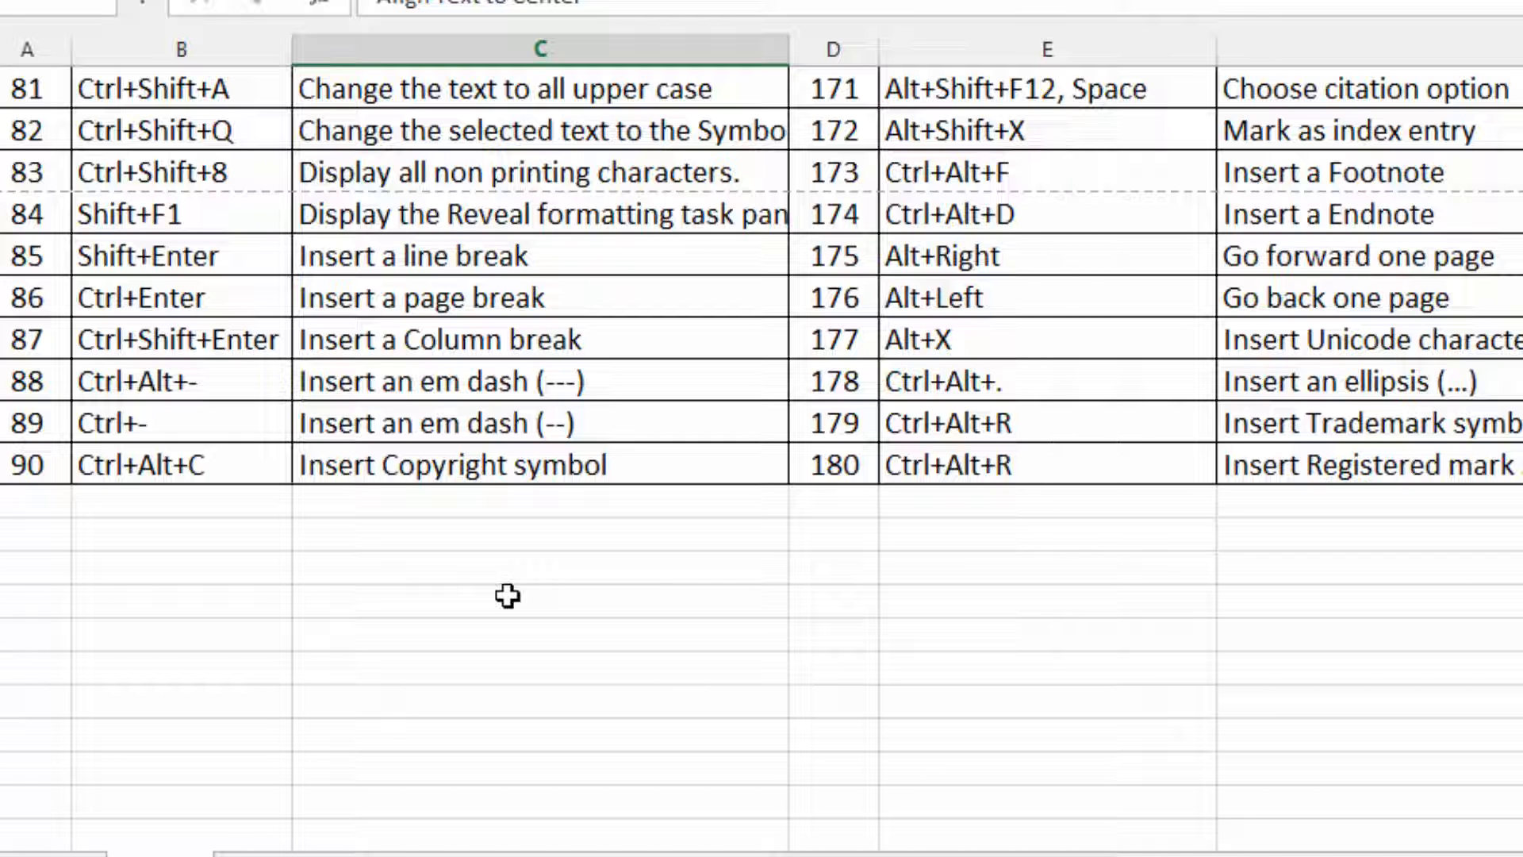
Review the worksheet's list of keyboard shortcuts from its last entries back toward the beginning
{"action": "scroll", "coordinate": [508, 596], "scroll_direction": "up", "scroll_amount": 4}
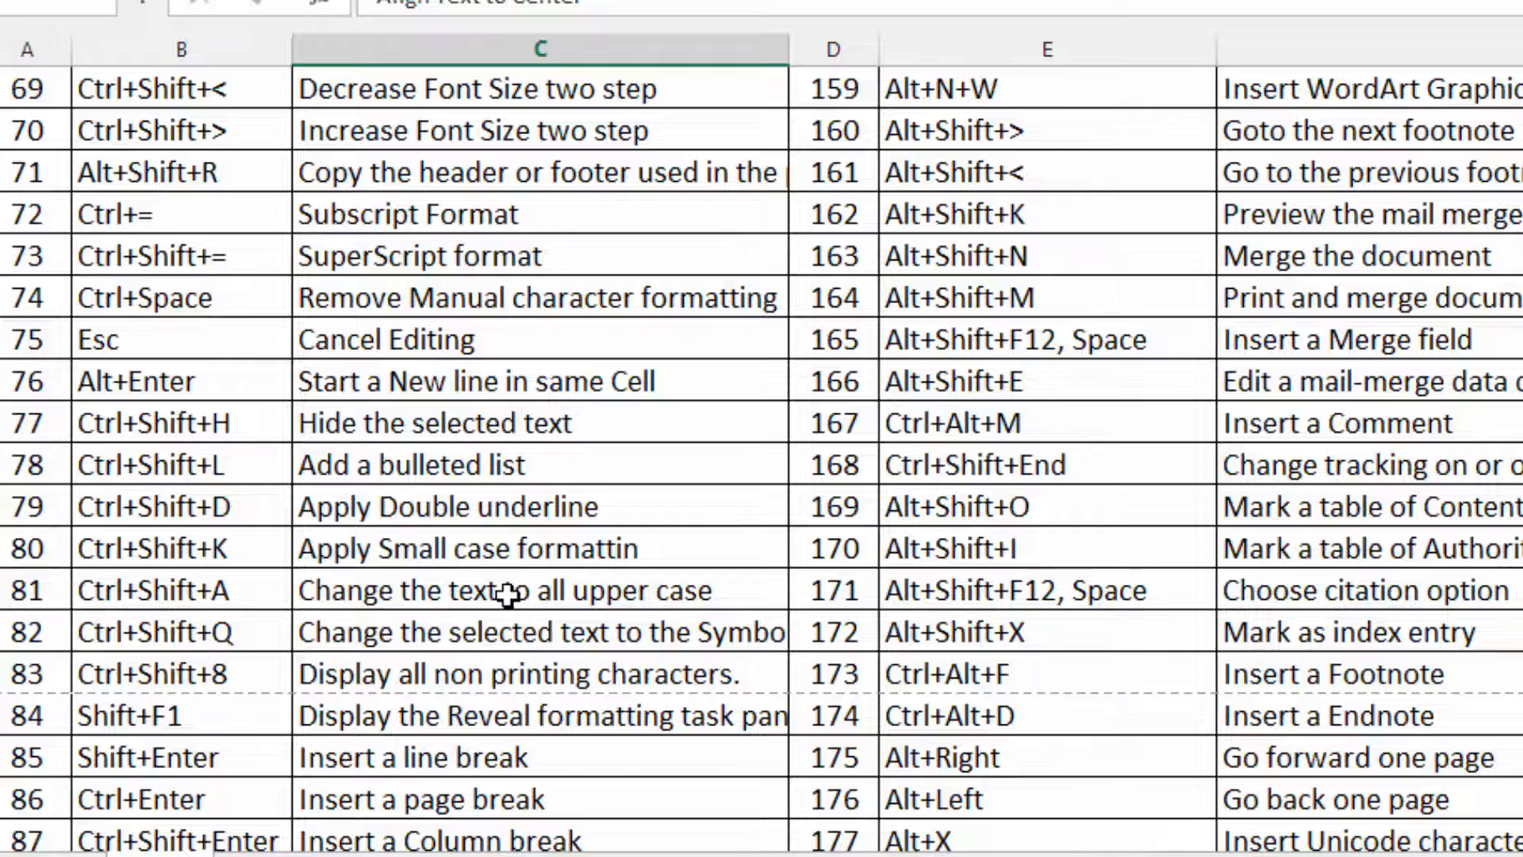
{"action": "scroll", "coordinate": [508, 596], "scroll_direction": "up", "scroll_amount": 17}
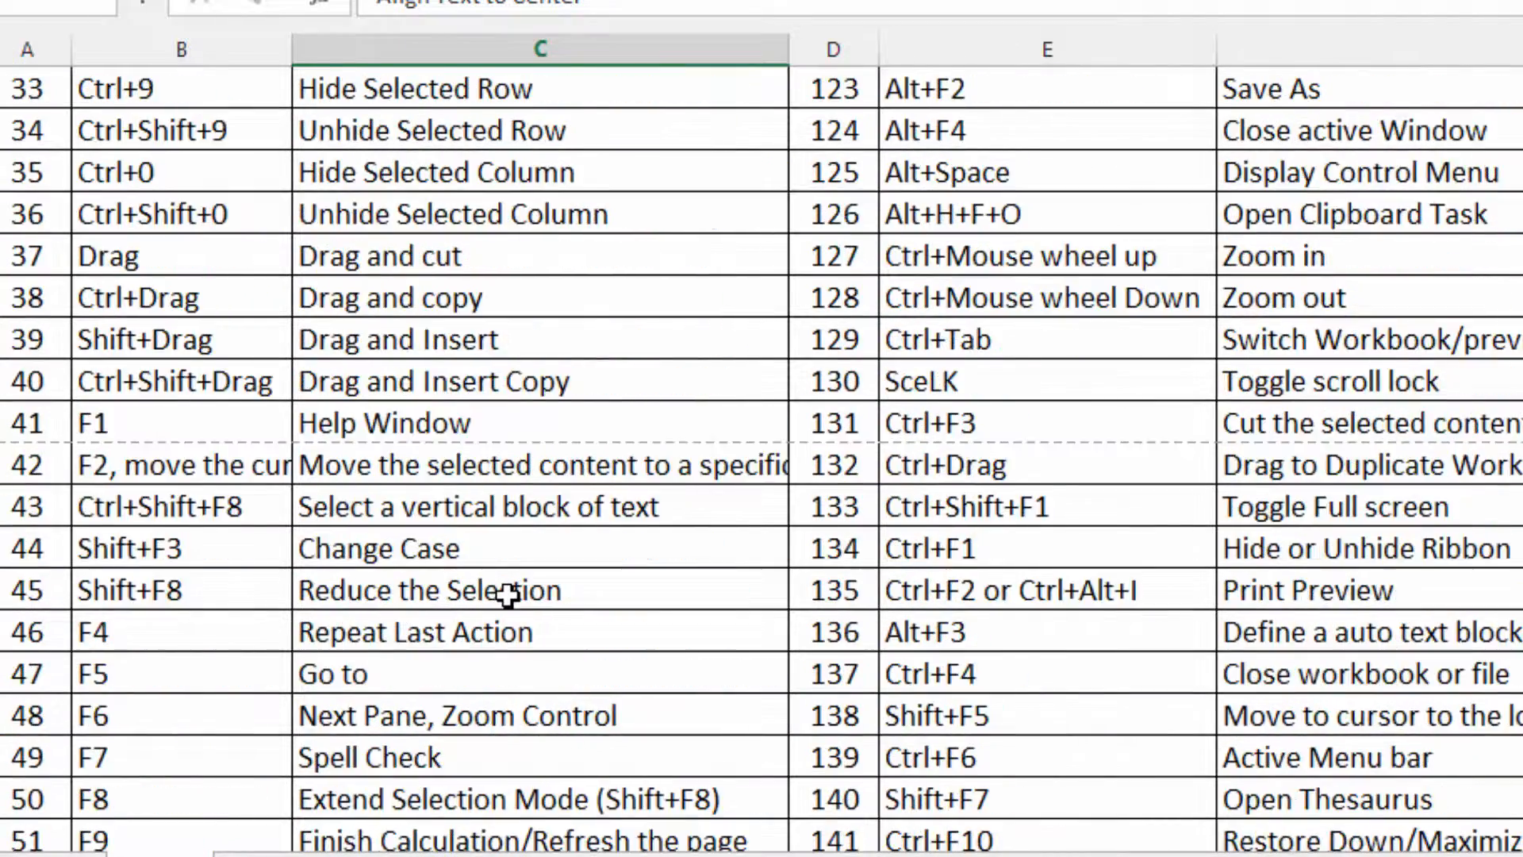
{"action": "scroll", "coordinate": [508, 596], "scroll_direction": "up", "scroll_amount": 6}
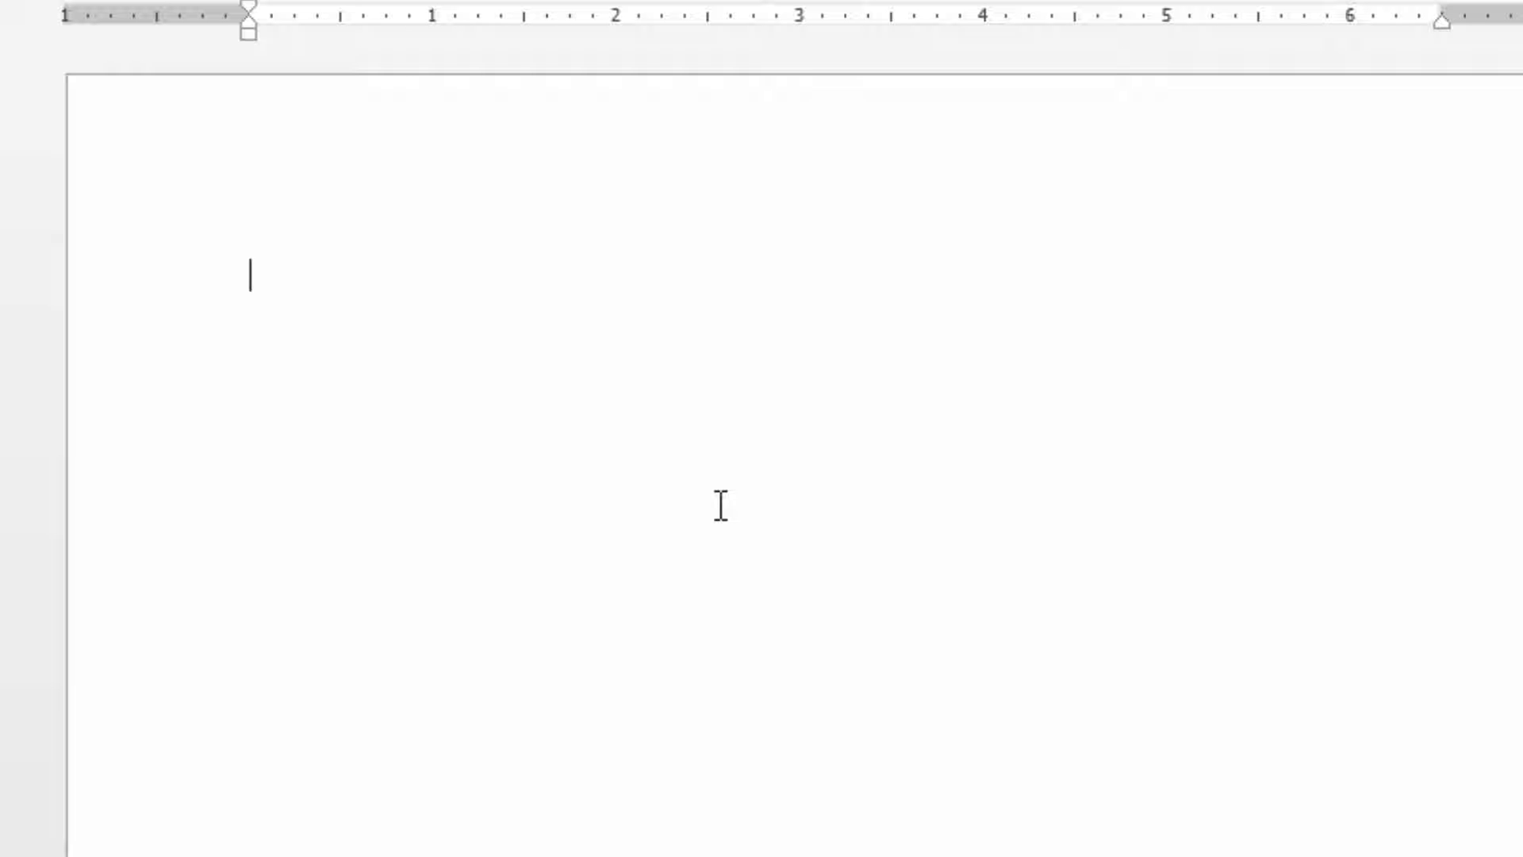
Switch to a blank Word document and generate sample paragraphs with the formula =rand()
{"action": "type", "text": "=rank"}
{"action": "key", "text": "BackSpace"}
{"action": "type", "text": "d()"}
{"action": "key", "text": "Return"}
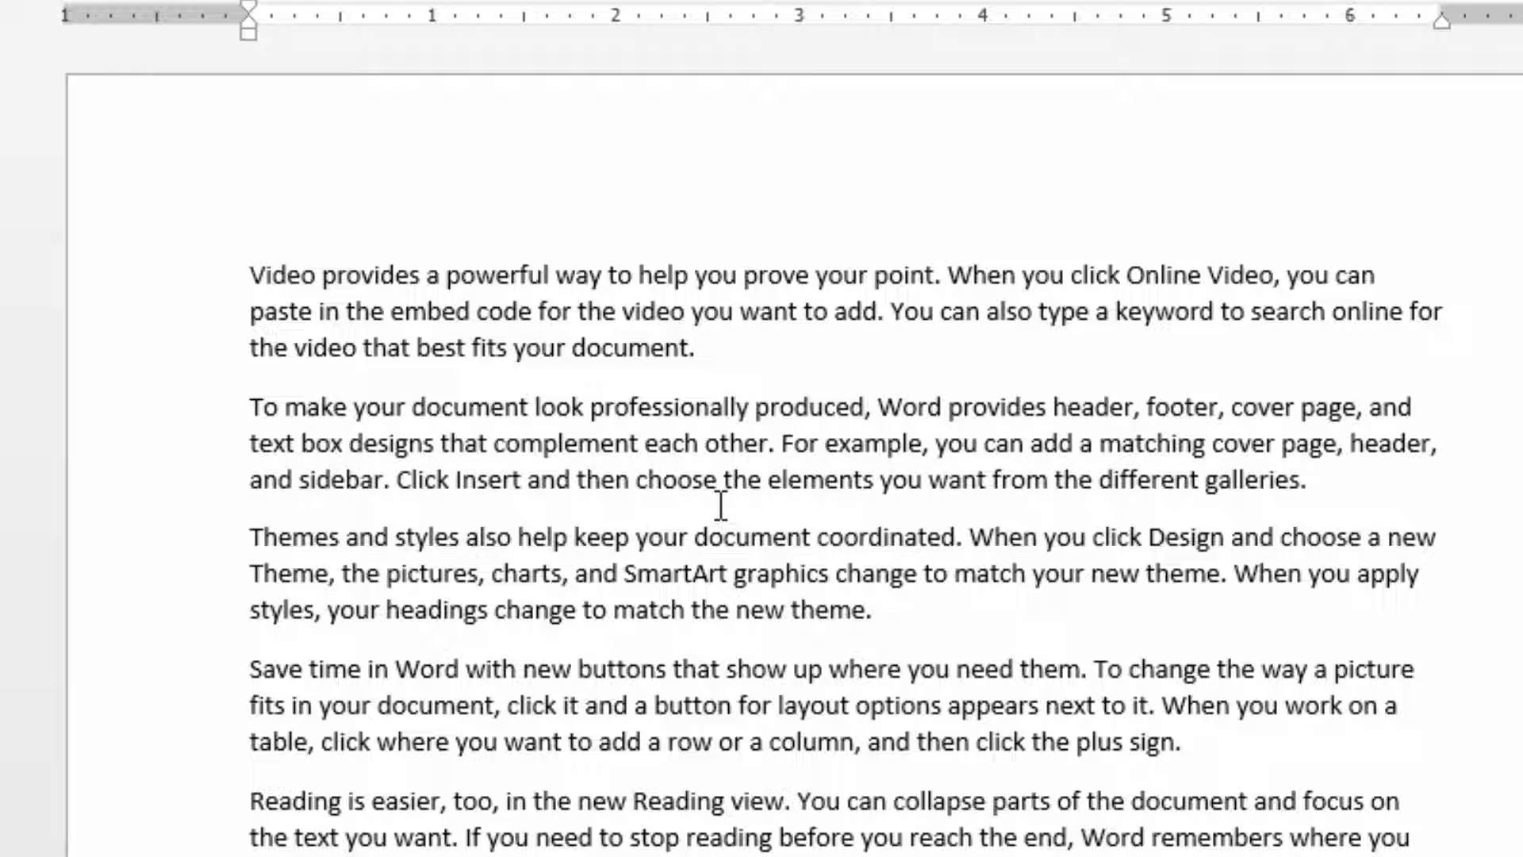
Copy all the sample text and paste it at the end of the document to lengthen it
{"action": "key", "text": "ctrl+a"}
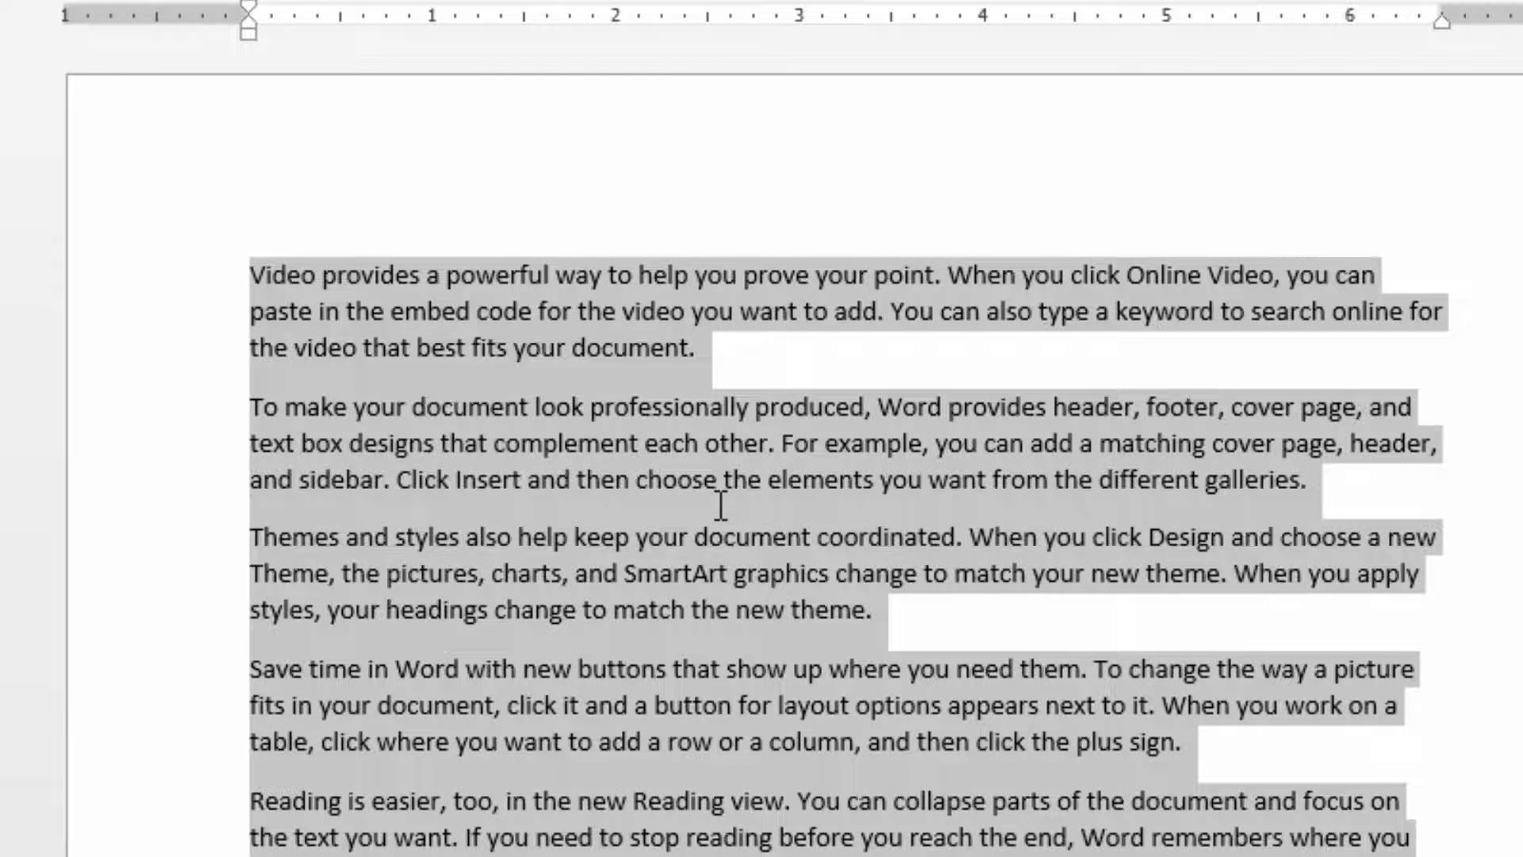
{"action": "key", "text": "ctrl+c"}
{"action": "key", "text": "Right"}
{"action": "key", "text": "ctrl+v"}
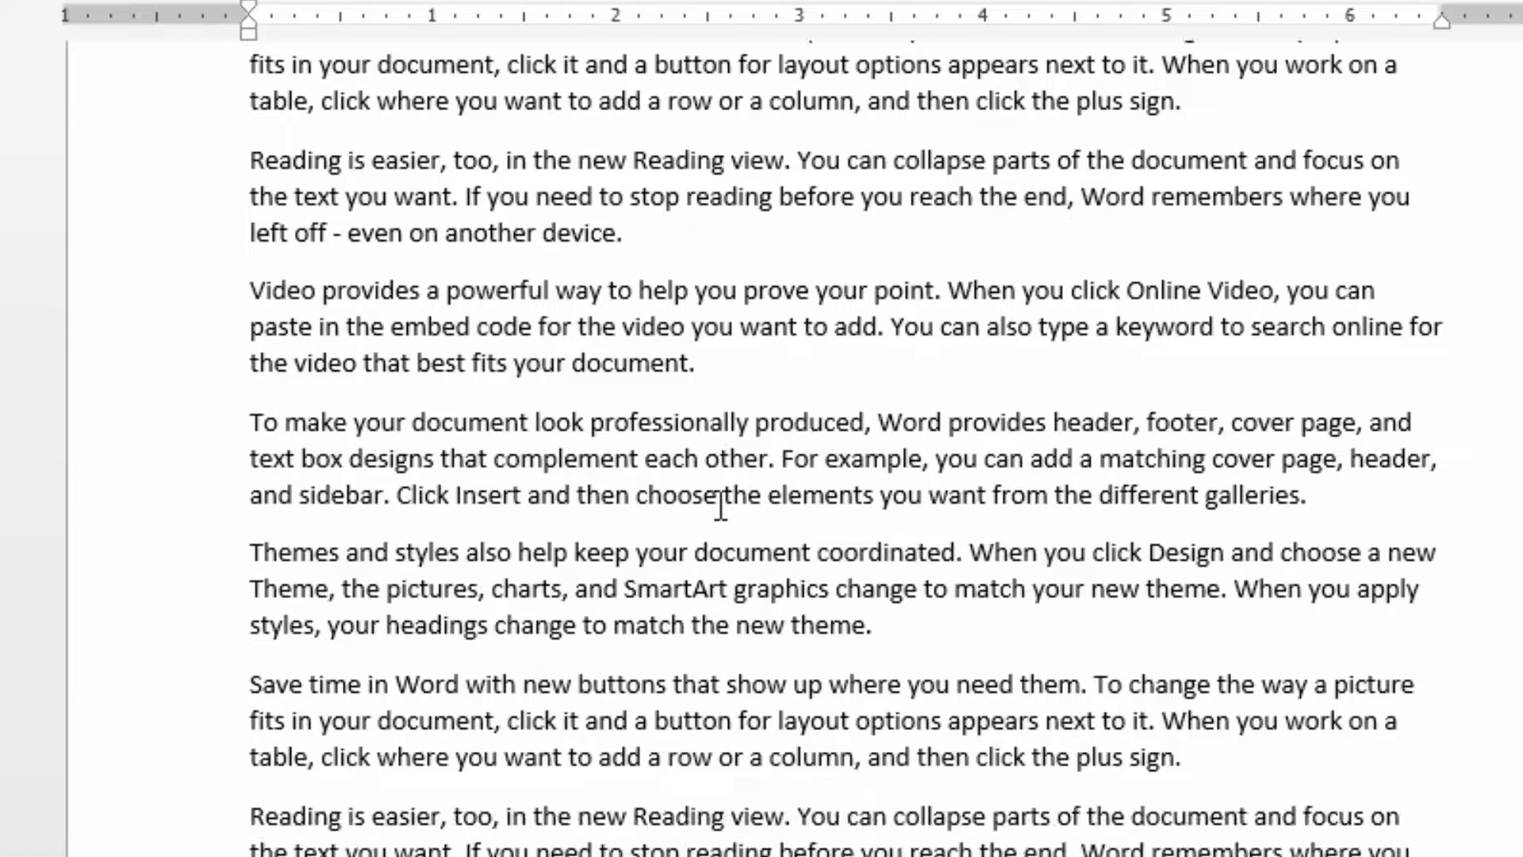
{"action": "key", "text": "ctrl+Return"}
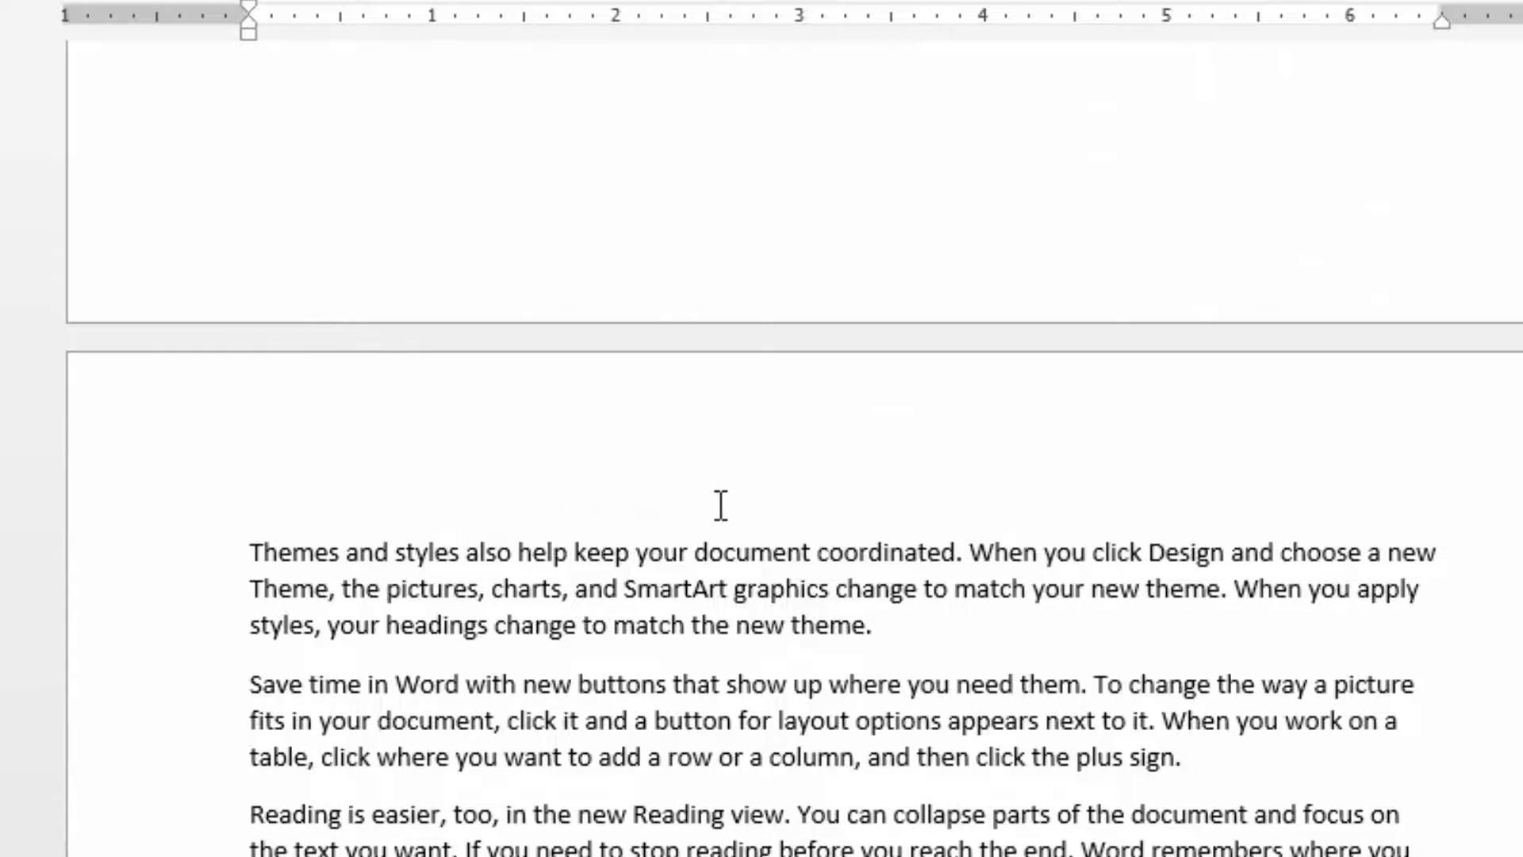
{"action": "key", "text": "ctrl+z"}
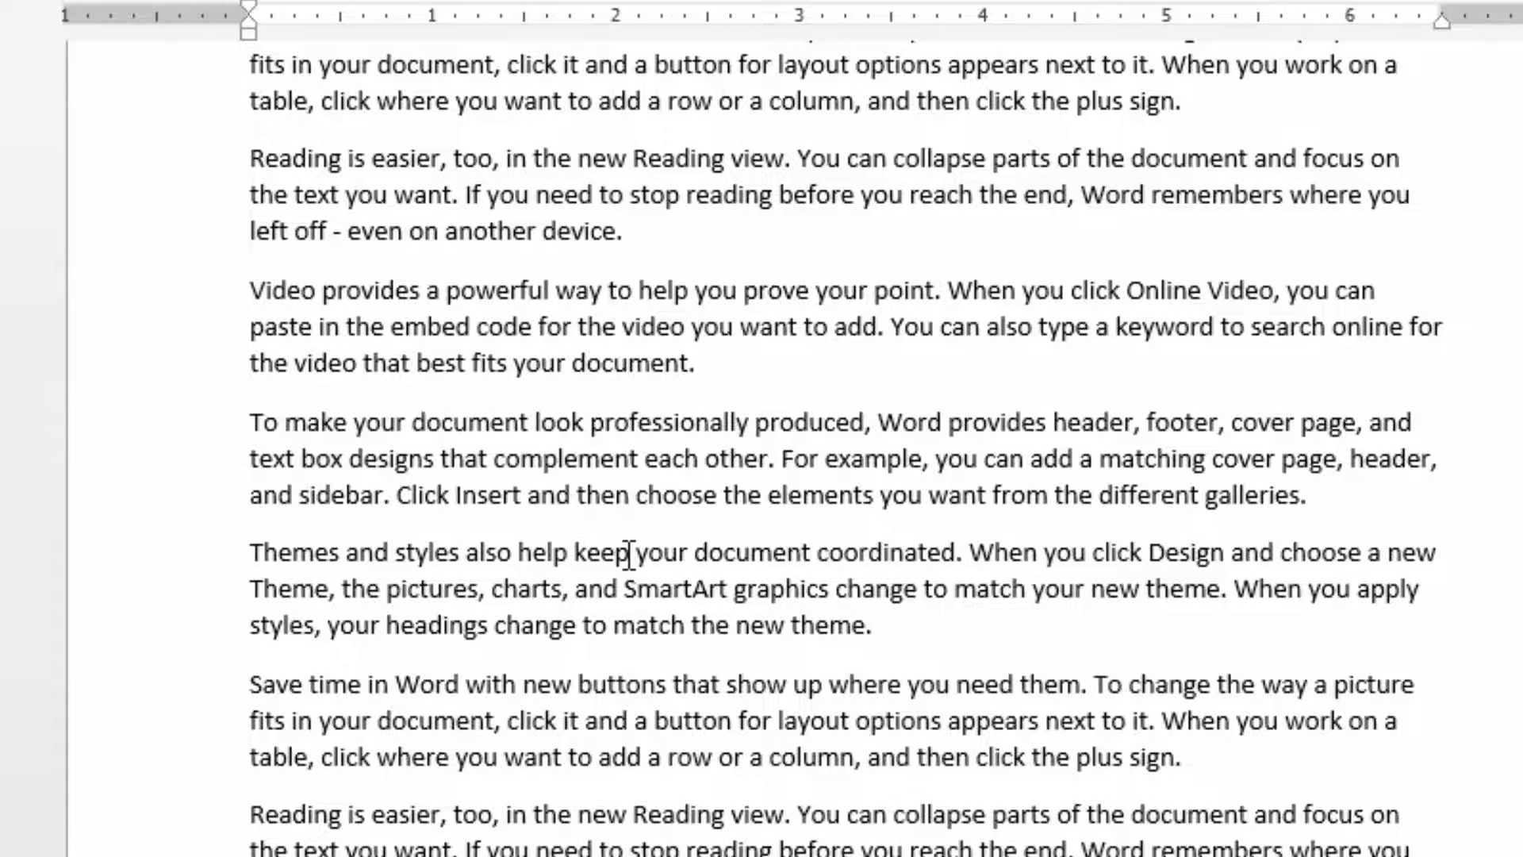
Increase the font size of all the document text by three one-point increments
{"action": "scroll", "coordinate": [623, 551], "scroll_direction": "down", "scroll_amount": 1, "text": "ctrl"}
{"action": "scroll", "coordinate": [582, 513], "scroll_direction": "up", "scroll_amount": 20}
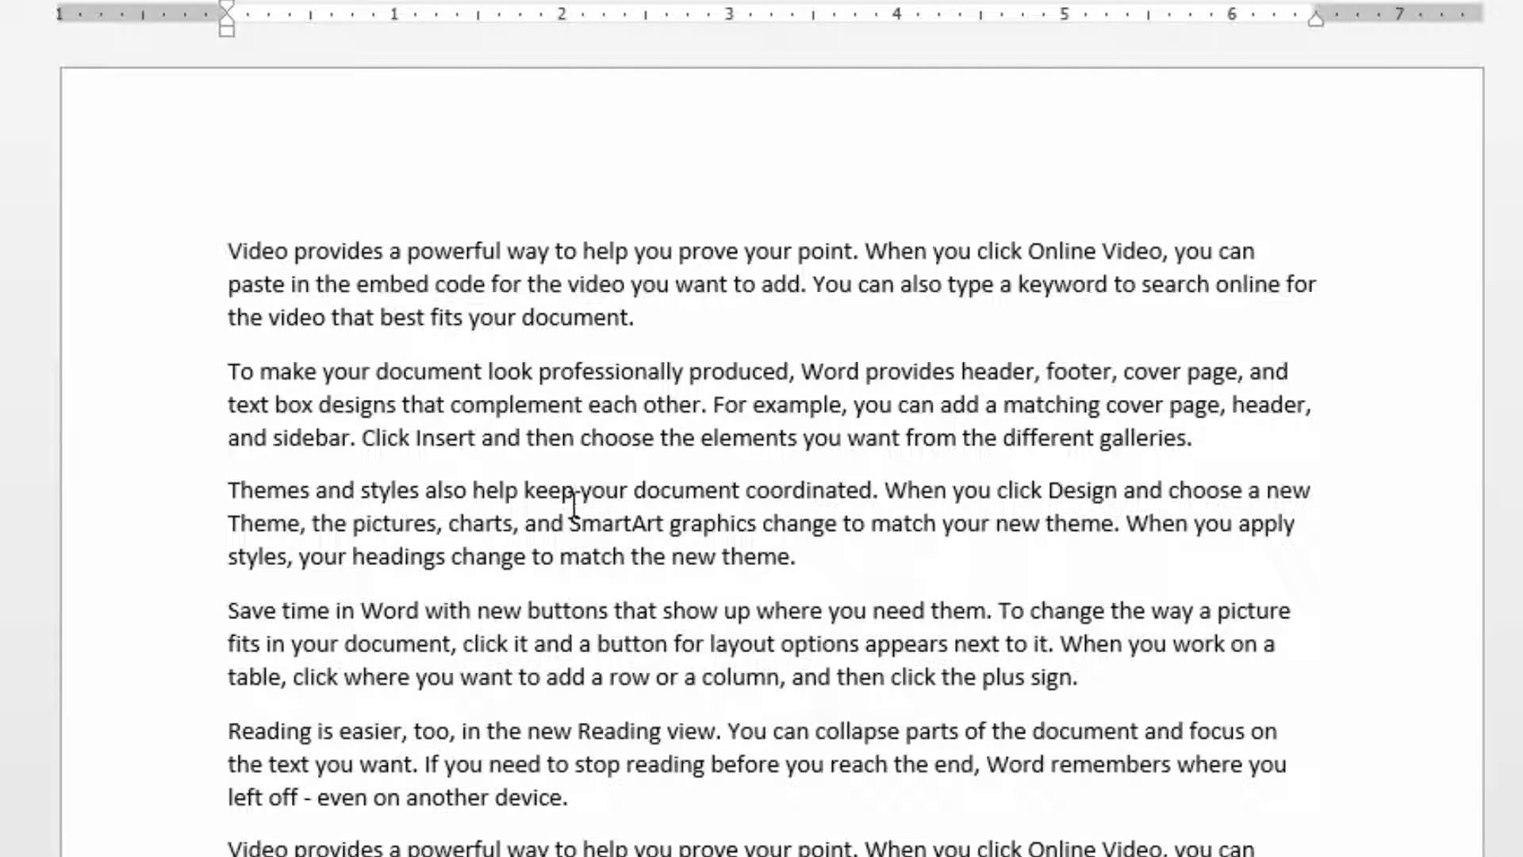
{"action": "left_click", "coordinate": [603, 438]}
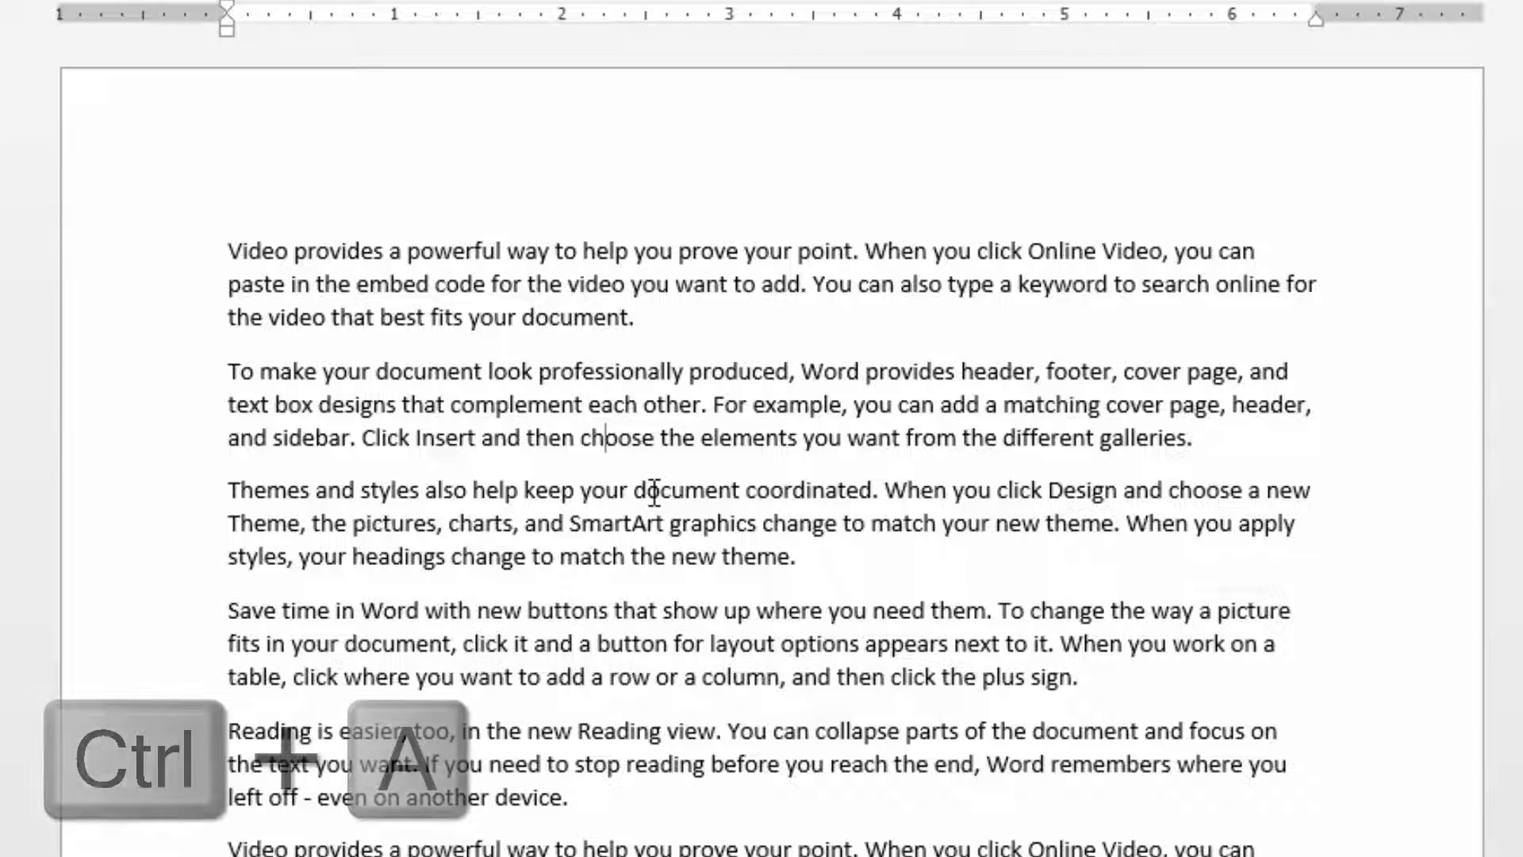
{"action": "key", "text": "ctrl+a"}
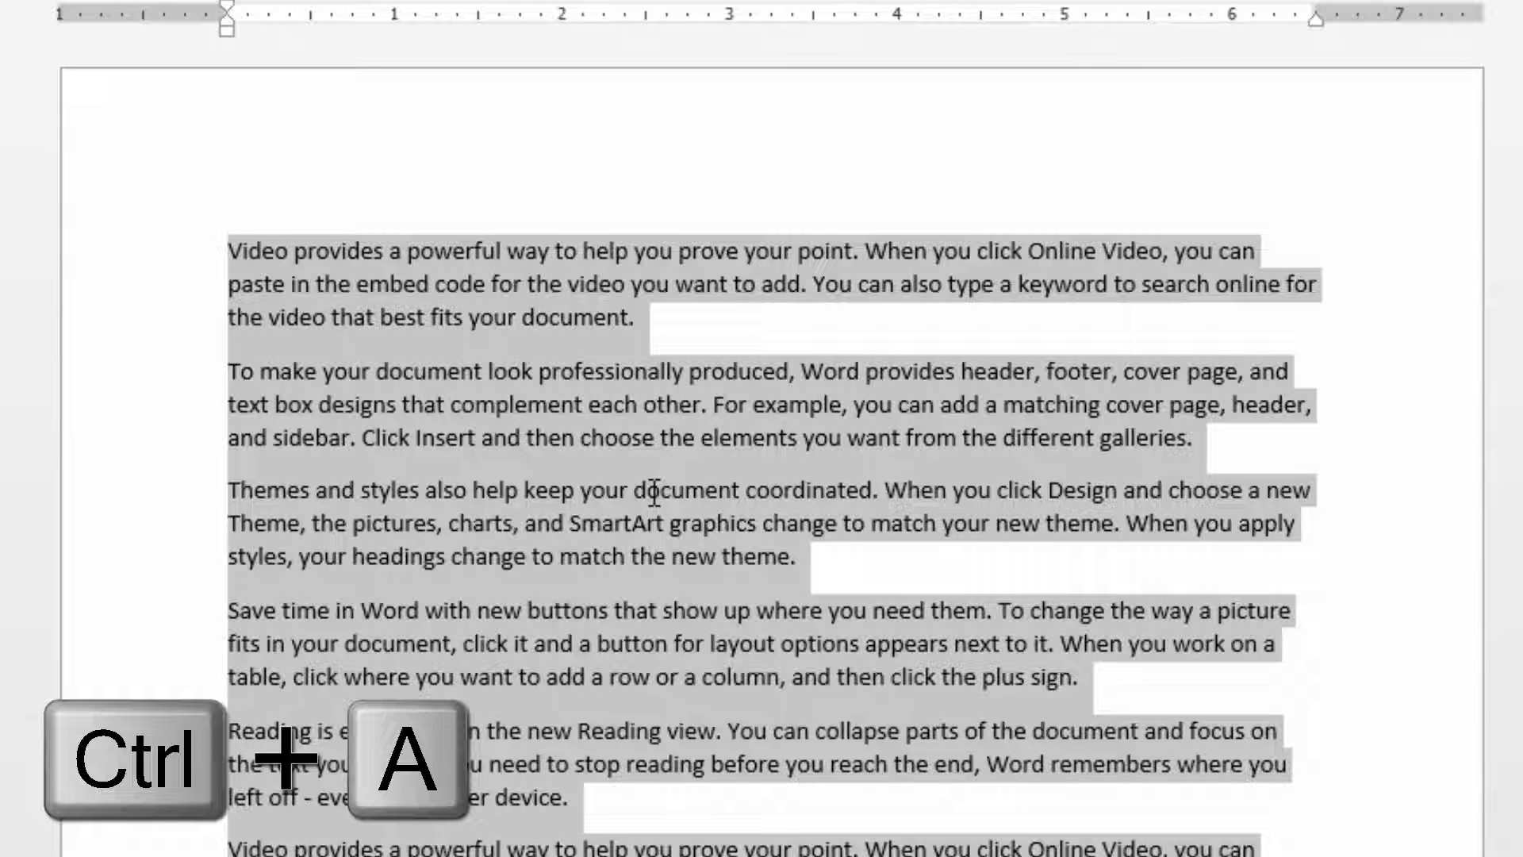
{"action": "key", "text": "ctrl+bracketright"}
{"action": "key", "text": "ctrl+bracketright"}
{"action": "key", "text": "ctrl+bracketright"}
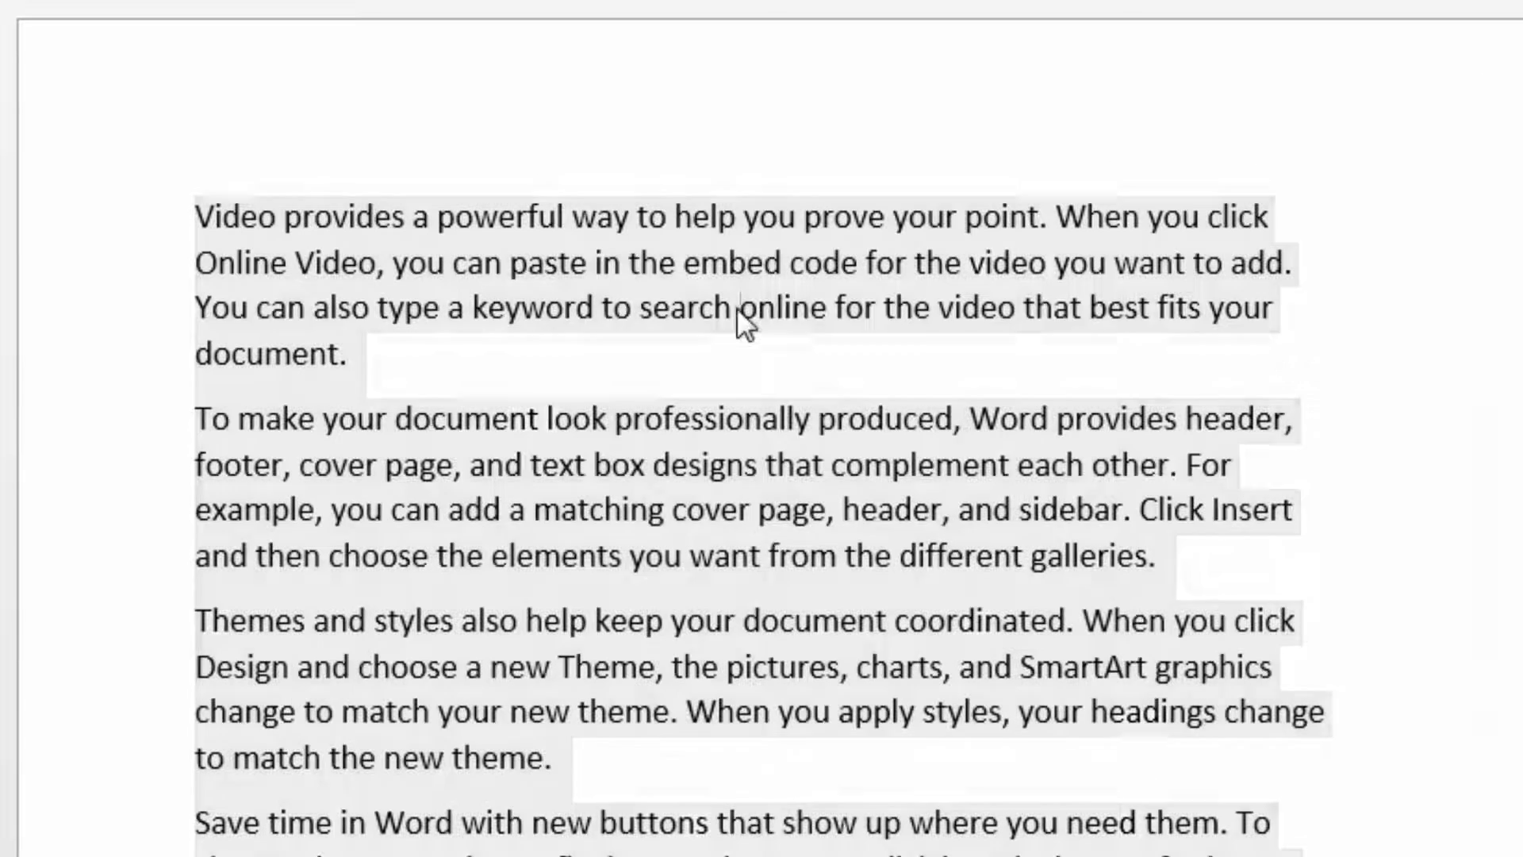
Deselect the text and place the cursor right after "search" in the first paragraph
{"action": "left_click", "coordinate": [737, 310]}
{"action": "key", "text": "Left"}
{"action": "key", "text": "Left"}
{"action": "key", "text": "Left"}
{"action": "key", "text": "Left"}
{"action": "left_click", "coordinate": [826, 307]}
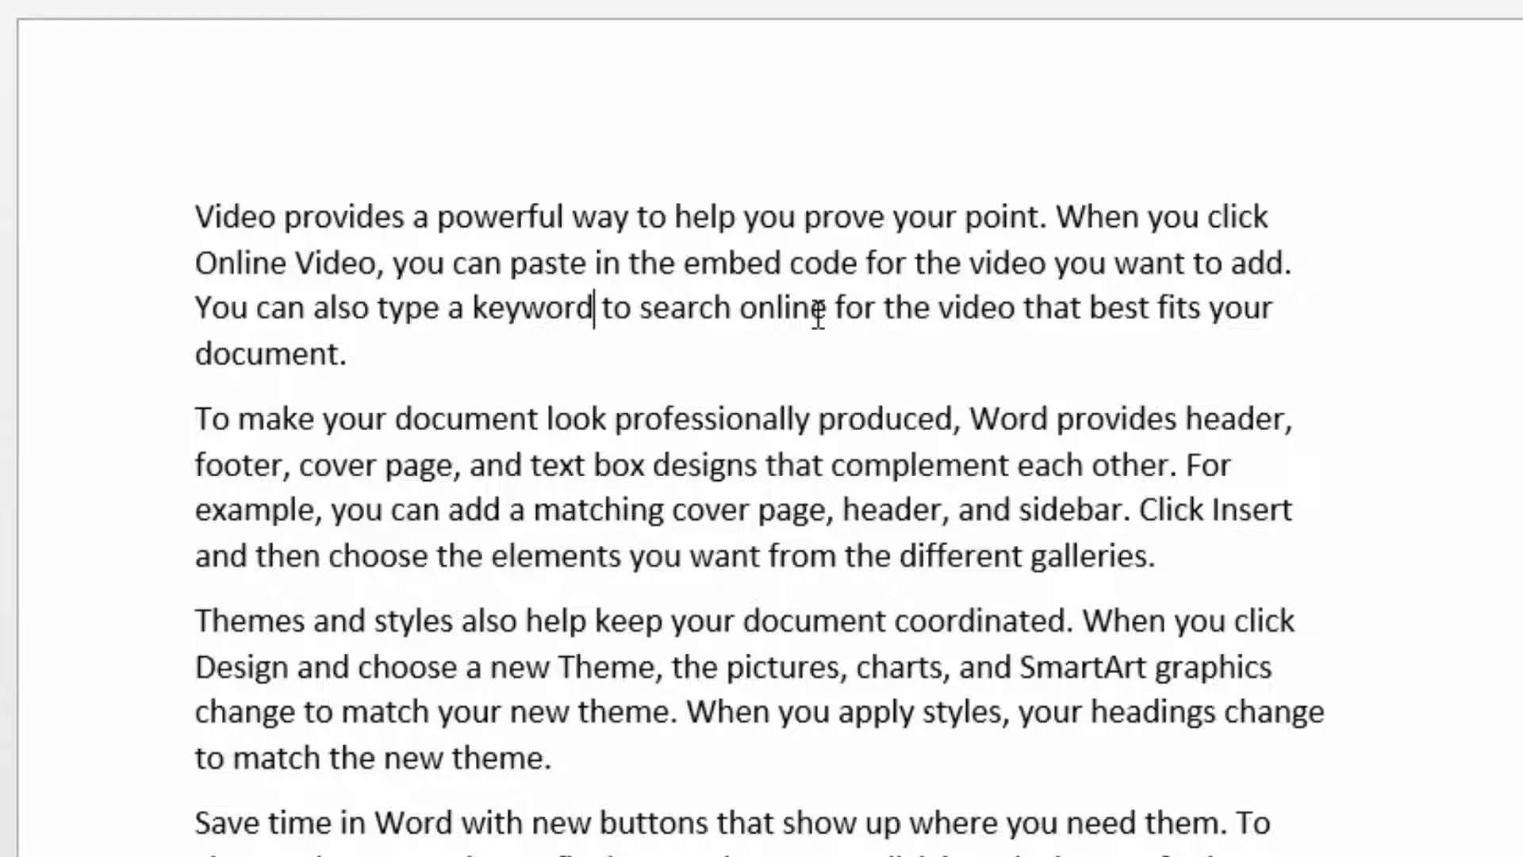
{"action": "left_click", "coordinate": [734, 308]}
{"action": "key", "text": "Left"}
{"action": "key", "text": "Left"}
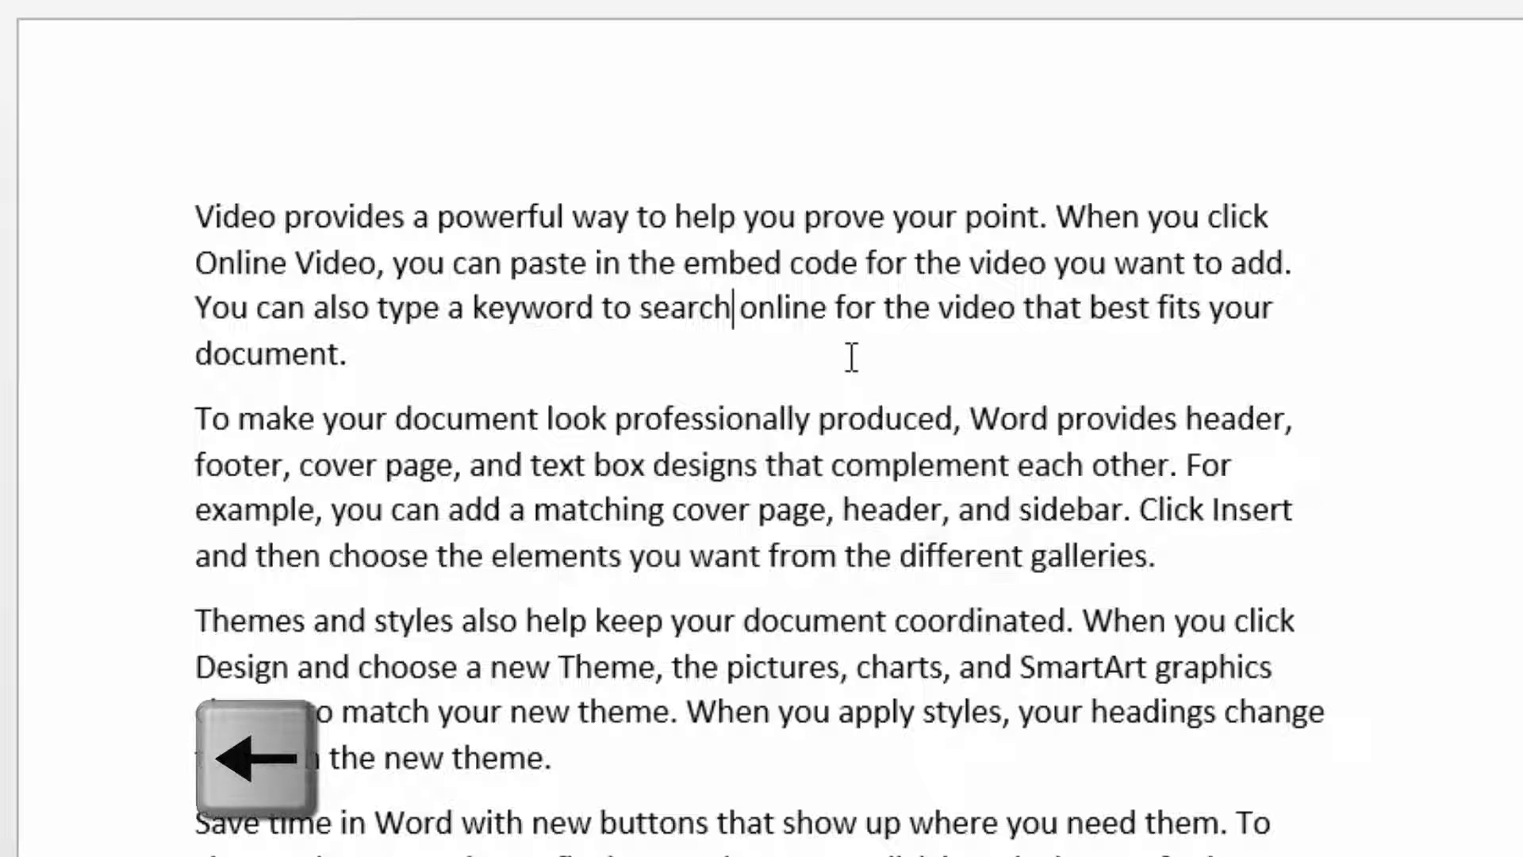
Move the cursor backward one character at a time from "search" to "keyword" in the first paragraph
{"action": "key", "text": "Left"}
{"action": "key", "text": "Left"}
{"action": "key", "text": "Left"}
{"action": "key", "text": "Left"}
{"action": "key", "text": "Left"}
{"action": "key", "text": "Left"}
{"action": "key", "text": "Left"}
{"action": "key", "text": "Left"}
{"action": "key", "text": "Left"}
{"action": "key", "text": "Left"}
{"action": "key", "text": "Left"}
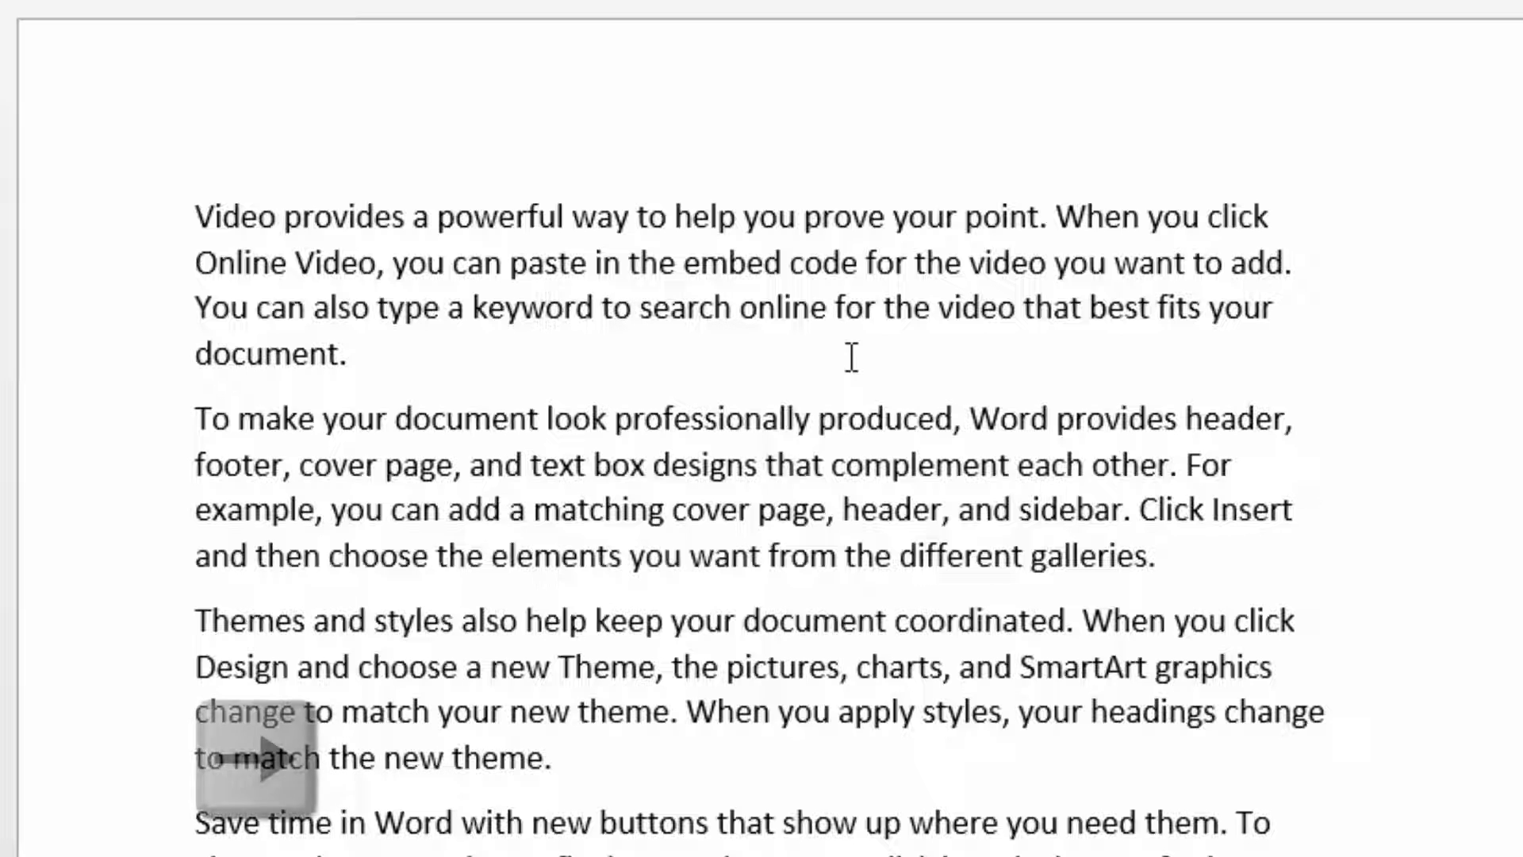
Move the cursor forward one character at a time from "keyword" back into "search"
{"action": "key", "text": "Right"}
{"action": "key", "text": "Right"}
{"action": "key", "text": "Right"}
{"action": "key", "text": "Right"}
{"action": "key", "text": "Right"}
{"action": "key", "text": "Right"}
{"action": "key", "text": "Right"}
{"action": "key", "text": "Right"}
{"action": "key", "text": "Right"}
{"action": "key", "text": "Right"}
{"action": "key", "text": "Right"}
{"action": "key", "text": "Right"}
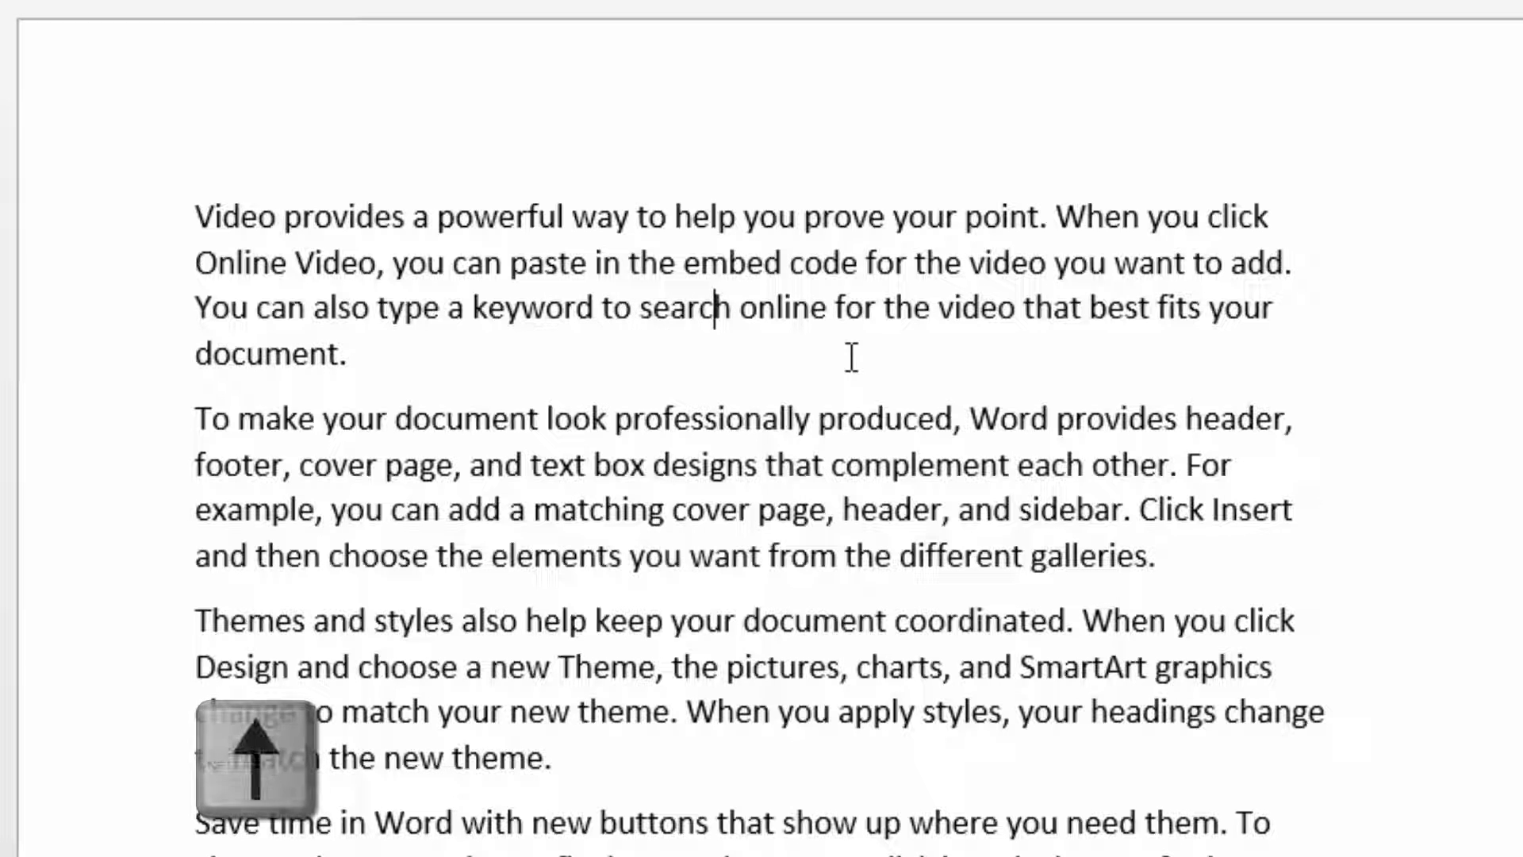
Move the cursor up and down one line at a time, ending within "professionally" in the second paragraph
{"action": "key", "text": "Up"}
{"action": "key", "text": "Up"}
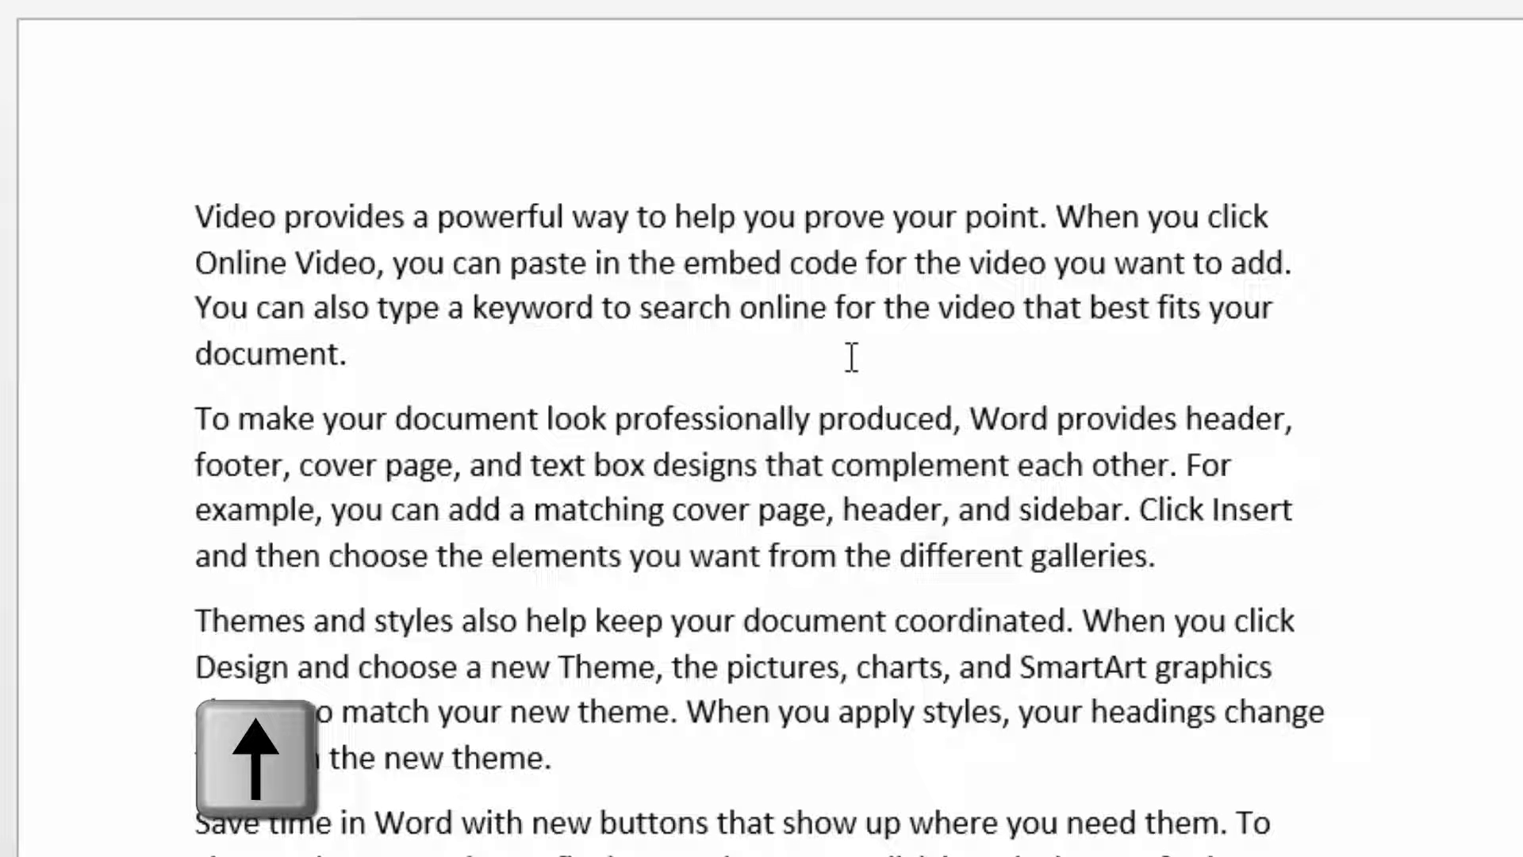
{"action": "key", "text": "Down"}
{"action": "key", "text": "Down"}
{"action": "key", "text": "Down"}
{"action": "key", "text": "Down"}
{"action": "key", "text": "Down"}
{"action": "key", "text": "Down"}
{"action": "key", "text": "Down"}
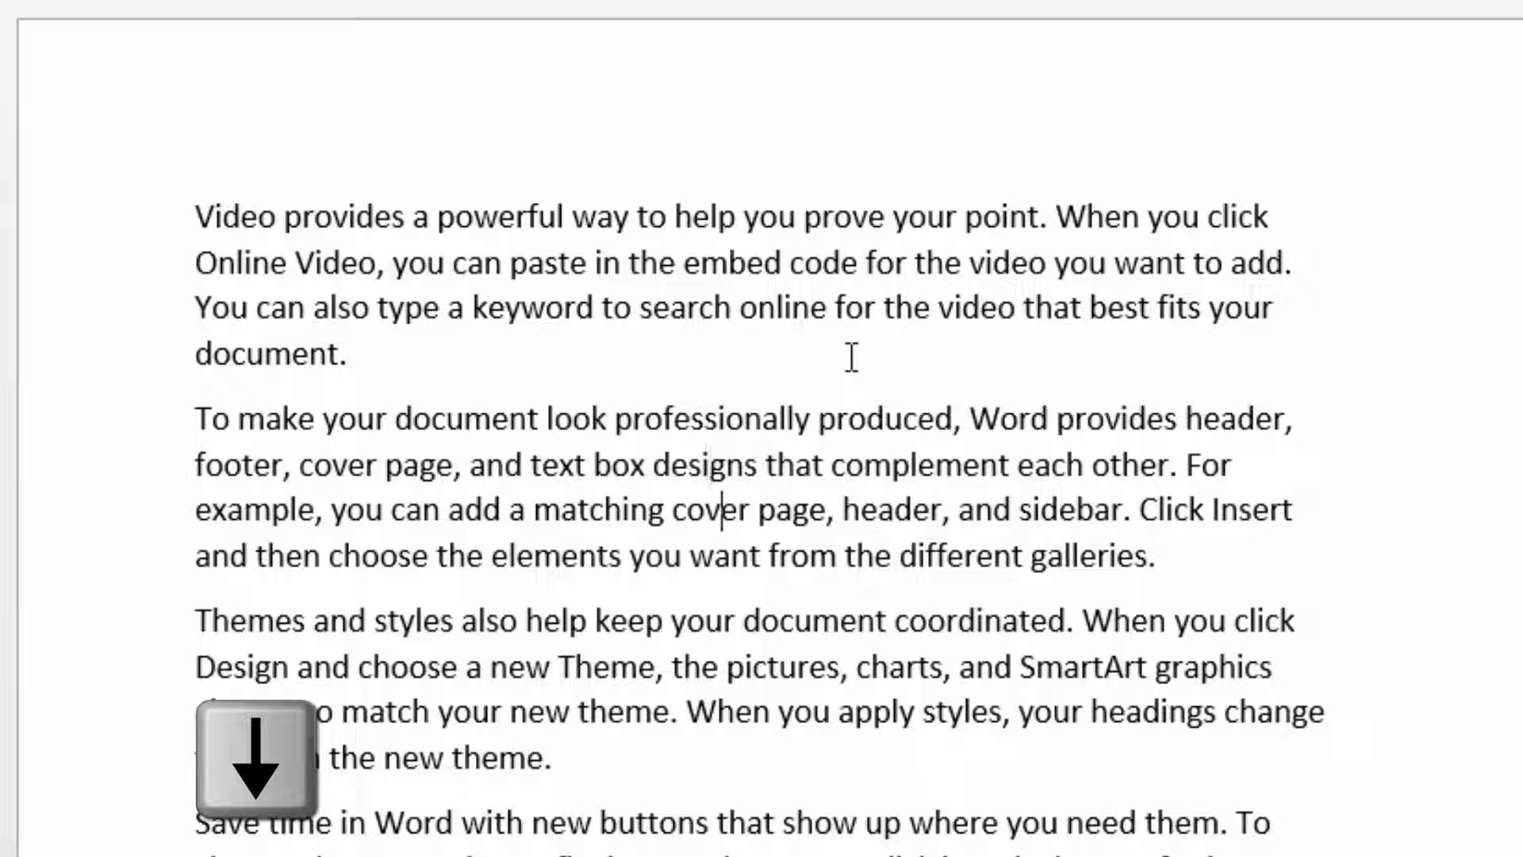
{"action": "key", "text": "Up"}
{"action": "key", "text": "Up"}
{"action": "key", "text": "Up"}
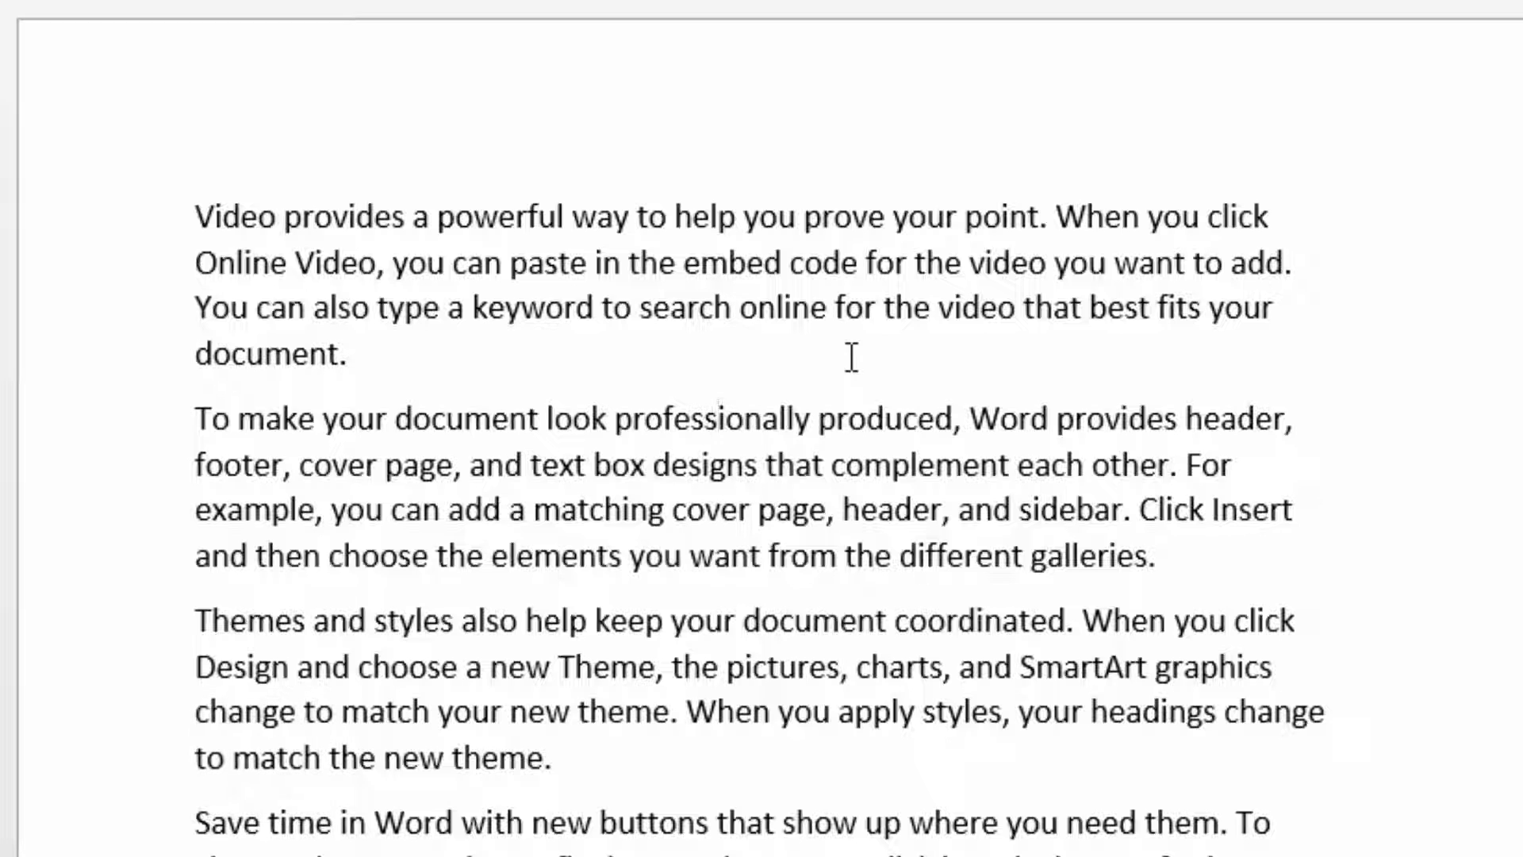
Move the cursor backward one word at a time from "professionally" to just before "make" in the second paragraph
{"action": "key", "text": "ctrl+Left"}
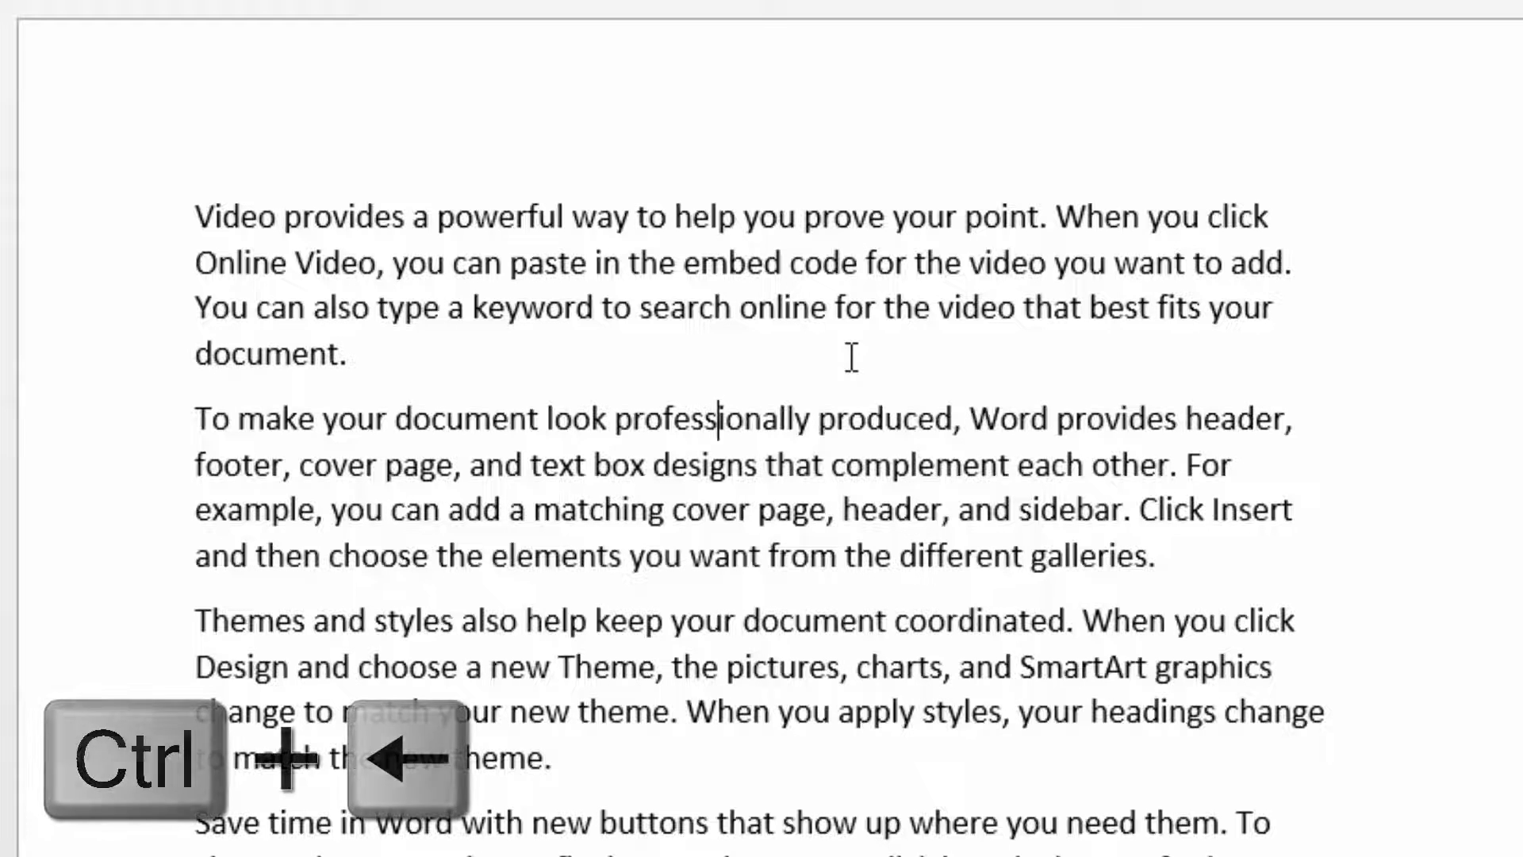
{"action": "key", "text": "ctrl+Left"}
{"action": "key", "text": "ctrl+Left"}
{"action": "key", "text": "ctrl+Left"}
{"action": "key", "text": "ctrl+Left"}
{"action": "key", "text": "ctrl+Left"}
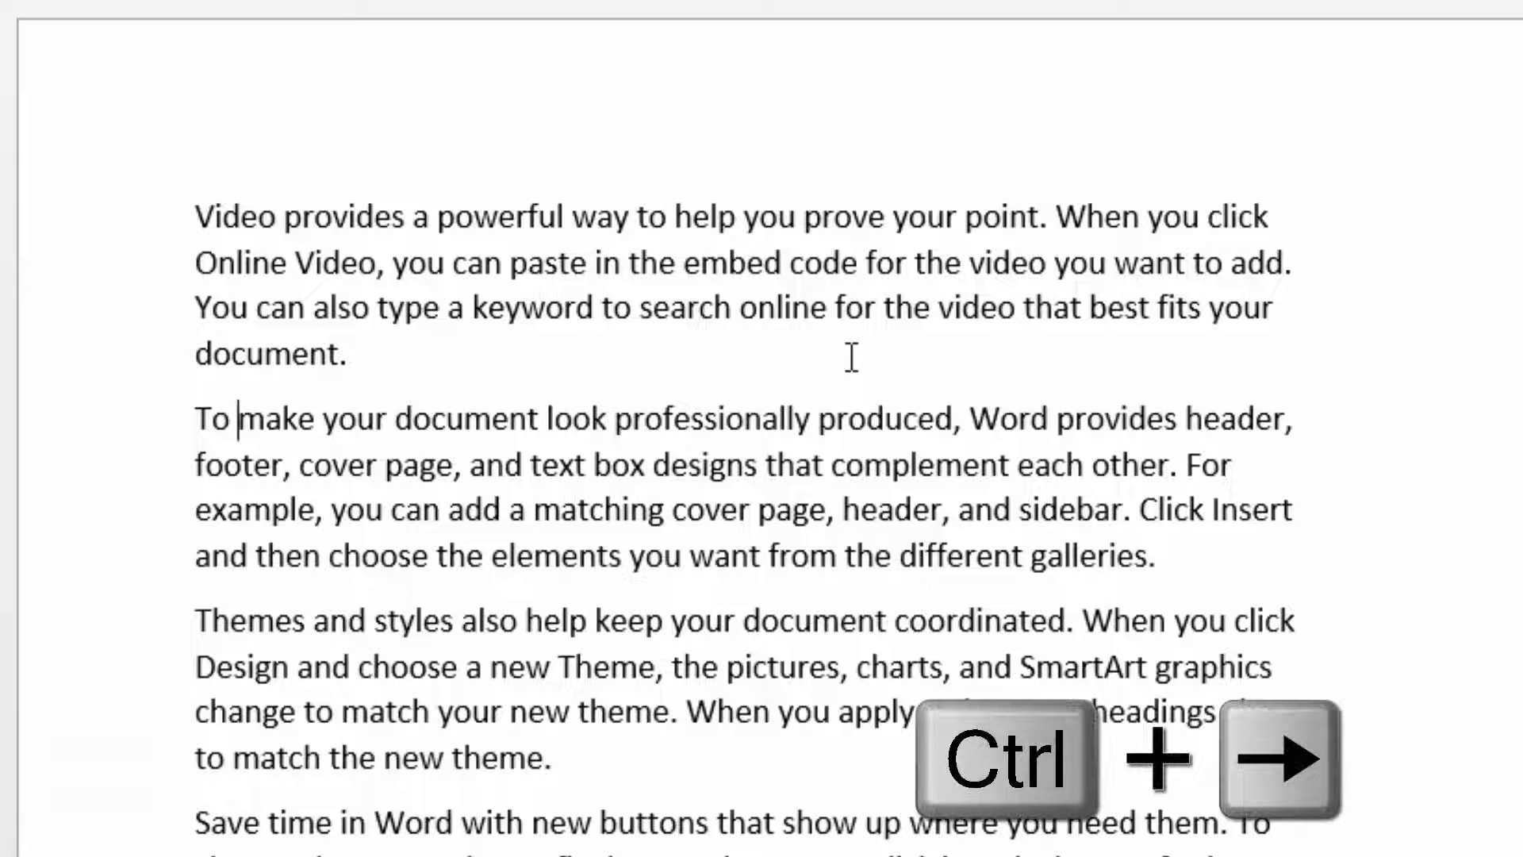
Move the cursor forward one word at a time to just before "Word" in the second paragraph's first line
{"action": "key", "text": "ctrl+Right"}
{"action": "key", "text": "ctrl+Right"}
{"action": "key", "text": "ctrl+Right"}
{"action": "key", "text": "ctrl+Right"}
{"action": "key", "text": "ctrl+Right"}
{"action": "key", "text": "ctrl+Right"}
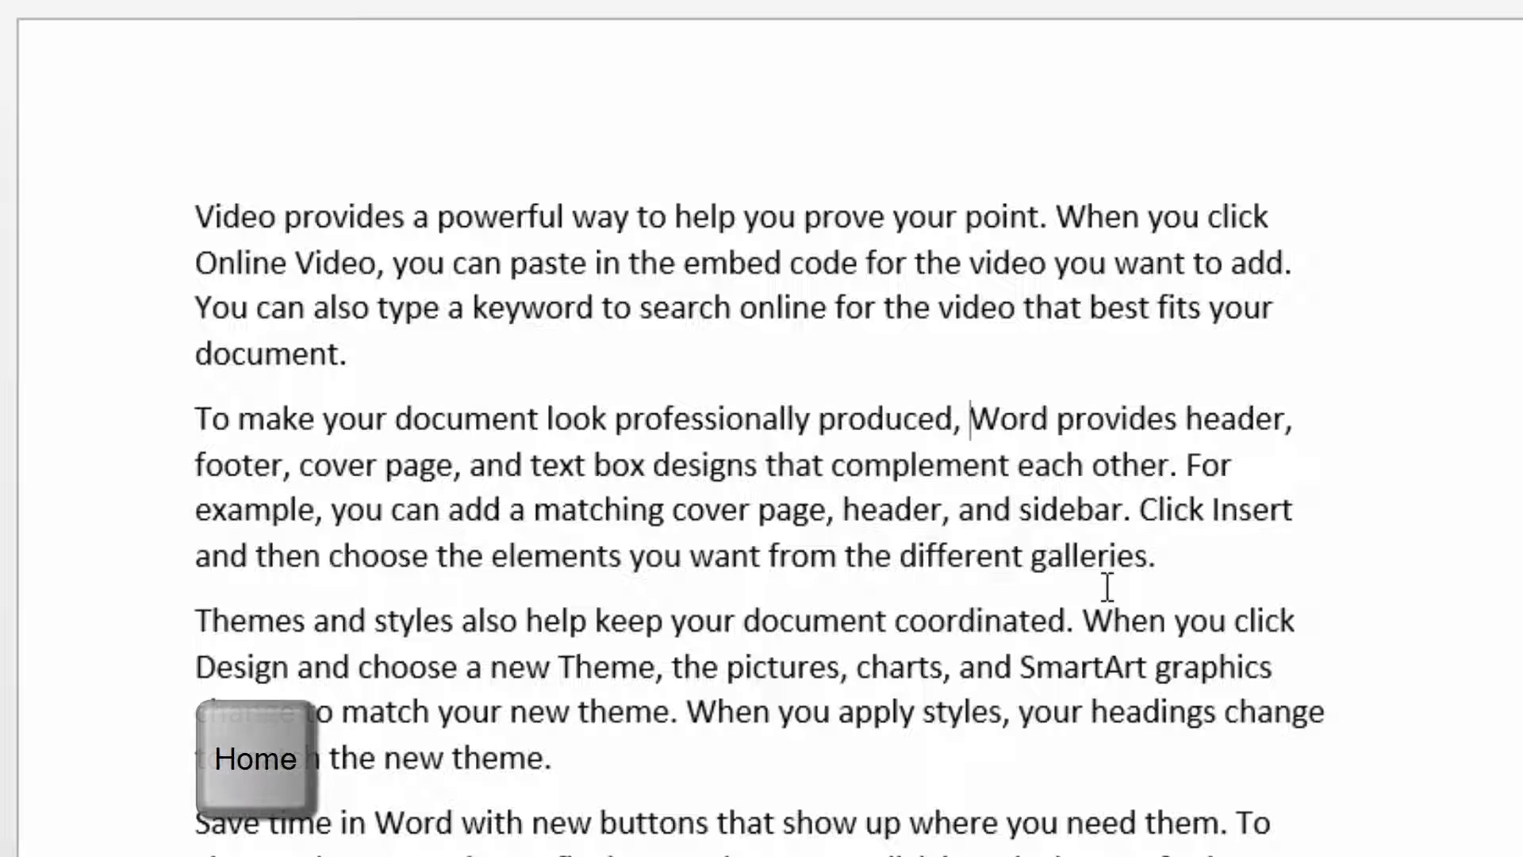
Jump the cursor to the beginning and then to the end of the second paragraph's first line
{"action": "key", "text": "Home"}
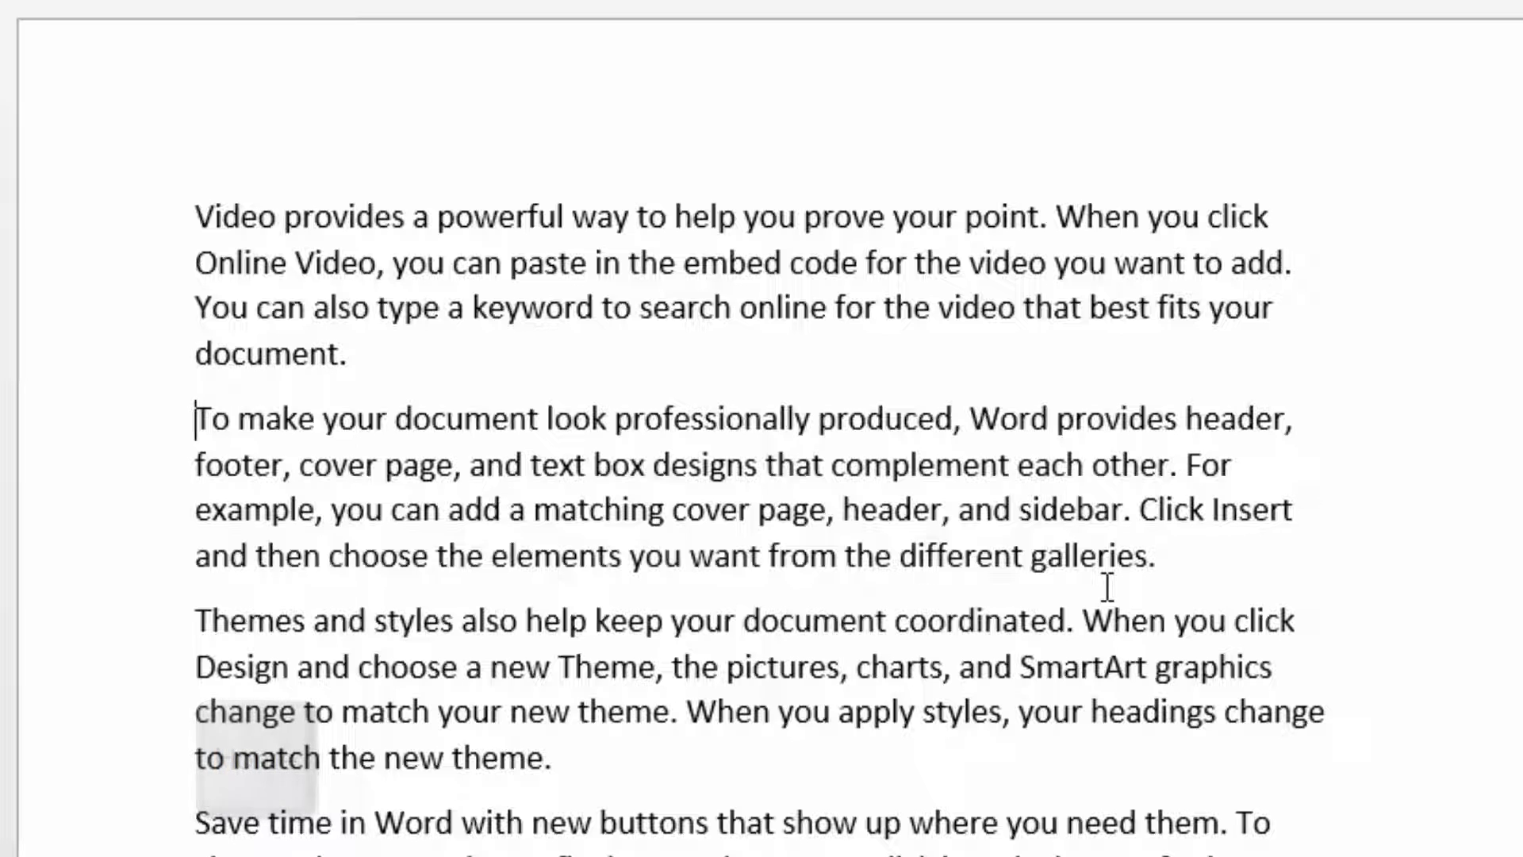
{"action": "key", "text": "End"}
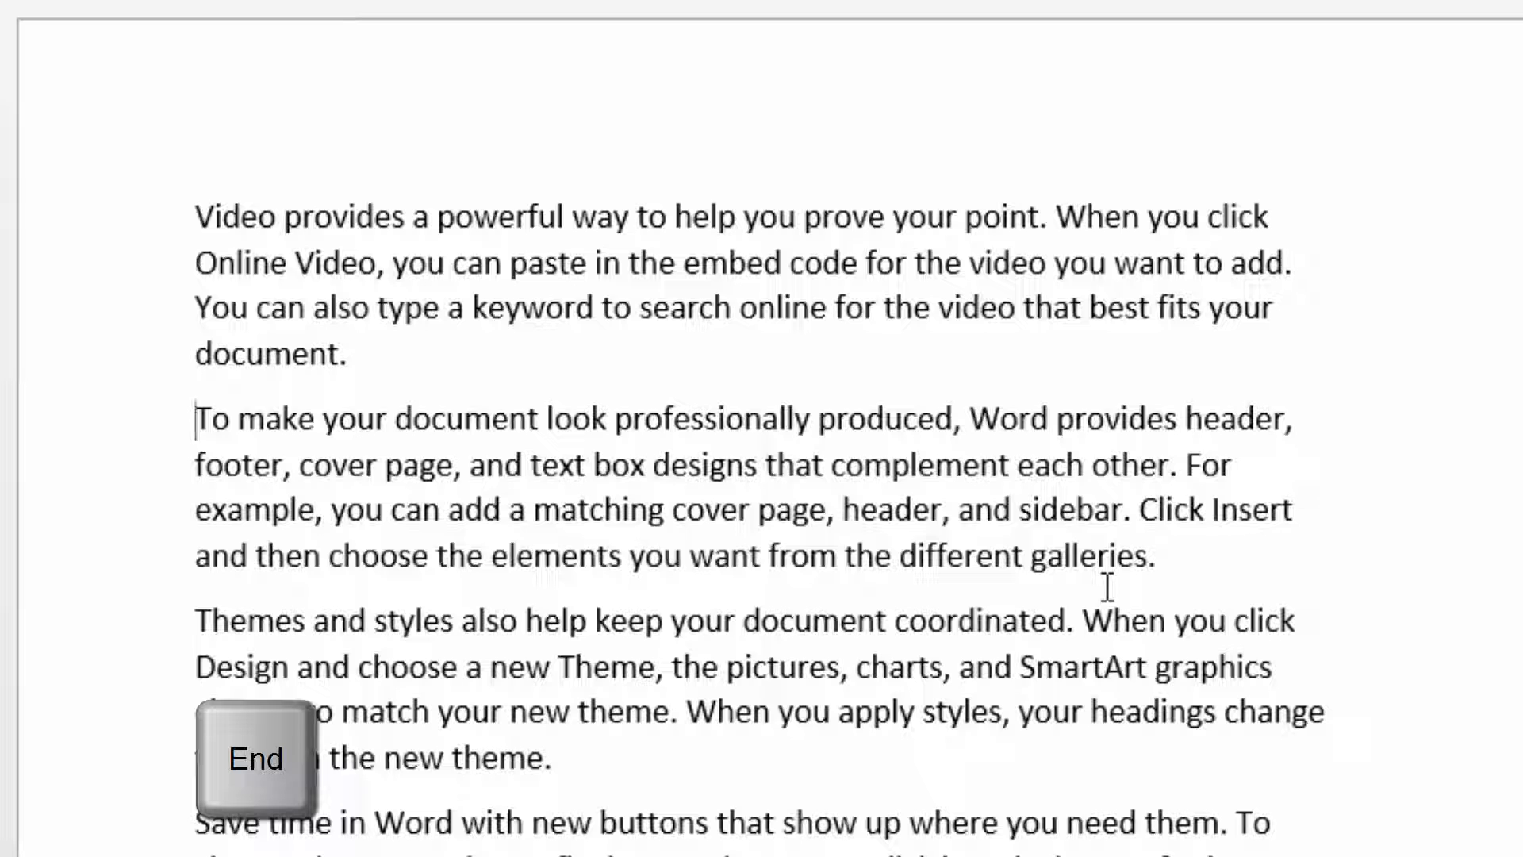
{"action": "key", "text": "End"}
Place the cursor before "styles" in the third paragraph and jump up paragraph by paragraph to the document's first paragraph
{"action": "left_click", "coordinate": [927, 714]}
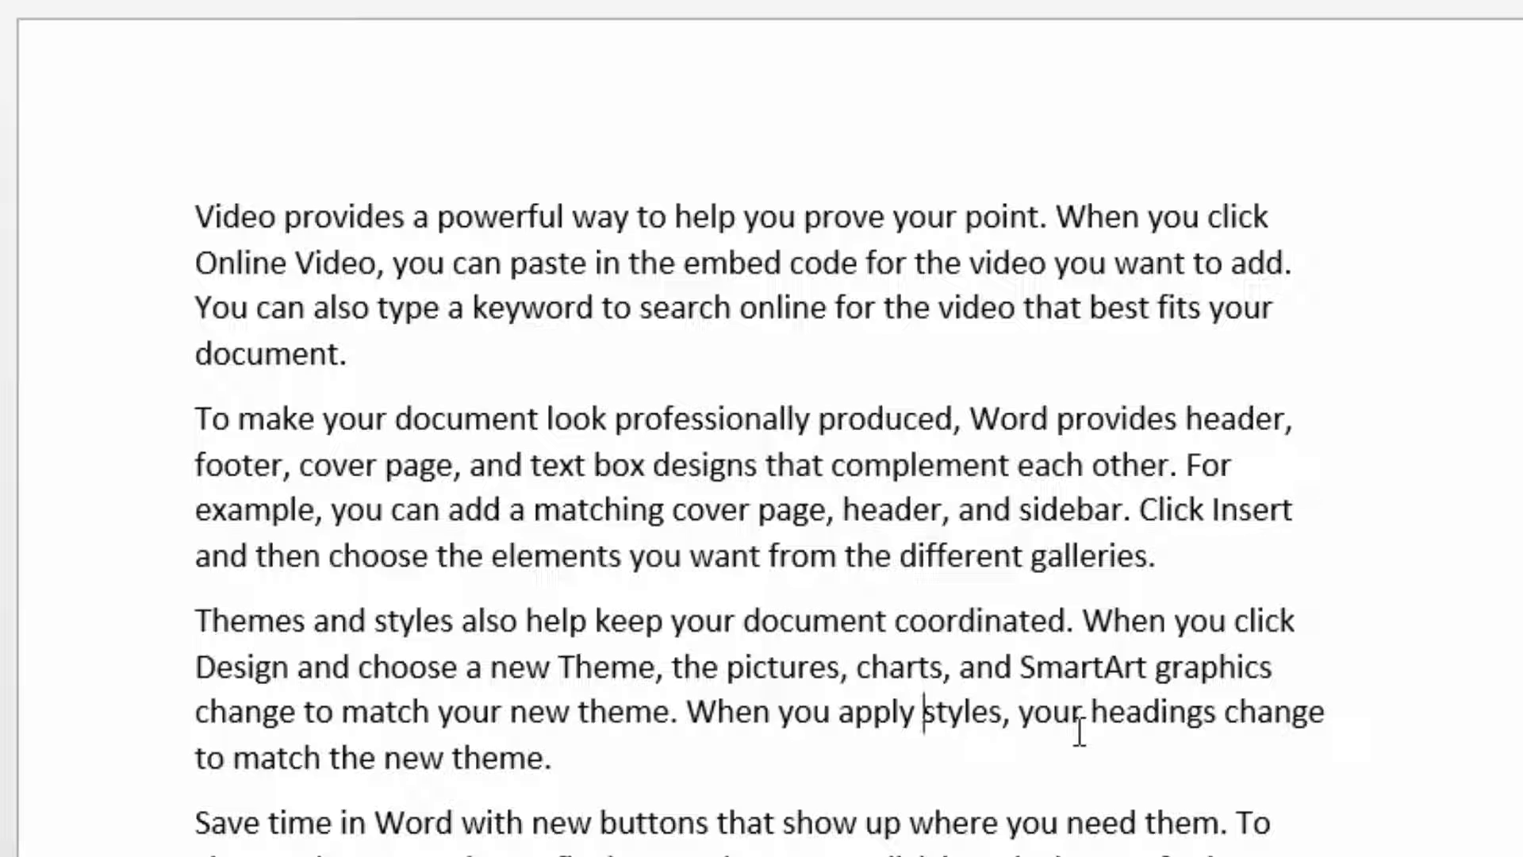
{"action": "key", "text": "ctrl+Up"}
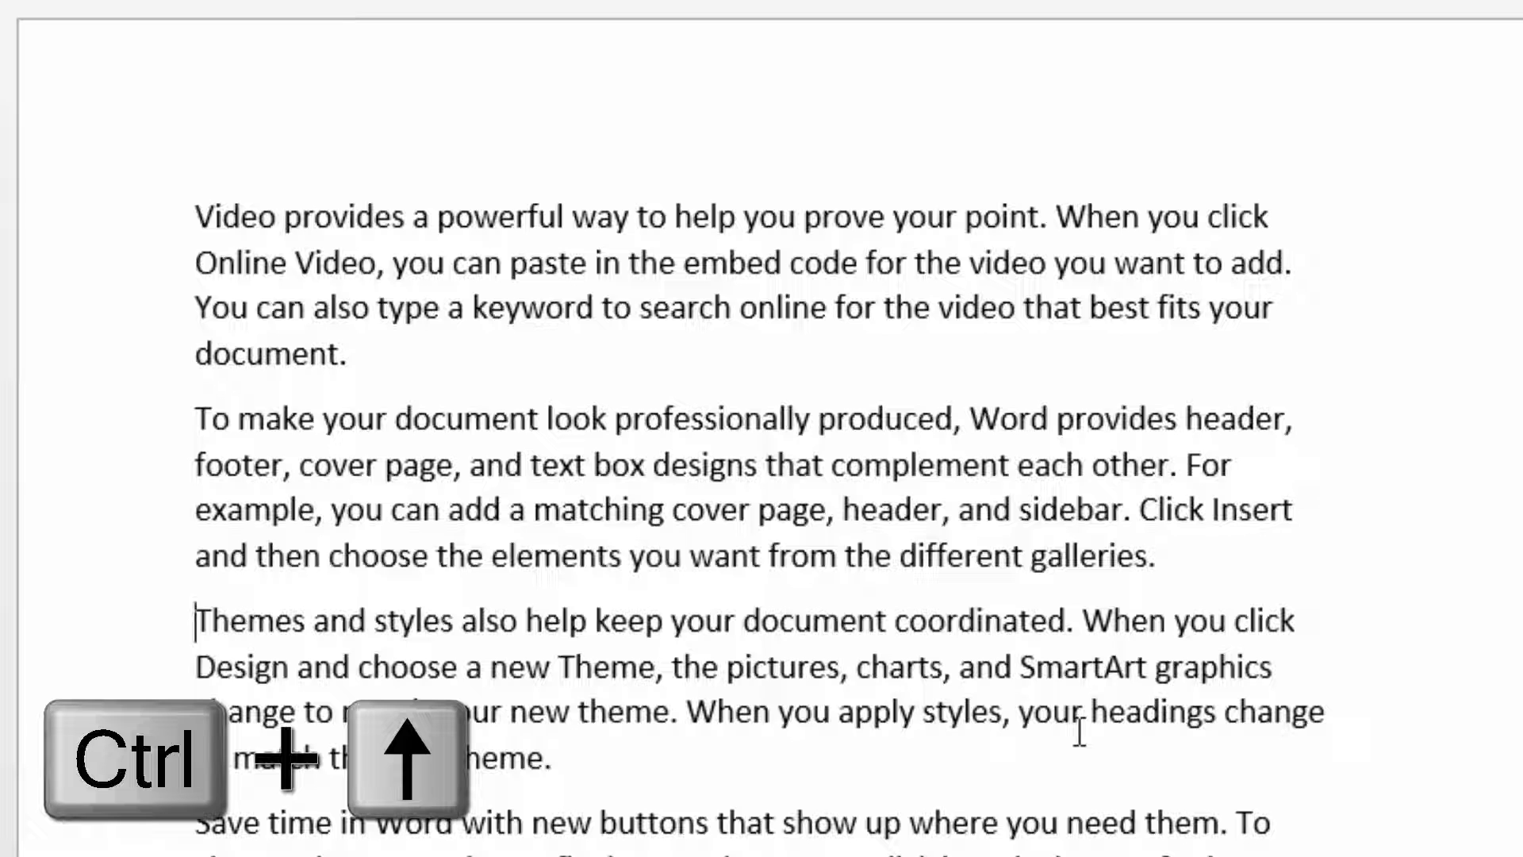
{"action": "key", "text": "ctrl+Up"}
{"action": "key", "text": "ctrl+Up"}
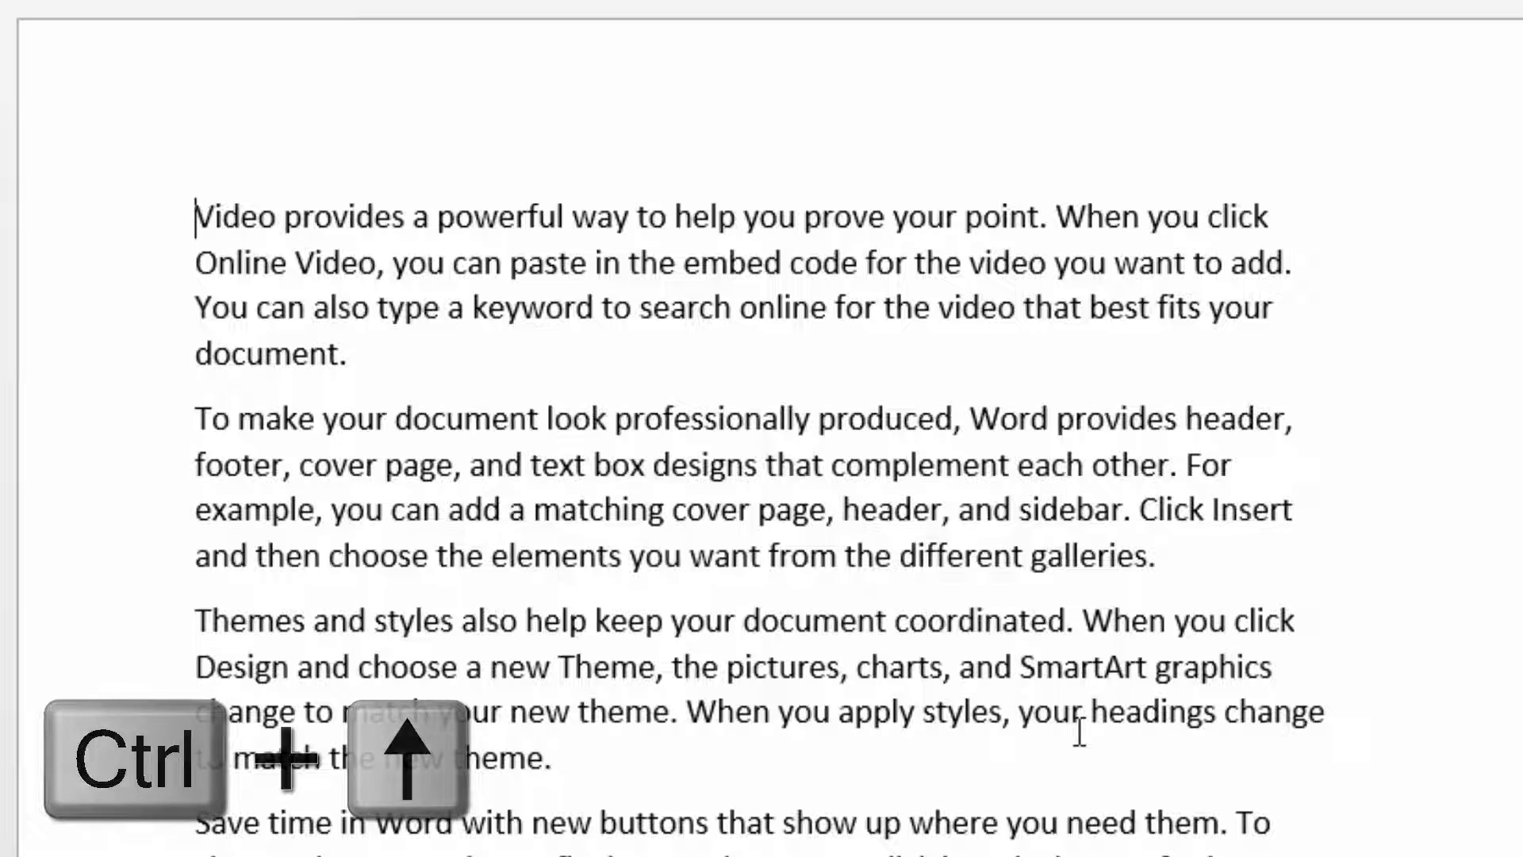
Jump the cursor down one paragraph at a time to the start of the "Save time in Word" paragraph
{"action": "key", "text": "ctrl+Down"}
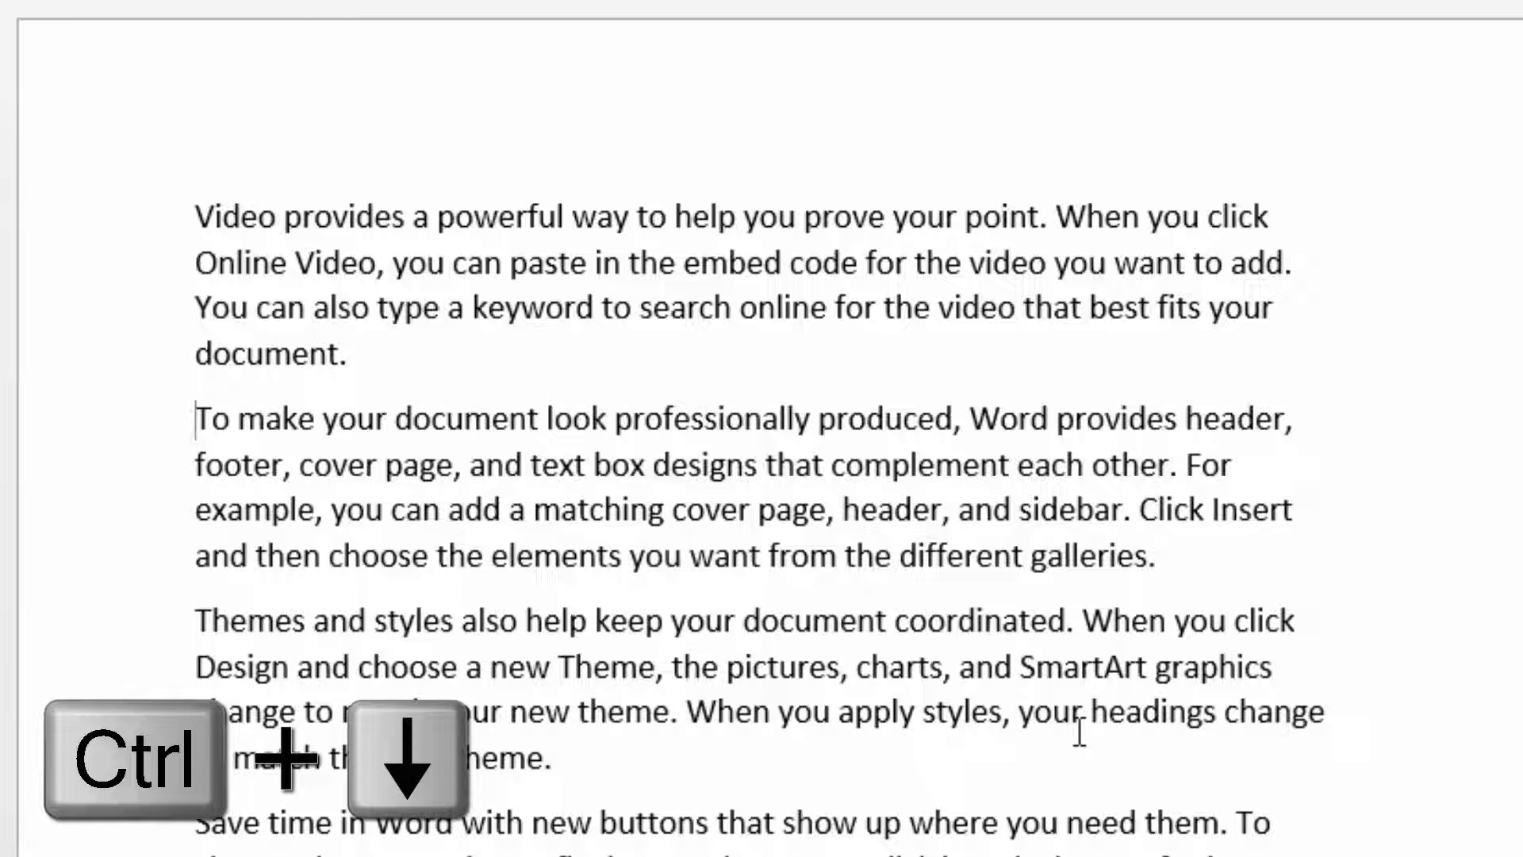
{"action": "key", "text": "ctrl+Down"}
{"action": "key", "text": "ctrl+Down"}
From after "cover" in a lower paragraph, jump the cursor to the beginning of the document and then to its end
{"action": "scroll", "coordinate": [847, 687], "scroll_direction": "down", "scroll_amount": 5}
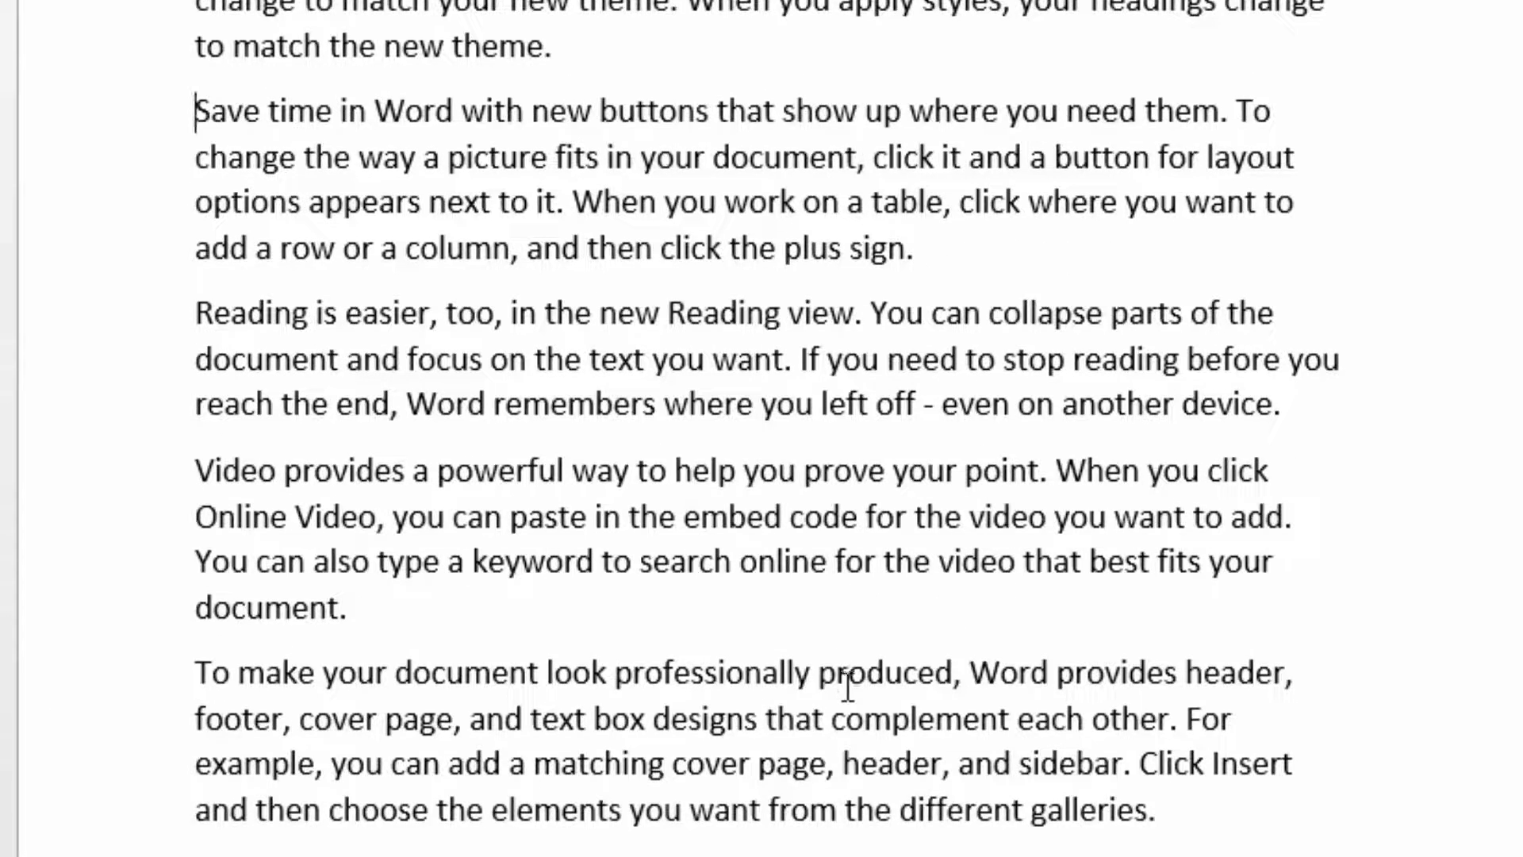
{"action": "scroll", "coordinate": [847, 687], "scroll_direction": "down", "scroll_amount": 2}
{"action": "left_click", "coordinate": [752, 500]}
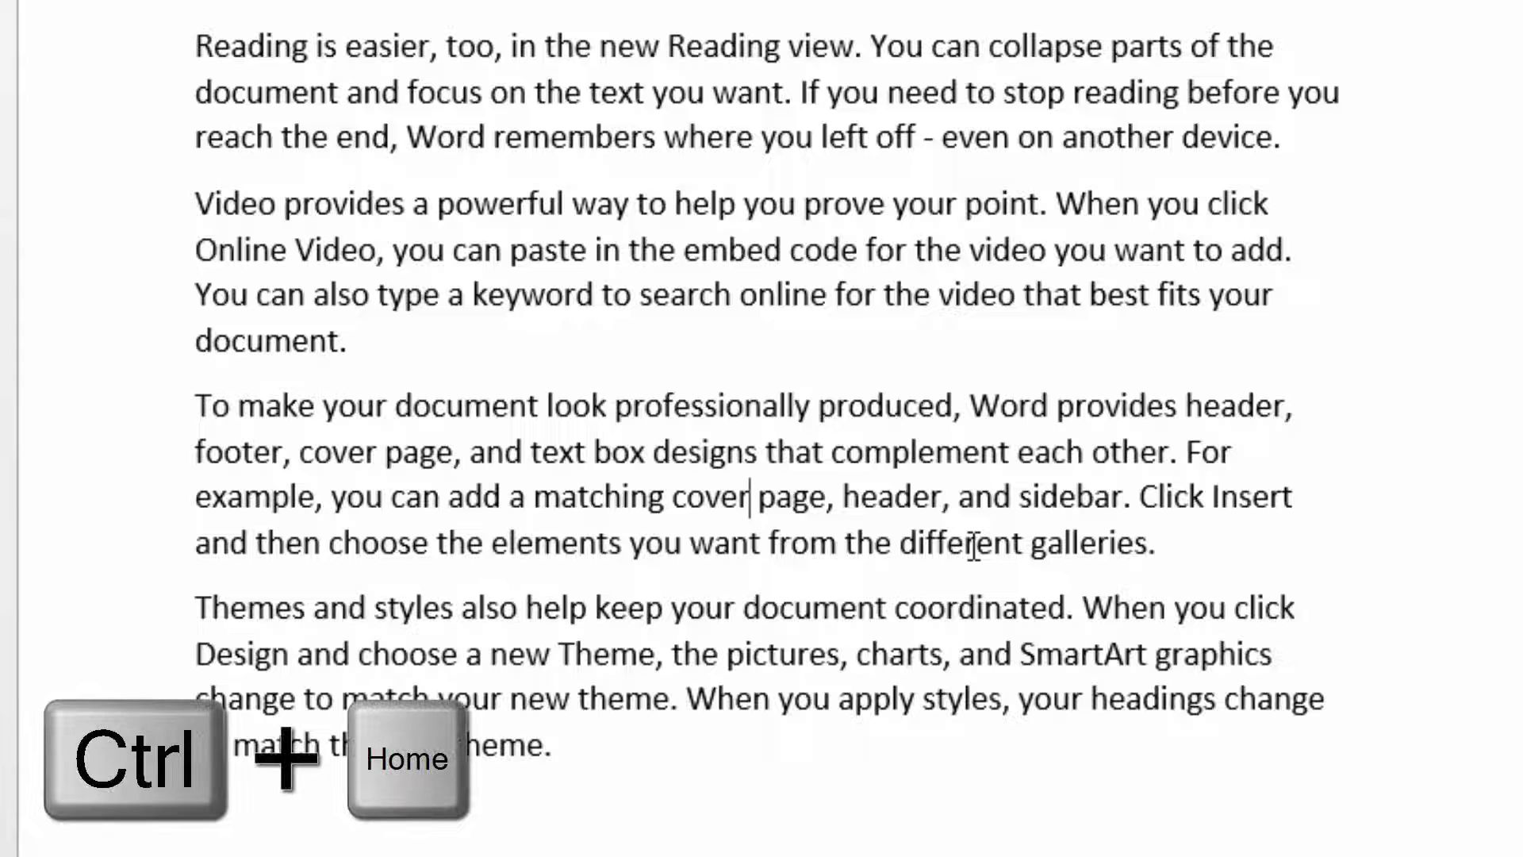
{"action": "key", "text": "ctrl+Home"}
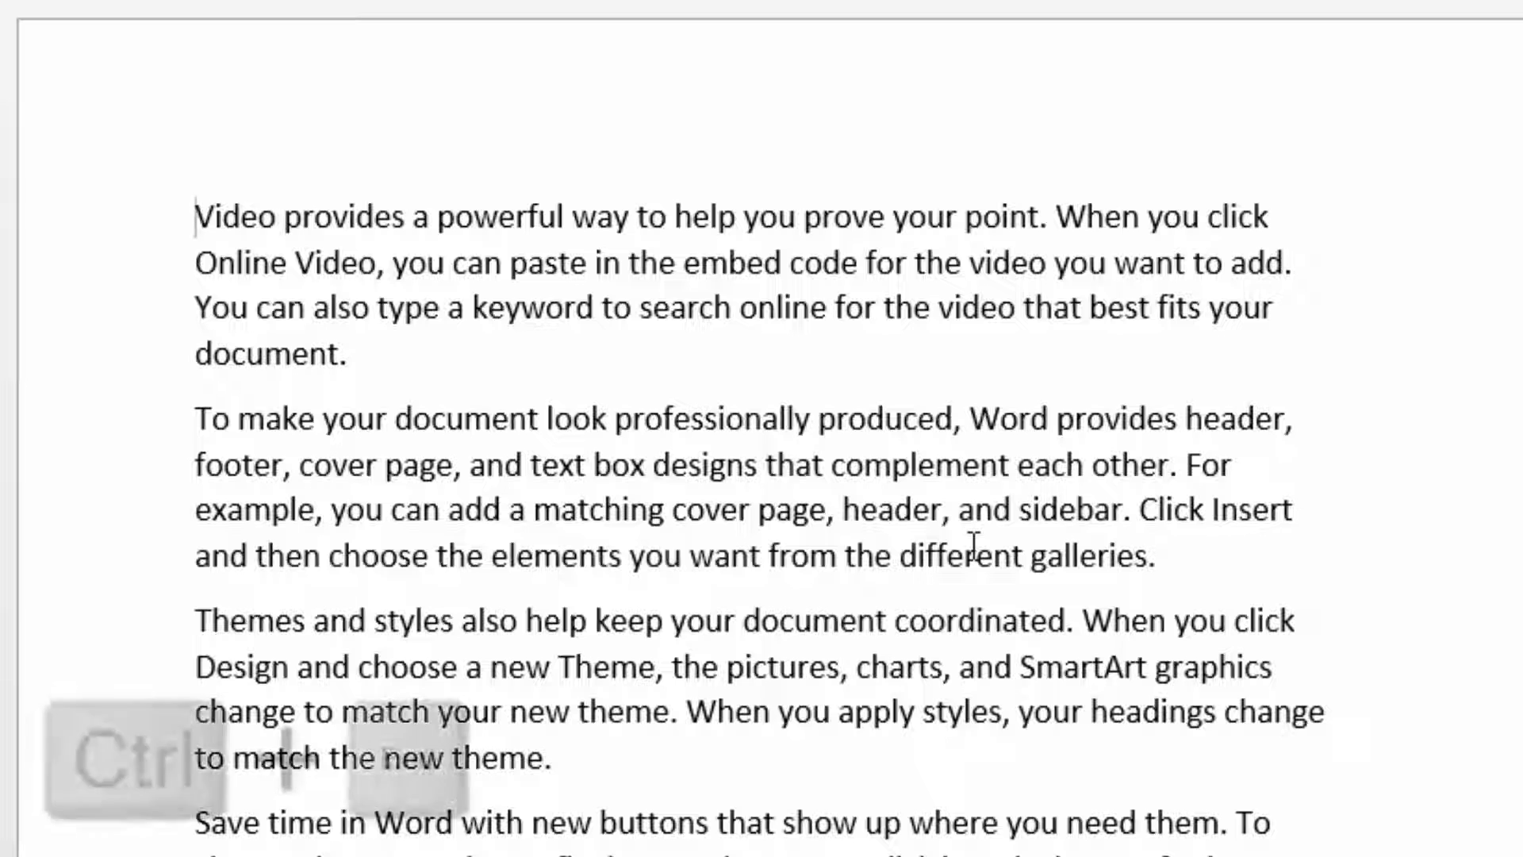
{"action": "key", "text": "ctrl+End"}
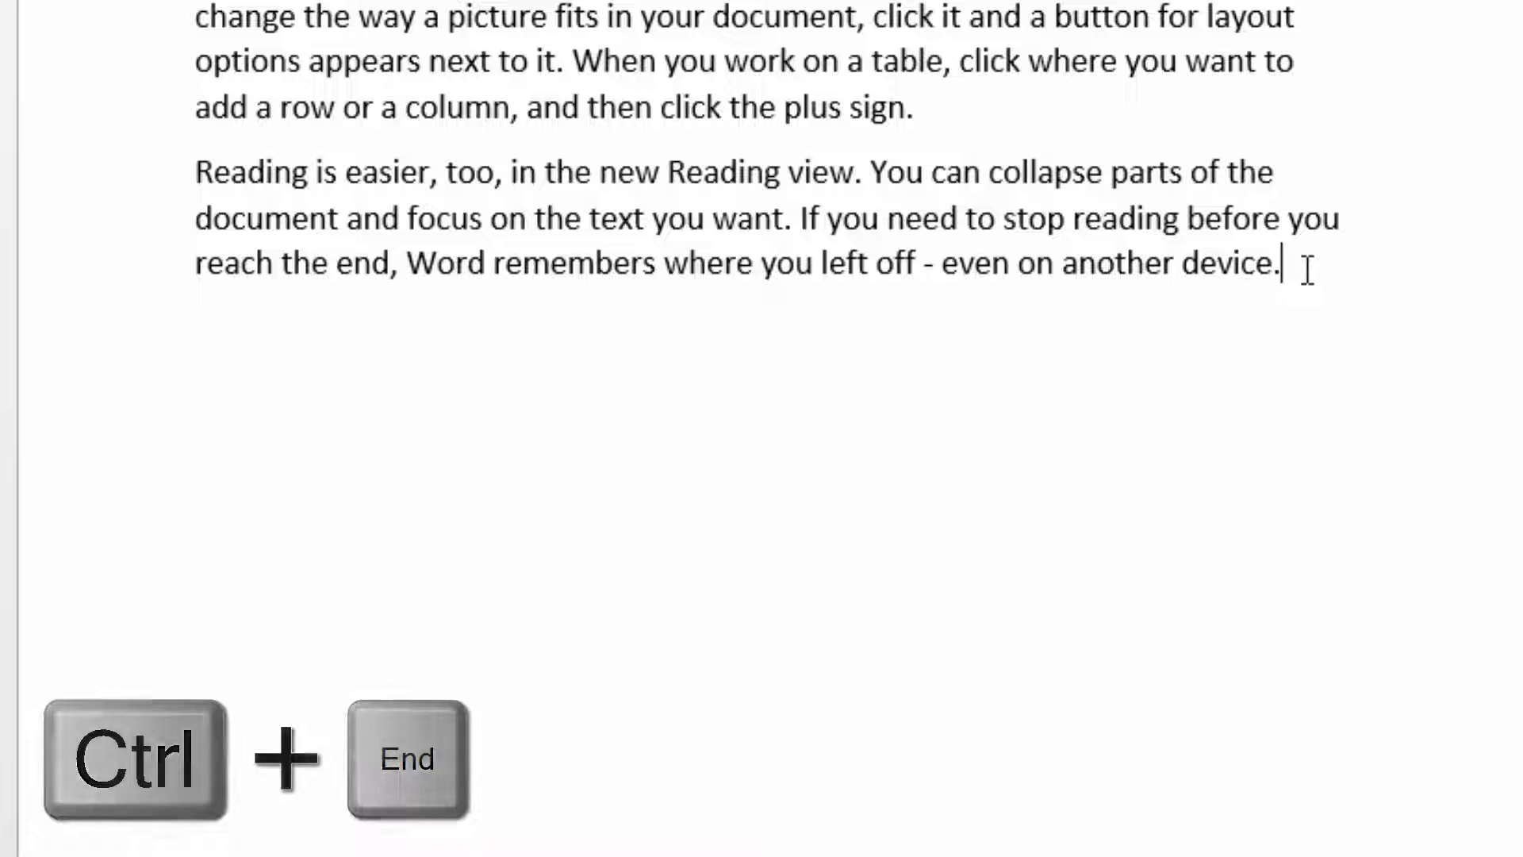
Add an empty paragraph at the end of the document and move the cursor up one screen at a time
{"action": "key", "text": "Return"}
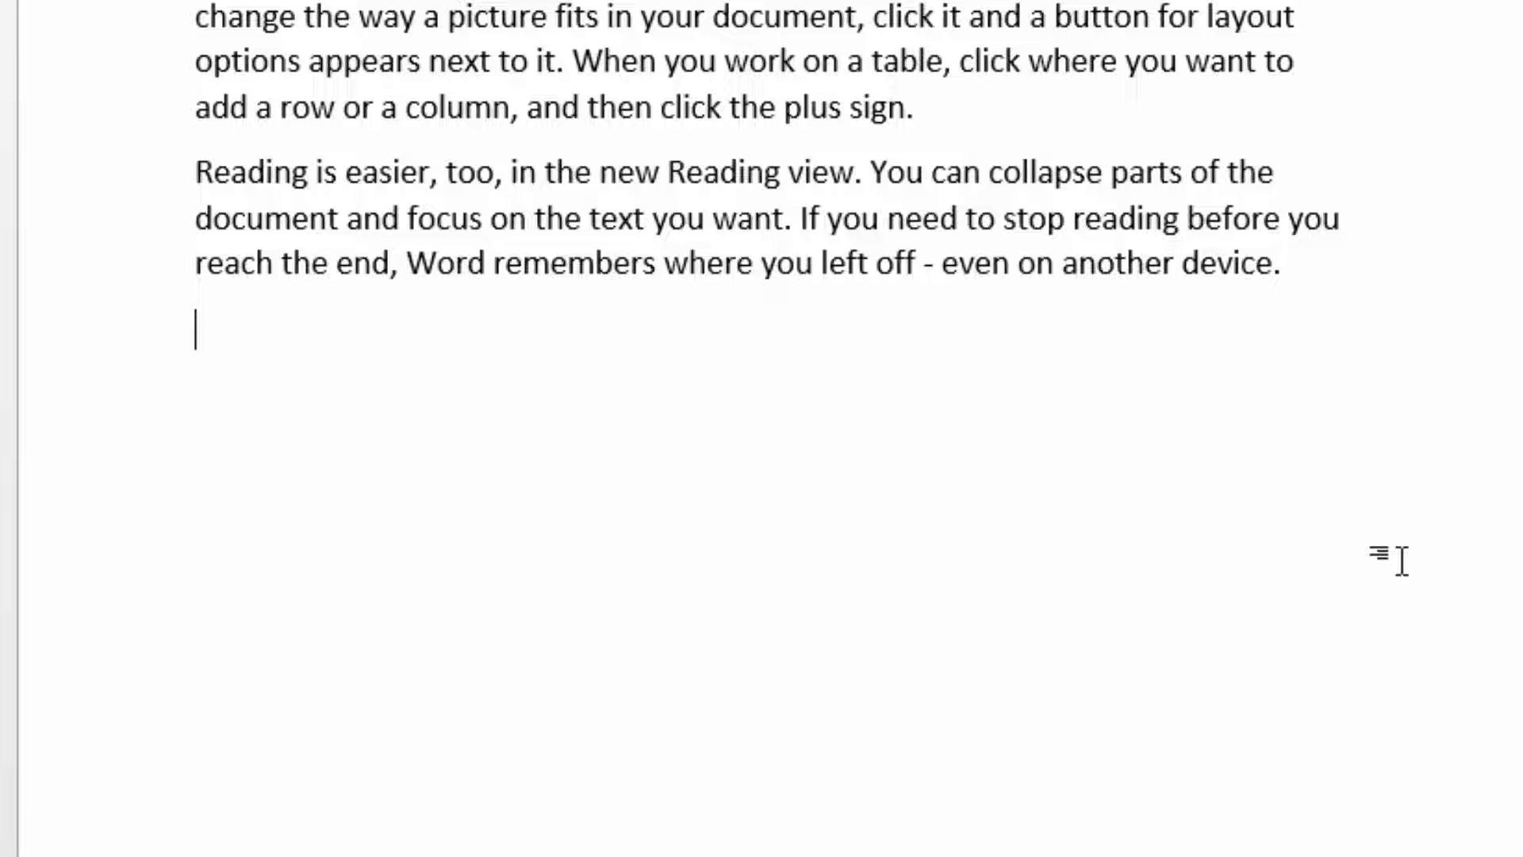
{"action": "key", "text": "Page_Up"}
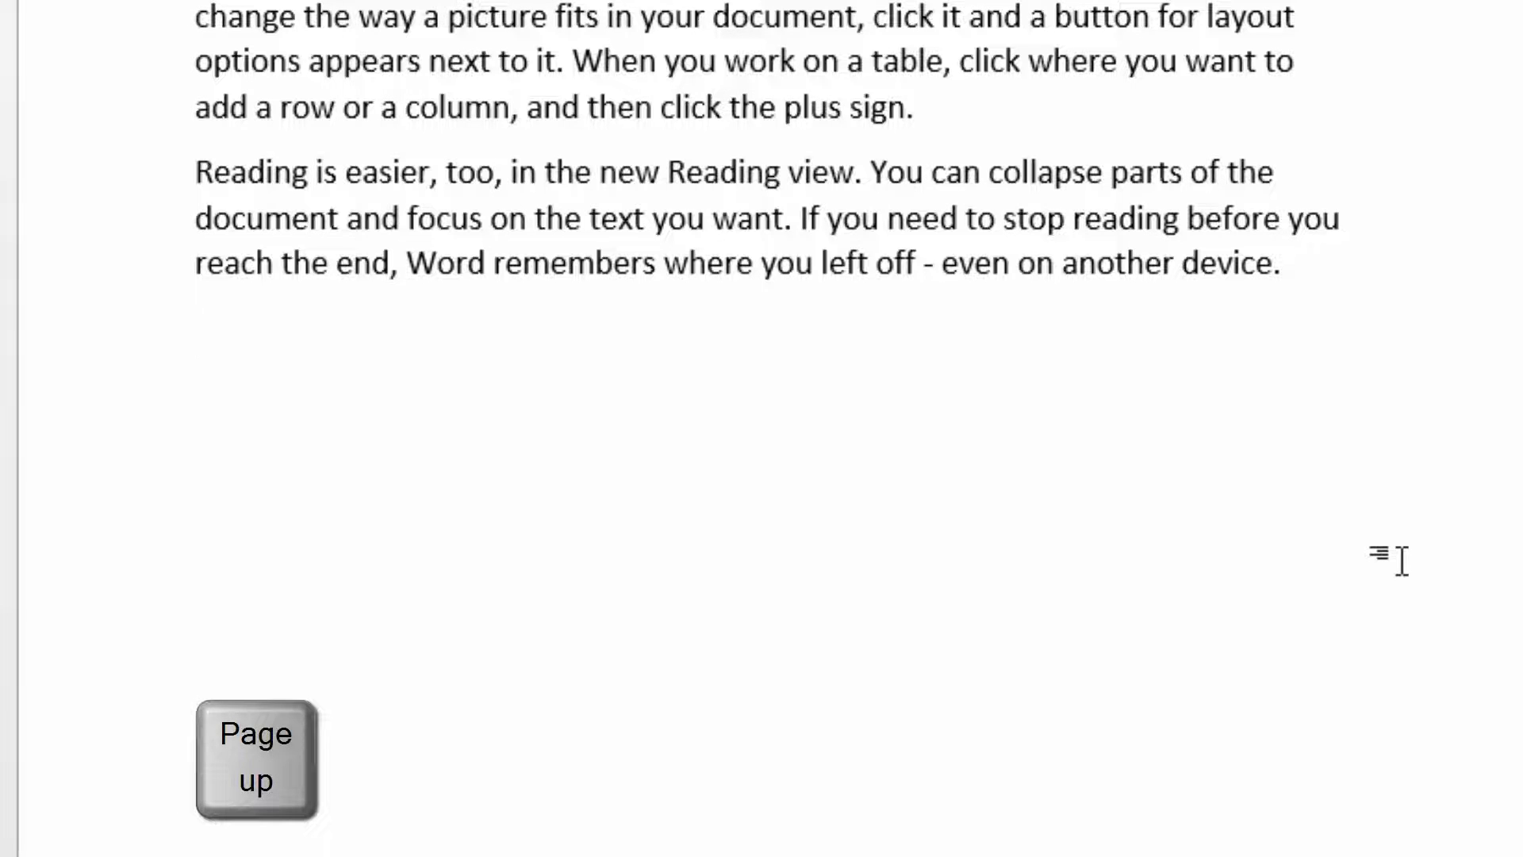
{"action": "key", "text": "Page_Up"}
{"action": "key", "text": "Page_Up"}
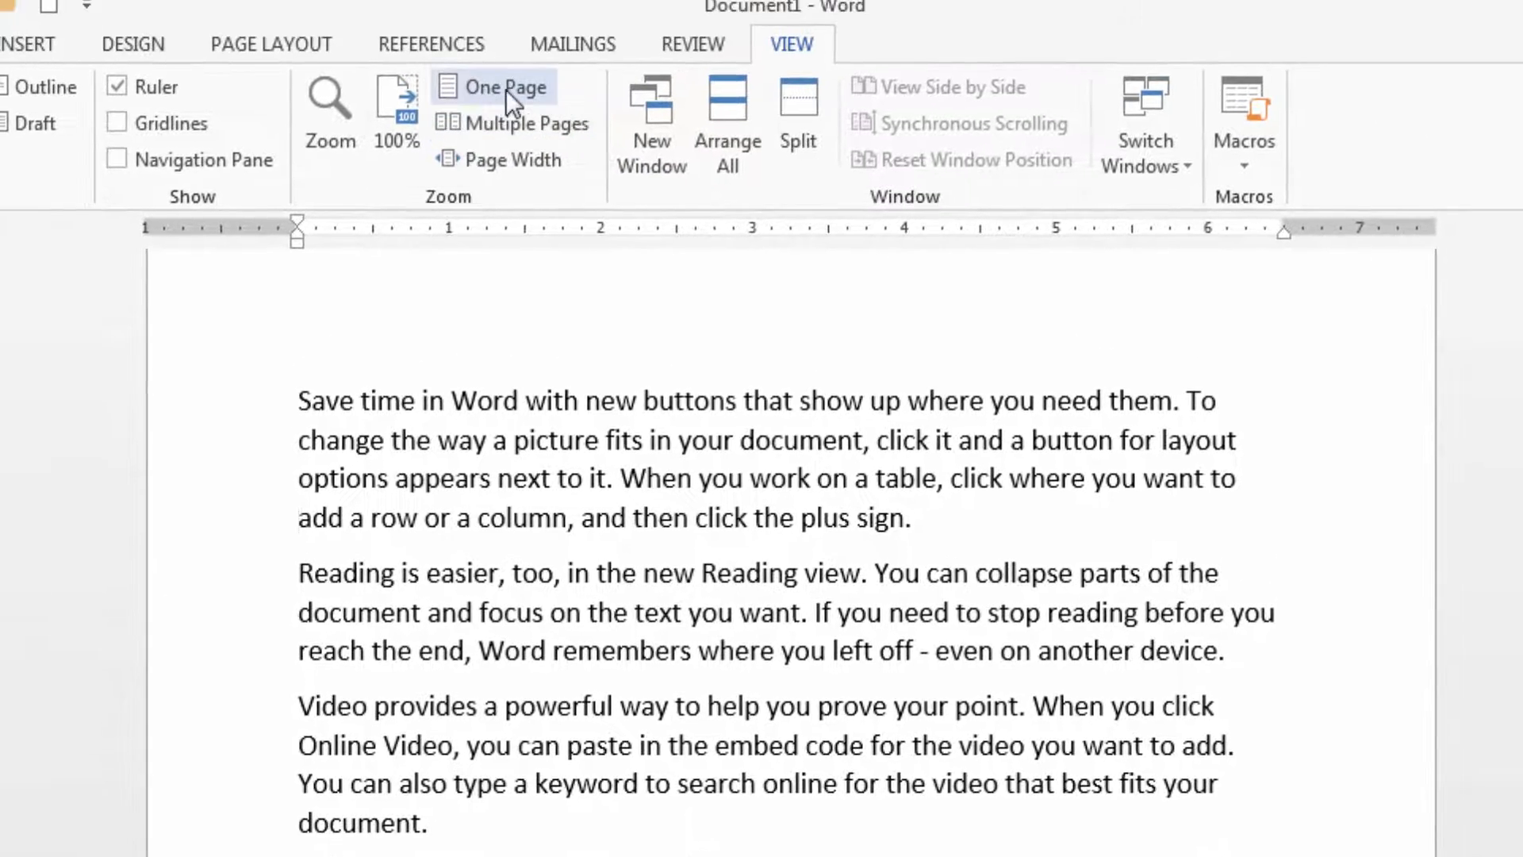
Zoom the view to One Page and move the cursor through the document one screen at a time
{"action": "left_click", "coordinate": [506, 89]}
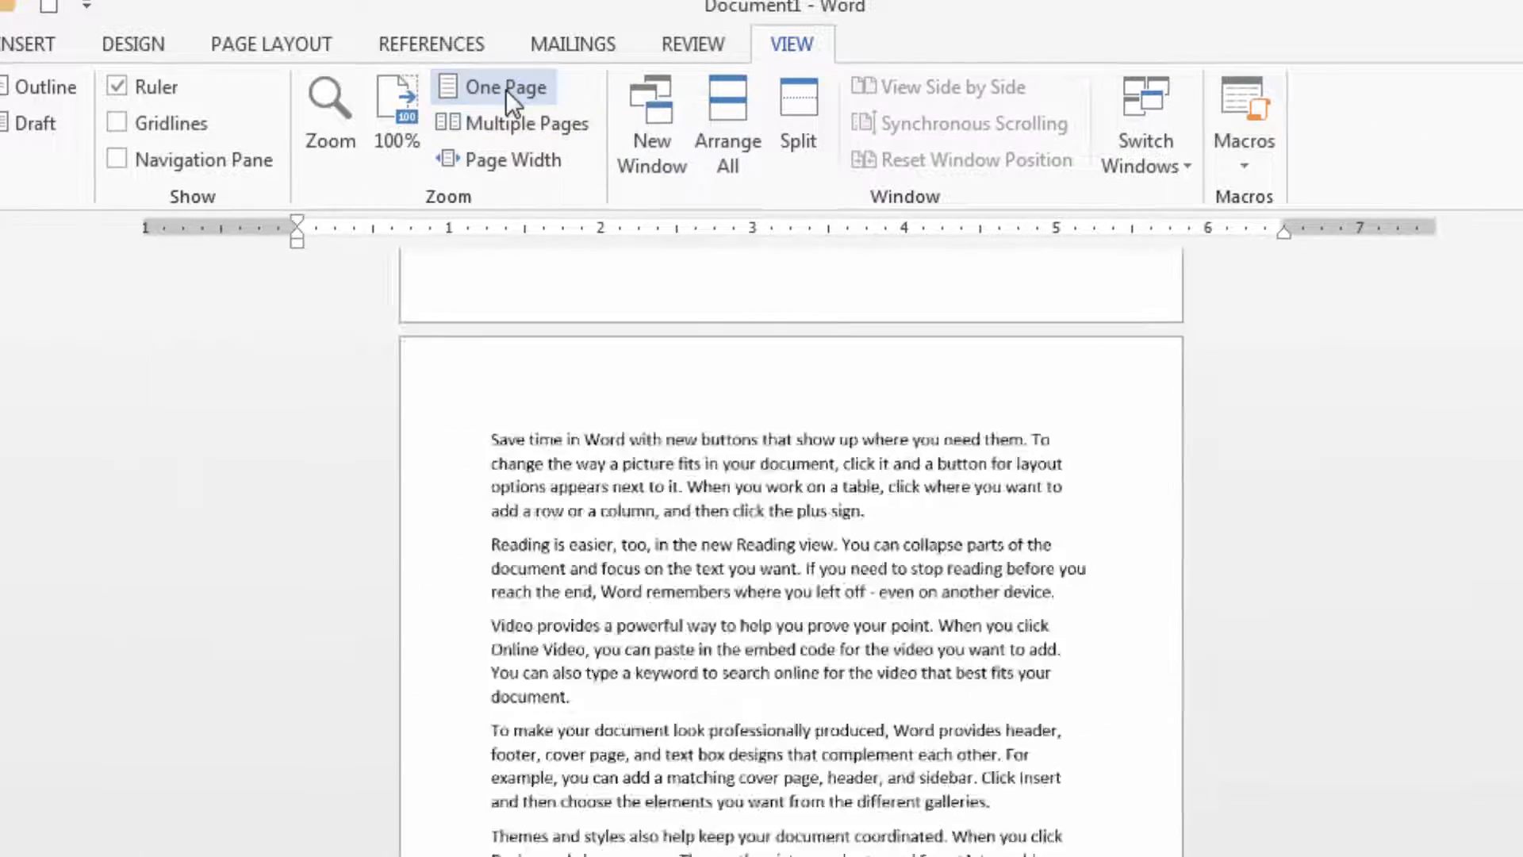
{"action": "scroll", "coordinate": [565, 442], "scroll_direction": "up", "scroll_amount": 4}
{"action": "scroll", "coordinate": [565, 369], "scroll_direction": "up", "scroll_amount": 5}
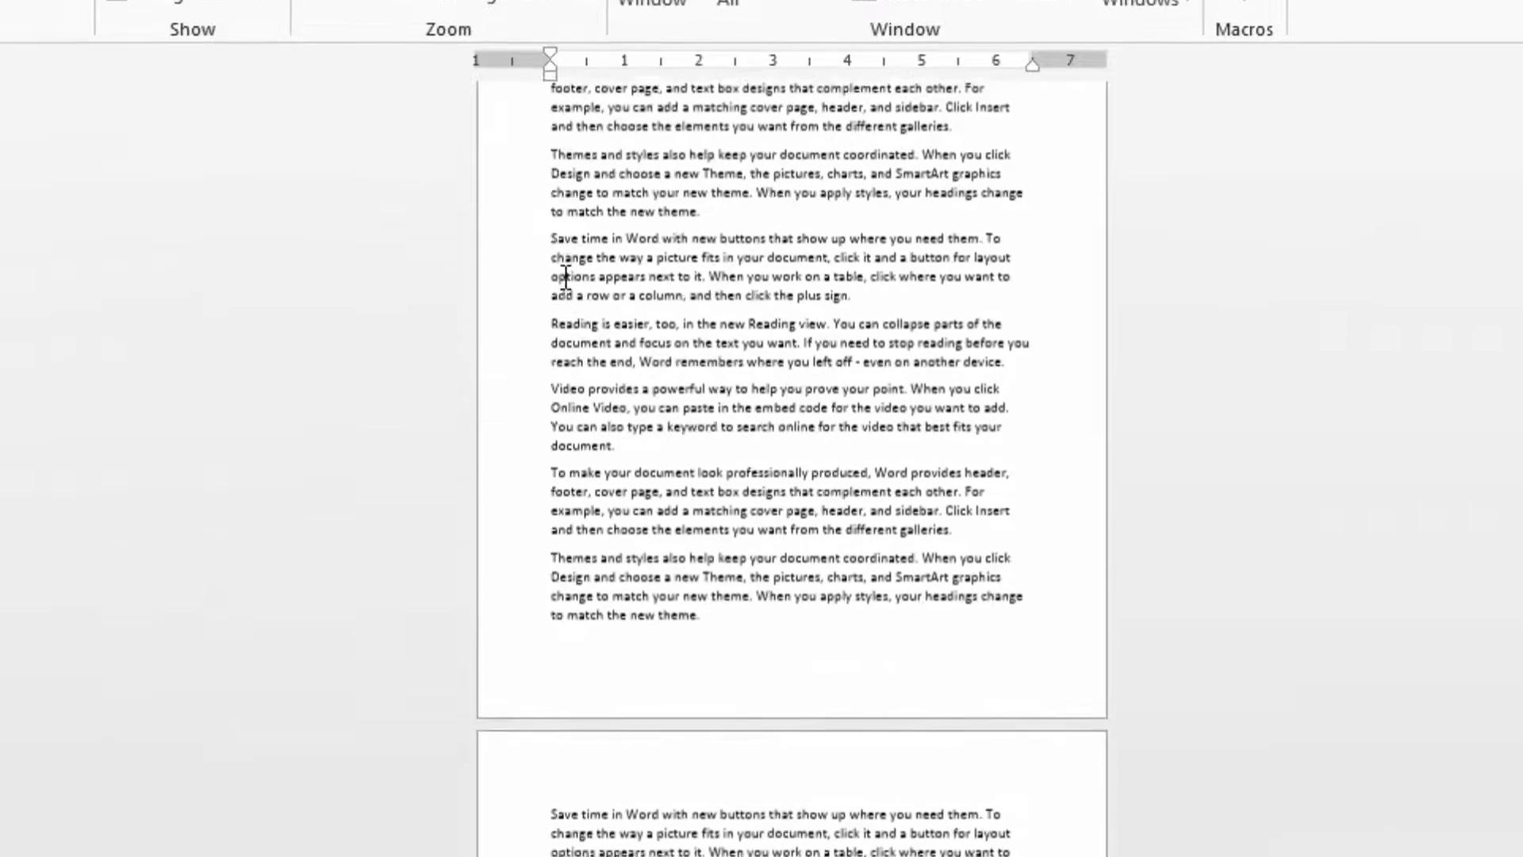
{"action": "key", "text": "Page_Down"}
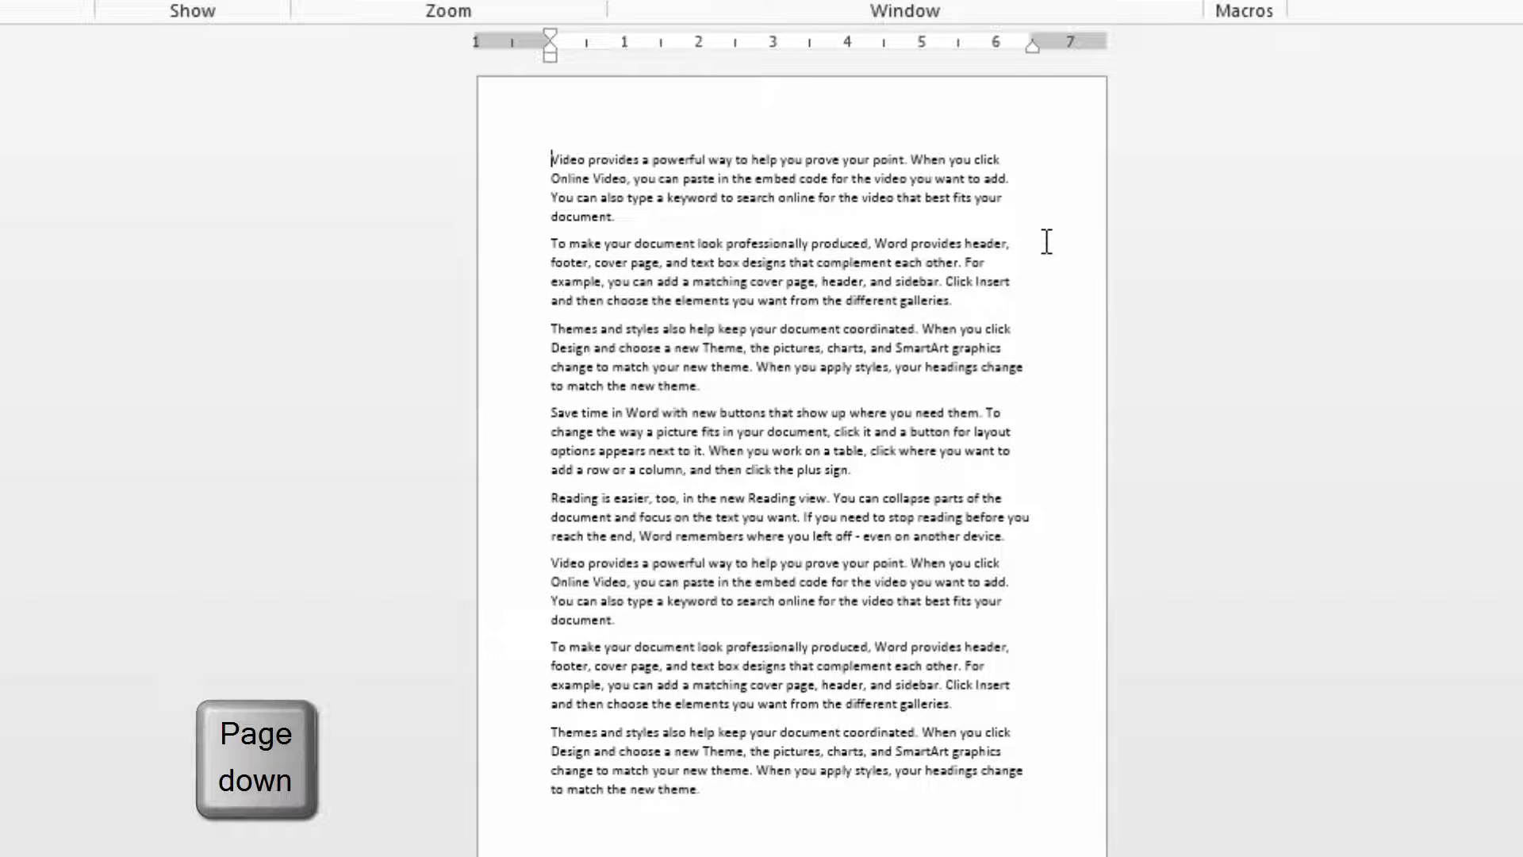
{"action": "key", "text": "Page_Down"}
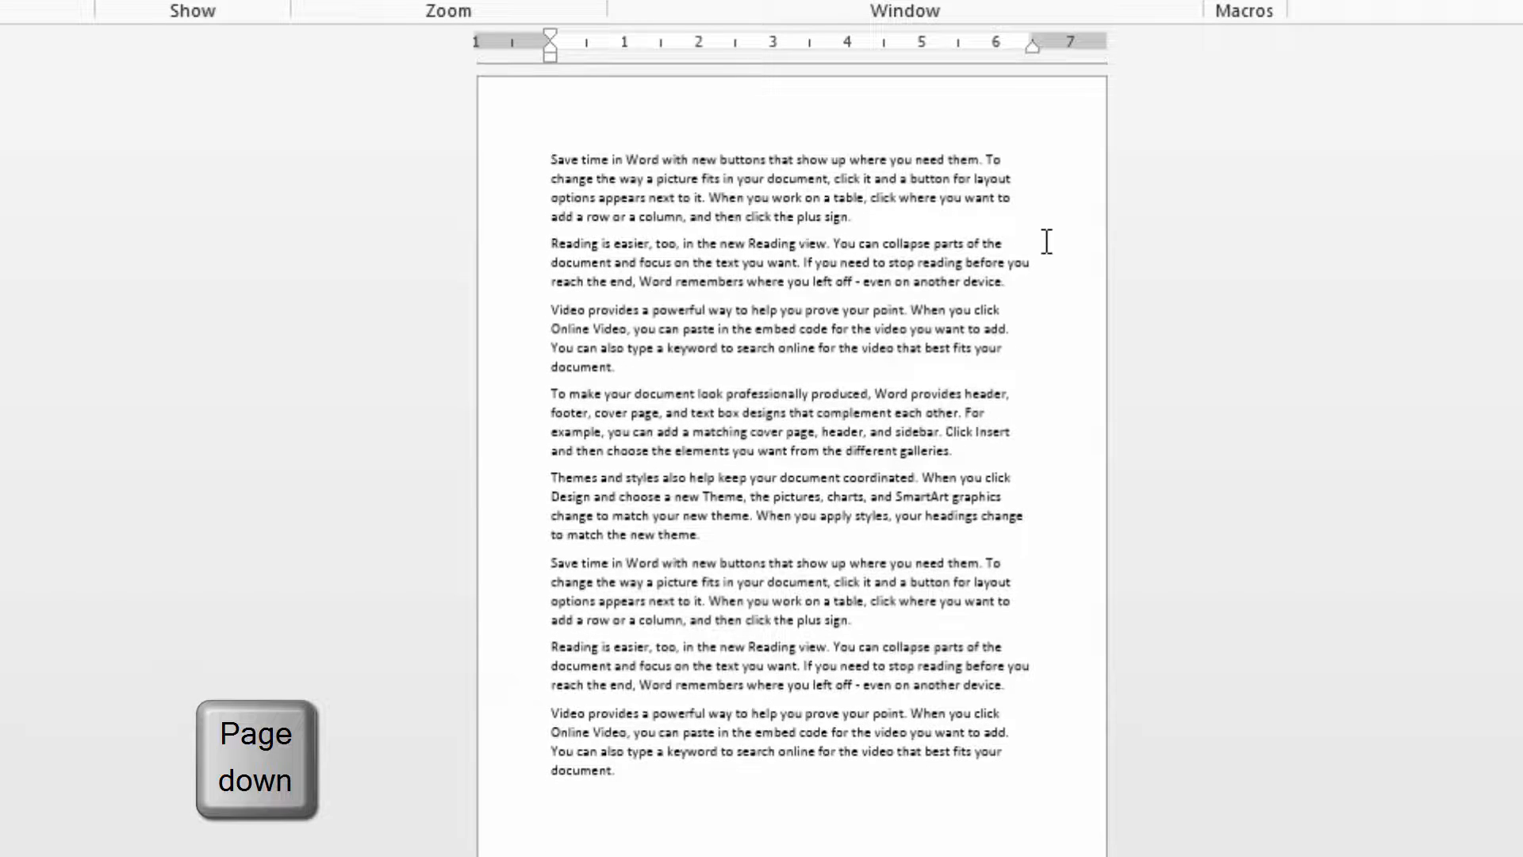
{"action": "key", "text": "Page_Down"}
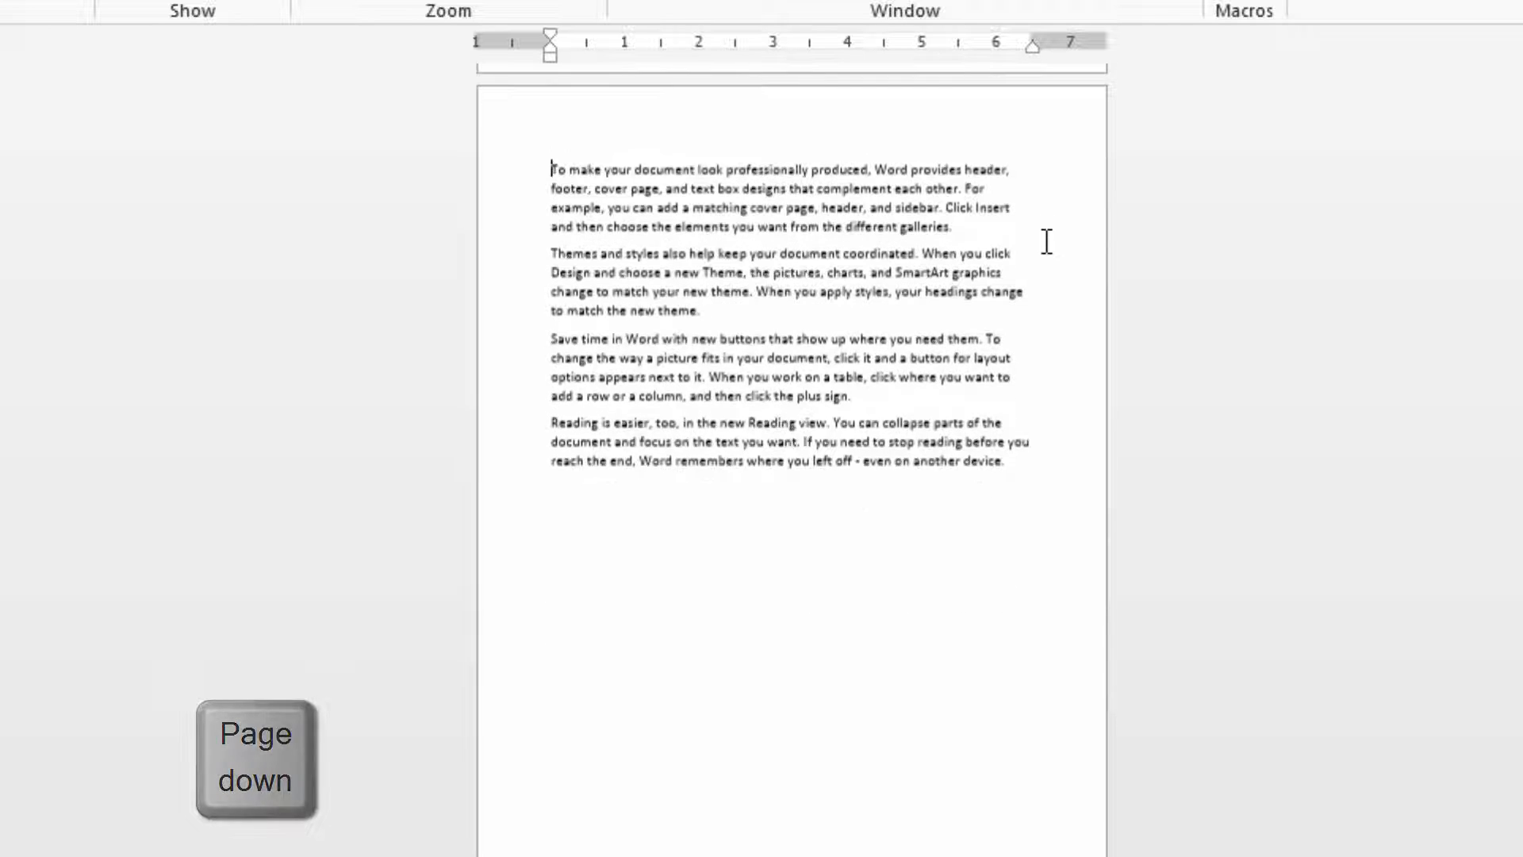
{"action": "key", "text": "Page_Up"}
{"action": "key", "text": "Page_Down"}
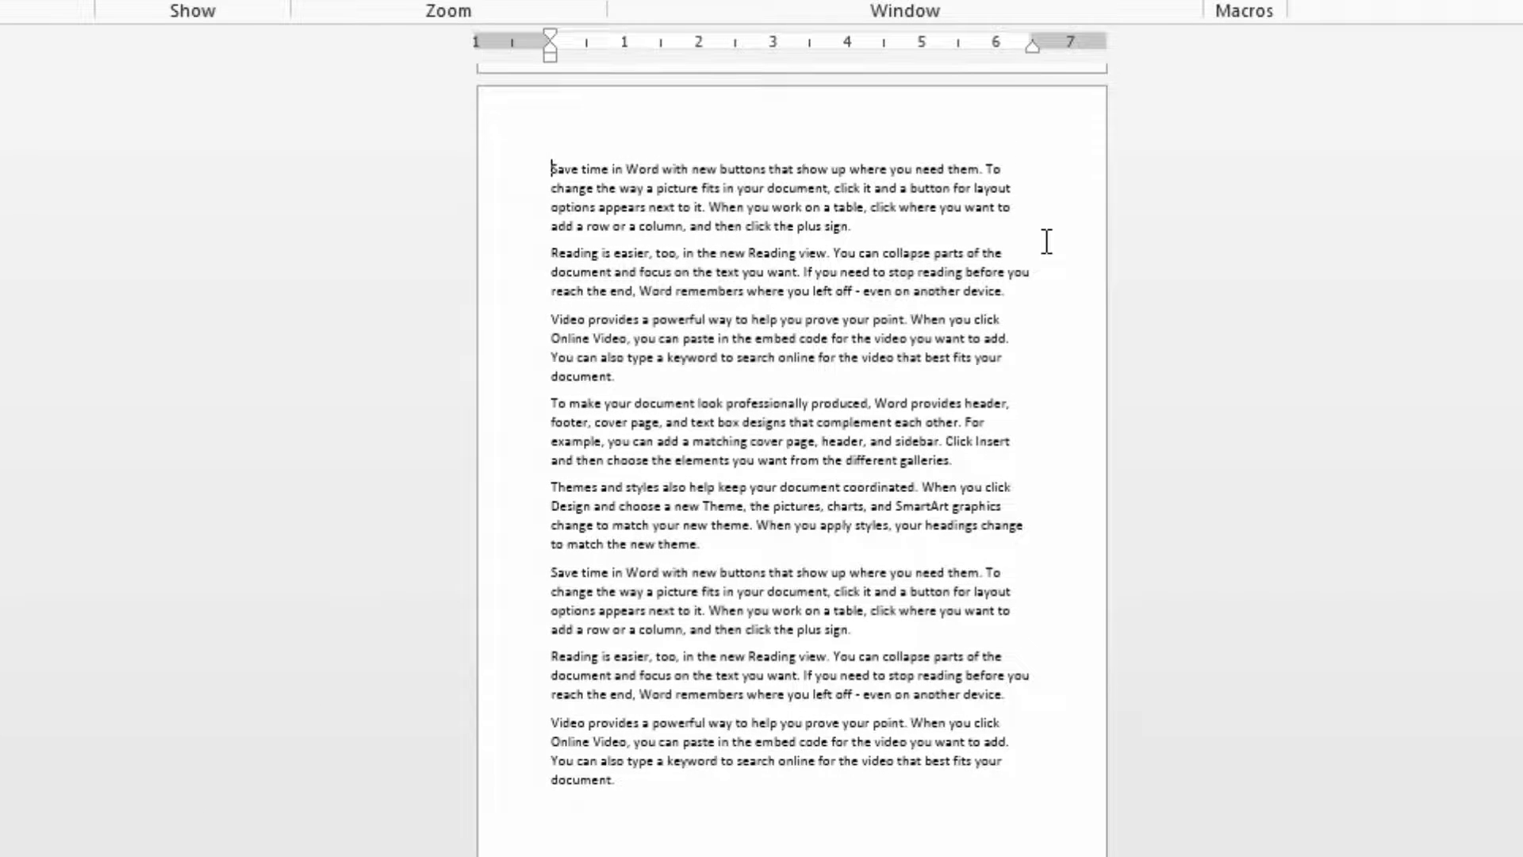
{"action": "key", "text": "Page_Down"}
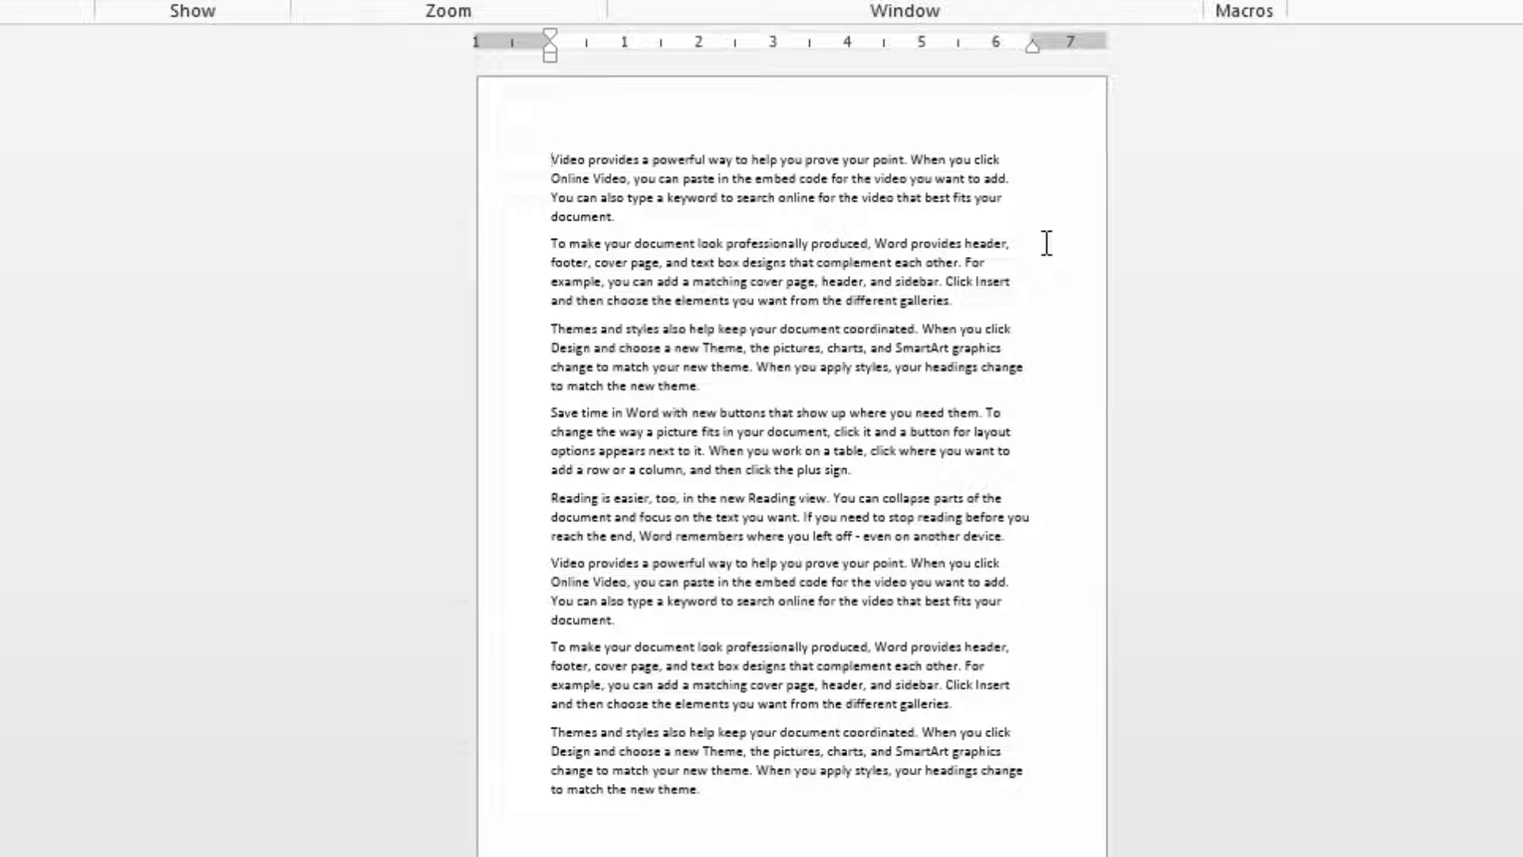
Set the zoom to 100%, place the cursor before "to help" in a lower "Video provides" paragraph, and jump to the top of the previous page
{"action": "left_click", "coordinate": [395, 2]}
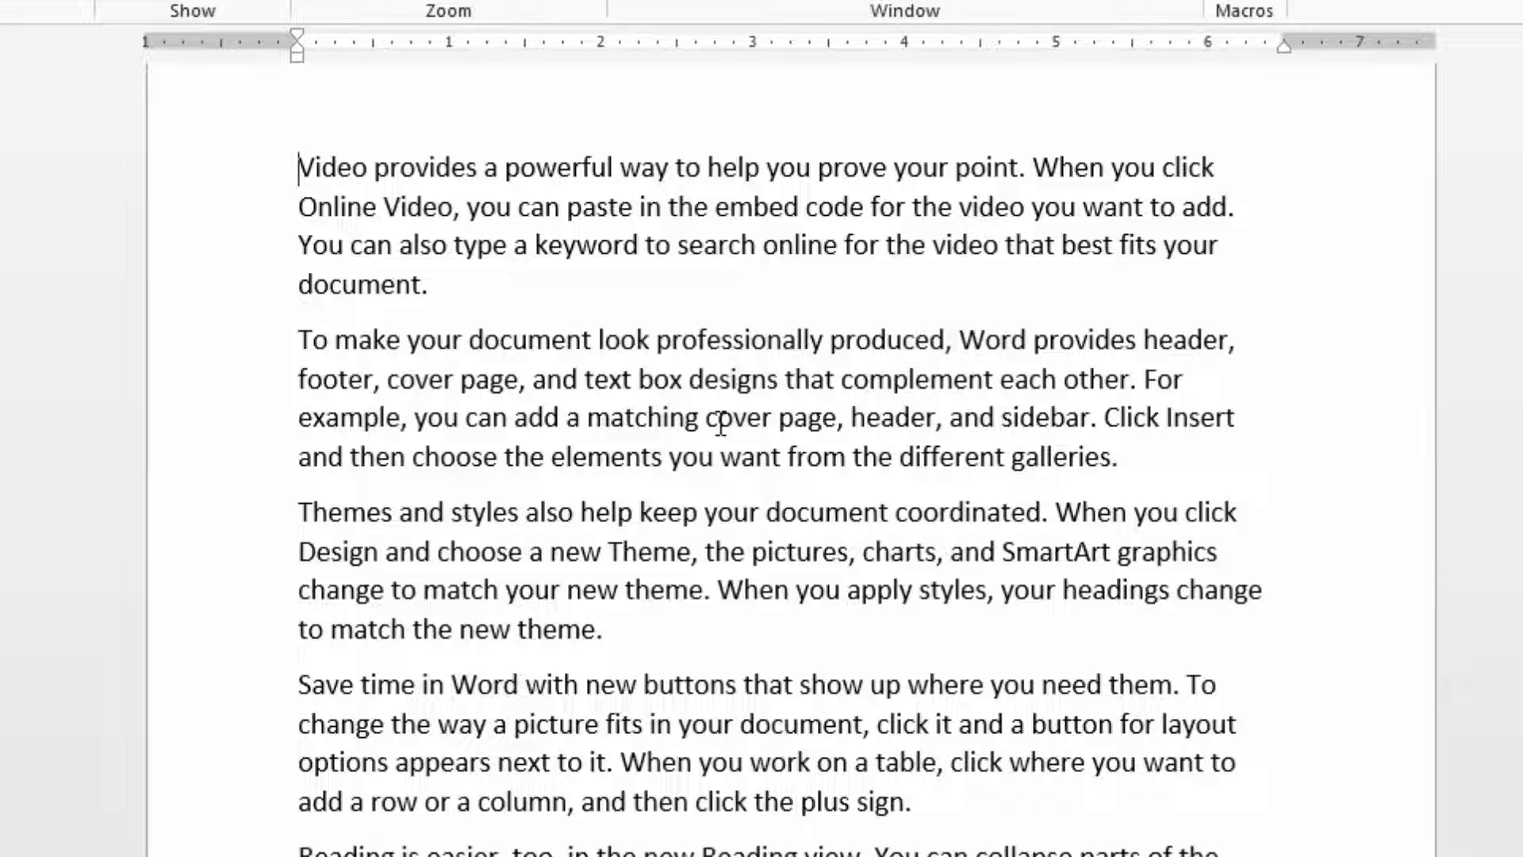
{"action": "scroll", "coordinate": [788, 616], "scroll_direction": "down", "scroll_amount": 5}
{"action": "scroll", "coordinate": [787, 616], "scroll_direction": "down", "scroll_amount": 9}
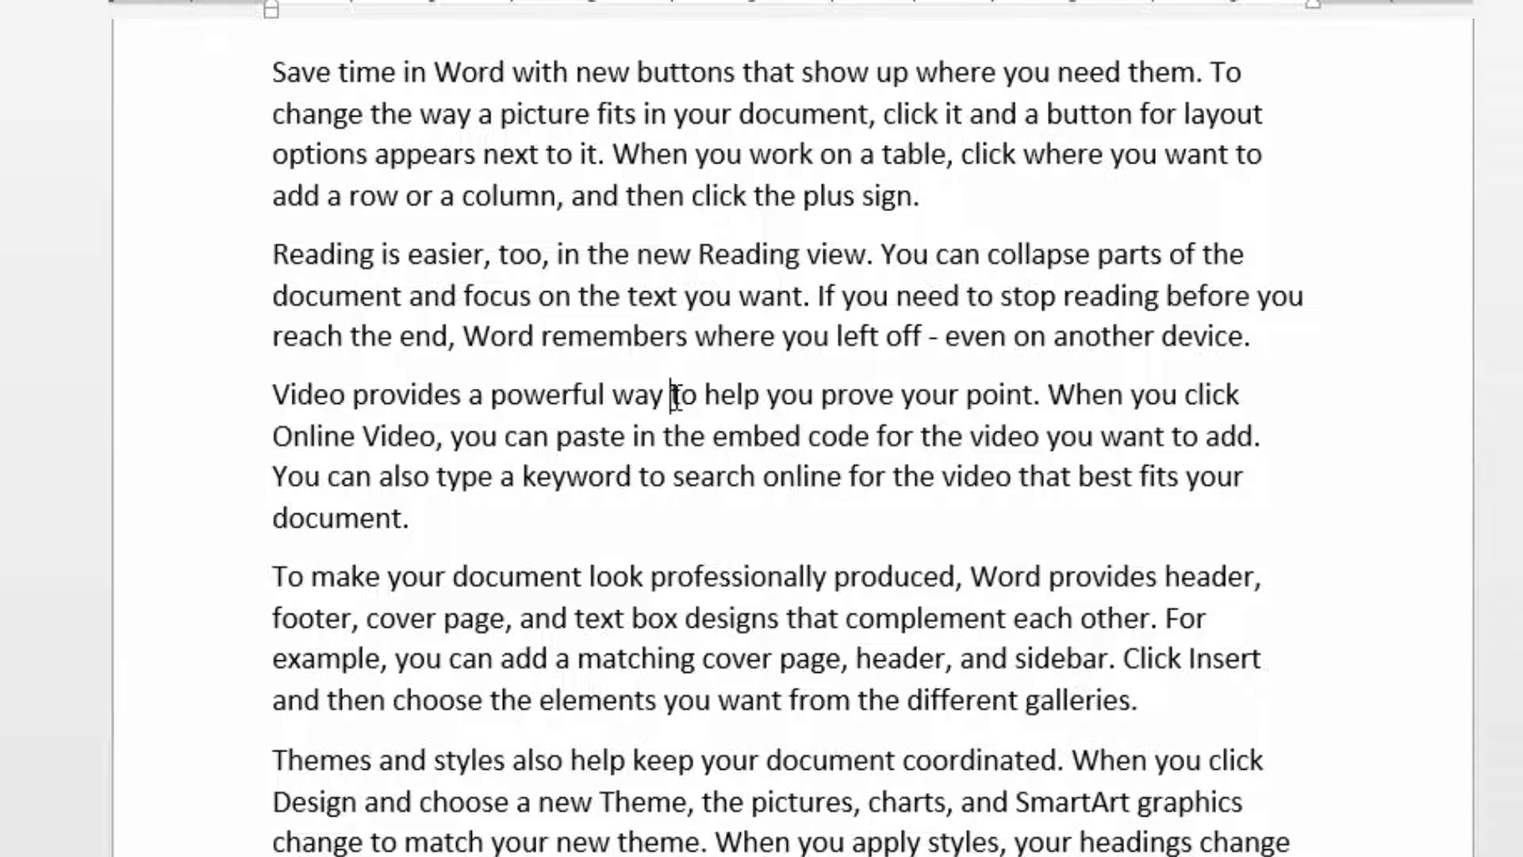
{"action": "key", "text": "ctrl+Page_Up"}
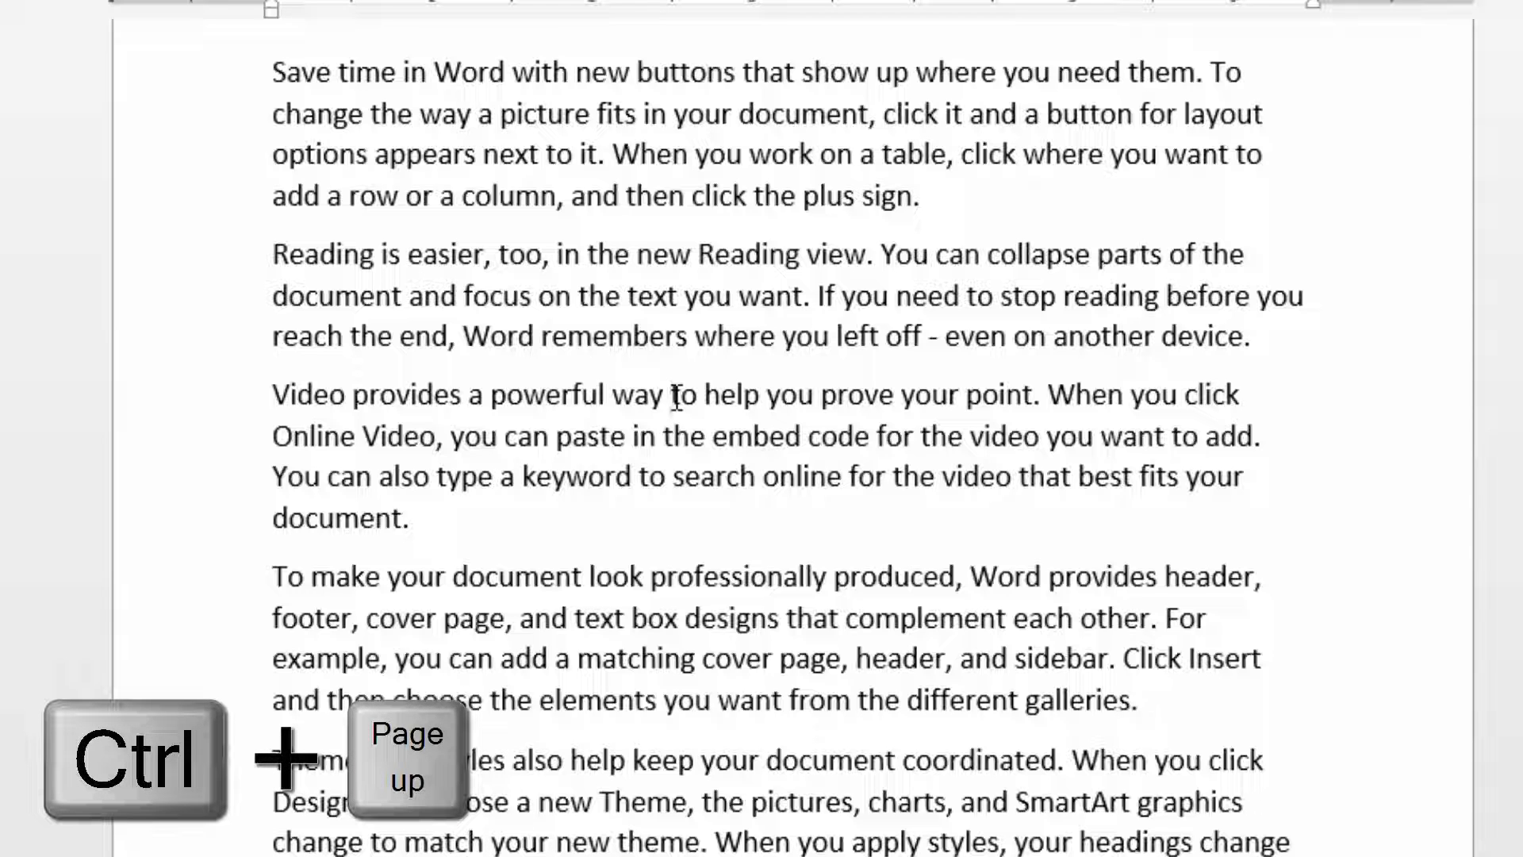
{"action": "key", "text": "ctrl+Page_Up"}
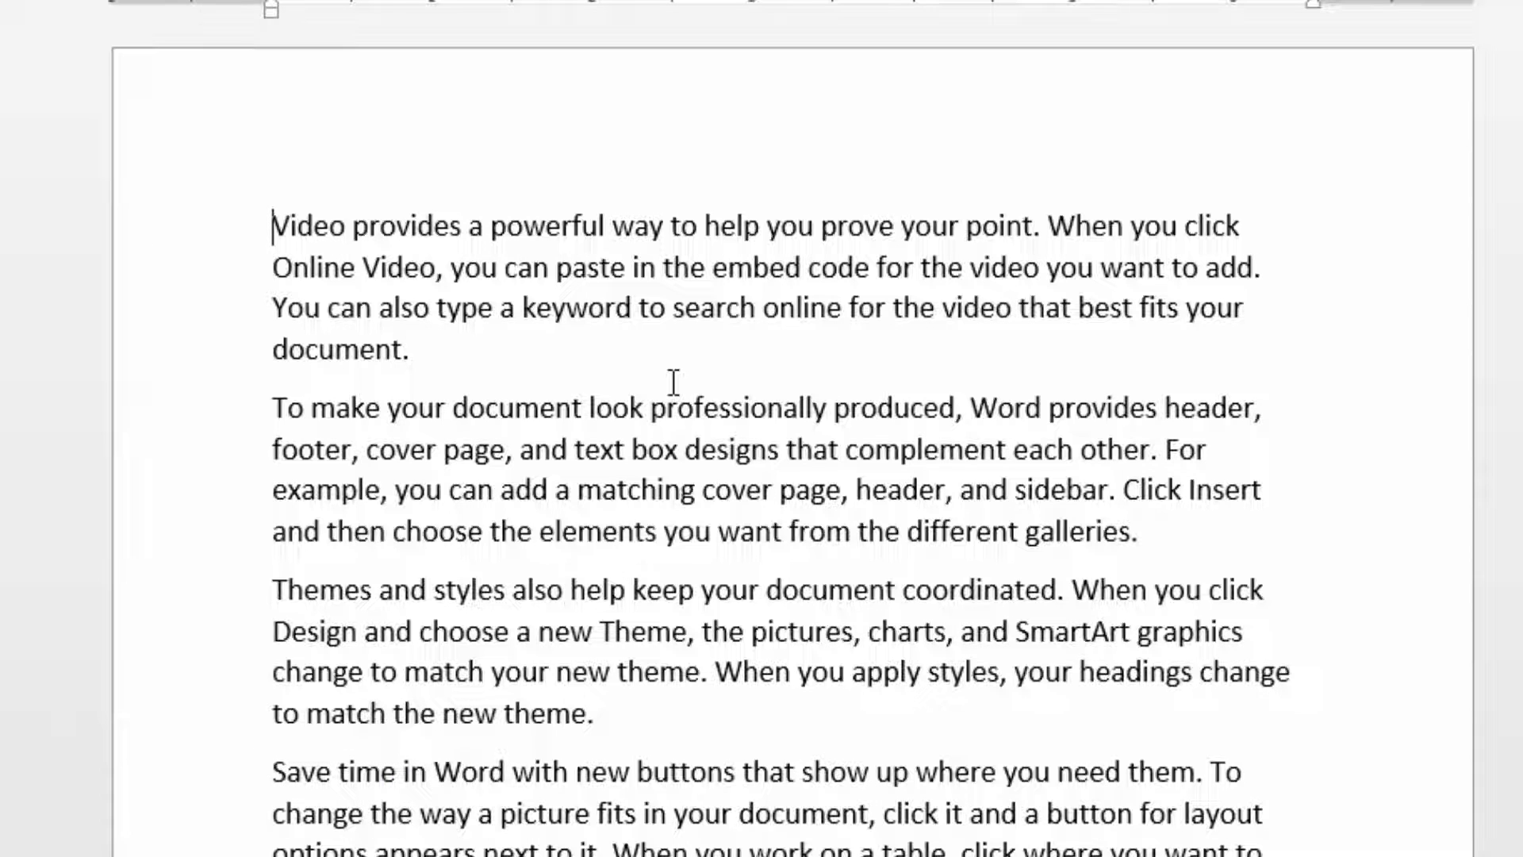
Place the cursor in the page's second paragraph and jump to the top of the following pages one page at a time
{"action": "left_click", "coordinate": [569, 347]}
{"action": "left_click", "coordinate": [596, 419]}
{"action": "left_click", "coordinate": [844, 427]}
{"action": "left_click", "coordinate": [710, 452]}
{"action": "key", "text": "ctrl+Page_Down"}
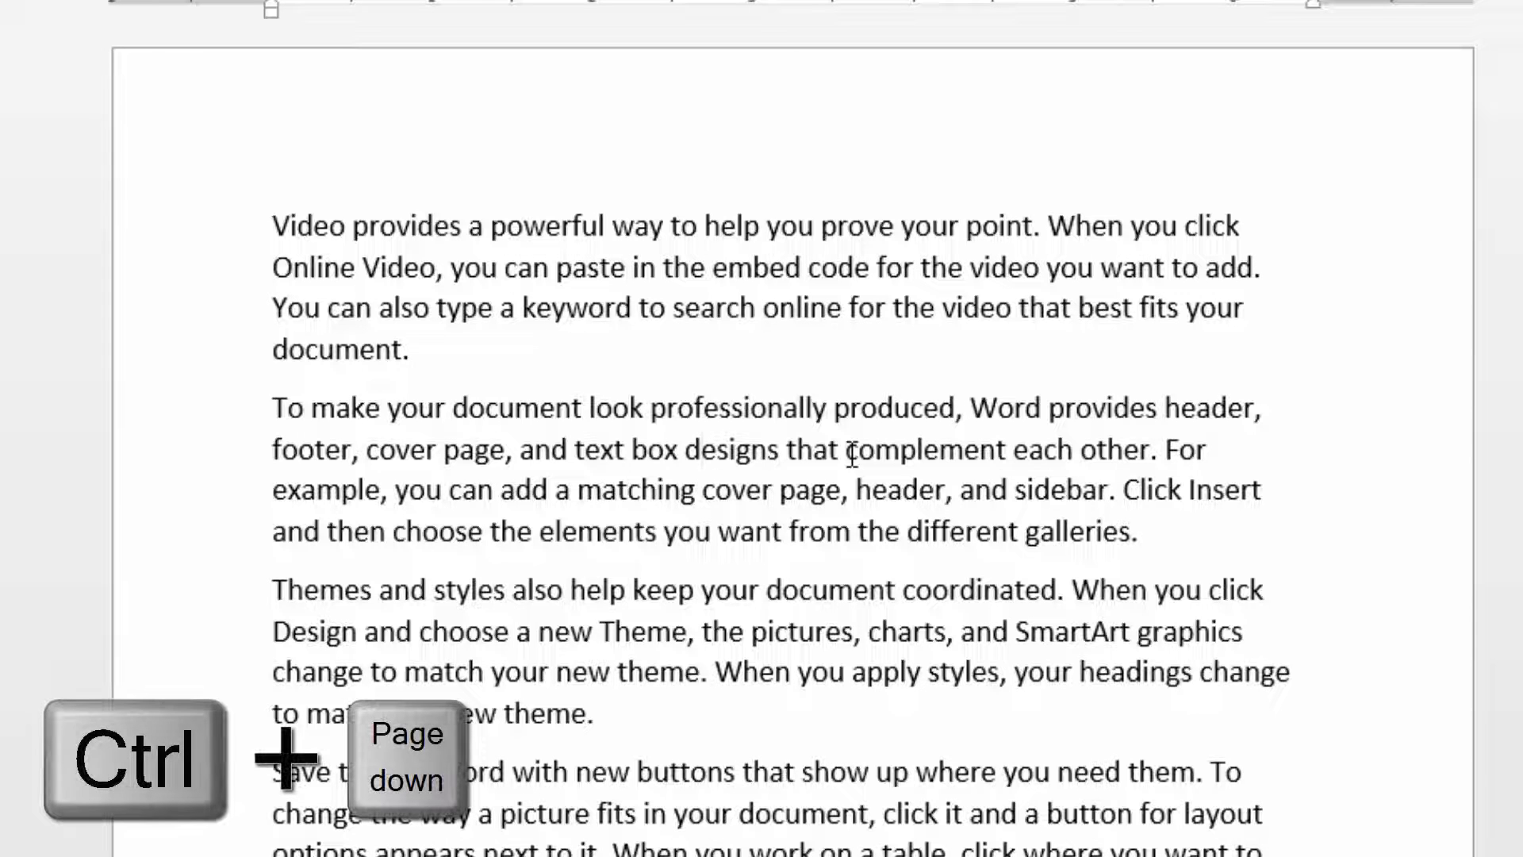
{"action": "key", "text": "ctrl+Page_Down"}
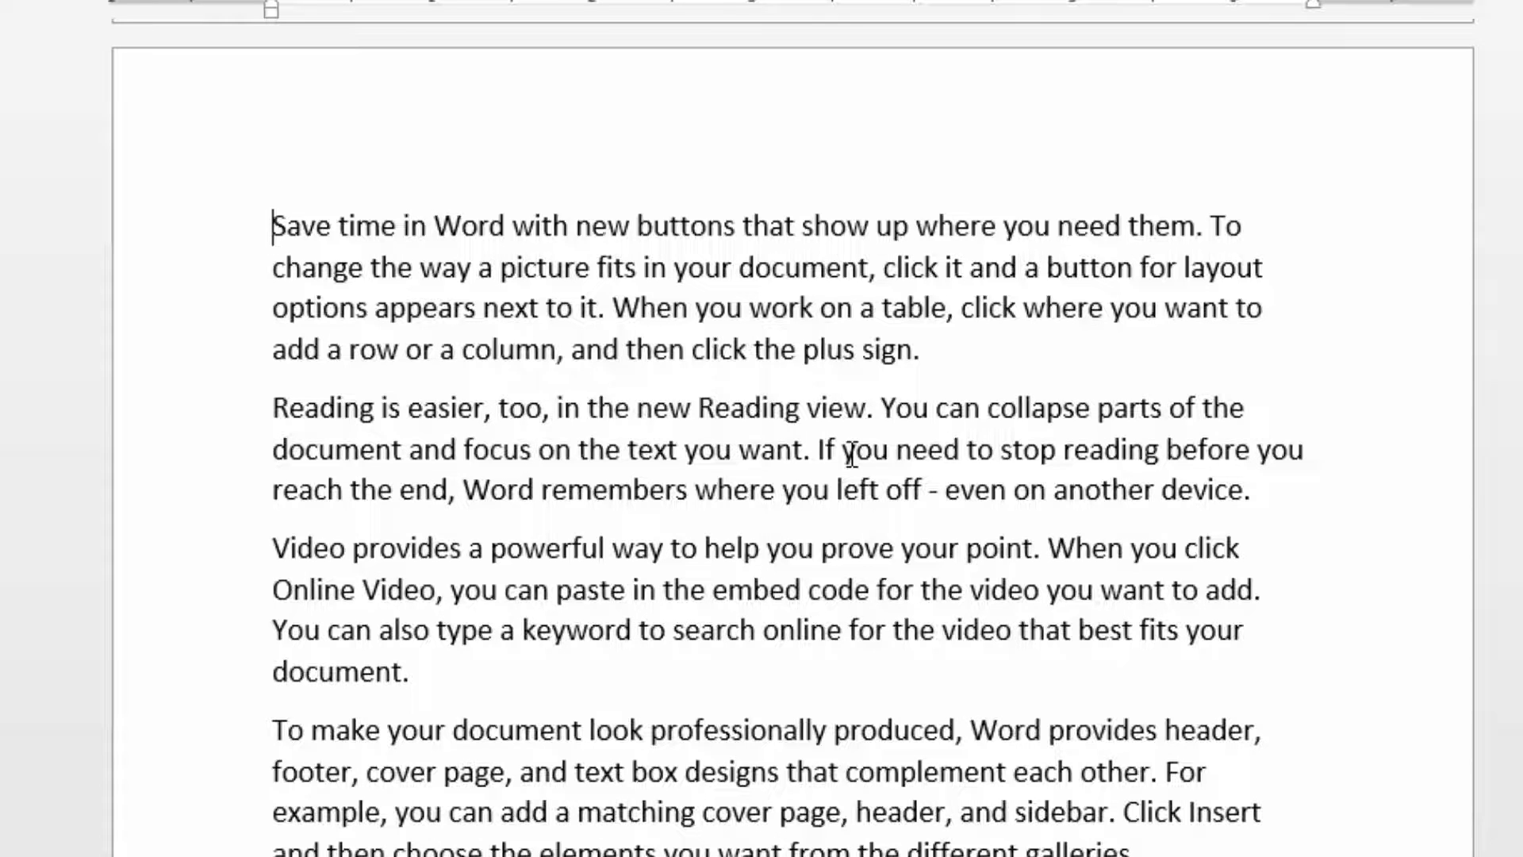
{"action": "key", "text": "ctrl+Page_Down"}
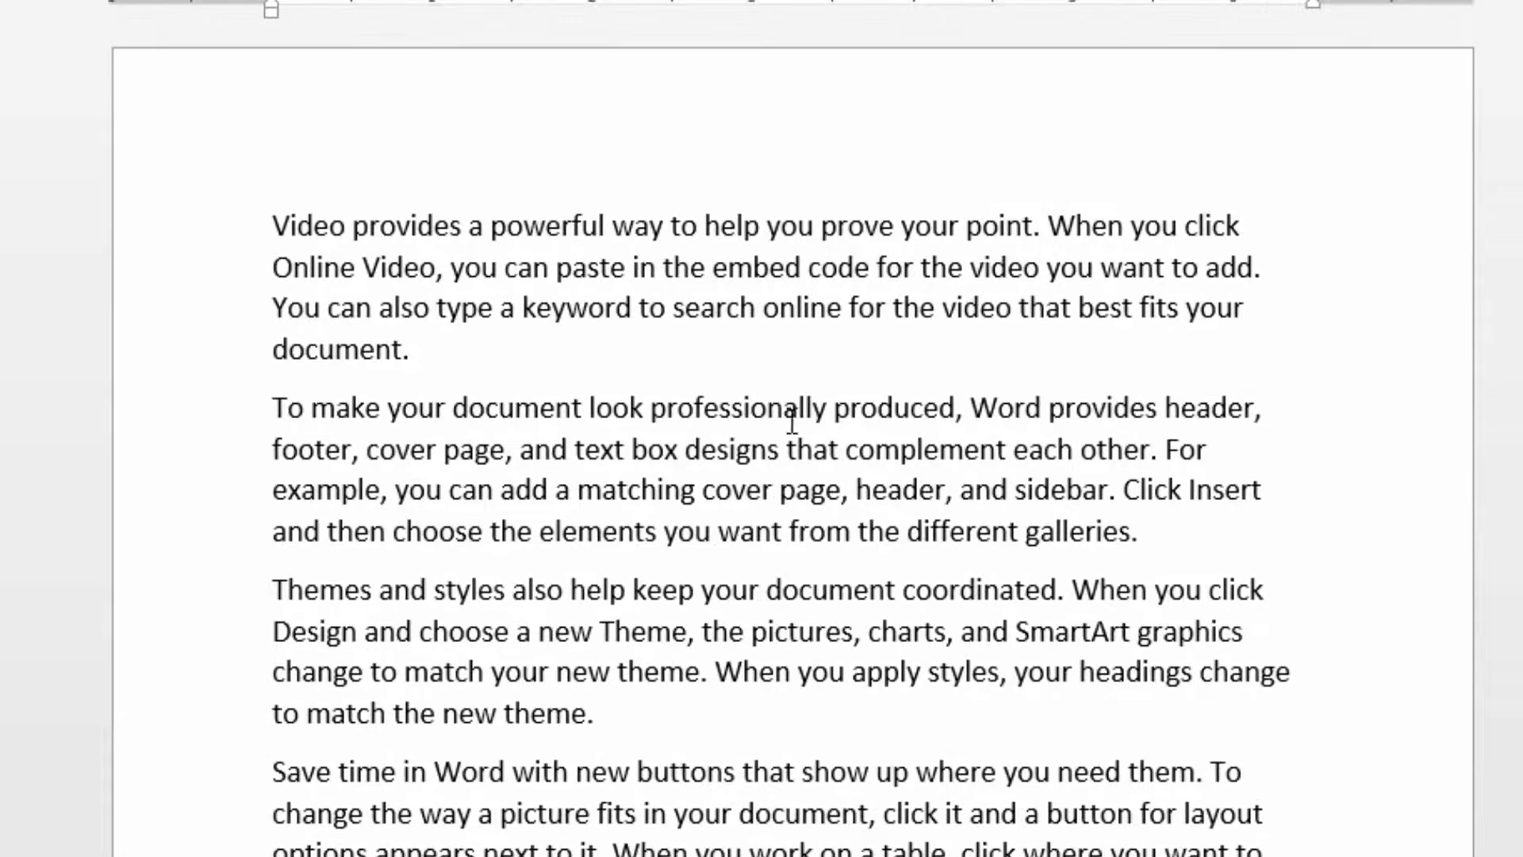
From after the "s" of "search" in the first paragraph, select backward character by character to "rd to s", then clear the selection
{"action": "left_click", "coordinate": [714, 315]}
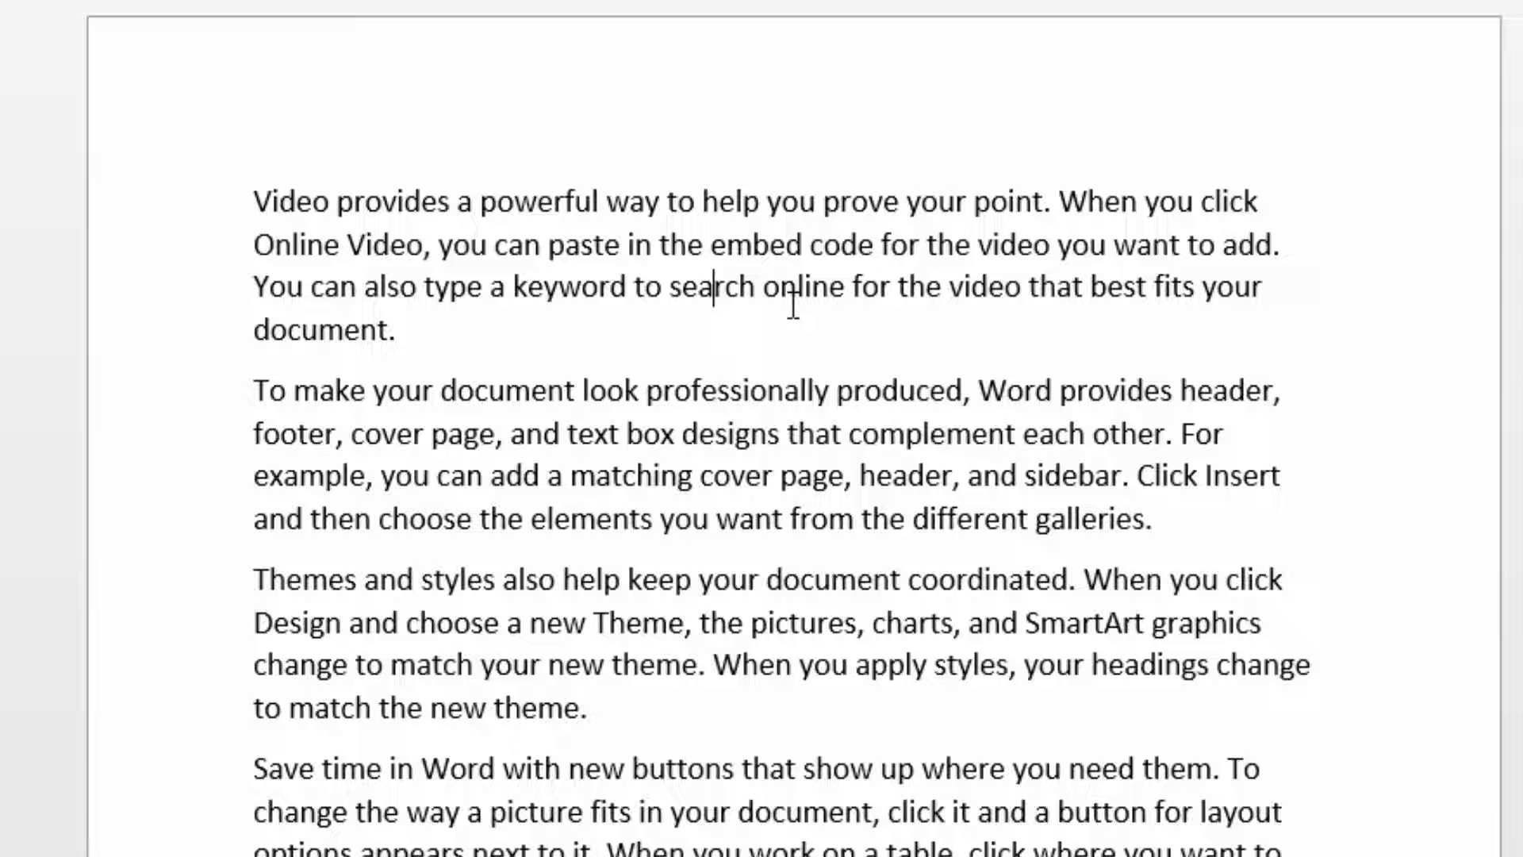
{"action": "key", "text": "Left"}
{"action": "key", "text": "Left"}
{"action": "key", "text": "shift+Left"}
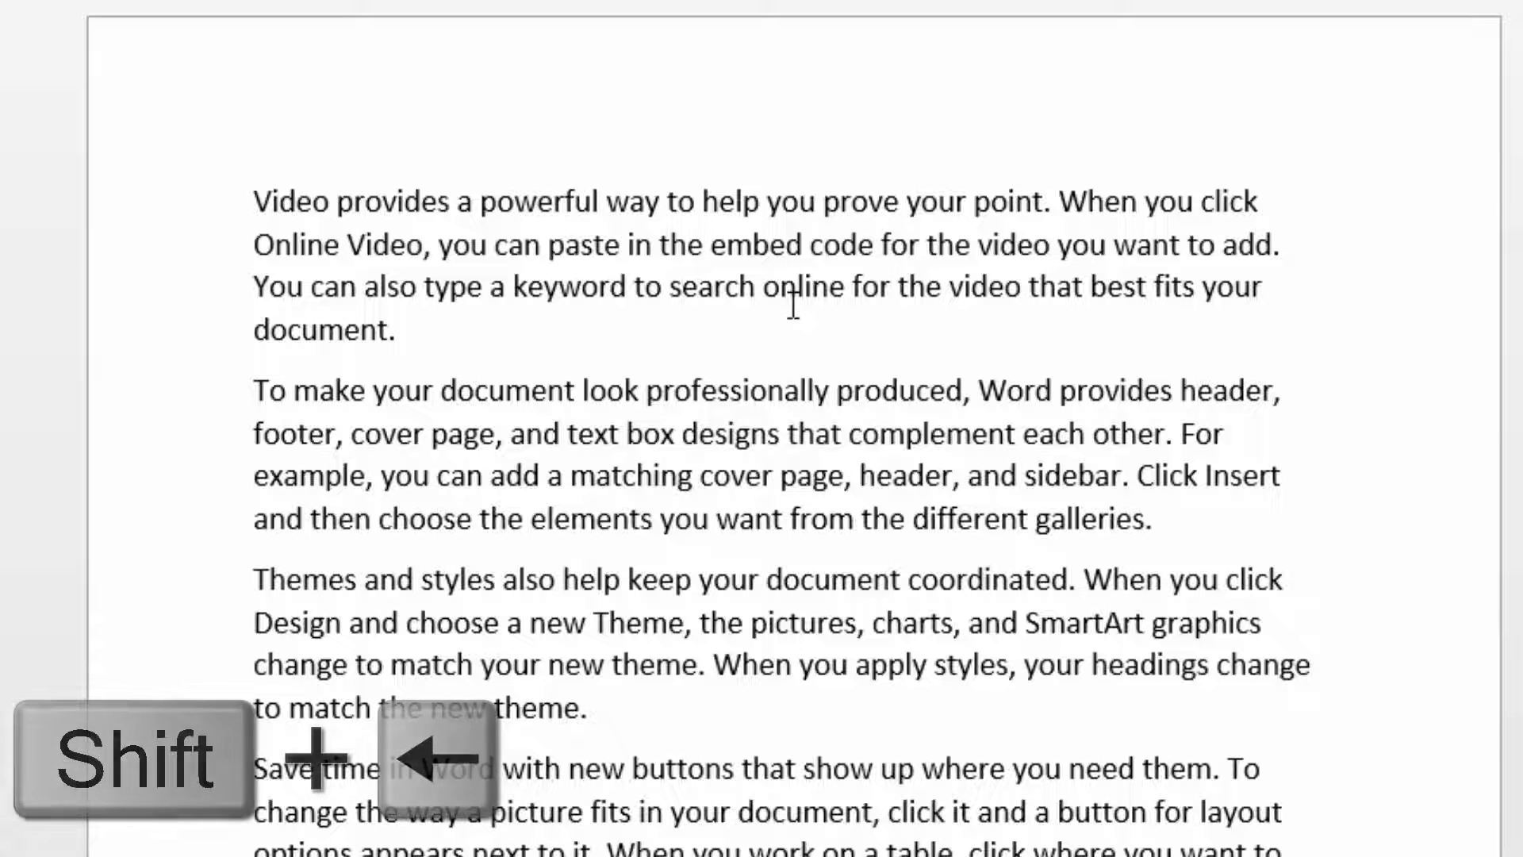
{"action": "key", "text": "shift+Left"}
{"action": "key", "text": "shift+Left"}
{"action": "key", "text": "shift+Left"}
{"action": "key", "text": "shift+Left"}
{"action": "key", "text": "shift+Left"}
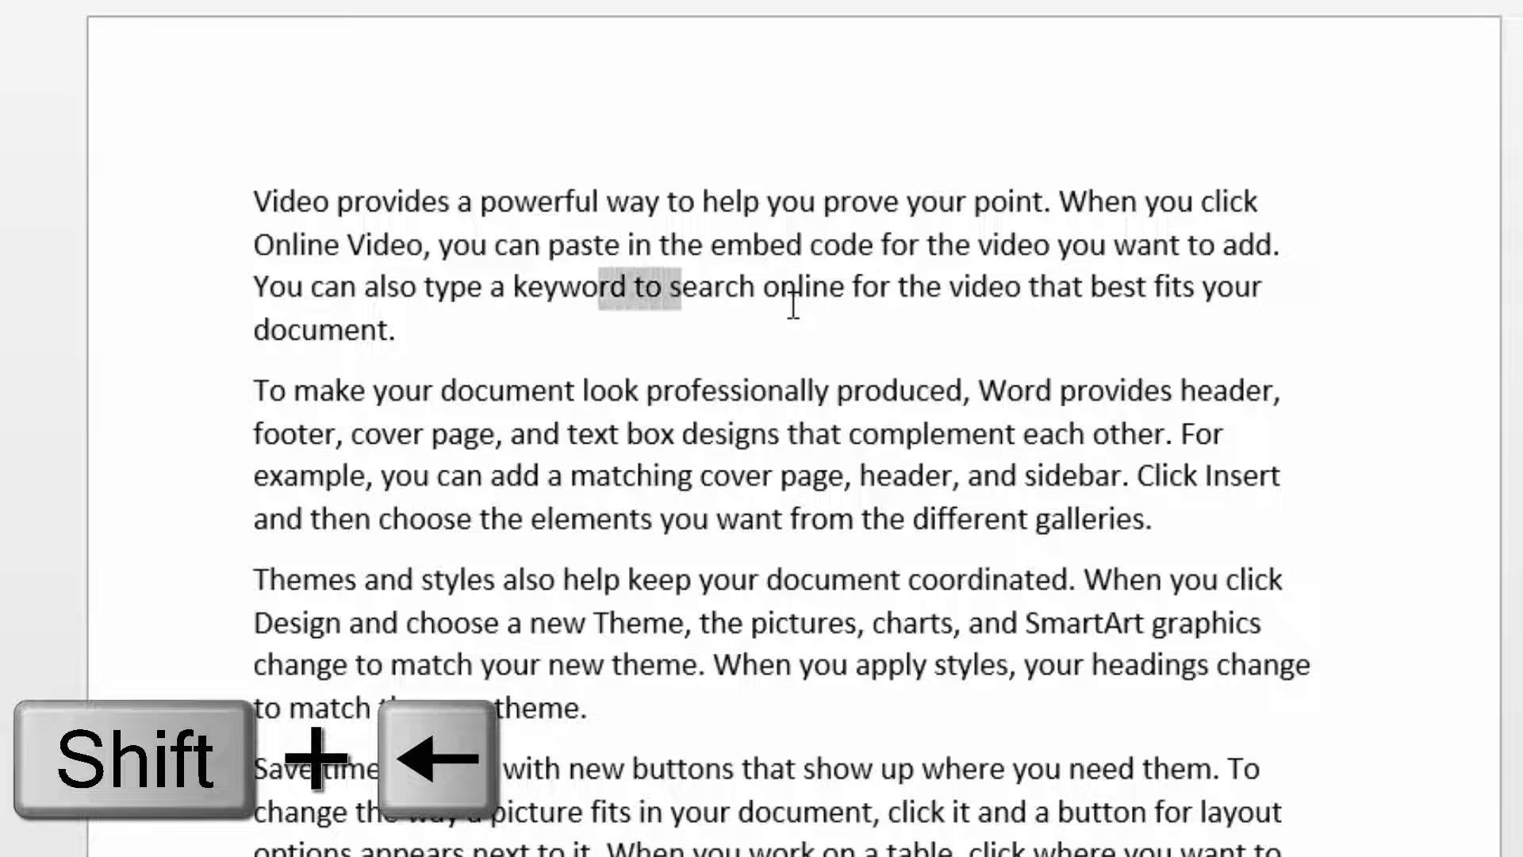
{"action": "key", "text": "Right"}
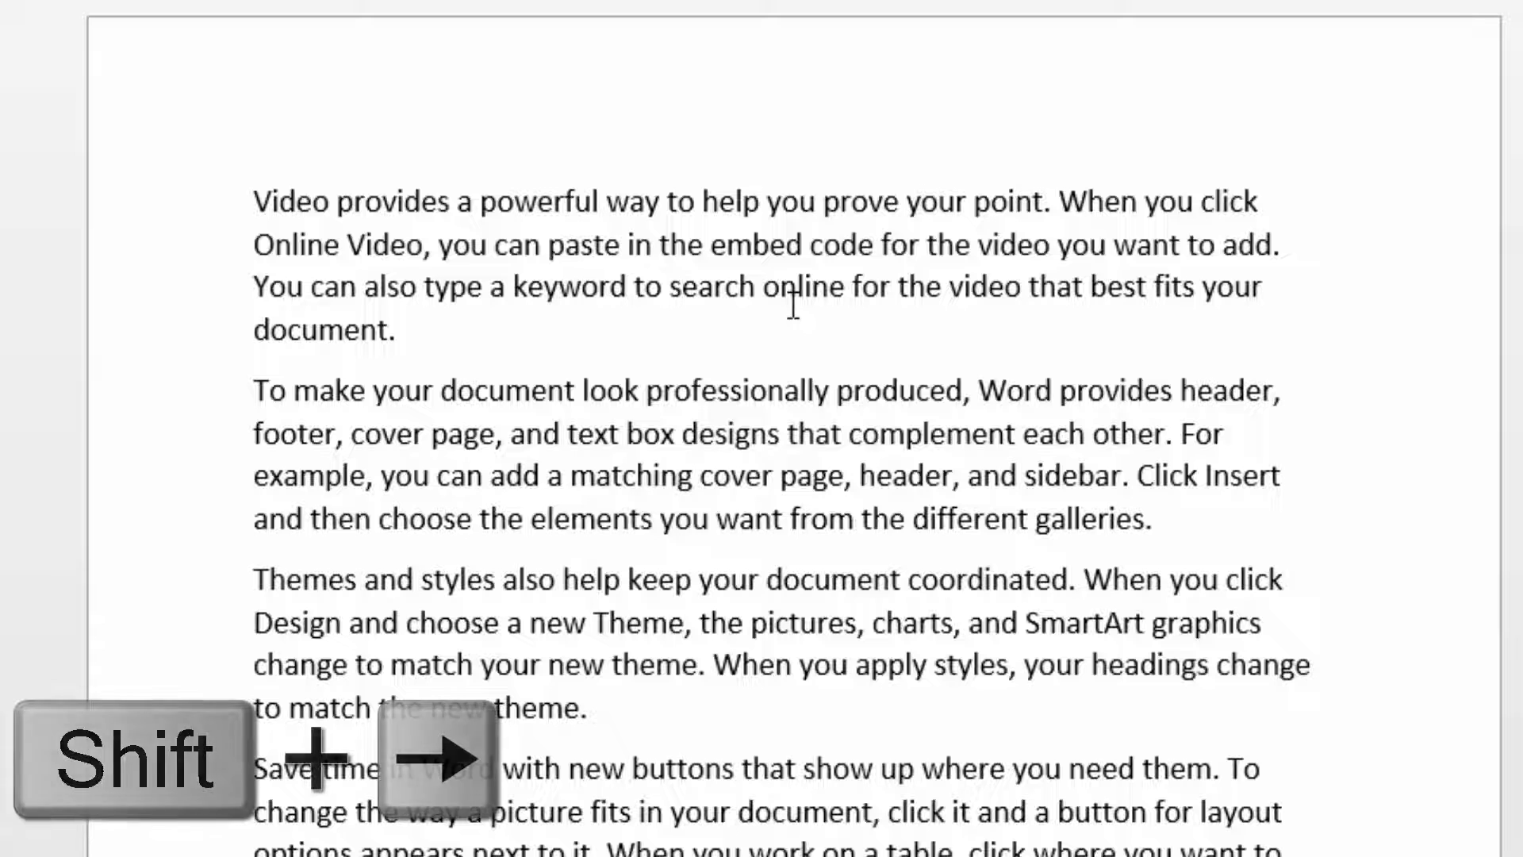
Select the letters "earch" forward one character at a time and collapse the selection to the end of "search"
{"action": "key", "text": "shift+Right"}
{"action": "key", "text": "shift+Right"}
{"action": "key", "text": "shift+Right"}
{"action": "key", "text": "shift+Right"}
{"action": "key", "text": "shift+Right"}
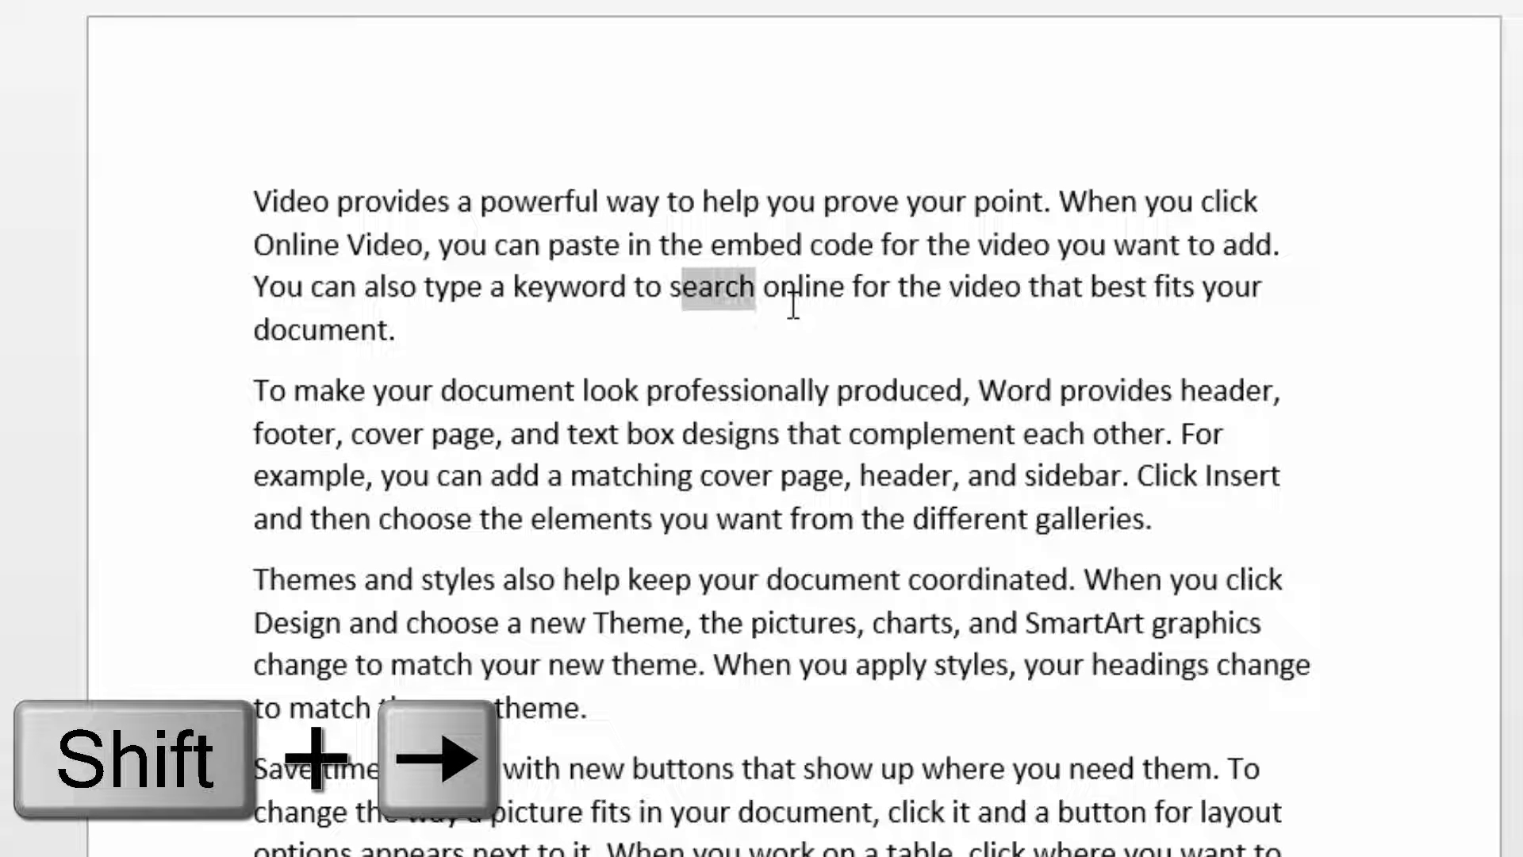
{"action": "key", "text": "Right"}
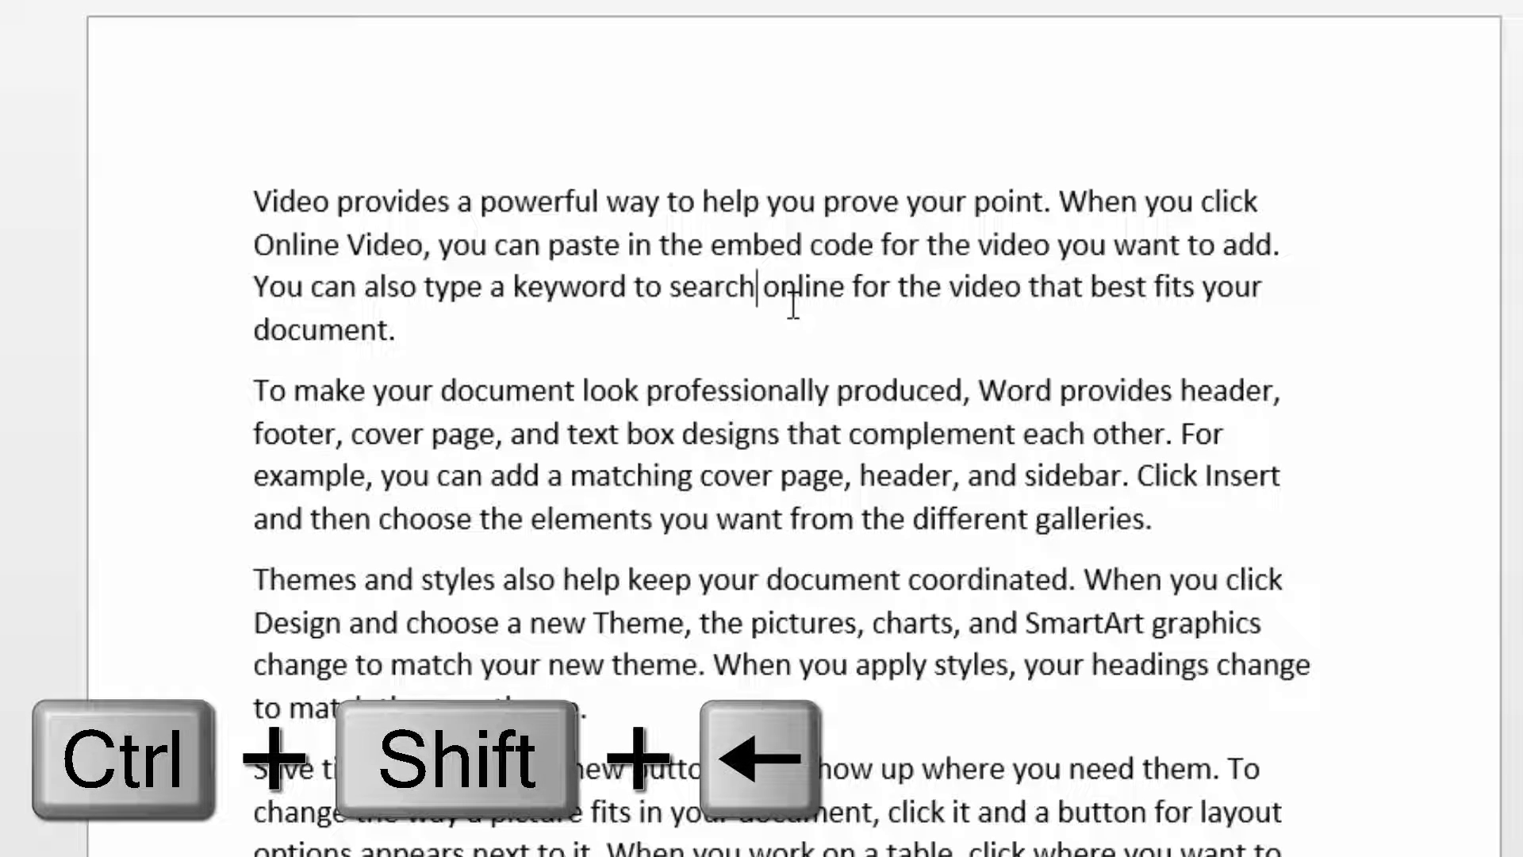
Extend a selection backward word by word from the end of "search" to cover "also type a keyword to search"
{"action": "key", "text": "ctrl+shift+Left"}
{"action": "key", "text": "ctrl+shift+Left"}
{"action": "key", "text": "ctrl+shift+Left"}
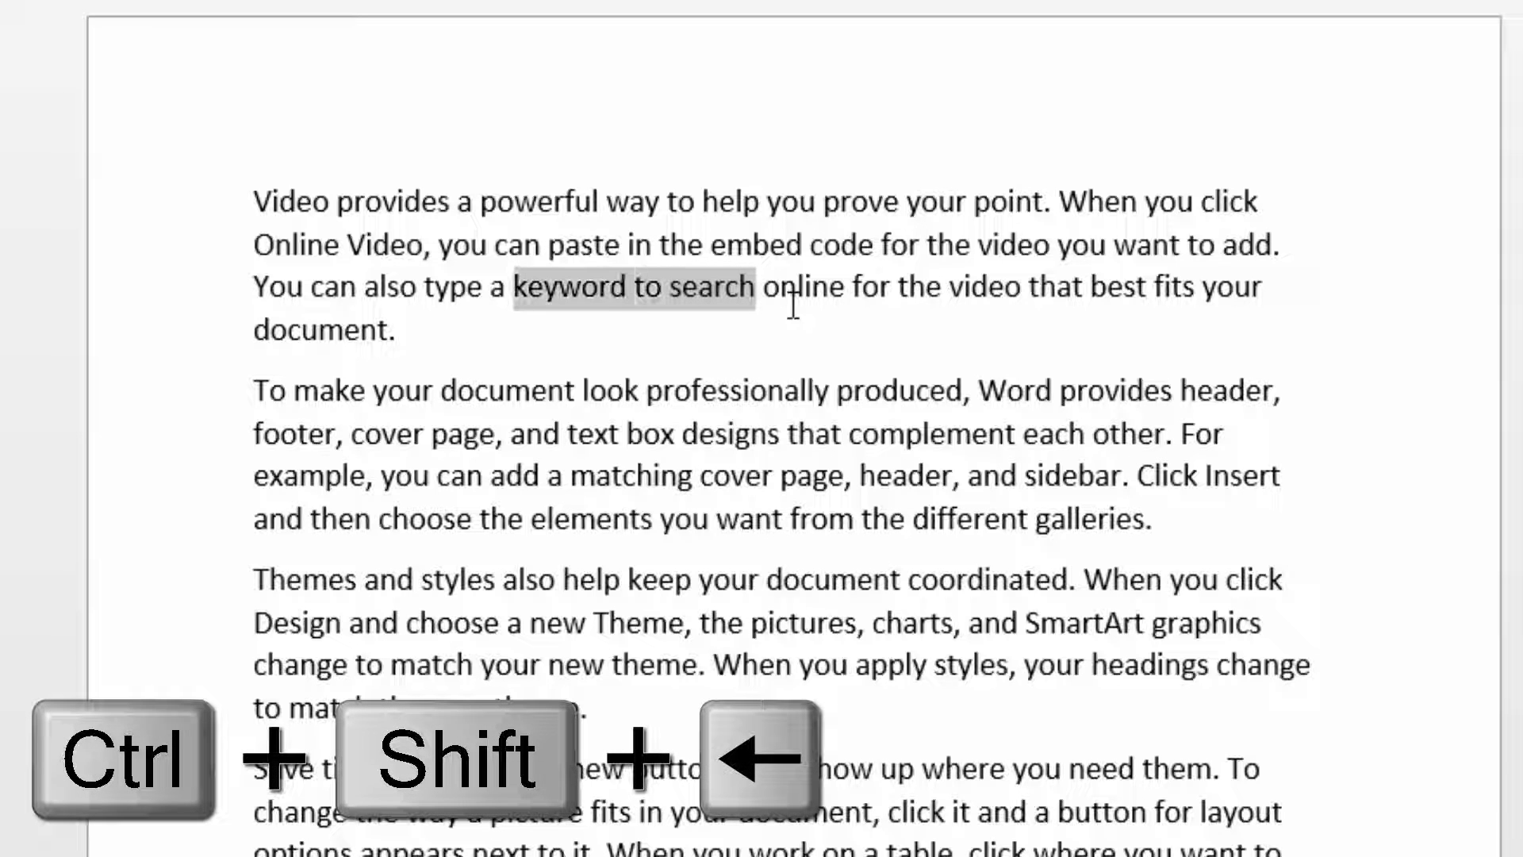
{"action": "key", "text": "ctrl+shift+Left"}
{"action": "key", "text": "ctrl+shift+Left"}
{"action": "key", "text": "ctrl+shift+Left"}
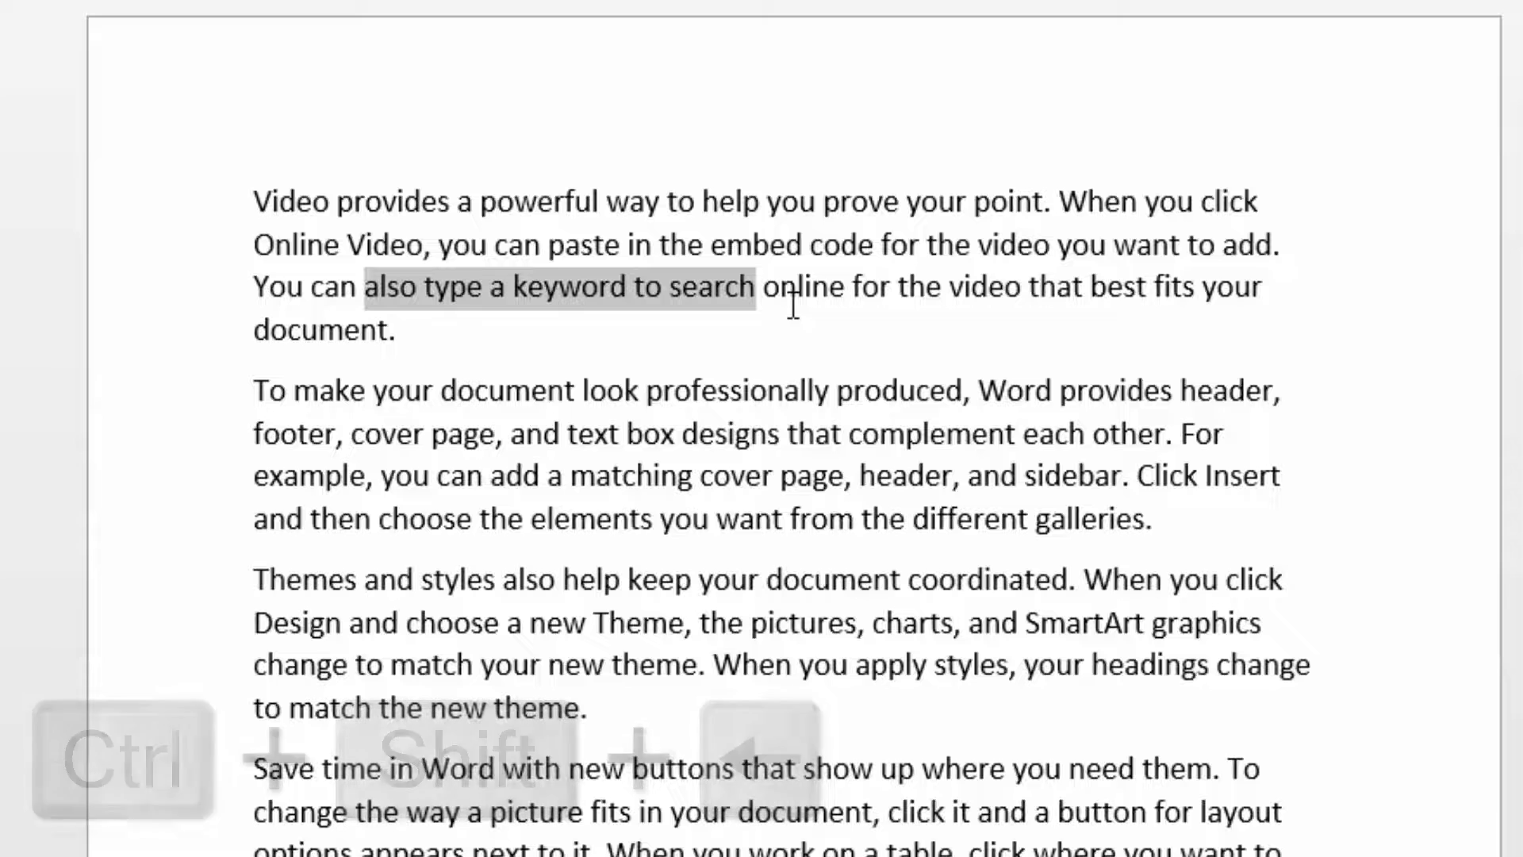
Place the cursor after "help" in the first line and extend the selection downward paragraph by paragraph into the "Save time in Word" paragraph
{"action": "key", "text": "Down"}
{"action": "key", "text": "Up"}
{"action": "key", "text": "Up"}
{"action": "key", "text": "Up"}
{"action": "key", "text": "ctrl+shift+Down"}
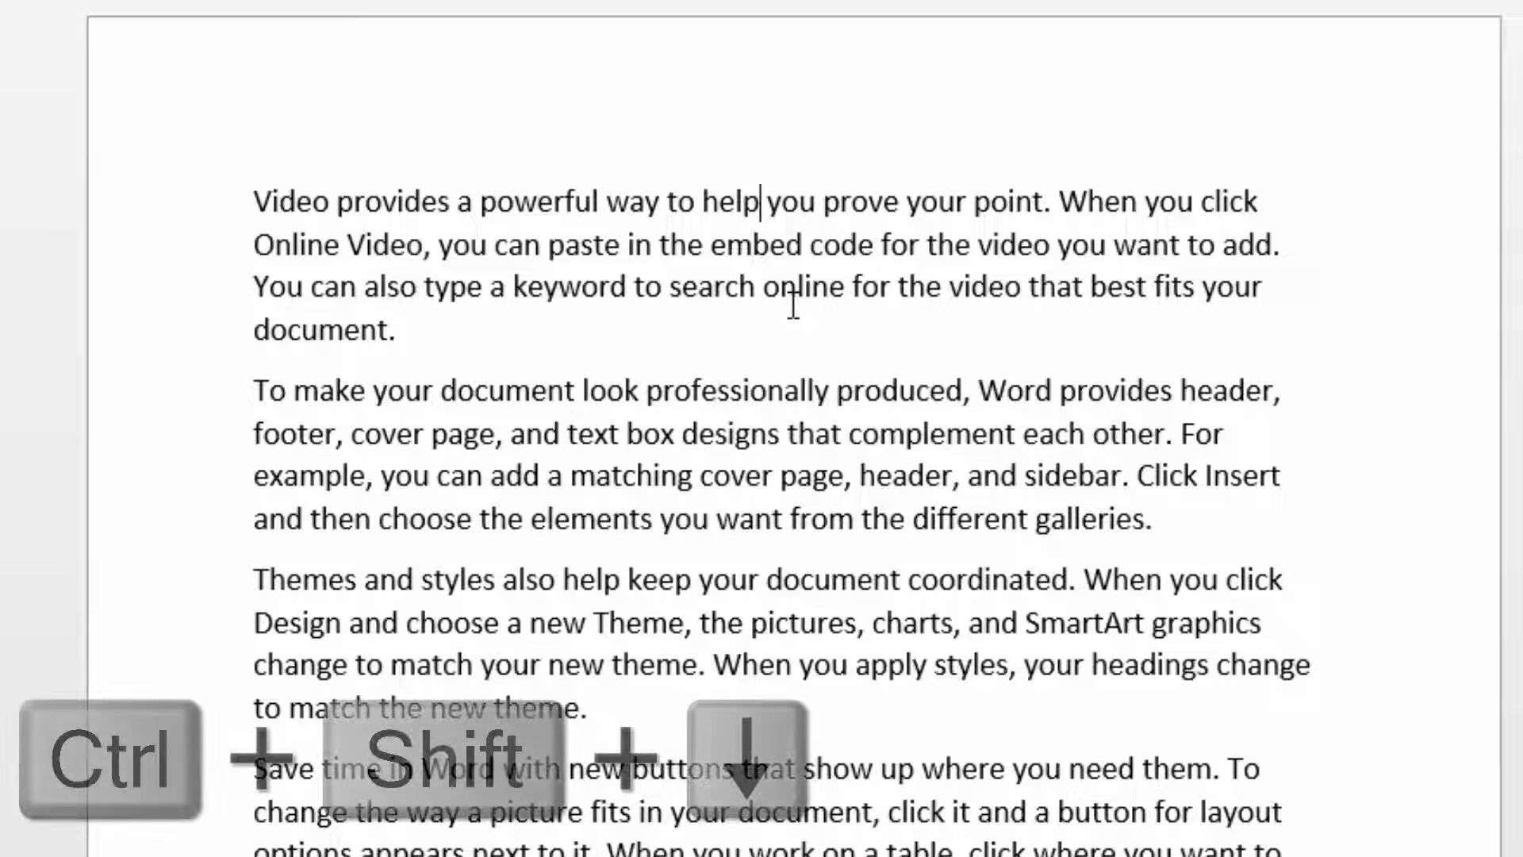
{"action": "key", "text": "ctrl+shift+Down"}
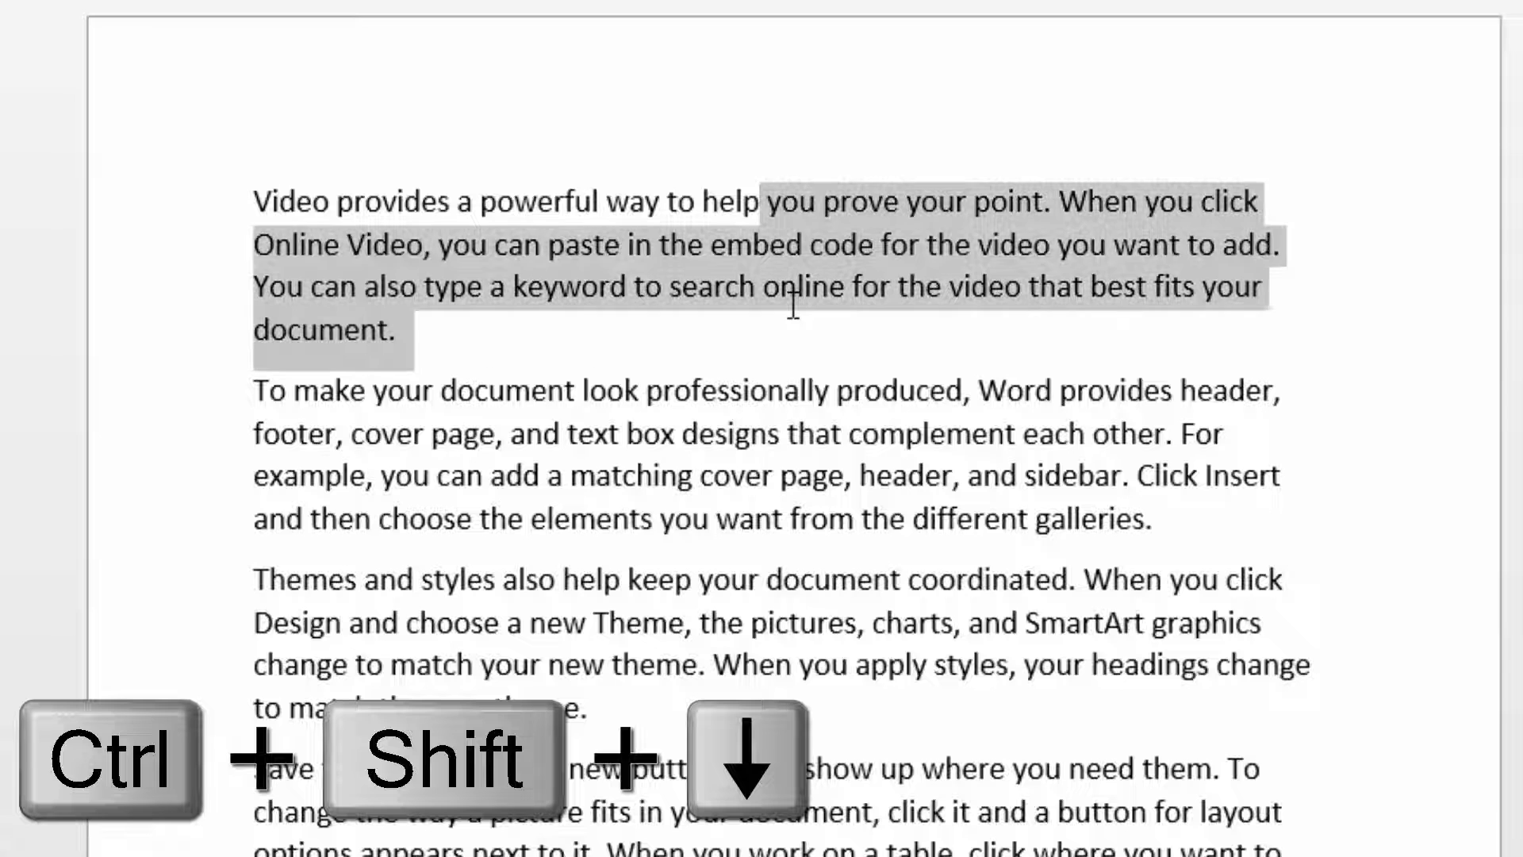
{"action": "key", "text": "ctrl+shift+Down"}
{"action": "key", "text": "ctrl+shift+Down"}
{"action": "key", "text": "ctrl+shift+Down"}
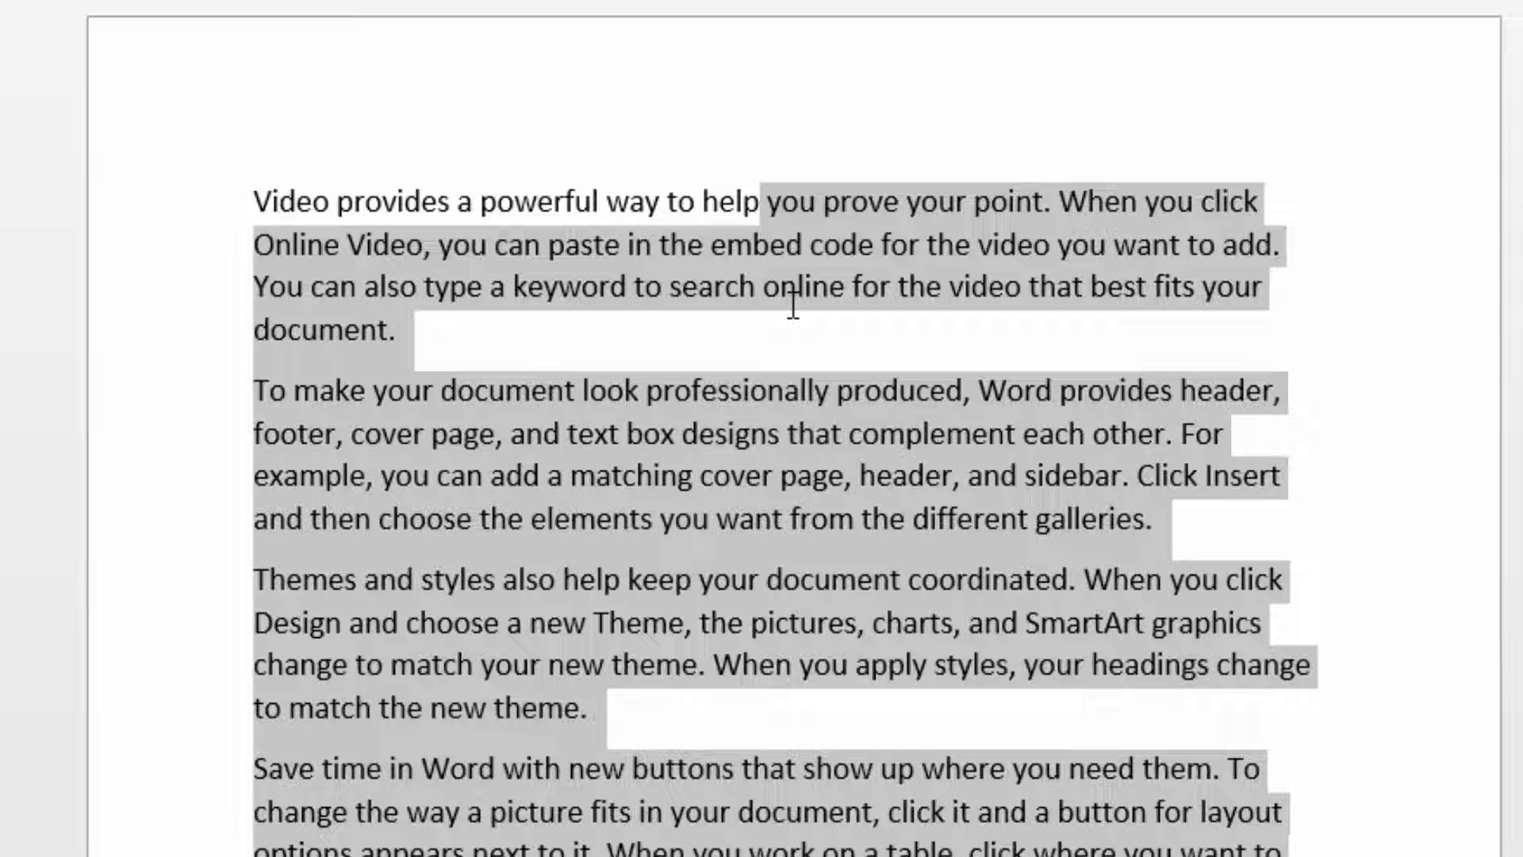
Place the cursor before "coordinated" in the third paragraph and select back to the beginning of the line
{"action": "left_click", "coordinate": [901, 572]}
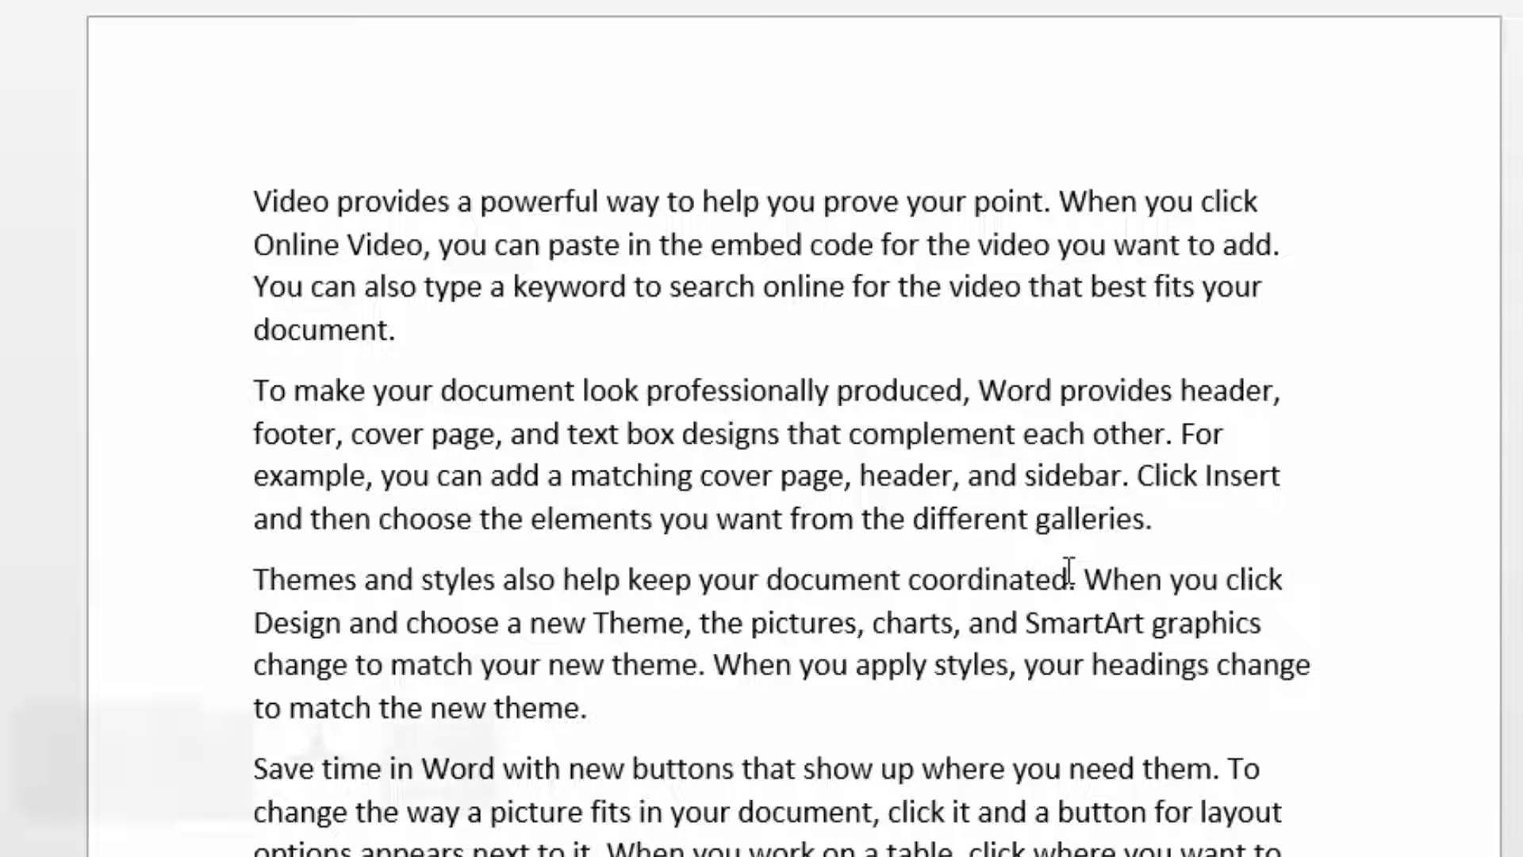
{"action": "key", "text": "shift+Home"}
{"action": "key", "text": "shift+Home"}
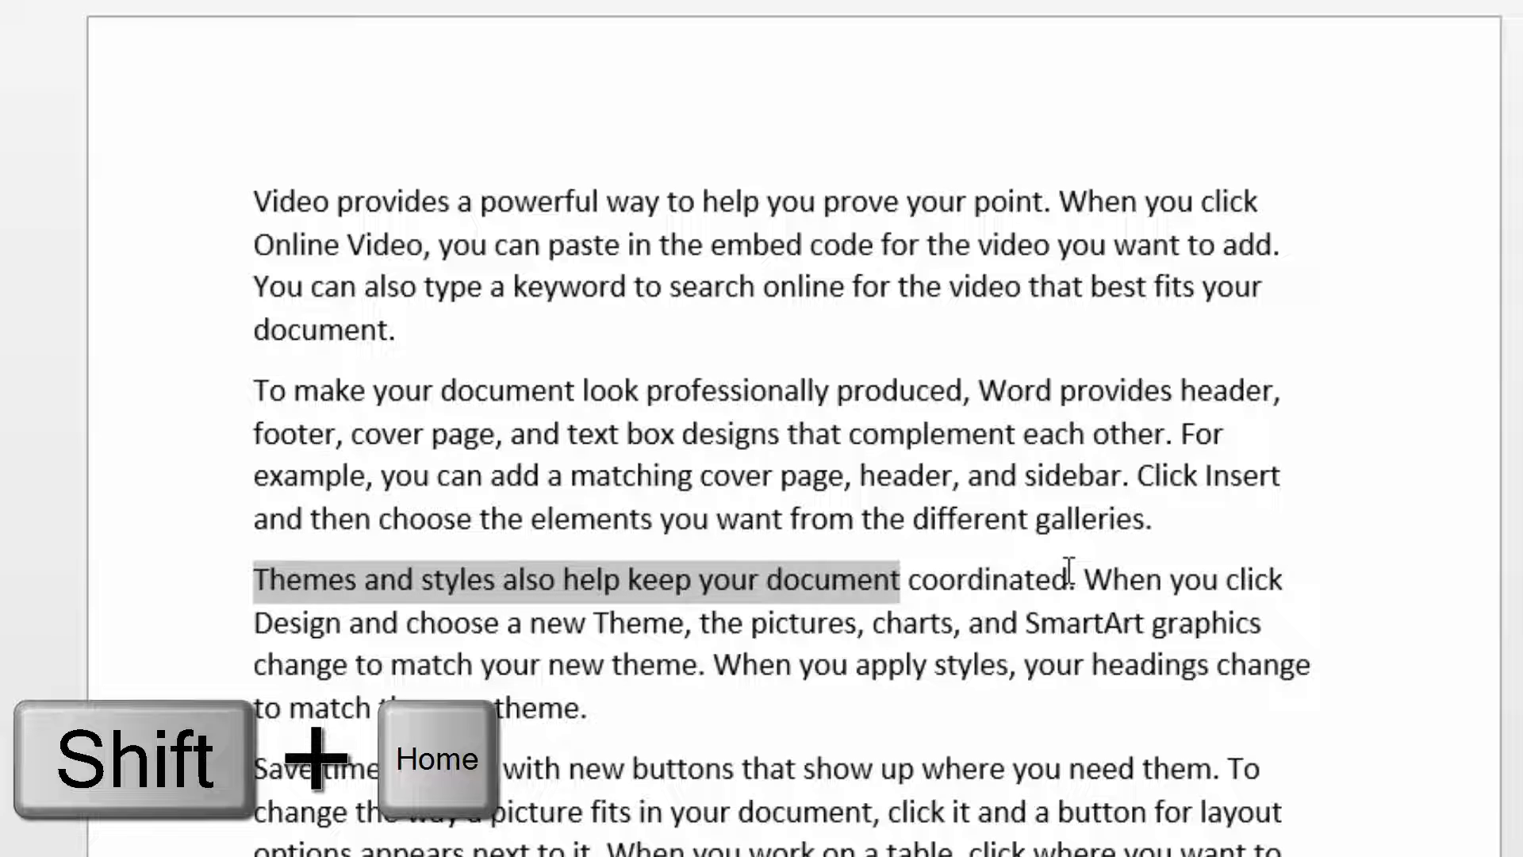
Select the whole first line of the third paragraph from its beginning to its end
{"action": "key", "text": "shift+End"}
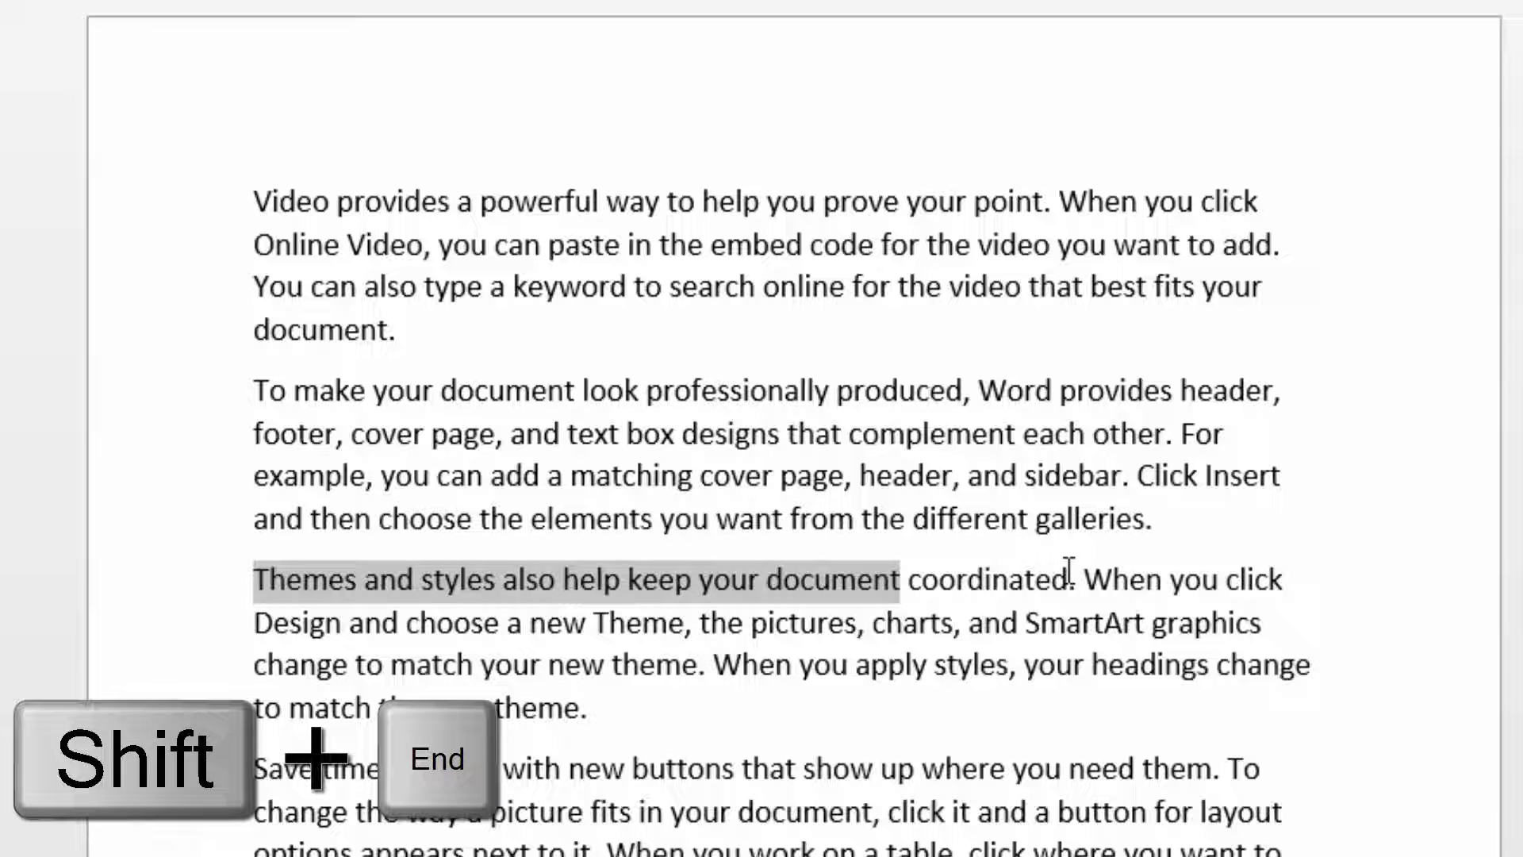
{"action": "key", "text": "Home"}
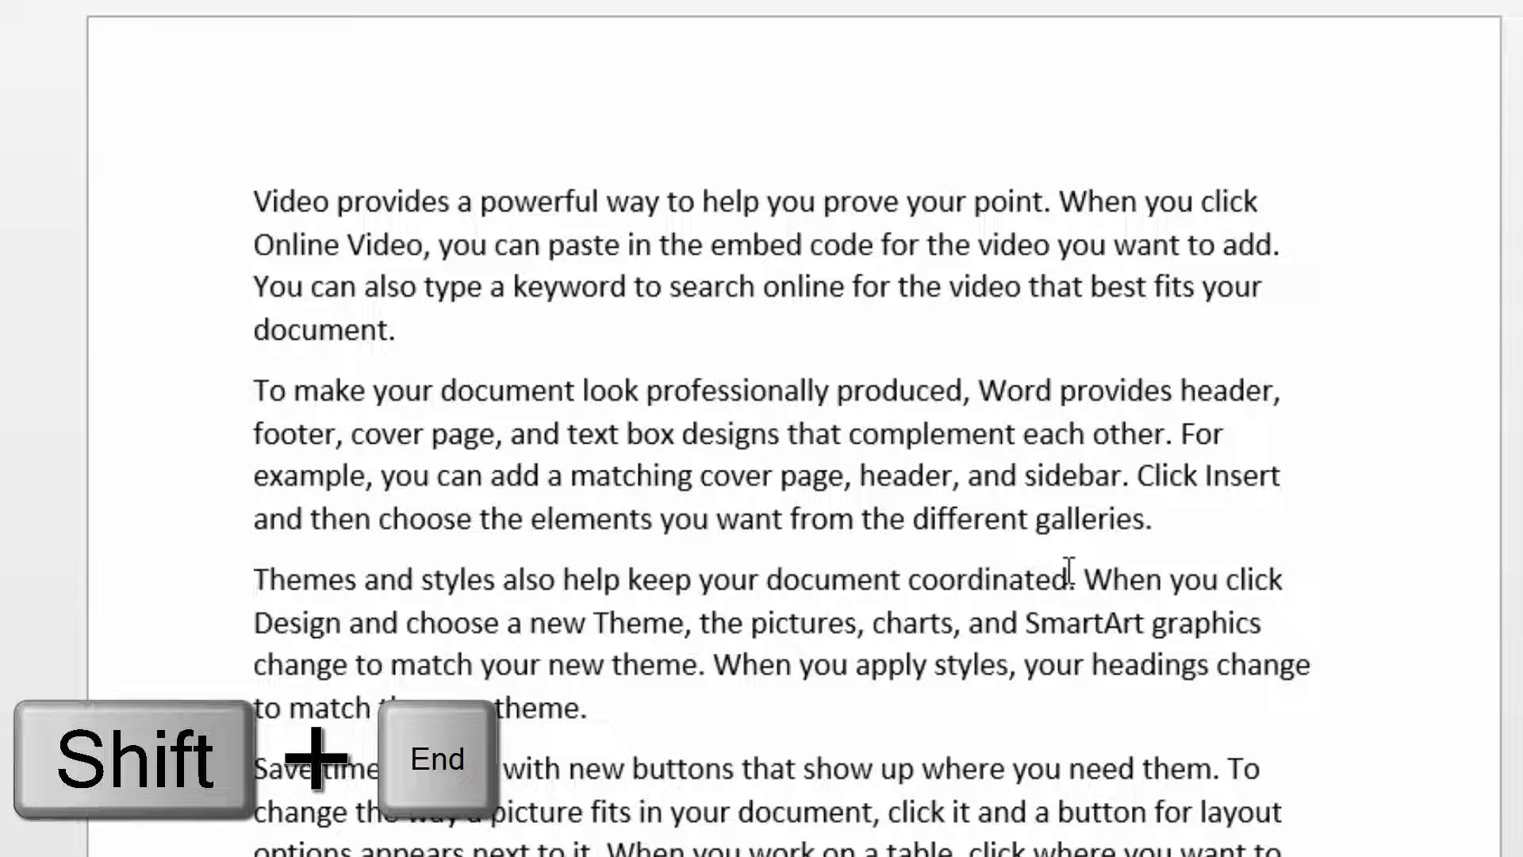
{"action": "key", "text": "shift+End"}
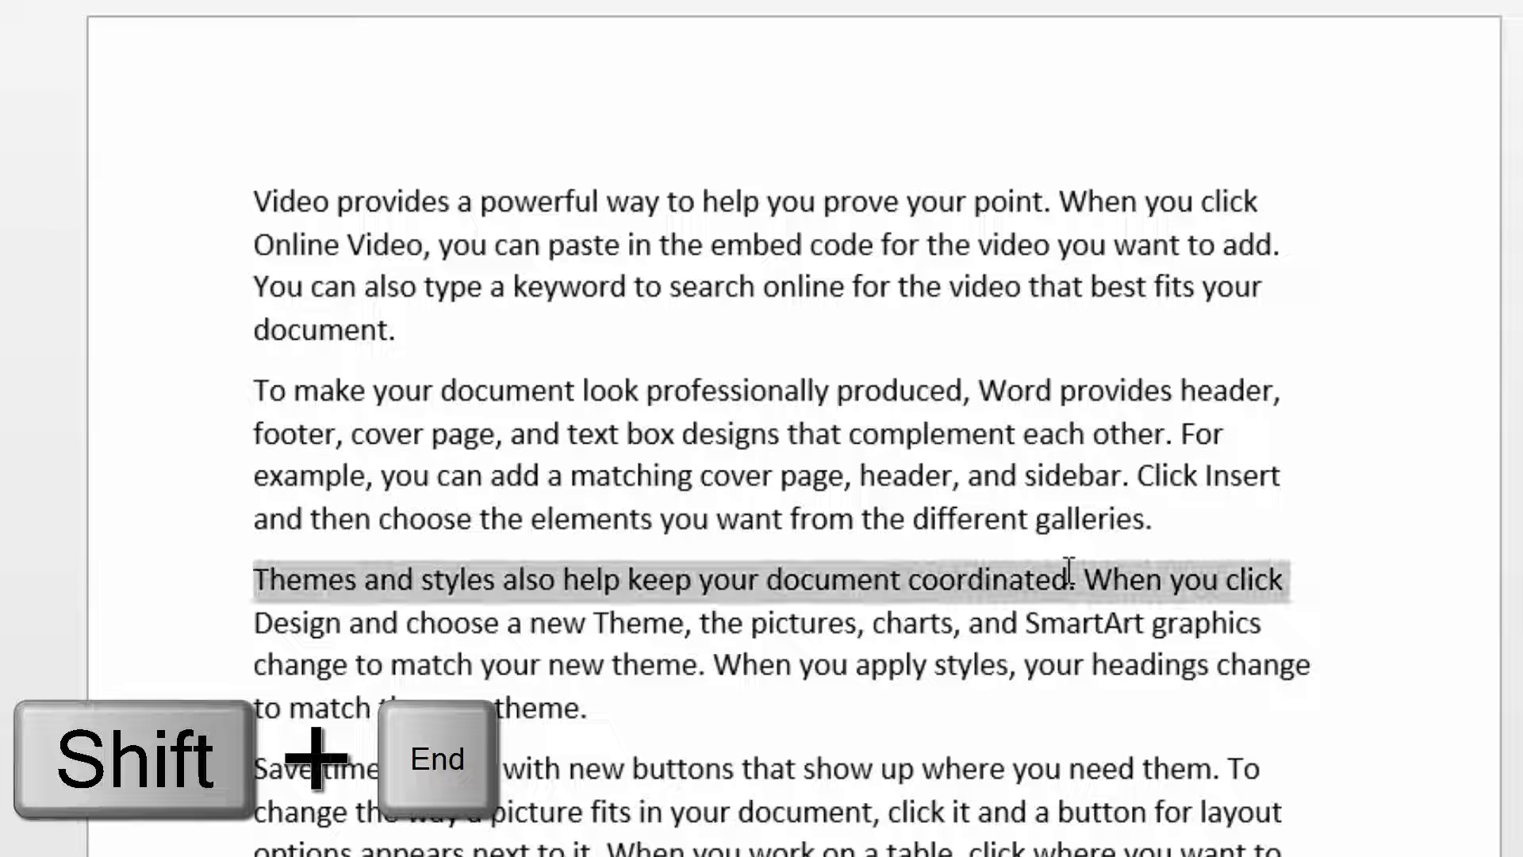
Place the cursor before "document" in the fourth paragraph and select everything back to the beginning of the document
{"action": "scroll", "coordinate": [1047, 570], "scroll_direction": "down", "scroll_amount": 1}
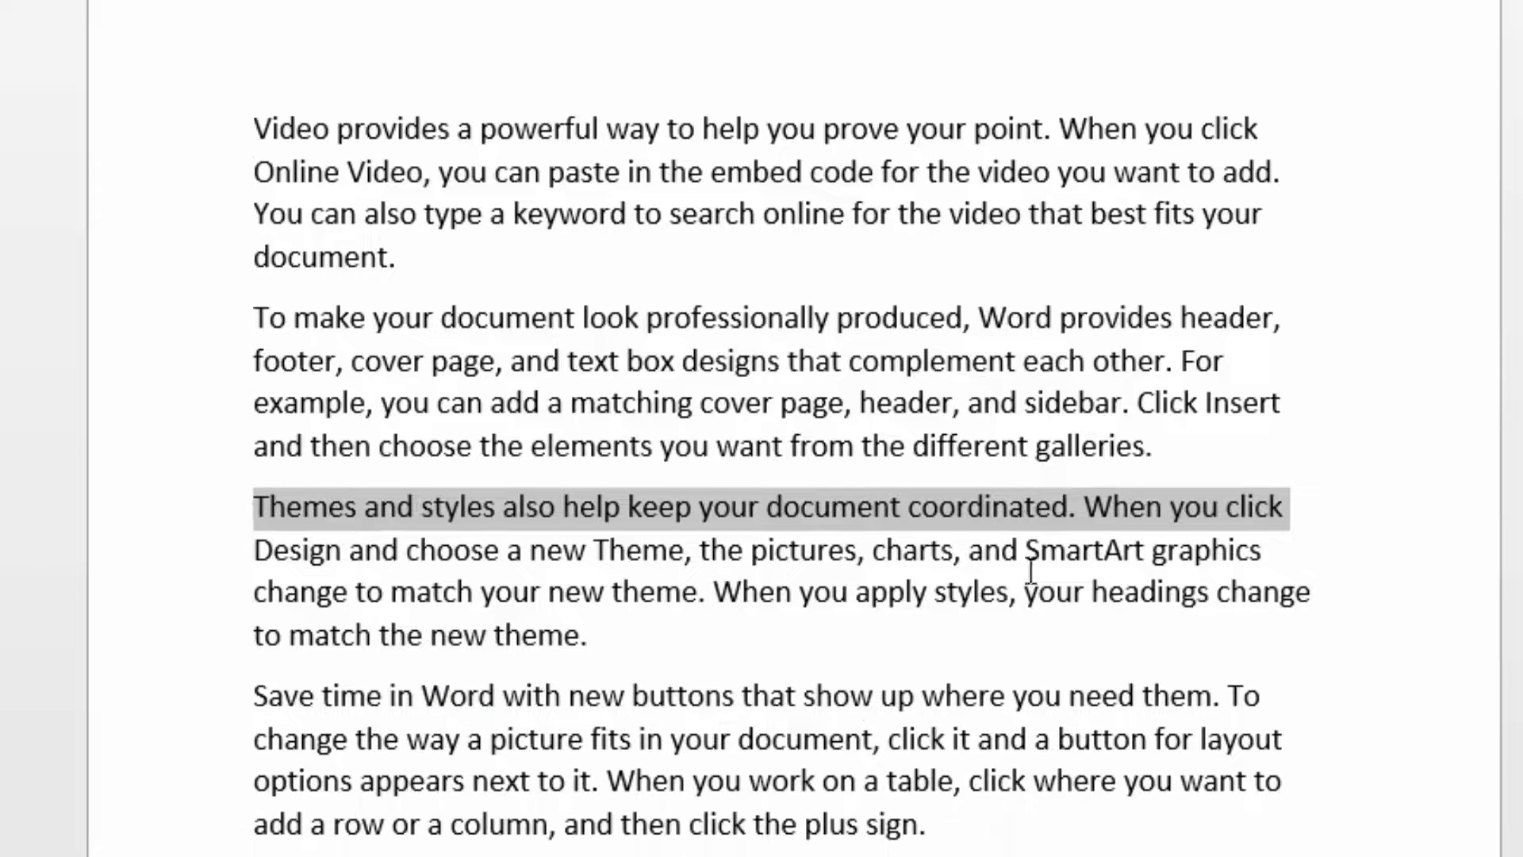
{"action": "left_click", "coordinate": [775, 726]}
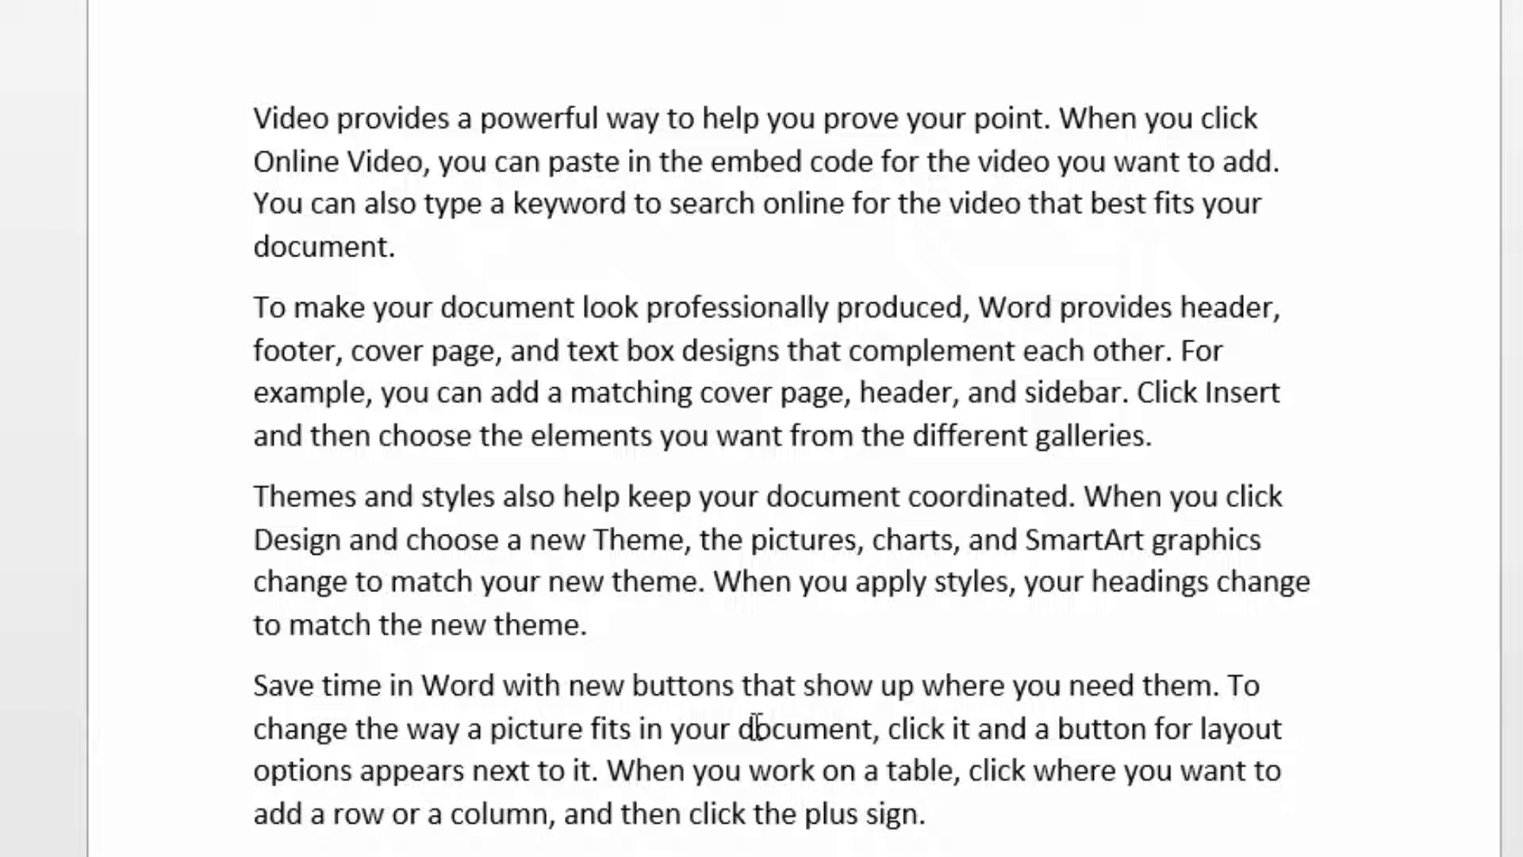
{"action": "left_click", "coordinate": [740, 726]}
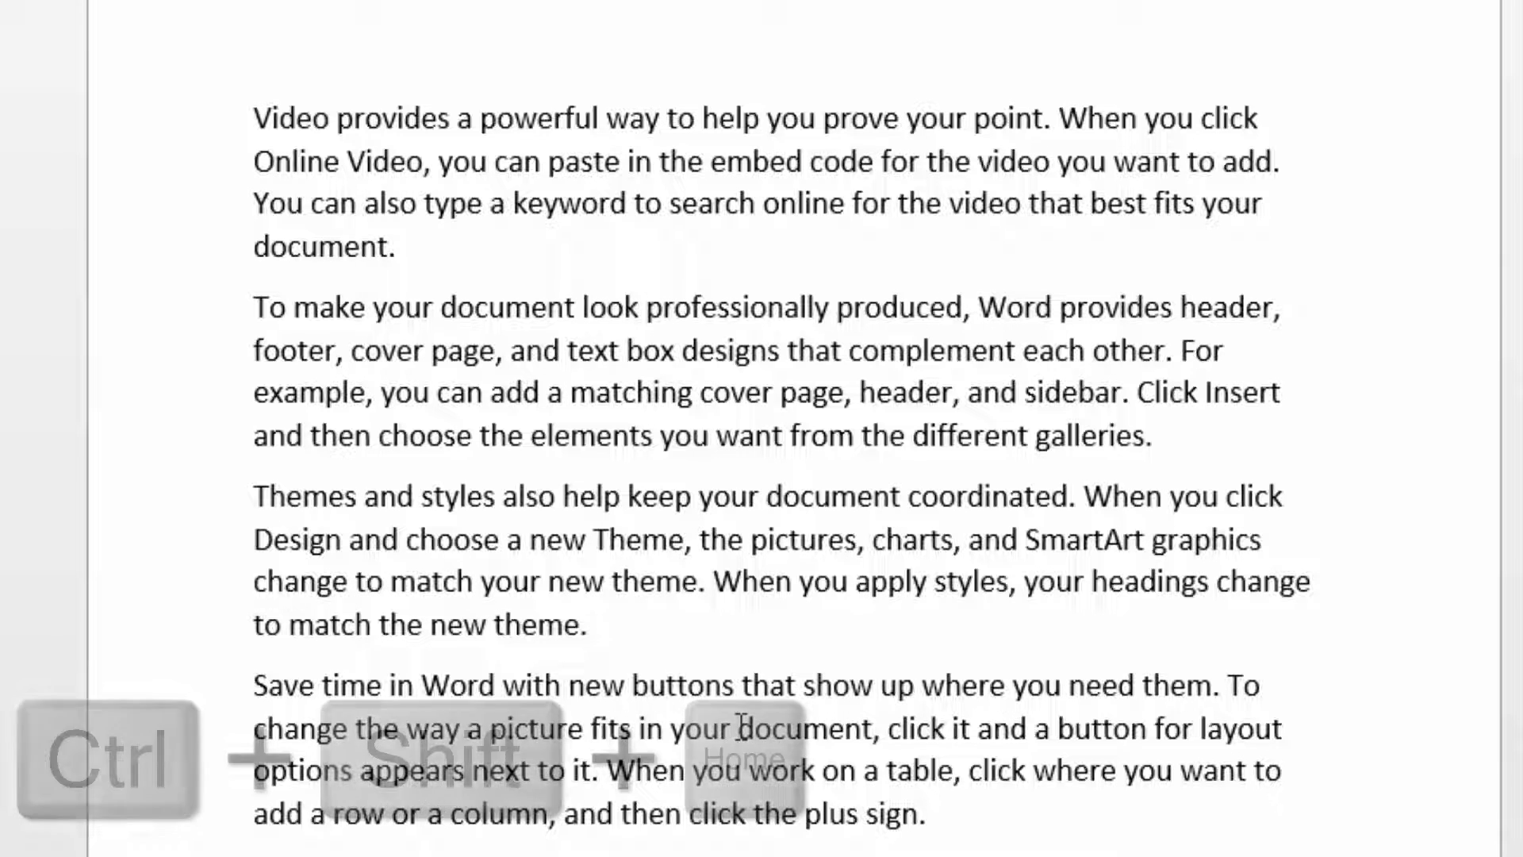
{"action": "key", "text": "ctrl+shift+Home"}
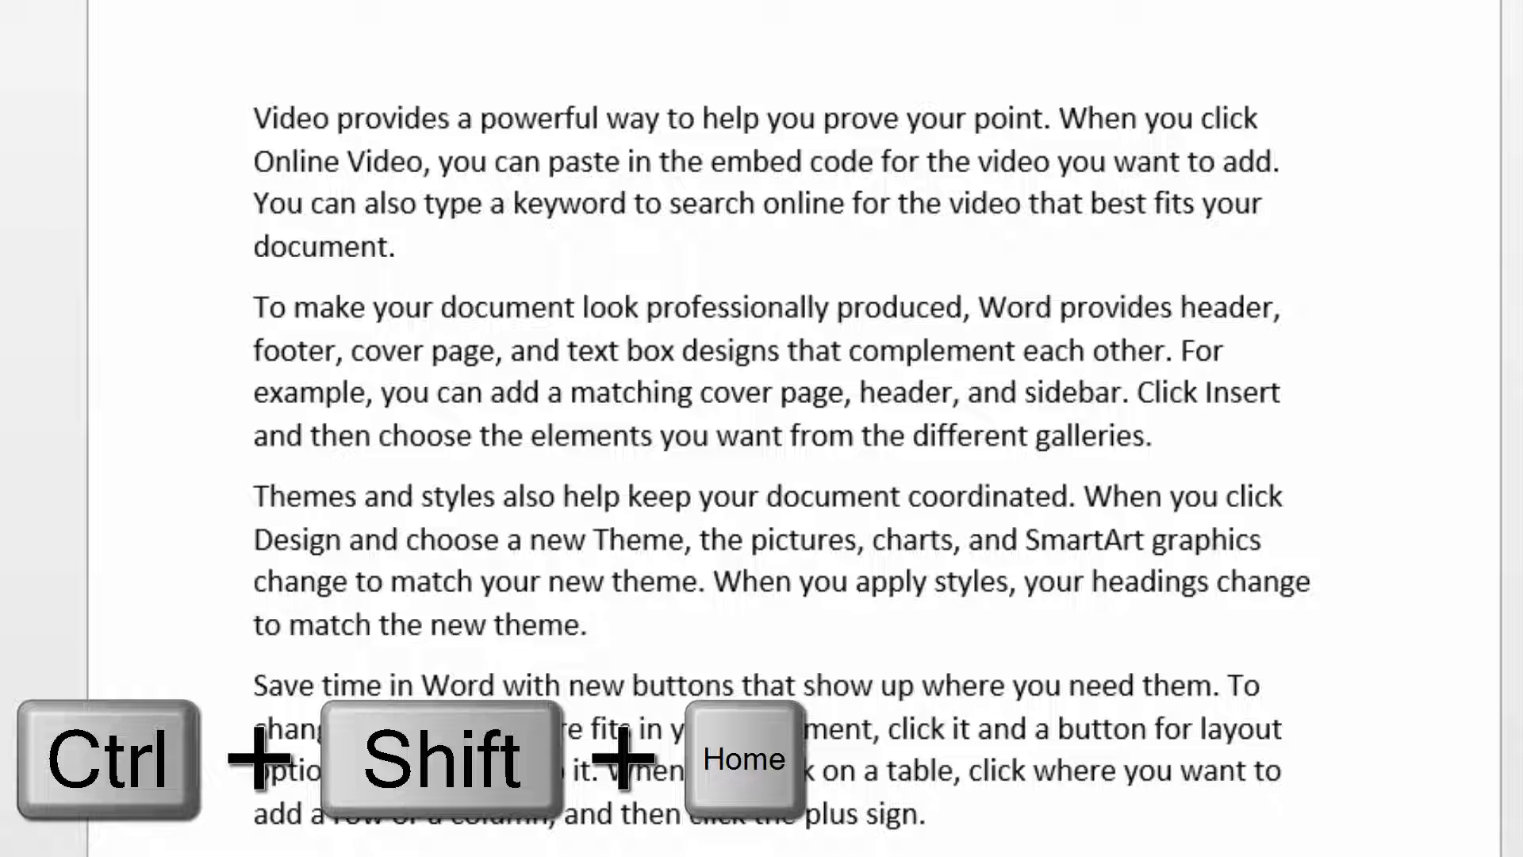
{"action": "key", "text": "ctrl+shift+Home"}
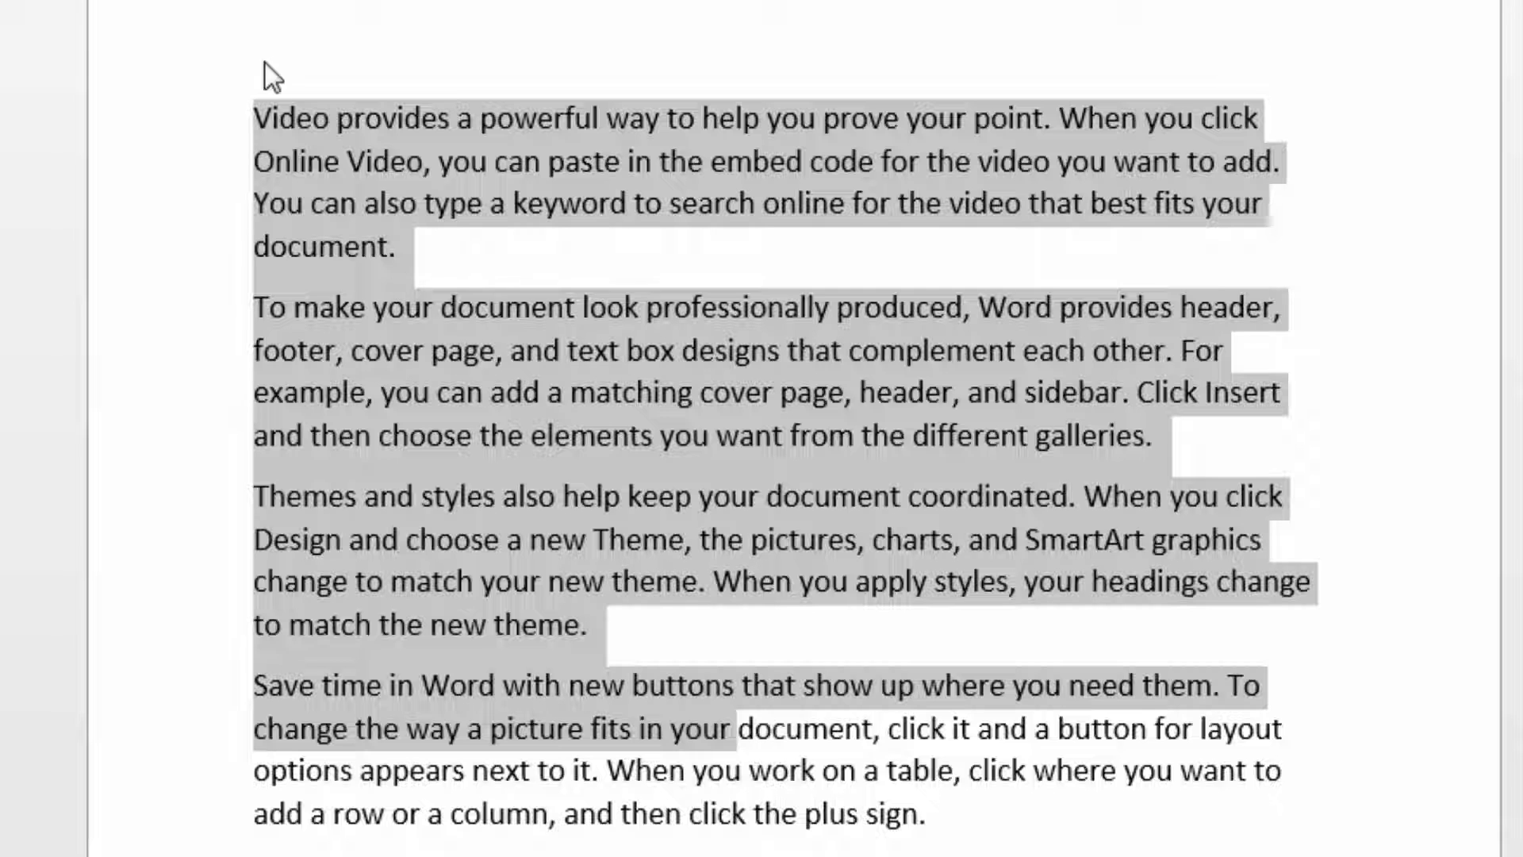
Select everything from the cursor in the fourth paragraph to the end of the document
{"action": "key", "text": "ctrl+shift+End"}
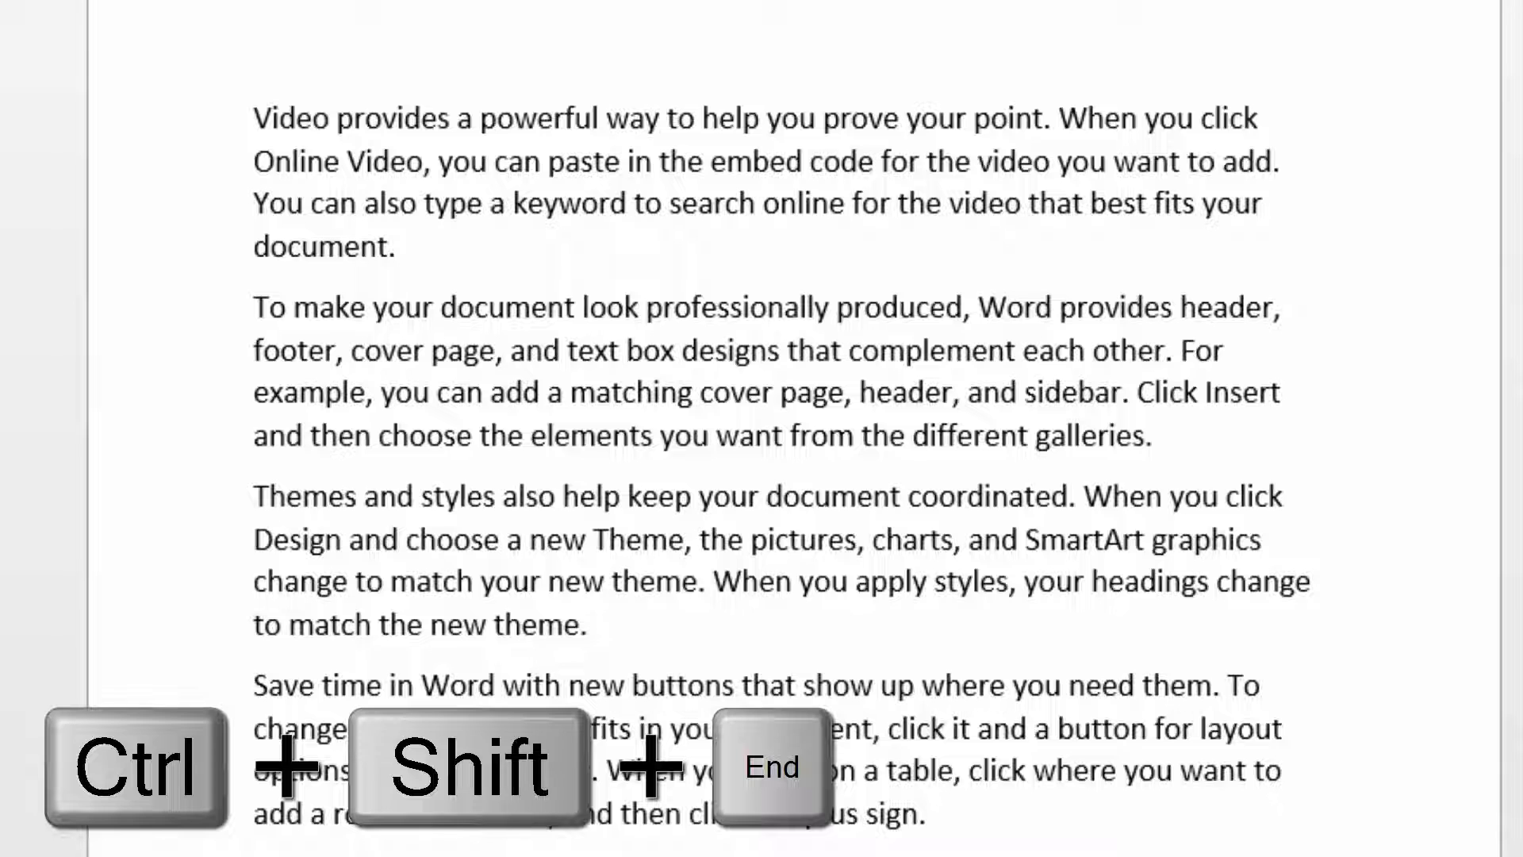
Place the cursor before "the pictures" in the Themes paragraph just above the page break and extend the selection a screen up and down
{"action": "scroll", "coordinate": [788, 734], "scroll_direction": "down", "scroll_amount": 2}
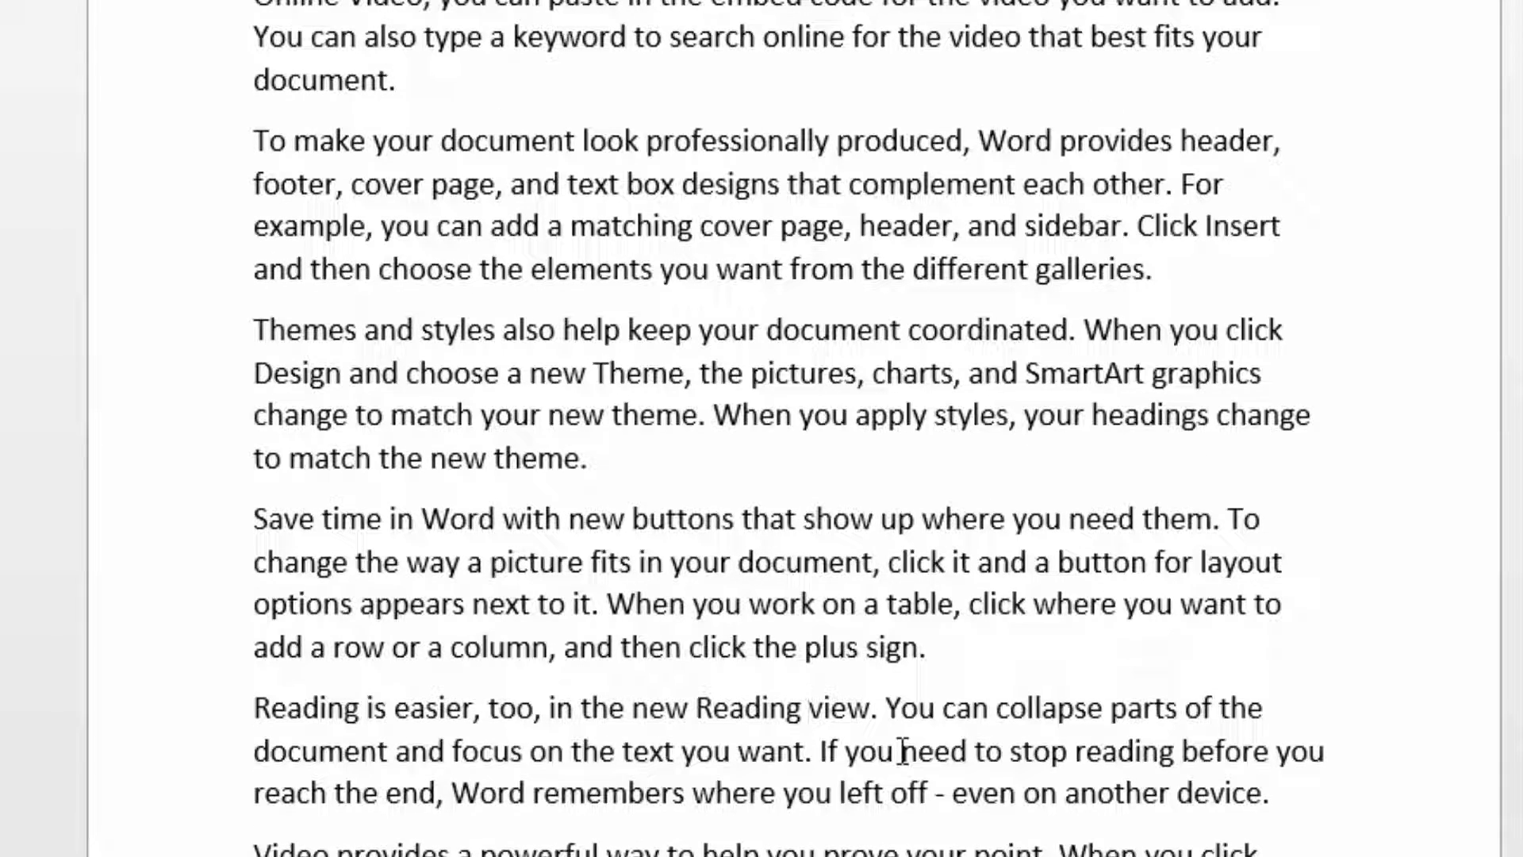
{"action": "scroll", "coordinate": [902, 750], "scroll_direction": "down", "scroll_amount": 12}
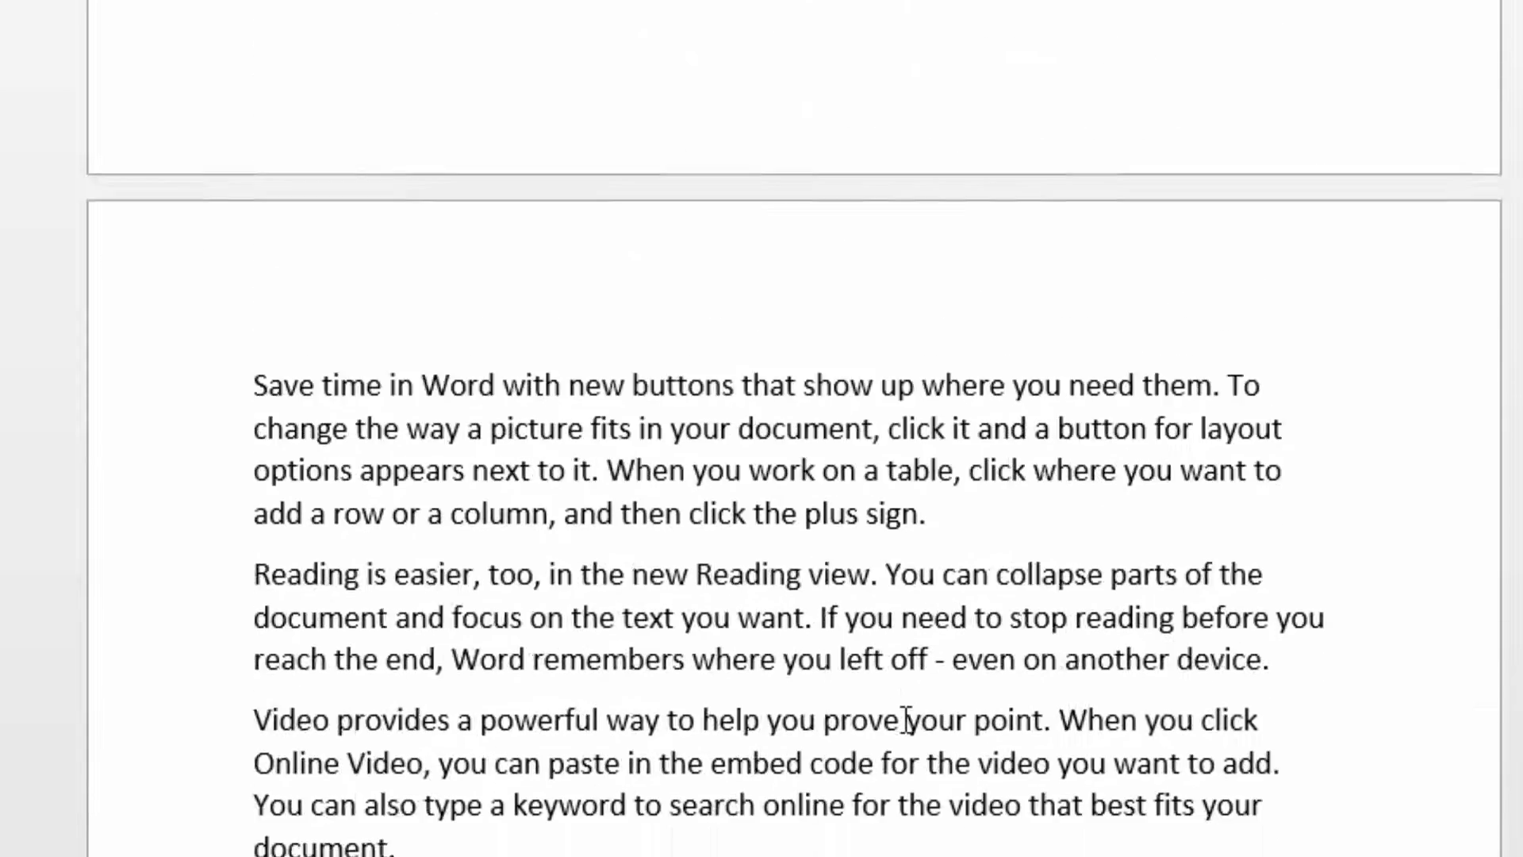
{"action": "left_click", "coordinate": [703, 437]}
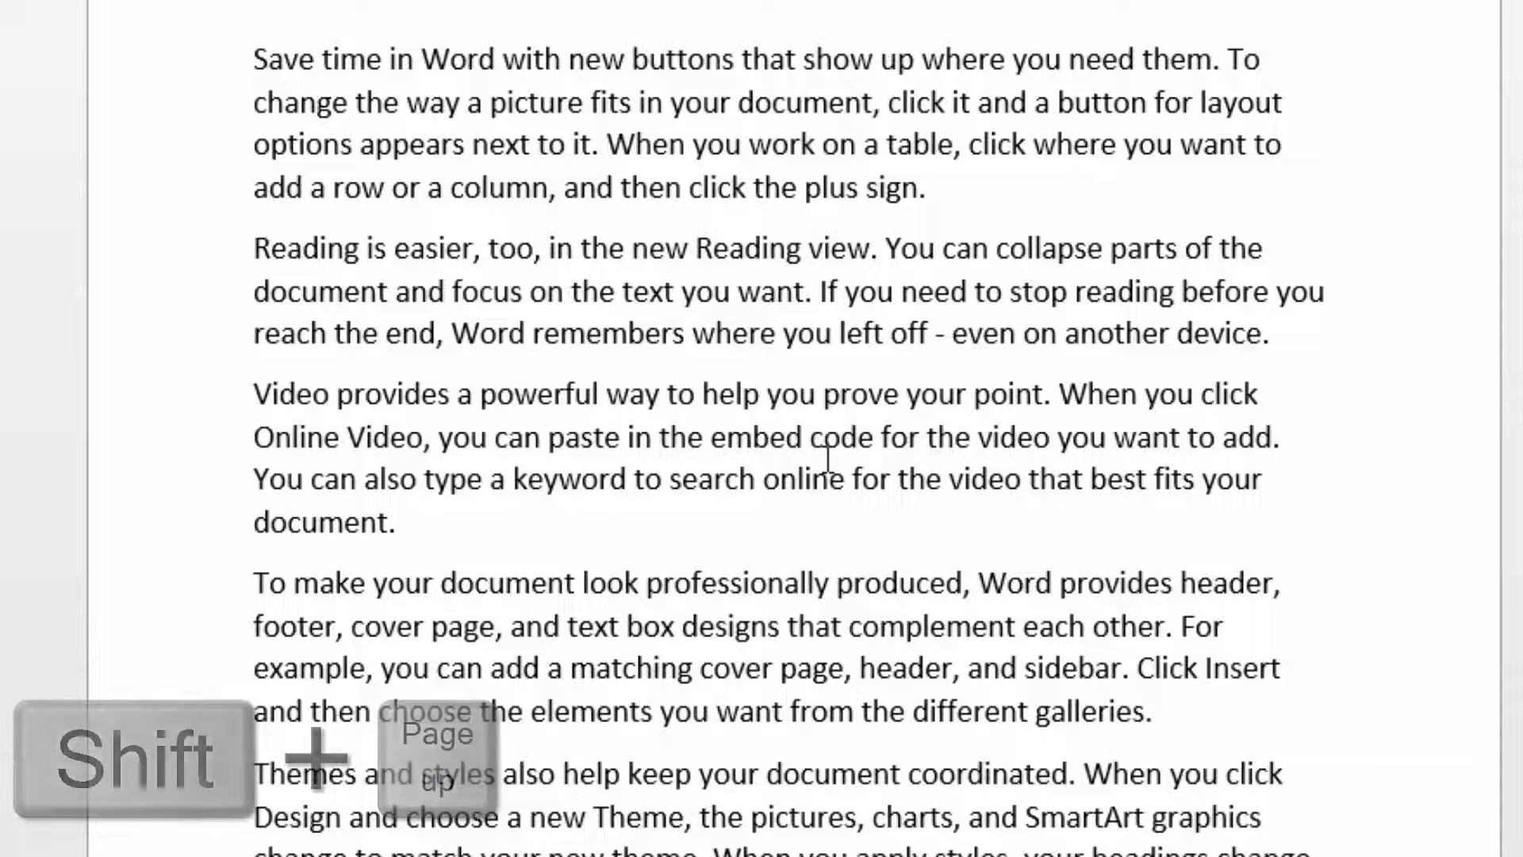
{"action": "key", "text": "shift+Page_Up"}
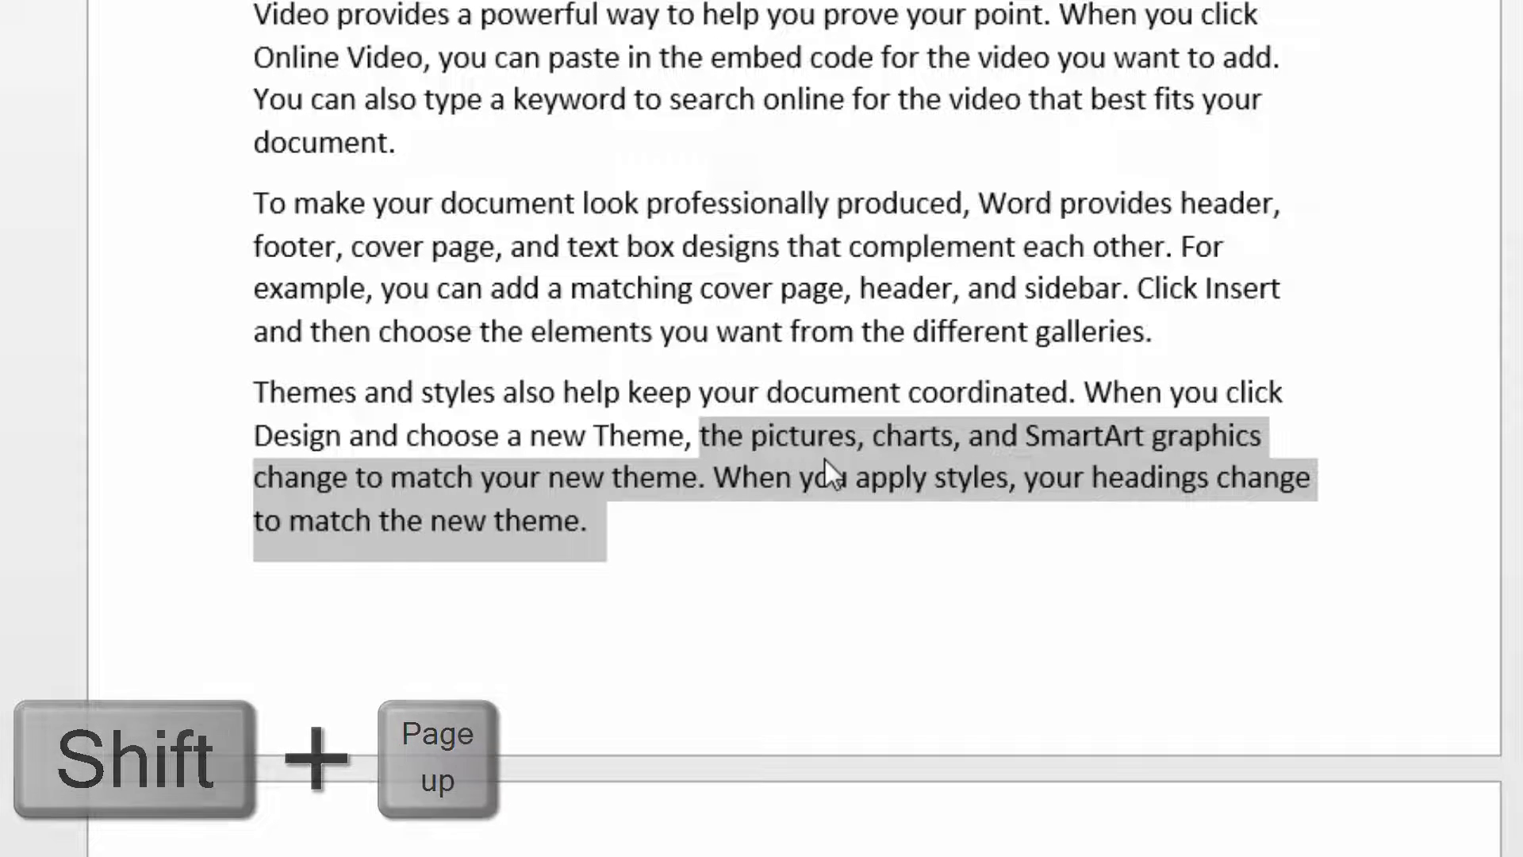
{"action": "key", "text": "shift+Page_Down"}
{"action": "key", "text": "shift+Page_Up"}
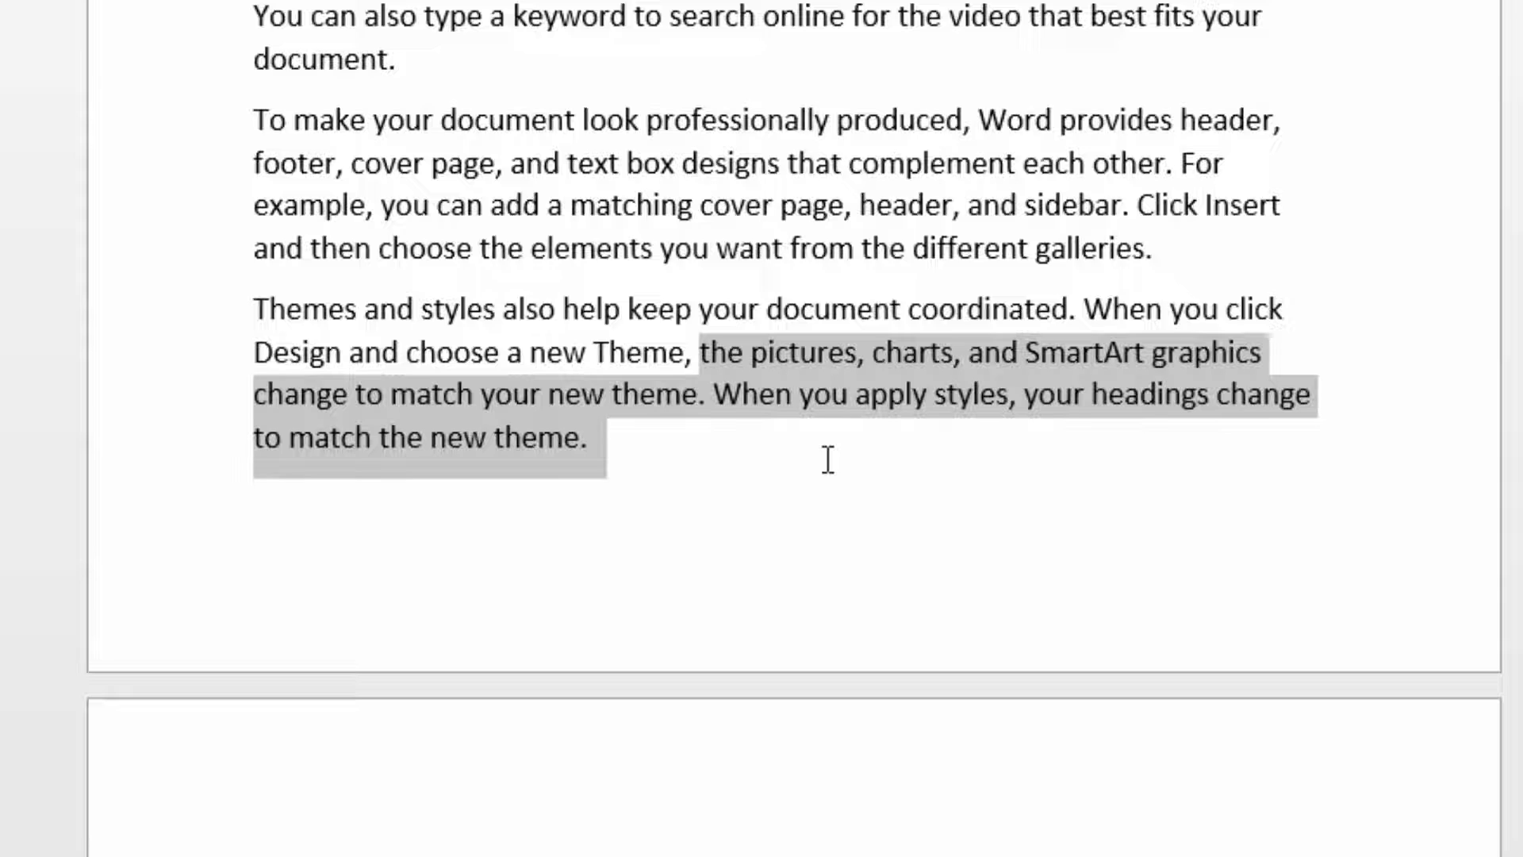
Select the word "powerful" in the first line of the document
{"action": "scroll", "coordinate": [828, 460], "scroll_direction": "up", "scroll_amount": 5}
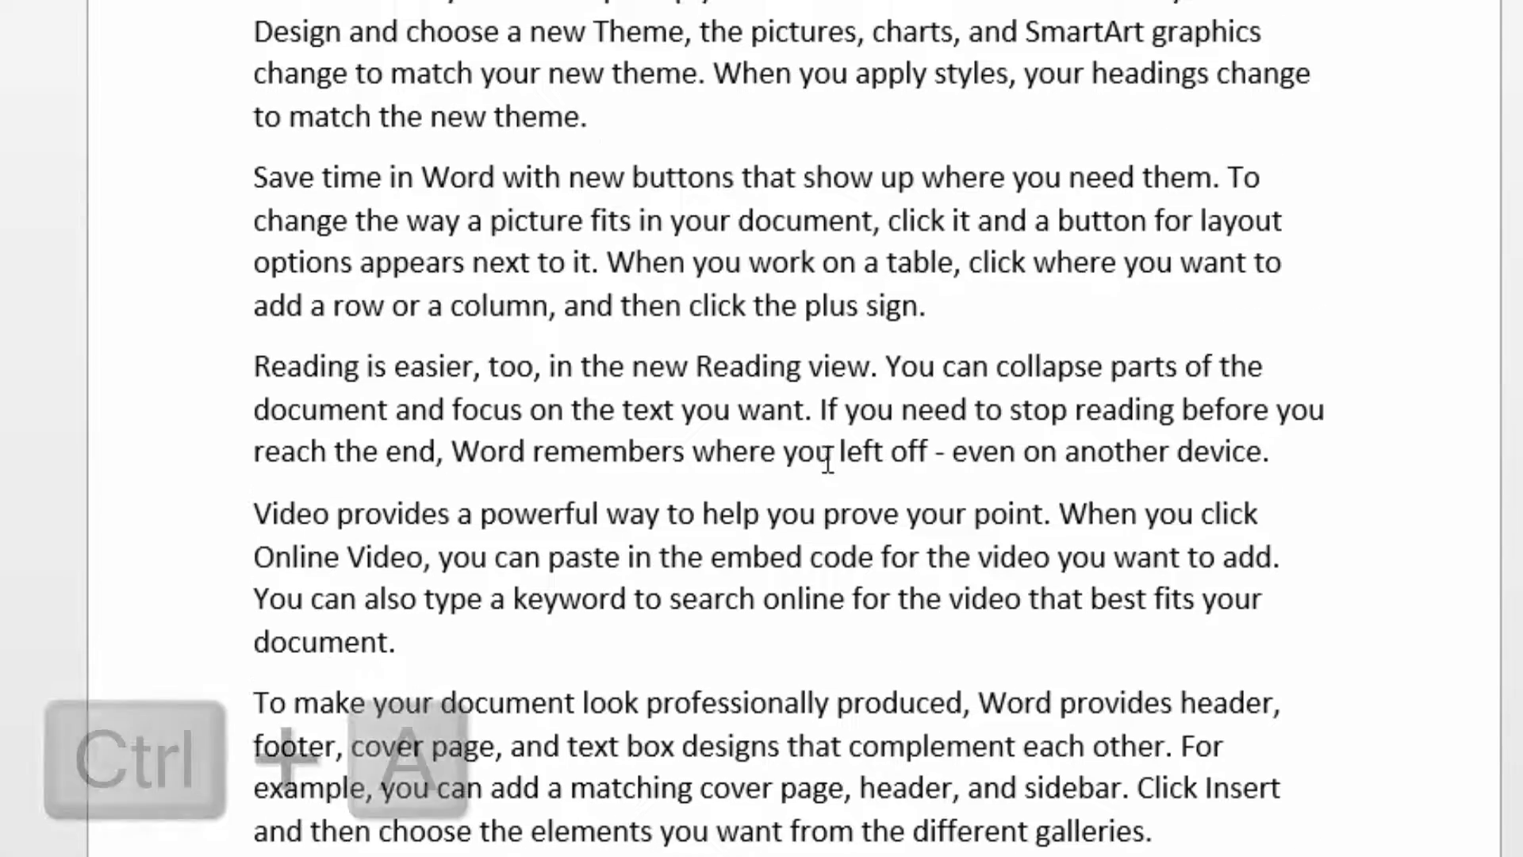
{"action": "scroll", "coordinate": [832, 451], "scroll_direction": "up", "scroll_amount": 7}
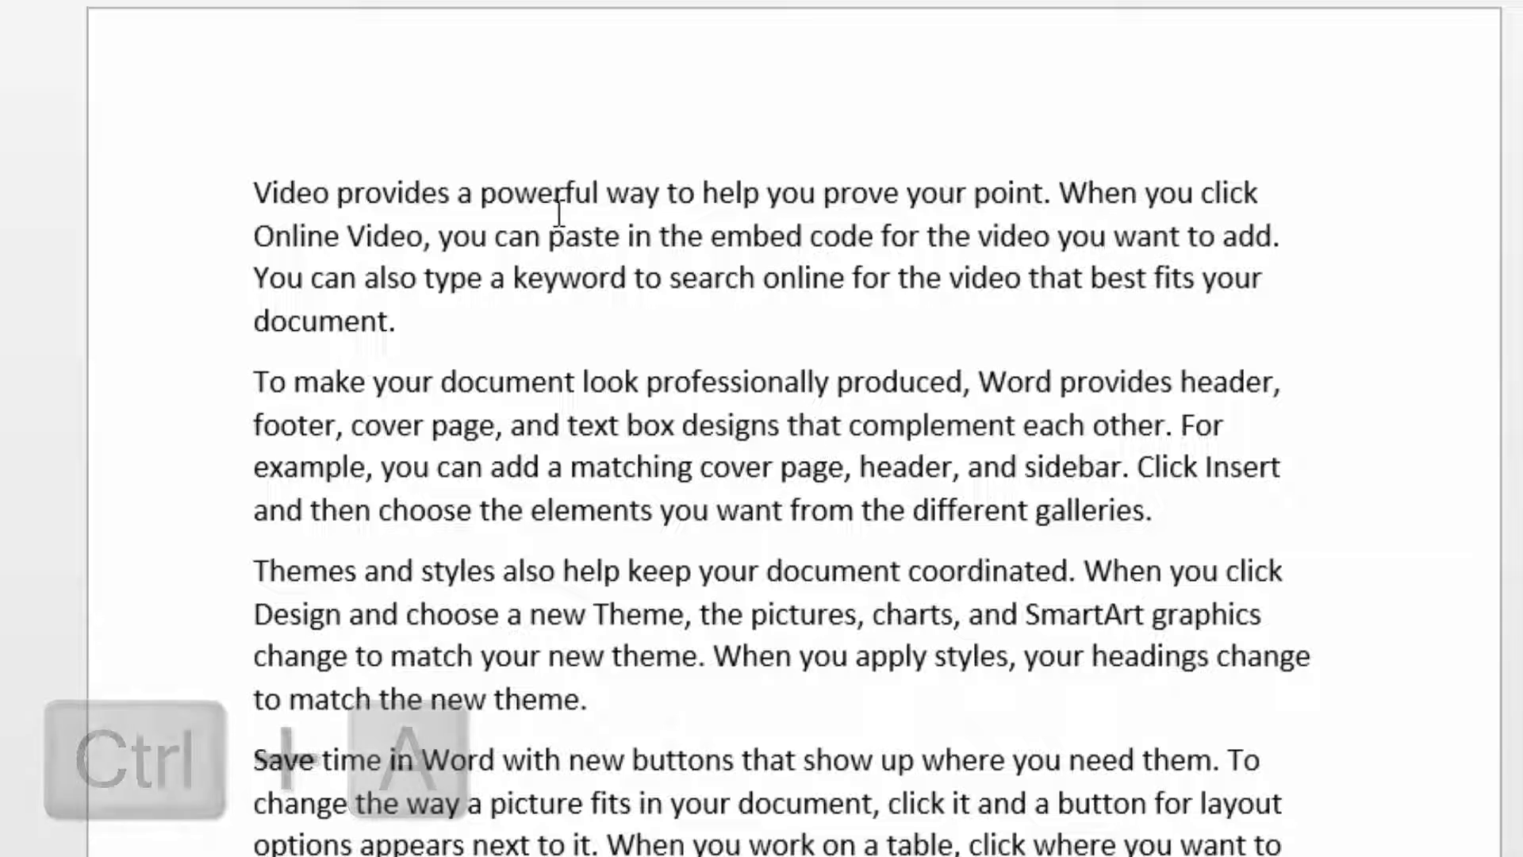
{"action": "double_click", "coordinate": [550, 194]}
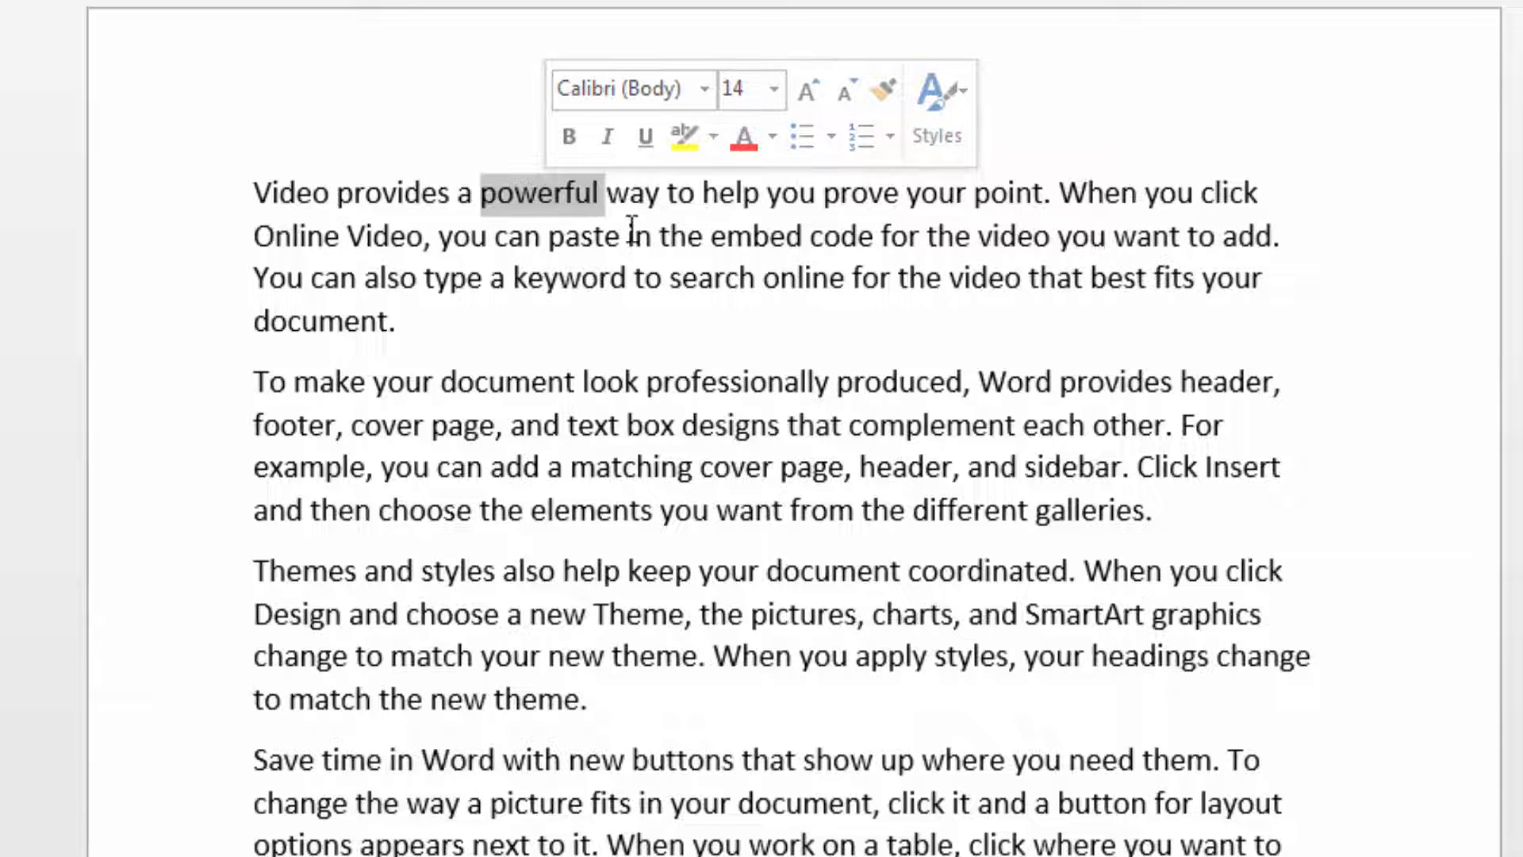
Select the non-adjacent words "help", "paste", "online" and "type" together in the first paragraph
{"action": "double_click", "coordinate": [731, 193]}
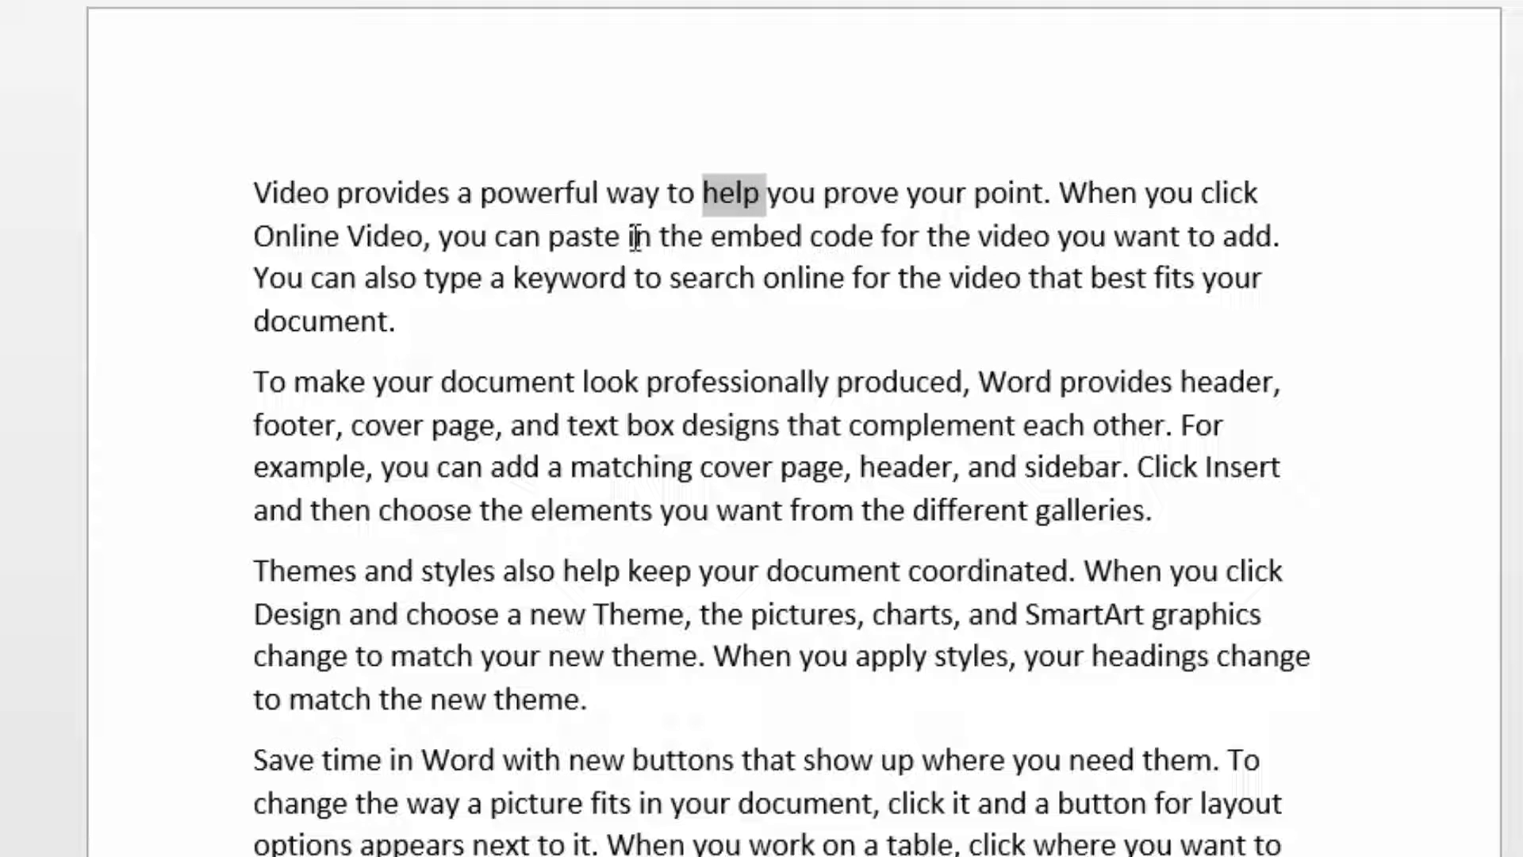
{"action": "double_click", "coordinate": [579, 238], "text": "ctrl"}
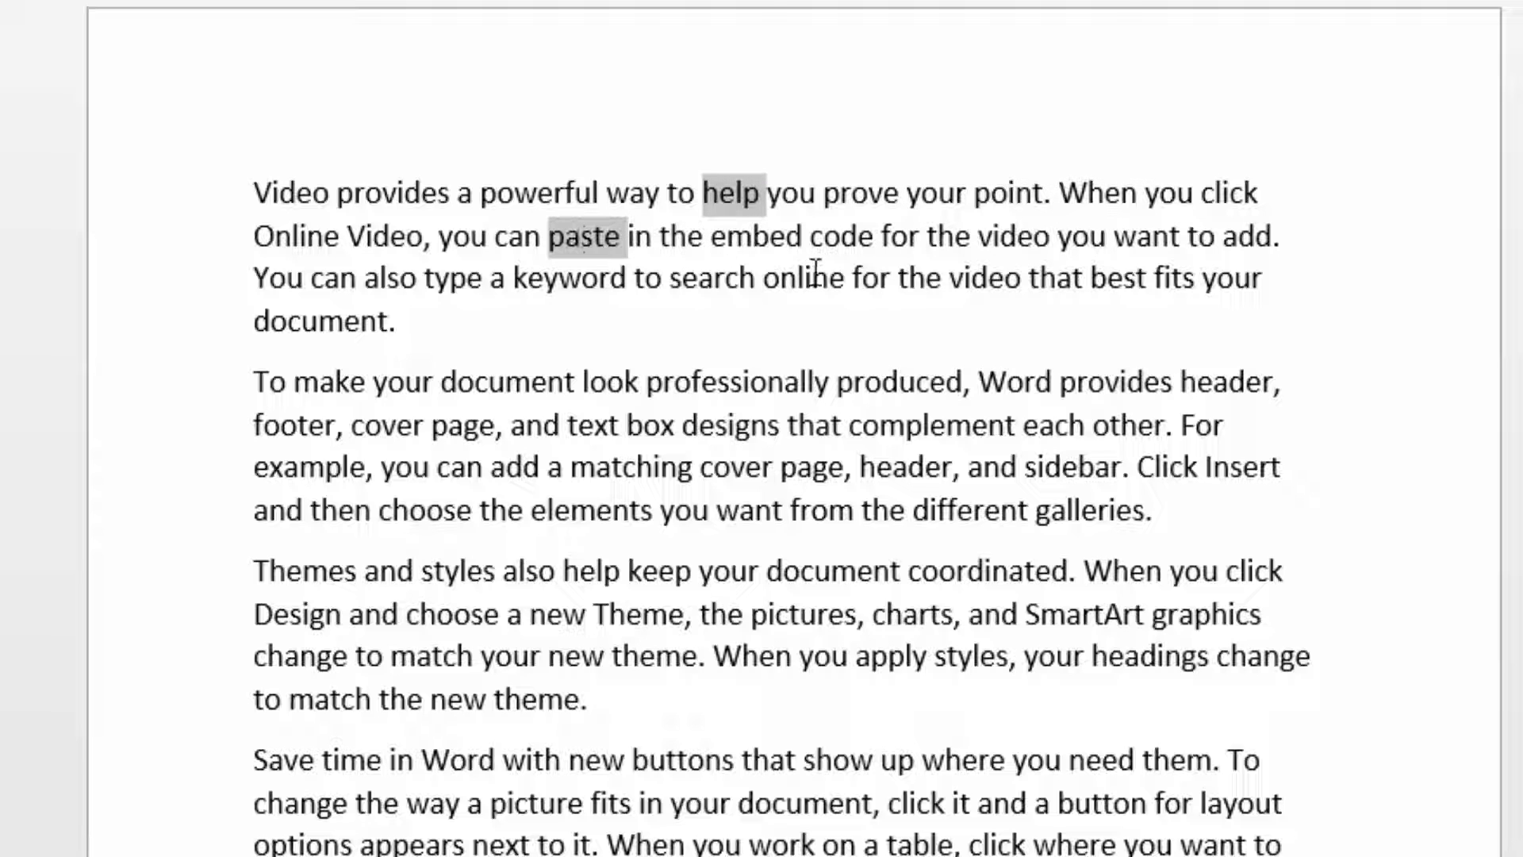
{"action": "double_click", "coordinate": [814, 279], "text": "ctrl"}
{"action": "double_click", "coordinate": [454, 281], "text": "ctrl"}
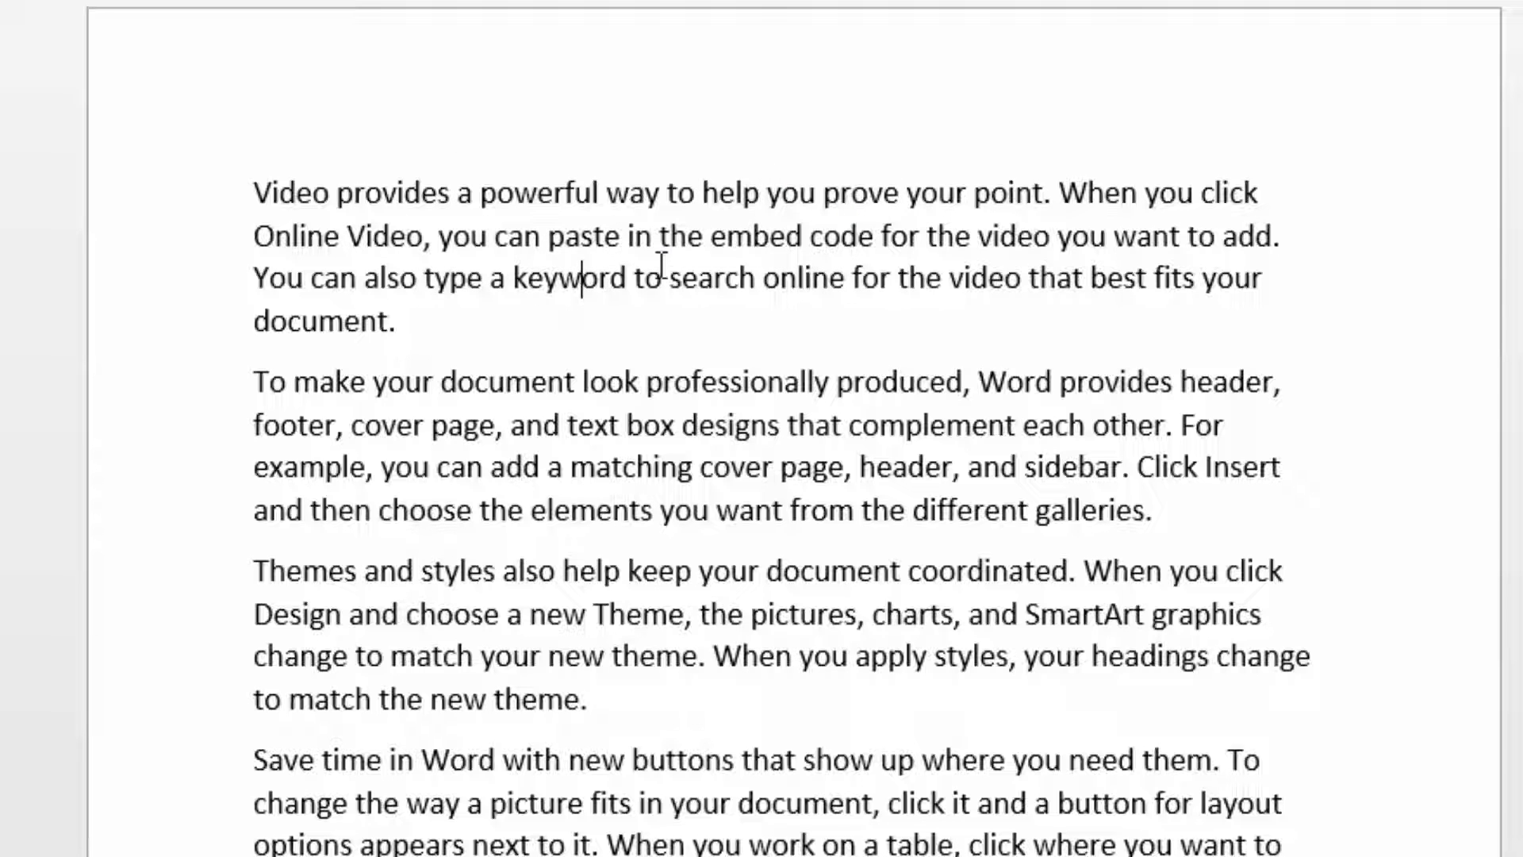
Select the whole first paragraph, and clear the selection
{"action": "triple_click", "coordinate": [593, 238]}
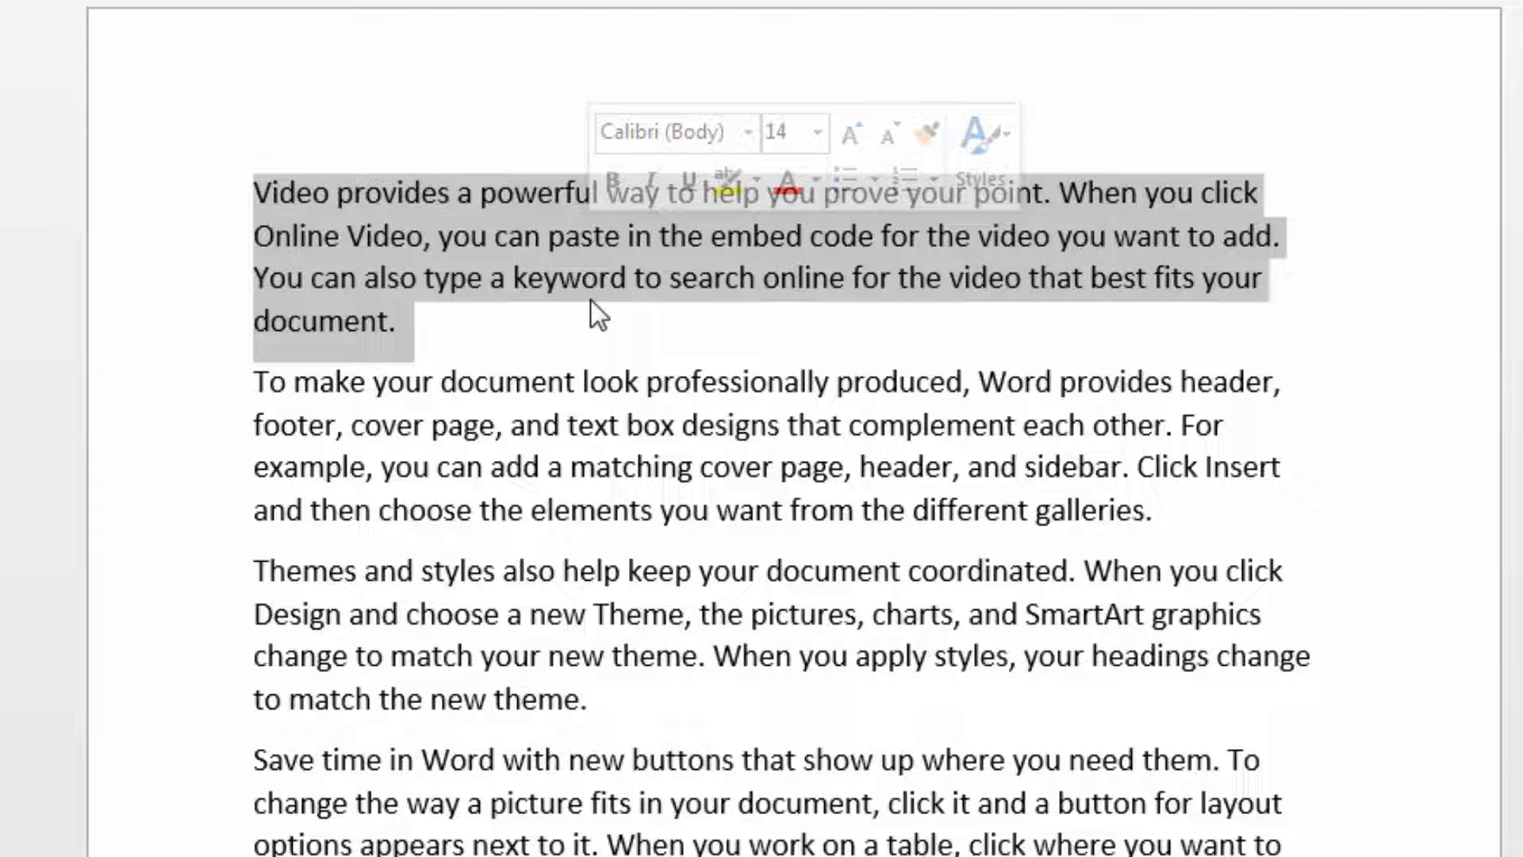
{"action": "left_click", "coordinate": [598, 322]}
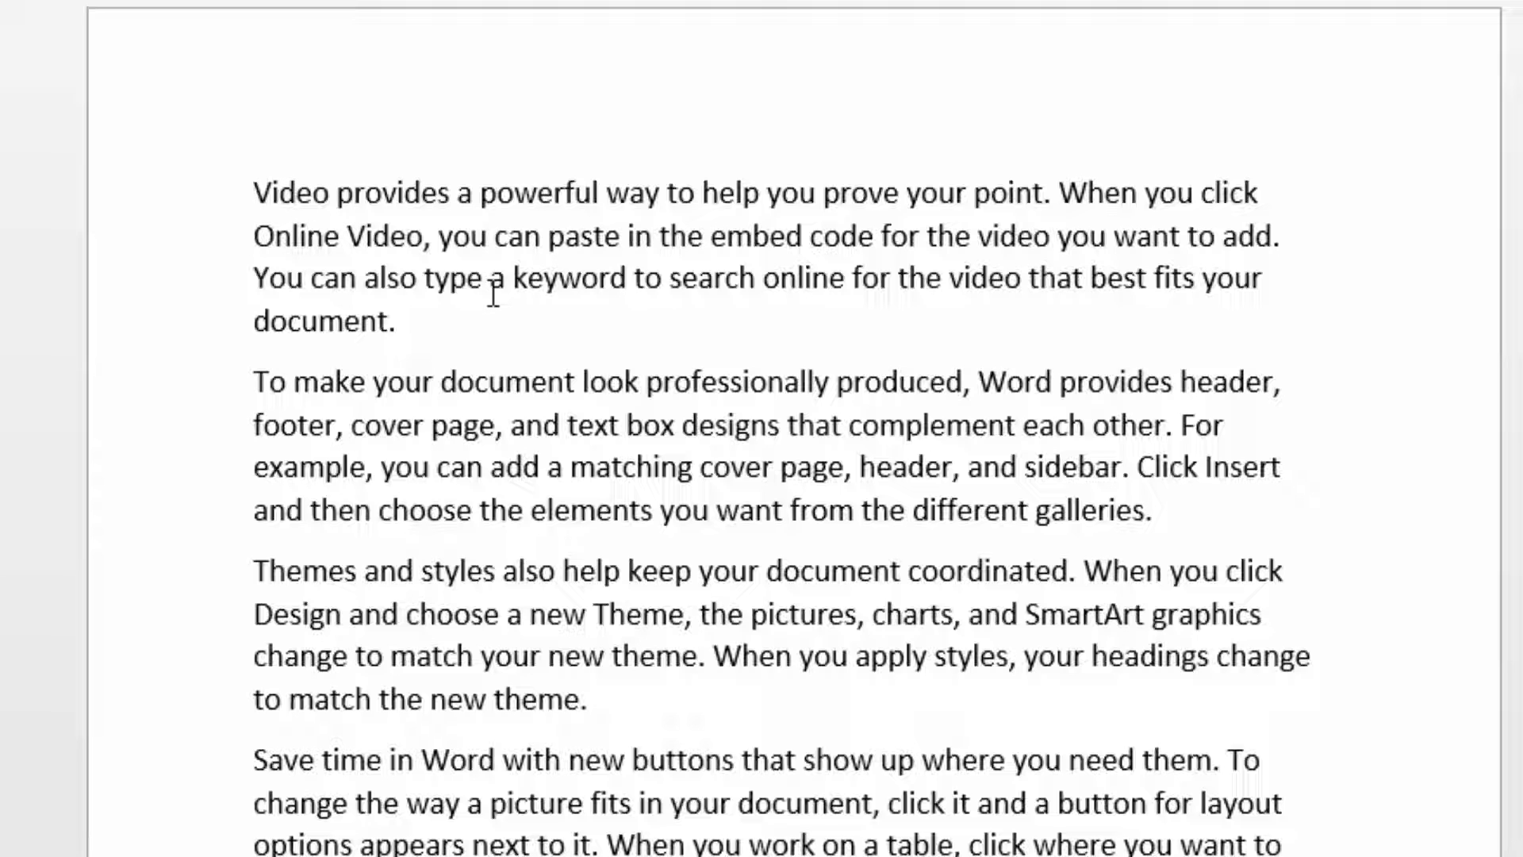
Select a vertical block of text from the document's beginning down to "theme" in the last line of the third paragraph, and clear it
{"action": "key", "text": "alt"}
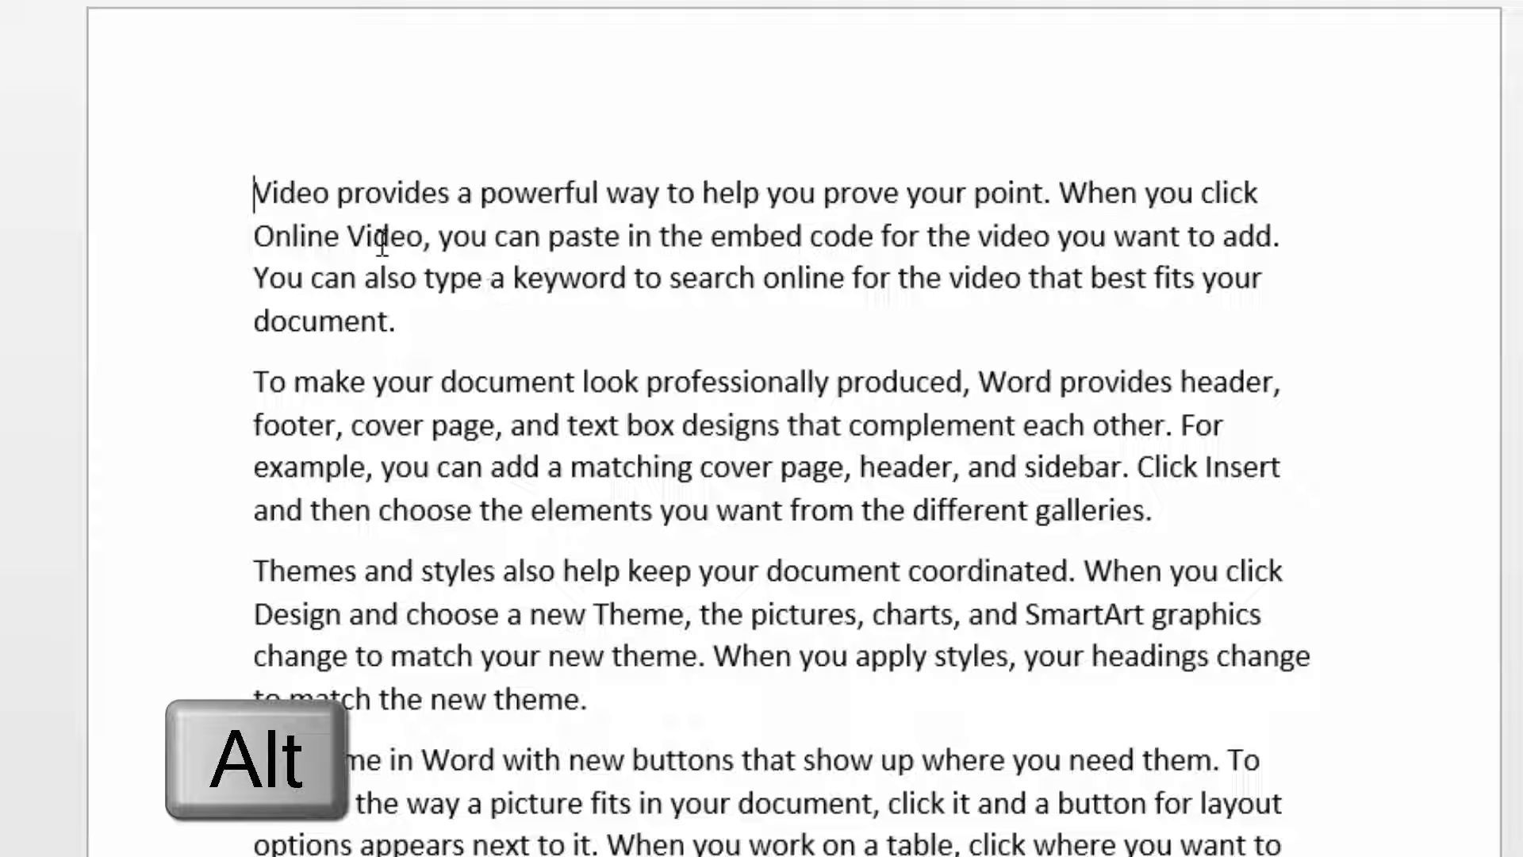
{"action": "left_click_drag", "start_coordinate": [254, 189], "coordinate": [568, 692]}
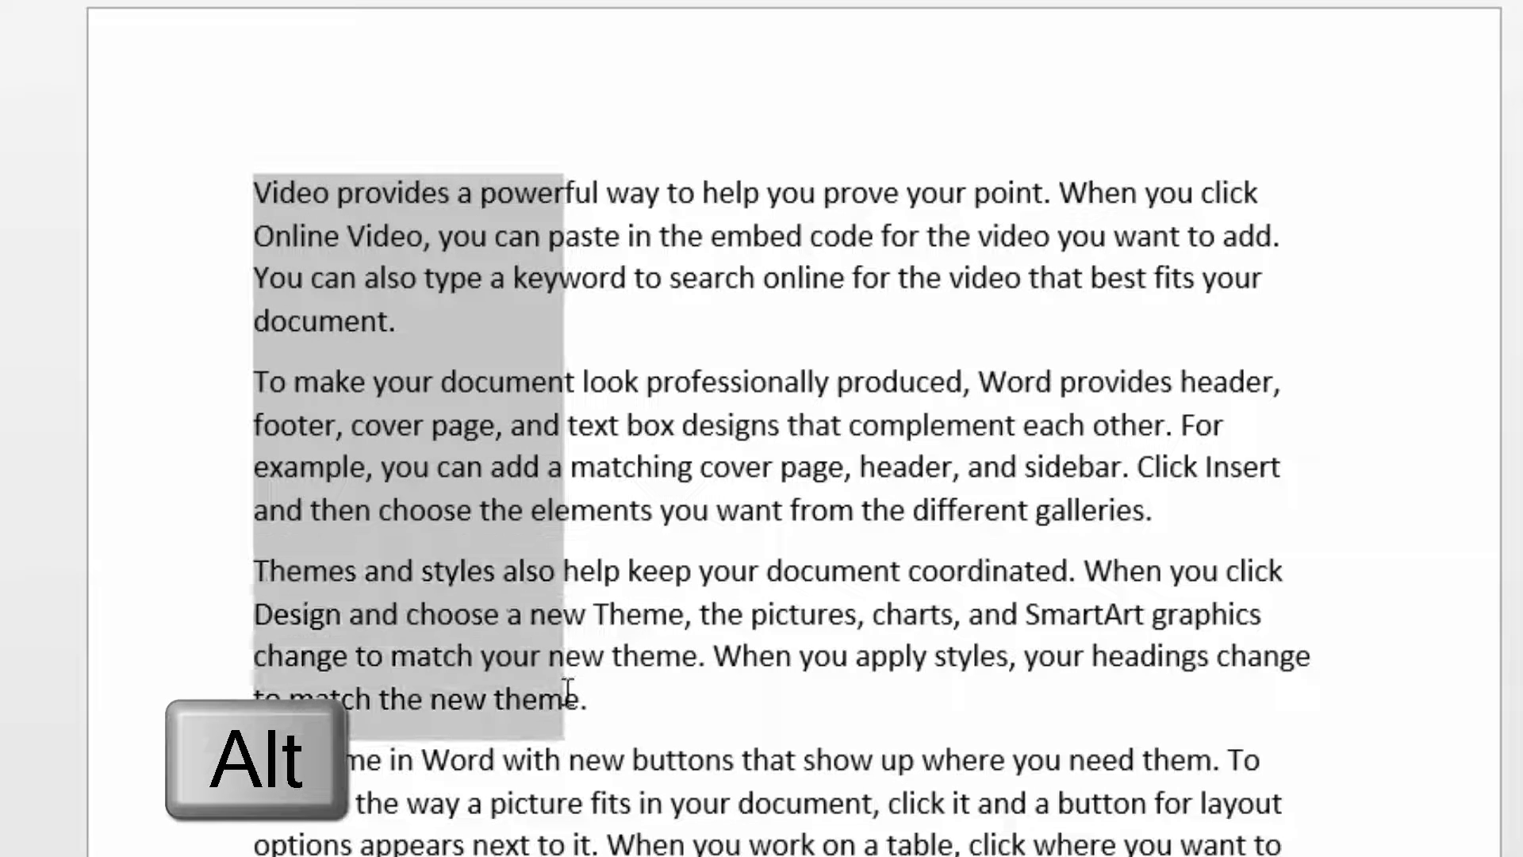
{"action": "left_click", "coordinate": [268, 195]}
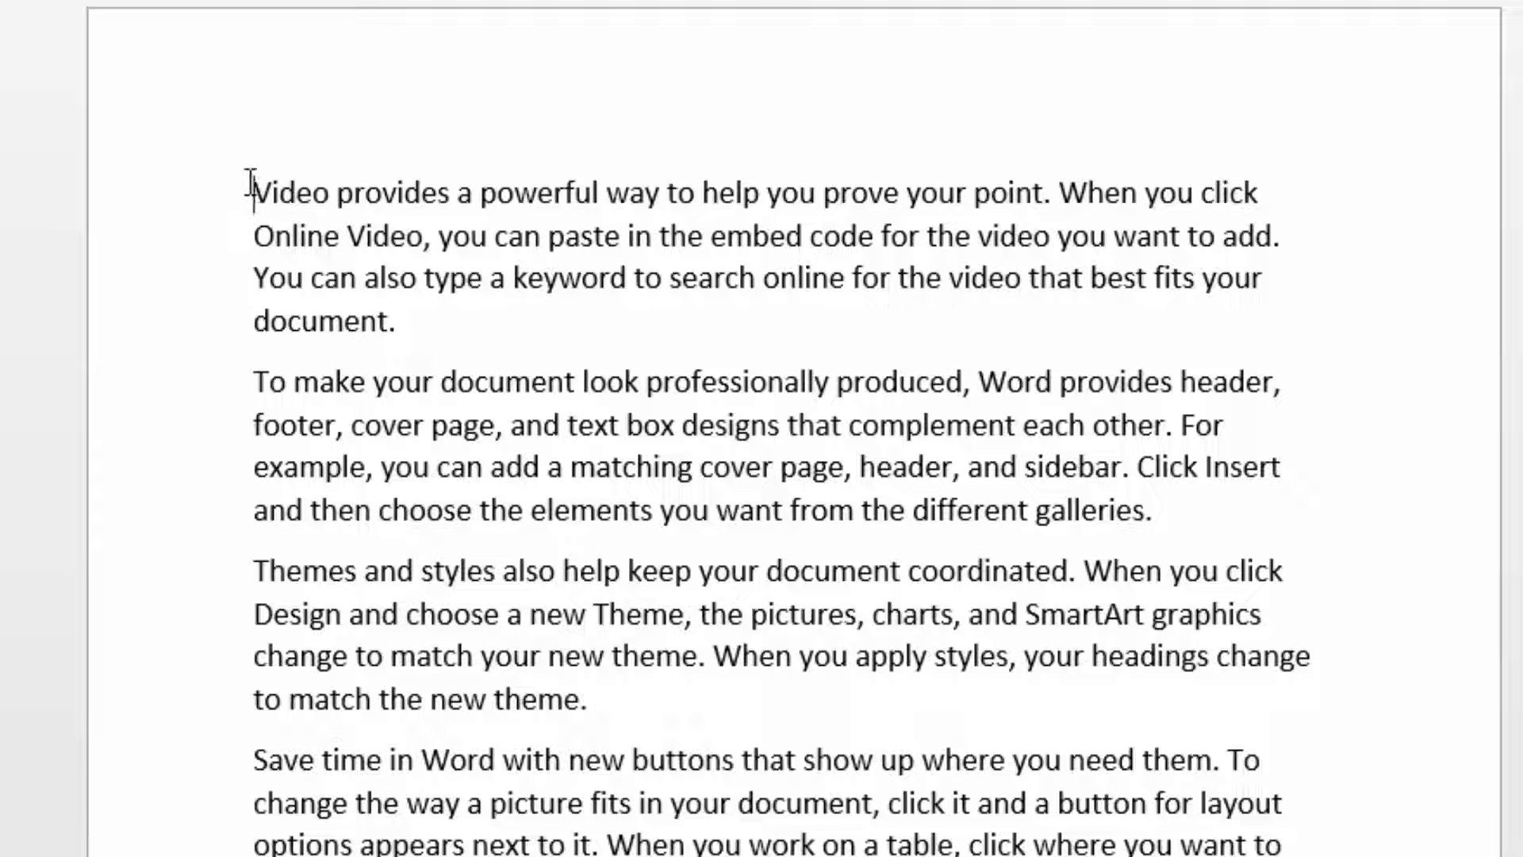
Turn on column selection mode at the document's beginning, resize the rectangular block over the first paragraphs, and exit the mode
{"action": "key", "text": "ctrl+shift+F8"}
{"action": "left_click_drag", "start_coordinate": [313, 193], "coordinate": [740, 707]}
{"action": "left_click", "coordinate": [833, 160]}
{"action": "left_click_drag", "start_coordinate": [913, 328], "coordinate": [878, 324], "text": "alt+shift"}
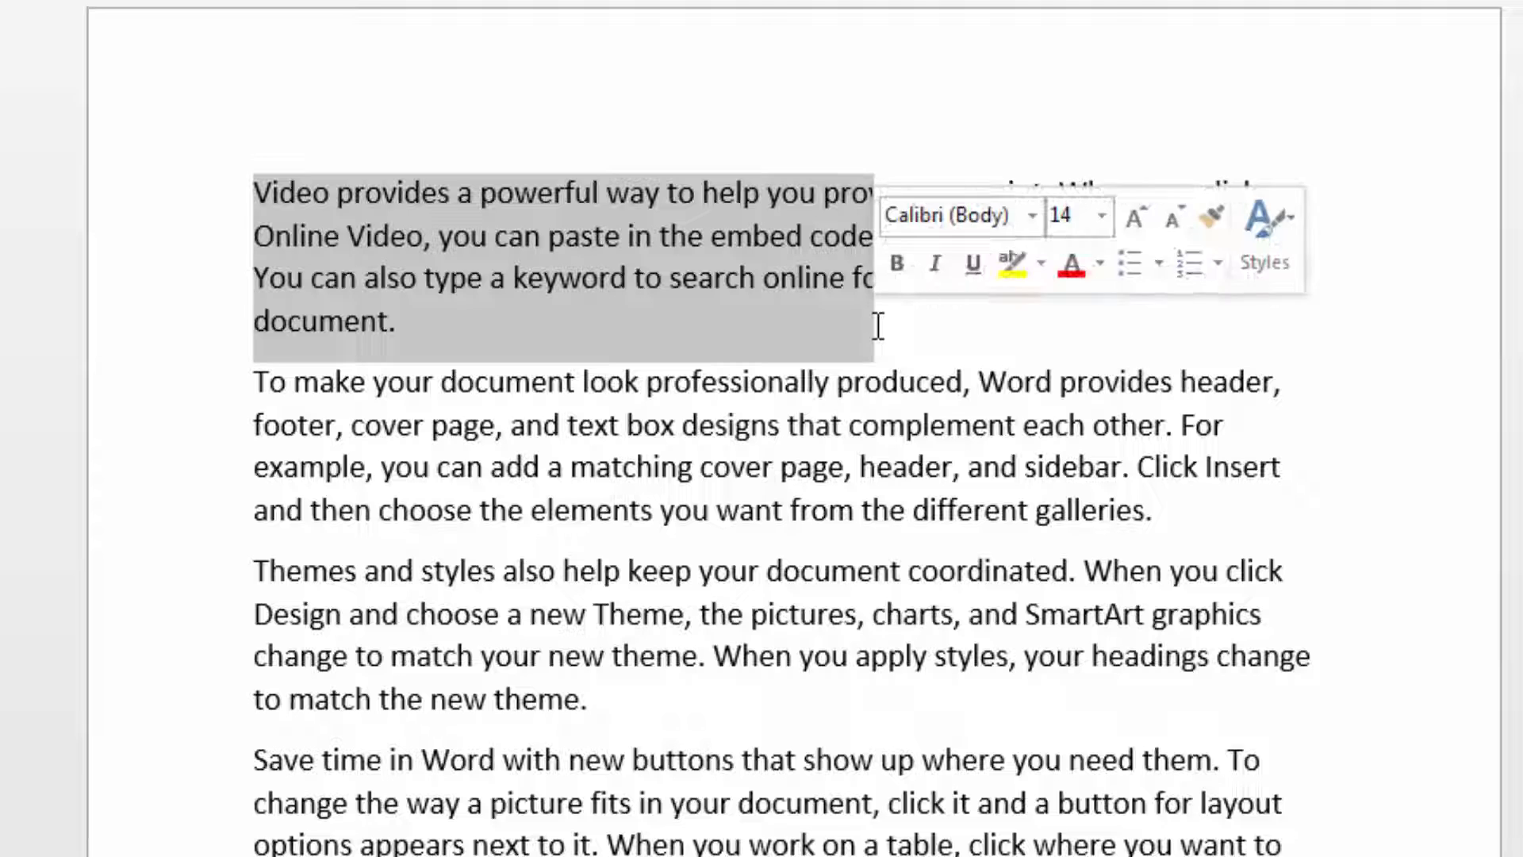
{"action": "left_click", "coordinate": [853, 480], "text": "alt+shift"}
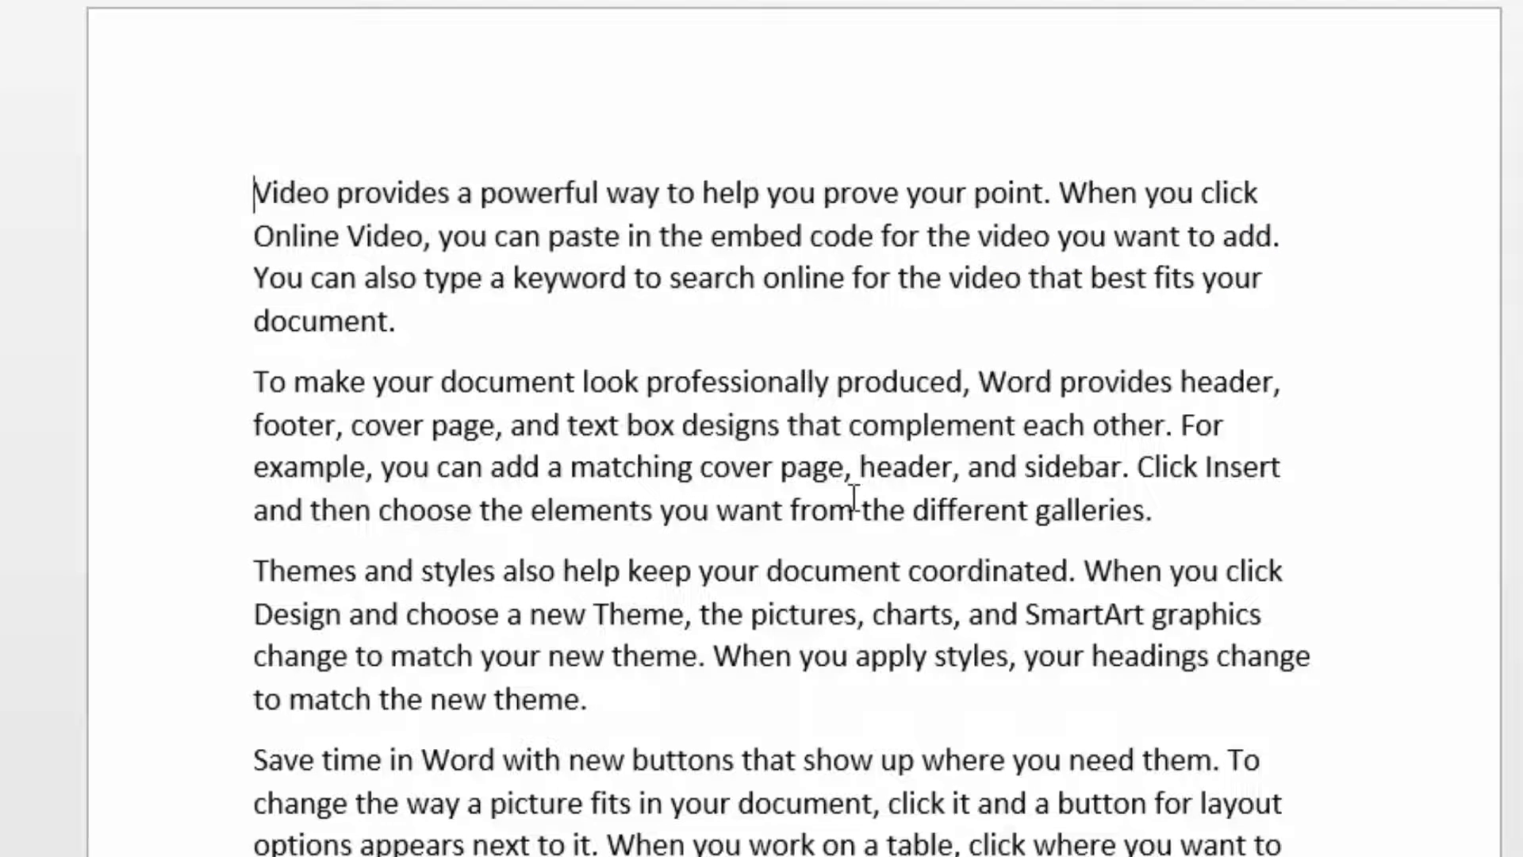
{"action": "left_click", "coordinate": [854, 512], "text": "alt+shift"}
{"action": "left_click", "coordinate": [856, 512], "text": "alt+shift"}
{"action": "left_click", "coordinate": [856, 513], "text": "alt+shift"}
{"action": "left_click", "coordinate": [855, 512], "text": "alt+shift"}
{"action": "left_click", "coordinate": [855, 707], "text": "alt+shift"}
{"action": "key", "text": "Escape"}
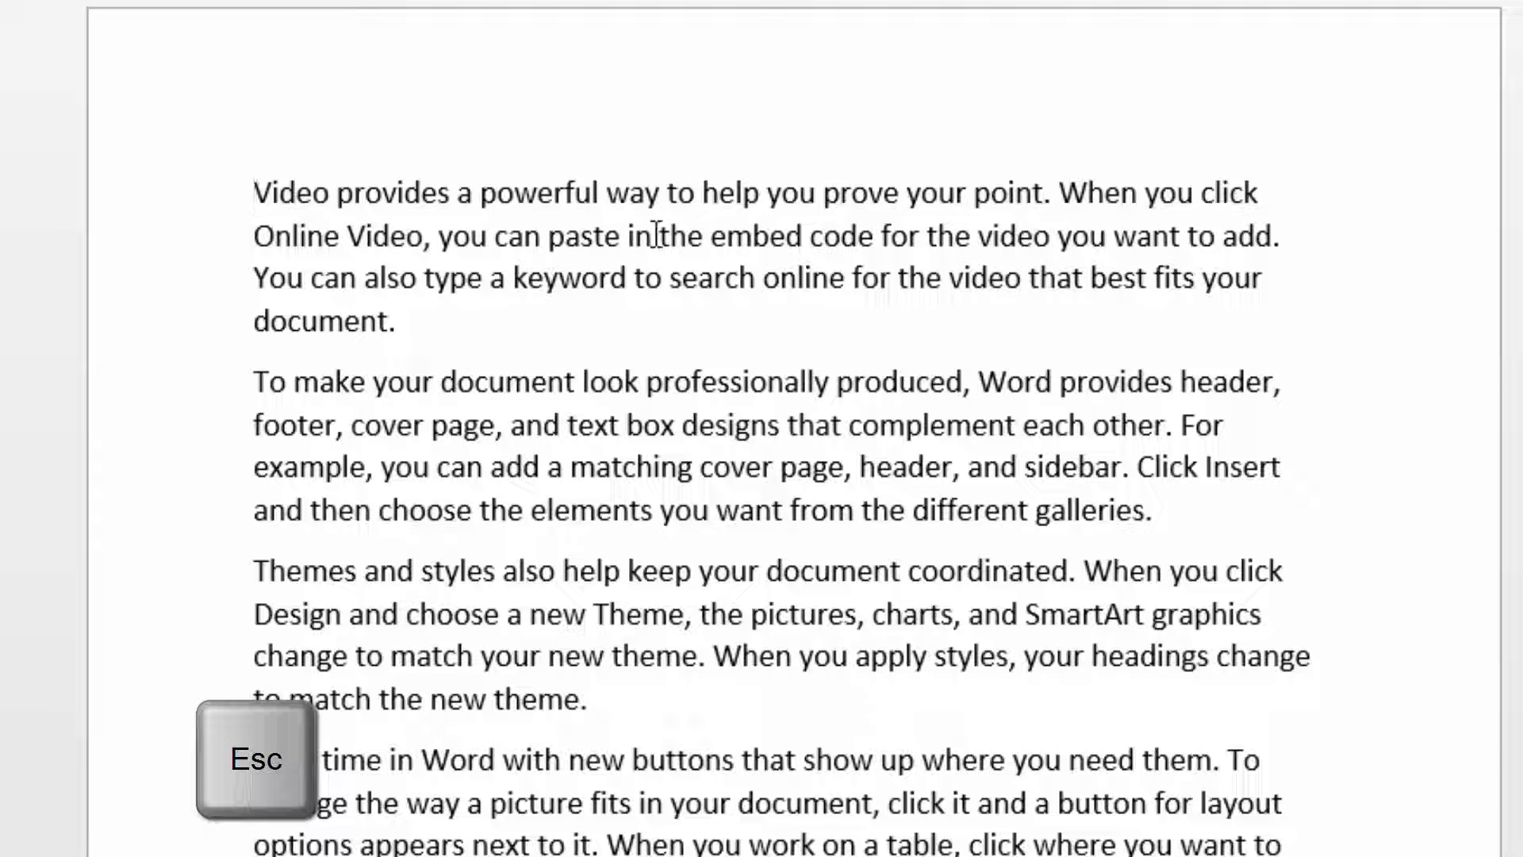
Select "paste in the" in the second line and extend the selection through "embed code for the video"
{"action": "left_click", "coordinate": [557, 242]}
{"action": "left_click_drag", "start_coordinate": [622, 240], "coordinate": [706, 241]}
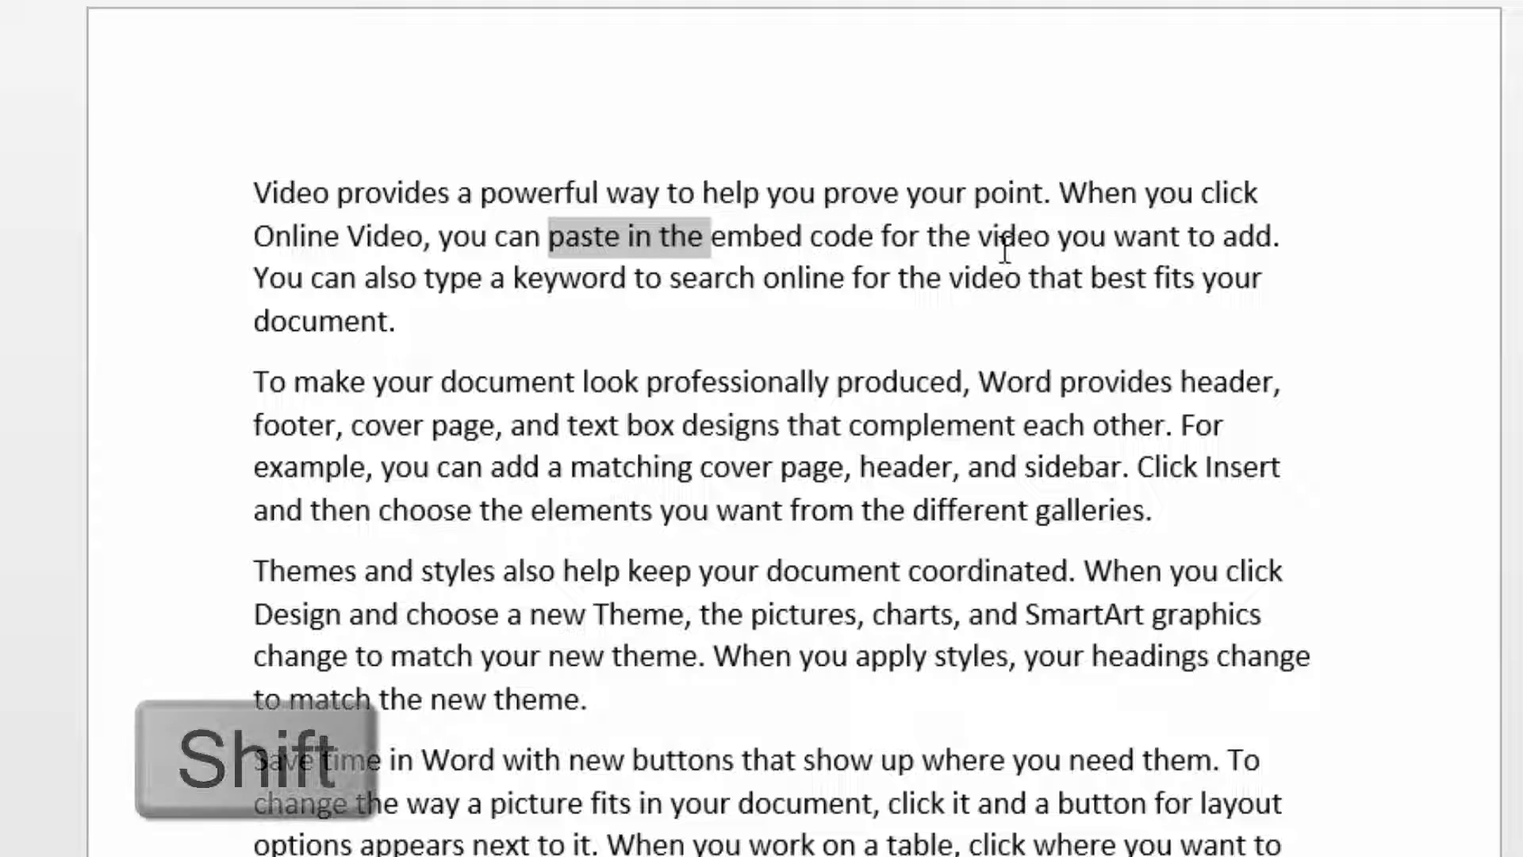
{"action": "left_click", "coordinate": [1057, 241], "text": "shift"}
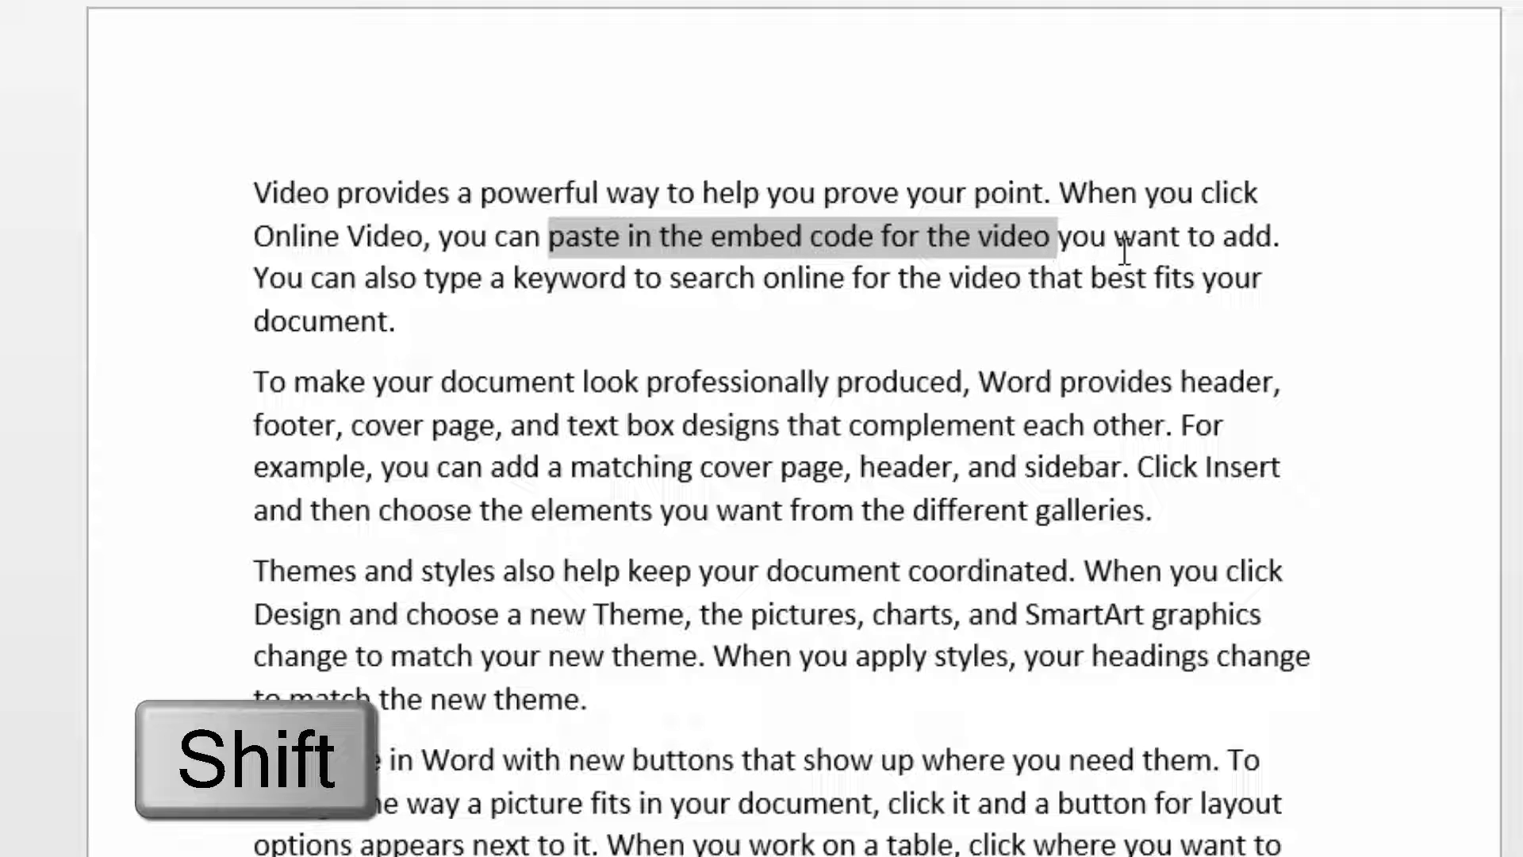
Extend the selection through "professionally" in the second paragraph, shorten it to end after "To make your", and clear it
{"action": "left_click", "coordinate": [412, 328], "text": "shift"}
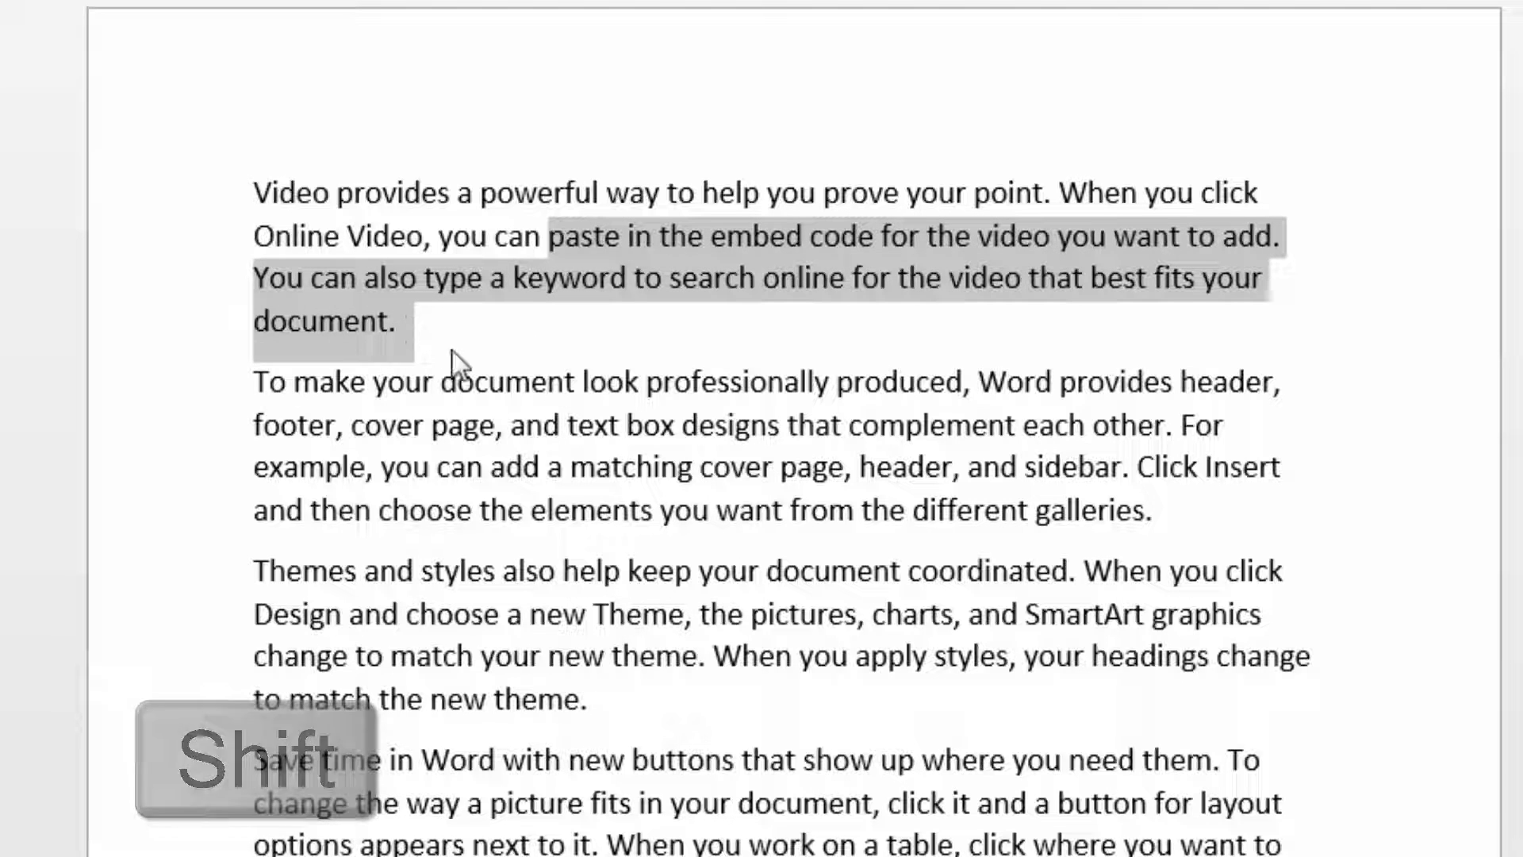
{"action": "left_click", "coordinate": [708, 387], "text": "shift"}
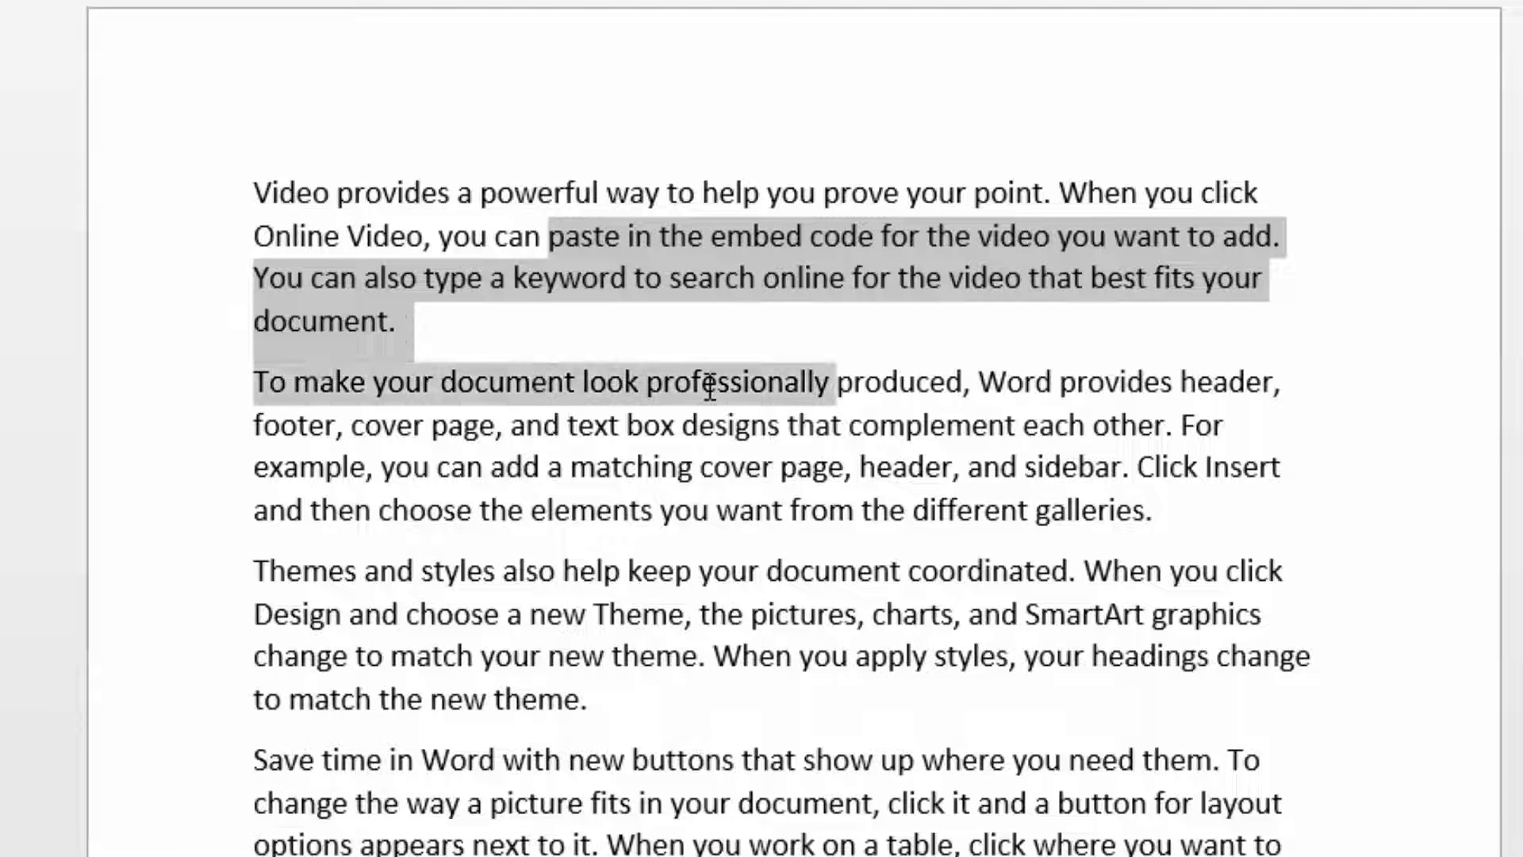
{"action": "left_click", "coordinate": [392, 379], "text": "shift"}
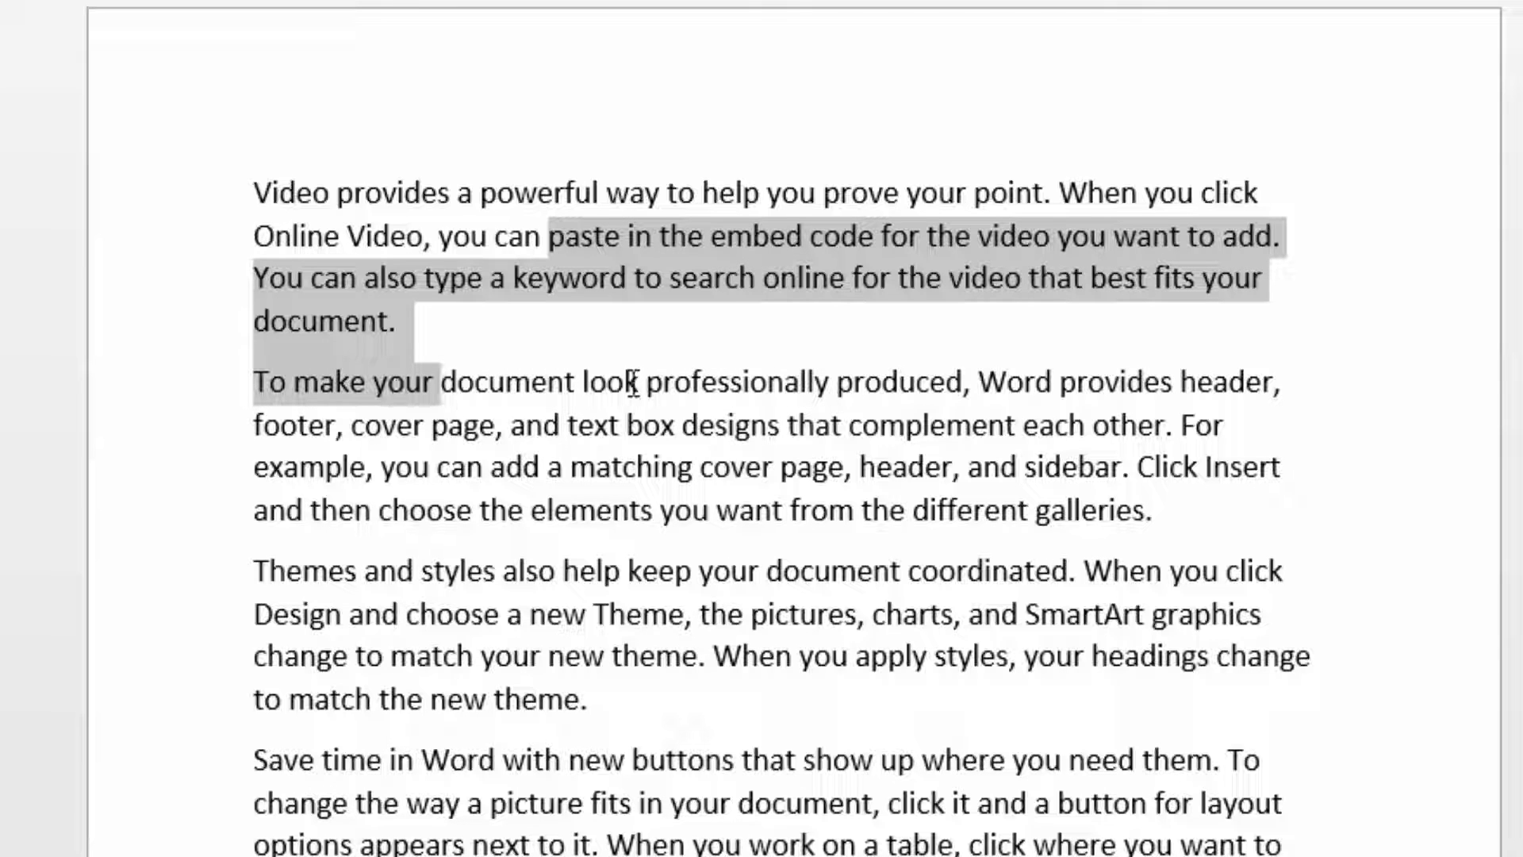
{"action": "left_click", "coordinate": [475, 349]}
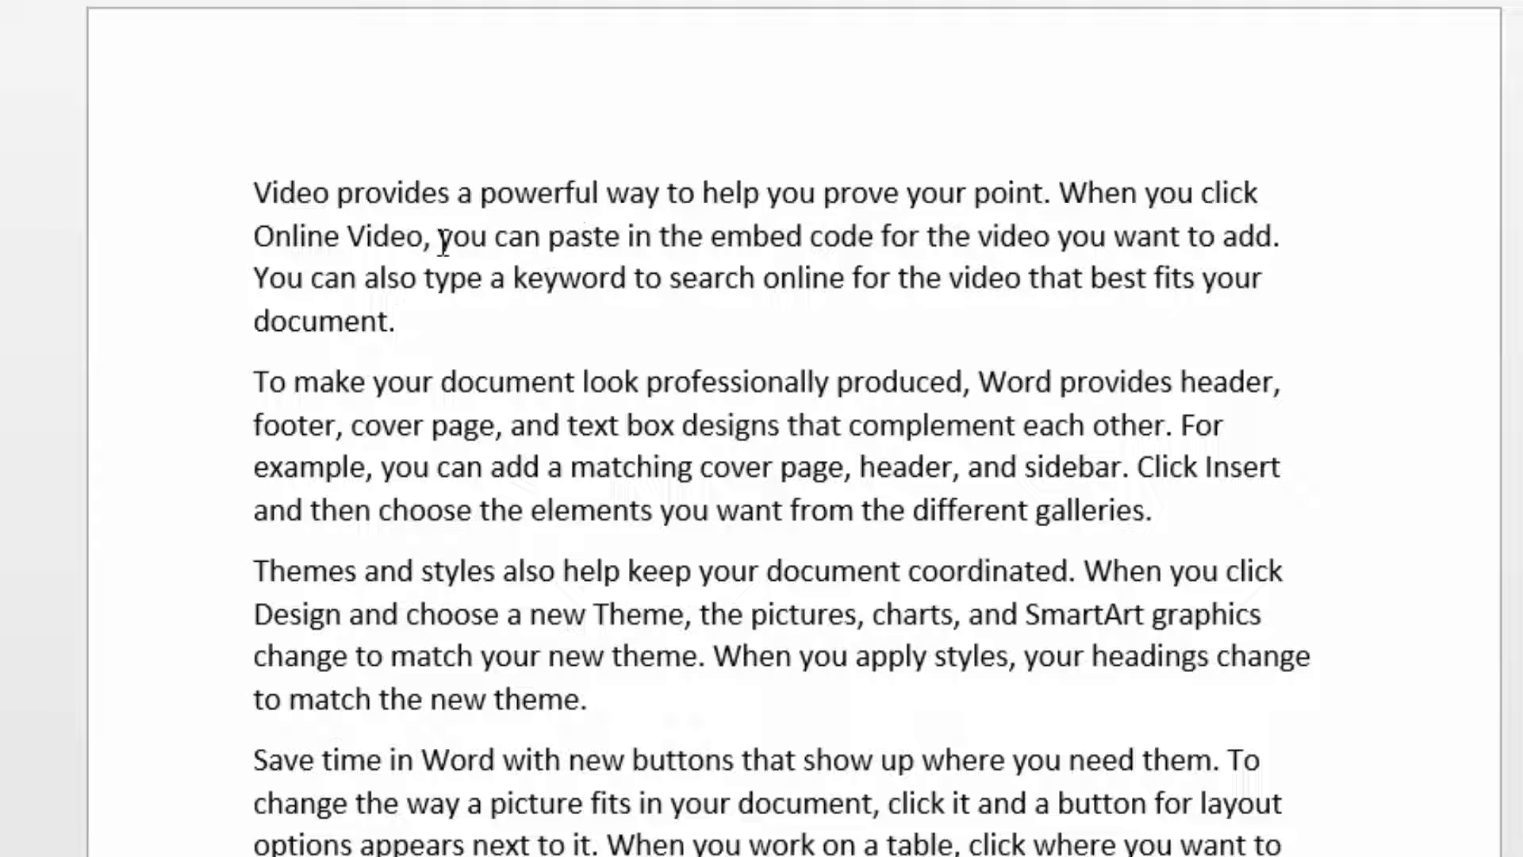
Select "paste in the" in the second line, turn on extend mode, and extend the selection character by character through "embed"
{"action": "left_click_drag", "start_coordinate": [565, 236], "coordinate": [710, 236]}
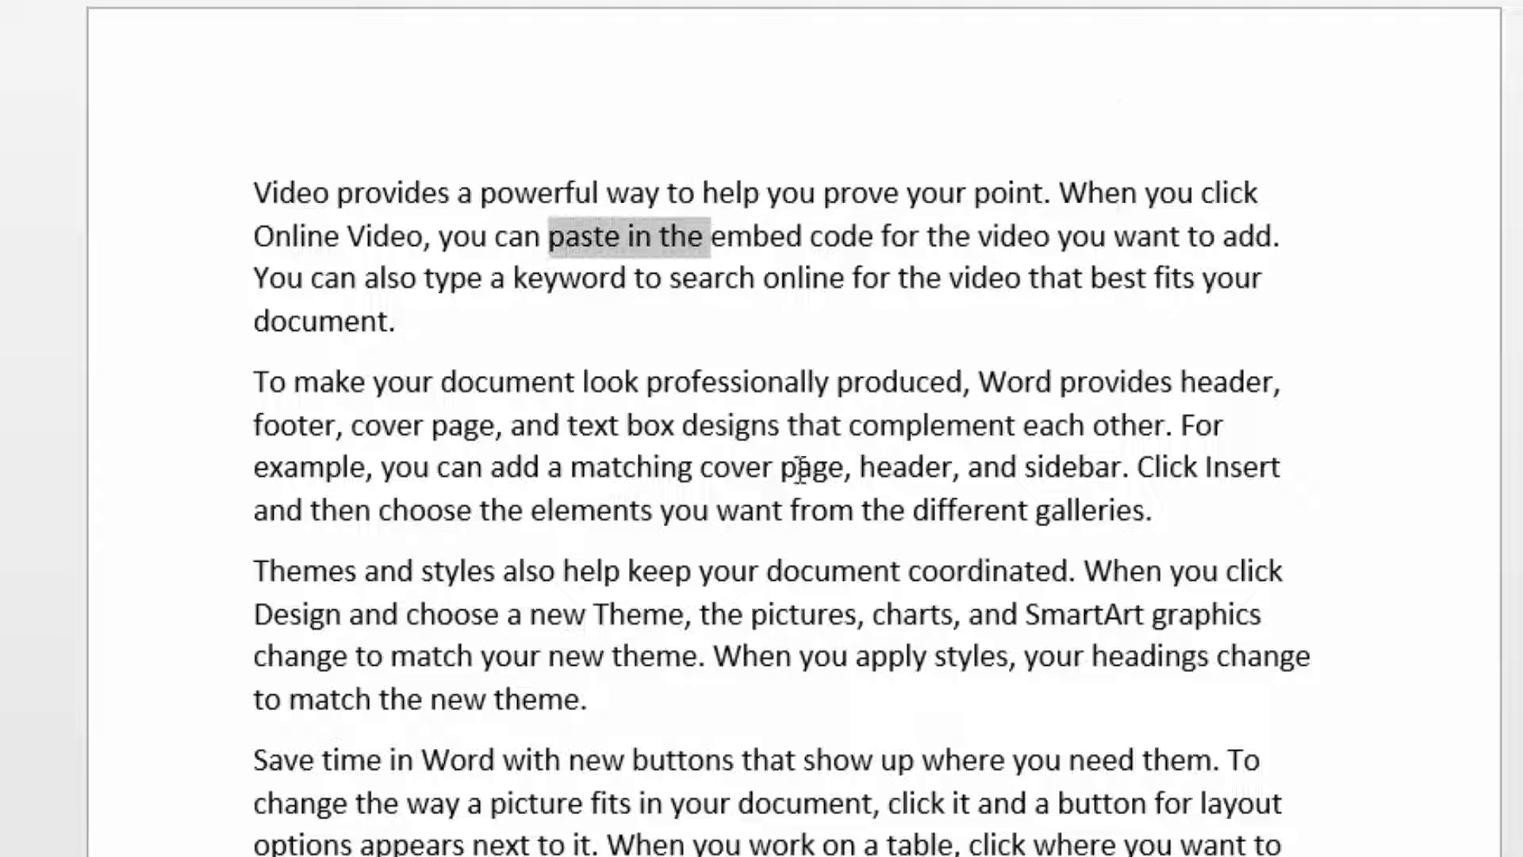
{"action": "key", "text": "F8"}
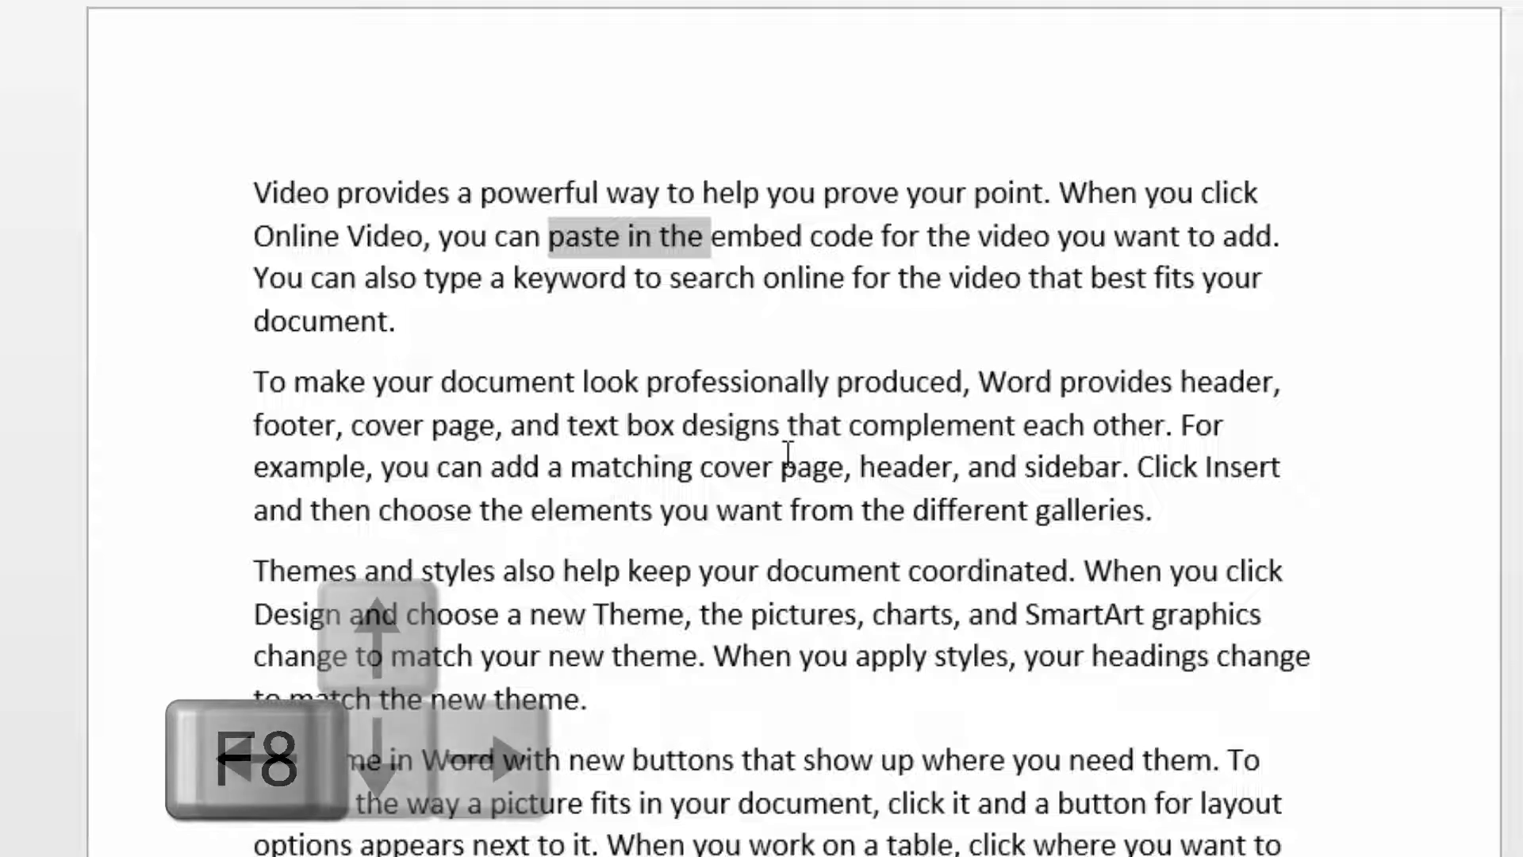
{"action": "key", "text": "Right"}
{"action": "key", "text": "Right"}
{"action": "key", "text": "Right"}
{"action": "key", "text": "Right"}
{"action": "key", "text": "Right"}
{"action": "key", "text": "Right"}
{"action": "key", "text": "Right"}
{"action": "key", "text": "Right"}
{"action": "key", "text": "Right"}
{"action": "key", "text": "Right"}
{"action": "key", "text": "Right"}
{"action": "key", "text": "Right"}
{"action": "key", "text": "Right"}
{"action": "key", "text": "Right"}
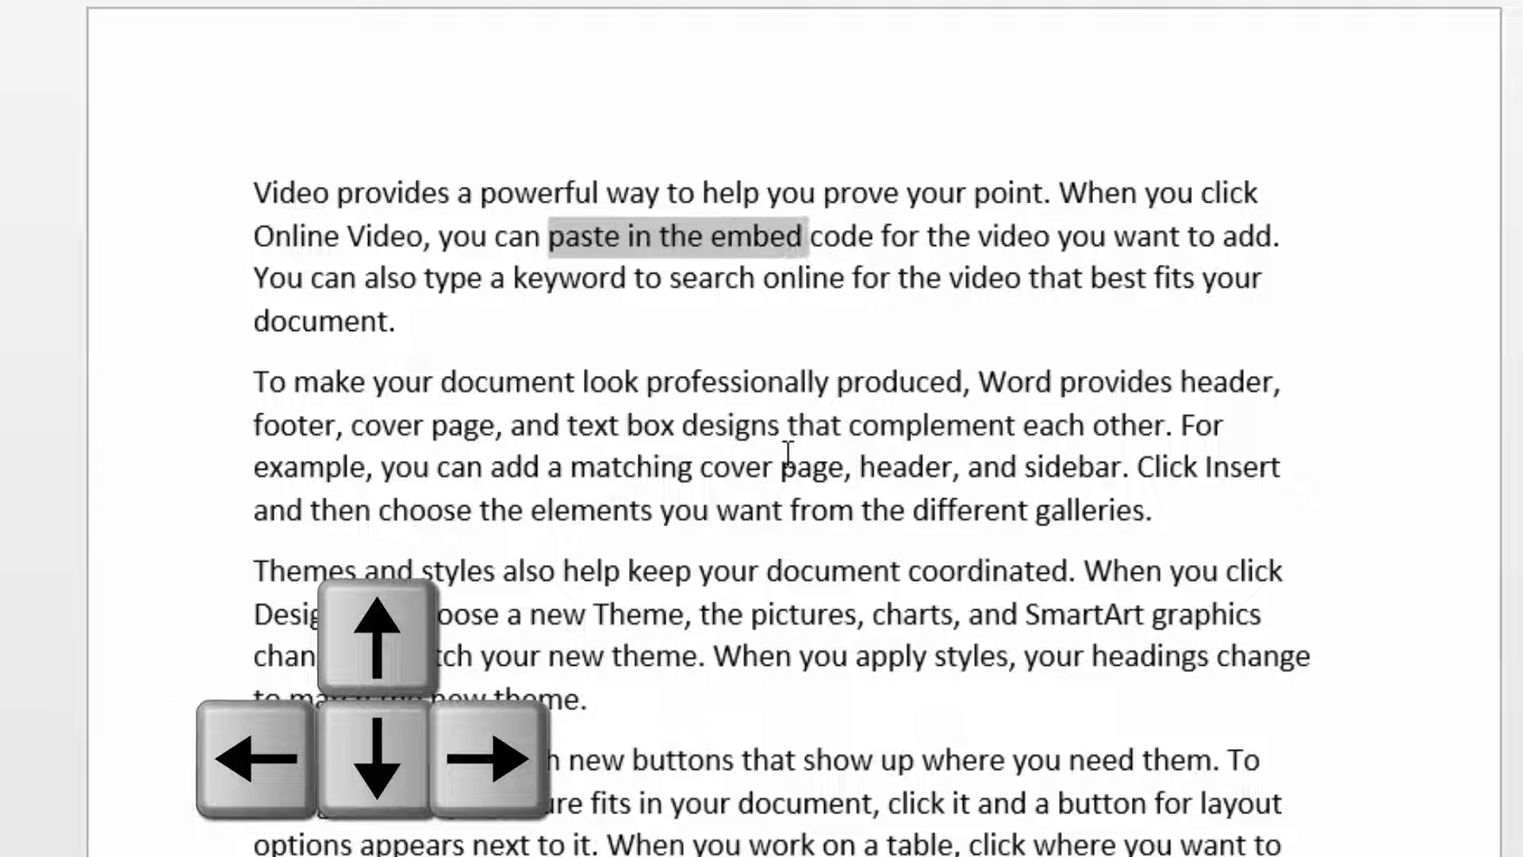
Extend the selection down several lines, bring it back up to the third line, and shorten it by characters into the word "online"
{"action": "key", "text": "Down"}
{"action": "key", "text": "Down"}
{"action": "key", "text": "Down"}
{"action": "key", "text": "Down"}
{"action": "key", "text": "Up"}
{"action": "key", "text": "Up"}
{"action": "key", "text": "Up"}
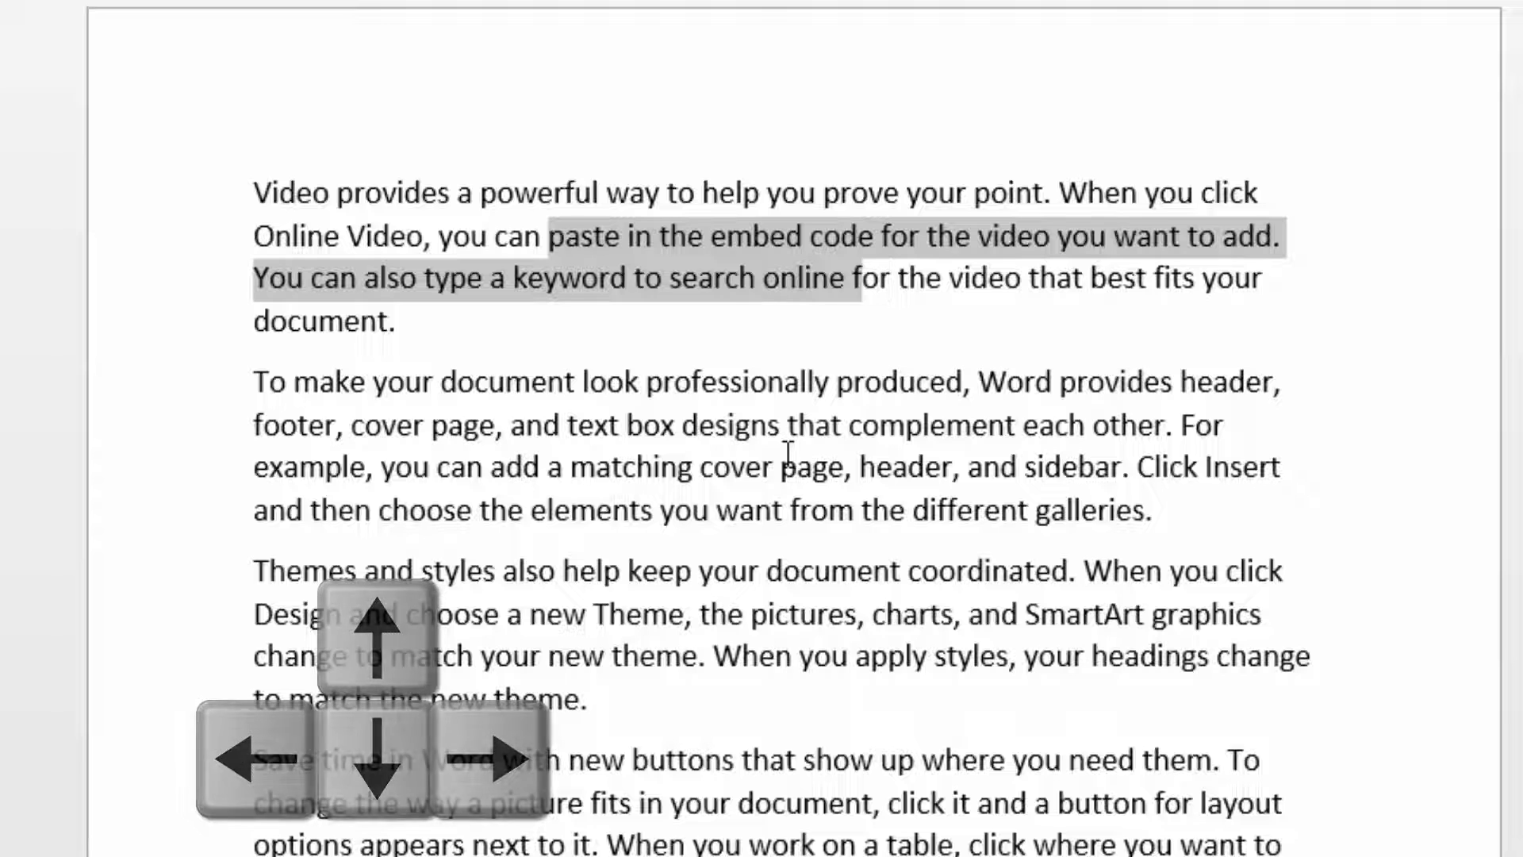
{"action": "key", "text": "Left"}
{"action": "key", "text": "Left"}
{"action": "key", "text": "Left"}
{"action": "key", "text": "Left"}
{"action": "key", "text": "Left"}
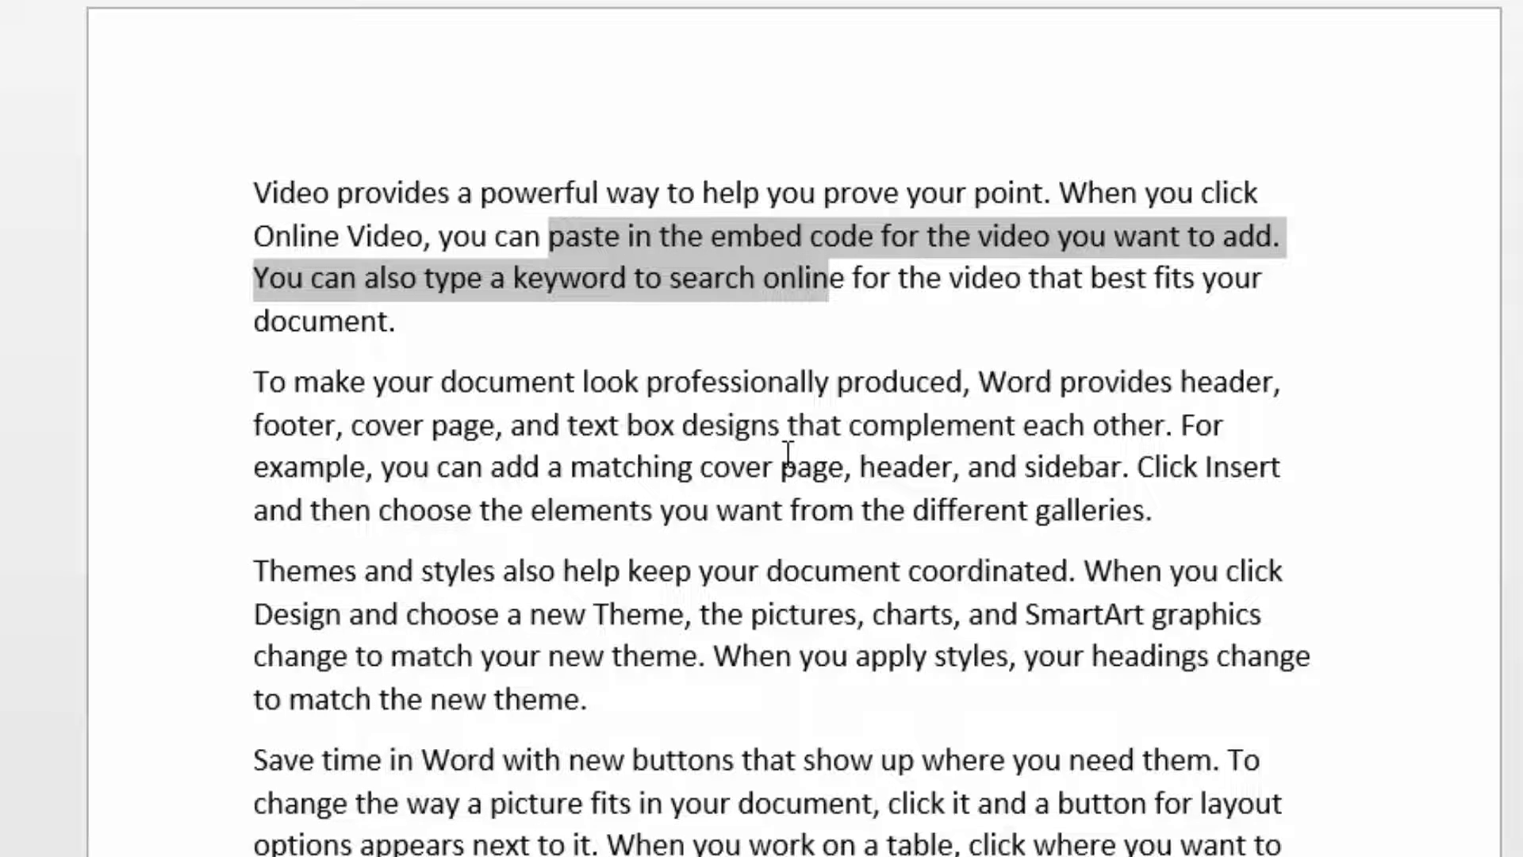
Extend the selection to the end of the first paragraph, and clear the selection
{"action": "left_click", "coordinate": [847, 302]}
{"action": "left_click", "coordinate": [815, 320]}
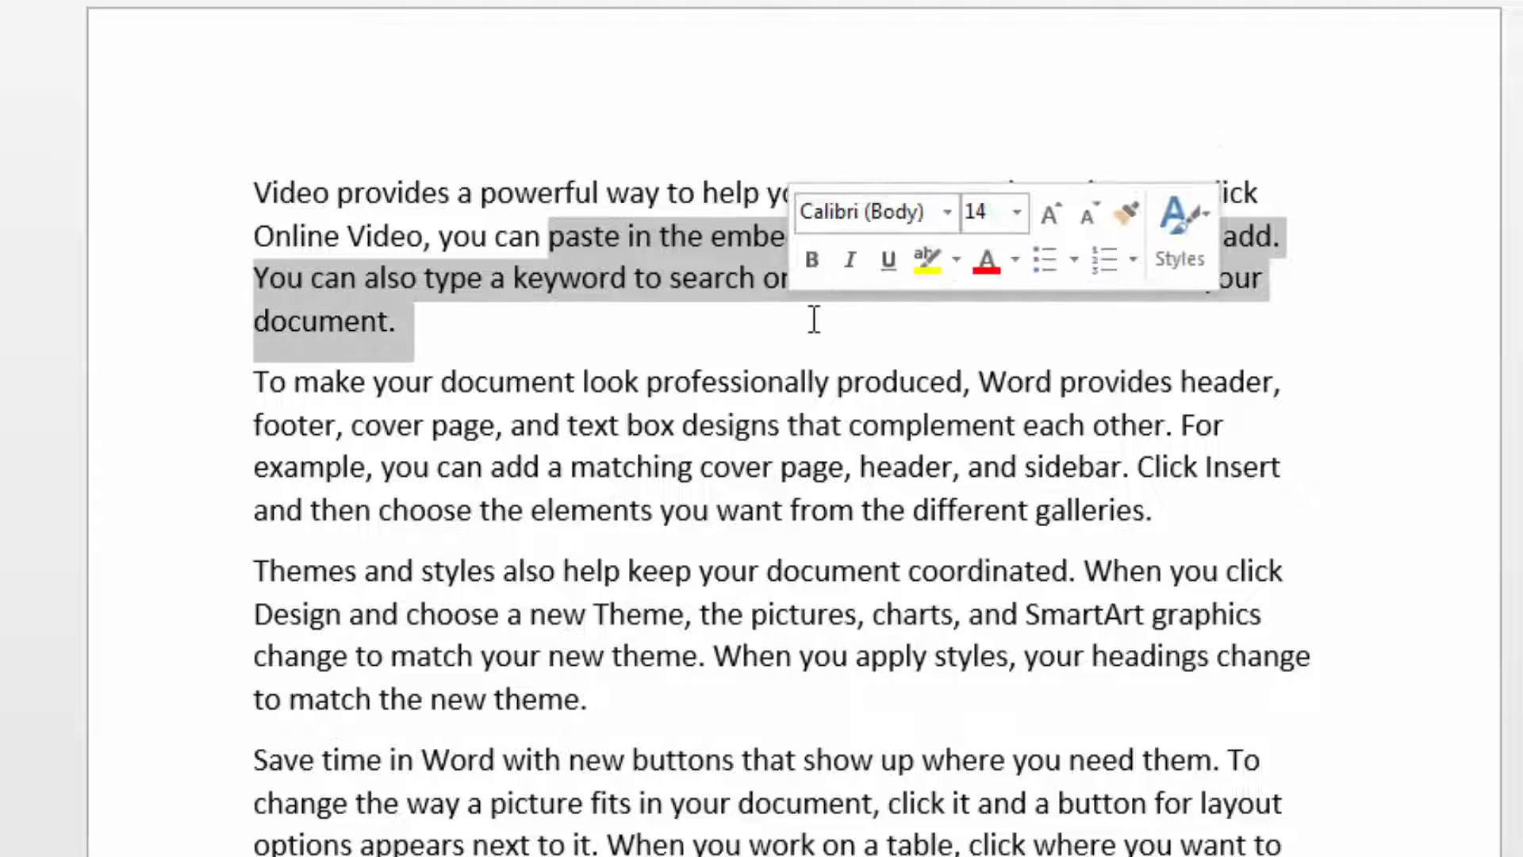
{"action": "left_click", "coordinate": [757, 289]}
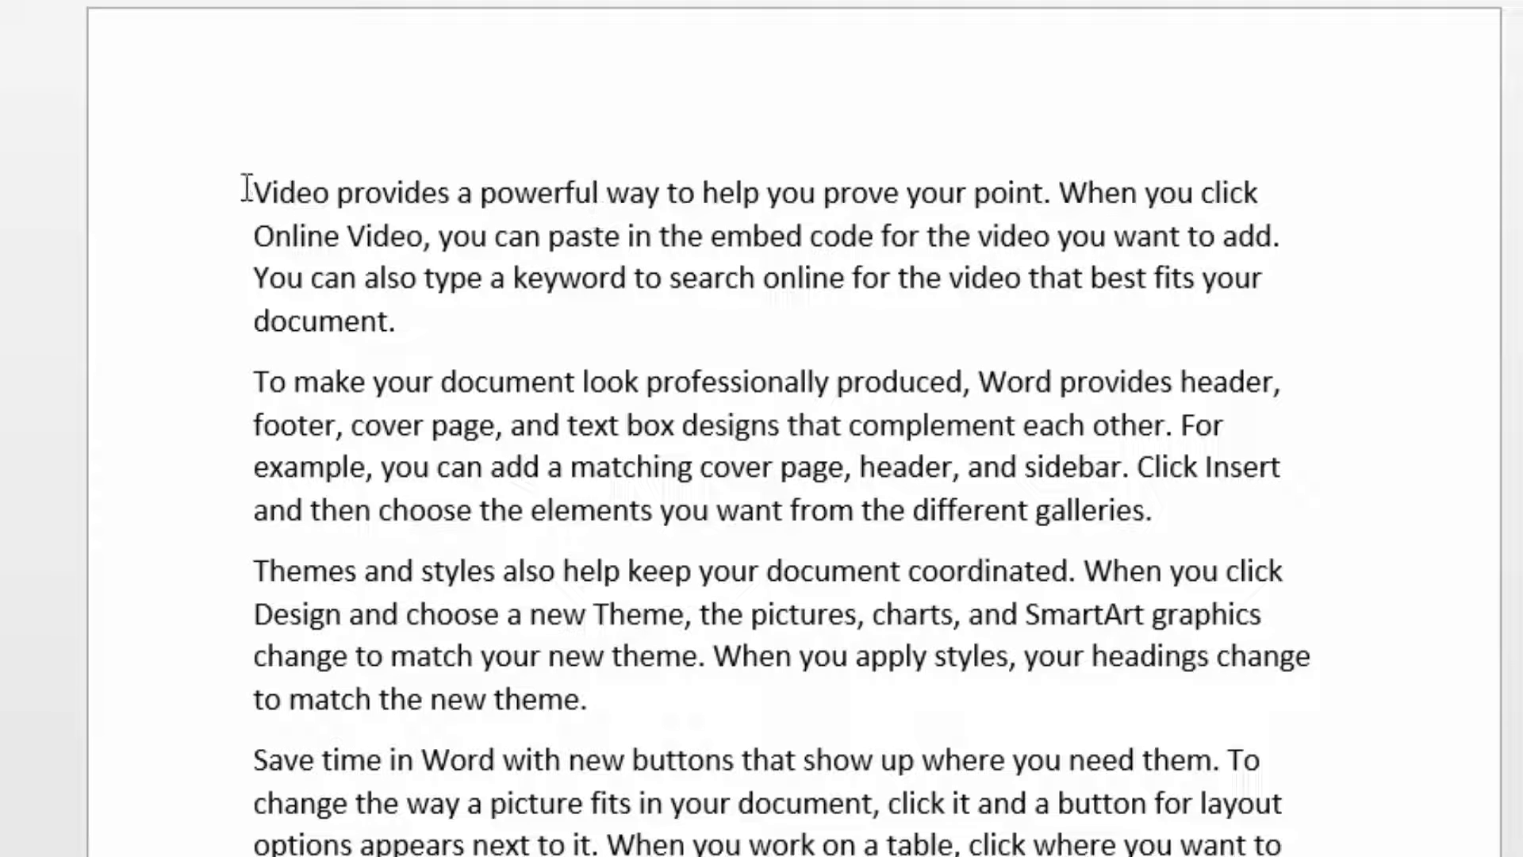
Select the entire first paragraph and increase its font size repeatedly, one point at a time
{"action": "left_click_drag", "start_coordinate": [252, 192], "coordinate": [416, 321]}
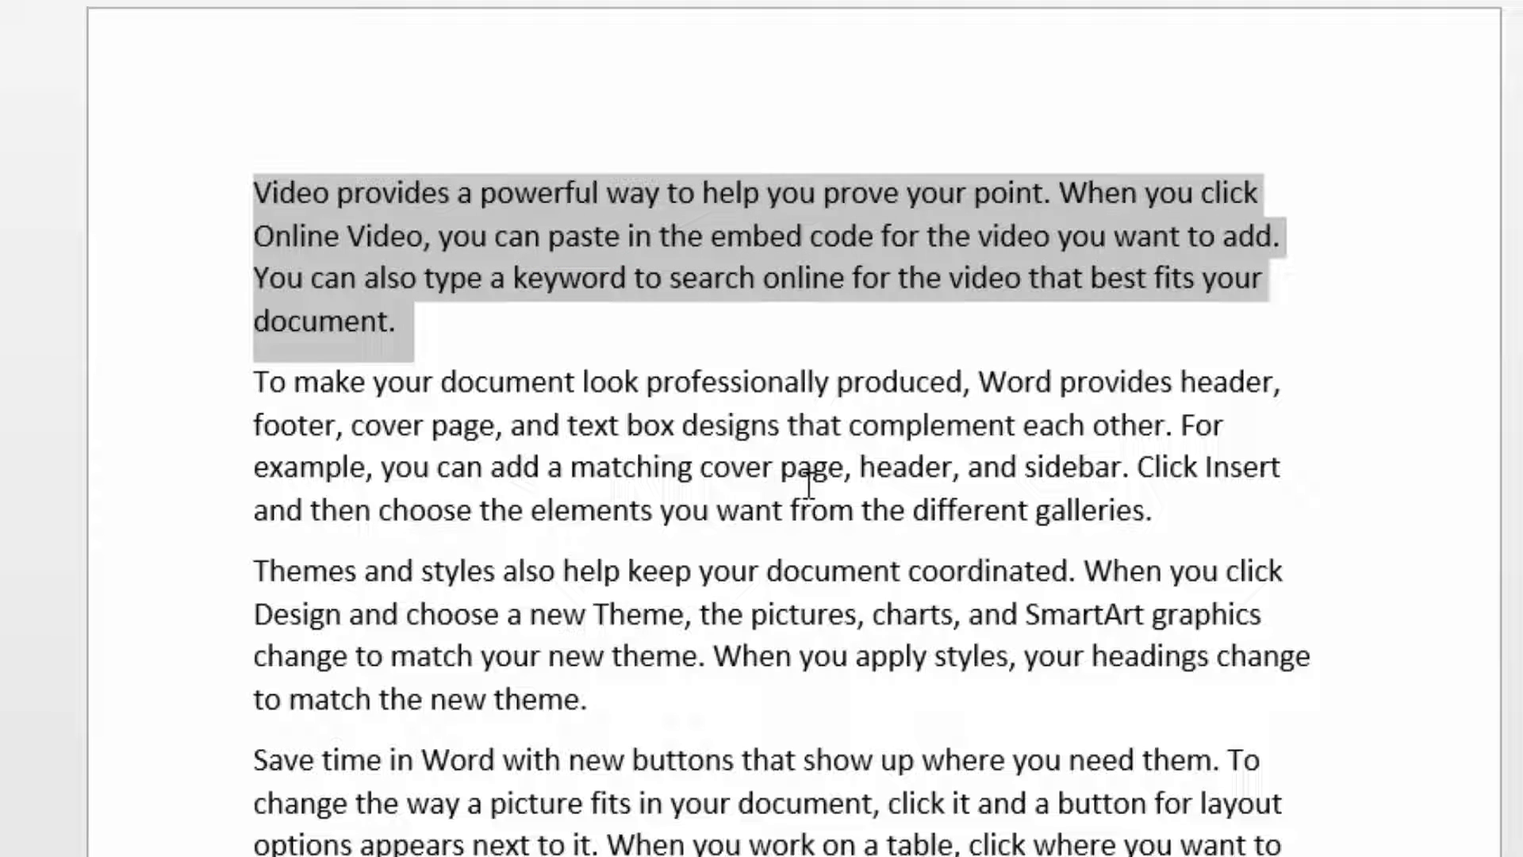
{"action": "key", "text": "ctrl+bracketright"}
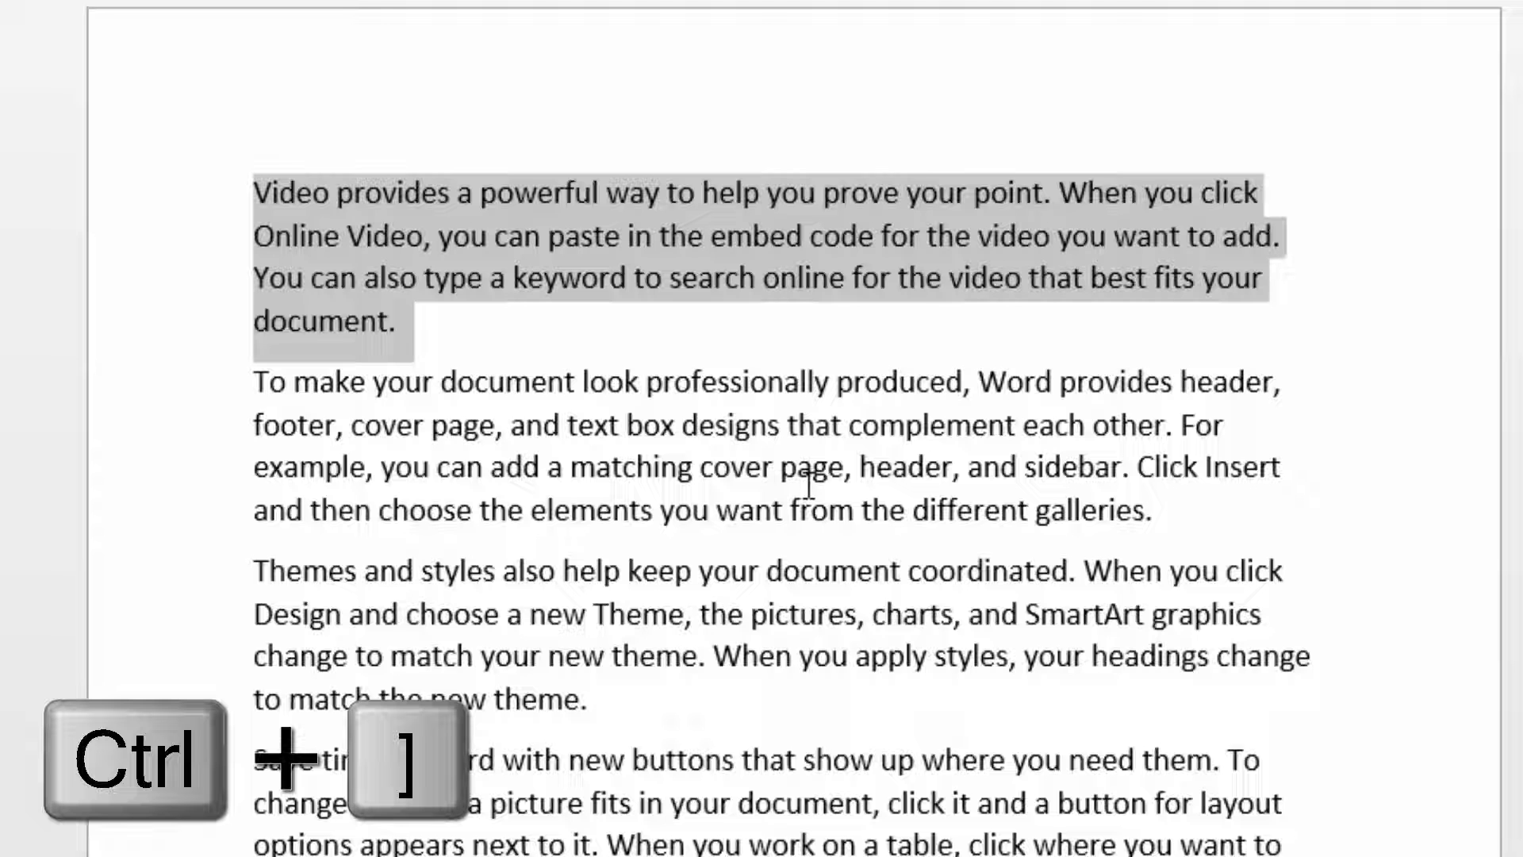
{"action": "key", "text": "ctrl+bracketright"}
{"action": "key", "text": "ctrl+bracketright"}
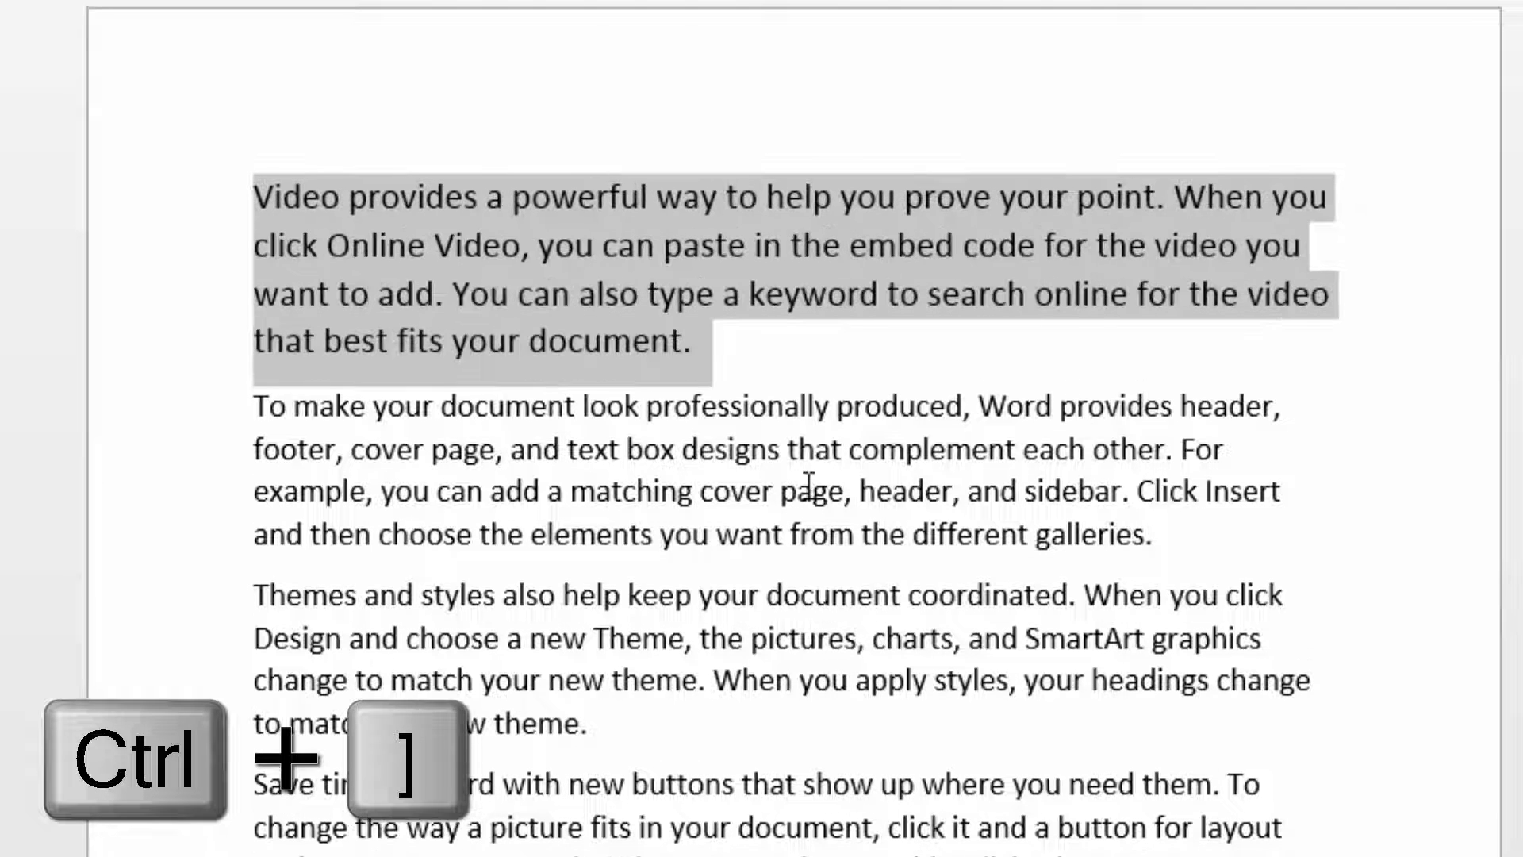
{"action": "key", "text": "ctrl+bracketright"}
{"action": "key", "text": "ctrl+bracketright"}
{"action": "key", "text": "ctrl+bracketright"}
{"action": "key", "text": "ctrl+bracketright"}
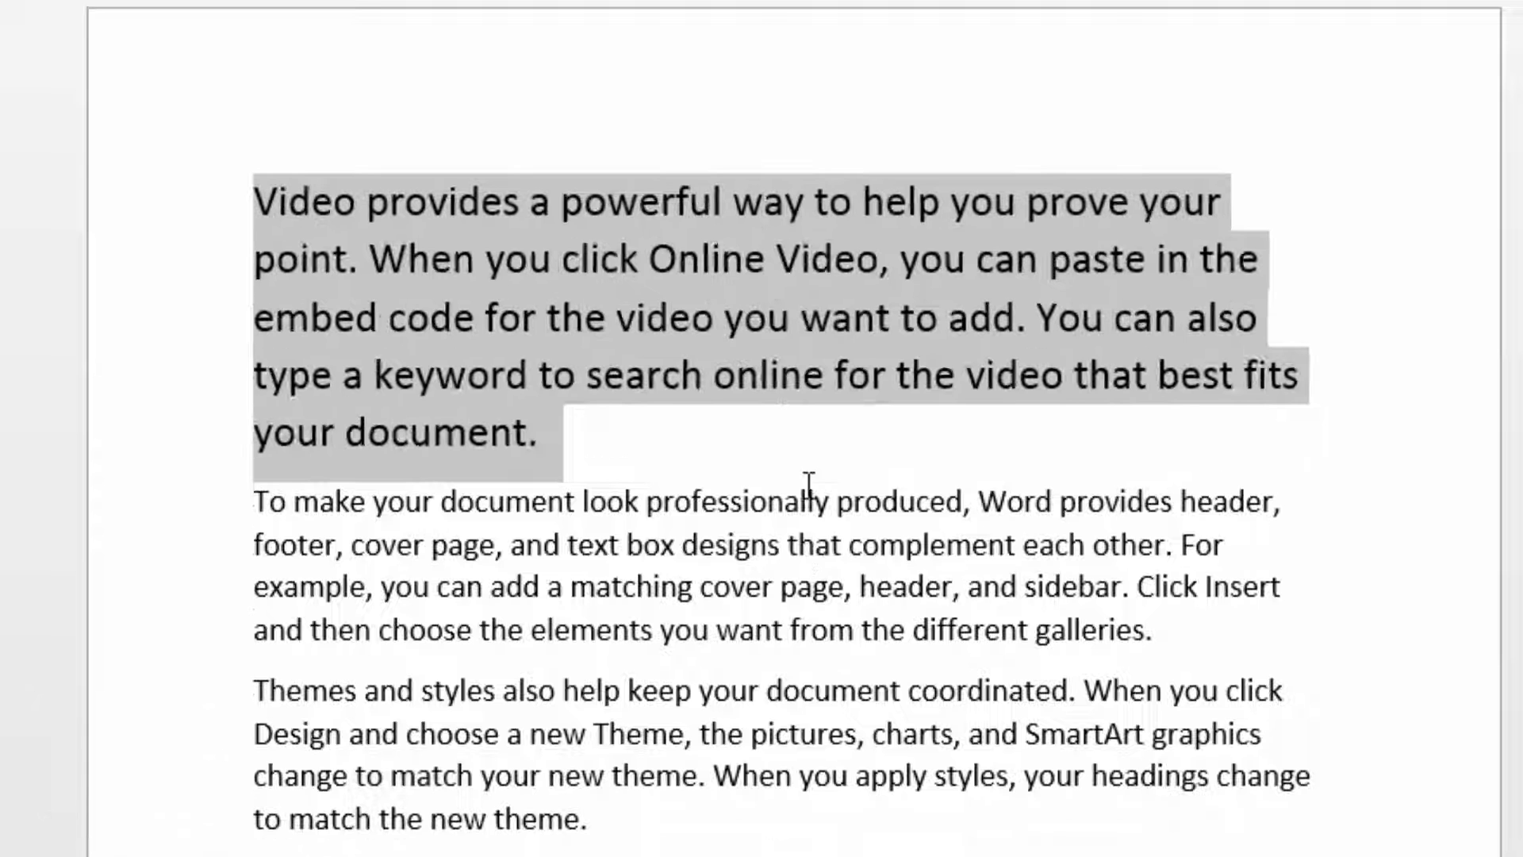
{"action": "key", "text": "ctrl+bracketright"}
Decrease the selected first paragraph's font size repeatedly, one point at a time
{"action": "key", "text": "ctrl+bracketleft"}
{"action": "key", "text": "ctrl+bracketleft"}
{"action": "key", "text": "ctrl+bracketleft"}
{"action": "key", "text": "ctrl+bracketleft"}
{"action": "key", "text": "ctrl+bracketleft"}
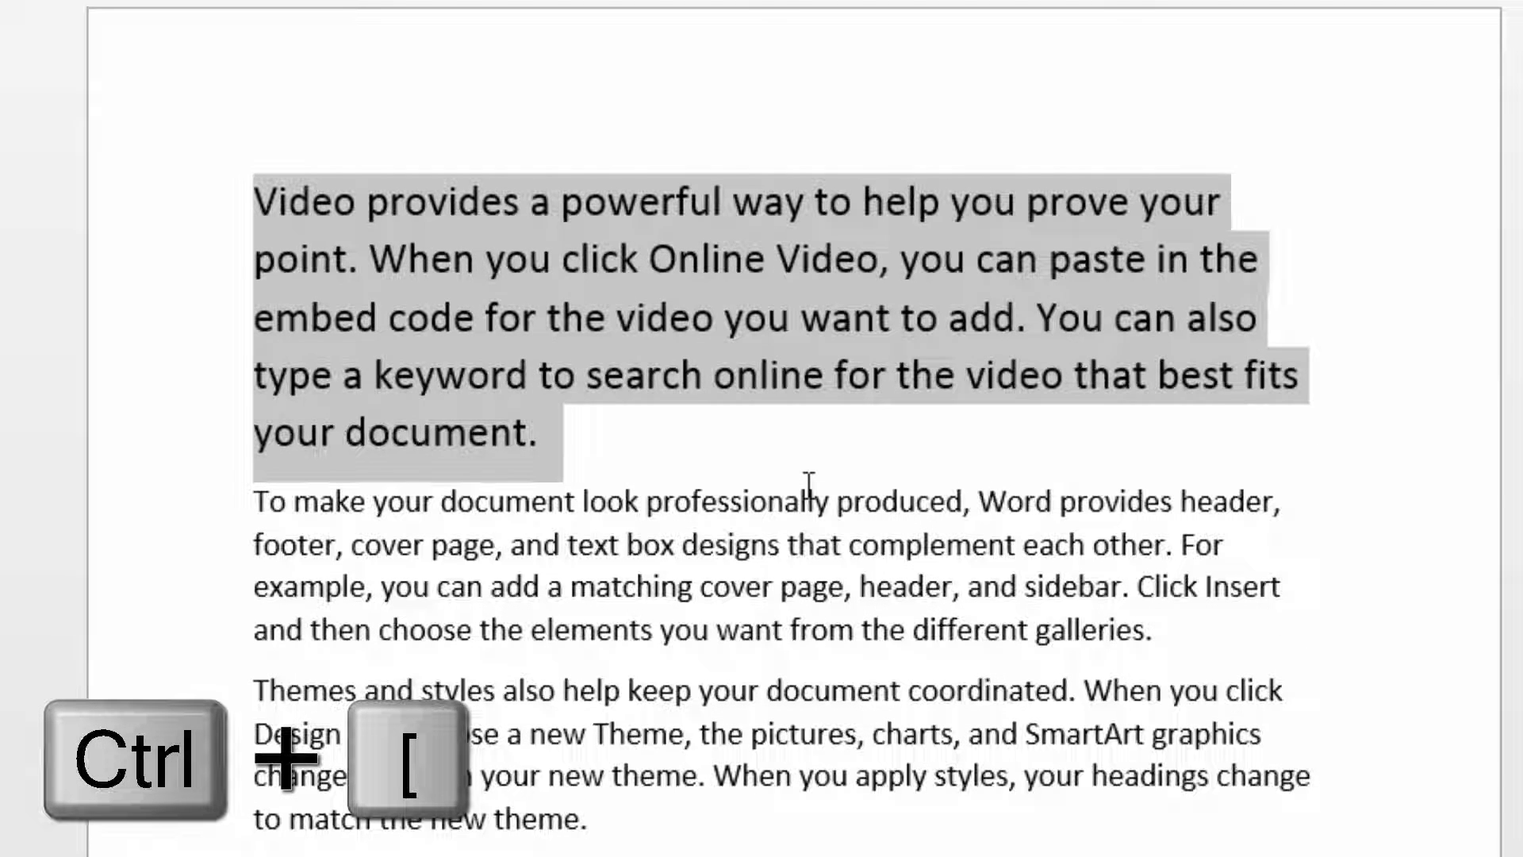
{"action": "key", "text": "ctrl+bracketleft"}
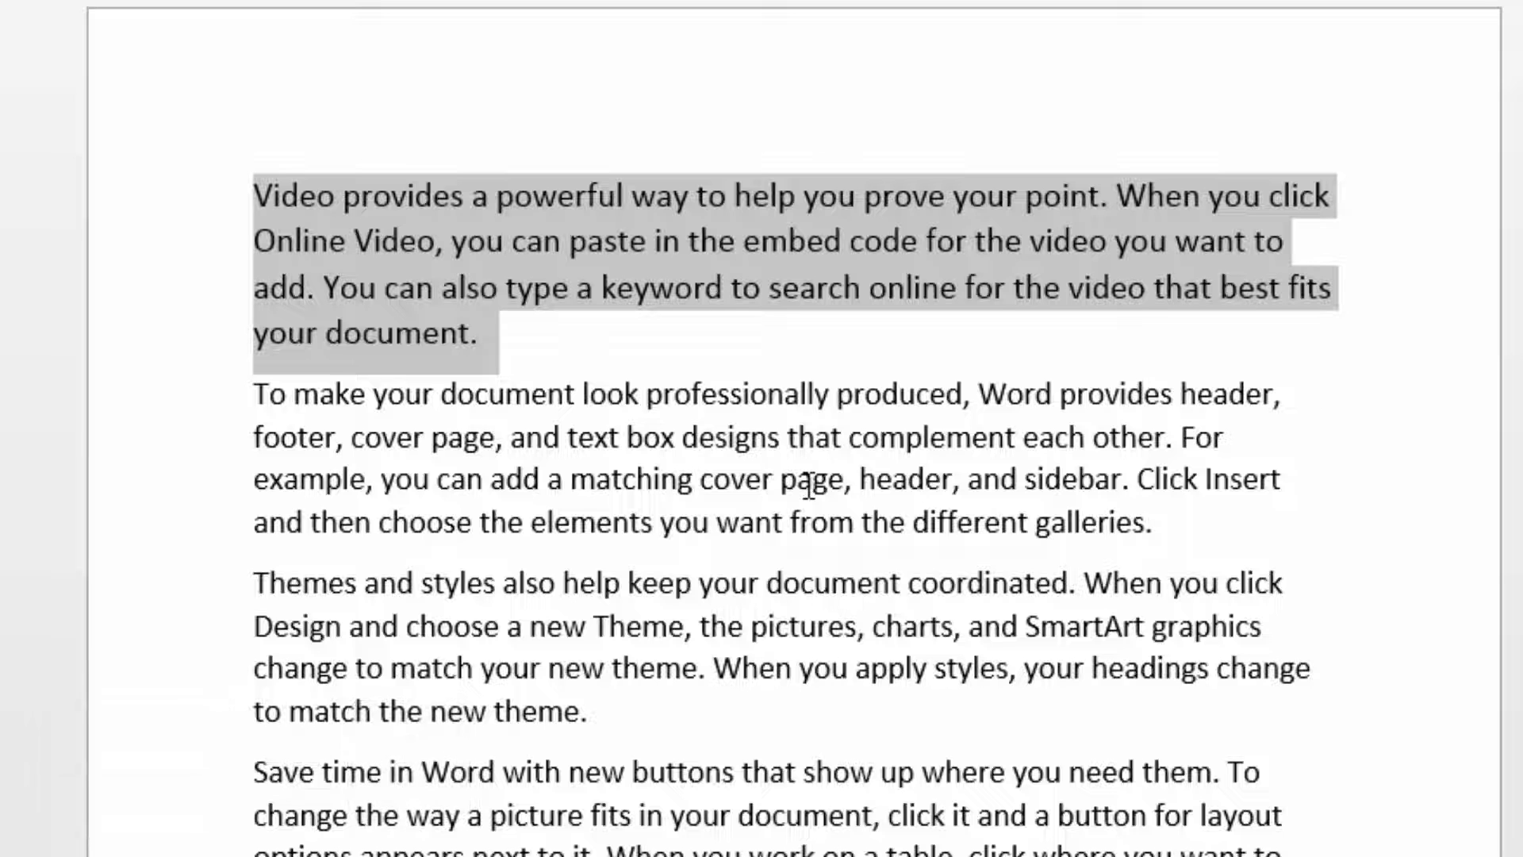
Enlarge the selected first paragraph several times, stepping through the preset font sizes
{"action": "key", "text": "ctrl+shift+greater"}
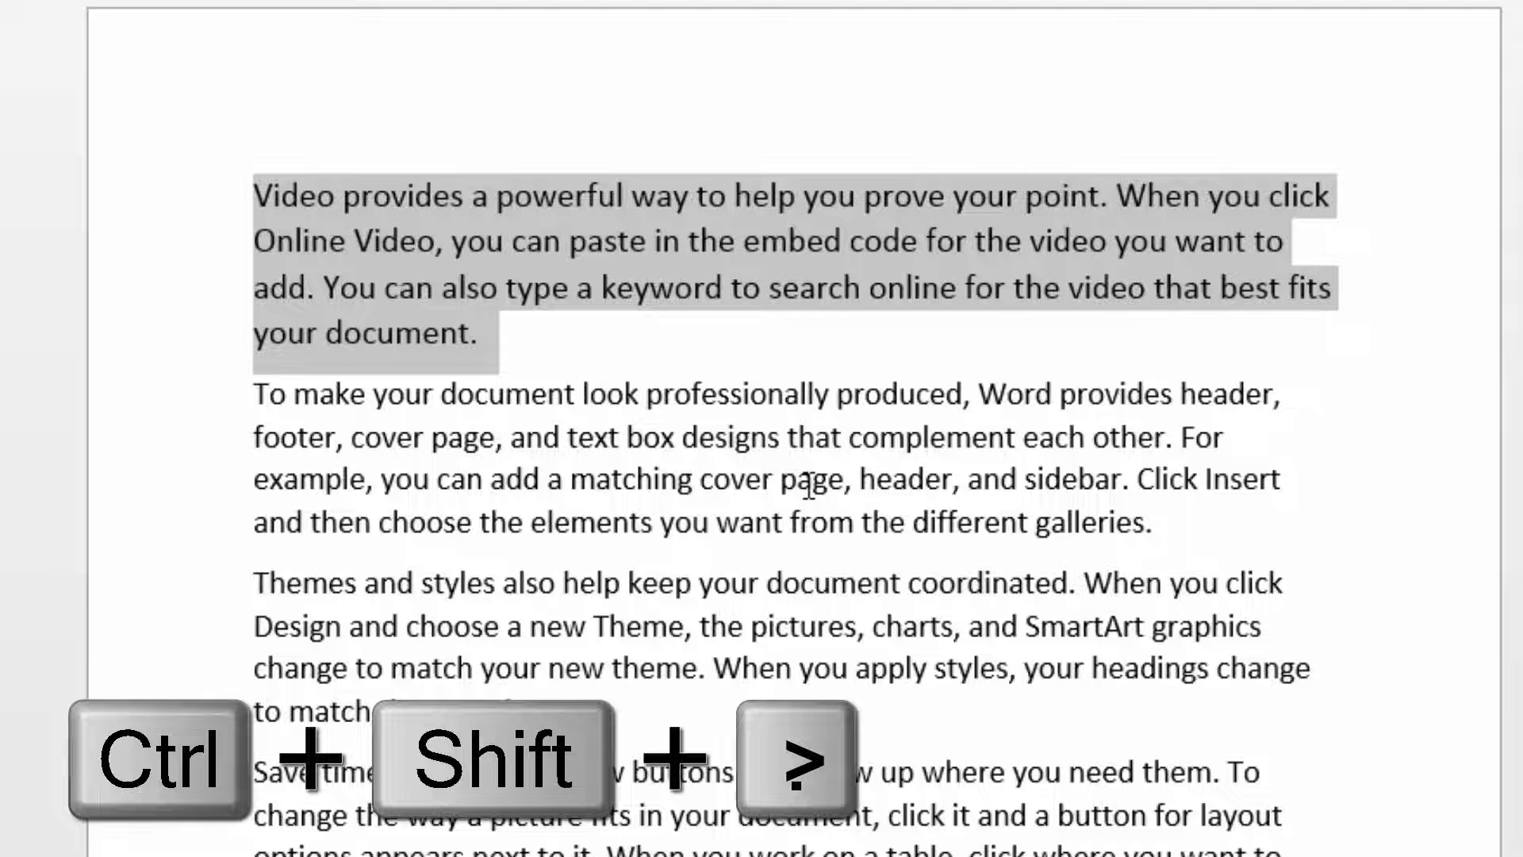
{"action": "key", "text": "ctrl+shift+greater"}
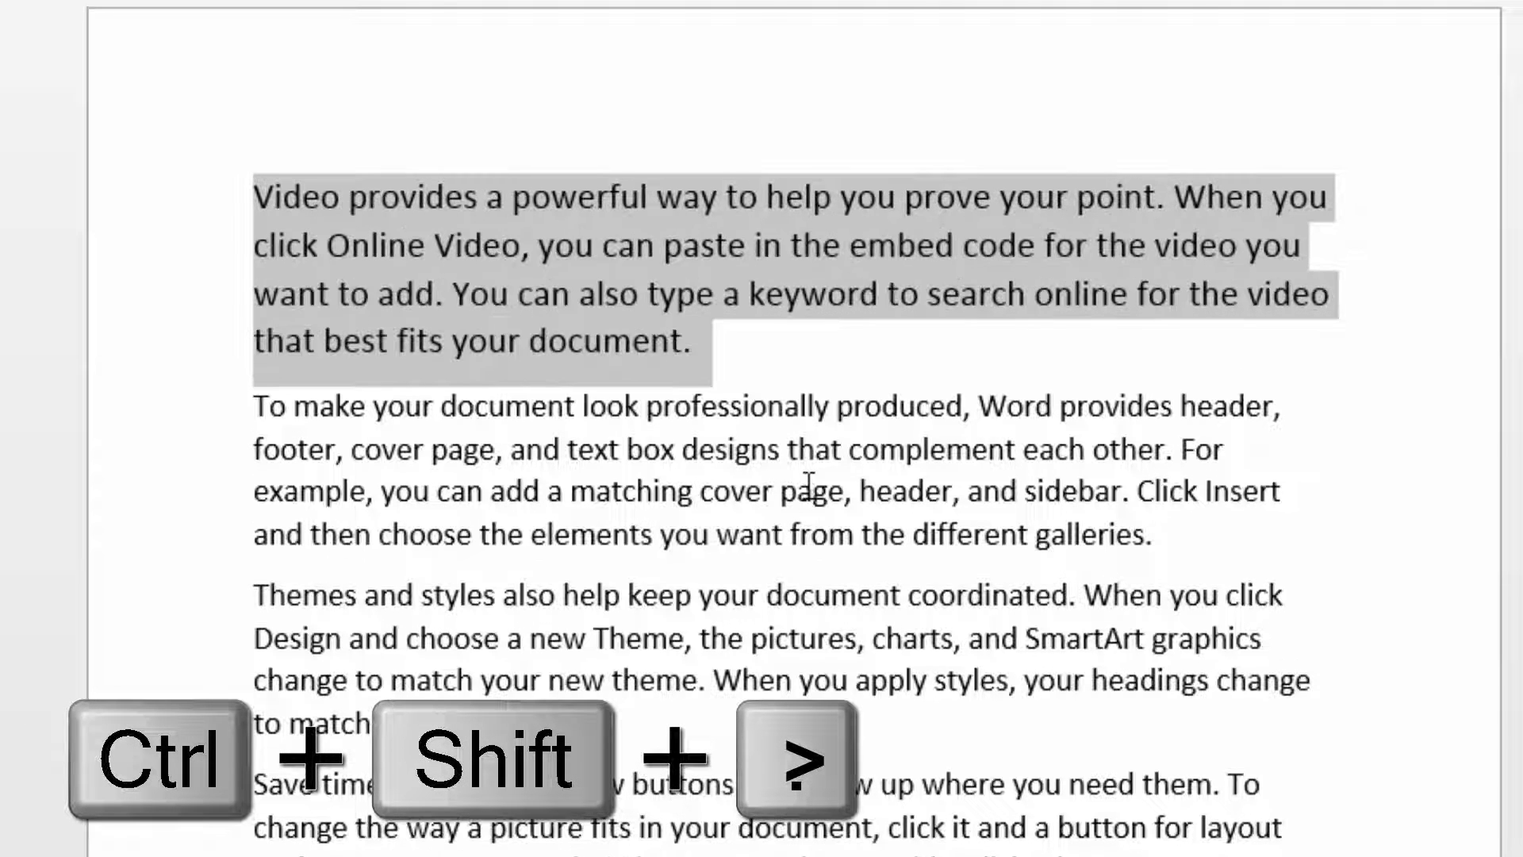
{"action": "key", "text": "ctrl+shift+greater"}
{"action": "key", "text": "ctrl+shift+greater"}
{"action": "key", "text": "ctrl+shift+greater"}
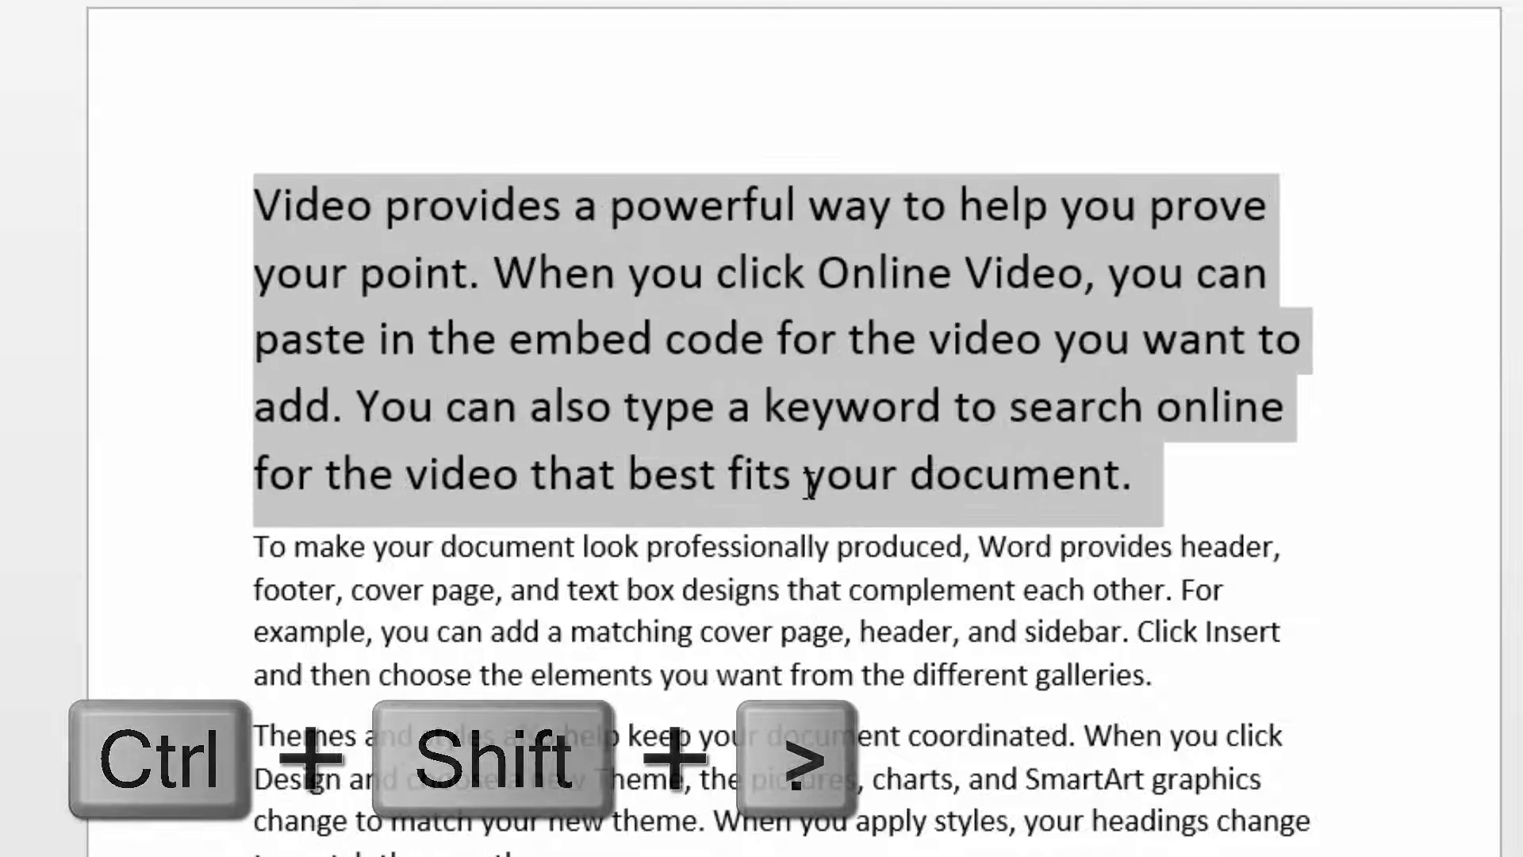
Shrink the selected first paragraph through the preset font sizes down to 14 points
{"action": "key", "text": "ctrl+shift+less"}
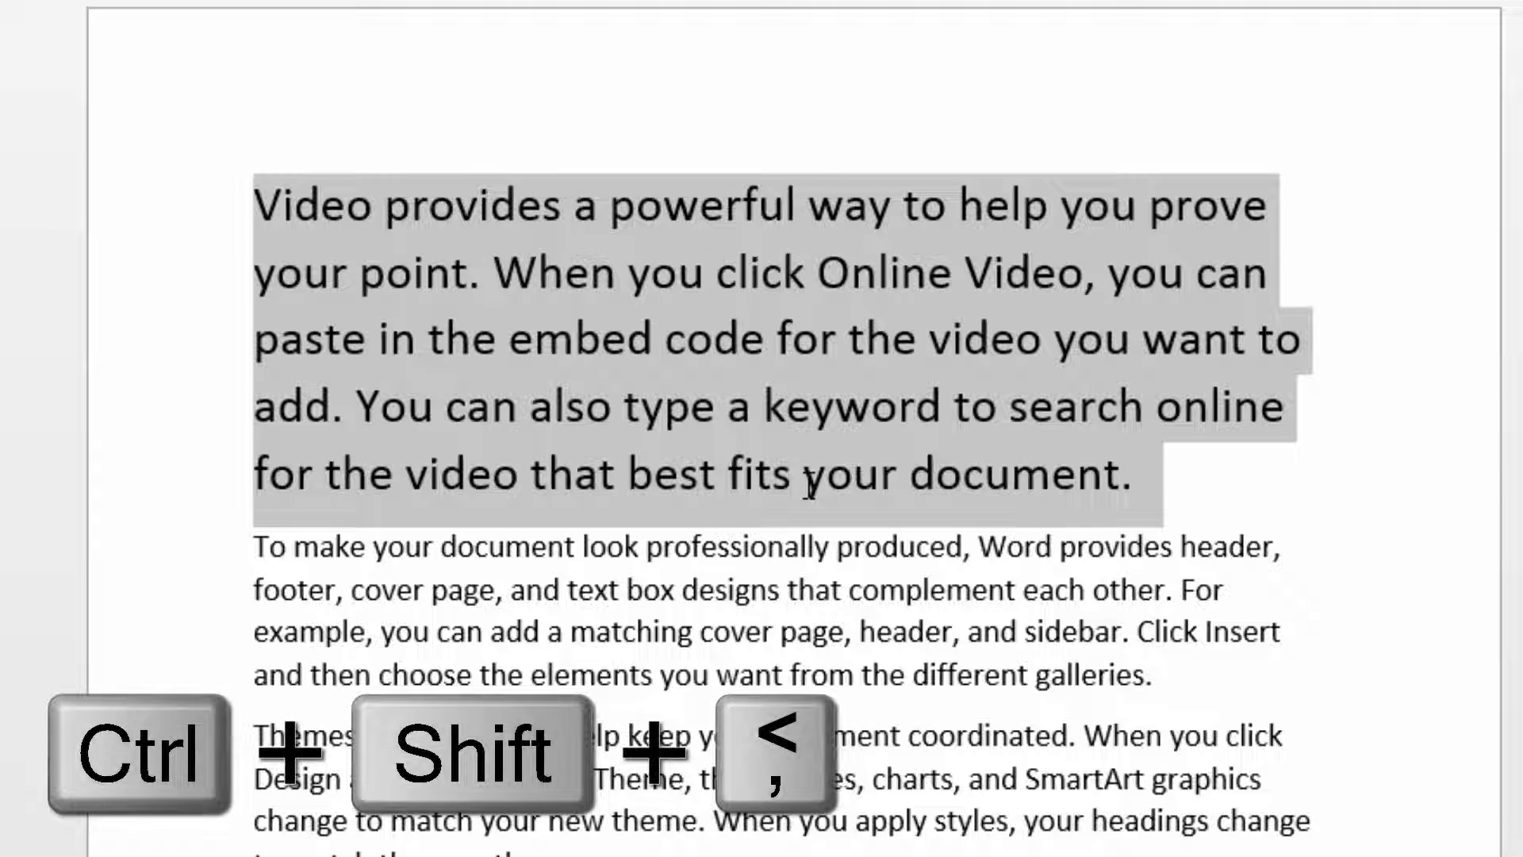
{"action": "key", "text": "ctrl+shift+less"}
{"action": "key", "text": "ctrl+shift+less"}
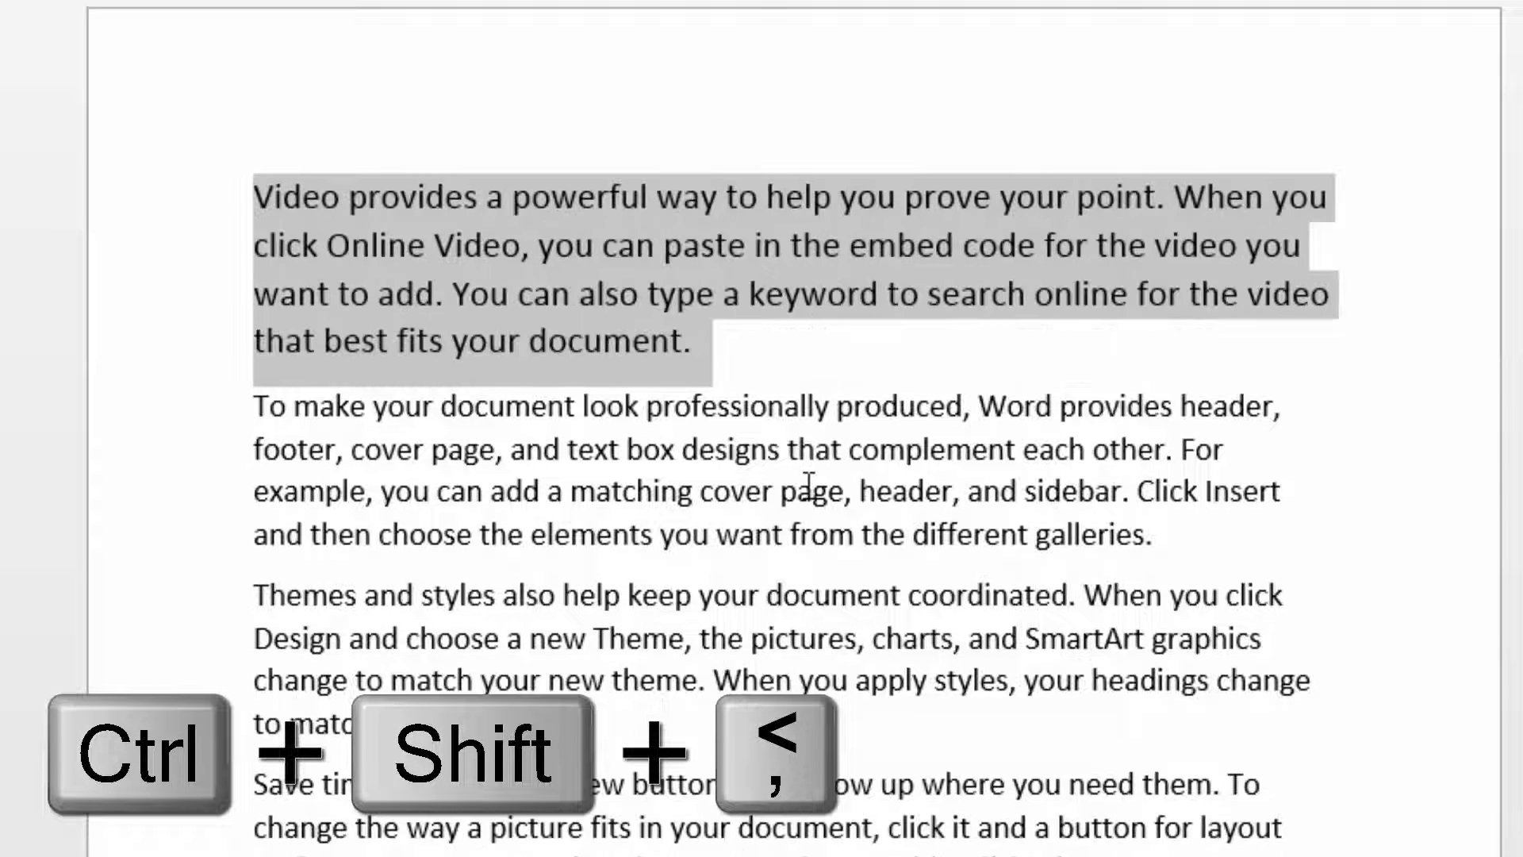
{"action": "key", "text": "ctrl+shift+less"}
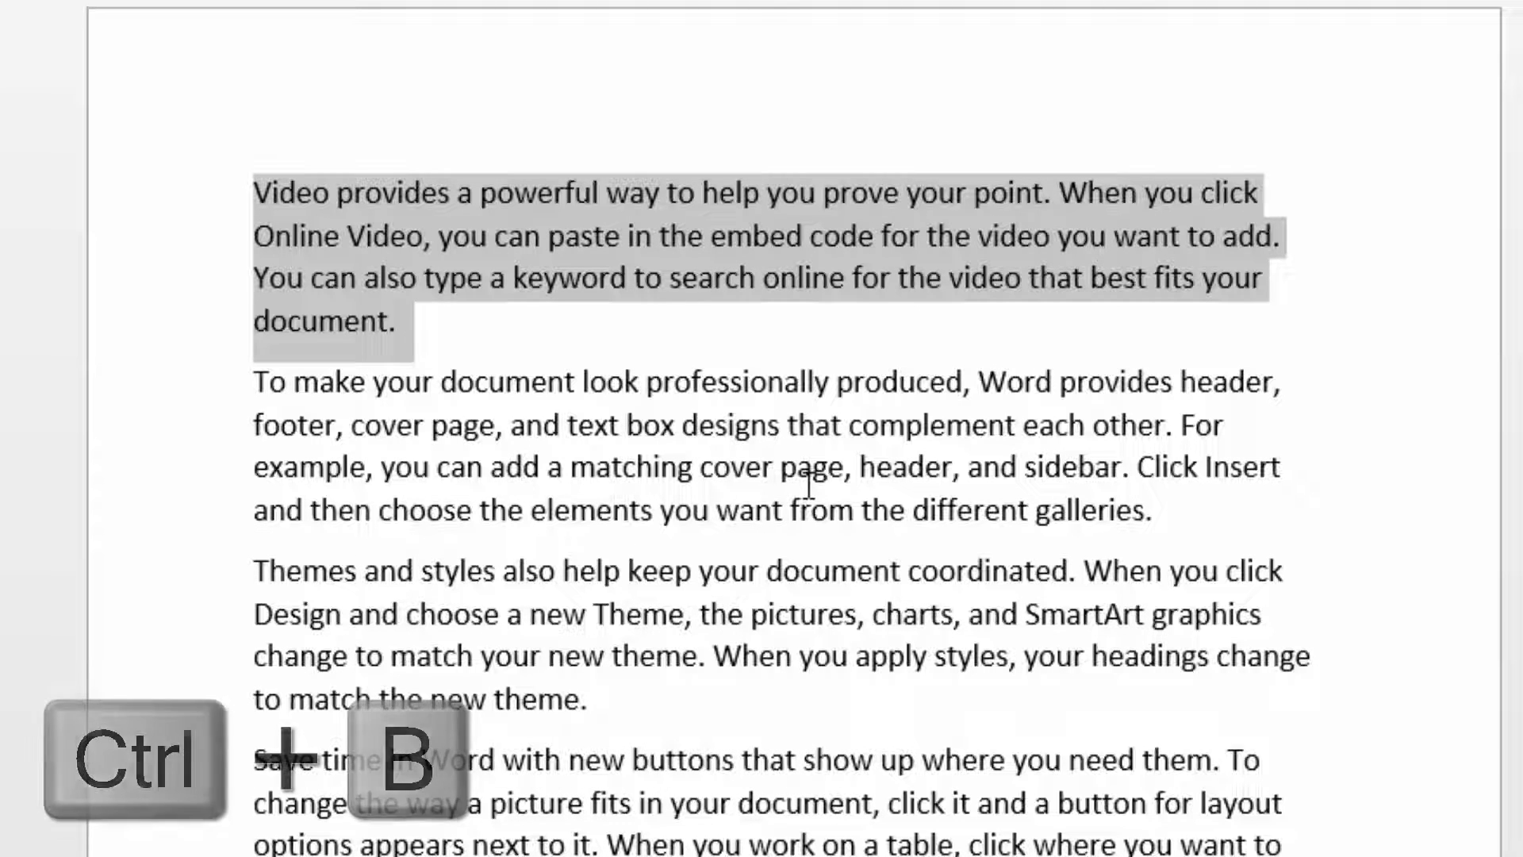
Make the first paragraph bold, remove the bold formatting again, and clear the selection
{"action": "key", "text": "ctrl+b"}
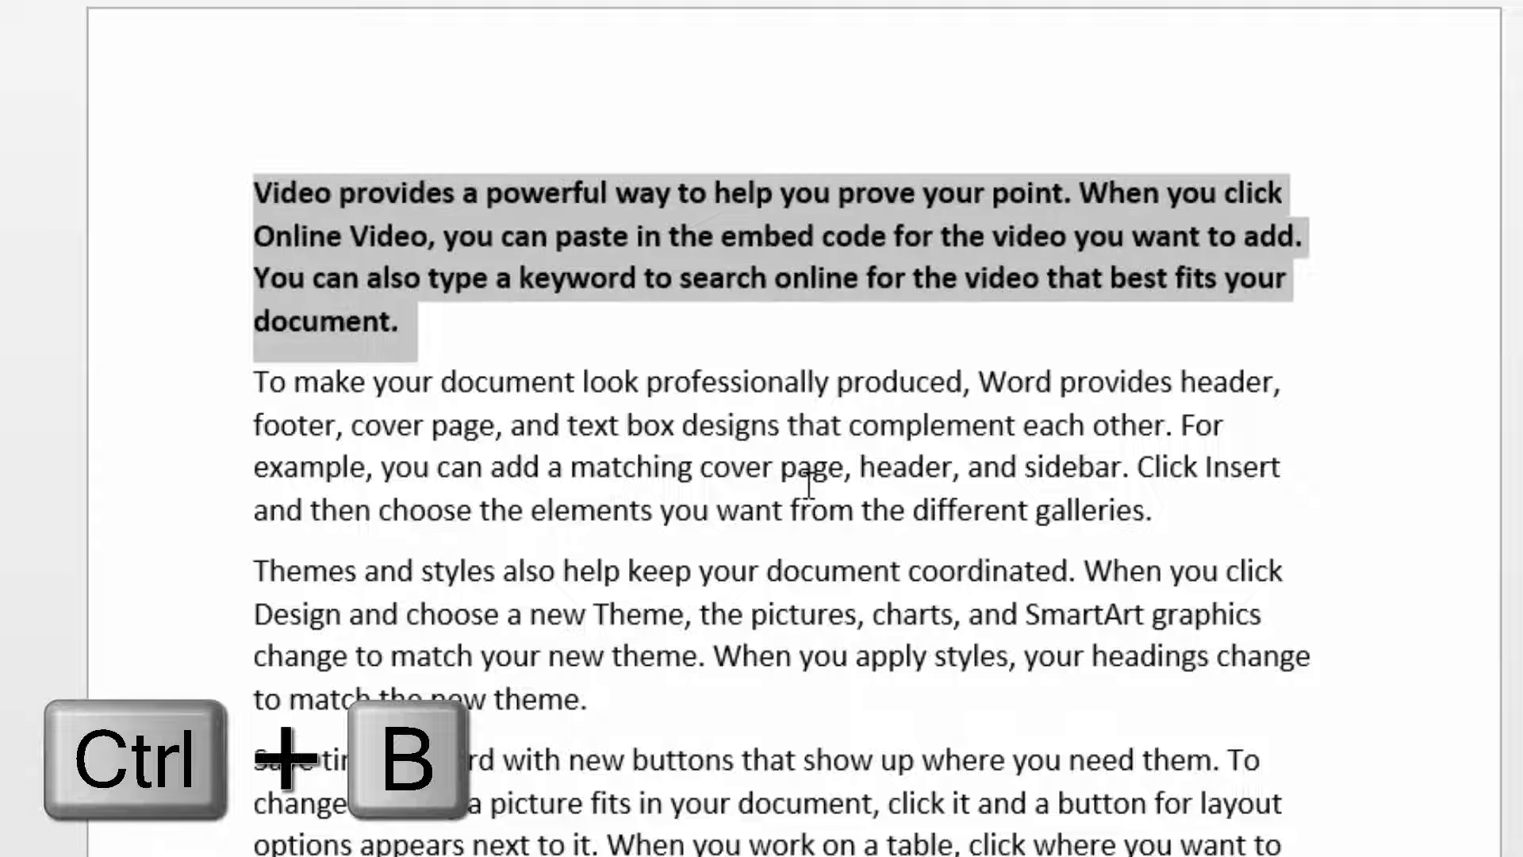
{"action": "key", "text": "ctrl+b"}
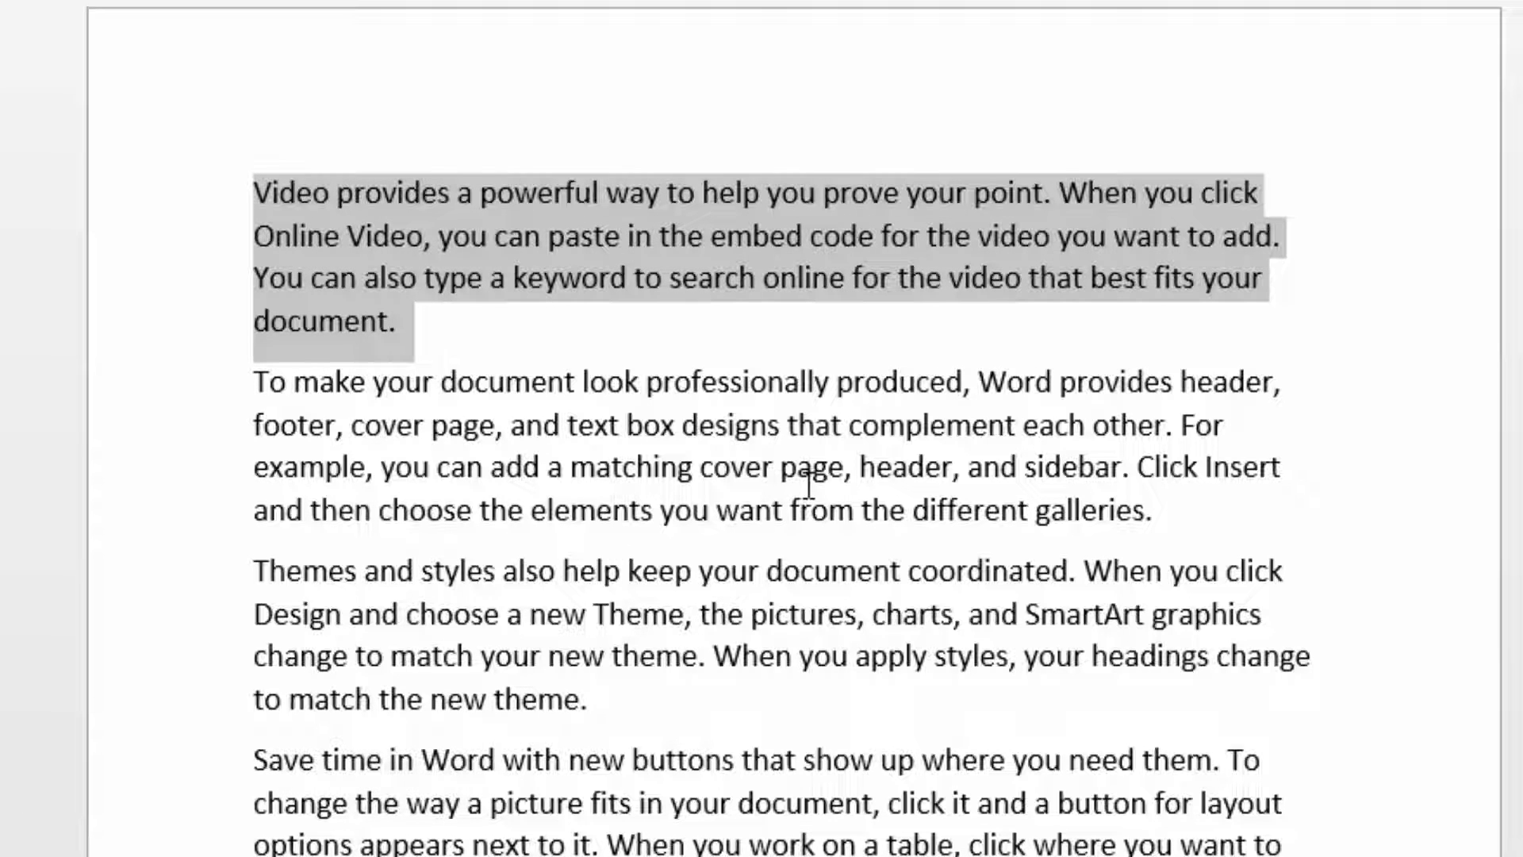
{"action": "key", "text": "ctrl+c"}
{"action": "left_click", "coordinate": [326, 313]}
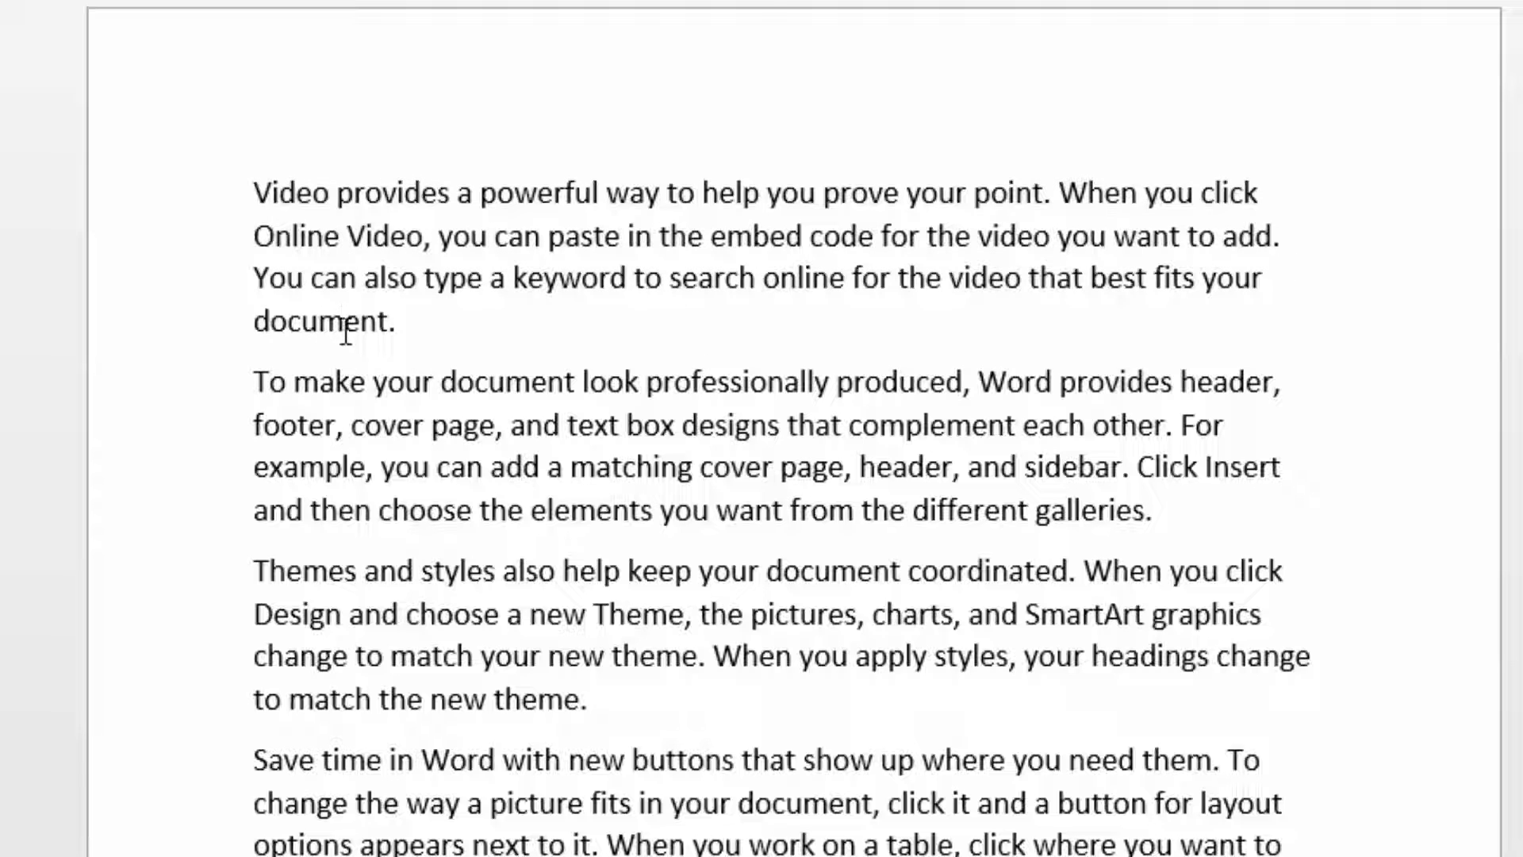
Copy the word "document" from the end of the first paragraph to just before "look" in the second paragraph
{"action": "double_click", "coordinate": [345, 325]}
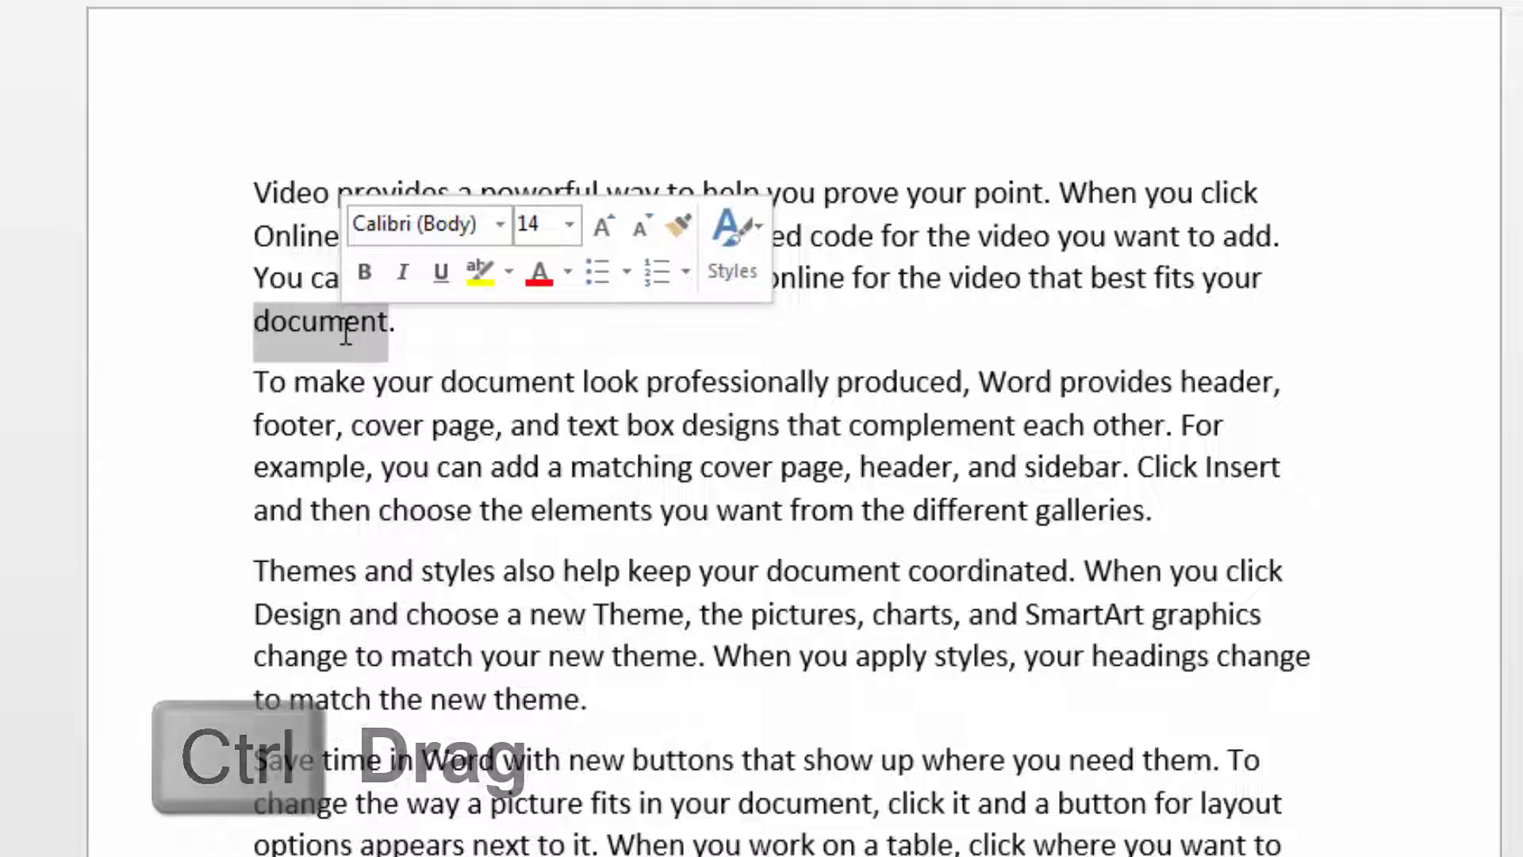
{"action": "left_click_drag", "start_coordinate": [341, 331], "coordinate": [546, 383]}
{"action": "key", "text": "ctrl"}
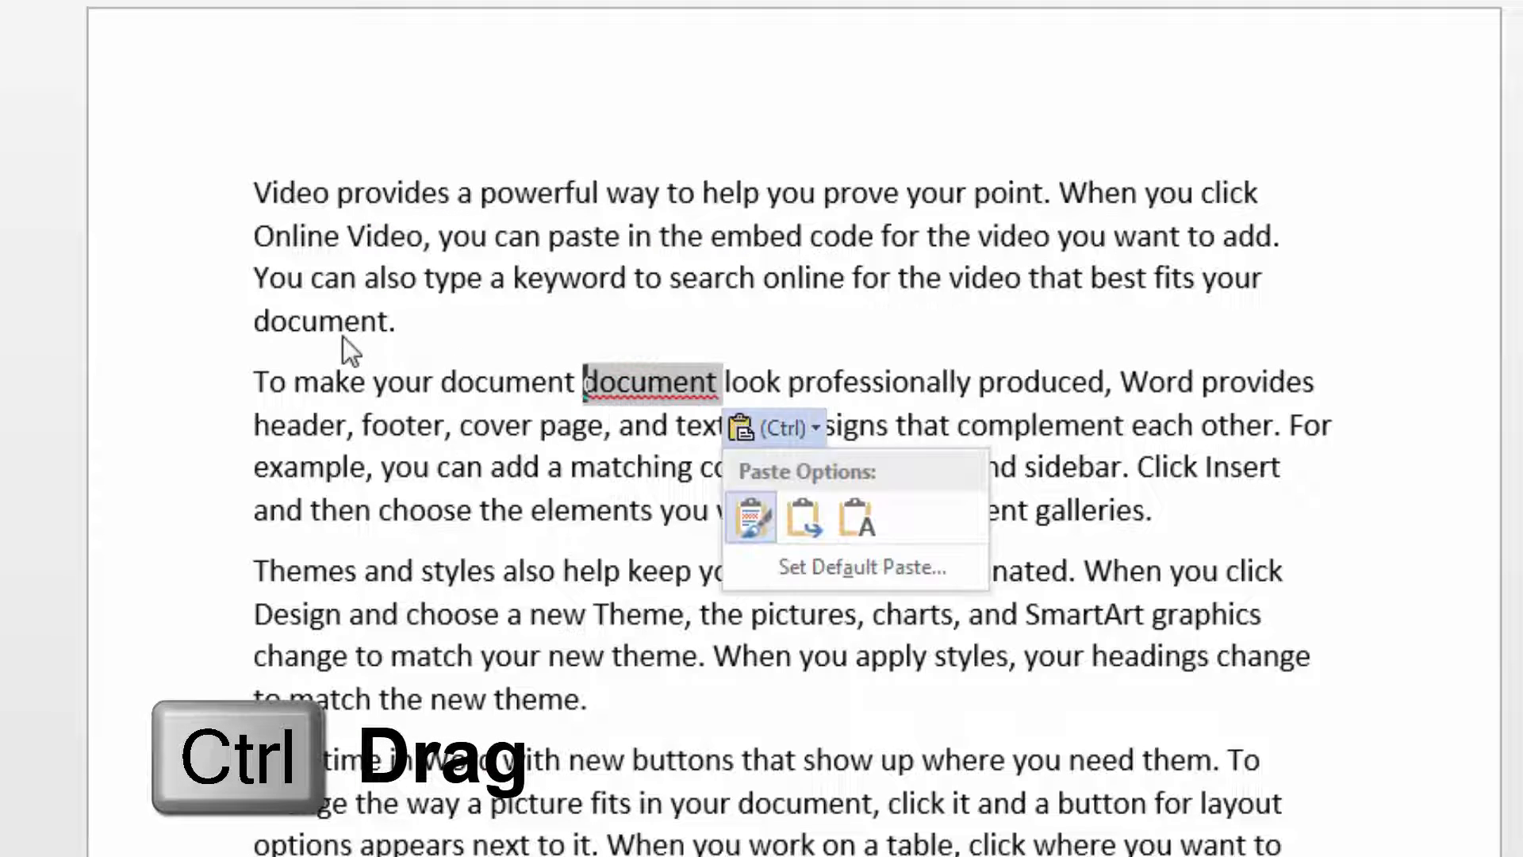
{"action": "key", "text": "Escape"}
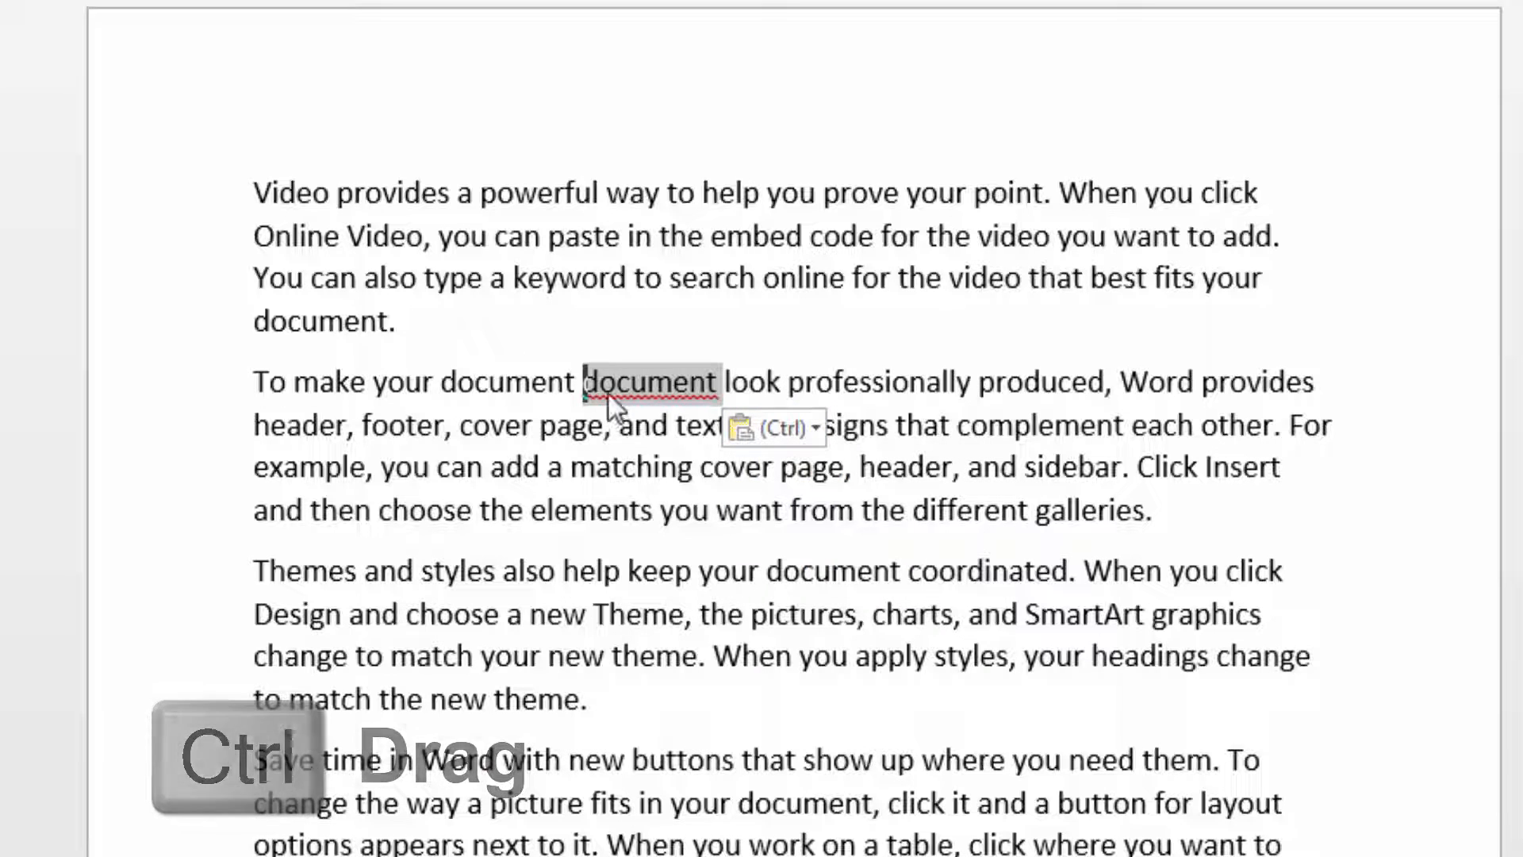
{"action": "left_click", "coordinate": [615, 387]}
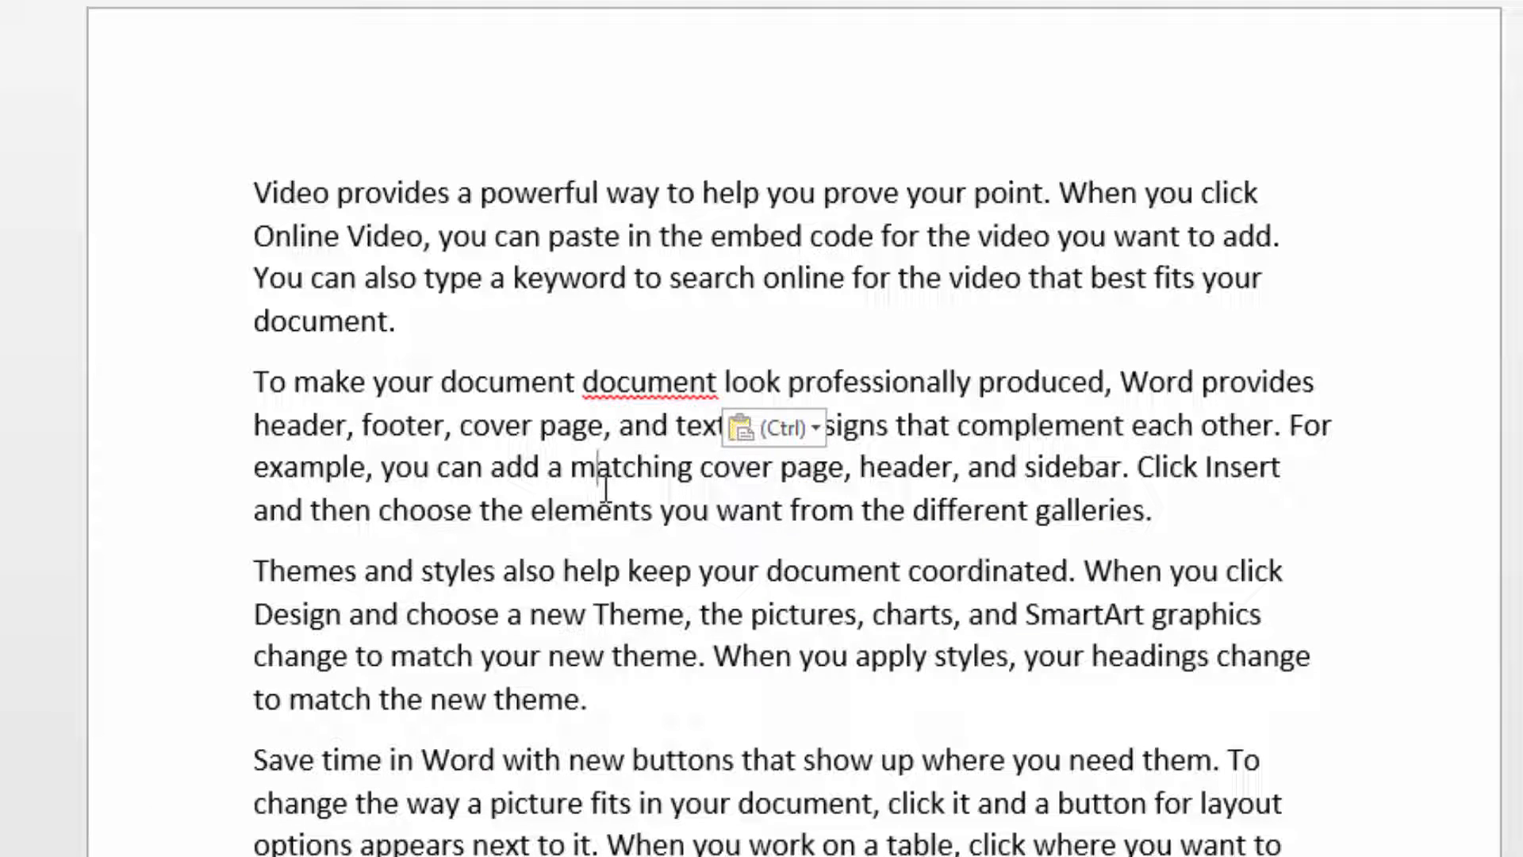
Move the word "document" from the end of the first paragraph to after "To make your" in the second paragraph
{"action": "left_click_drag", "start_coordinate": [353, 312], "coordinate": [468, 382]}
{"action": "double_click", "coordinate": [352, 313]}
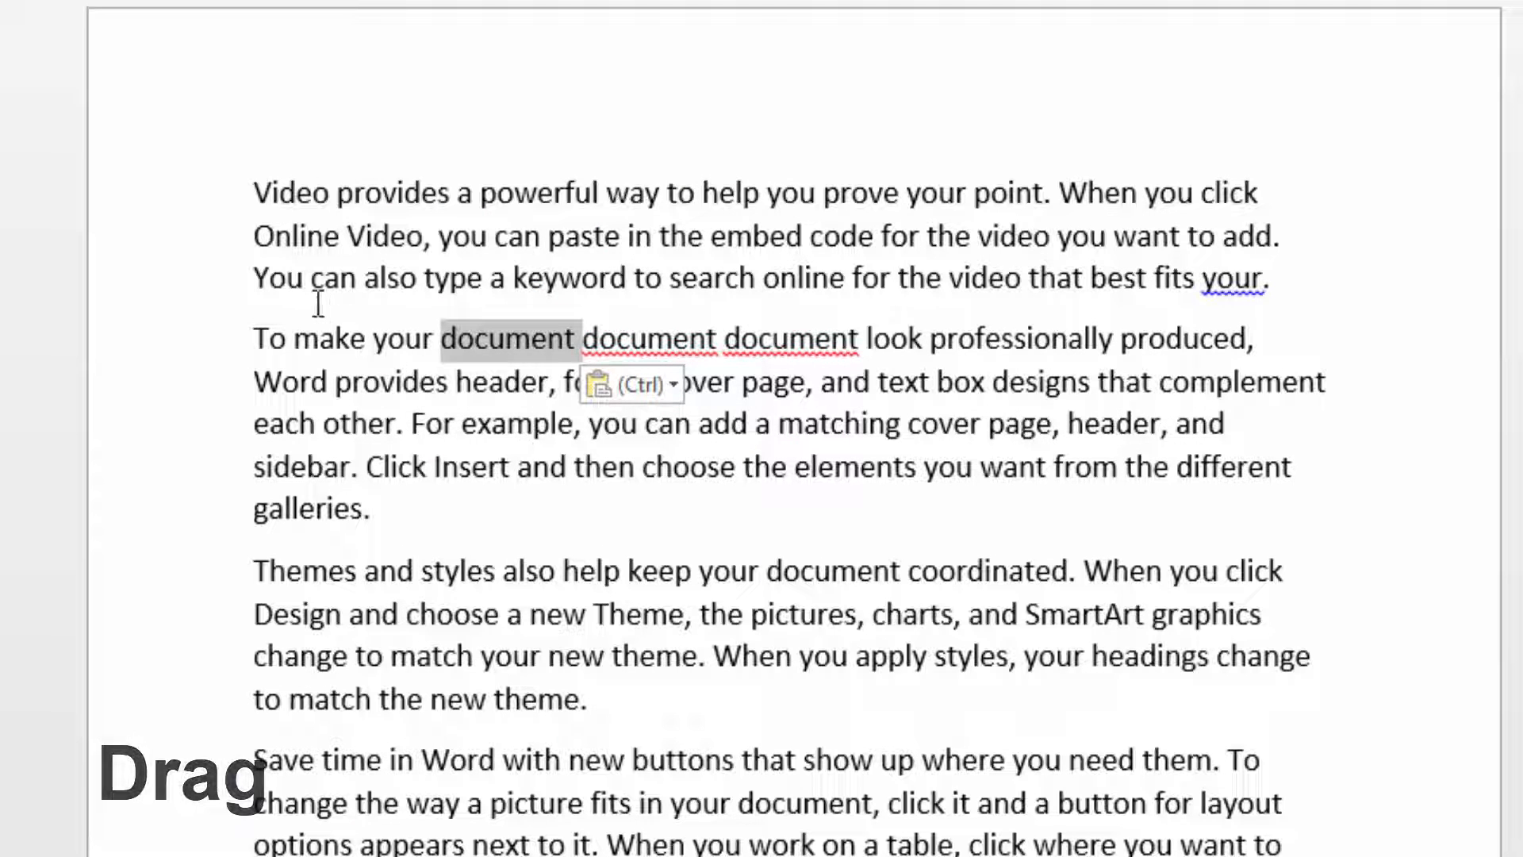
{"action": "left_click", "coordinate": [467, 417]}
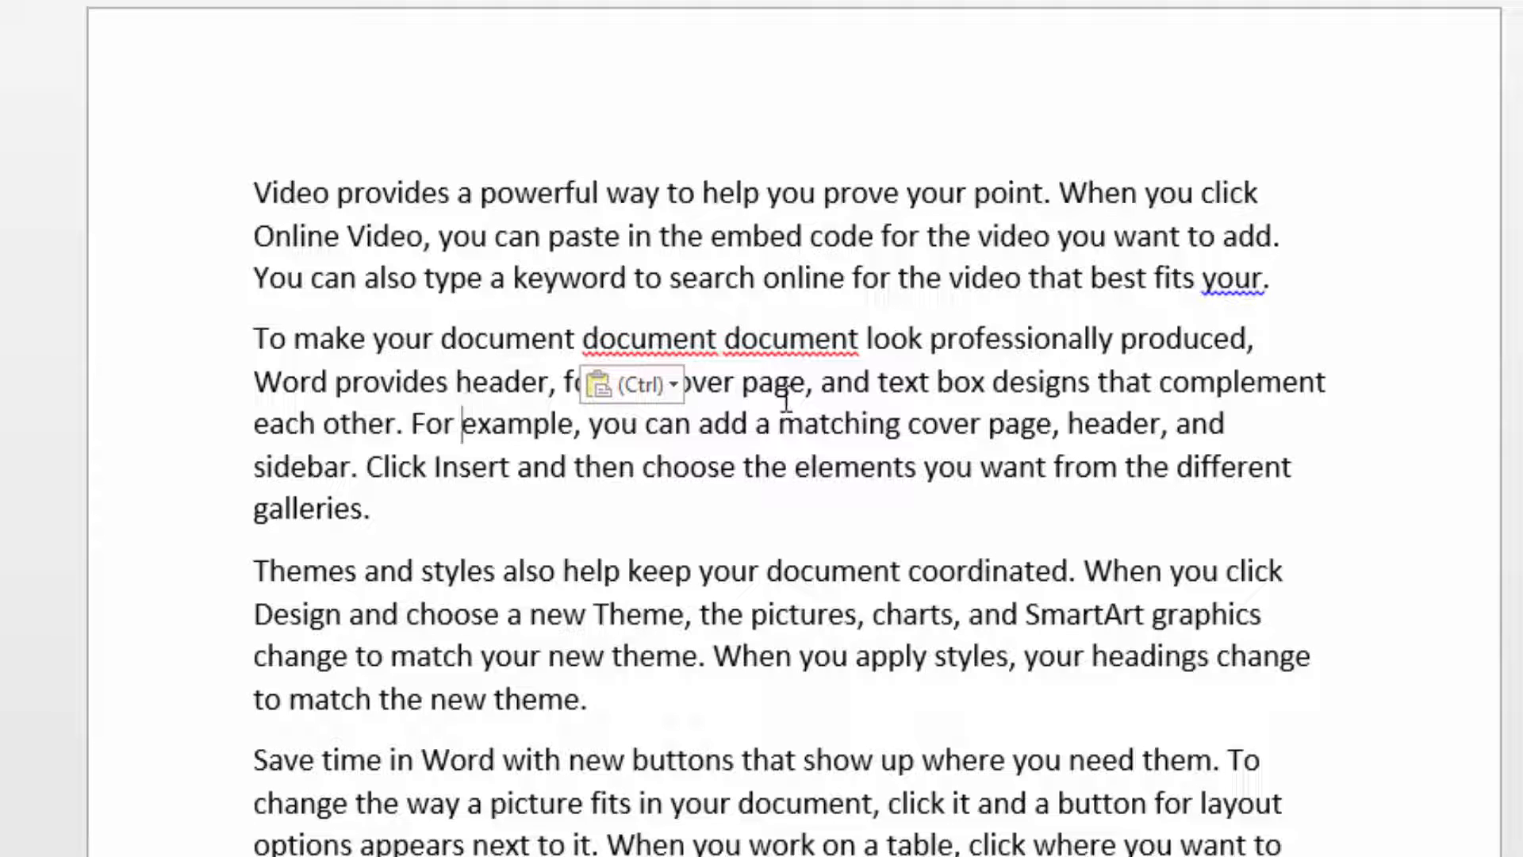
Move the word "keyword" from the first paragraph to the end of the third paragraph and separate it with a space
{"action": "left_click", "coordinate": [569, 284]}
{"action": "key", "text": "F8"}
{"action": "key", "text": "F8"}
{"action": "key", "text": "F2"}
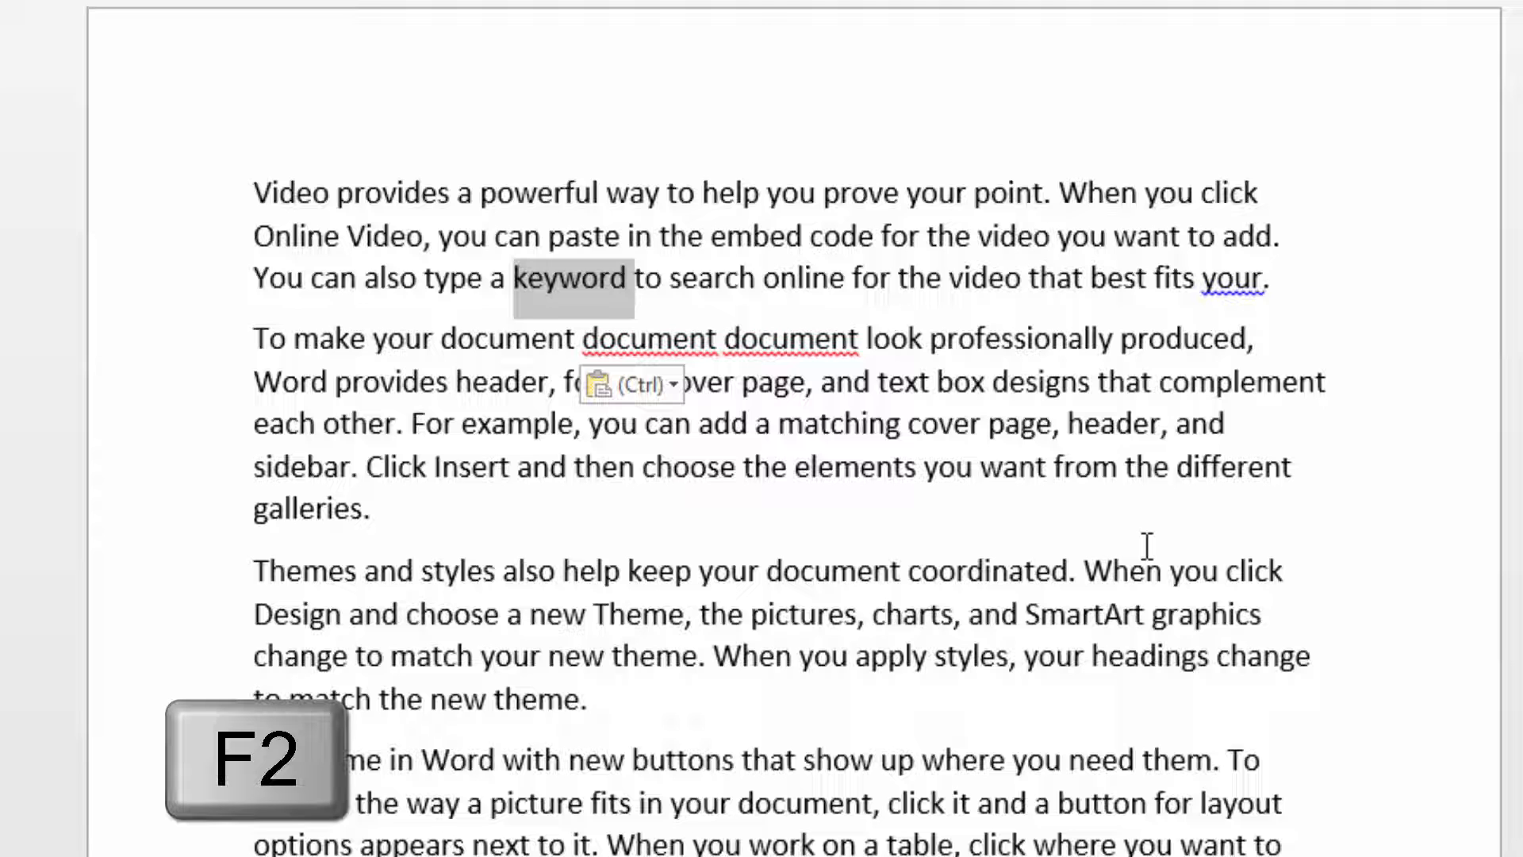
{"action": "scroll", "coordinate": [968, 479], "scroll_direction": "down", "scroll_amount": 1}
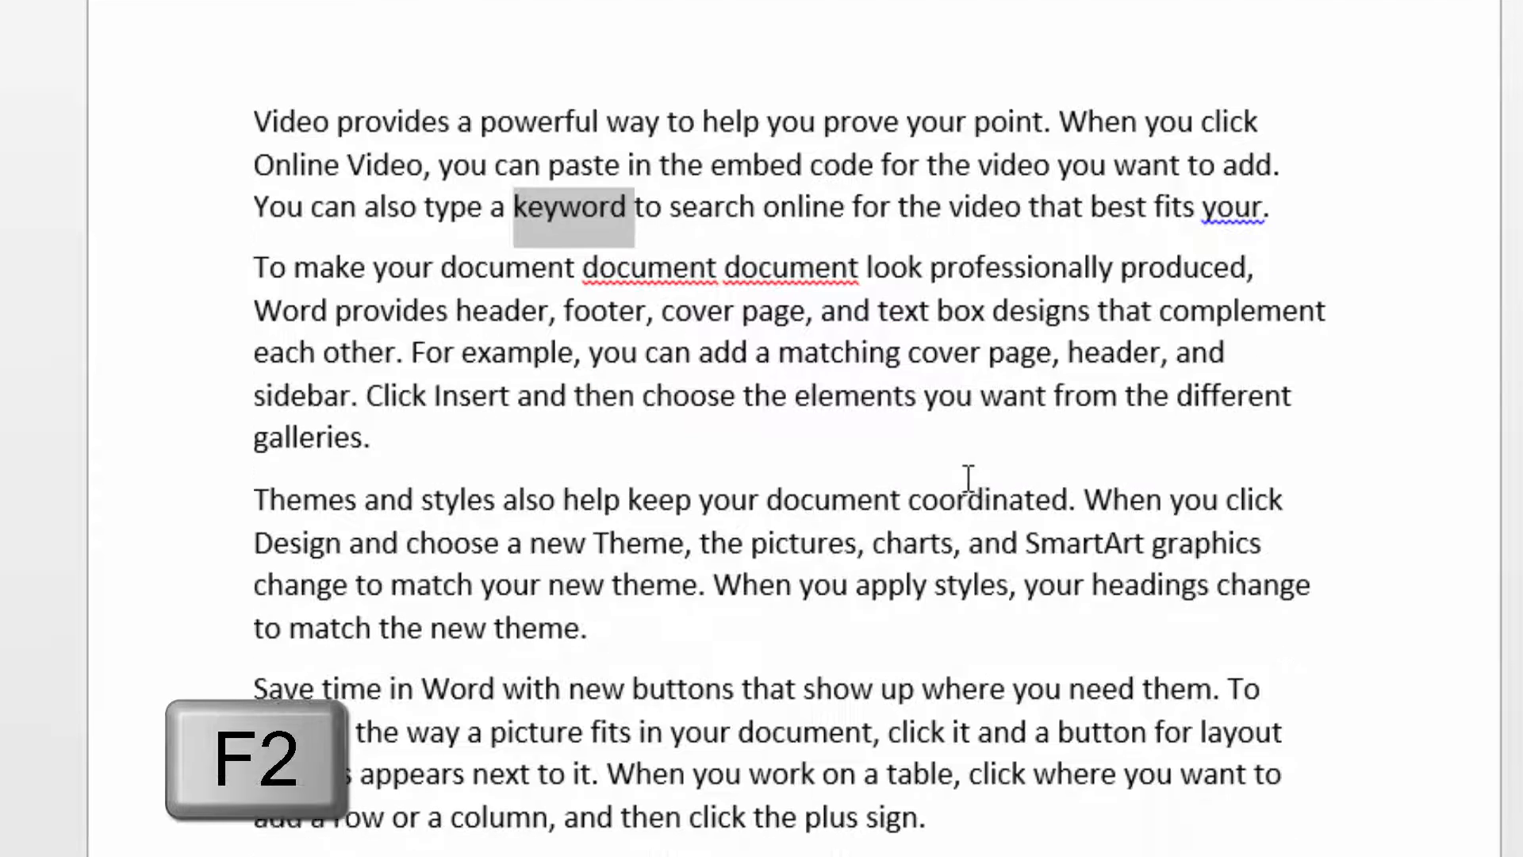
{"action": "scroll", "coordinate": [967, 478], "scroll_direction": "down", "scroll_amount": 1}
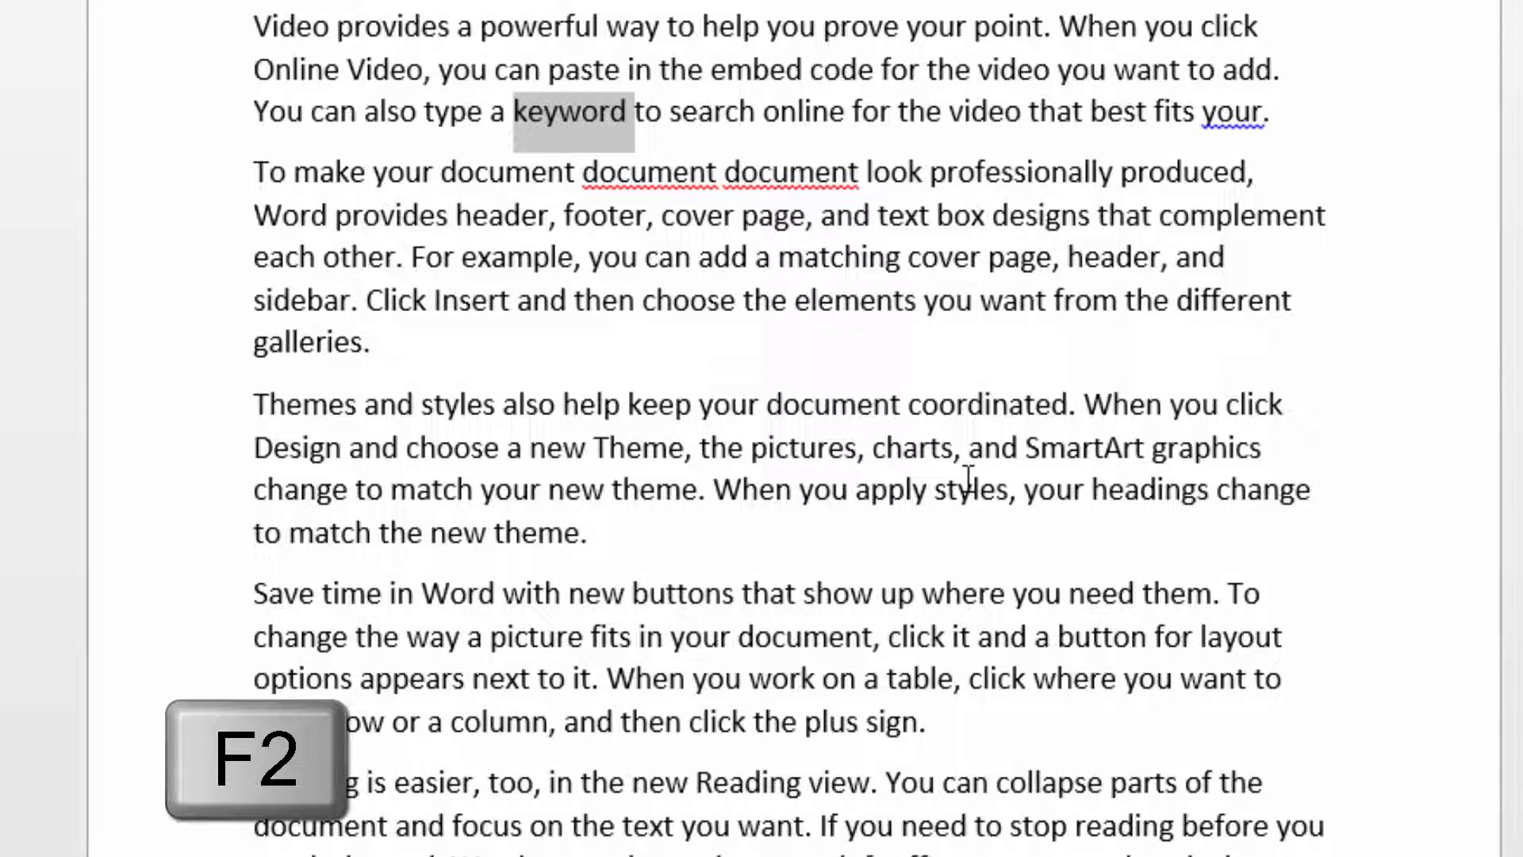
{"action": "left_click", "coordinate": [616, 542]}
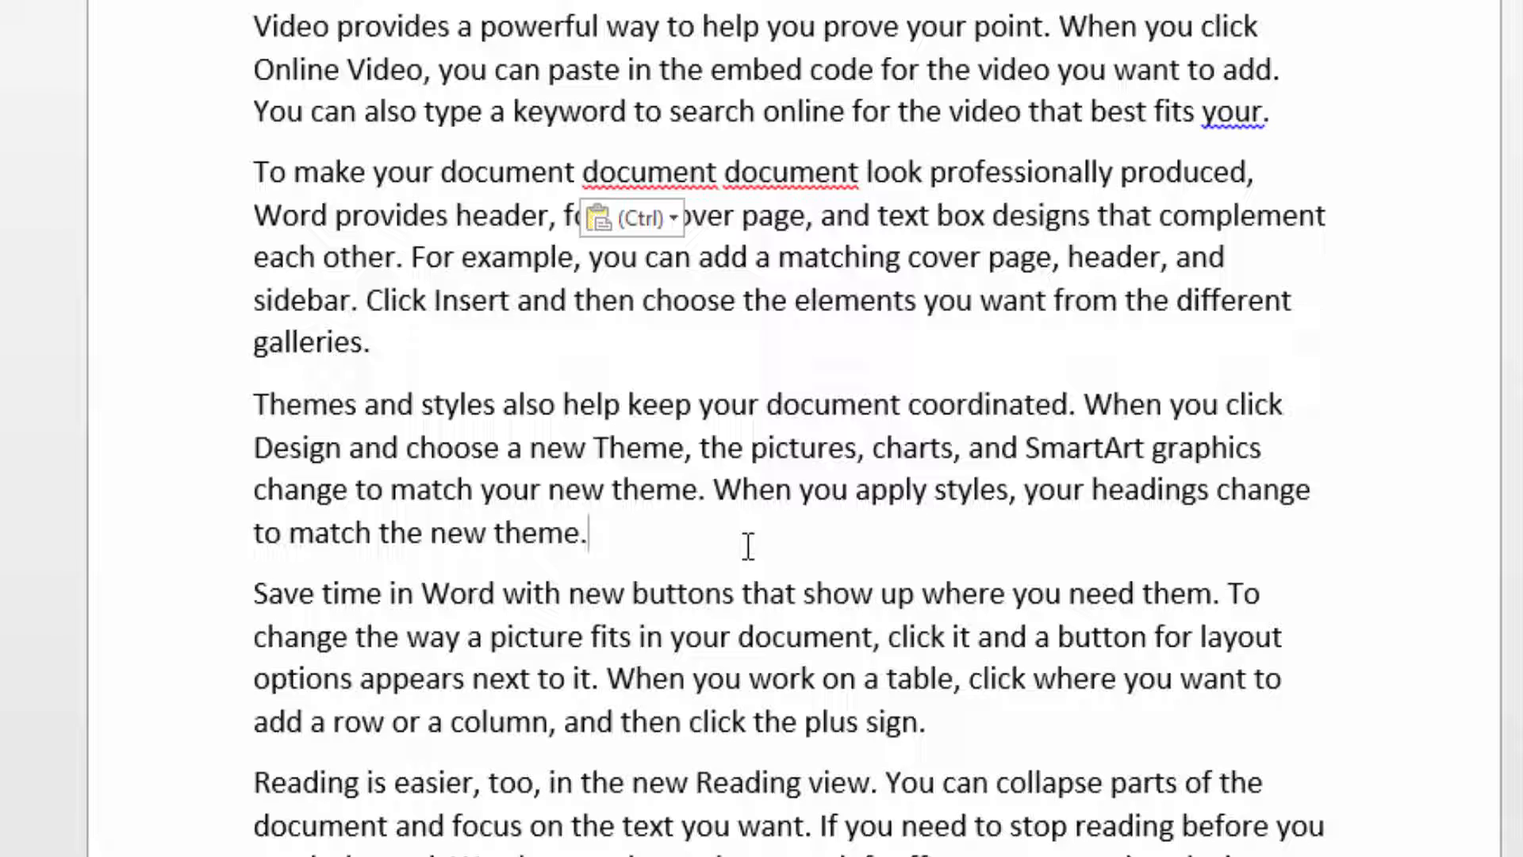
{"action": "key", "text": "Return"}
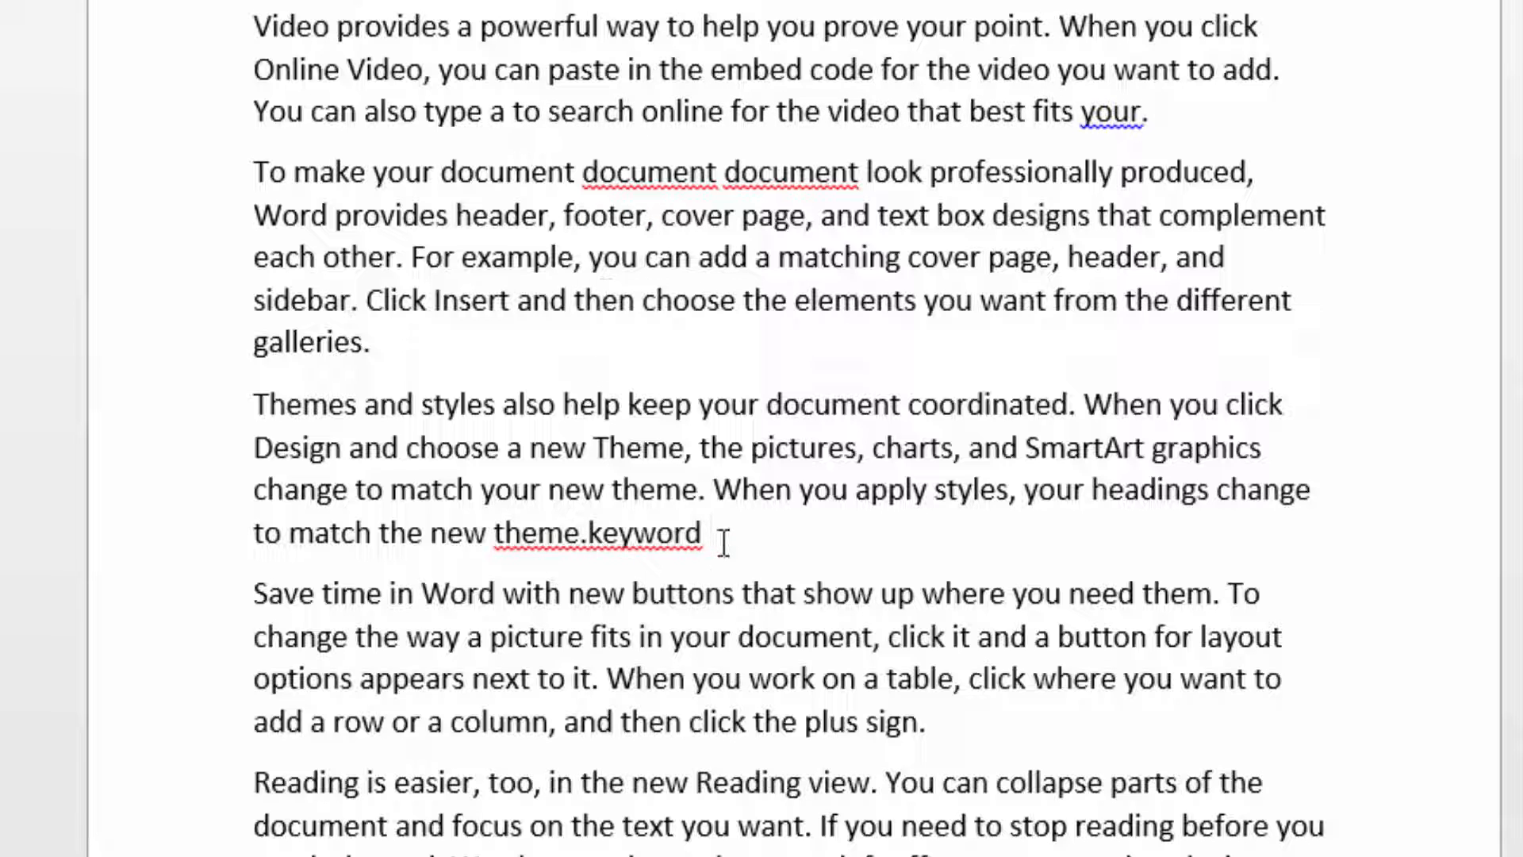
{"action": "left_click", "coordinate": [593, 542]}
{"action": "left_click", "coordinate": [767, 545]}
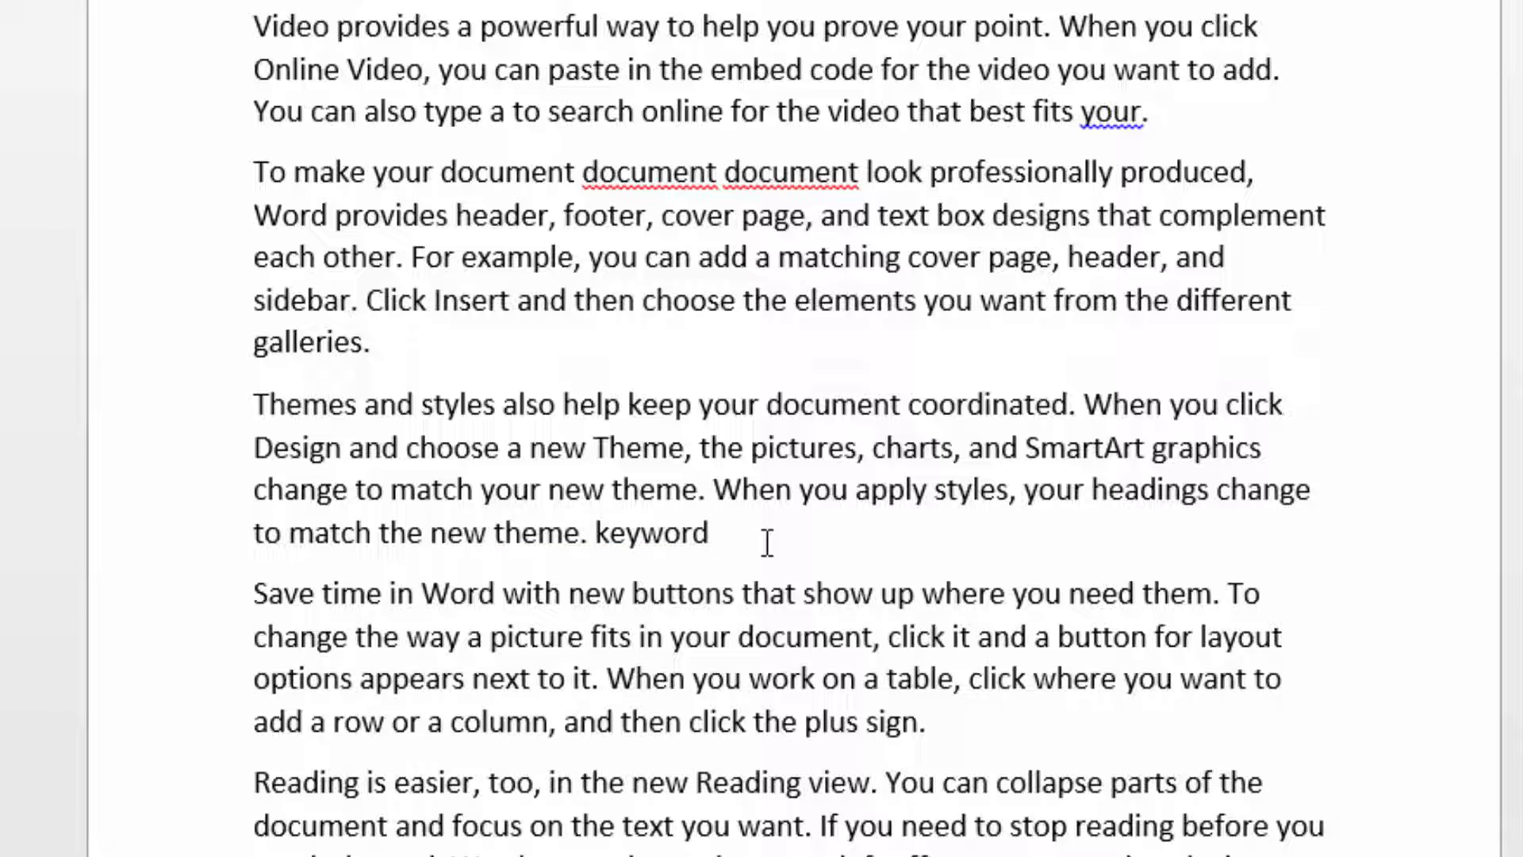
{"action": "double_click", "coordinate": [687, 111]}
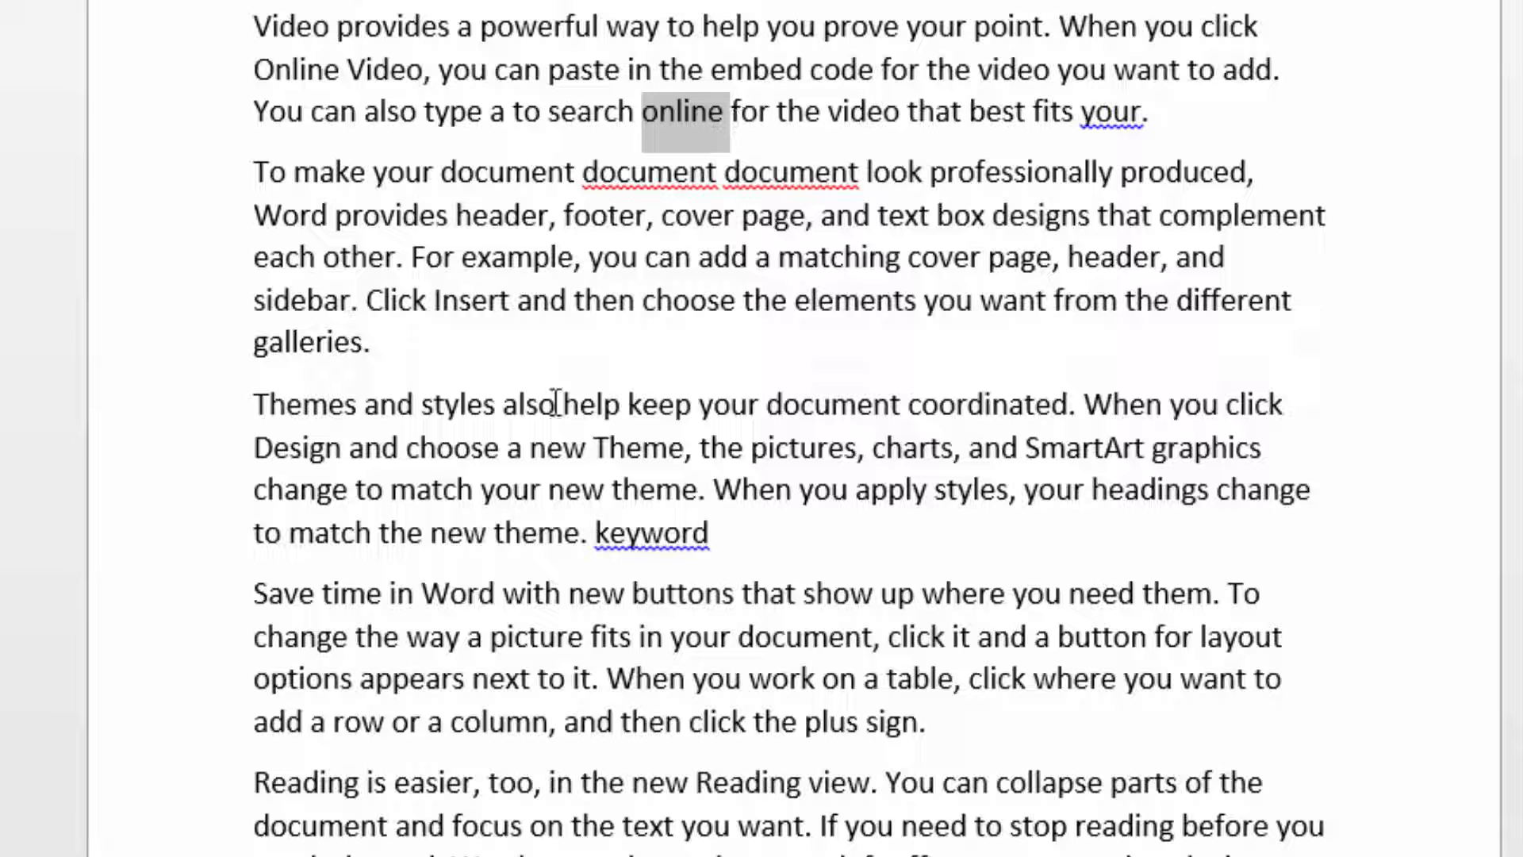
{"action": "left_click", "coordinate": [446, 337]}
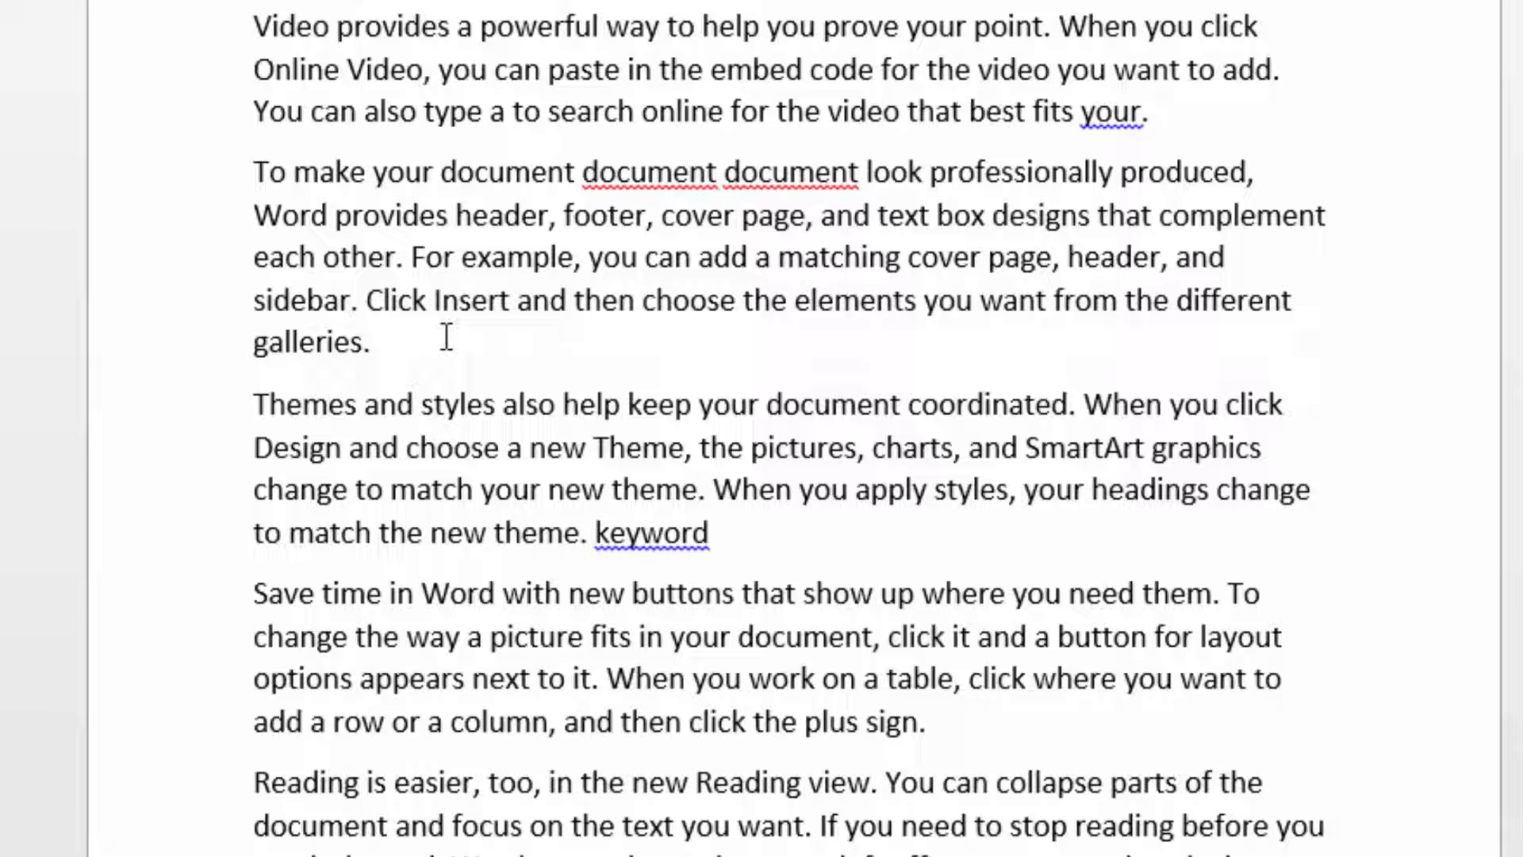
{"action": "key", "text": "shift+F5"}
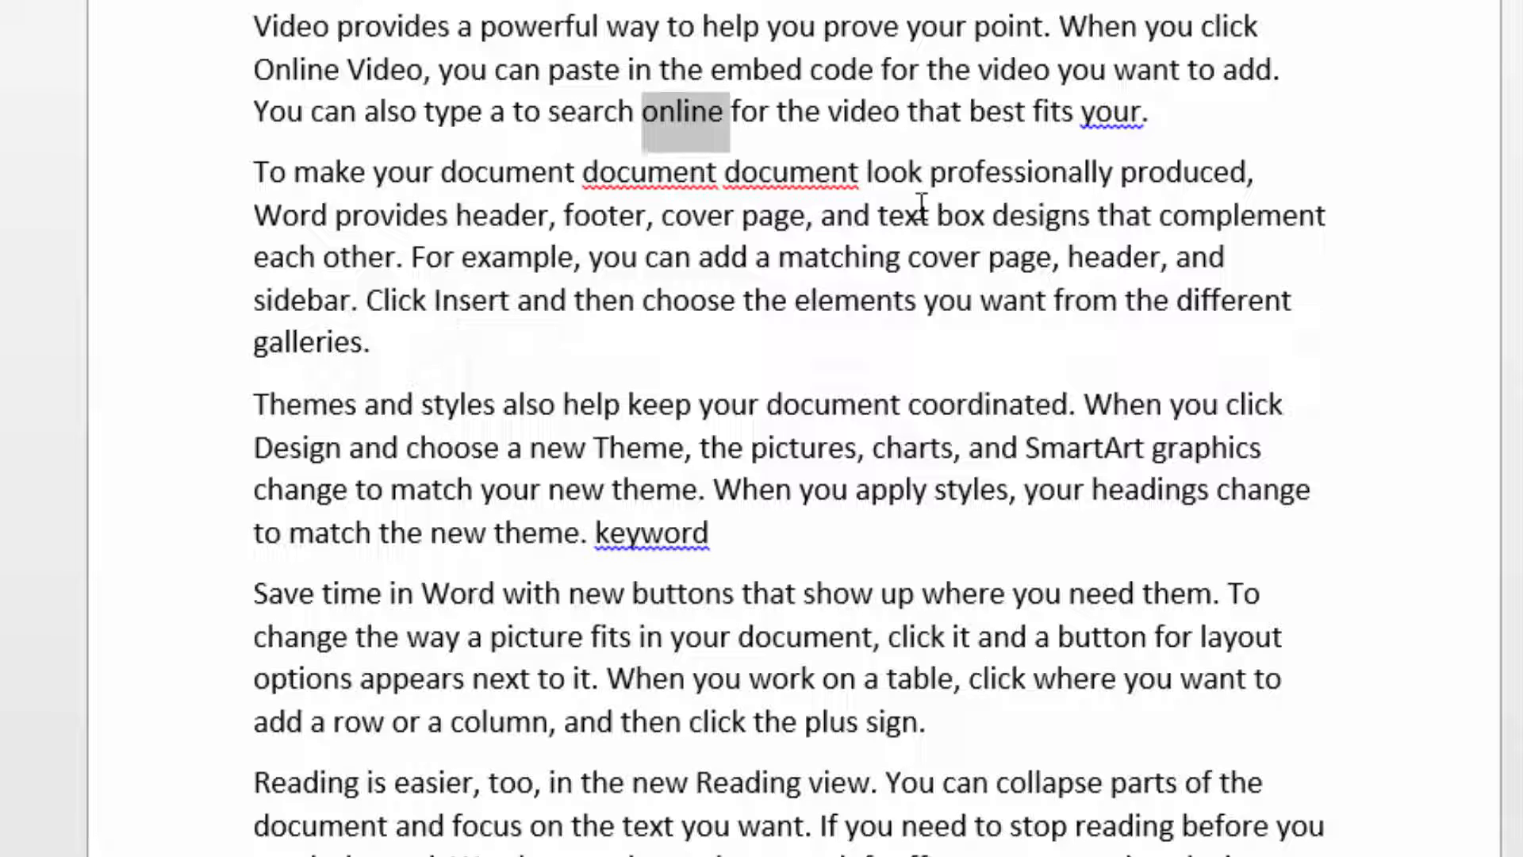
{"action": "left_click", "coordinate": [682, 107]}
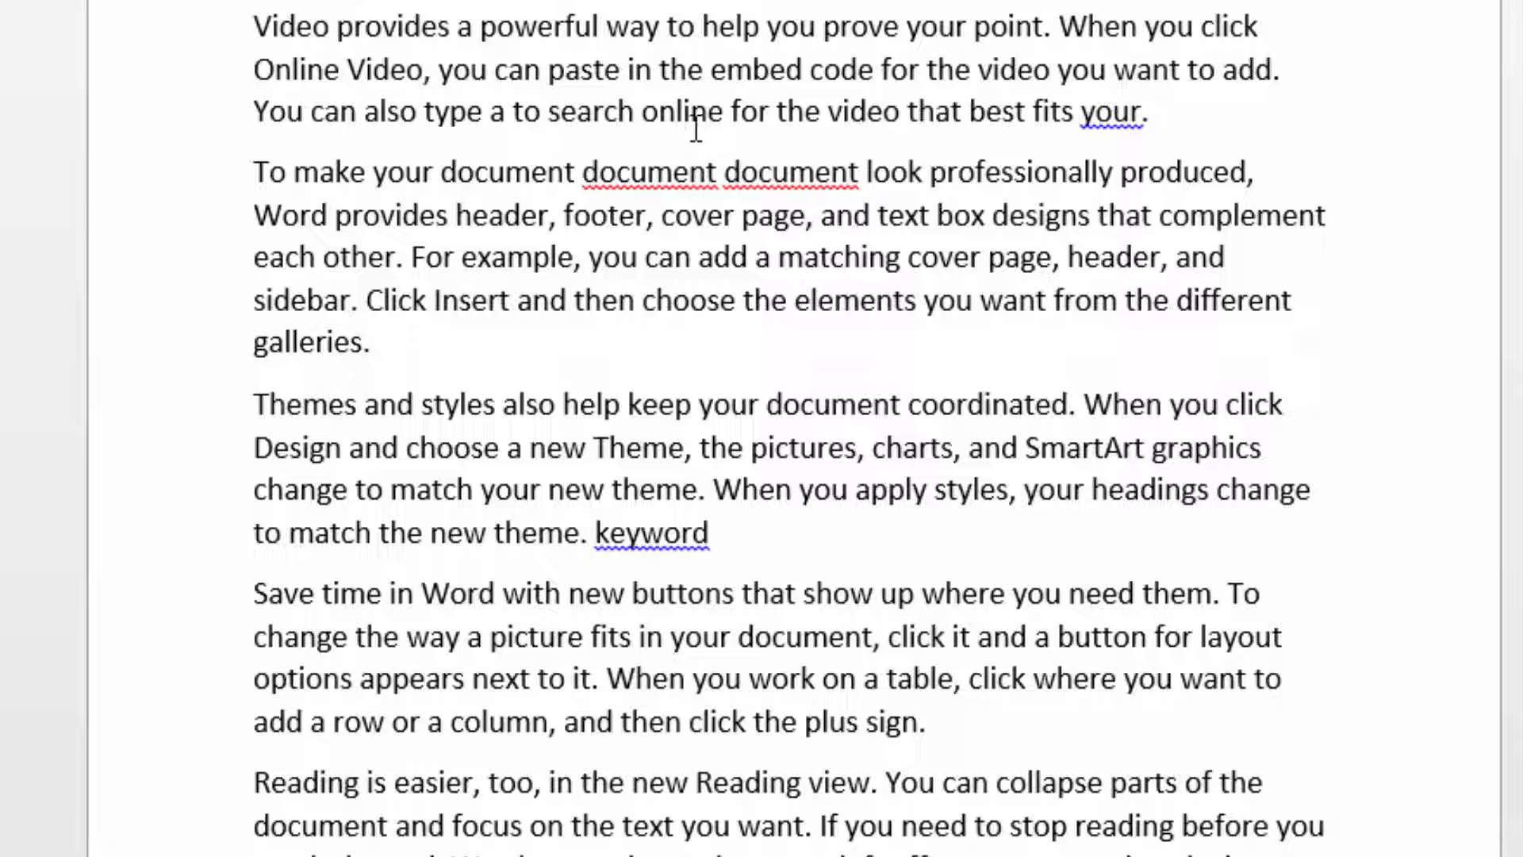
Move the word "online" from the first paragraph to the end of the third paragraph, after "keyword"
{"action": "double_click", "coordinate": [695, 123]}
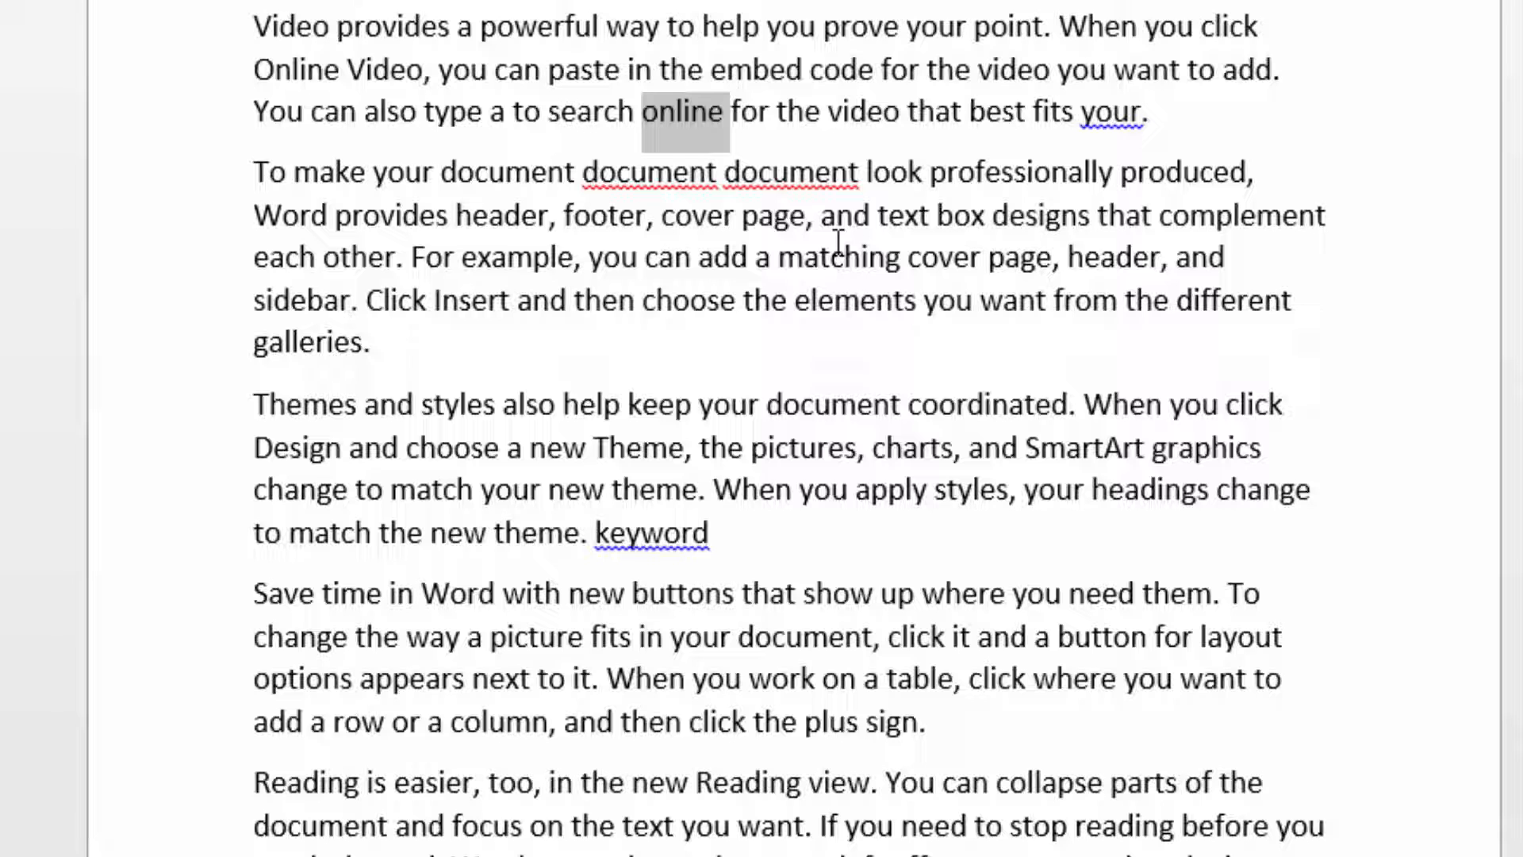
{"action": "left_click", "coordinate": [617, 302]}
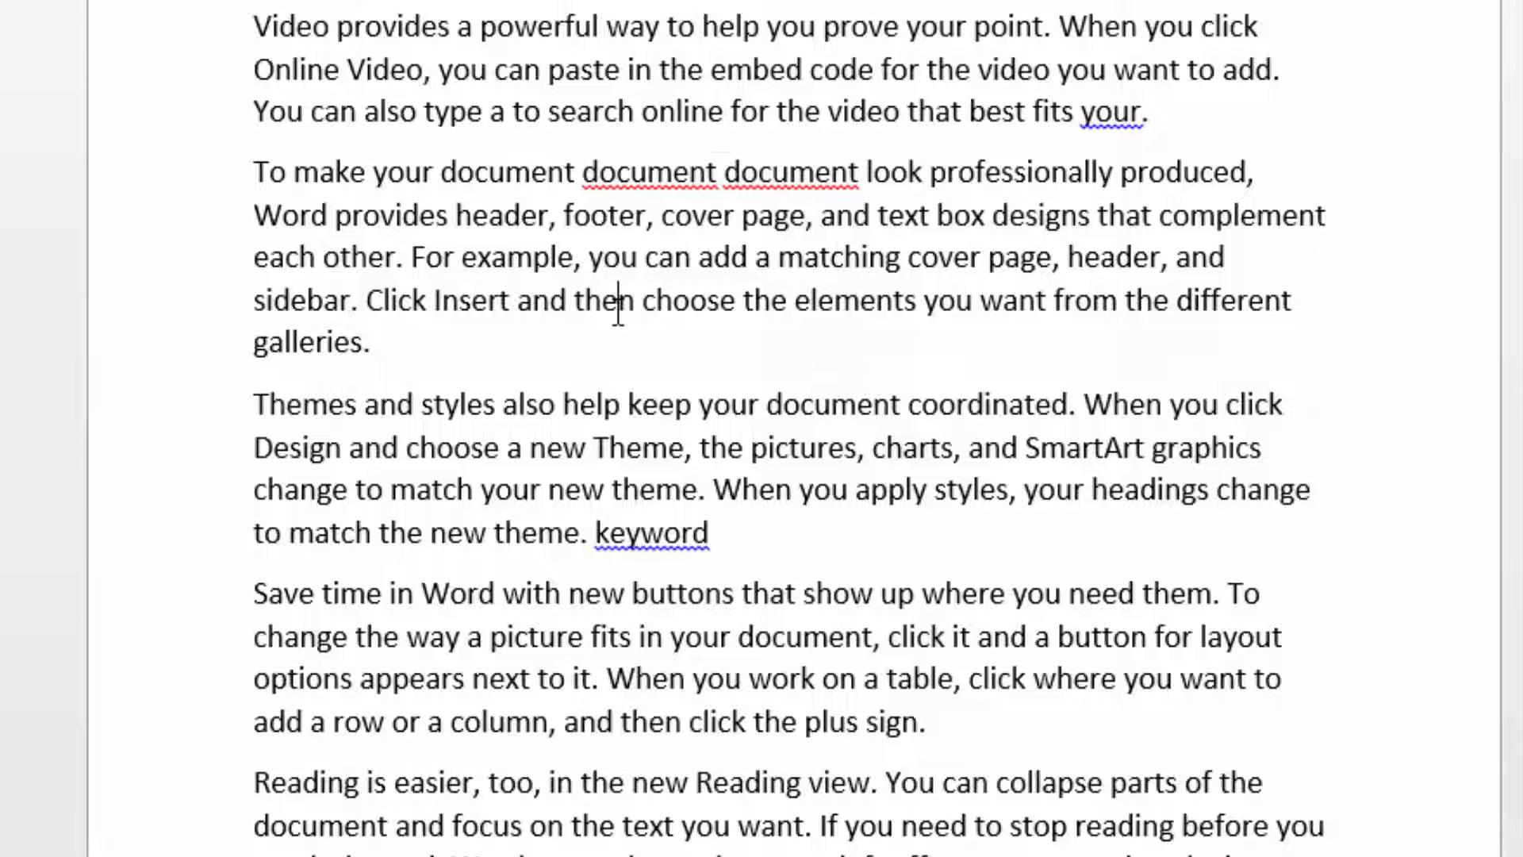
{"action": "scroll", "coordinate": [618, 309], "scroll_direction": "down", "scroll_amount": 2}
{"action": "left_click", "coordinate": [749, 366]}
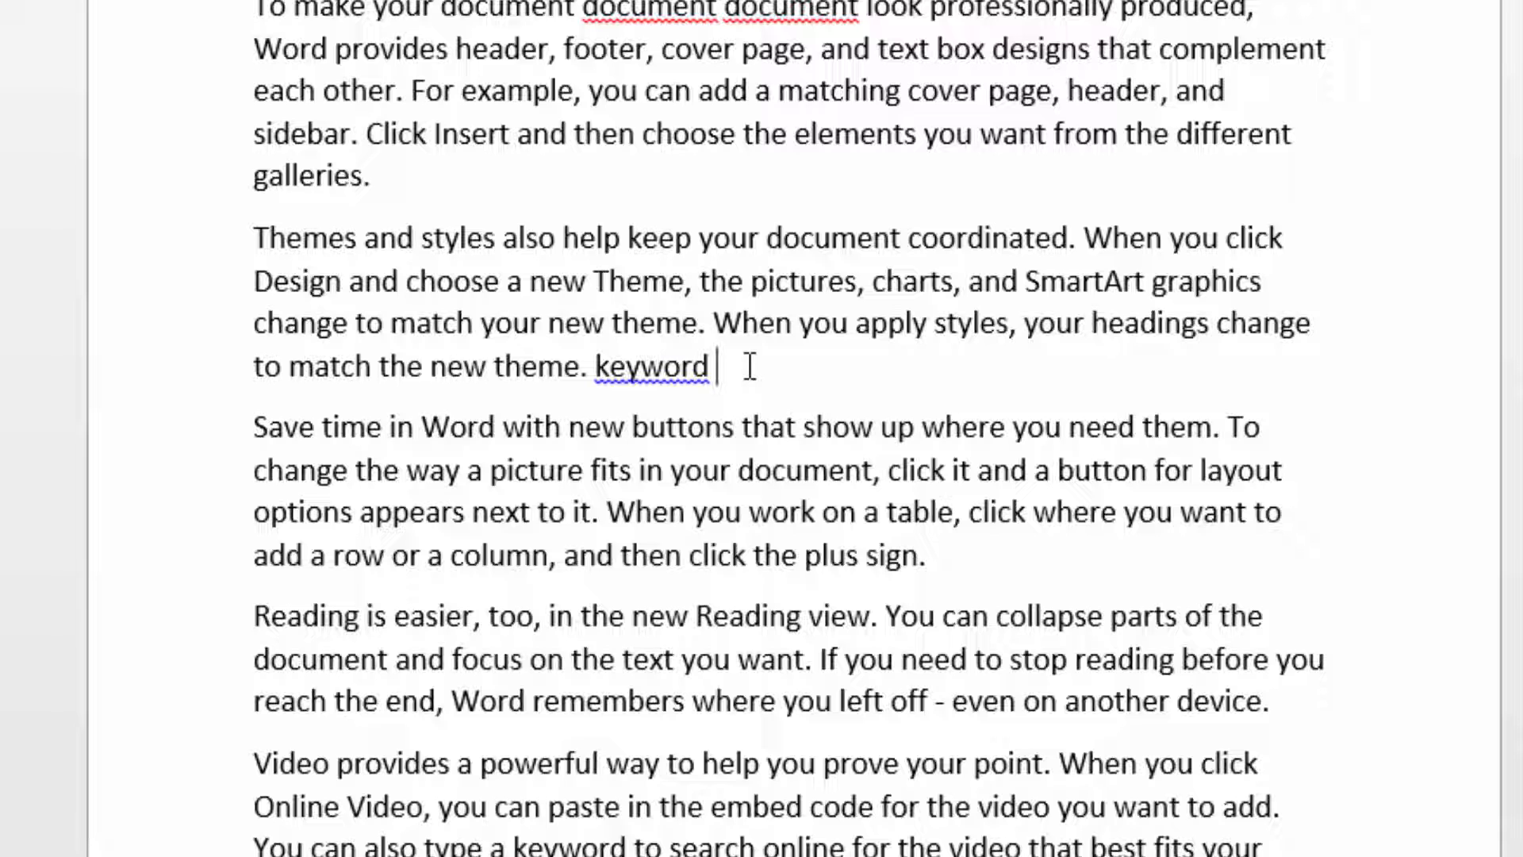
{"action": "key", "text": "ctrl+v"}
{"action": "left_click", "coordinate": [848, 333]}
{"action": "scroll", "coordinate": [848, 337], "scroll_direction": "up", "scroll_amount": 3}
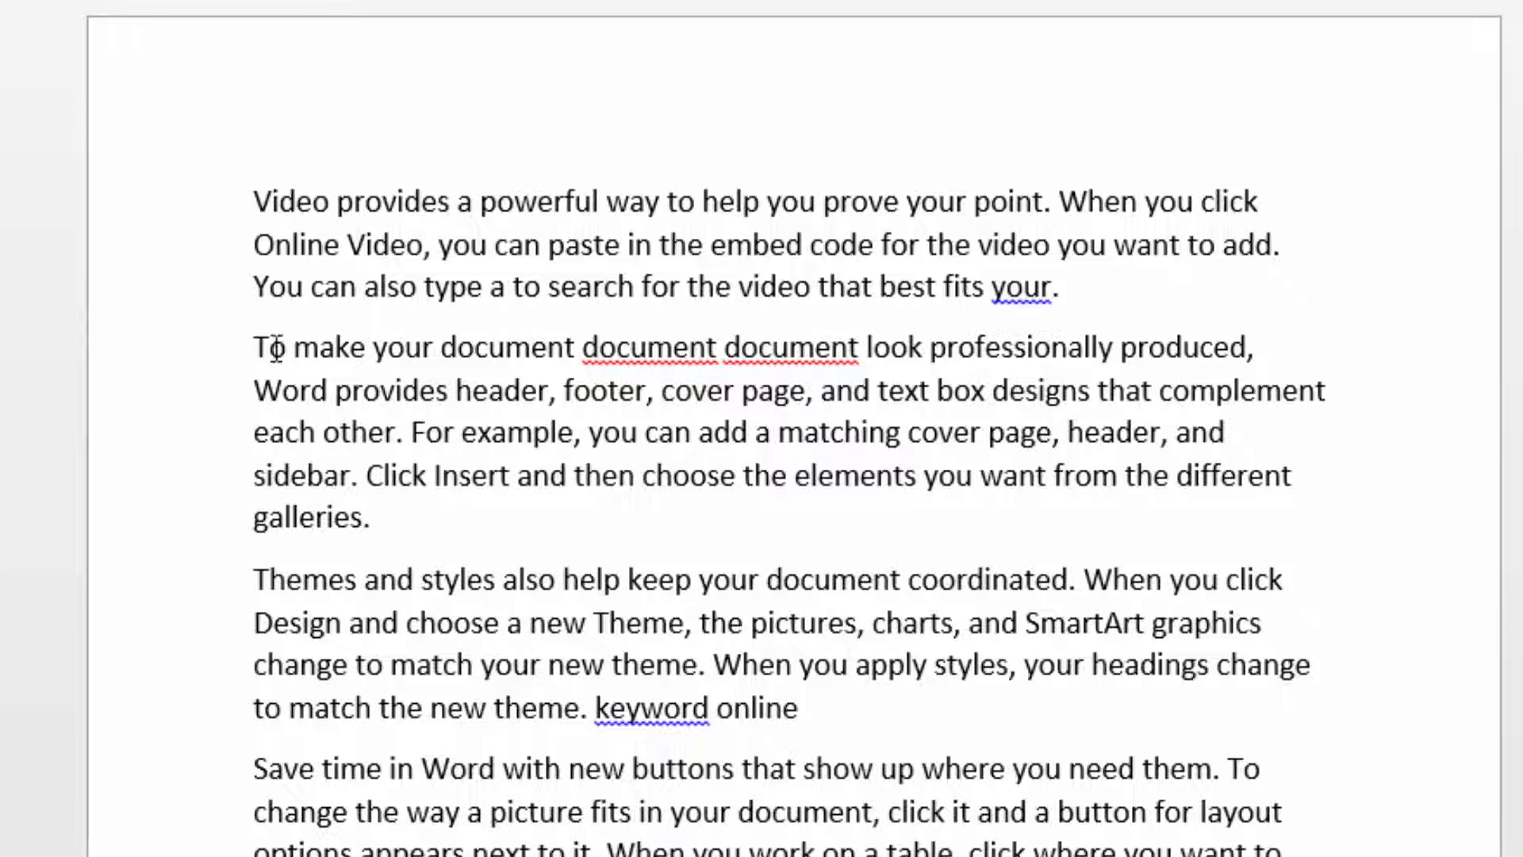
Cycle the case of the second paragraph, "To make your document", through uppercase and lowercase to sentence case
{"action": "left_click_drag", "start_coordinate": [256, 349], "coordinate": [603, 539]}
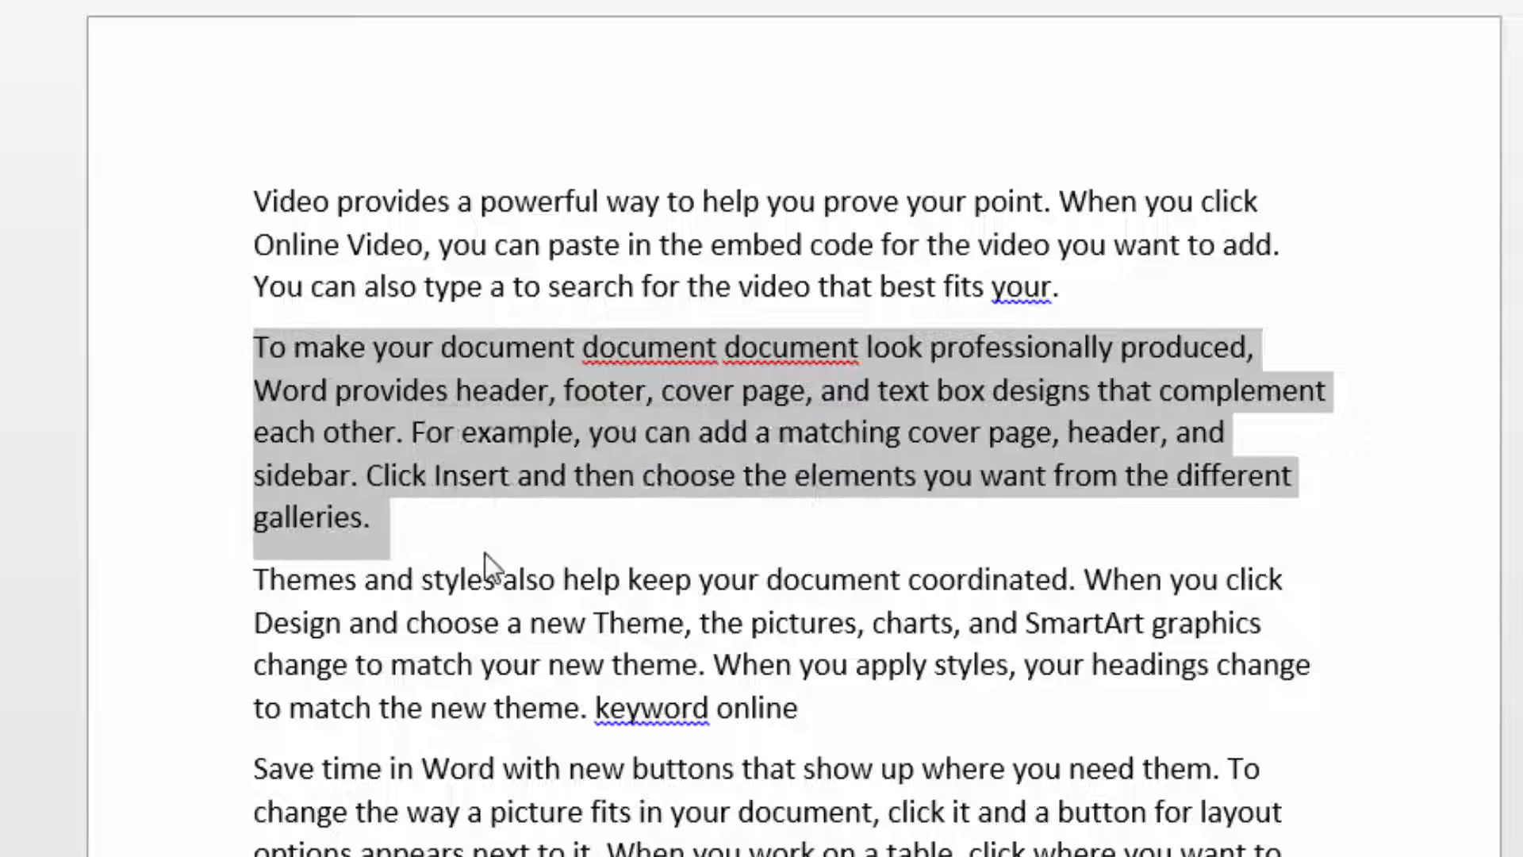
{"action": "left_click", "coordinate": [397, 537]}
{"action": "left_click_drag", "start_coordinate": [252, 345], "coordinate": [473, 600]}
{"action": "key", "text": "shift+F3"}
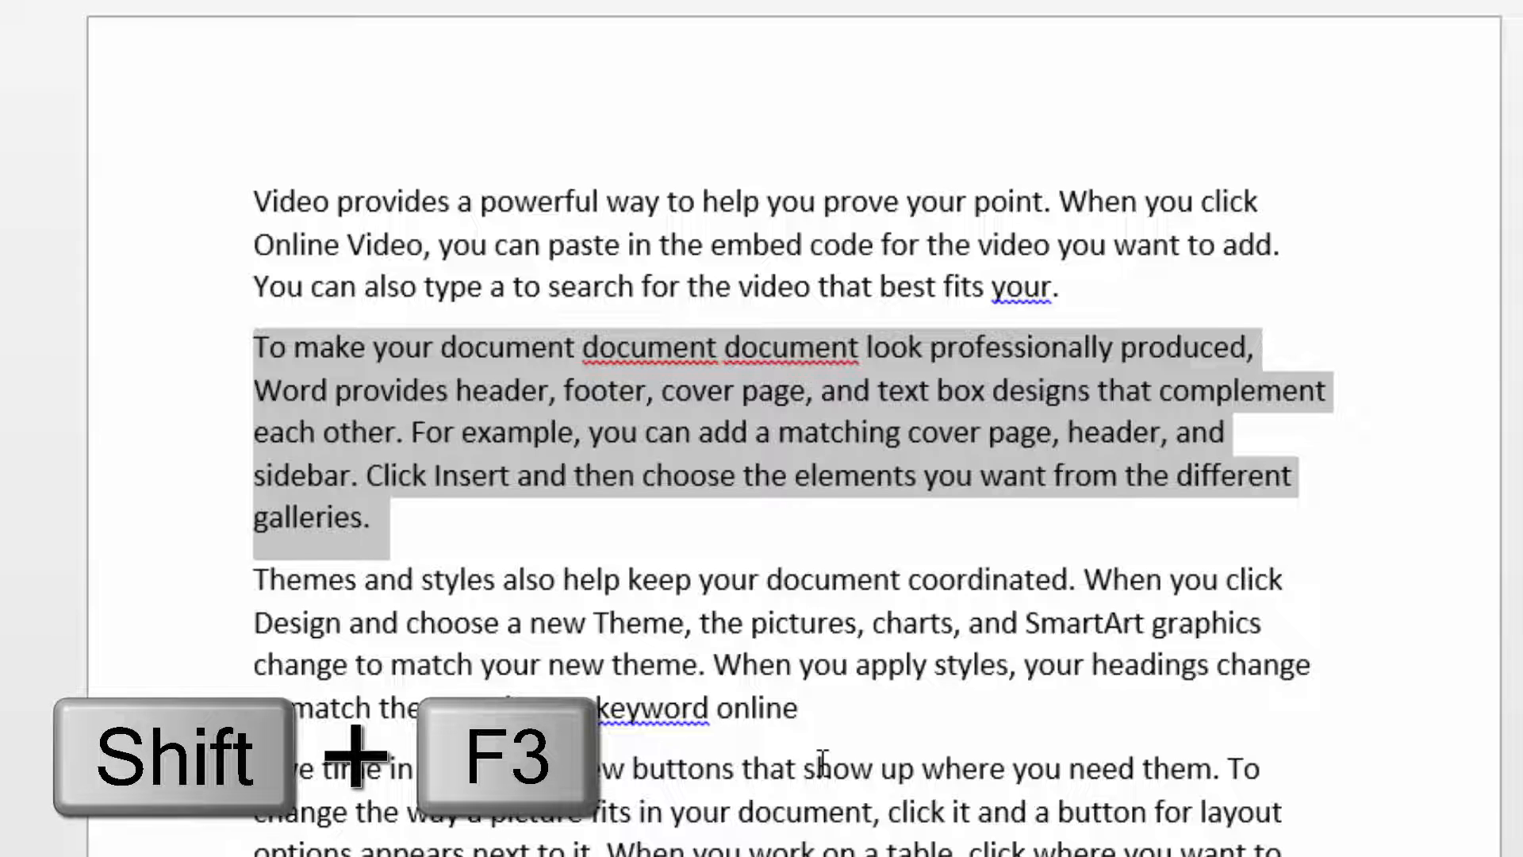
{"action": "key", "text": "shift+F3"}
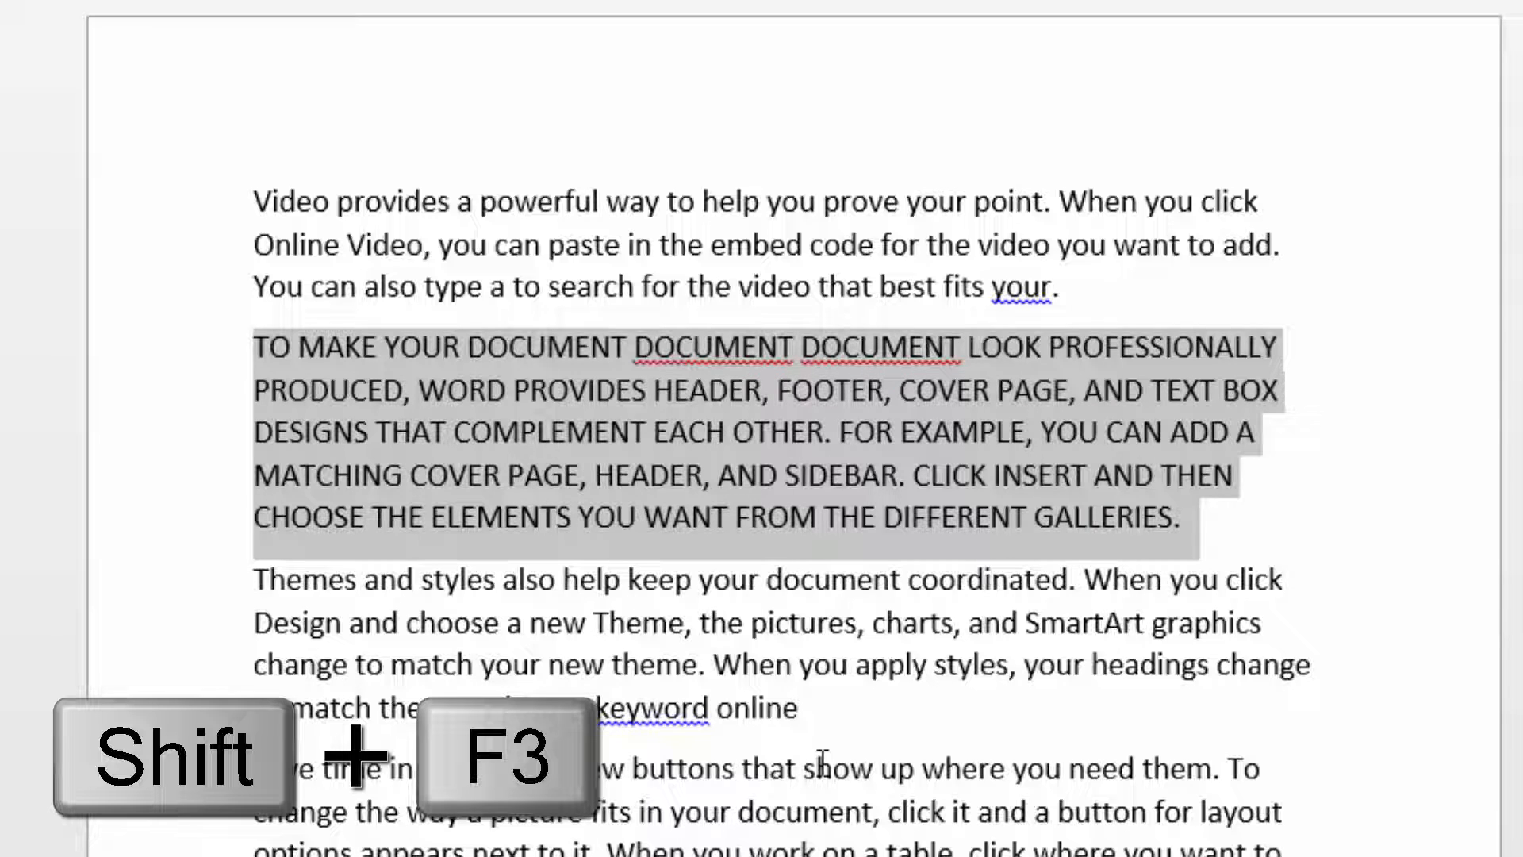
{"action": "key", "text": "shift+F3"}
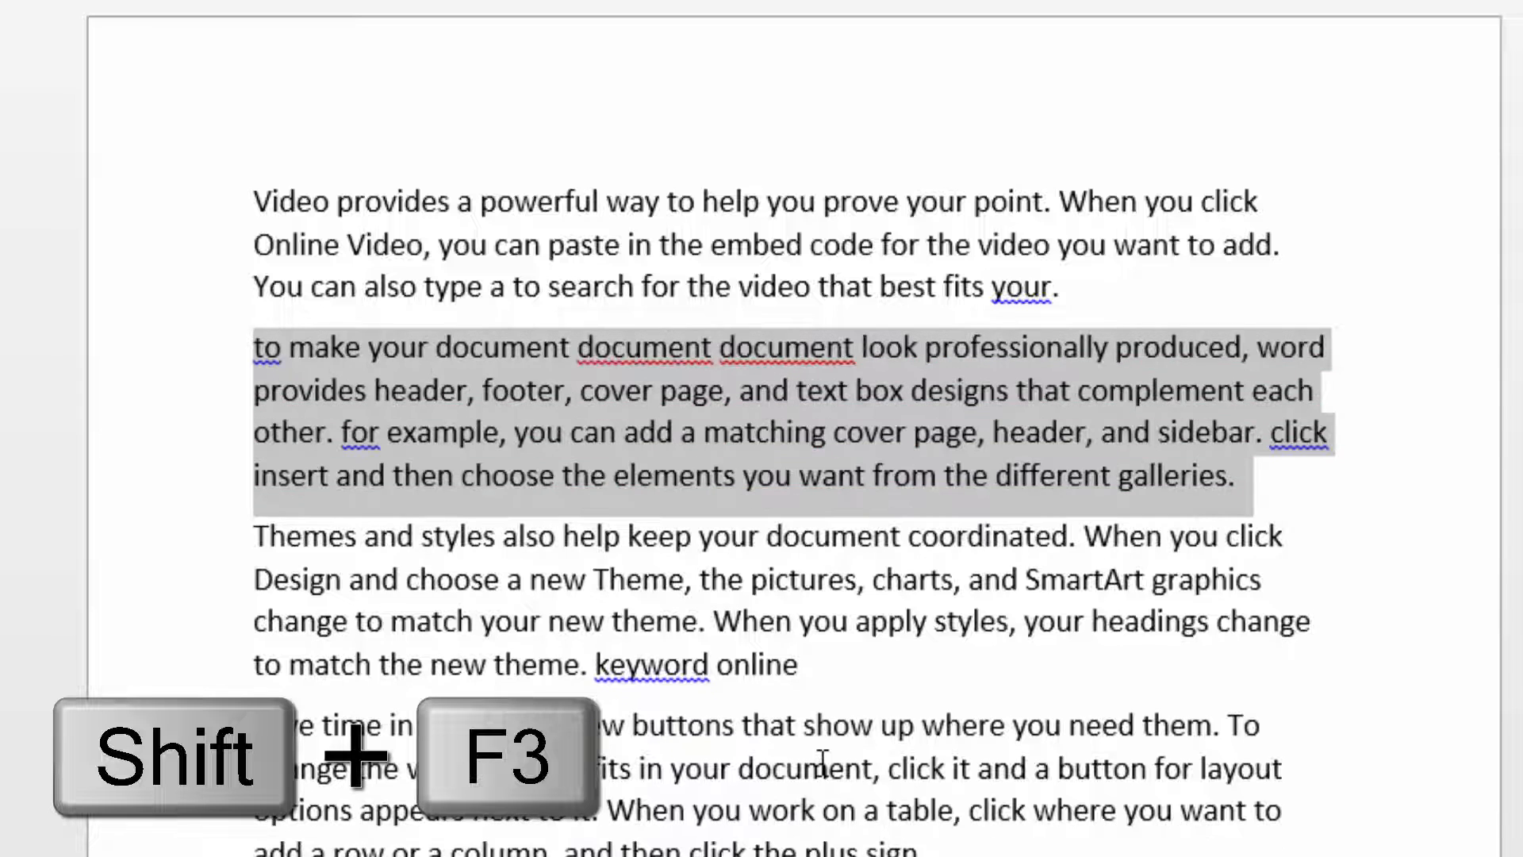
{"action": "key", "text": "shift+F3"}
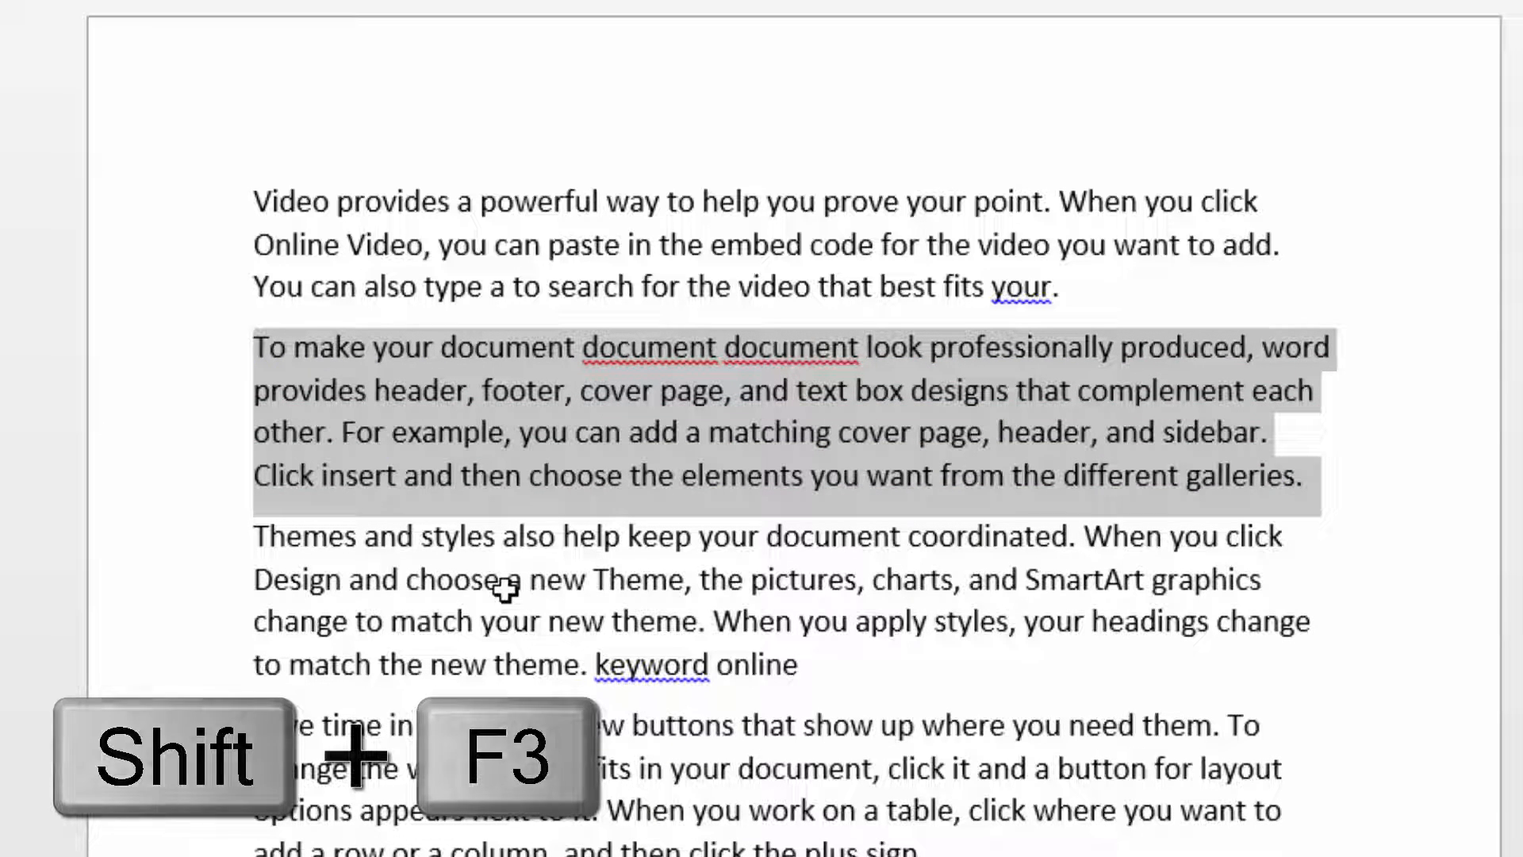
Format the whole document's text as all caps, and then change it to small caps
{"action": "key", "text": "ctrl+a"}
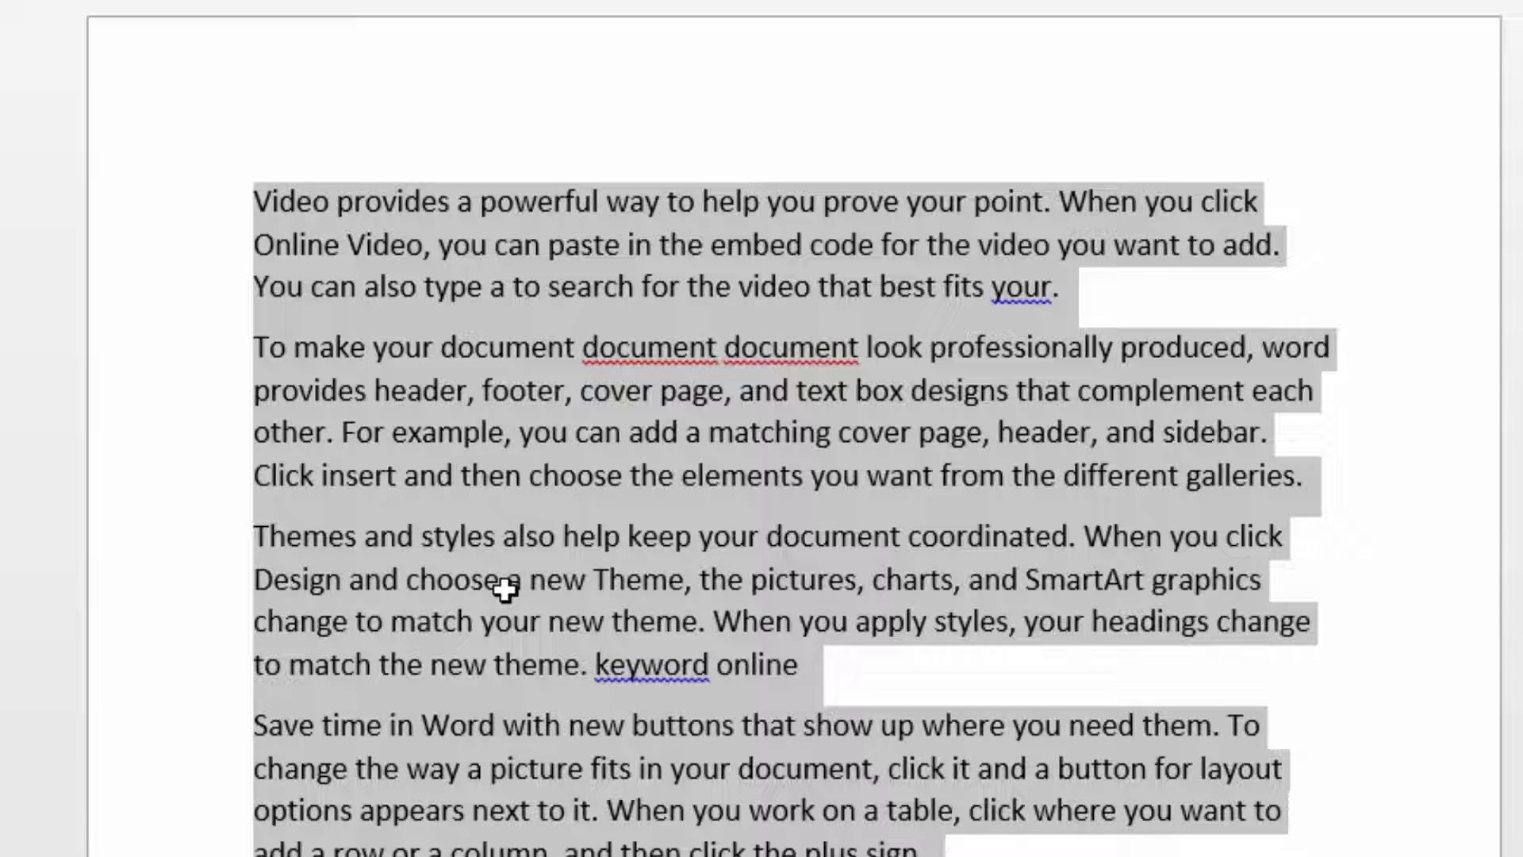
{"action": "key", "text": "ctrl+shift+a"}
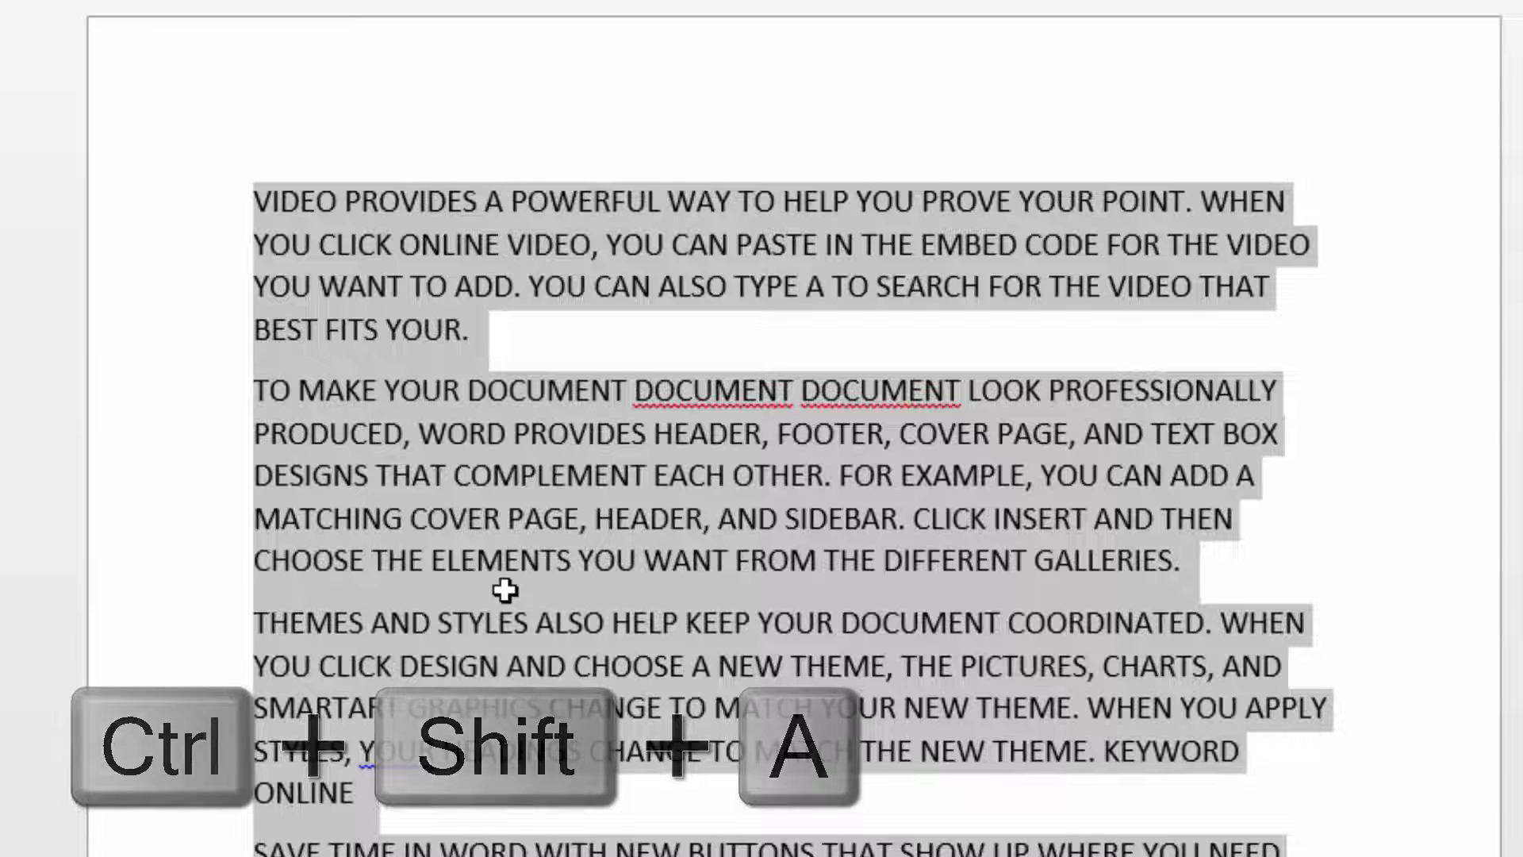
{"action": "key", "text": "ctrl+shift+k"}
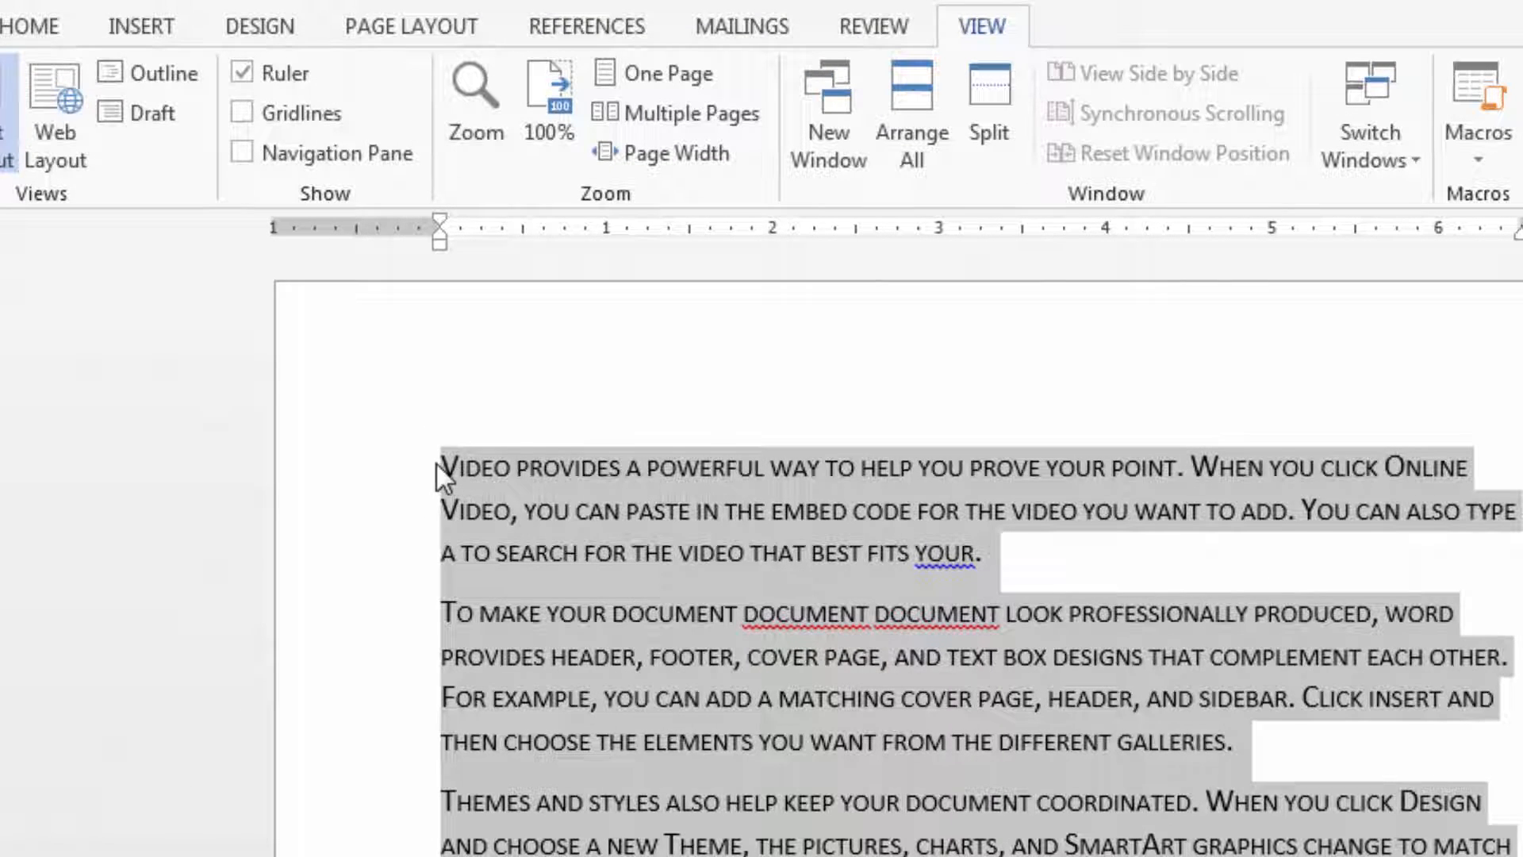
{"action": "left_click", "coordinate": [416, 432]}
{"action": "left_click", "coordinate": [35, 29]}
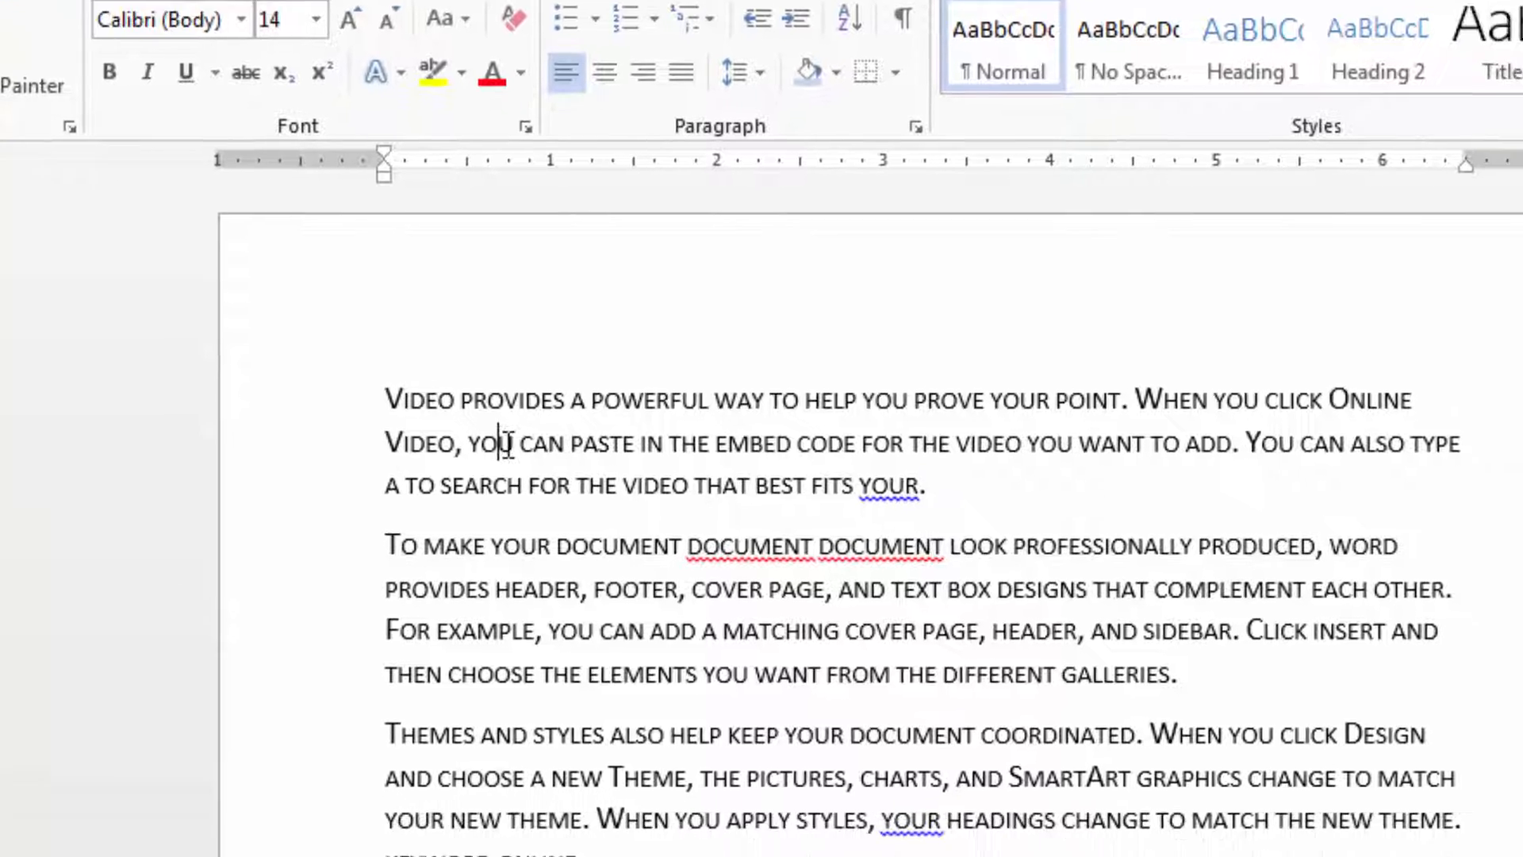
{"action": "left_click_drag", "start_coordinate": [557, 512], "coordinate": [566, 513]}
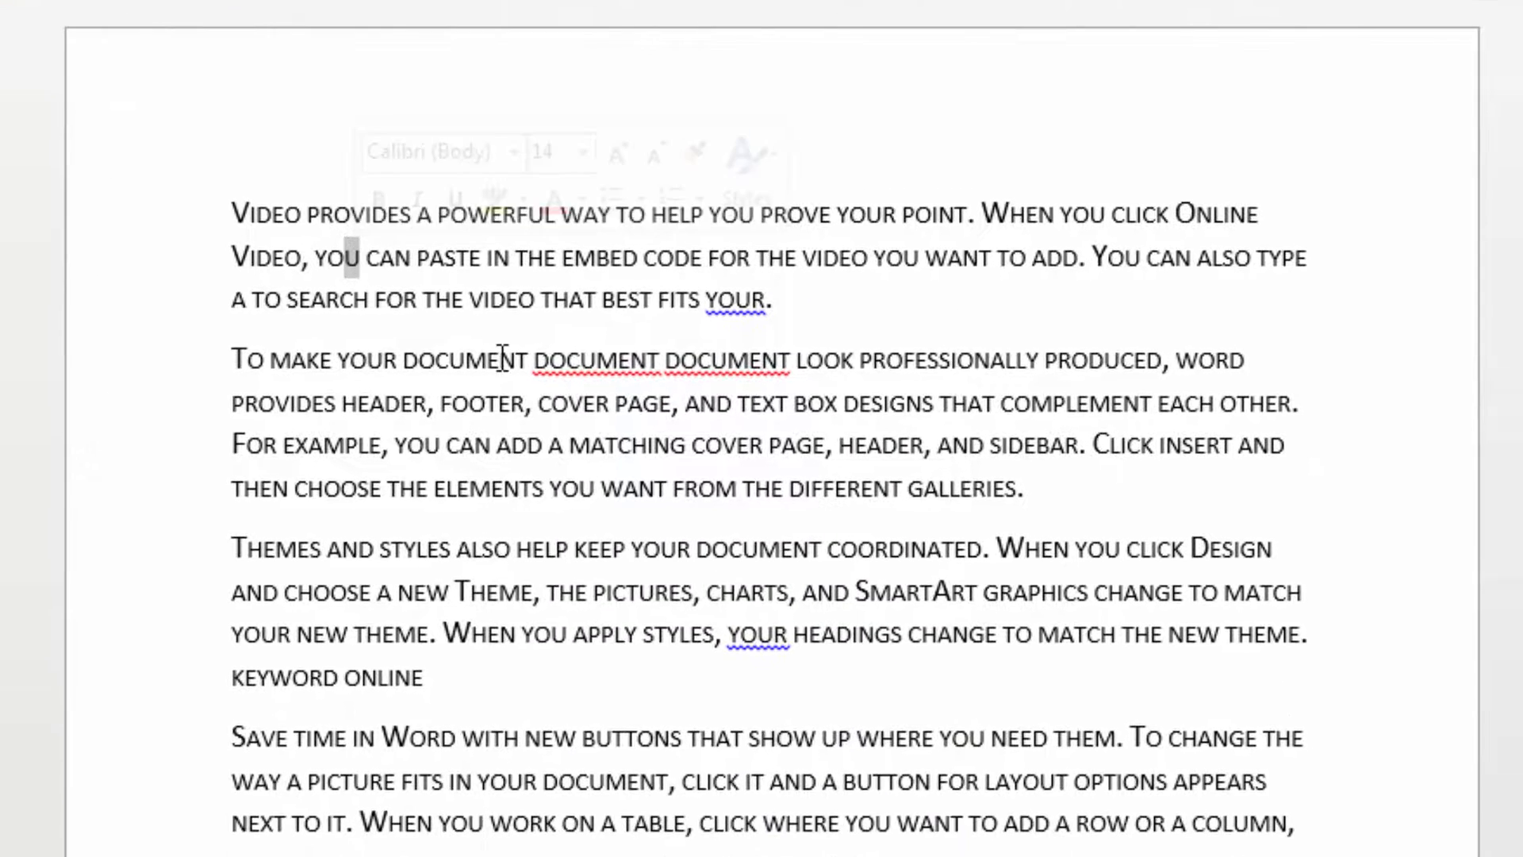
{"action": "left_click", "coordinate": [850, 311]}
Add the lines "A2" and "H2O" at the end of the document
{"action": "scroll", "coordinate": [853, 317], "scroll_direction": "down", "scroll_amount": 10}
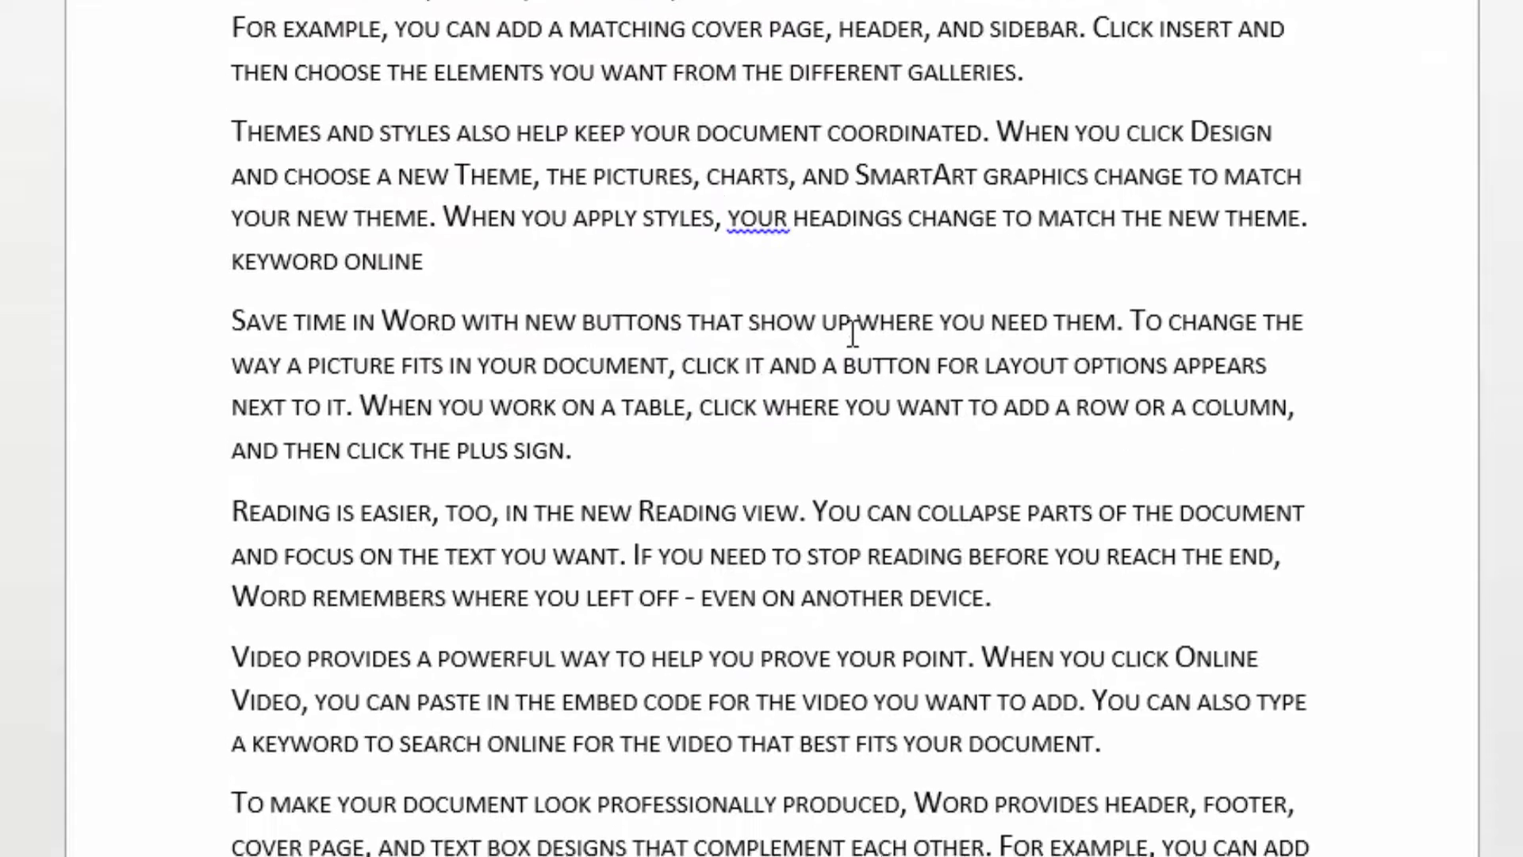
{"action": "scroll", "coordinate": [871, 258], "scroll_direction": "down", "scroll_amount": 15}
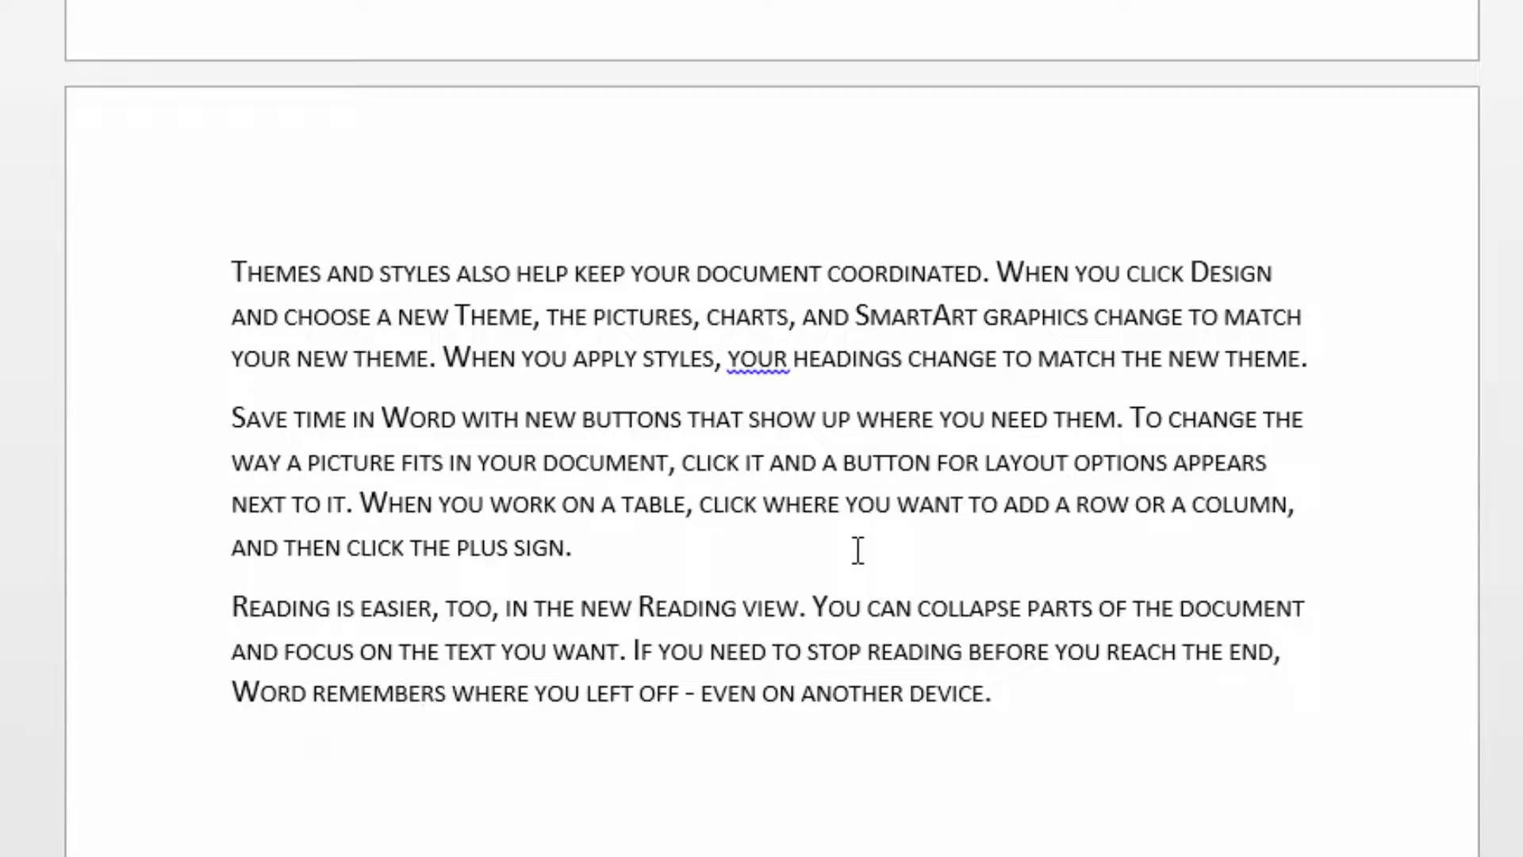
{"action": "key", "text": "ctrl+End"}
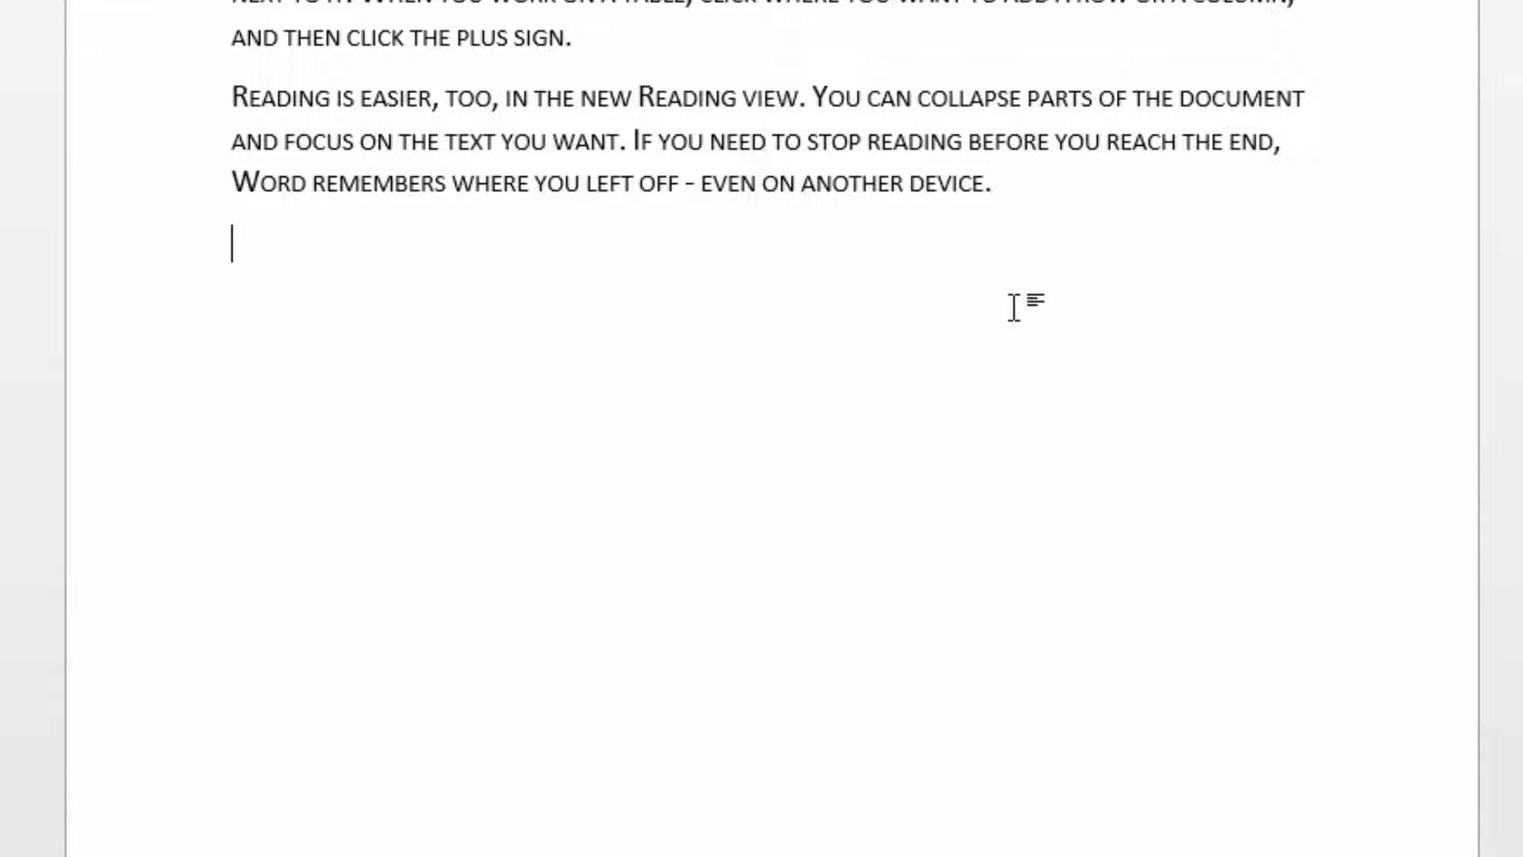
{"action": "type", "text": "A2"}
{"action": "key", "text": "Return"}
{"action": "type", "text": "H2O"}
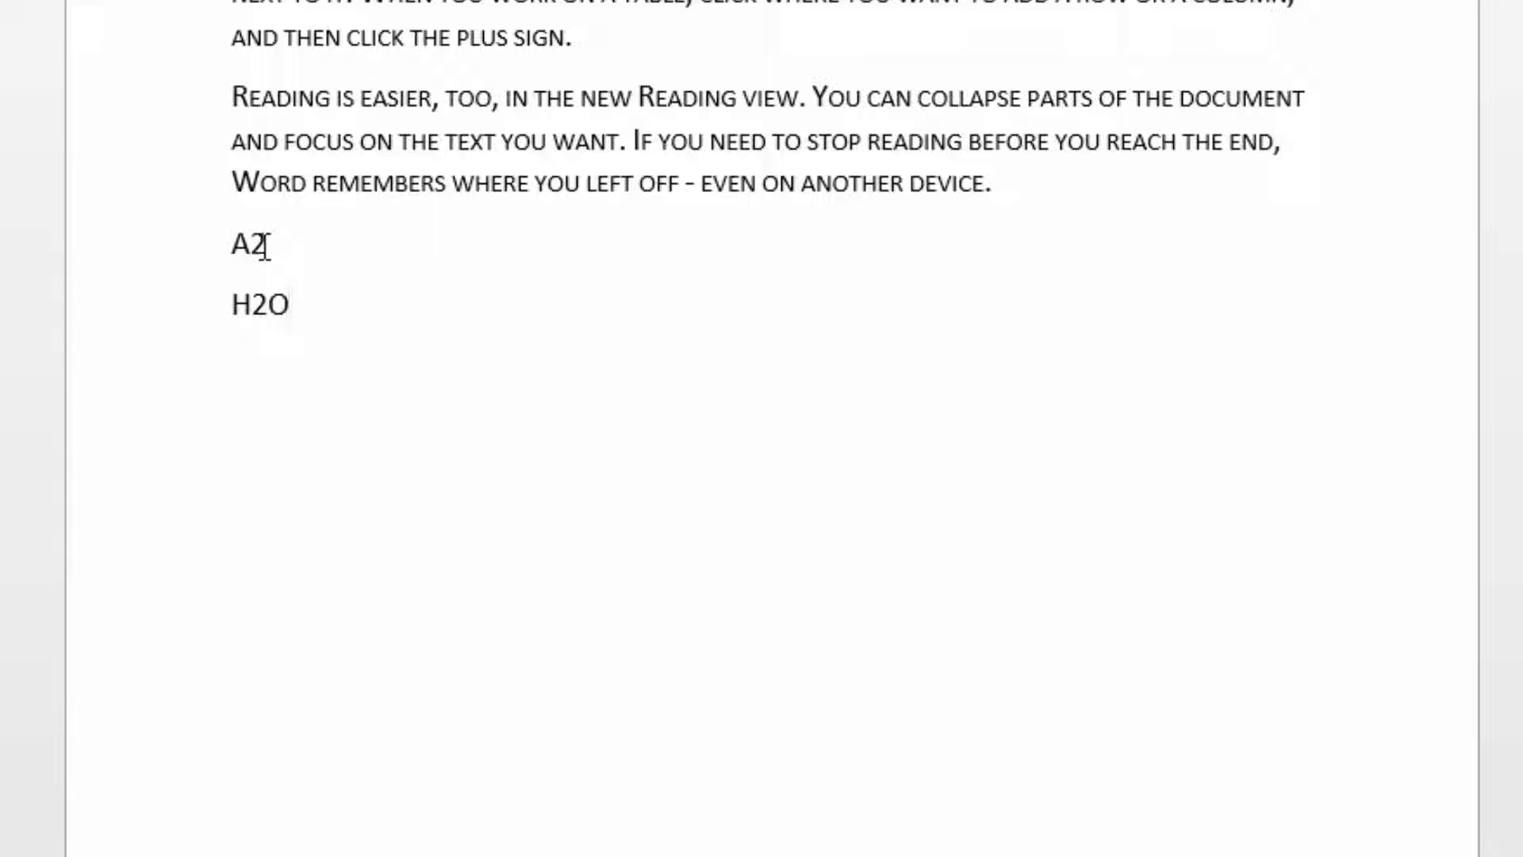
Format the 2 in "A2" as superscript and the 2 in "H2O" as subscript
{"action": "left_click_drag", "start_coordinate": [265, 246], "coordinate": [252, 246]}
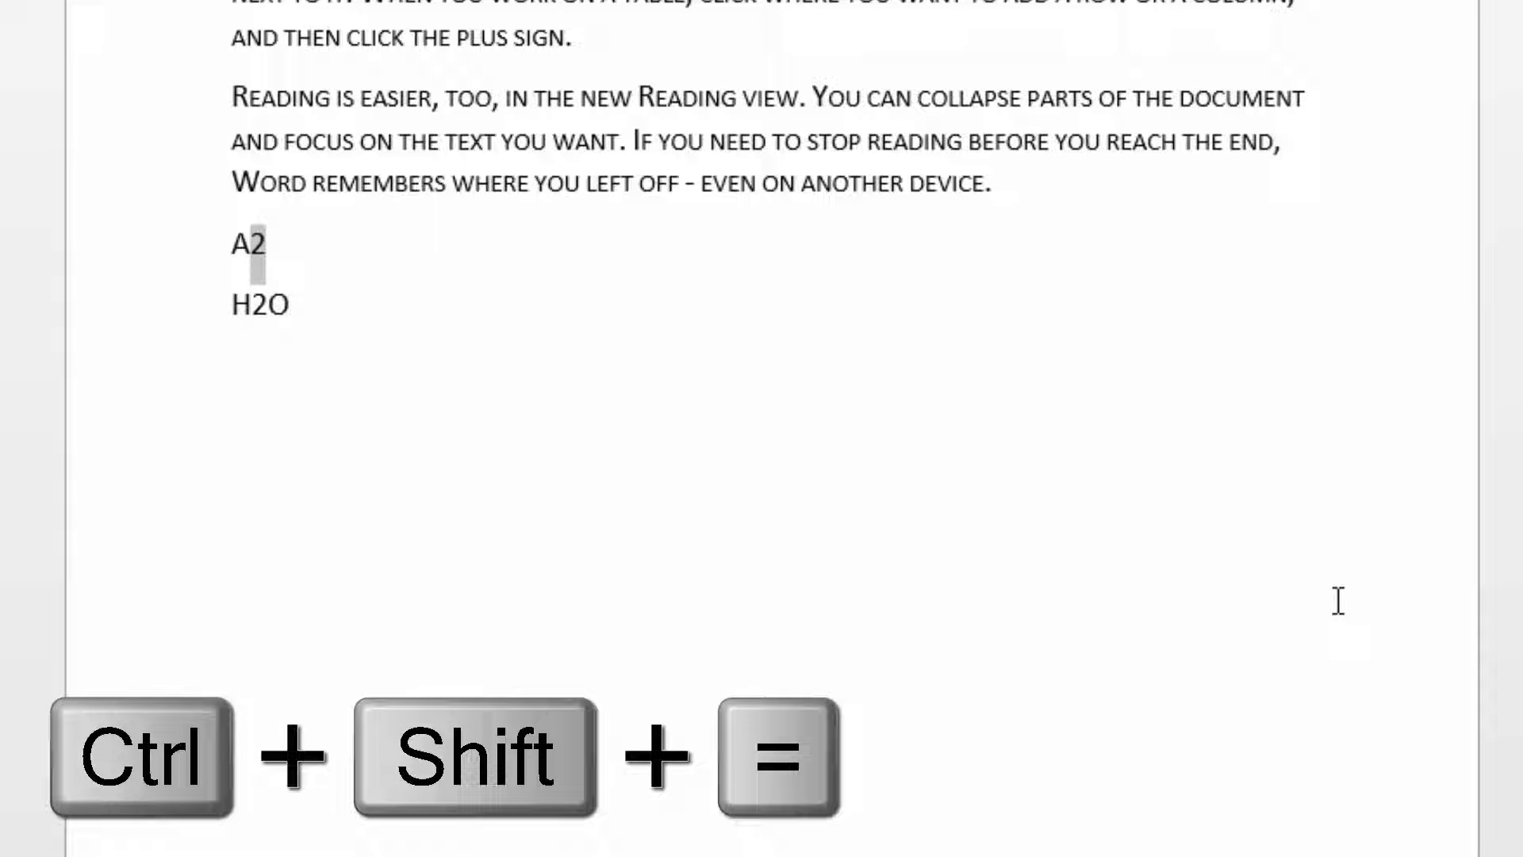
{"action": "key", "text": "ctrl+shift+equal"}
{"action": "left_click", "coordinate": [281, 261]}
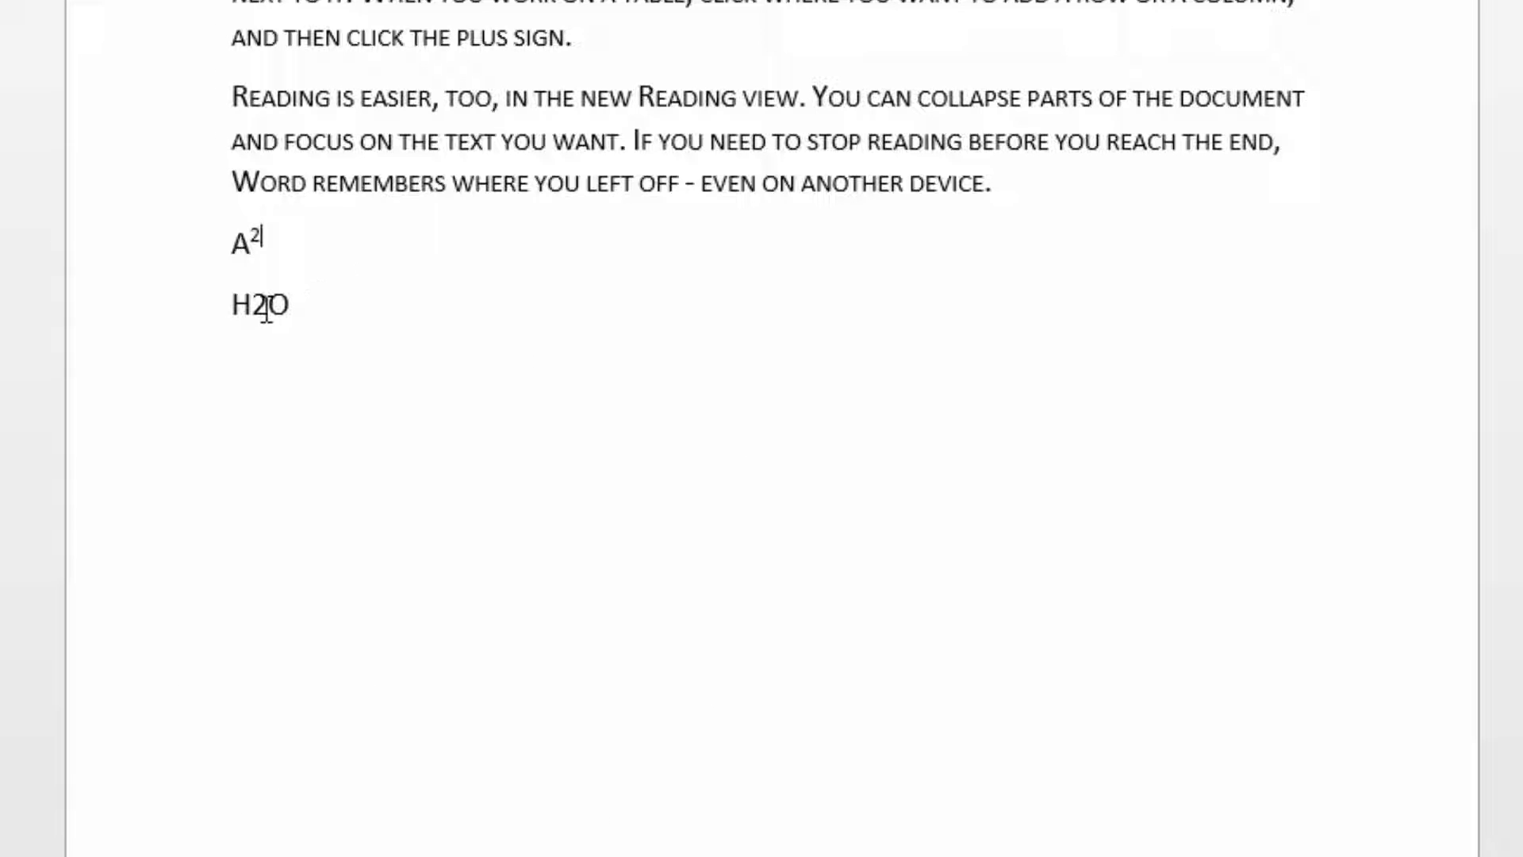
{"action": "left_click_drag", "start_coordinate": [252, 307], "coordinate": [267, 307]}
{"action": "key", "text": "ctrl+equal"}
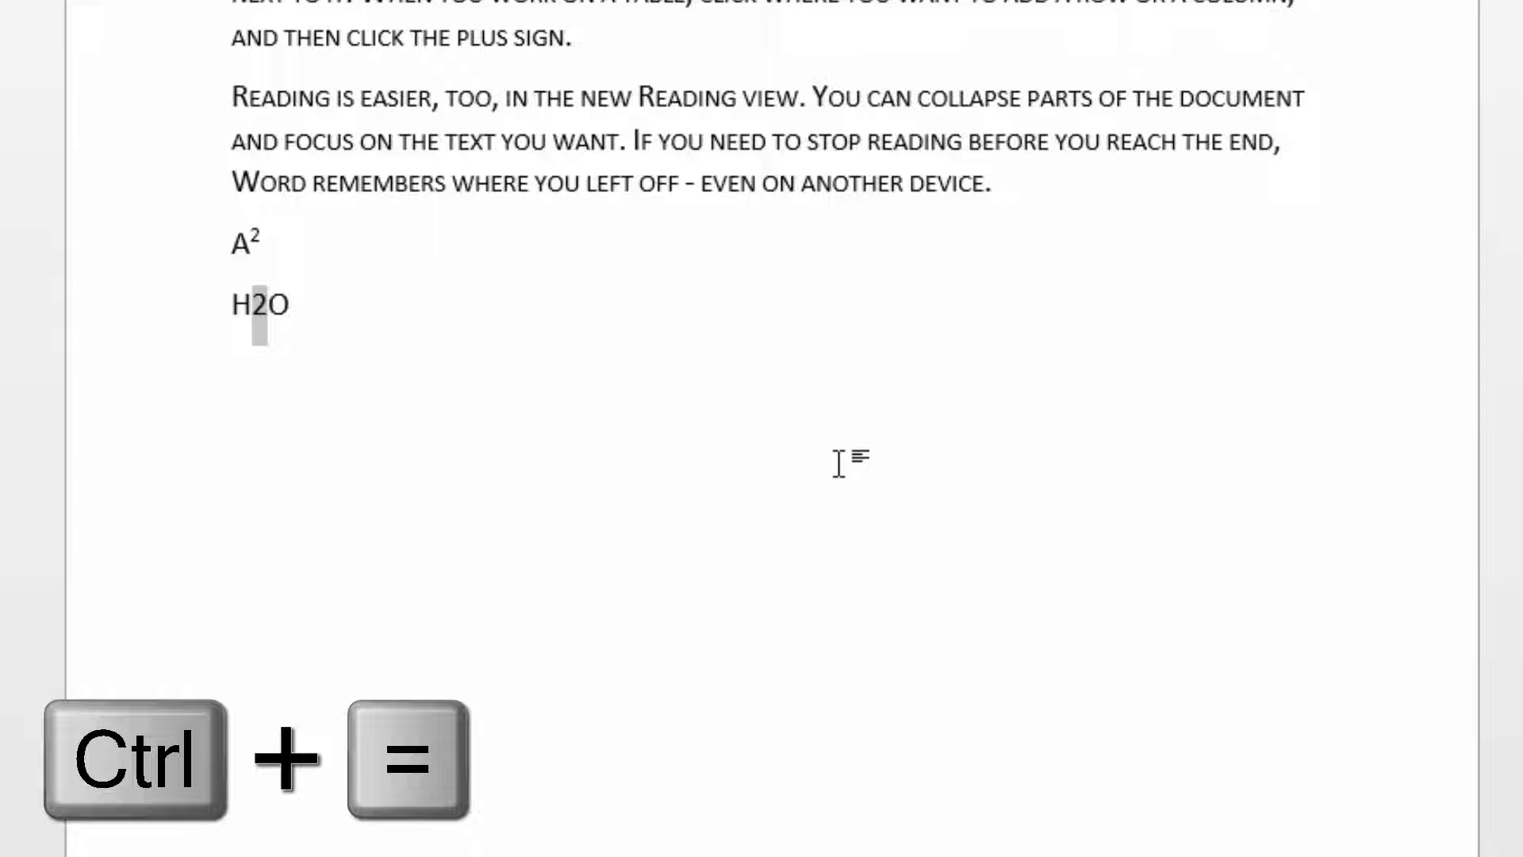
{"action": "left_click", "coordinate": [421, 308]}
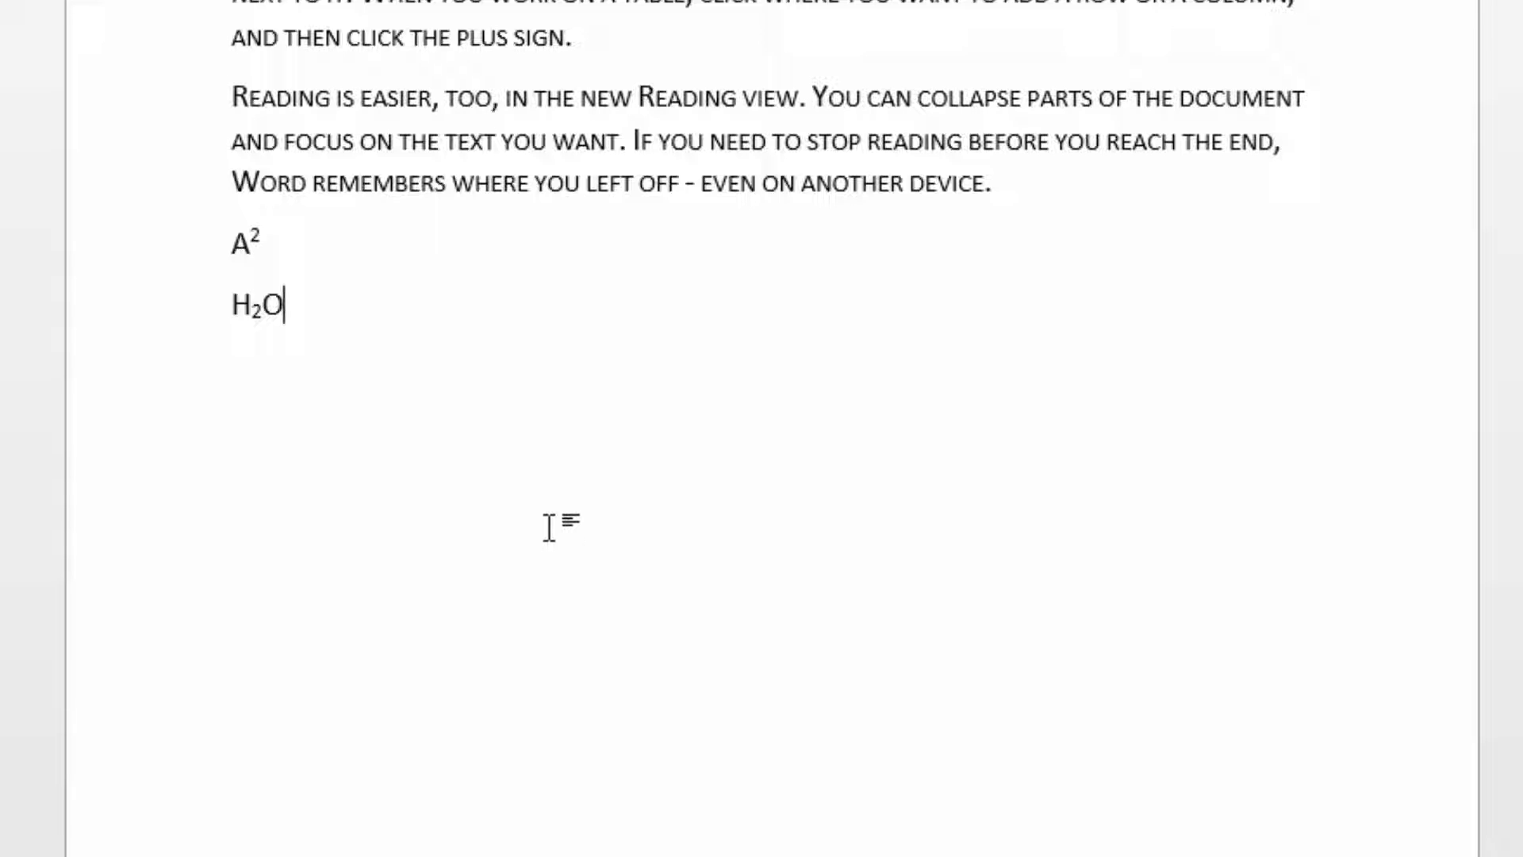
{"action": "key", "text": "Return"}
Look through the table of shortcuts and their uses, returning to its first entries for Select All, Bold and Copy
{"action": "scroll", "coordinate": [549, 527], "scroll_direction": "down", "scroll_amount": 12}
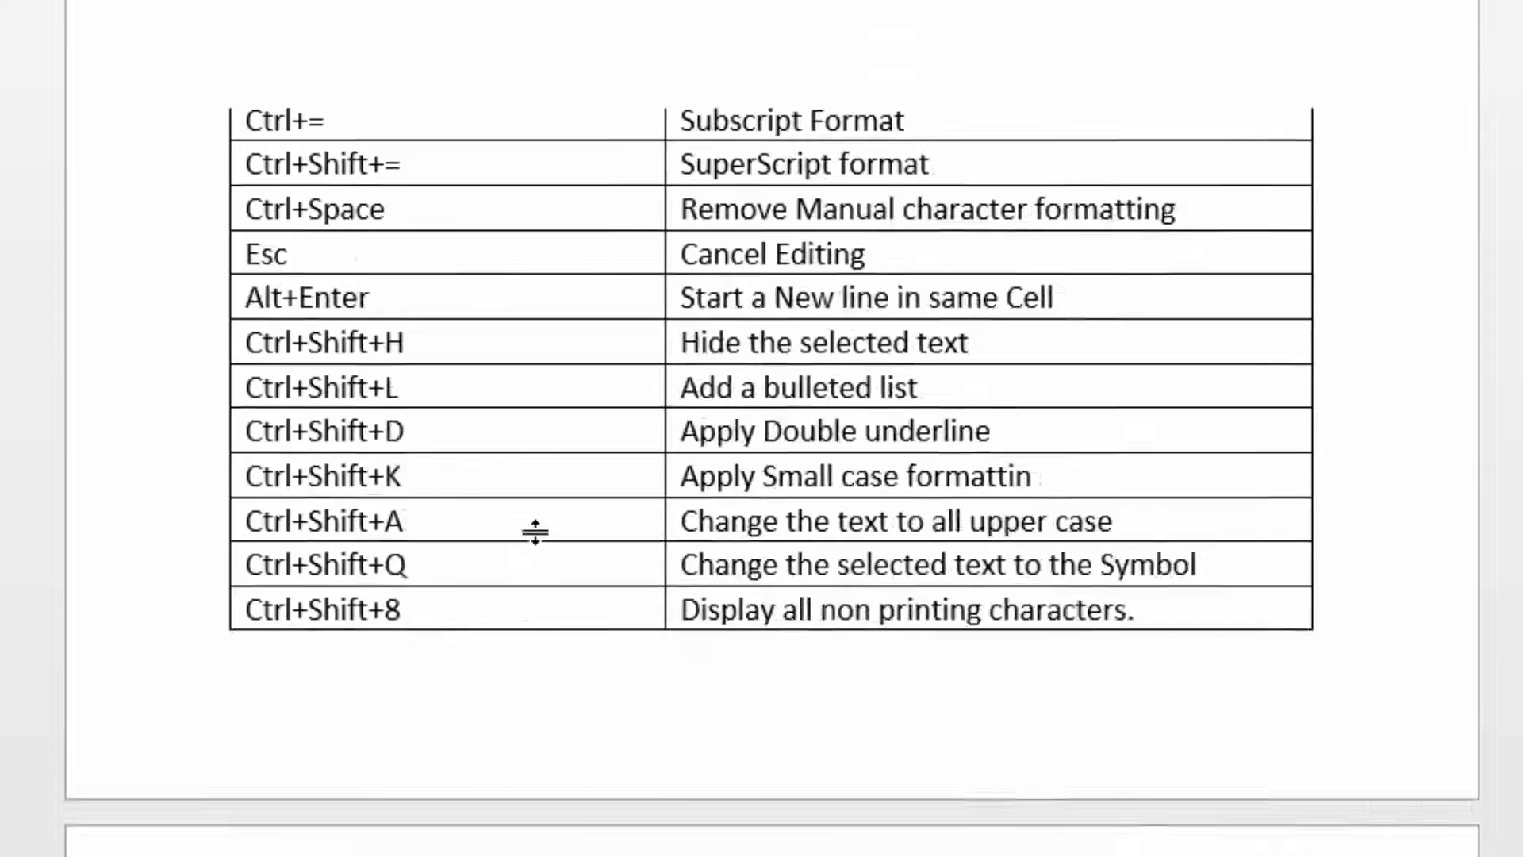
{"action": "scroll", "coordinate": [551, 514], "scroll_direction": "up", "scroll_amount": 12}
{"action": "scroll", "coordinate": [550, 514], "scroll_direction": "up", "scroll_amount": 15}
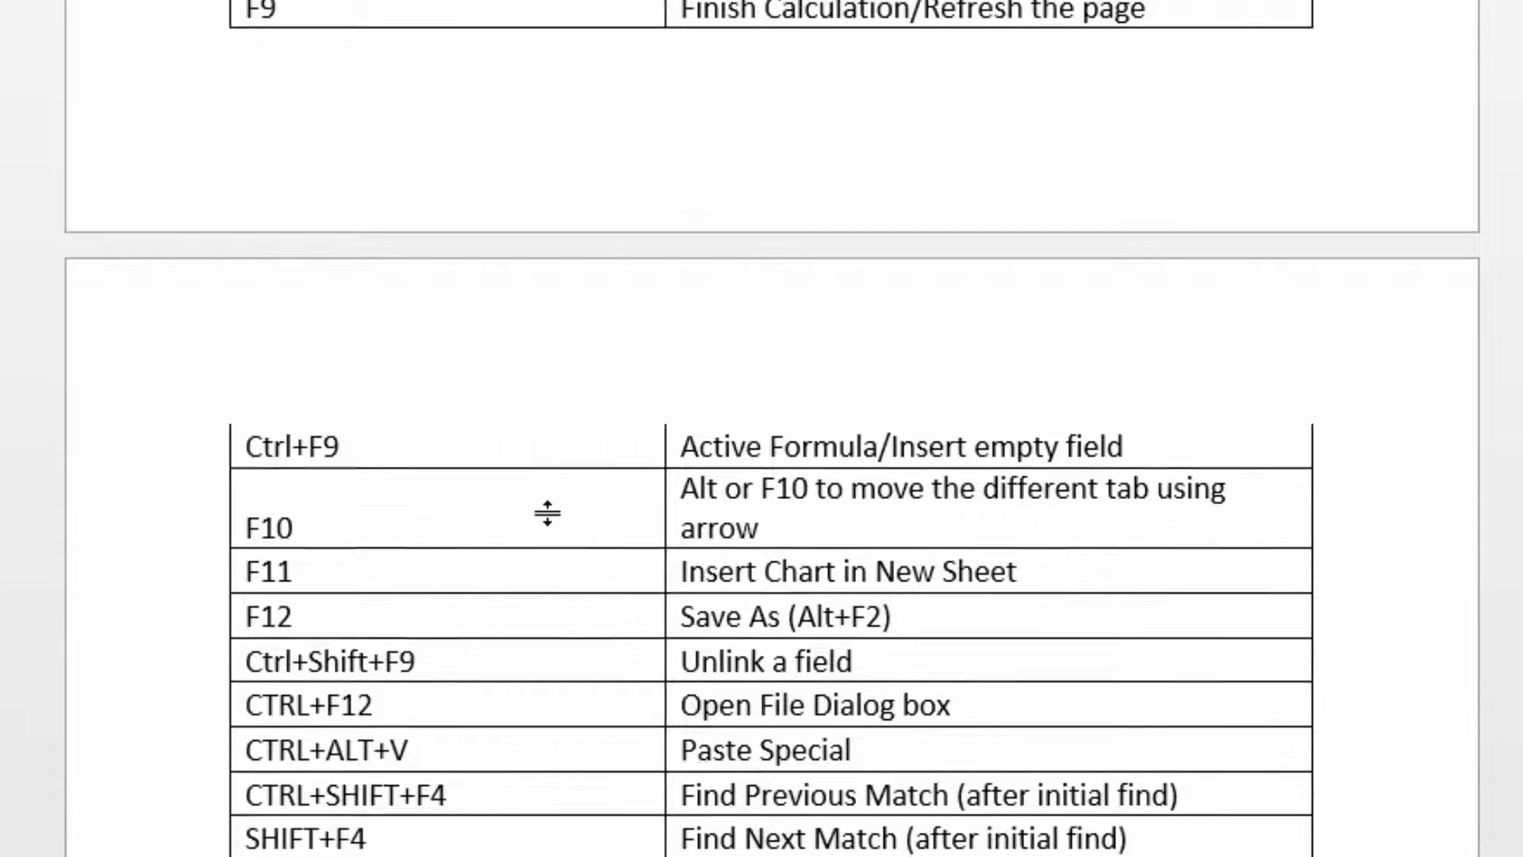
{"action": "scroll", "coordinate": [549, 513], "scroll_direction": "up", "scroll_amount": 6}
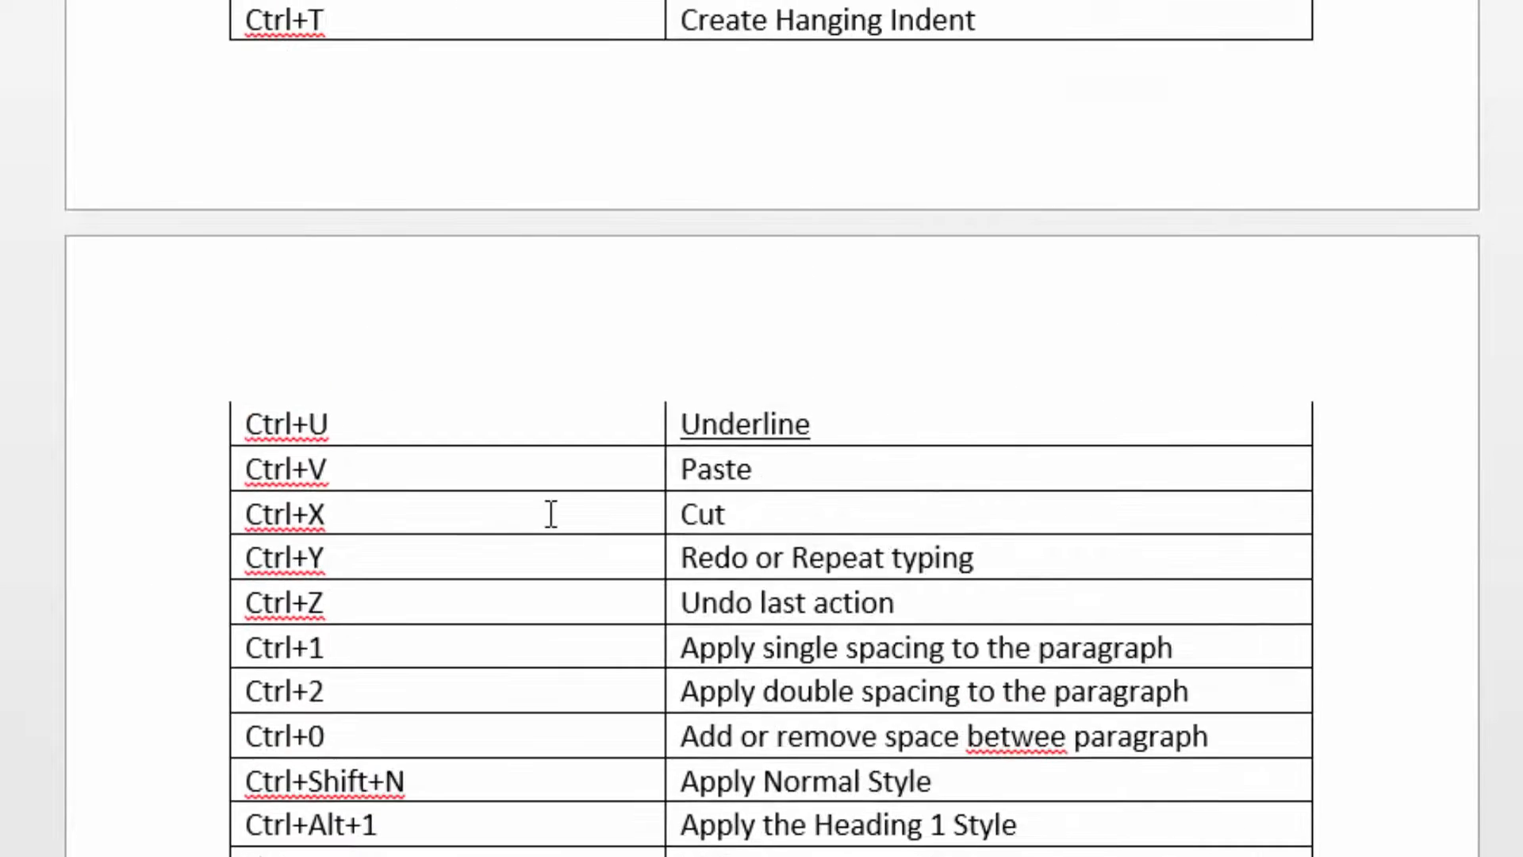
{"action": "scroll", "coordinate": [551, 514], "scroll_direction": "up", "scroll_amount": 14}
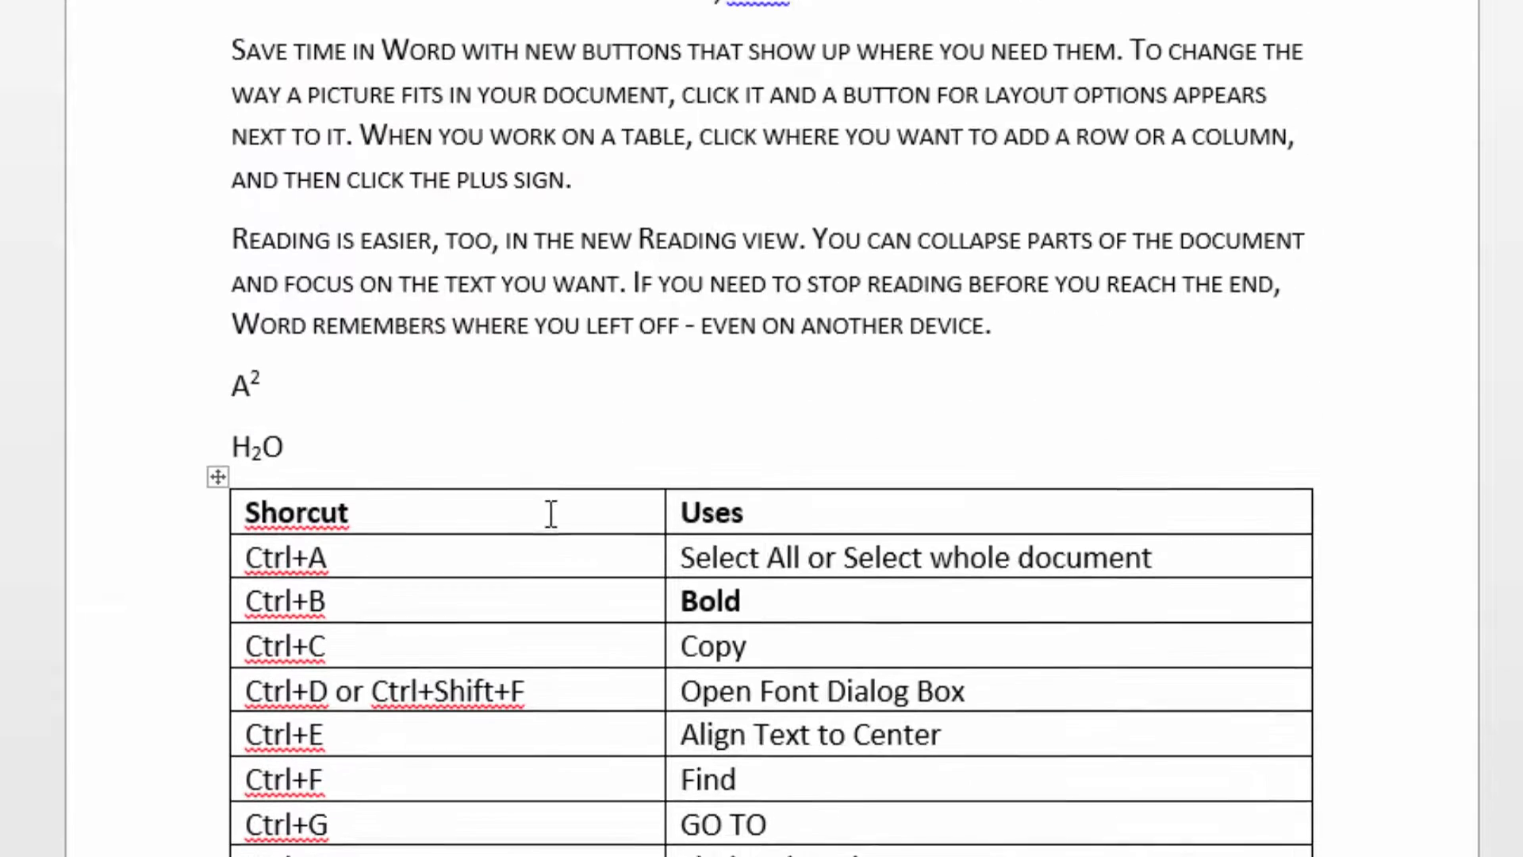
{"action": "left_click", "coordinate": [373, 545]}
{"action": "left_click", "coordinate": [370, 587]}
{"action": "left_click", "coordinate": [370, 633]}
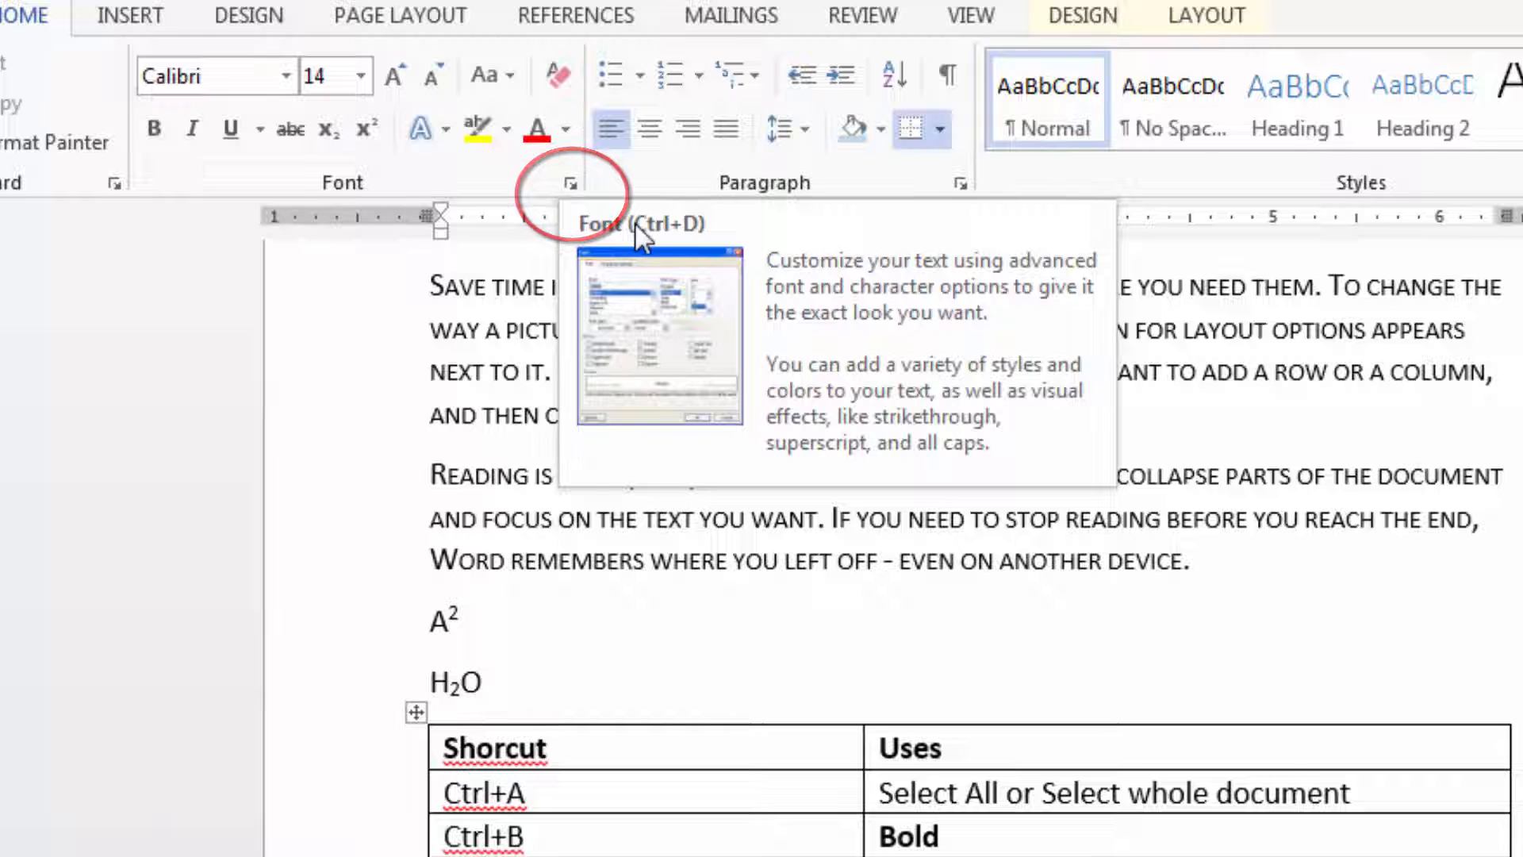
Examine the Font dialog and its underline styles, close it without changes, and briefly open it once more
{"action": "key", "text": "ctrl+d"}
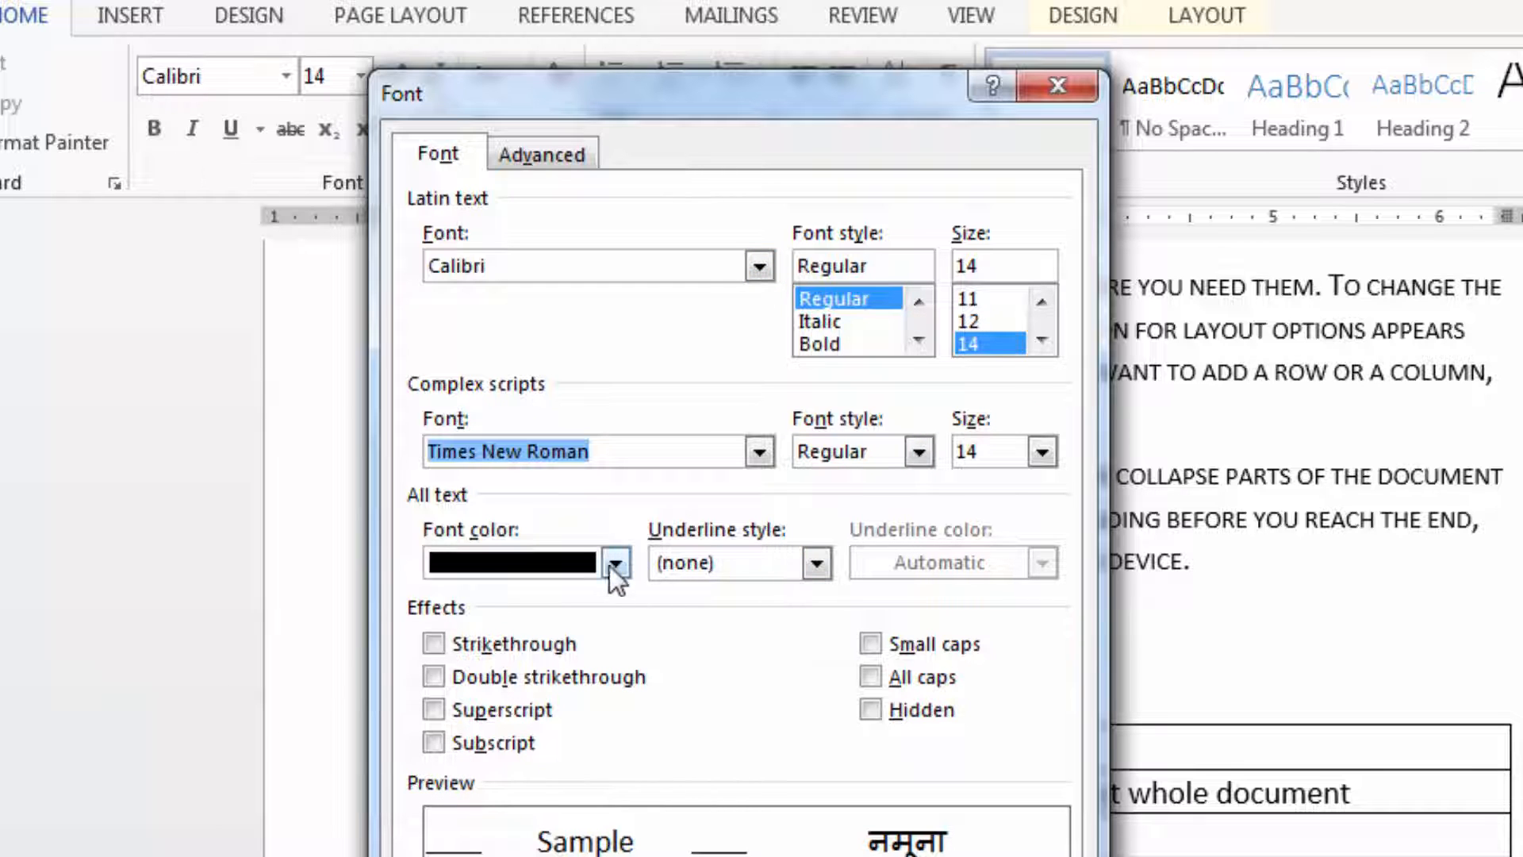
{"action": "left_click", "coordinate": [816, 563]}
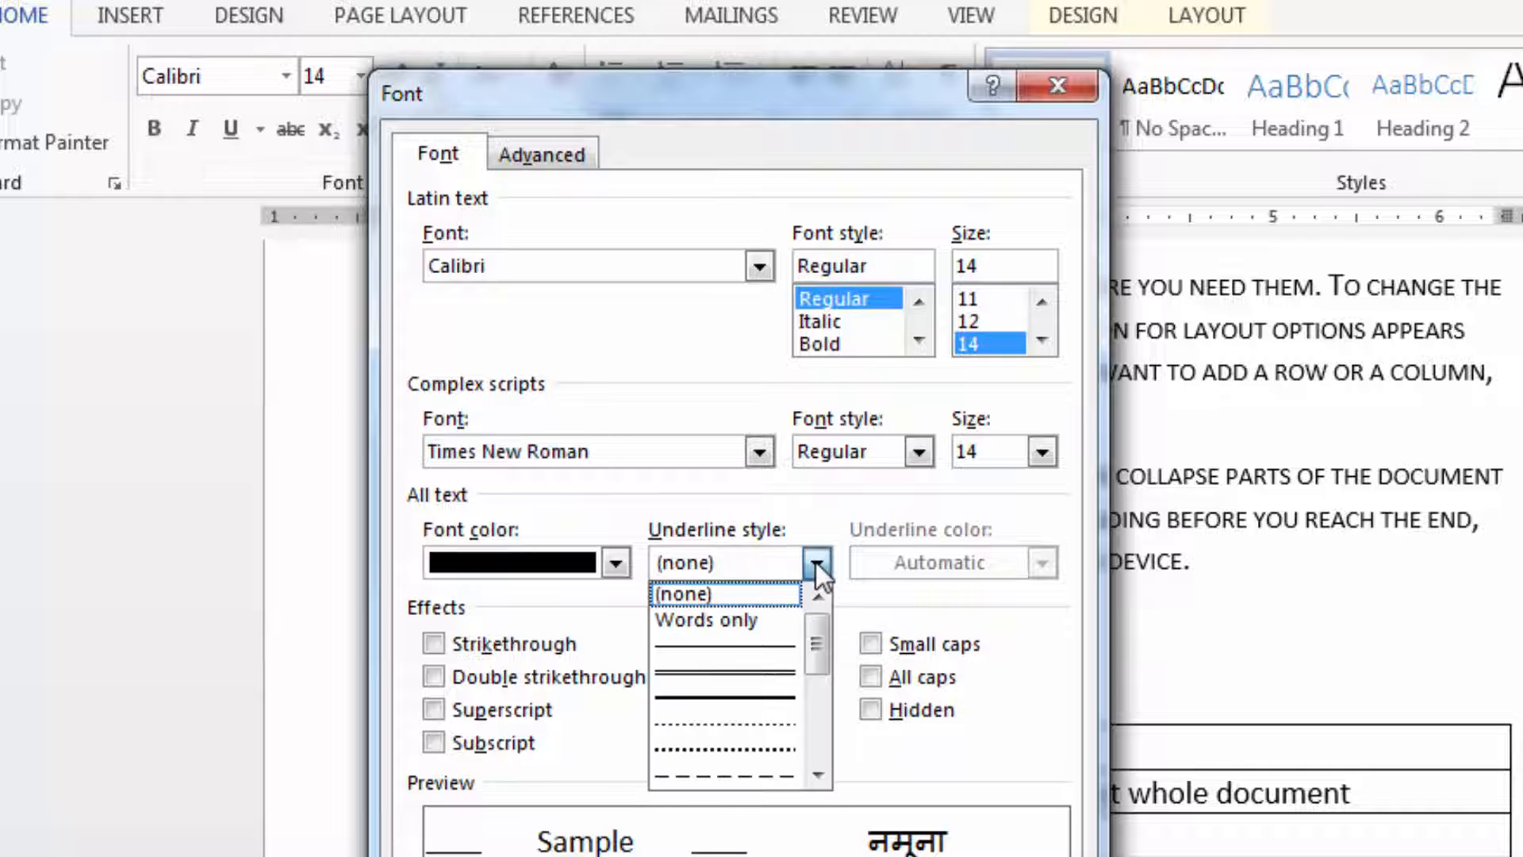
{"action": "left_click", "coordinate": [815, 562]}
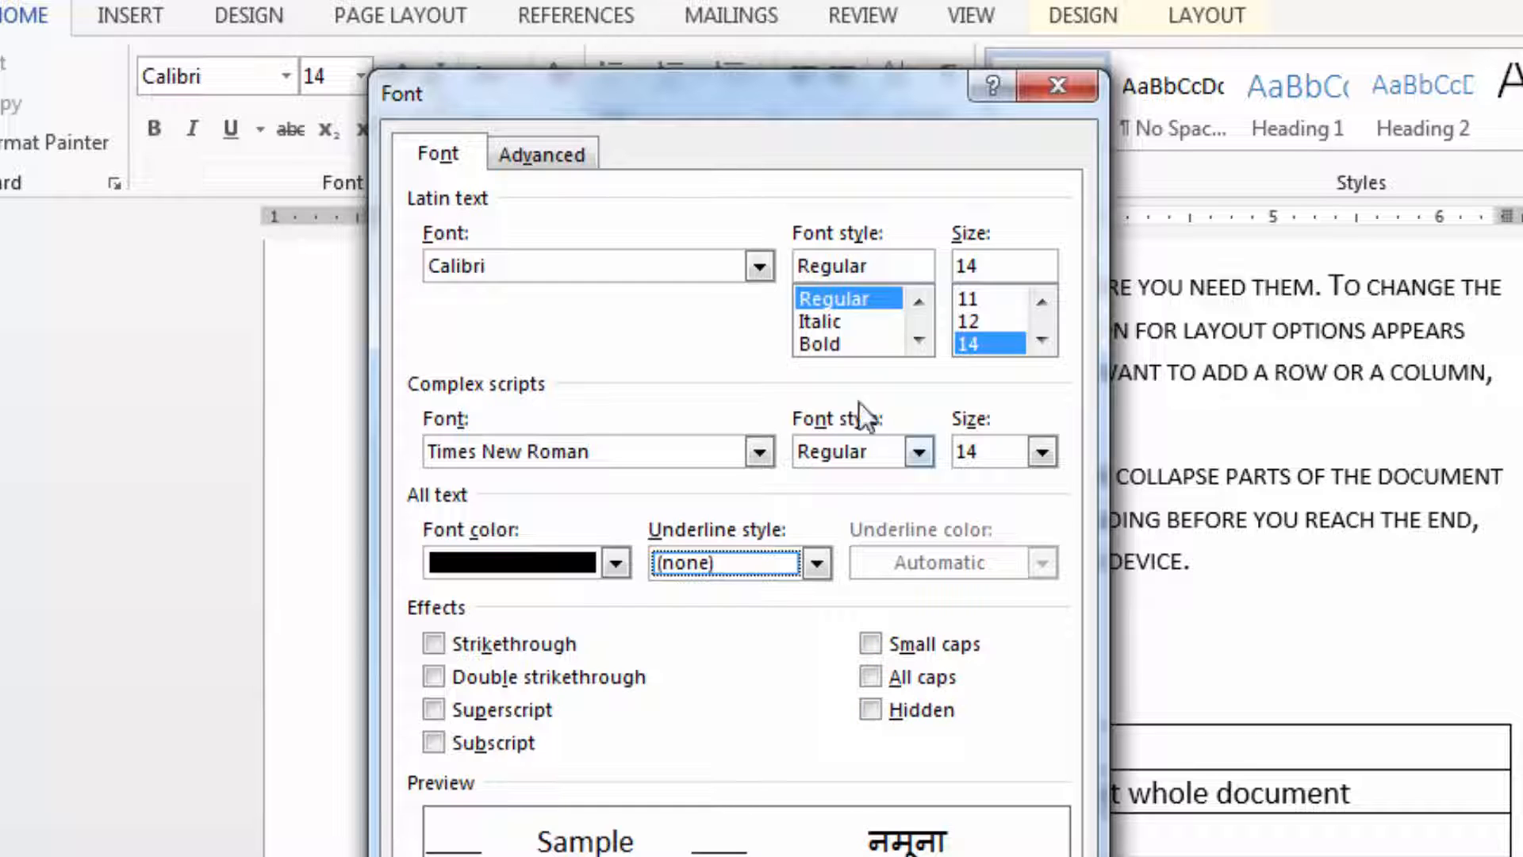
{"action": "key", "text": "Escape"}
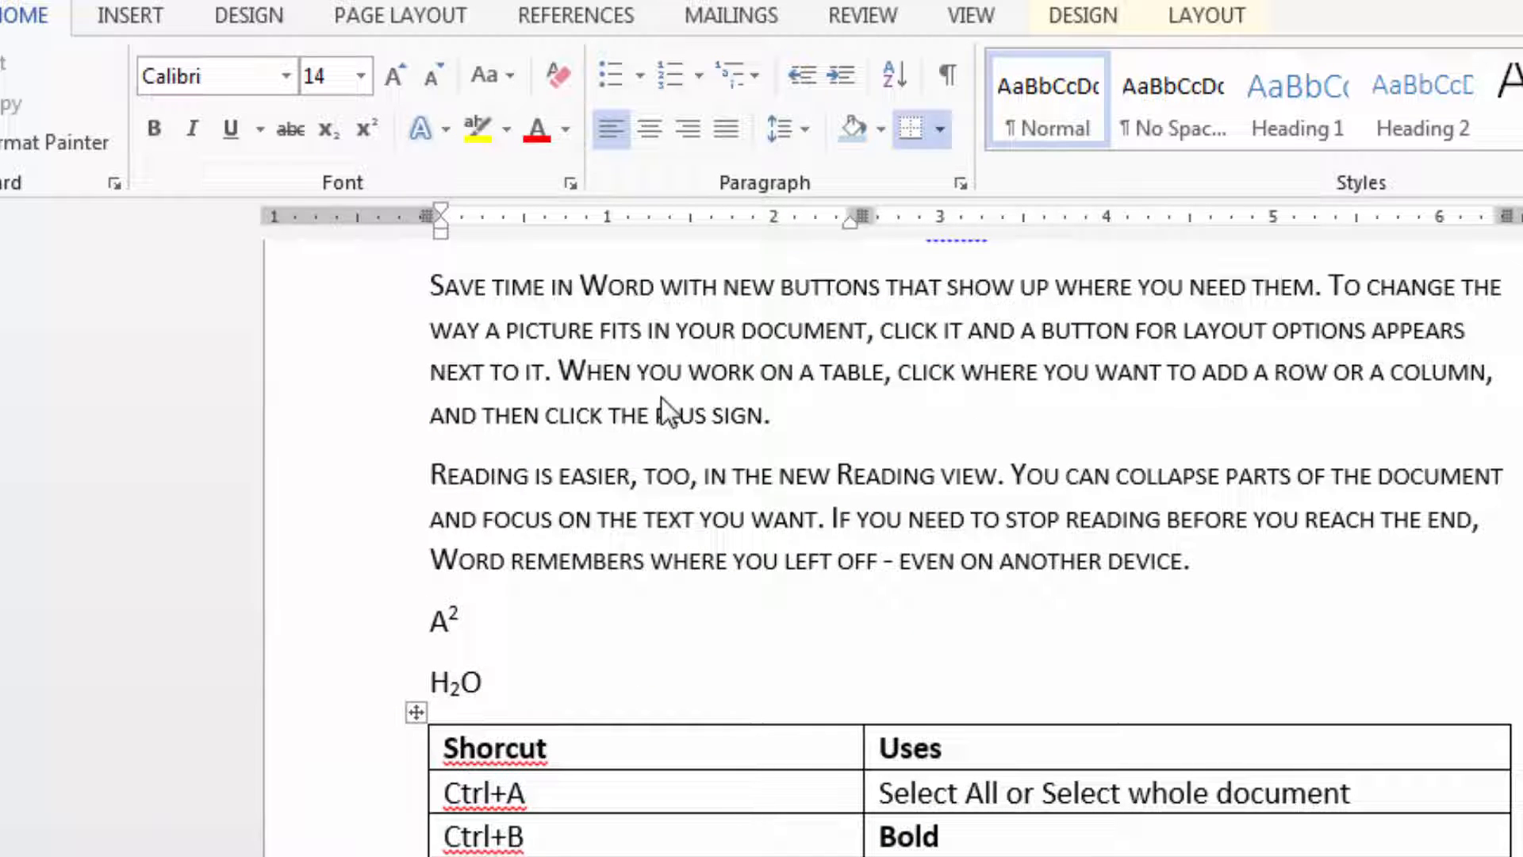
{"action": "key", "text": "ctrl+shift+f"}
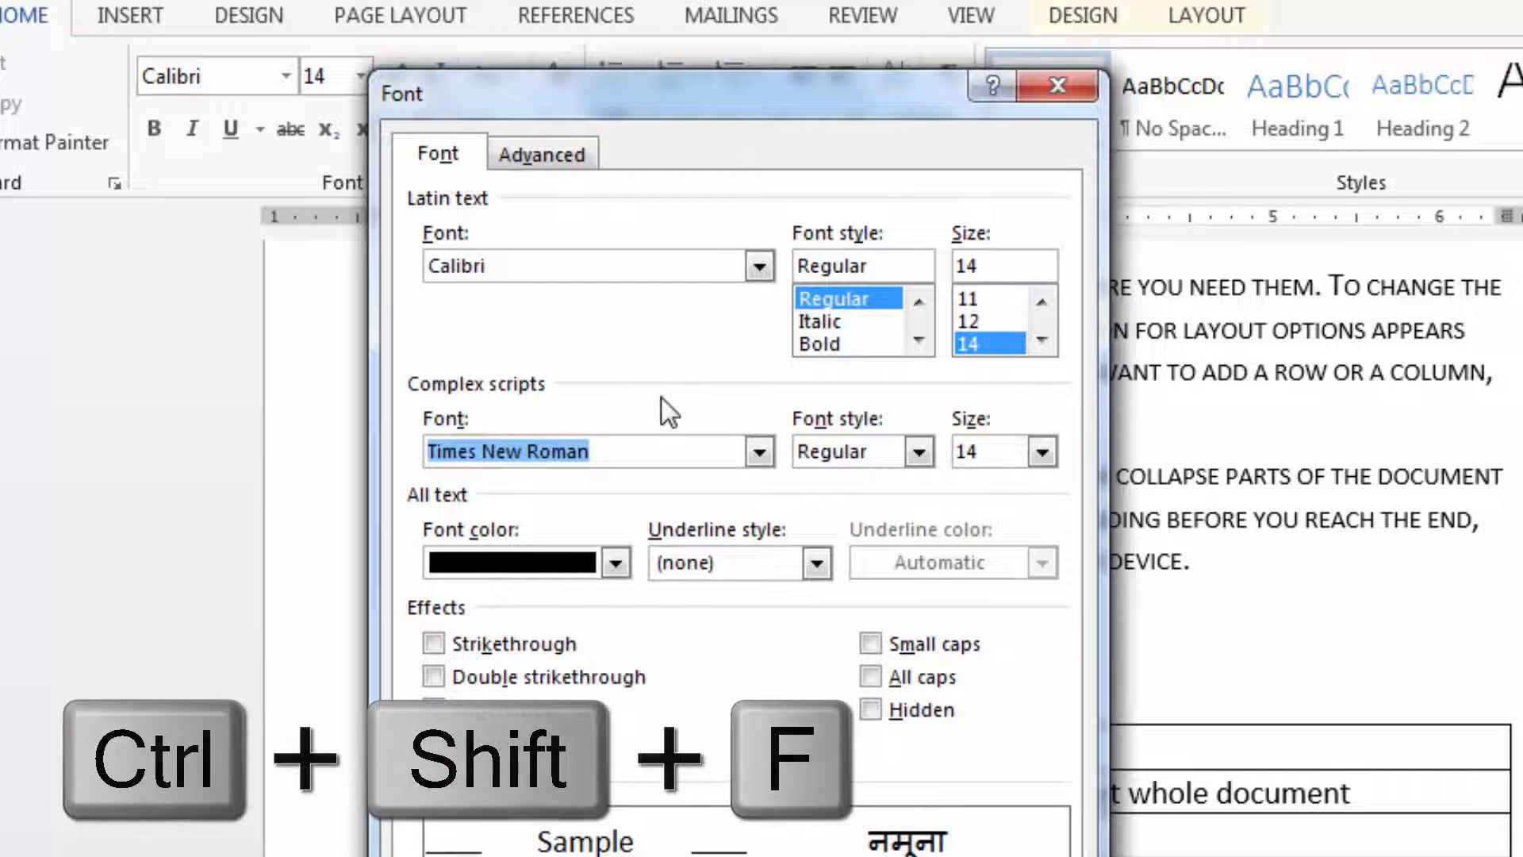
{"action": "key", "text": "Escape"}
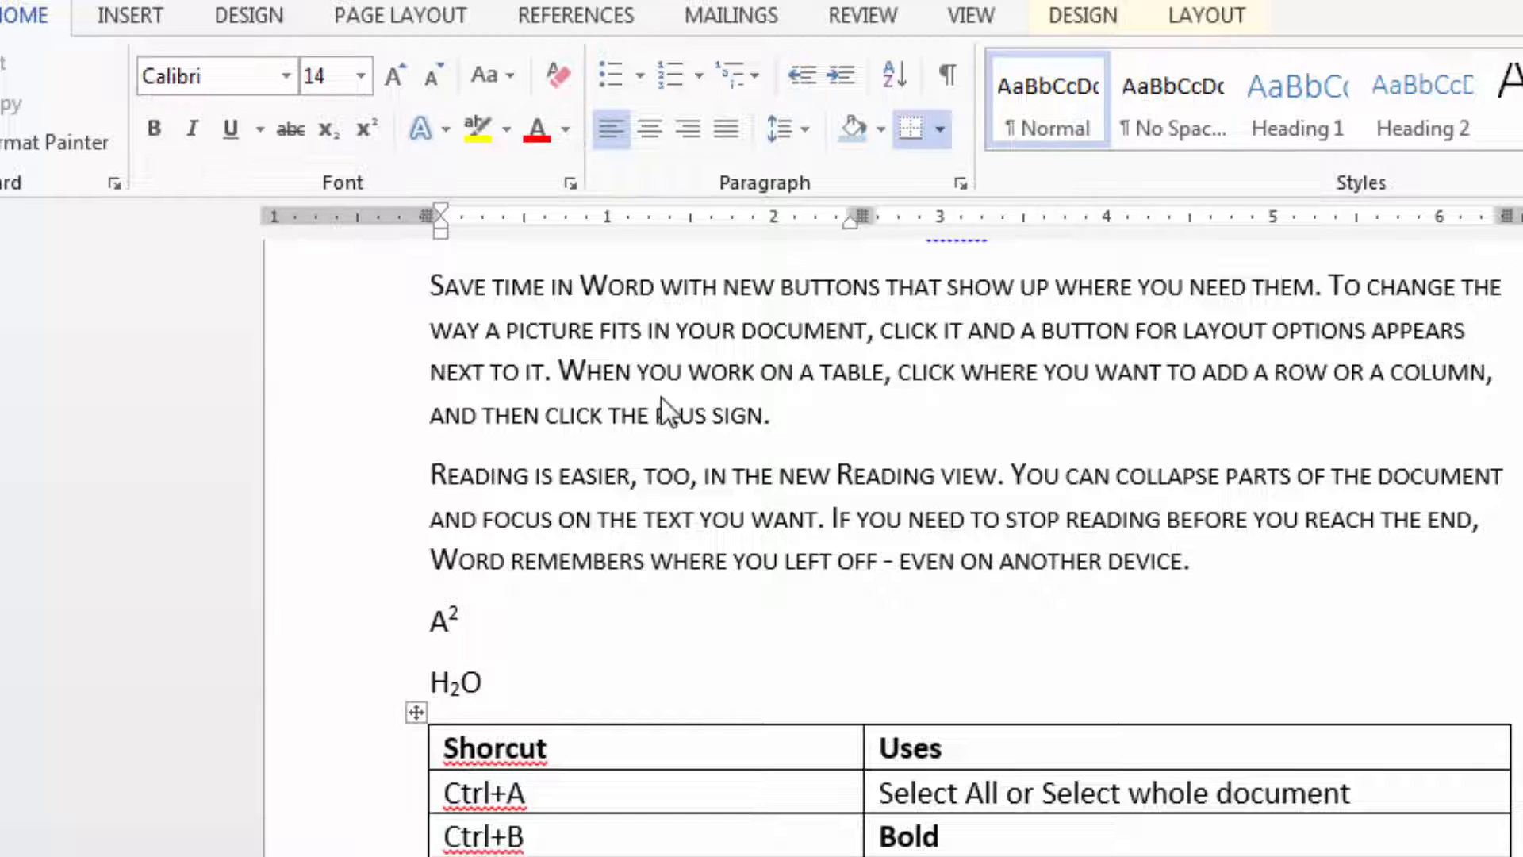
Align the "Reading is easier" paragraph above the A² line to center, right and left, and finally justify it
{"action": "key", "text": "ctrl+e"}
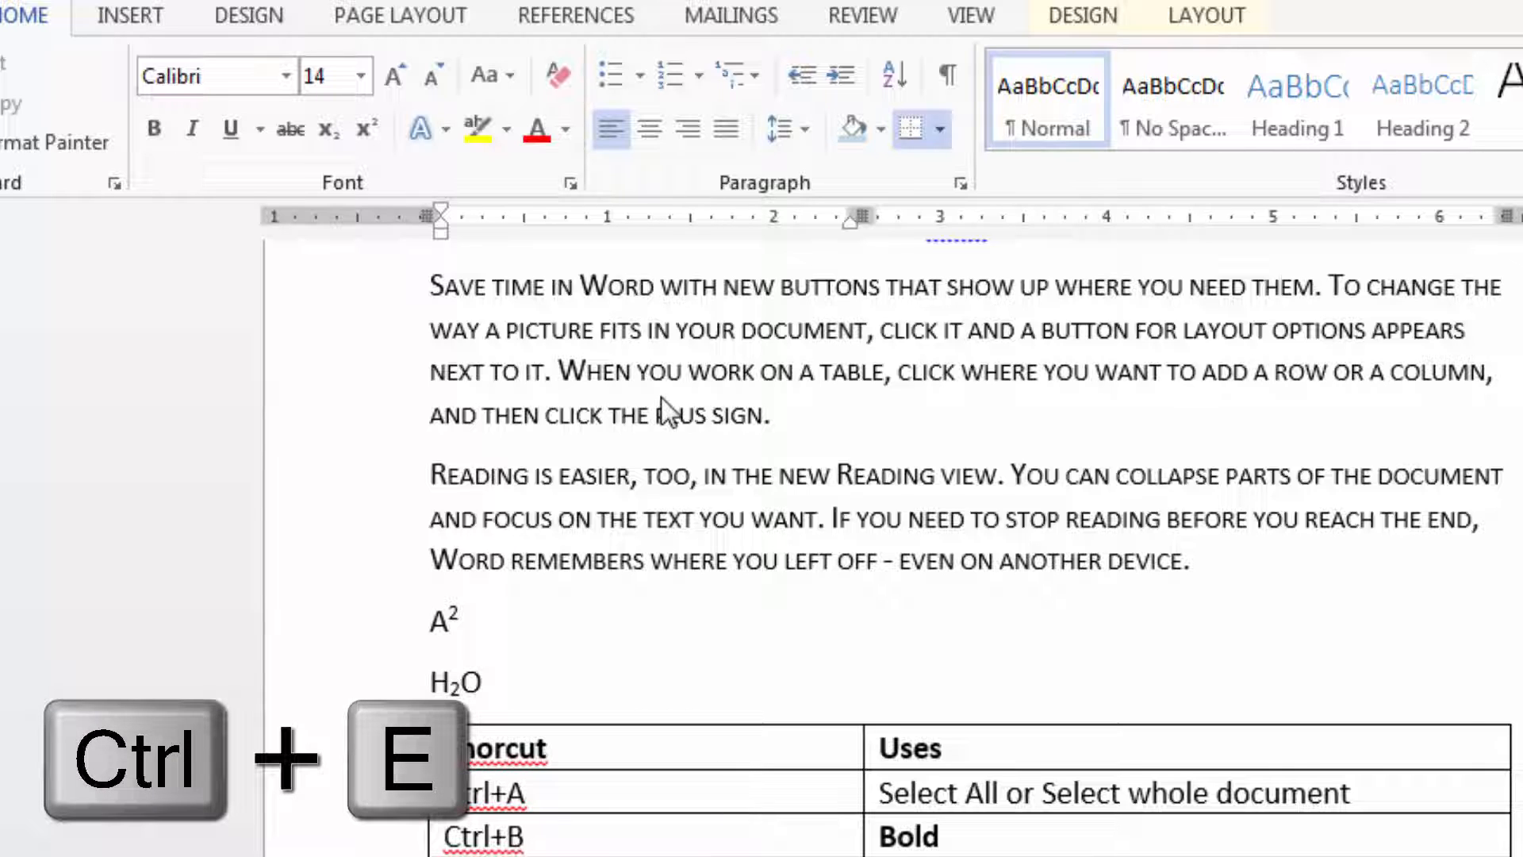
{"action": "left_click_drag", "start_coordinate": [431, 476], "coordinate": [1230, 573]}
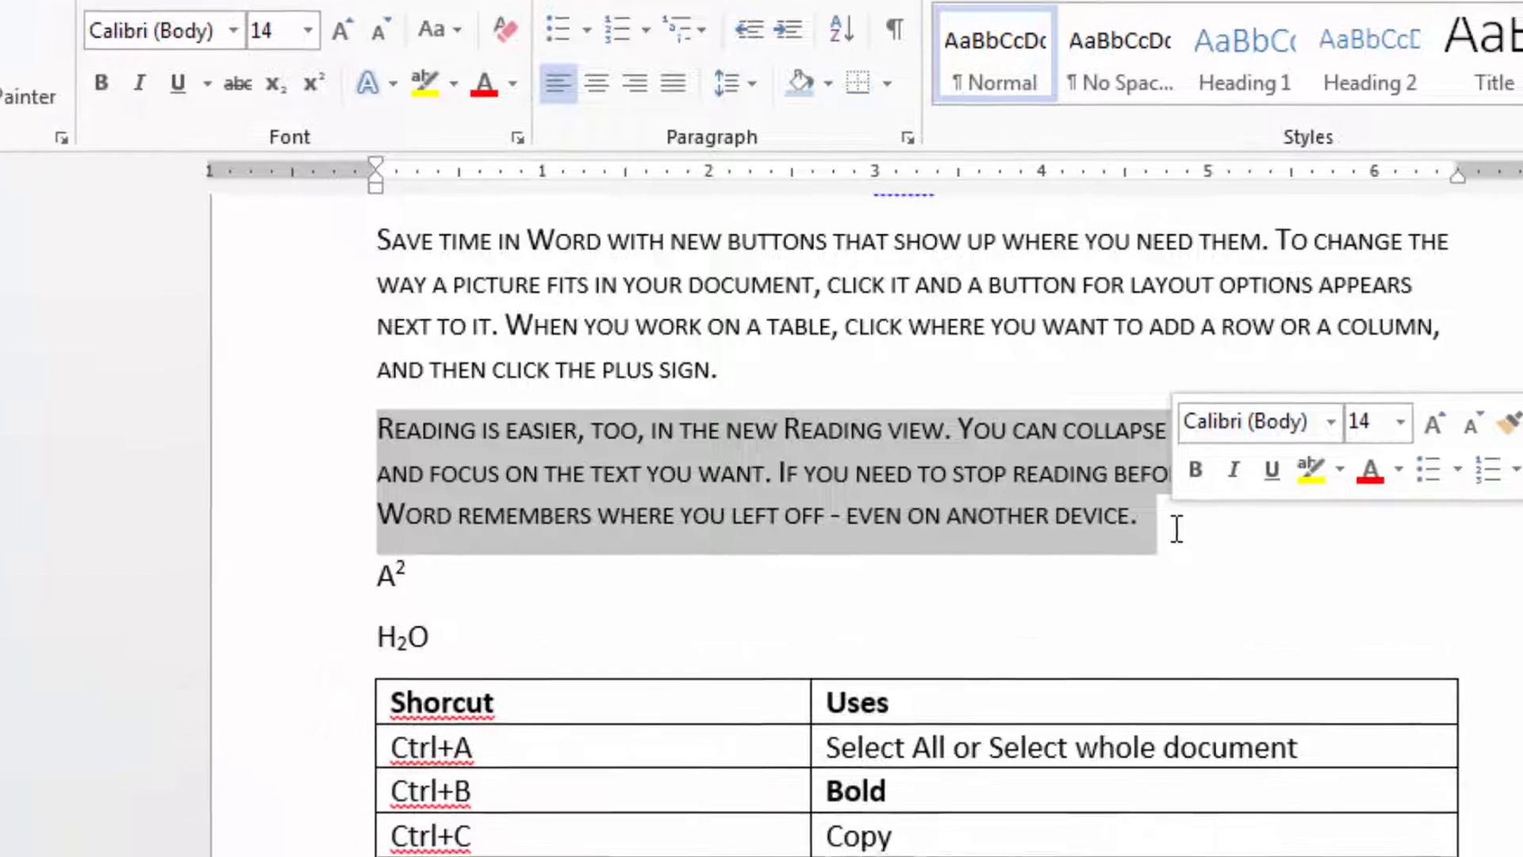
{"action": "key", "text": "ctrl+e"}
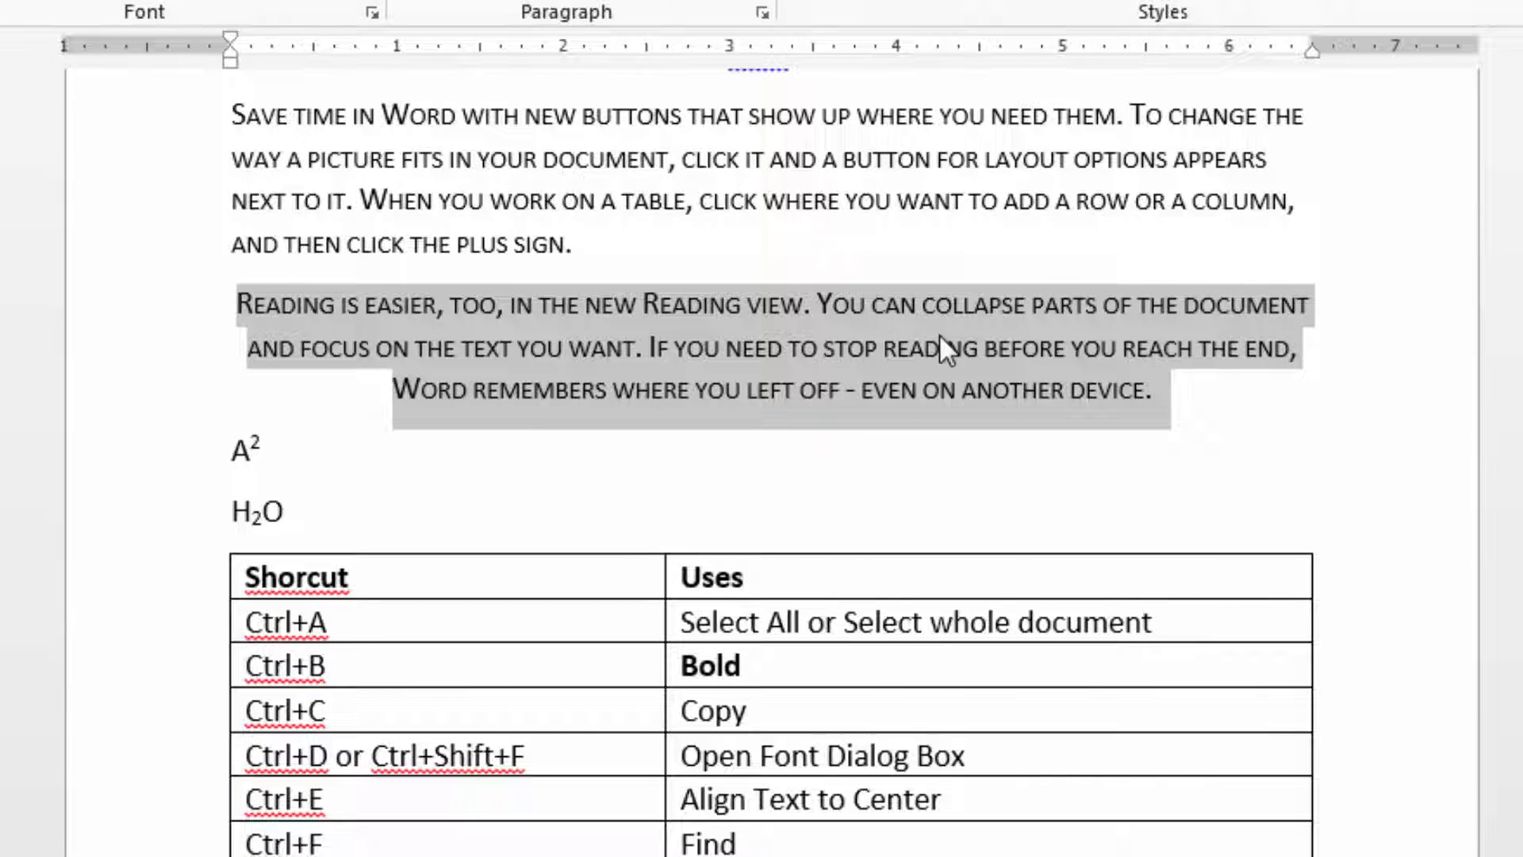
{"action": "key", "text": "ctrl+r"}
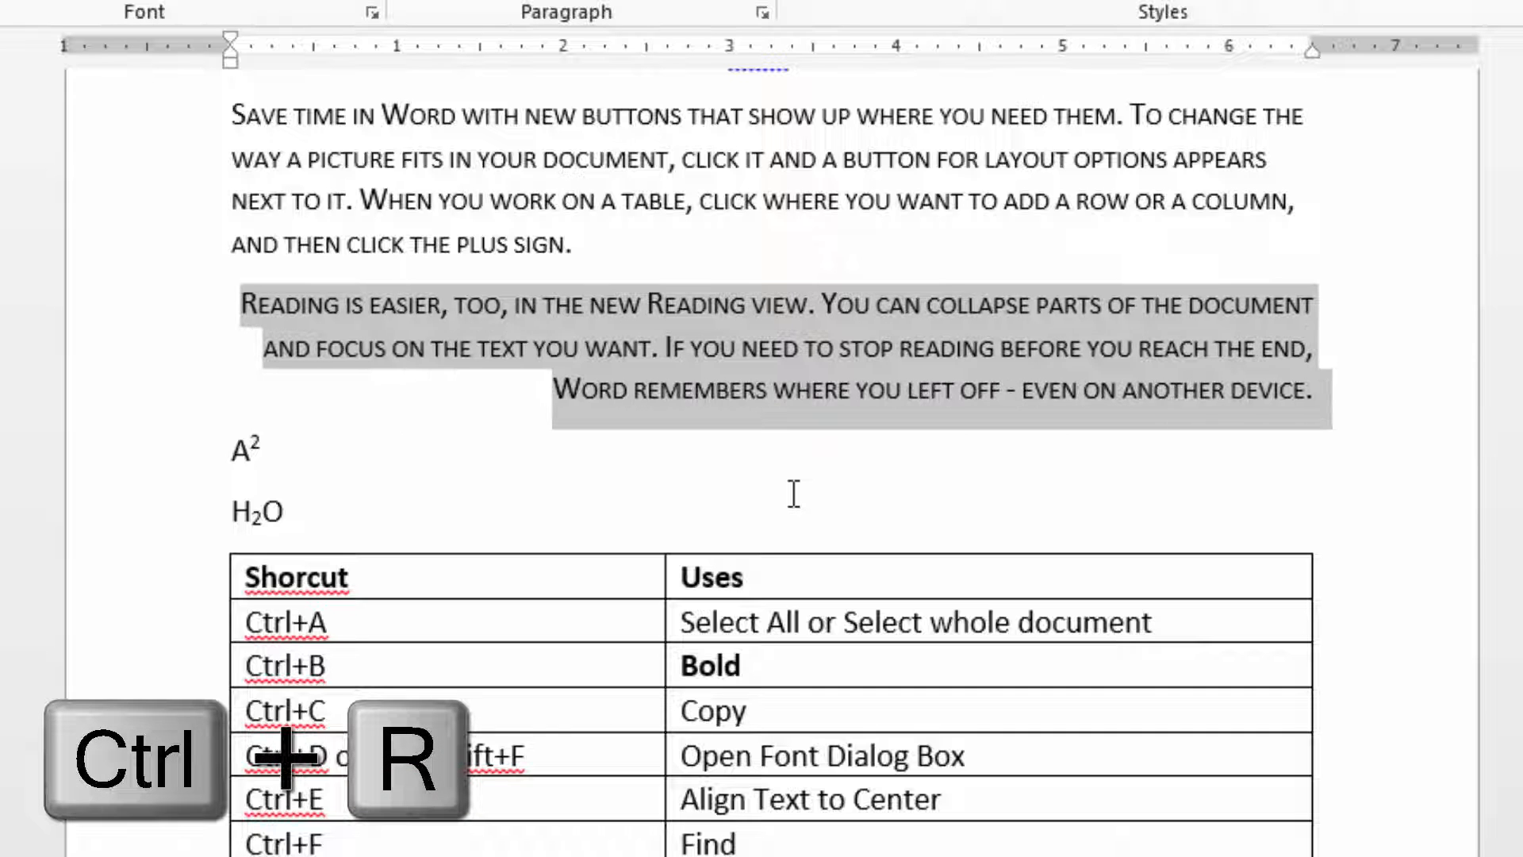
{"action": "key", "text": "ctrl+l"}
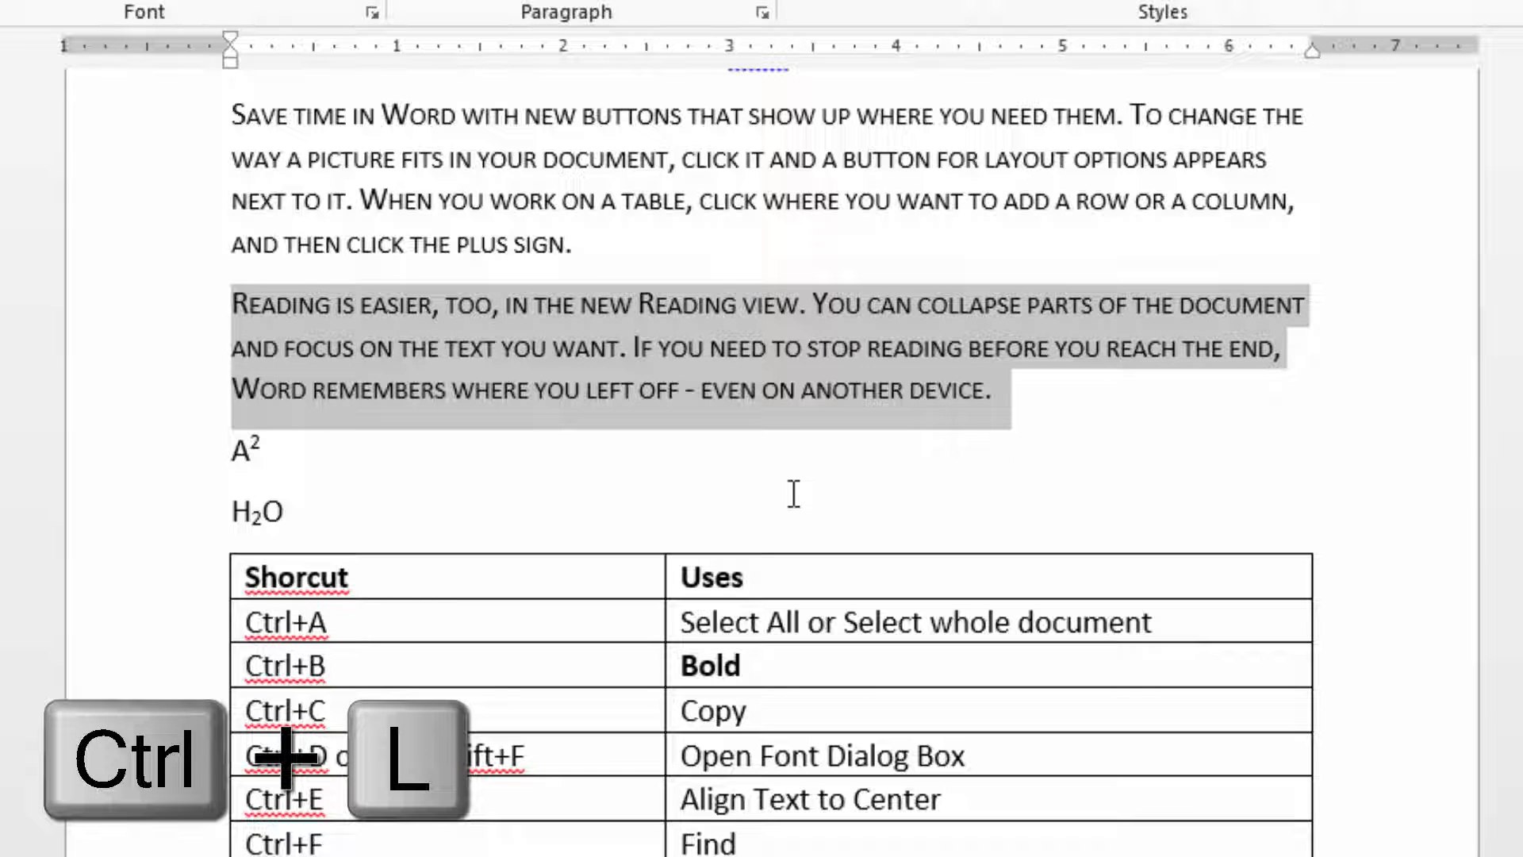
{"action": "key", "text": "ctrl+j"}
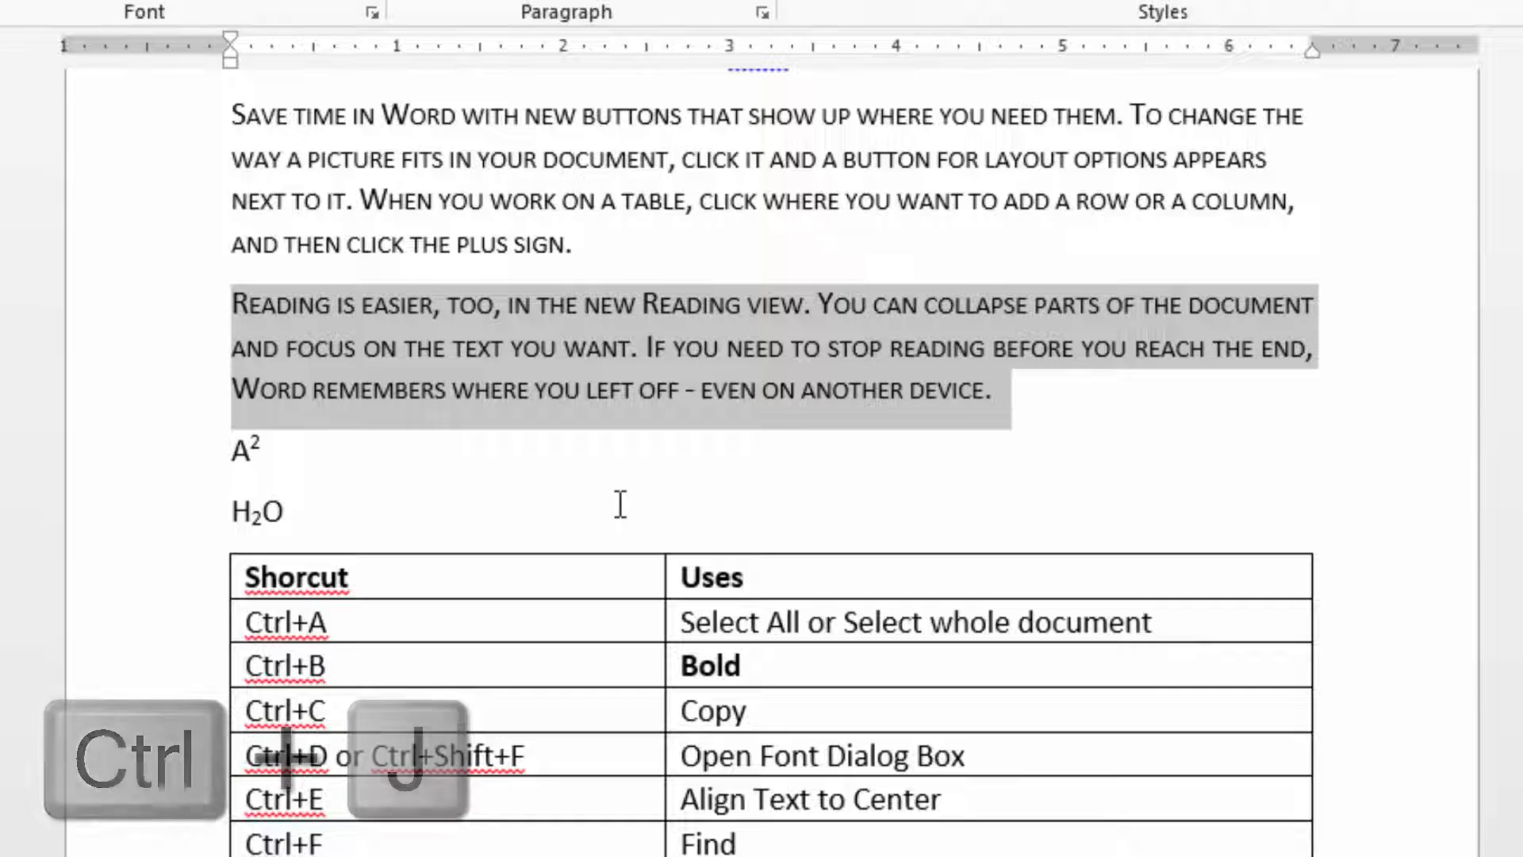
Align the "Reading is easier" paragraph above the A² line to the left and deselect it
{"action": "key", "text": "ctrl+l"}
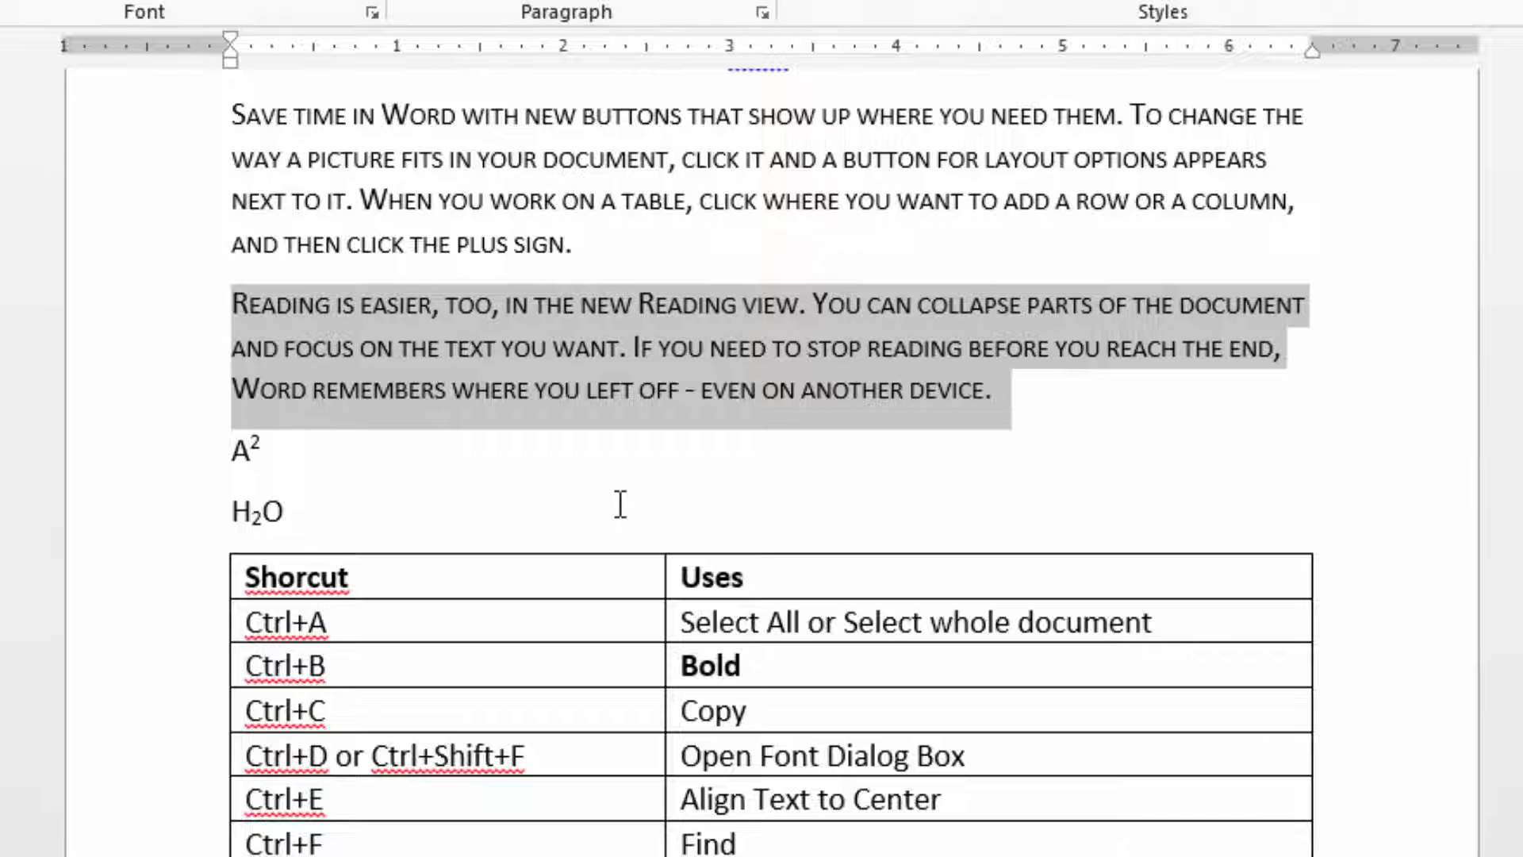
{"action": "left_click", "coordinate": [1040, 435]}
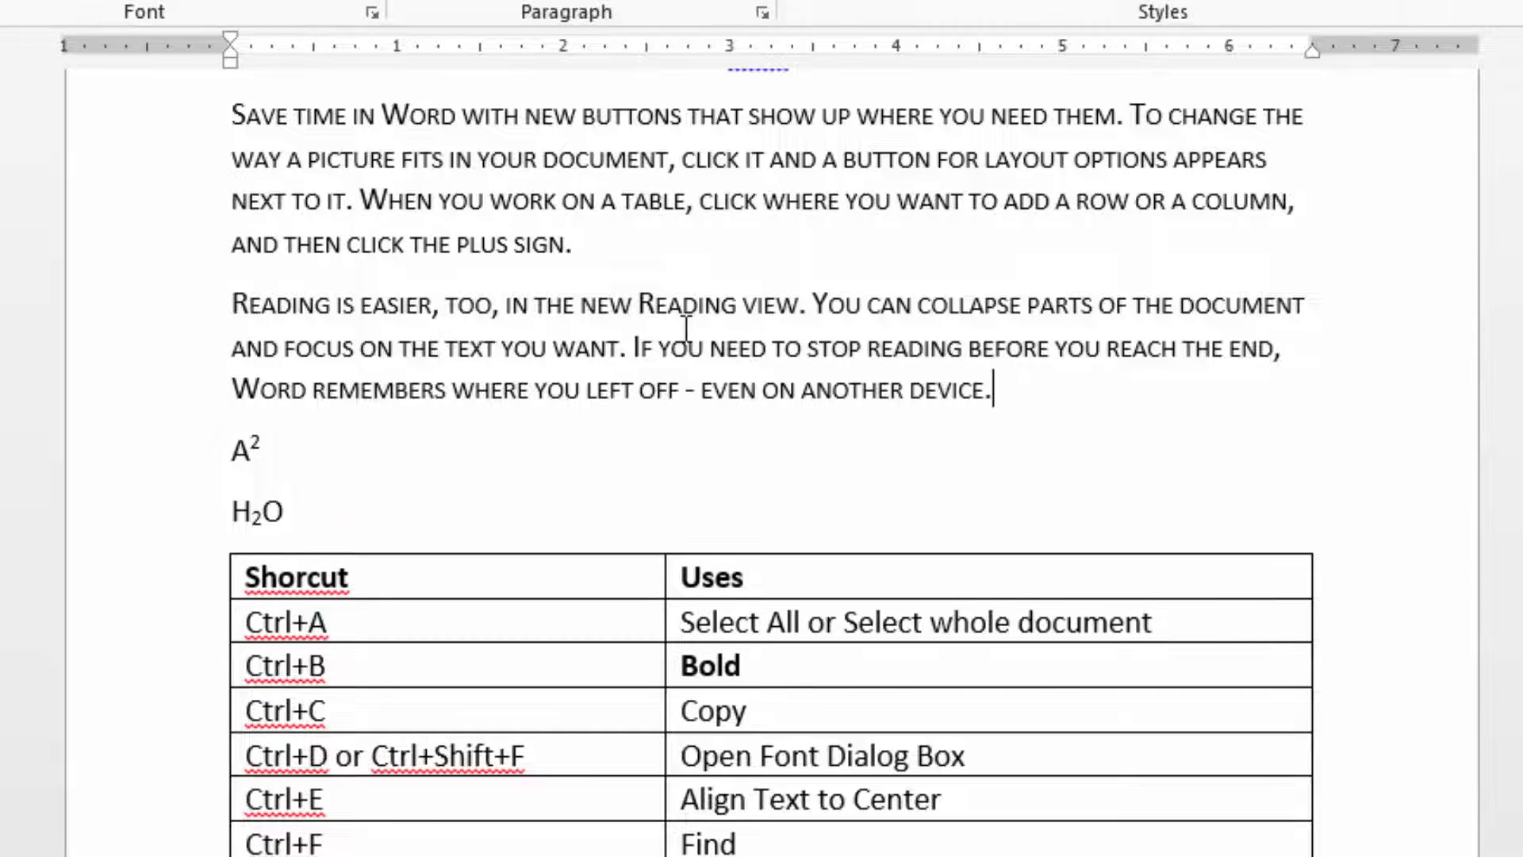
Open the document search in the Navigation pane and close it without searching
{"action": "scroll", "coordinate": [686, 325], "scroll_direction": "up", "scroll_amount": 5}
{"action": "scroll", "coordinate": [688, 328], "scroll_direction": "down", "scroll_amount": 2}
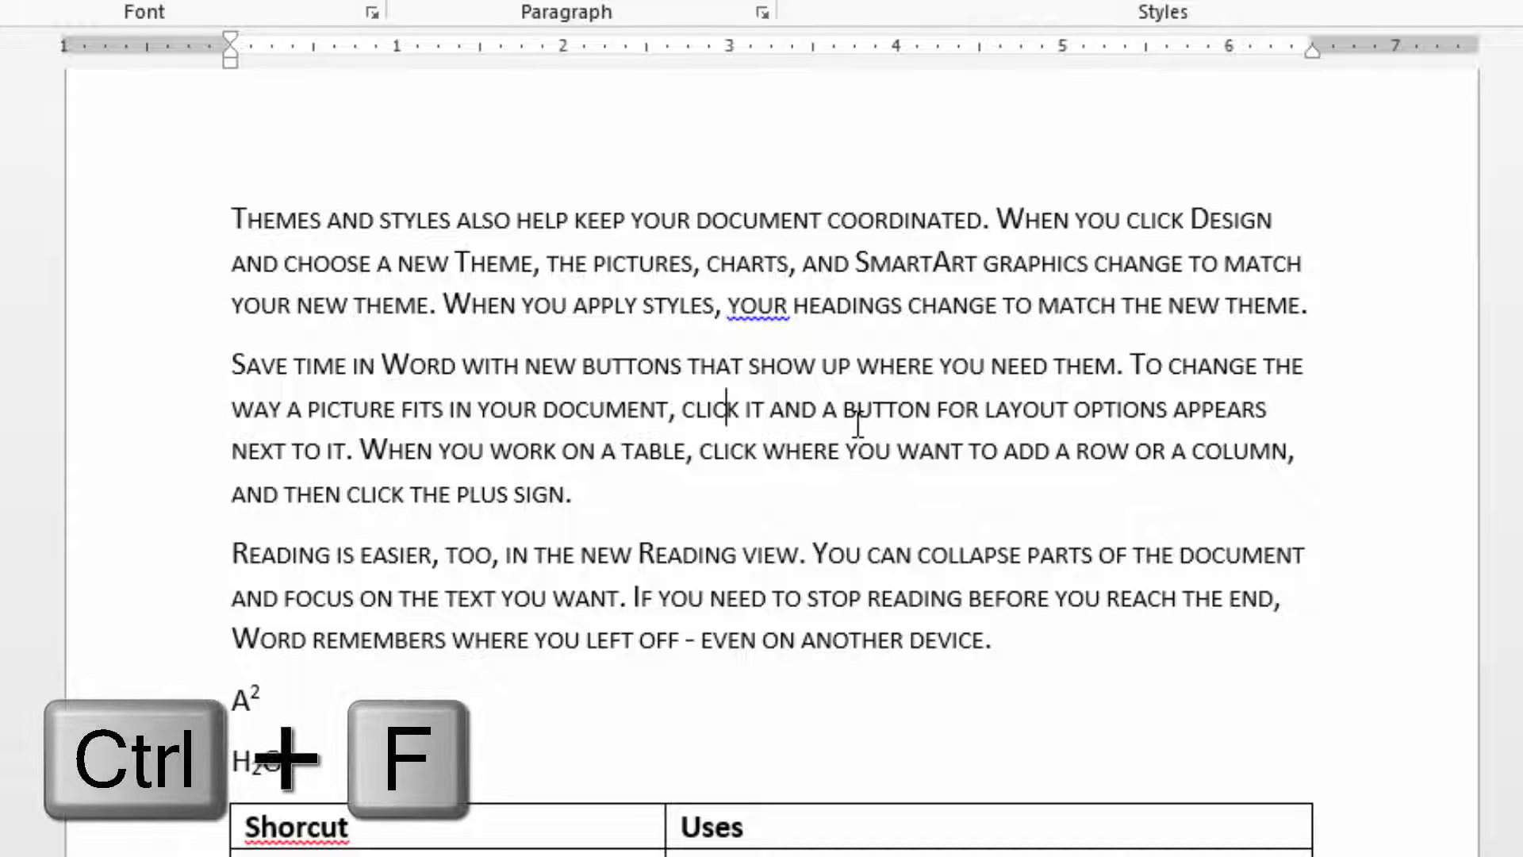
{"action": "key", "text": "ctrl+f"}
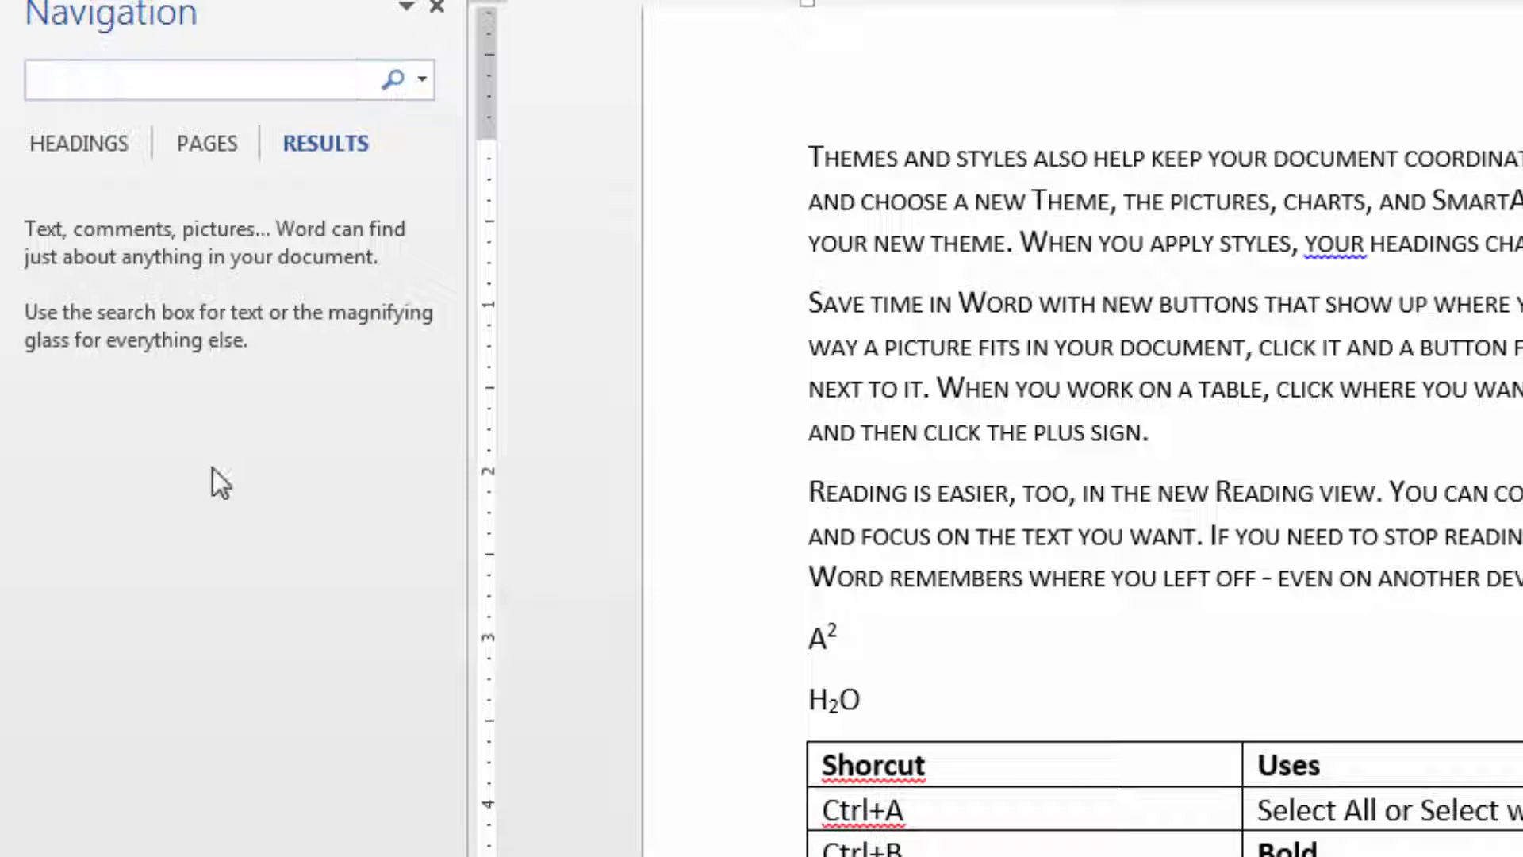
{"action": "left_click", "coordinate": [438, 8]}
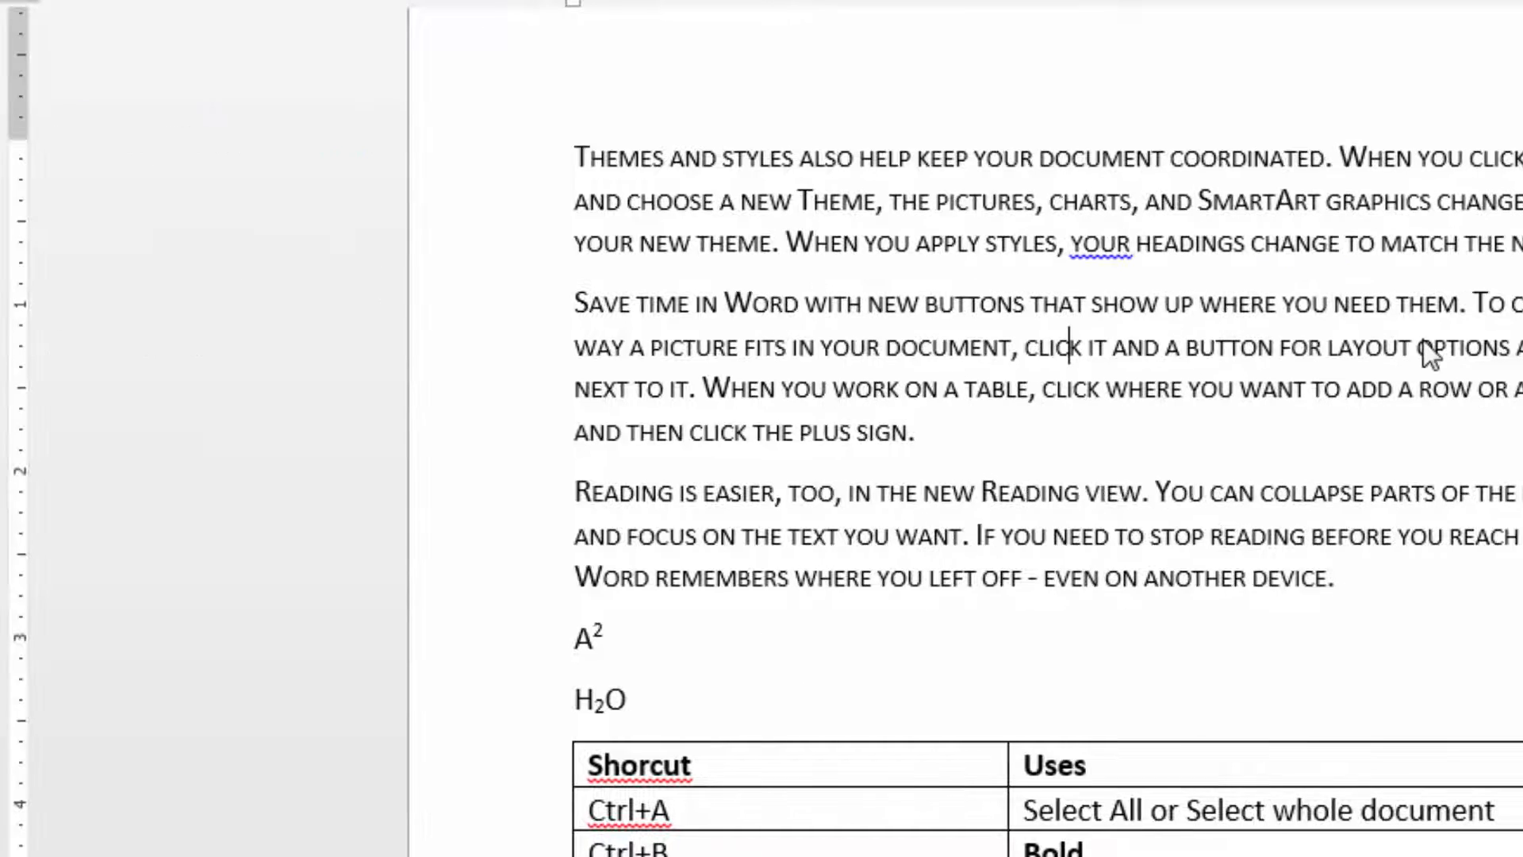
Find two successive occurrences of "need" using Find and Replace, view its replace options, and close the dialog
{"action": "key", "text": "ctrl+h"}
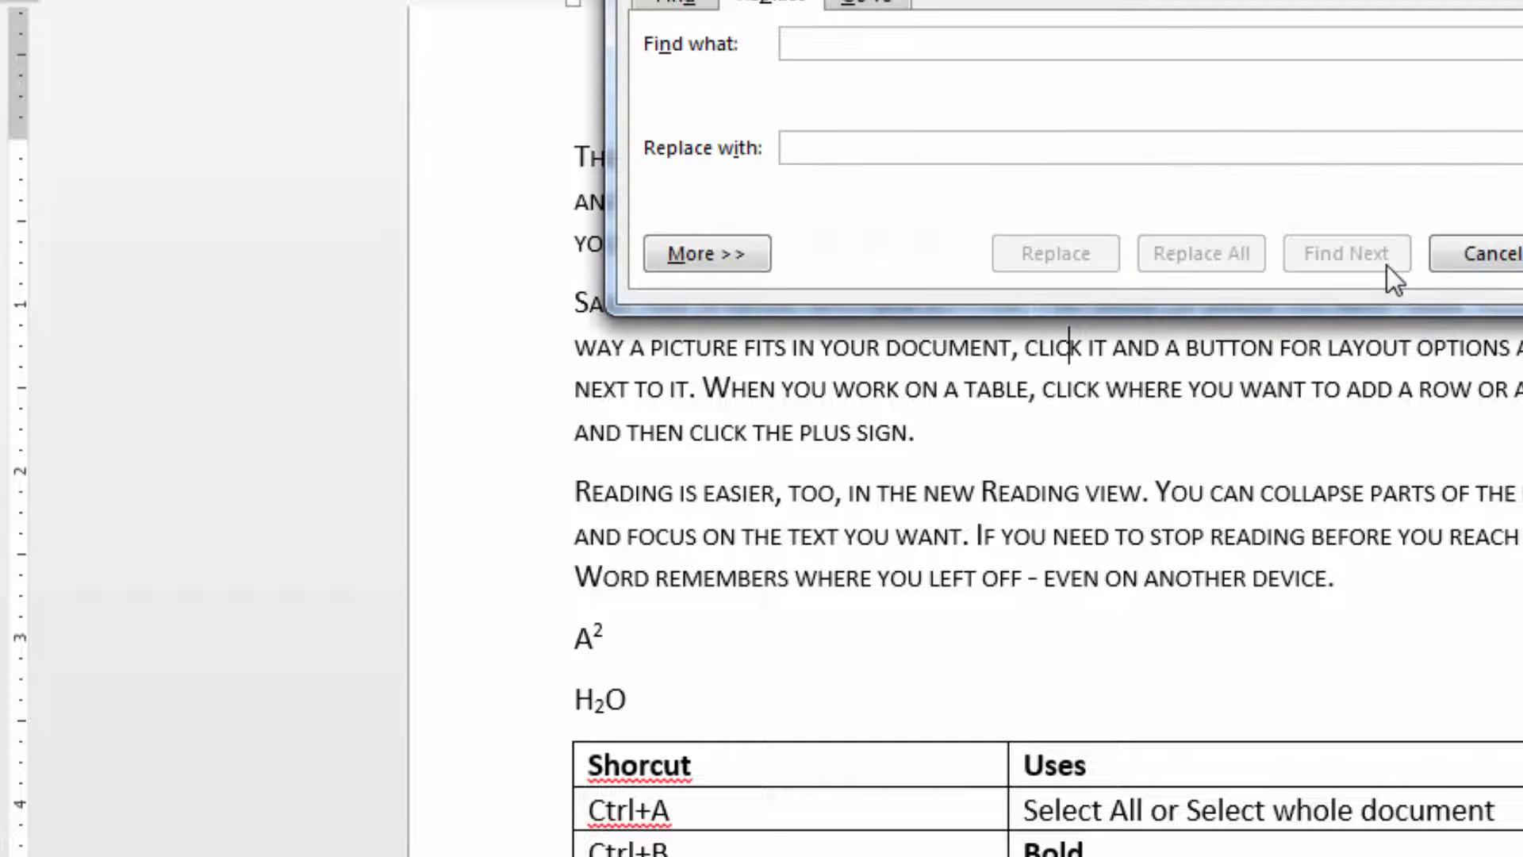
{"action": "left_click_drag", "start_coordinate": [1135, 2], "coordinate": [1410, 130]}
{"action": "left_click", "coordinate": [1098, 165]}
{"action": "left_click", "coordinate": [945, 172]}
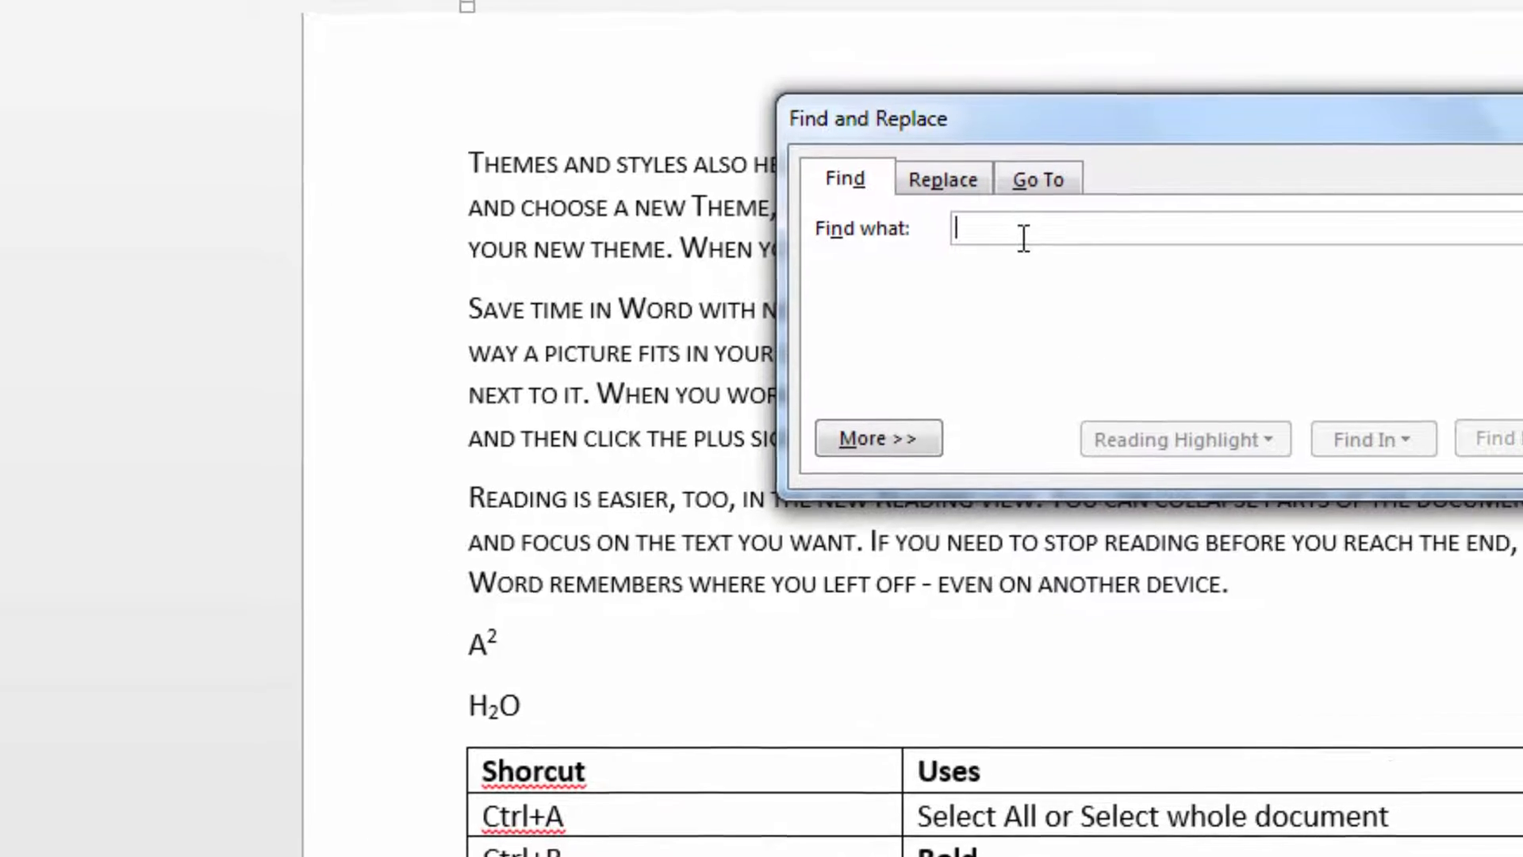
{"action": "type", "text": "need"}
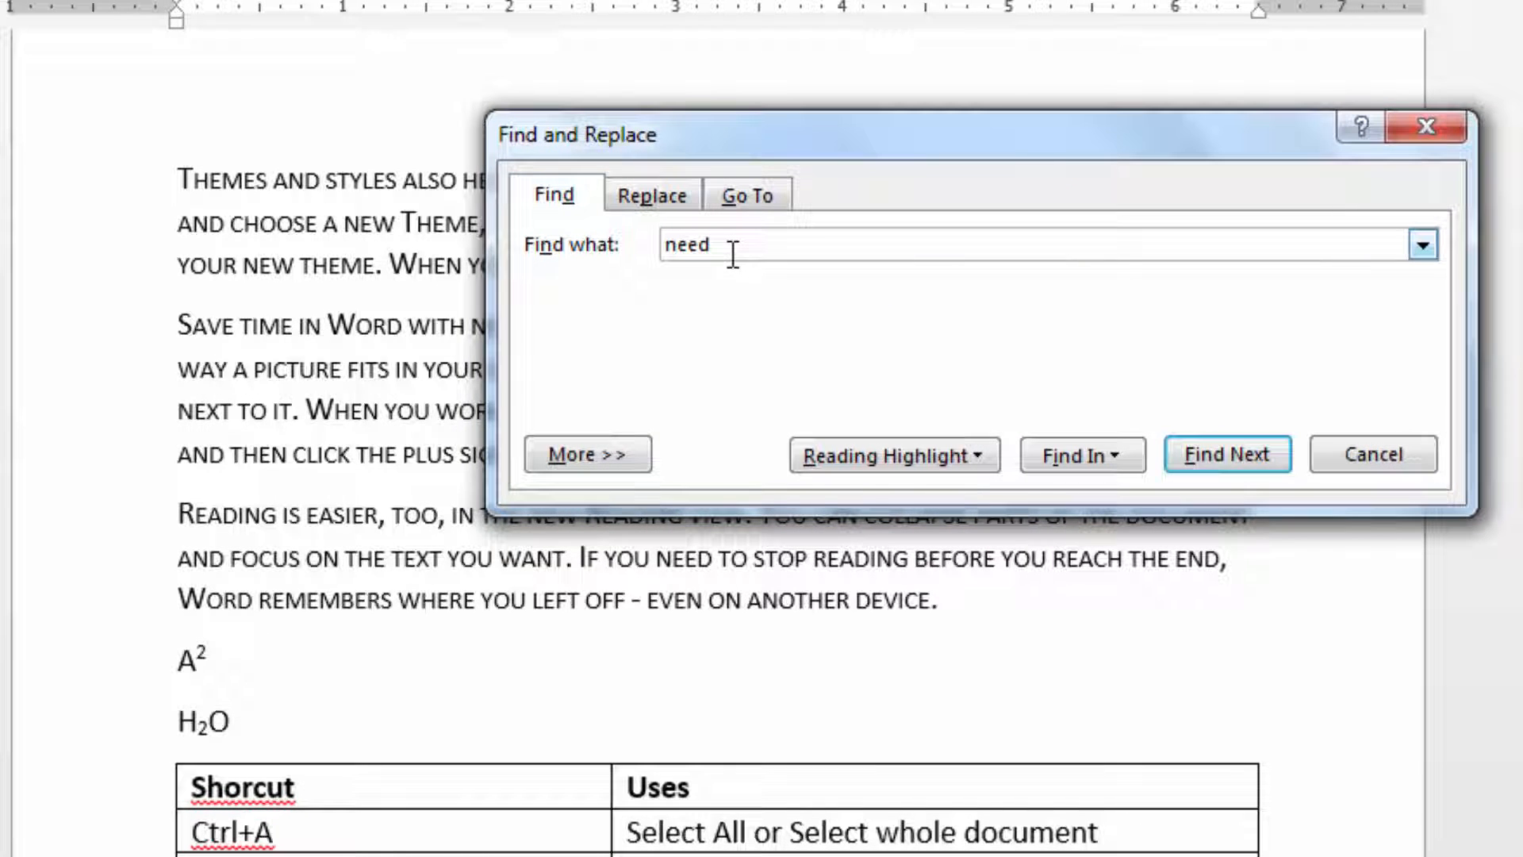
{"action": "key", "text": "Return"}
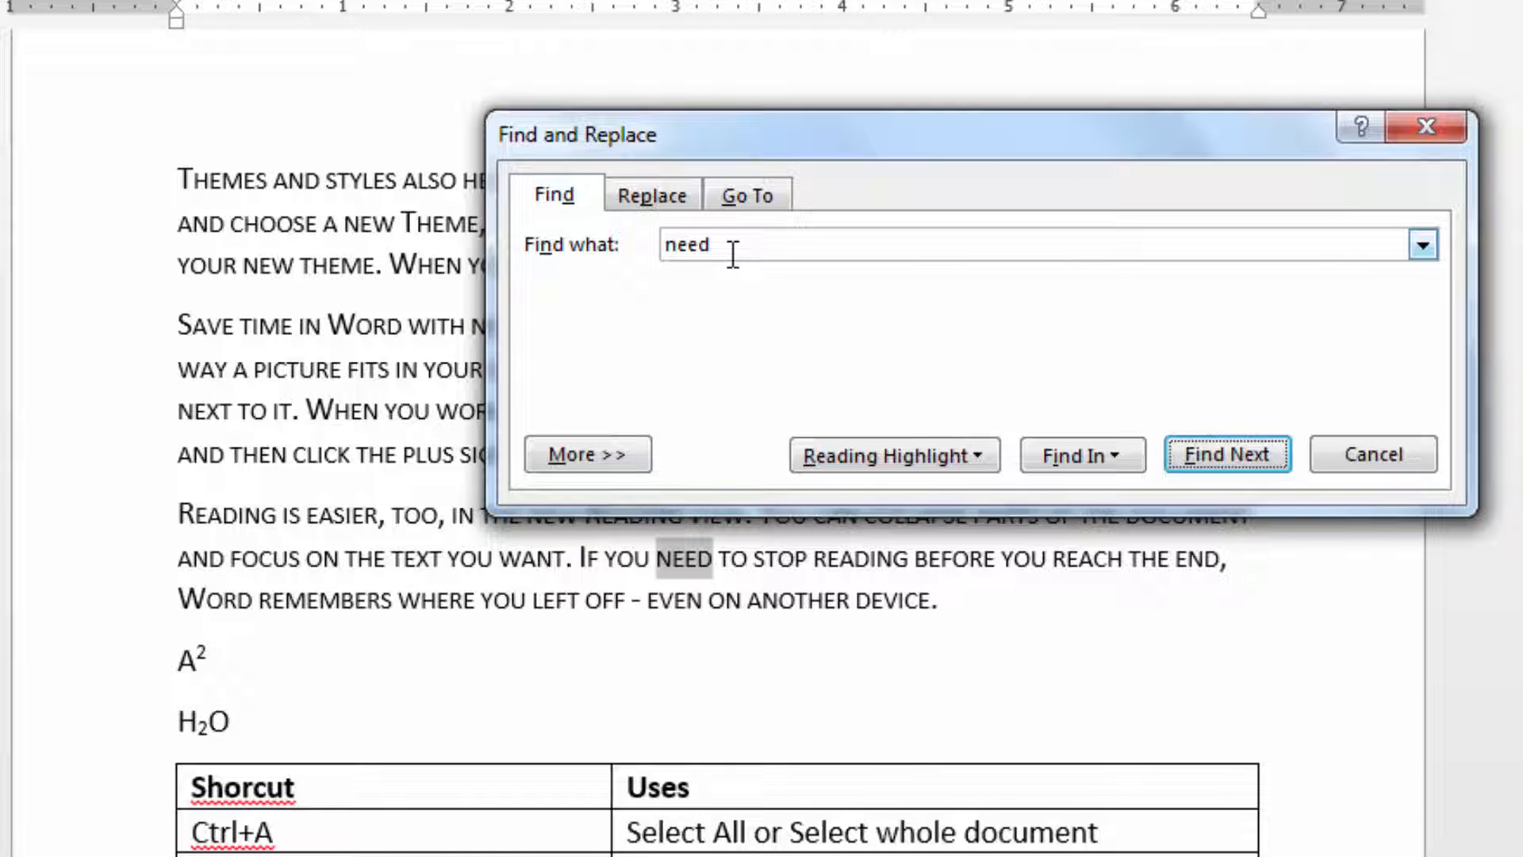
{"action": "key", "text": "Return"}
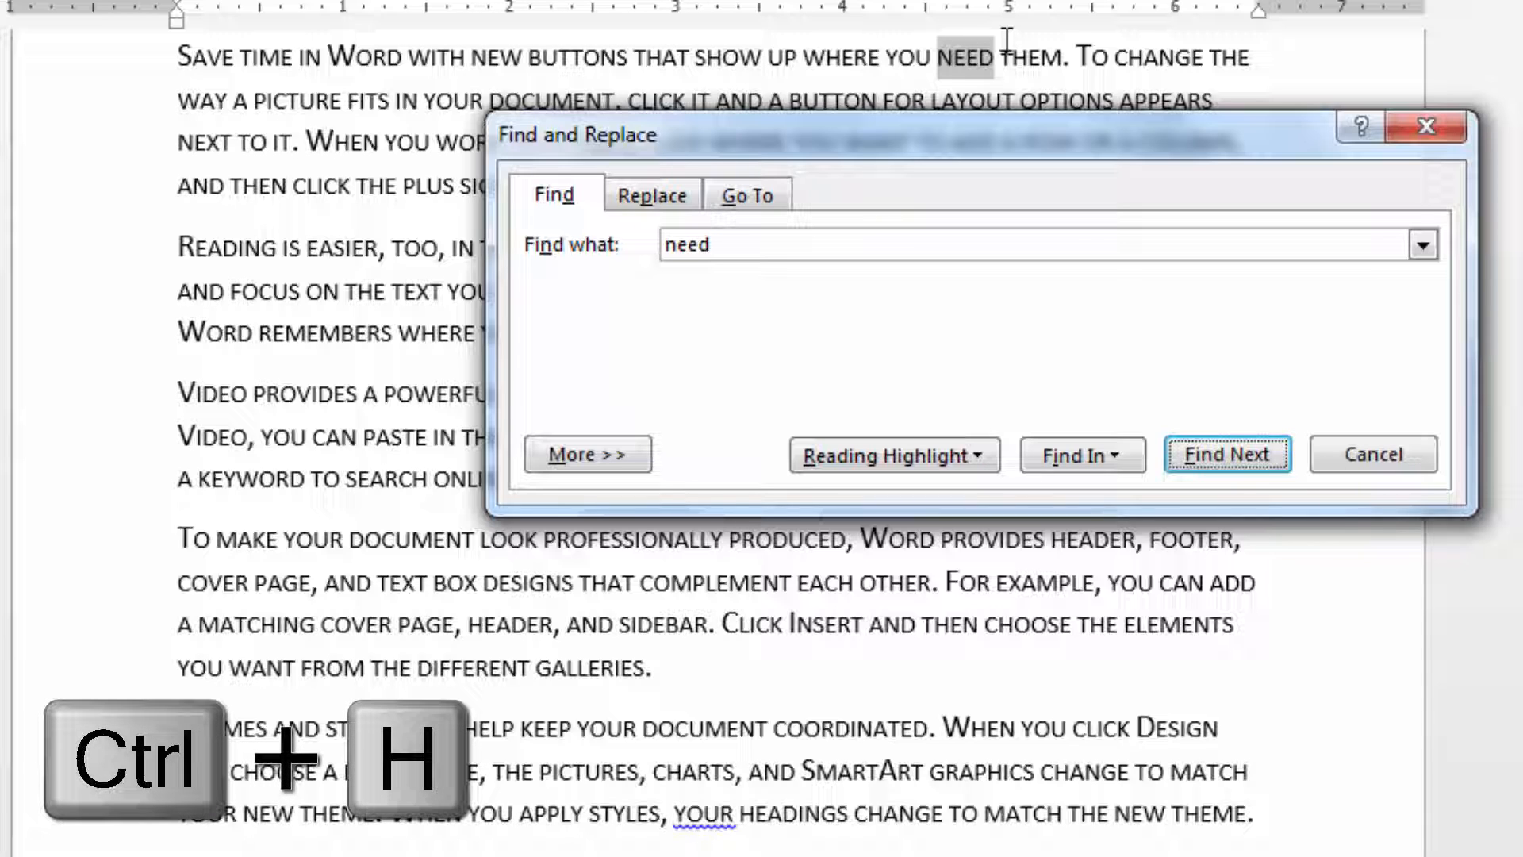
{"action": "left_click", "coordinate": [652, 196]}
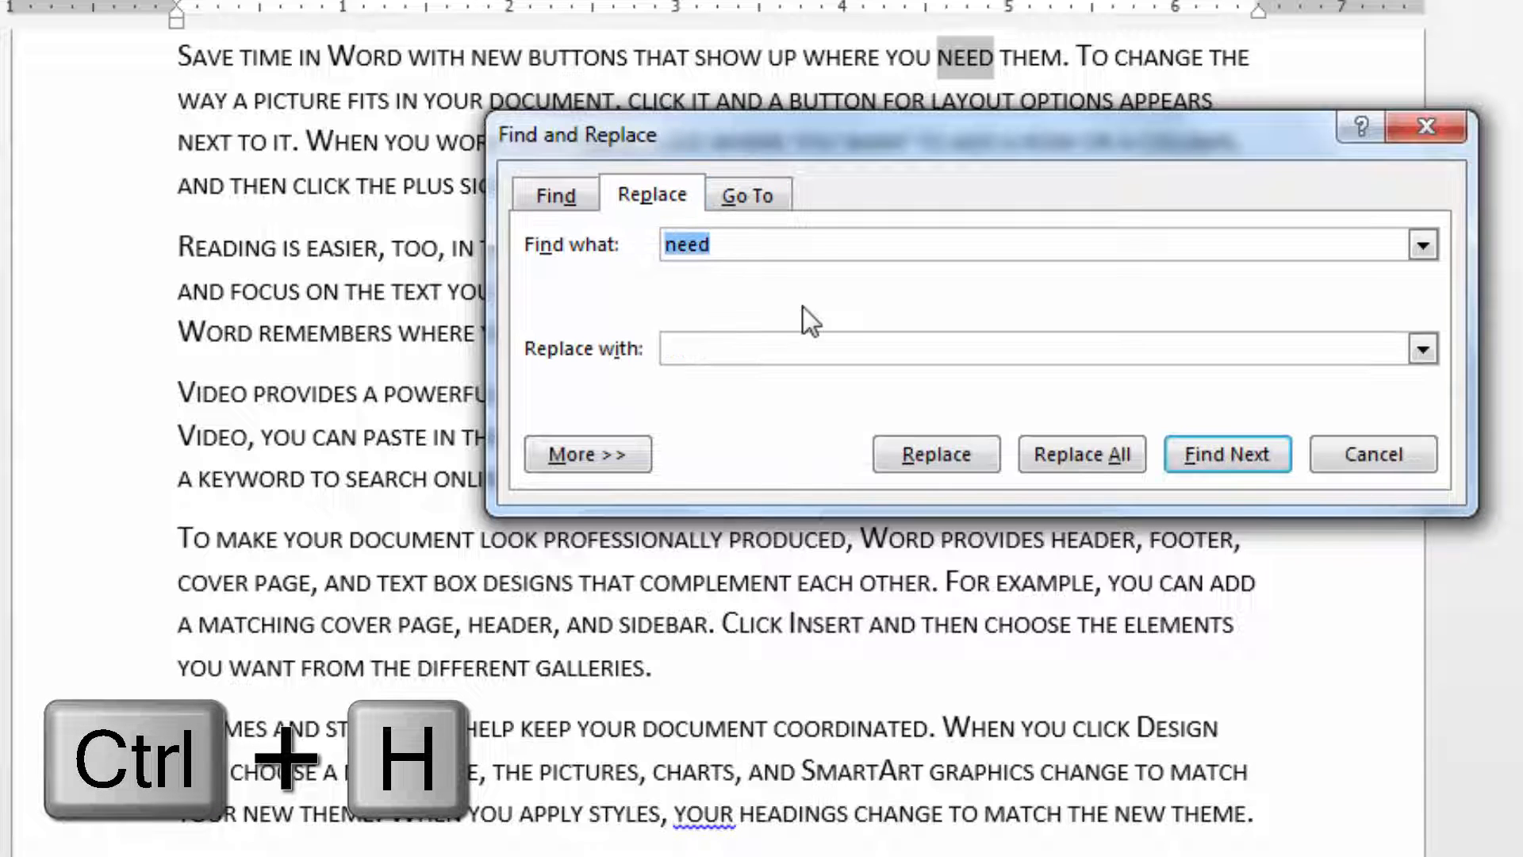
{"action": "left_click", "coordinate": [1379, 460]}
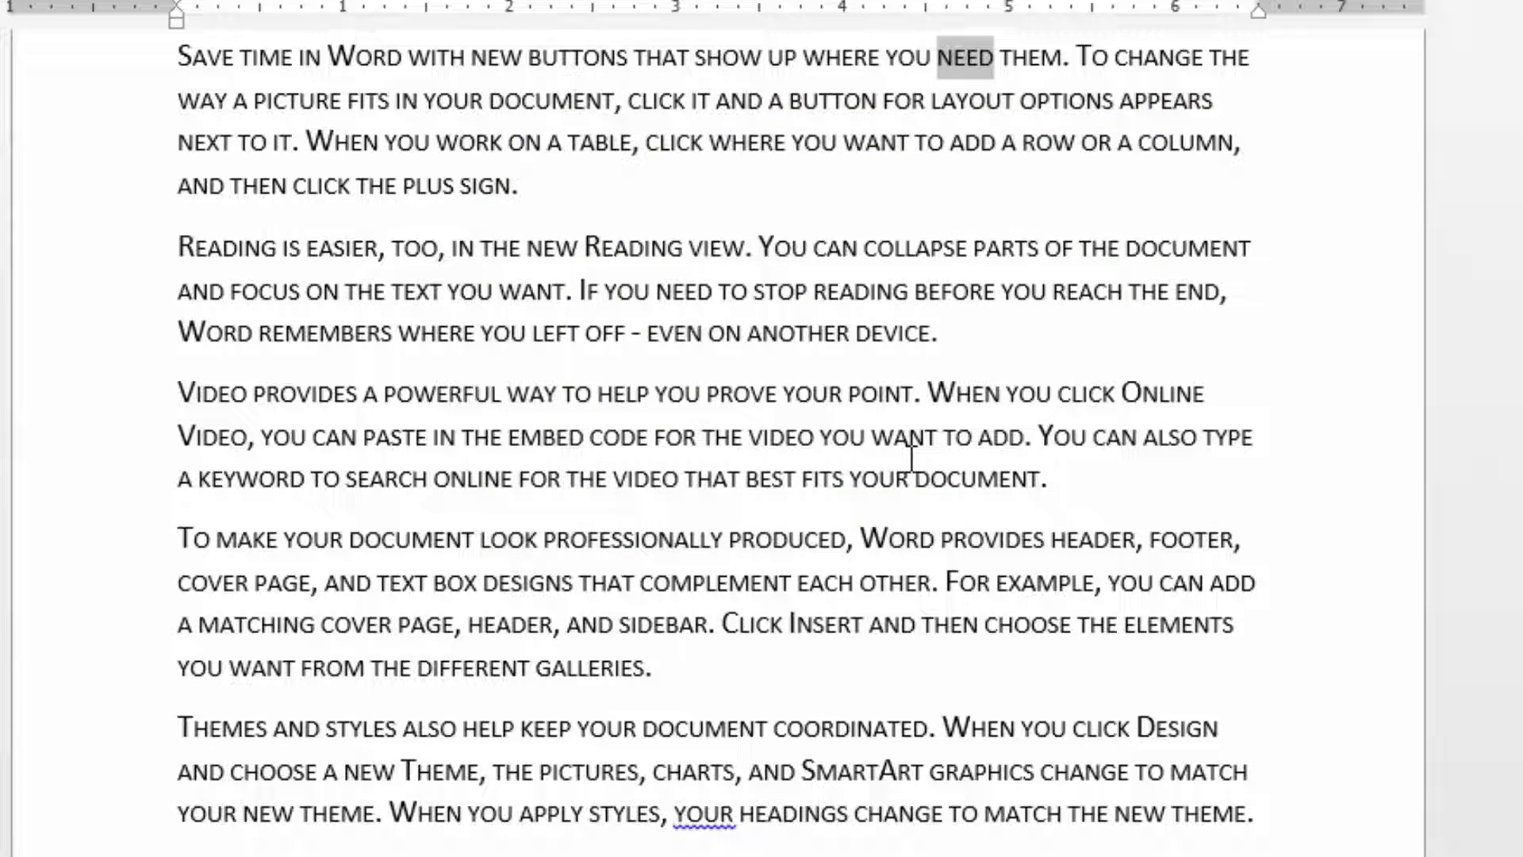
Replace one occurrence of "need" with "want", replace all remaining ones throughout the document, and close the dialog
{"action": "key", "text": "ctrl+h"}
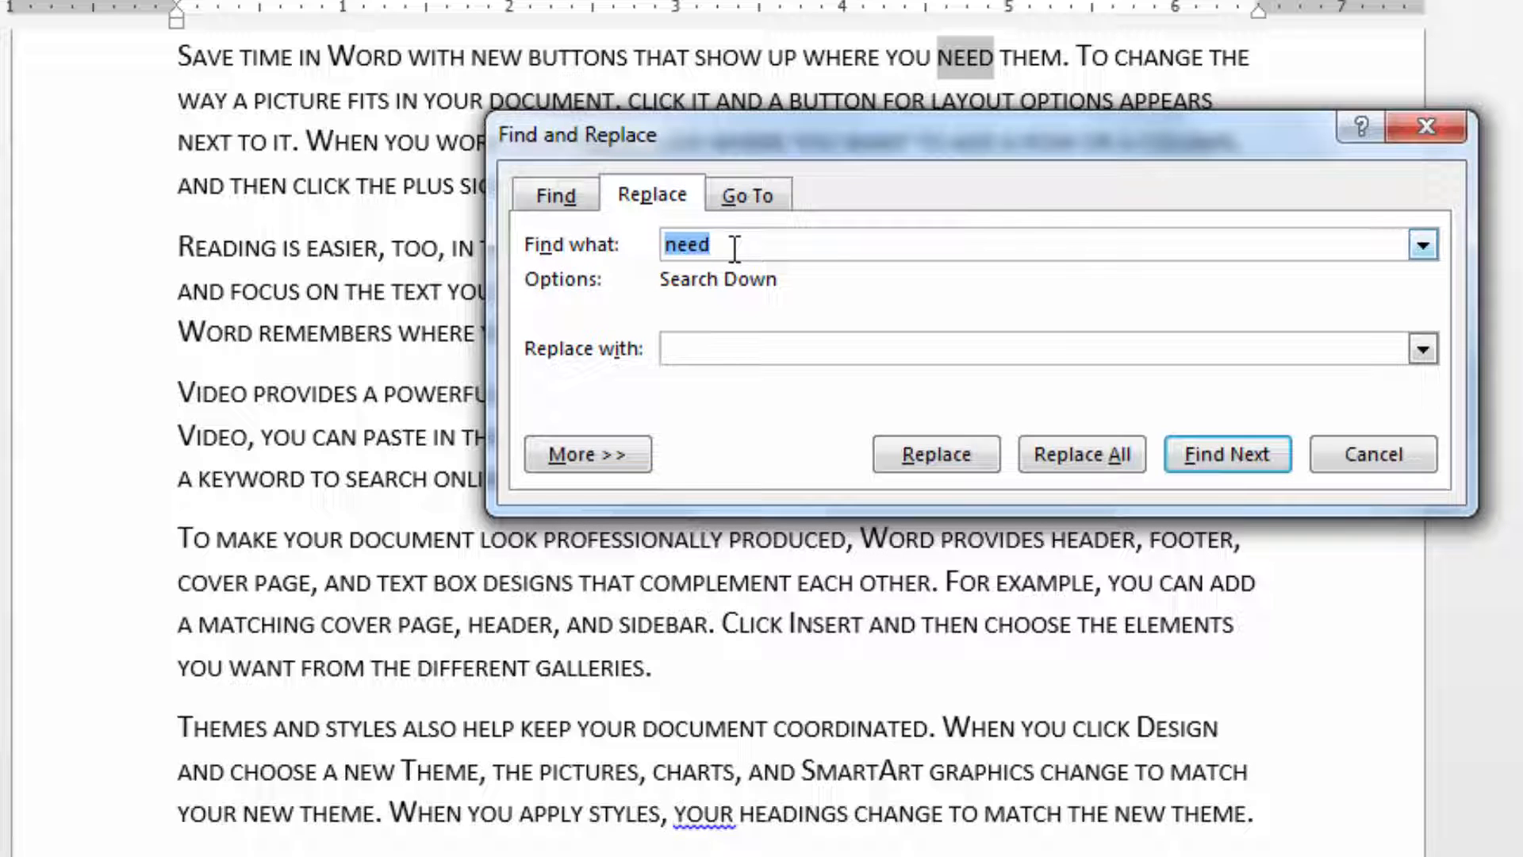
{"action": "left_click", "coordinate": [738, 352]}
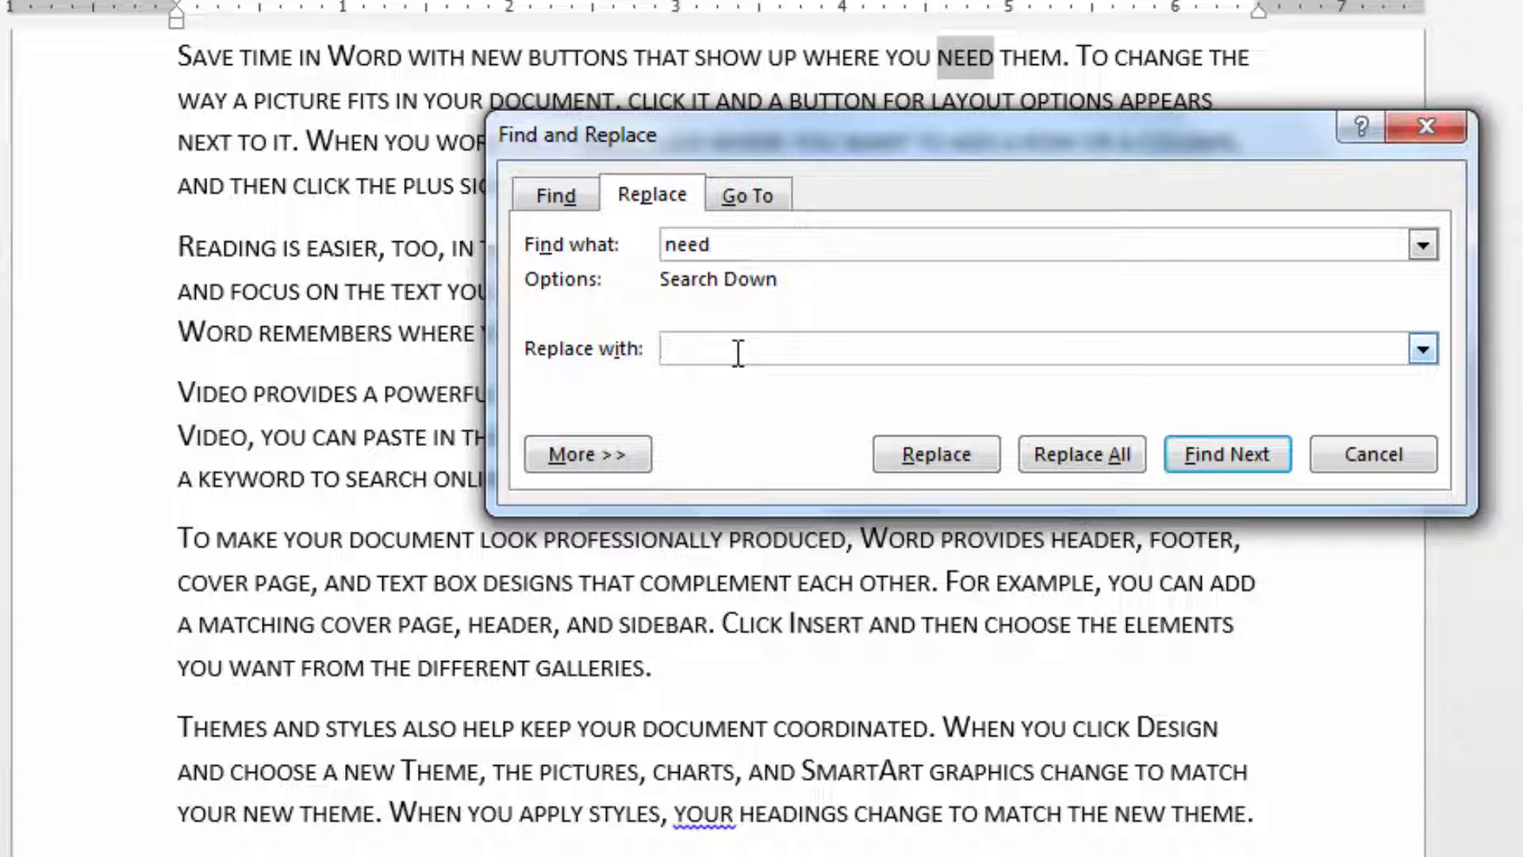
{"action": "type", "text": "want"}
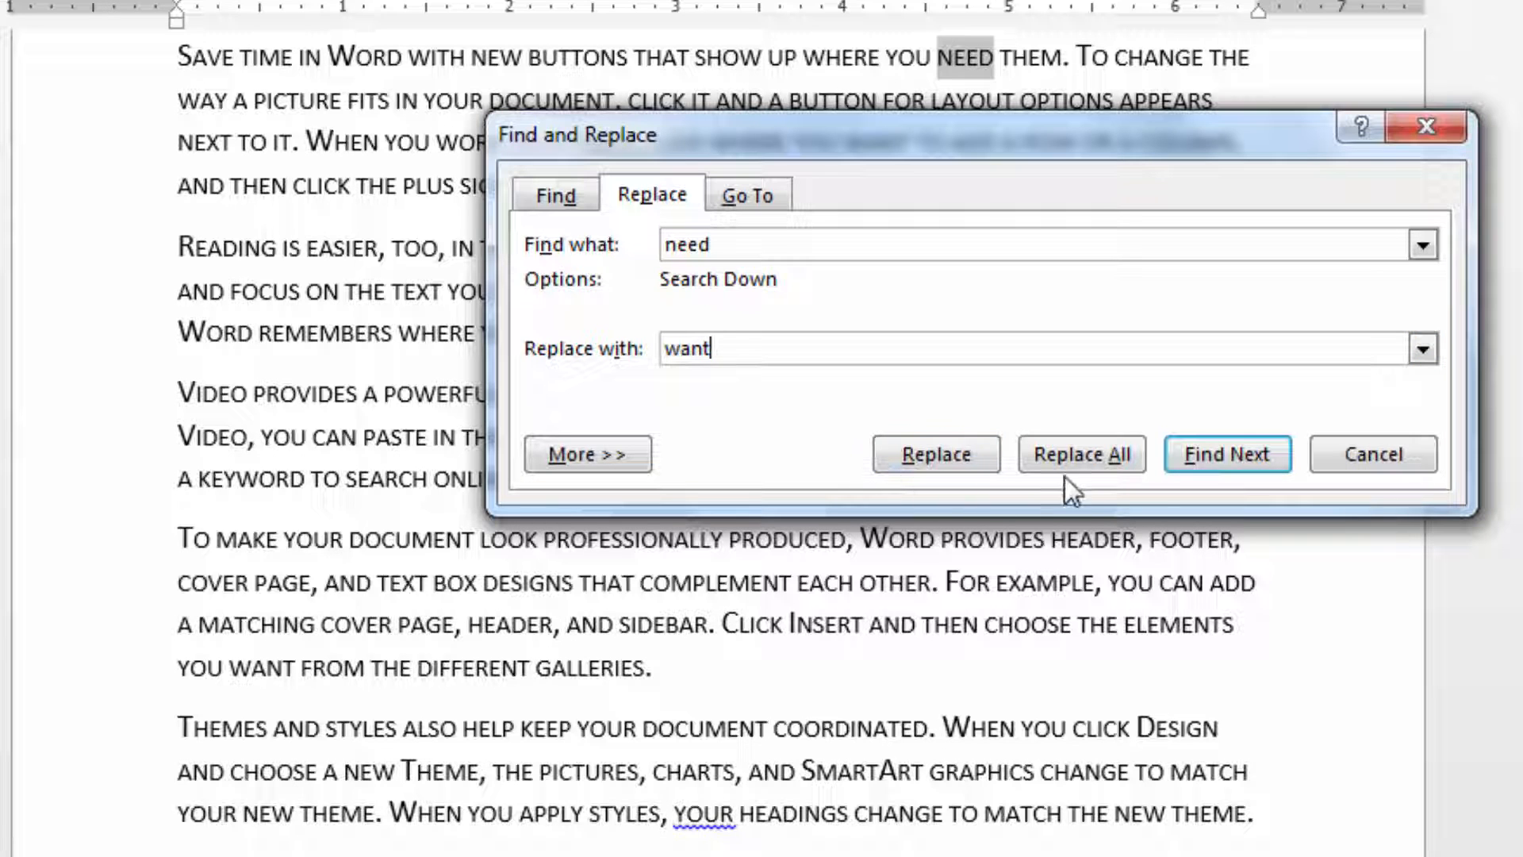
{"action": "left_click", "coordinate": [931, 464]}
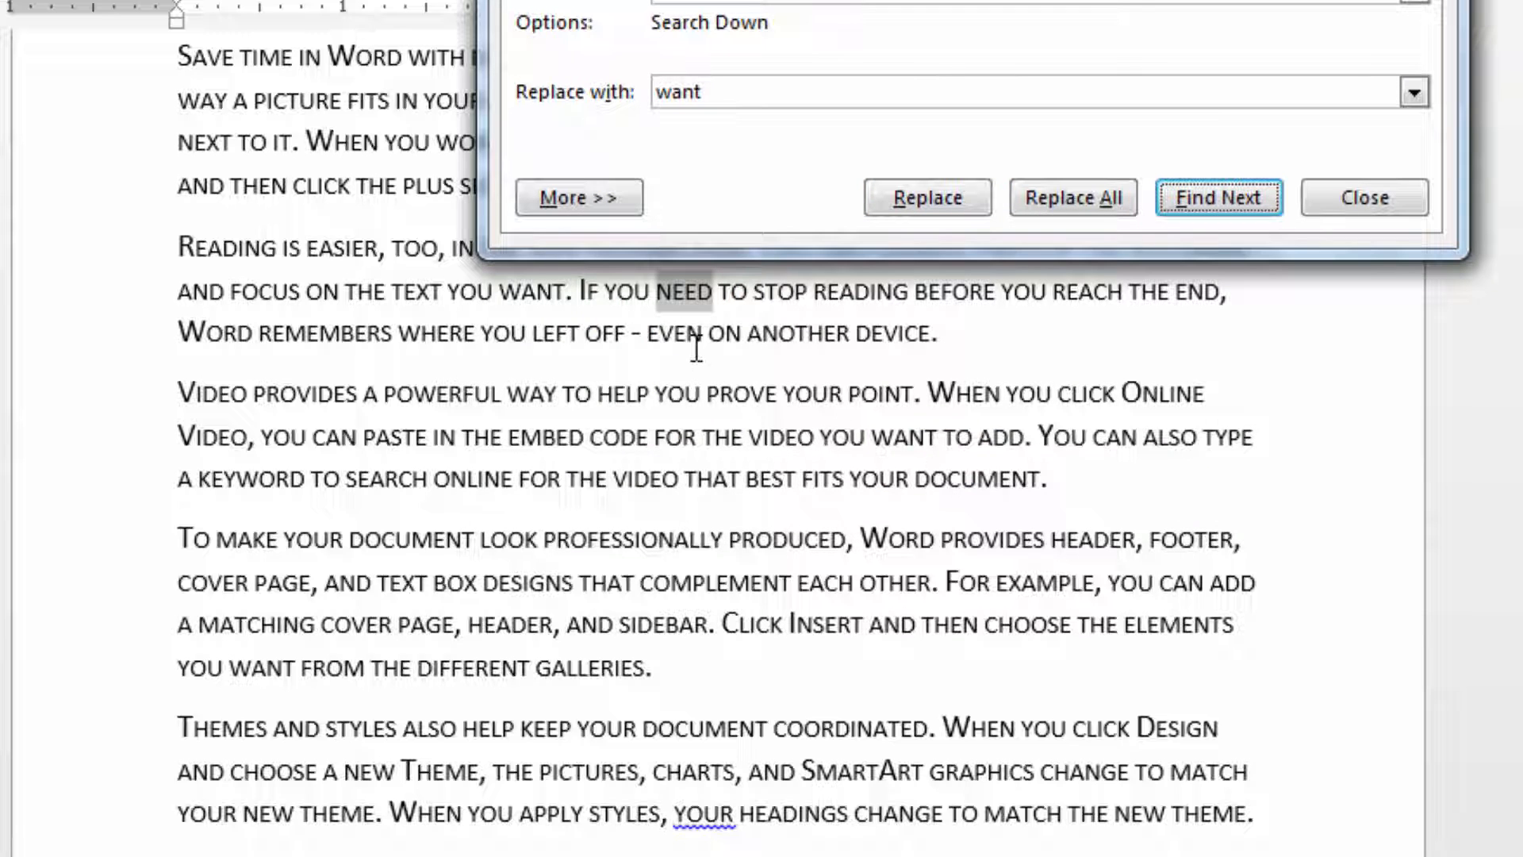
{"action": "left_click", "coordinate": [1097, 196]}
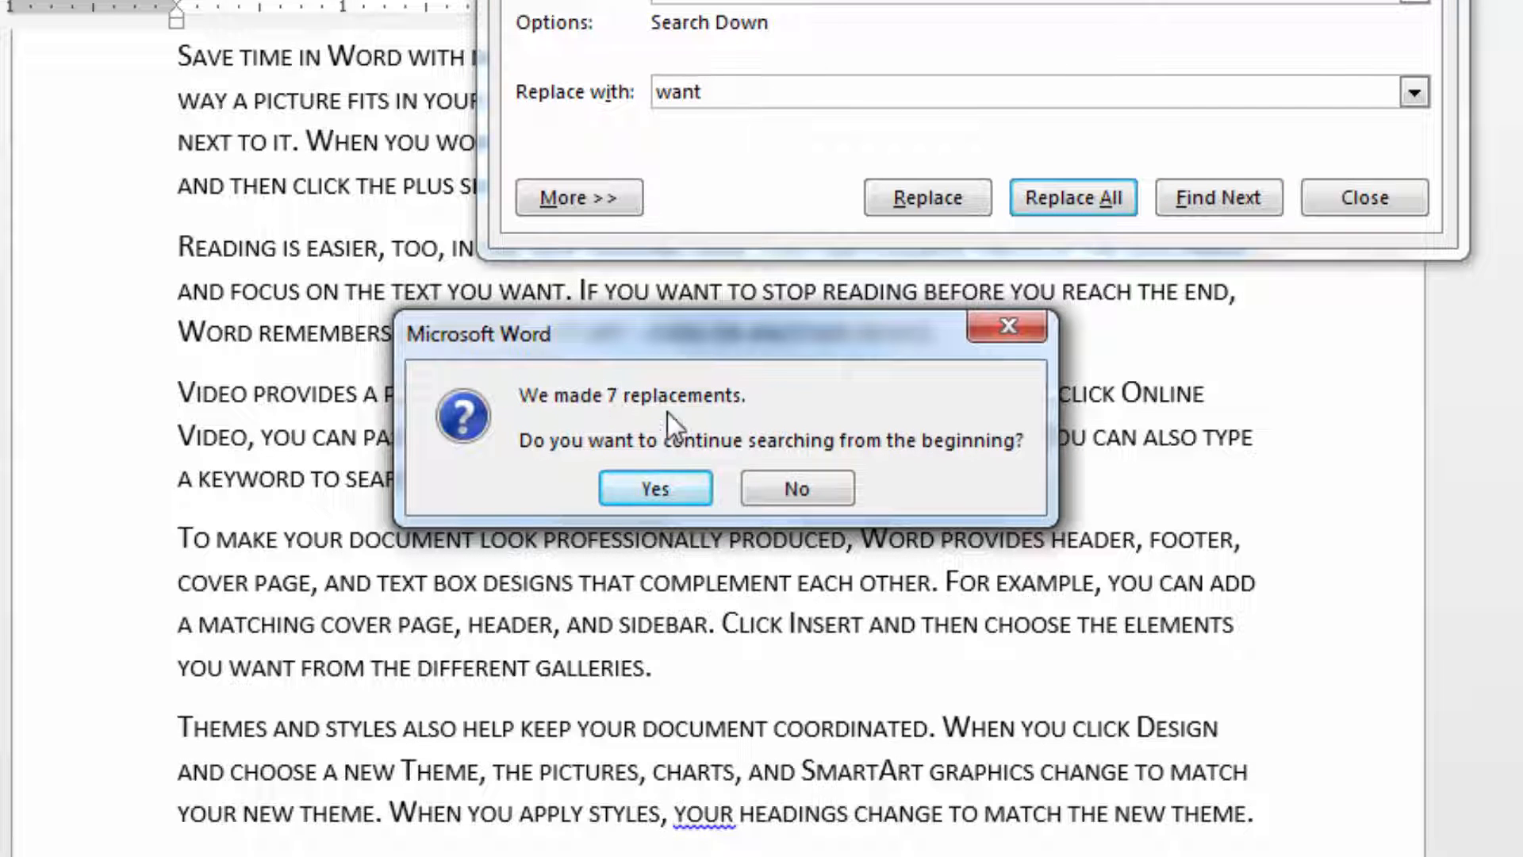
{"action": "left_click", "coordinate": [668, 488]}
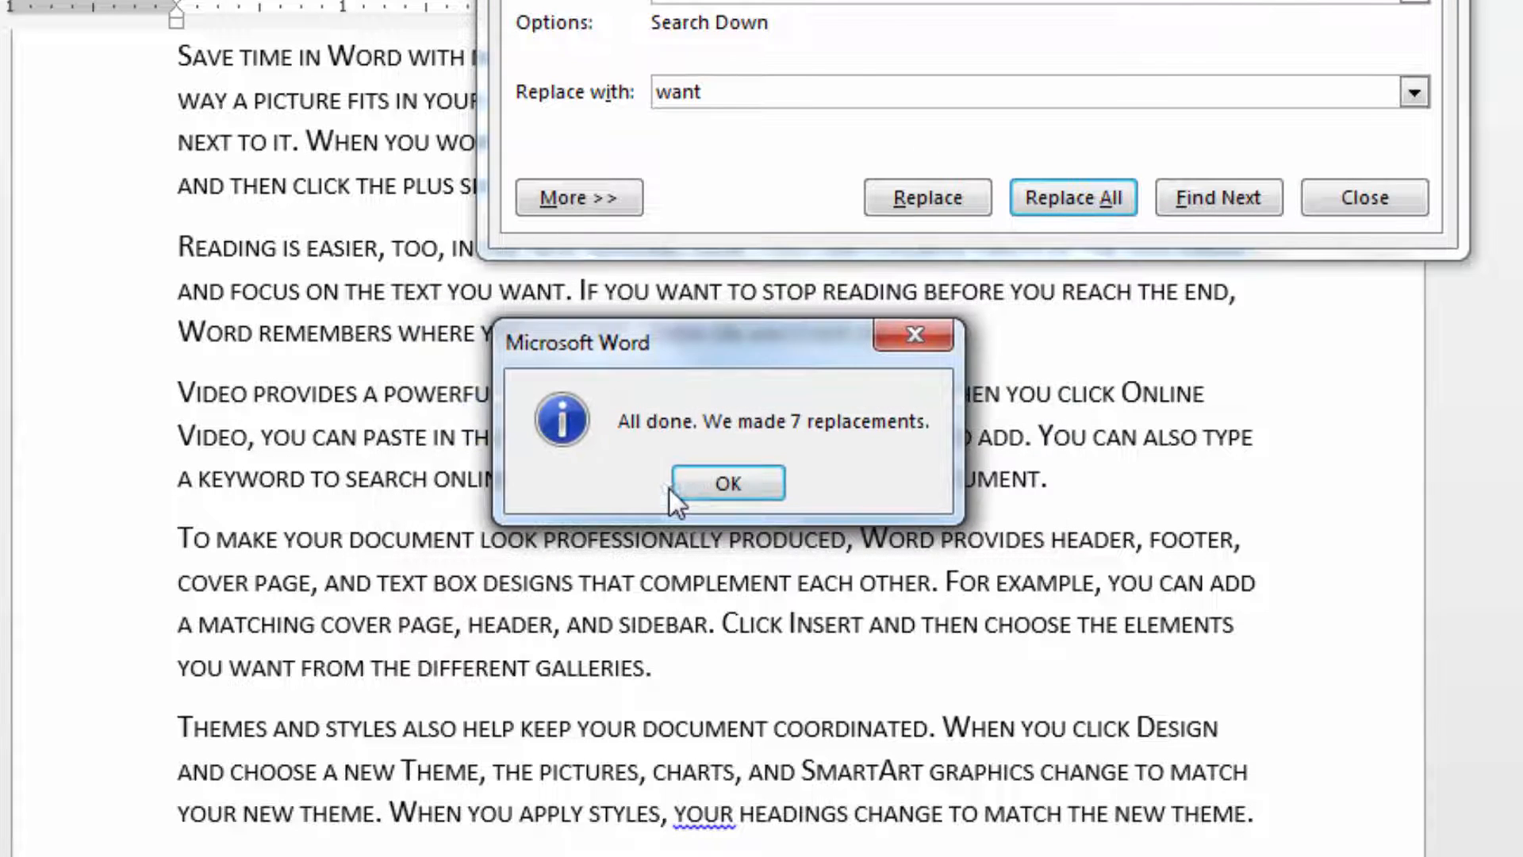
{"action": "left_click", "coordinate": [711, 489]}
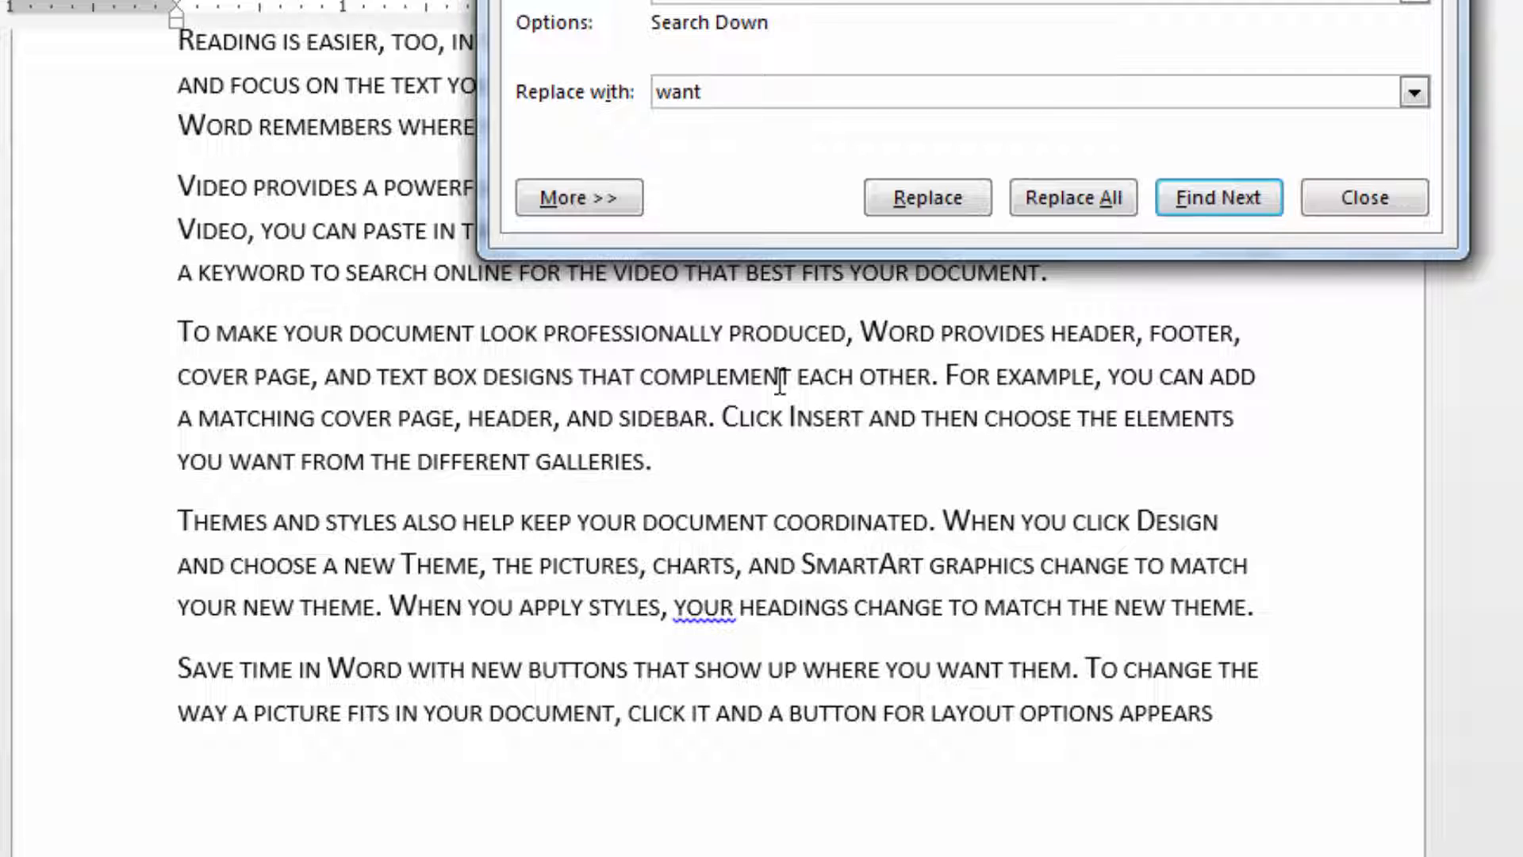
{"action": "left_click_drag", "start_coordinate": [974, 0], "coordinate": [880, 403]}
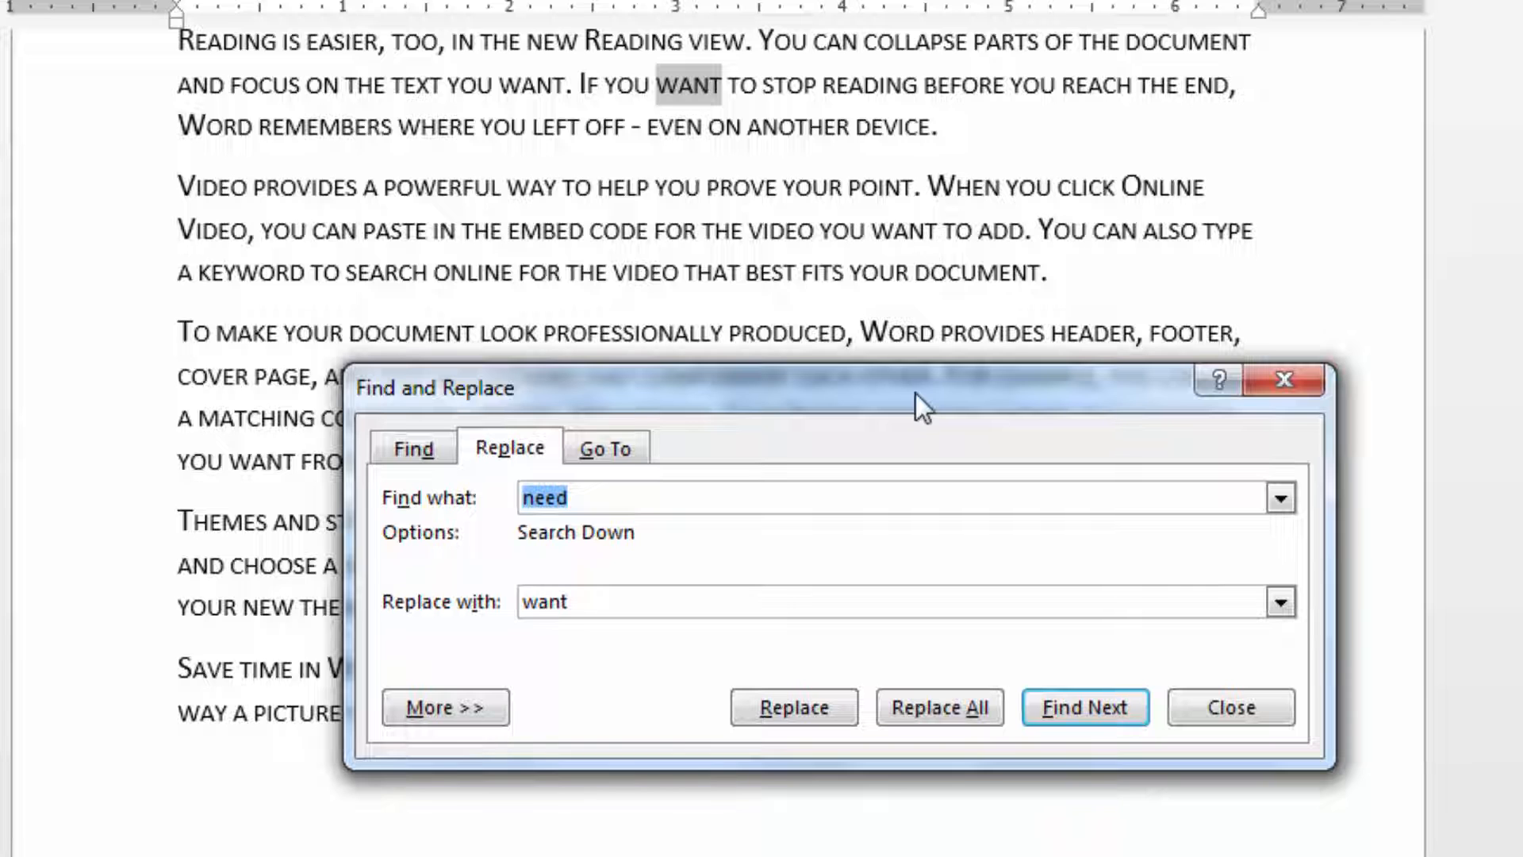
{"action": "left_click", "coordinate": [1231, 709]}
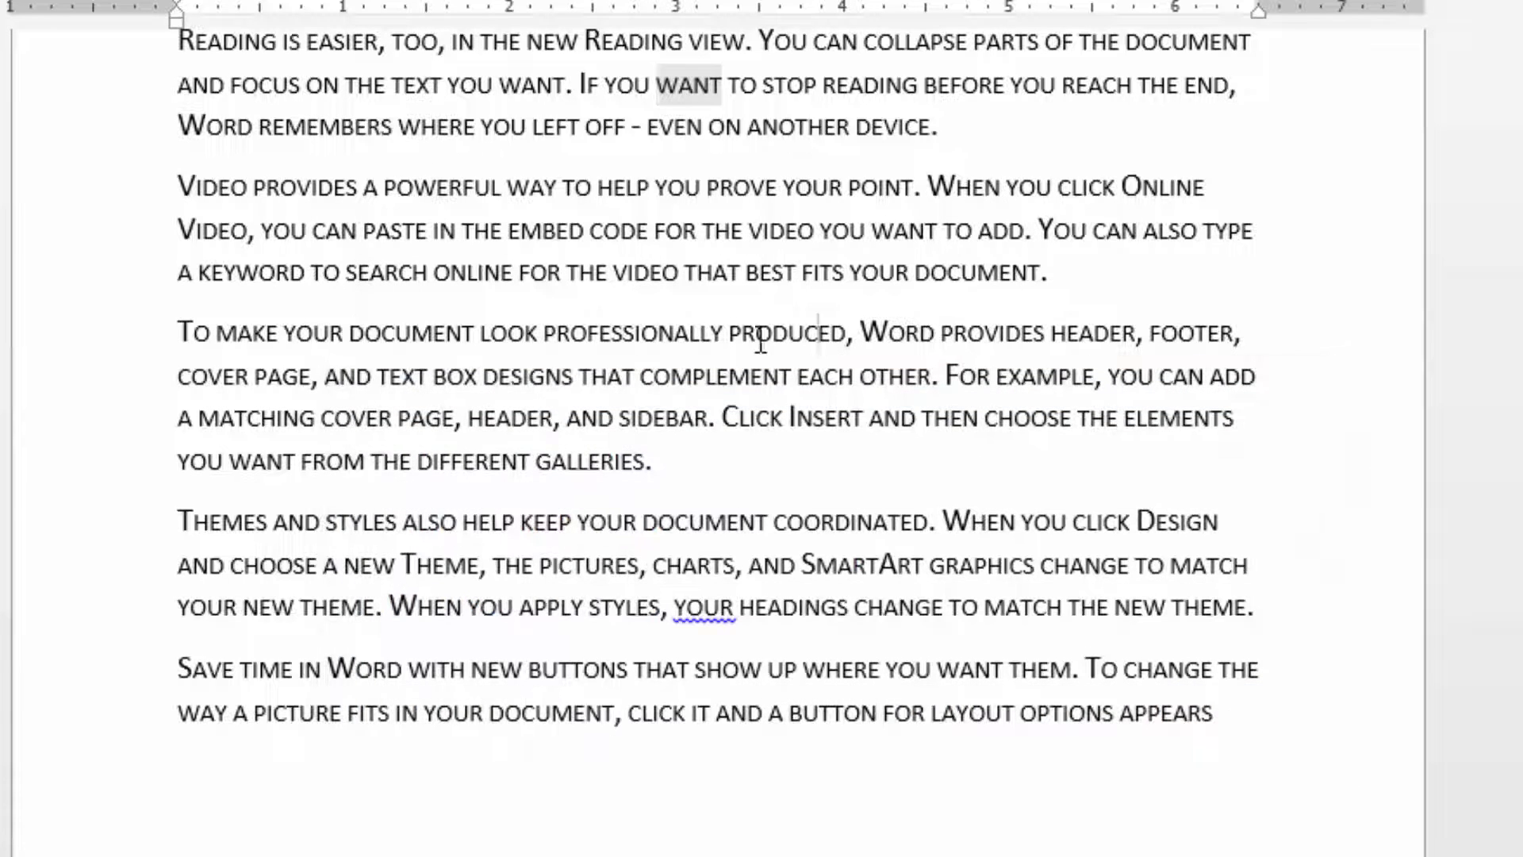
Use Go To to move the cursor to line 15 of the document and close the dialog
{"action": "left_click", "coordinate": [177, 186]}
{"action": "scroll", "coordinate": [204, 222], "scroll_direction": "up", "scroll_amount": 3}
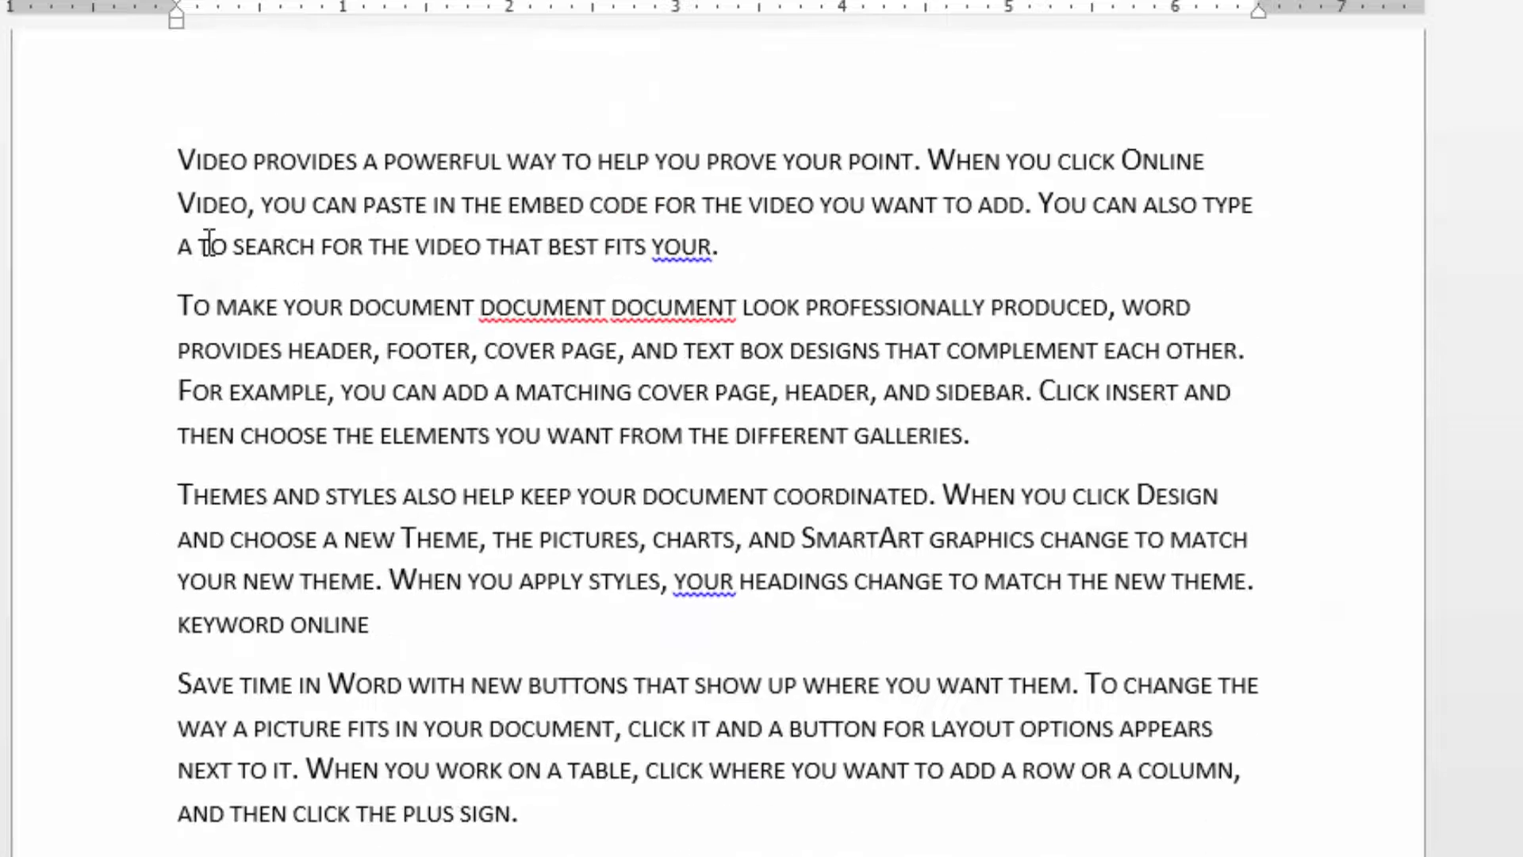
{"action": "scroll", "coordinate": [204, 245], "scroll_direction": "up", "scroll_amount": 1}
{"action": "left_click", "coordinate": [288, 520]}
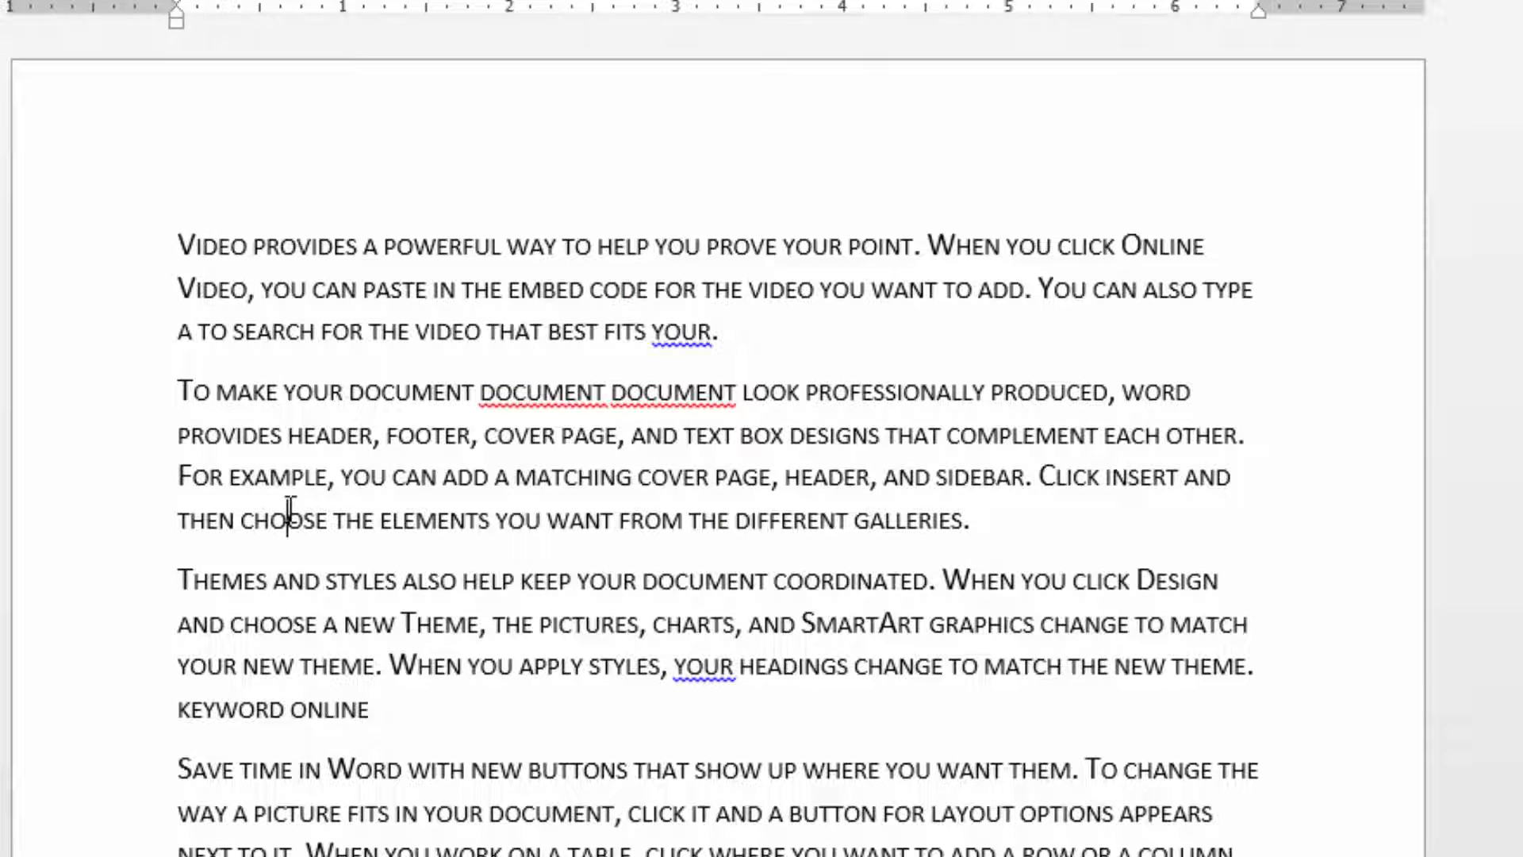
{"action": "scroll", "coordinate": [290, 507], "scroll_direction": "down", "scroll_amount": 2}
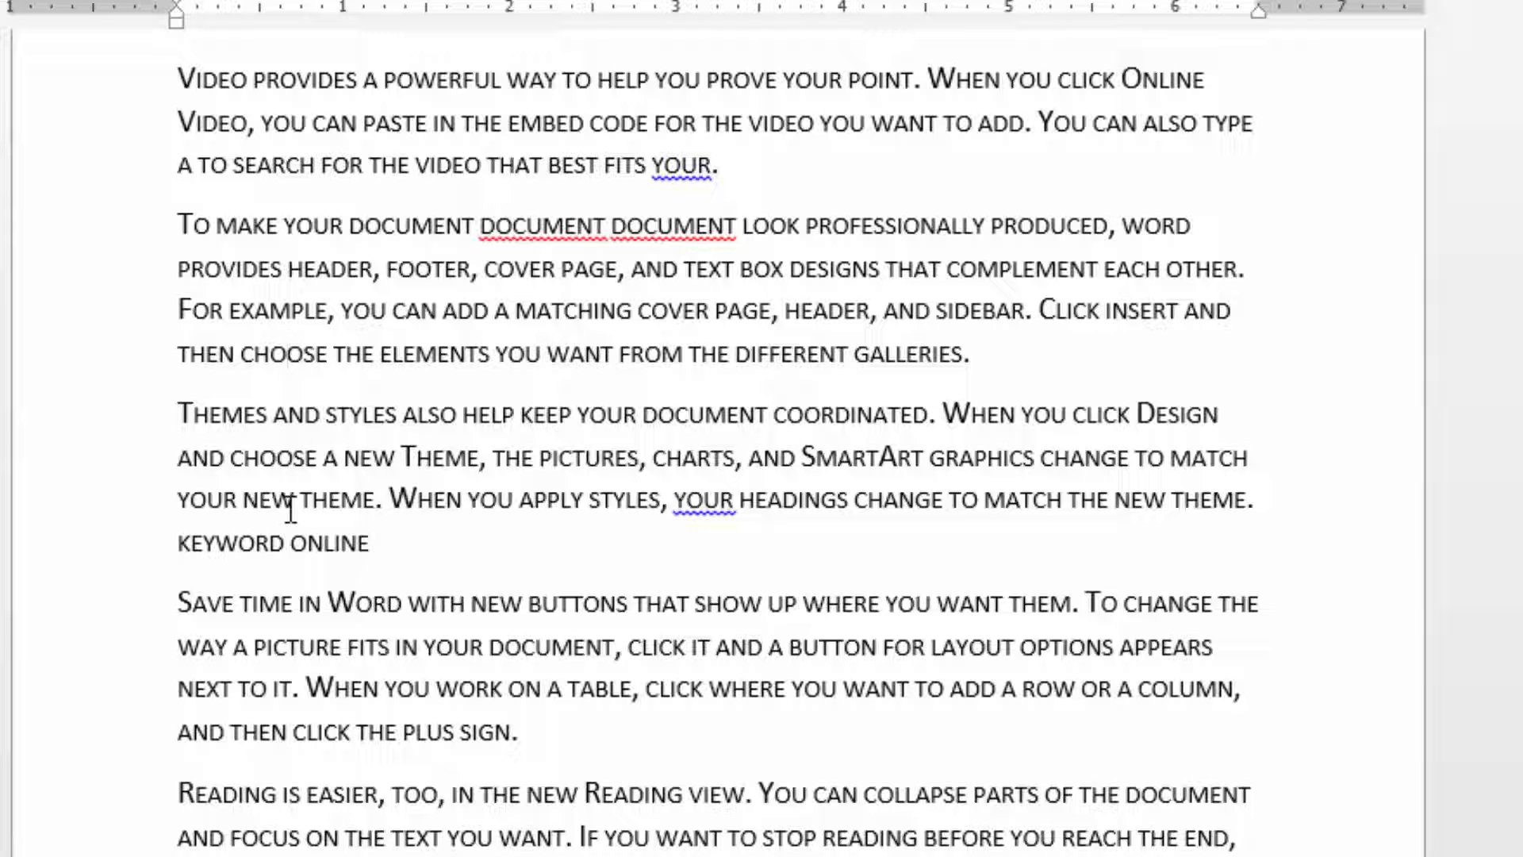
{"action": "key", "text": "ctrl+g"}
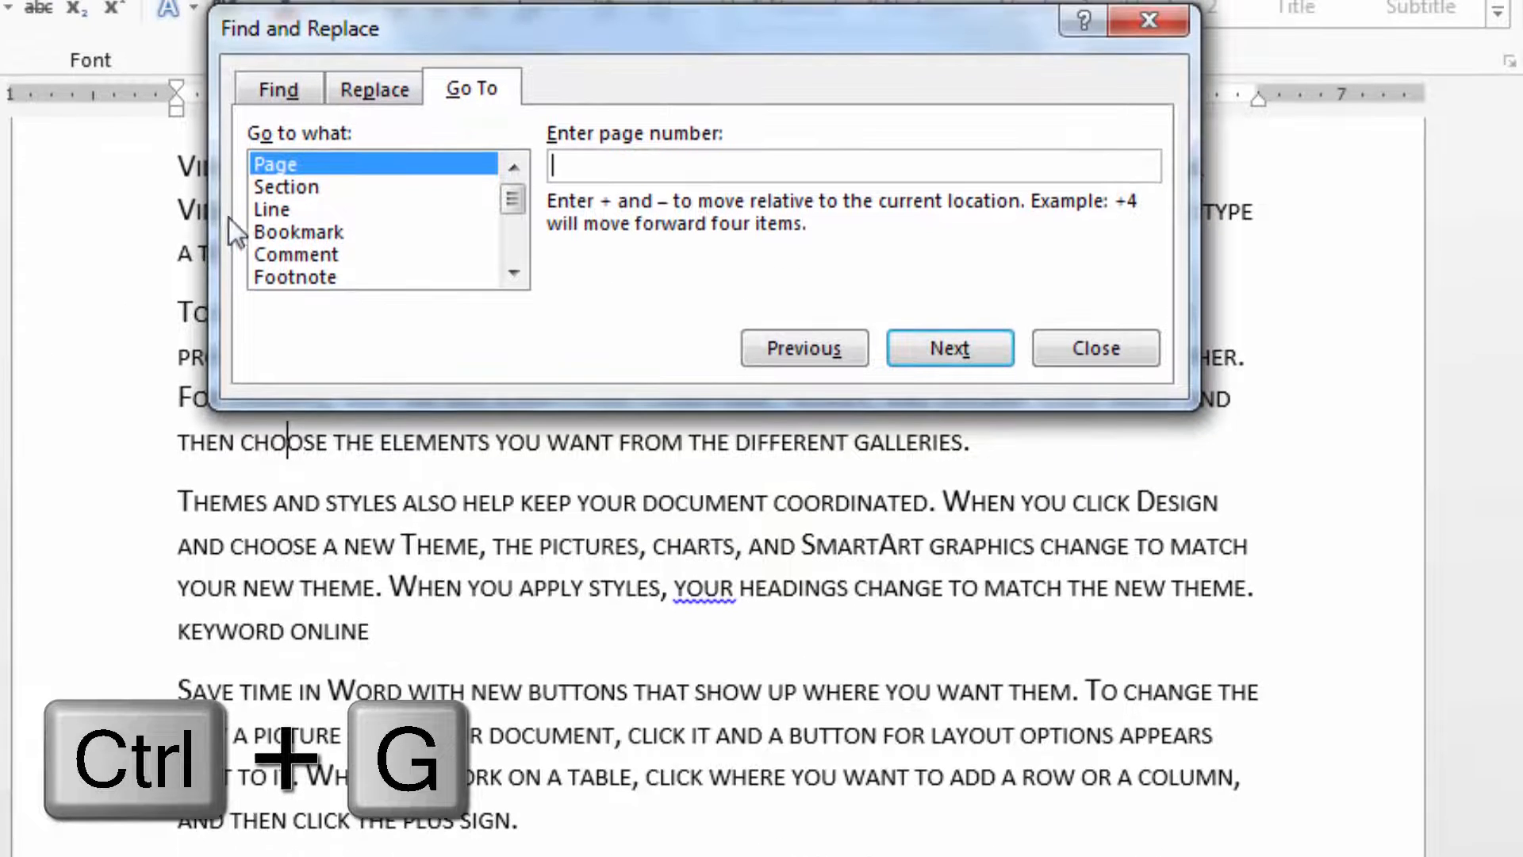
{"action": "left_click", "coordinate": [341, 189]}
{"action": "left_click", "coordinate": [286, 211]}
{"action": "left_click", "coordinate": [626, 163]}
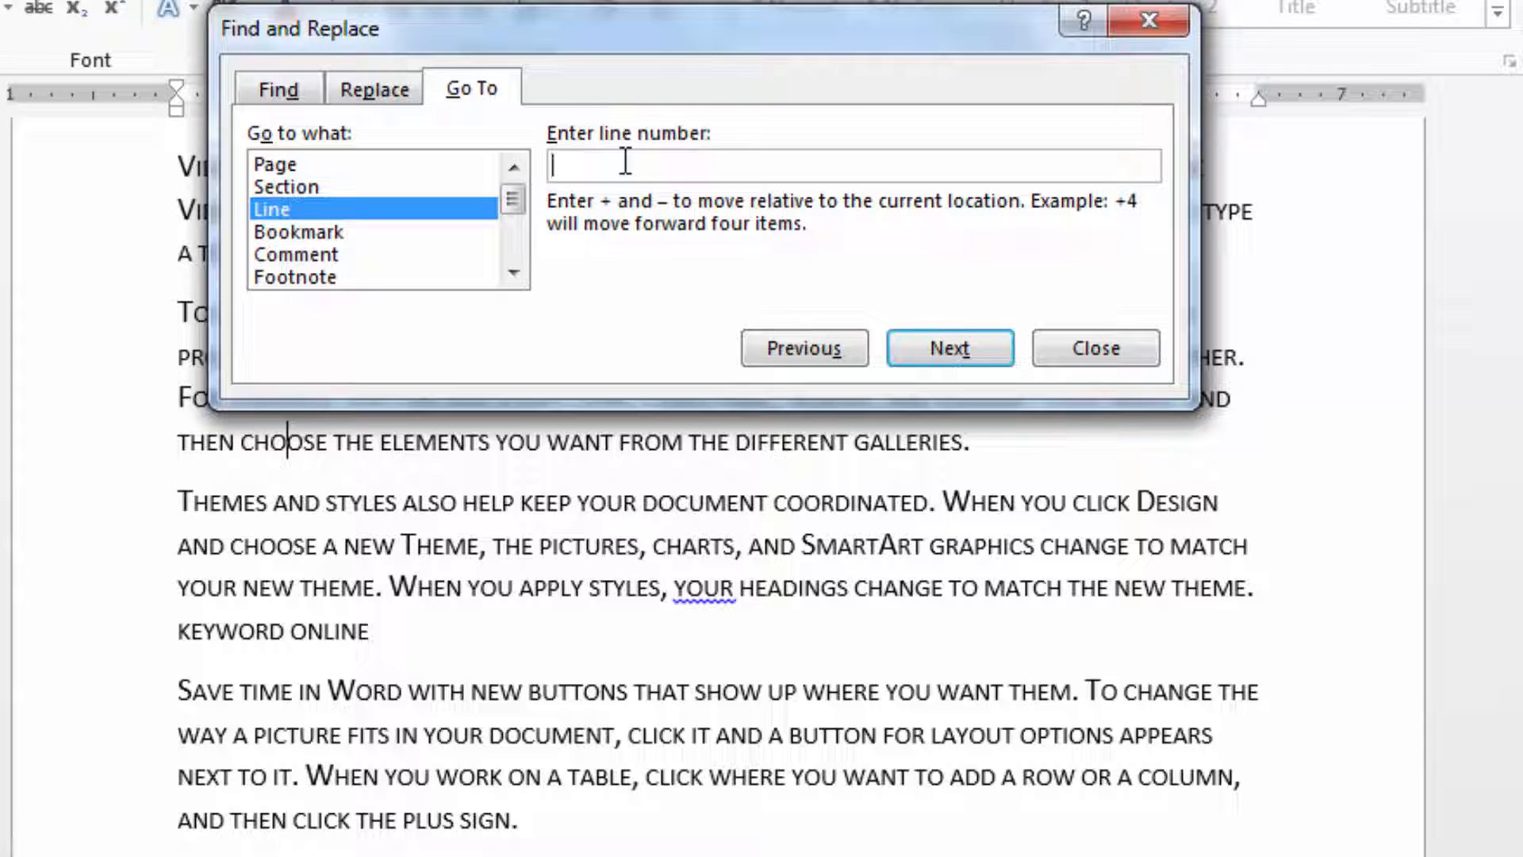
{"action": "type", "text": "15"}
{"action": "key", "text": "Return"}
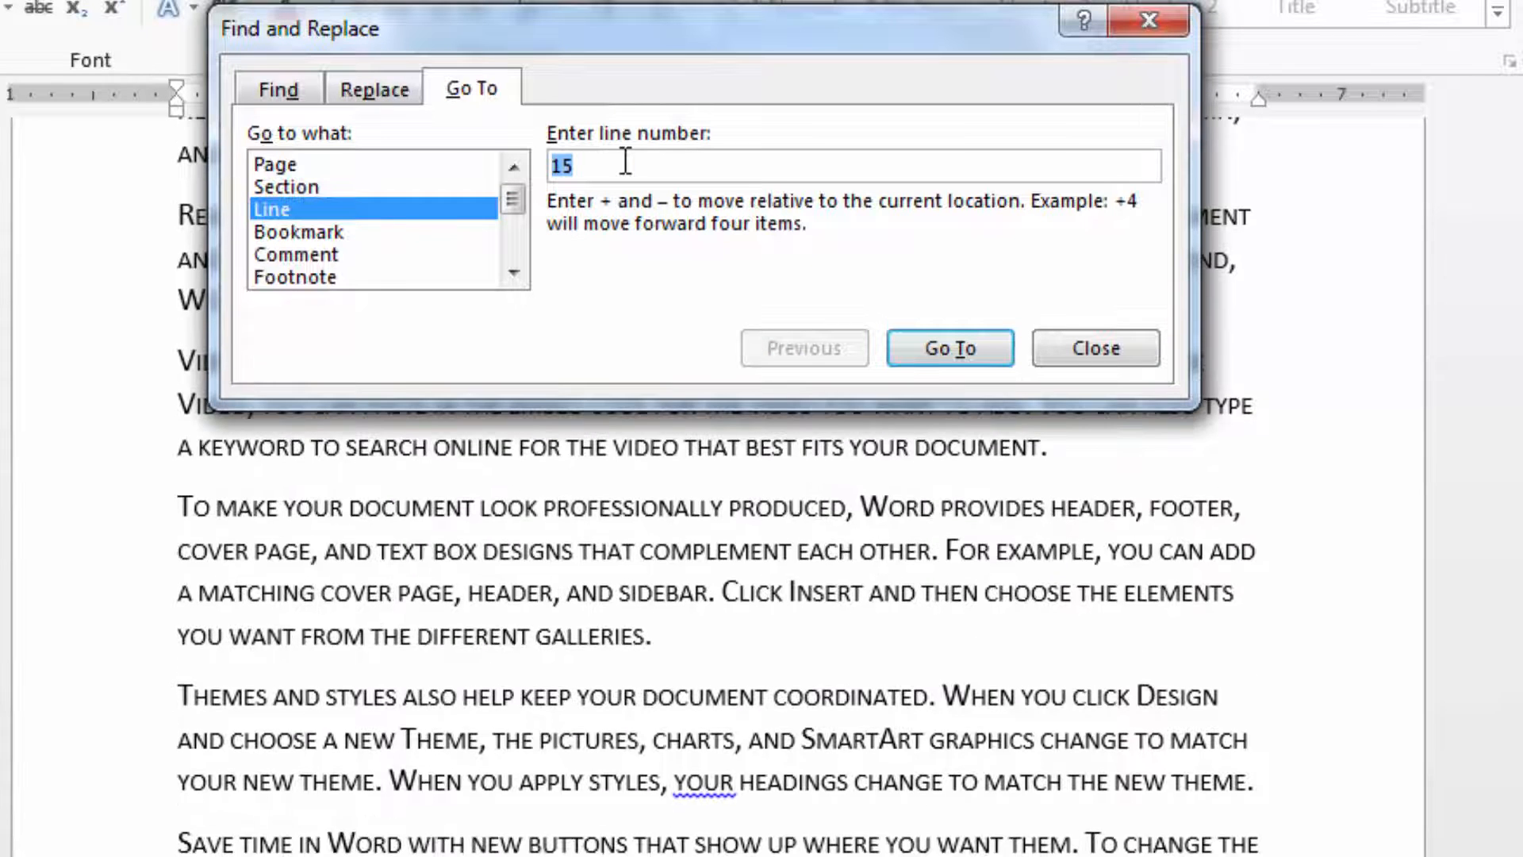
{"action": "left_click", "coordinate": [1095, 351]}
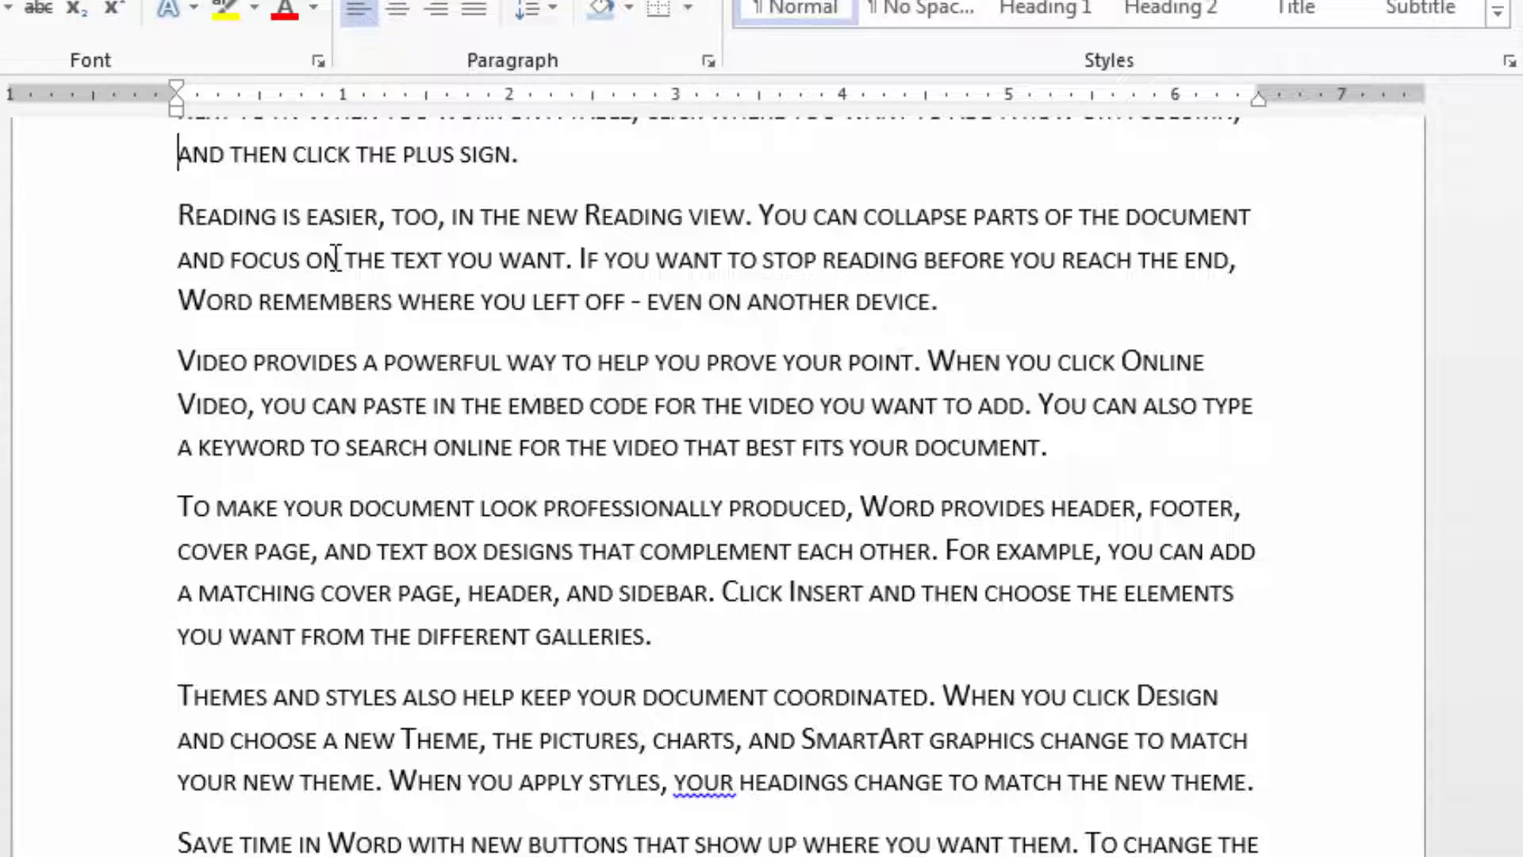
Return to the shortcut table and look at its entries for Find and Replace, Italic and Align Text to Justify
{"action": "scroll", "coordinate": [334, 618], "scroll_direction": "down", "scroll_amount": 20}
{"action": "scroll", "coordinate": [332, 617], "scroll_direction": "down", "scroll_amount": 15}
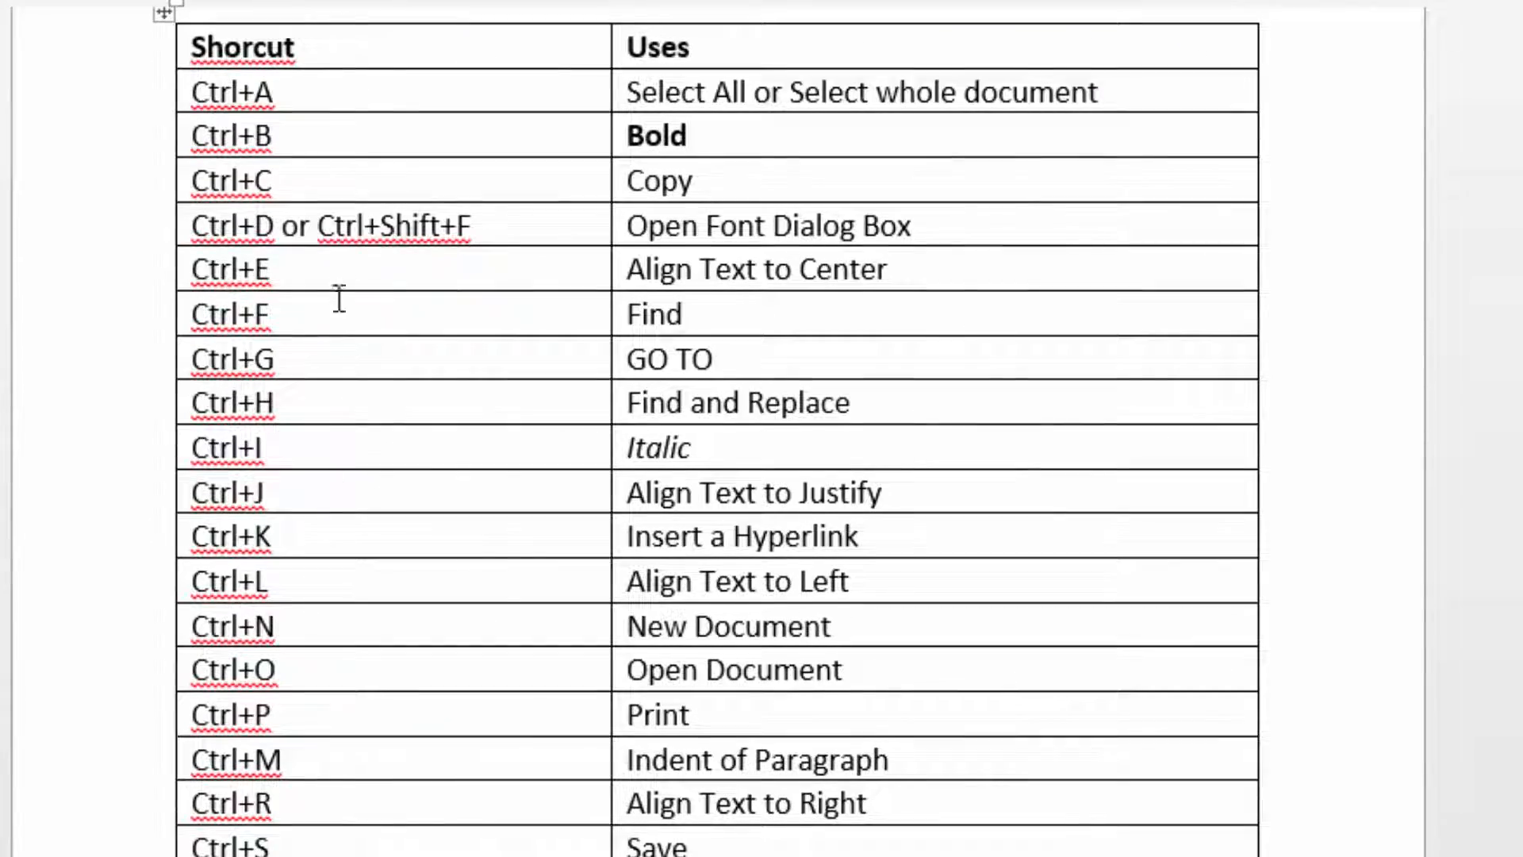
{"action": "left_click", "coordinate": [291, 432]}
{"action": "left_click_drag", "start_coordinate": [741, 445], "coordinate": [615, 445]}
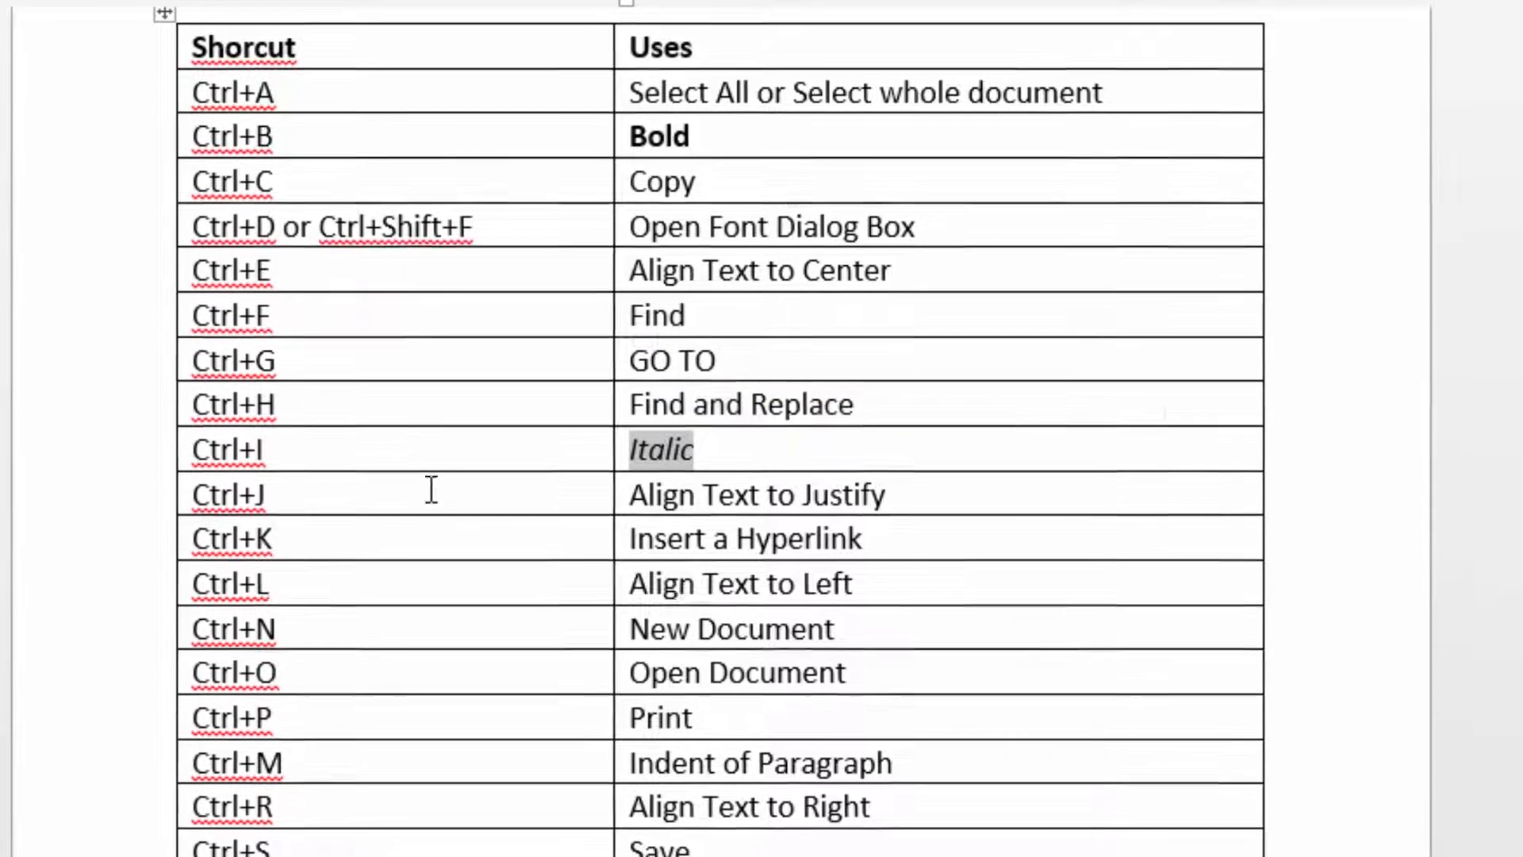
{"action": "left_click", "coordinate": [431, 490]}
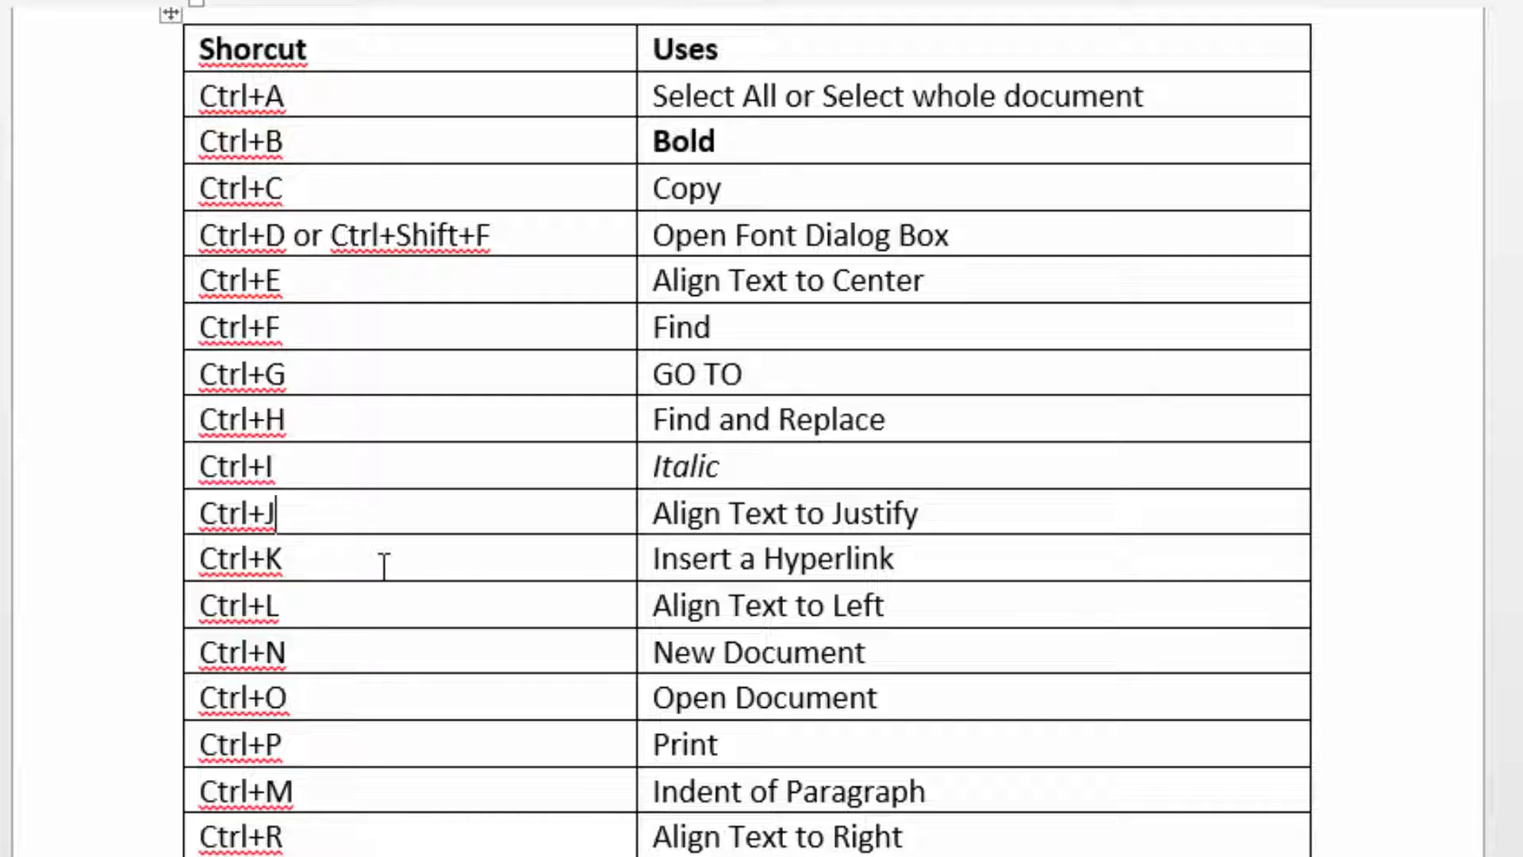
Open the Insert Hyperlink dialog for the word "Hyperlink" in the table's "Insert a Hyperlink" entry
{"action": "left_click", "coordinate": [384, 566]}
{"action": "left_click_drag", "start_coordinate": [765, 559], "coordinate": [900, 558]}
{"action": "key", "text": "ctrl+k"}
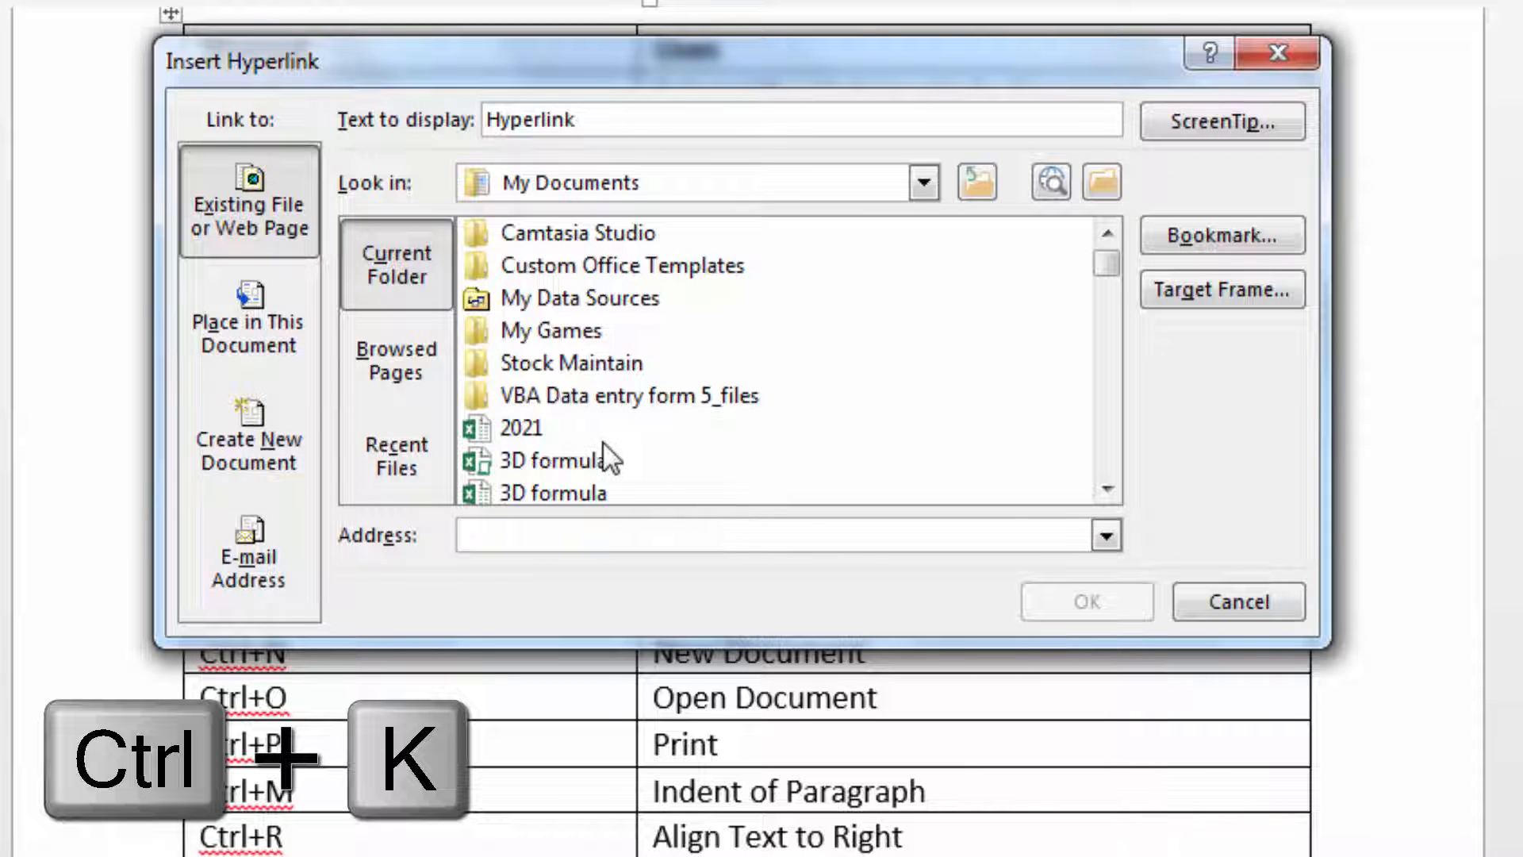
Link the text "Hyperlink" in the Ctrl+K row to the macro-enabled workbook 3D formula.xlsm in My Documents
{"action": "left_click", "coordinate": [541, 449]}
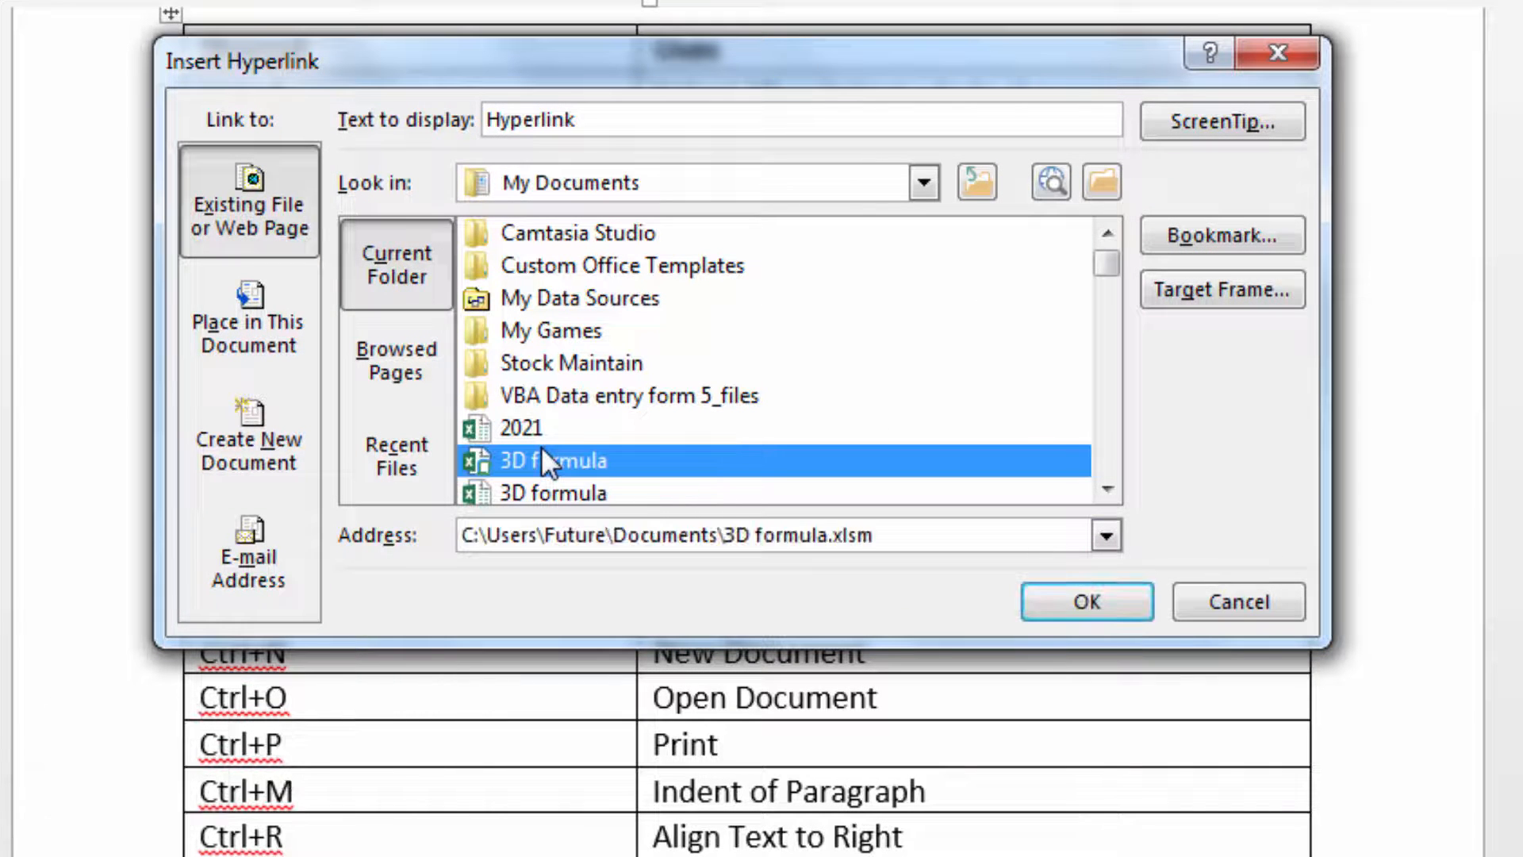
{"action": "left_click", "coordinate": [1063, 597]}
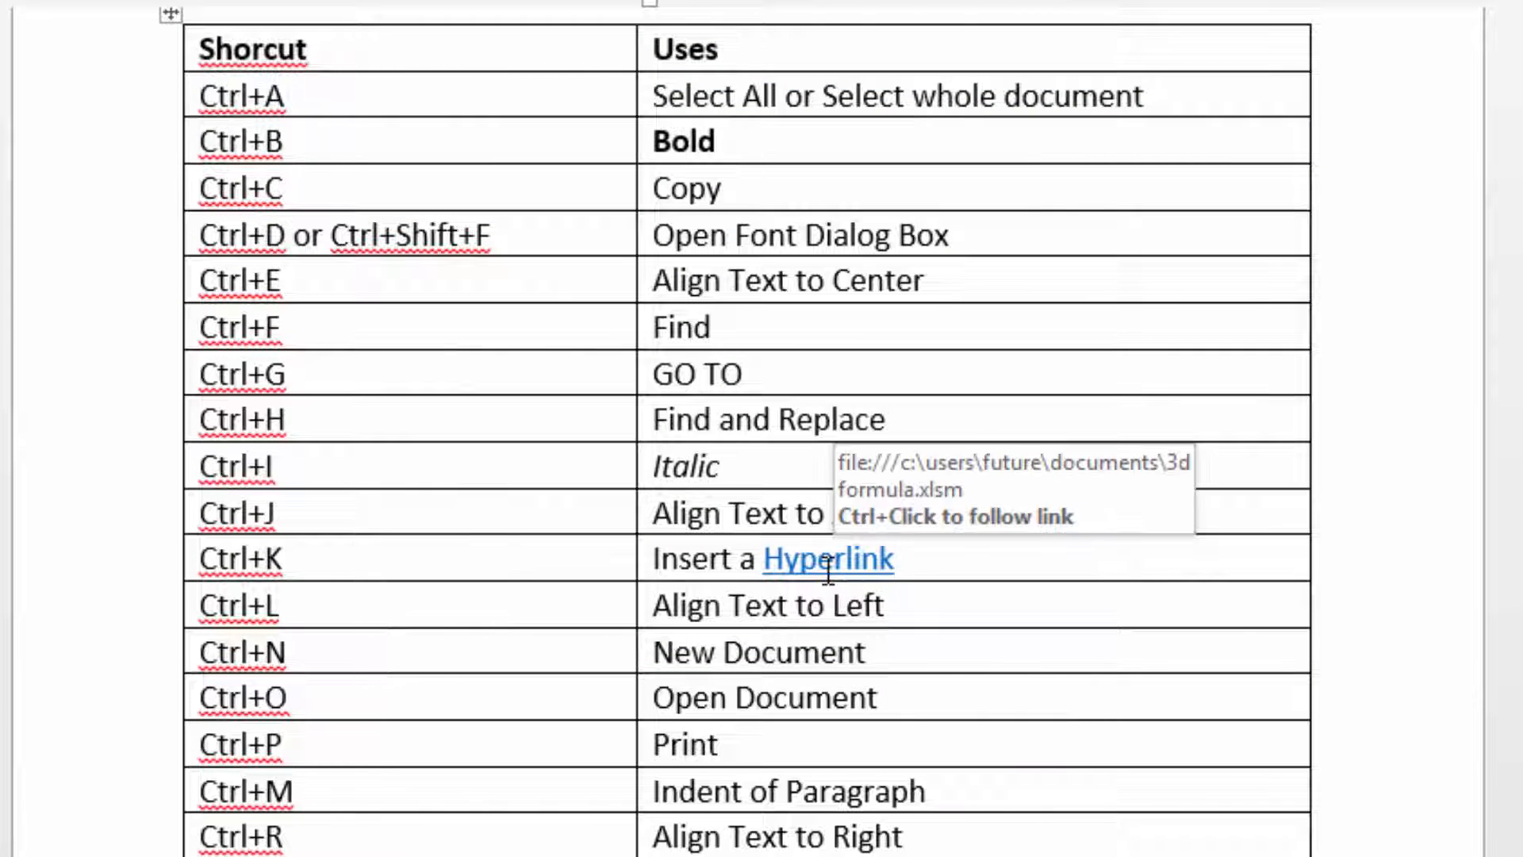
Follow the new hyperlink, accept the security notice to open the linked workbook, and close that workbook again
{"action": "mouse_move", "coordinate": [835, 565]}
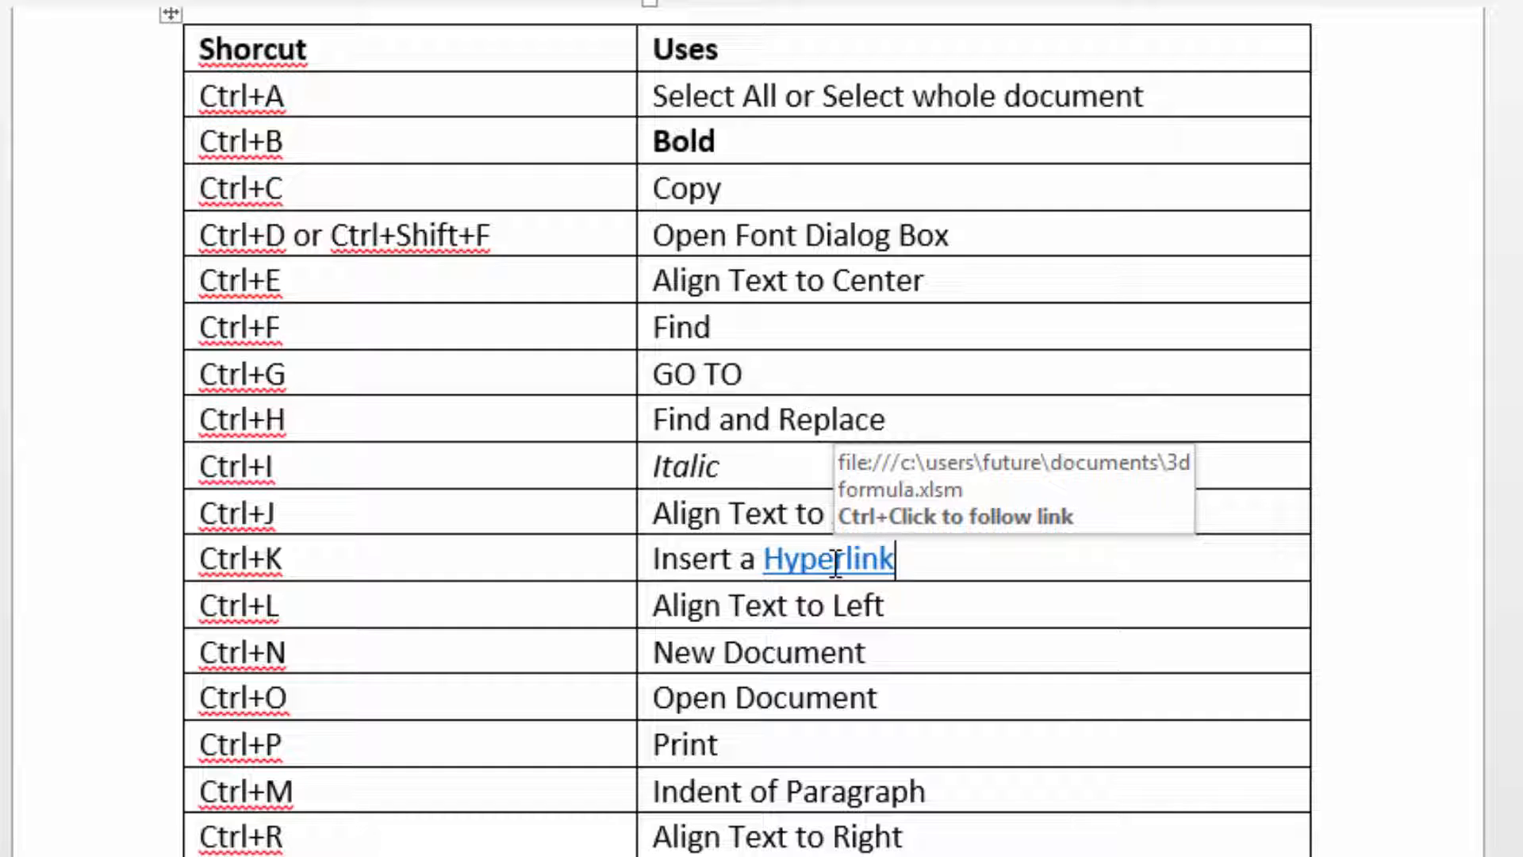
{"action": "left_click", "coordinate": [834, 562], "text": "ctrl"}
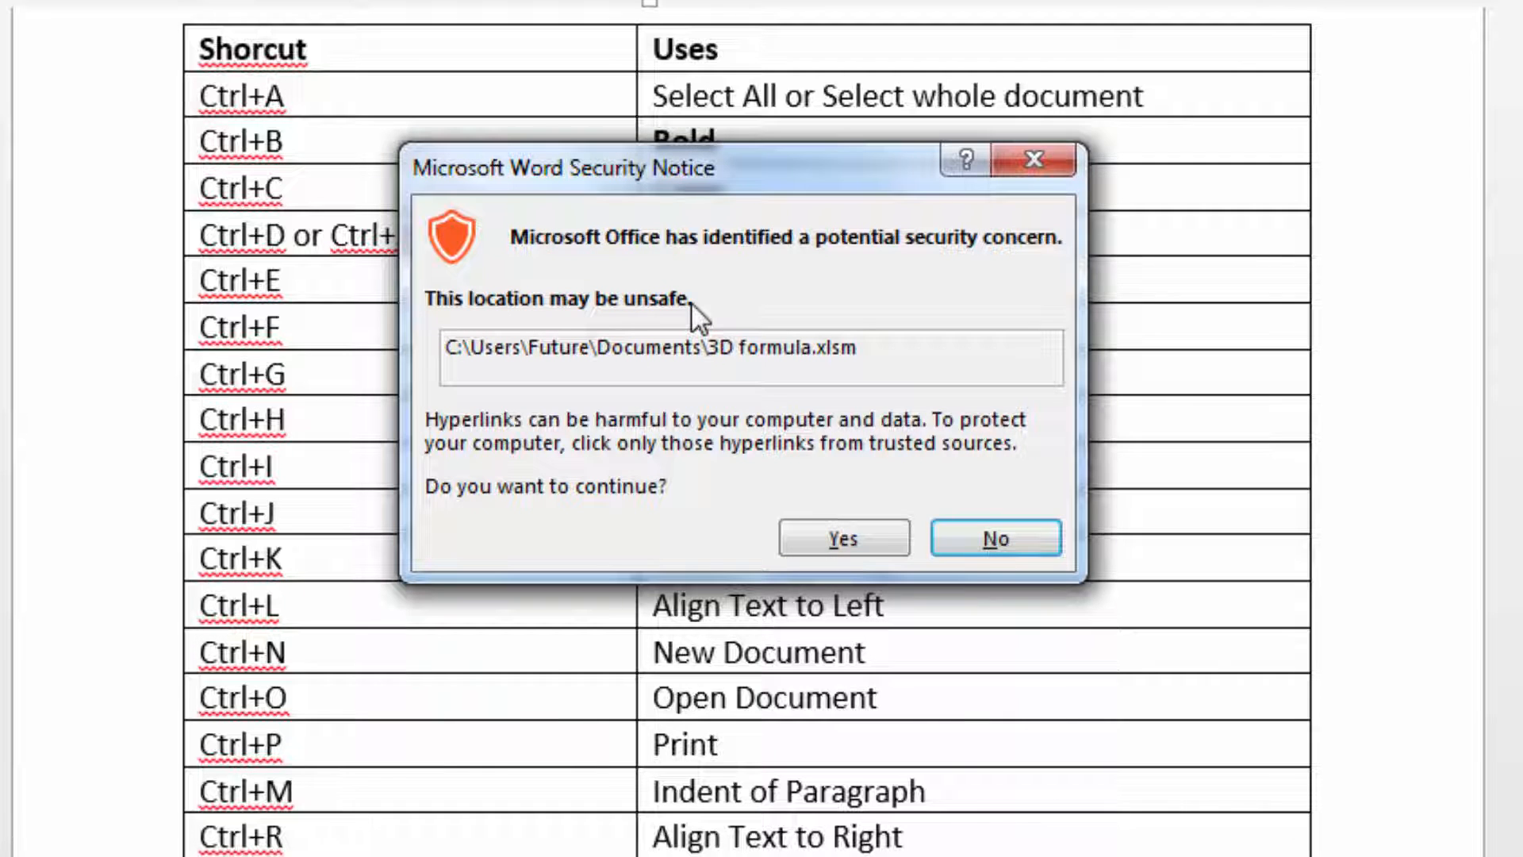
{"action": "left_click", "coordinate": [841, 546]}
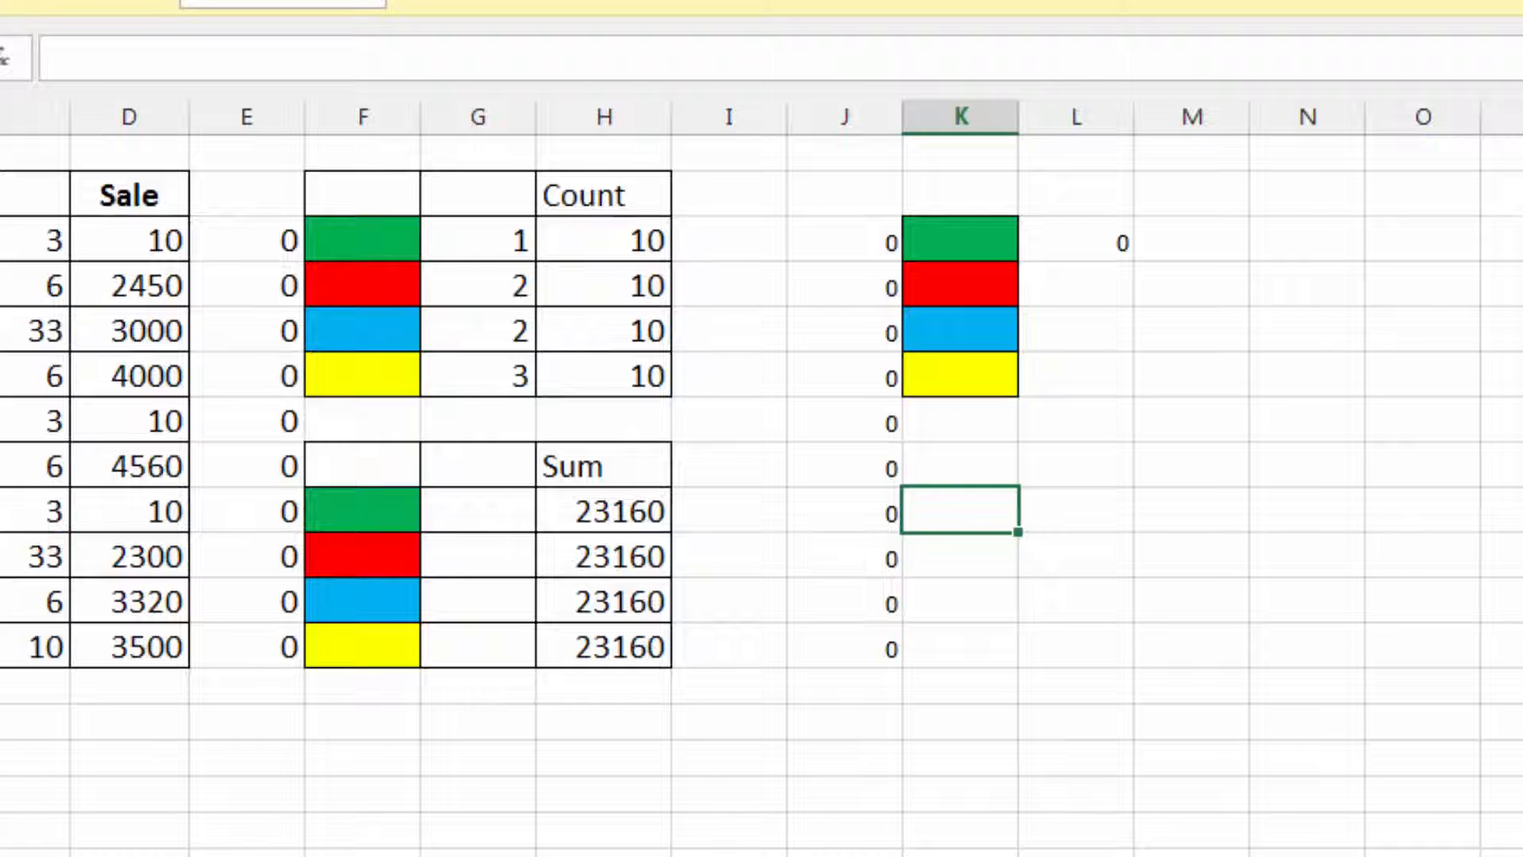
{"action": "key", "text": "alt+F4"}
{"action": "left_click", "coordinate": [744, 423]}
Review the shortcut table's rows from Ctrl+L through Ctrl+O and on to the end of the page
{"action": "left_click", "coordinate": [468, 607]}
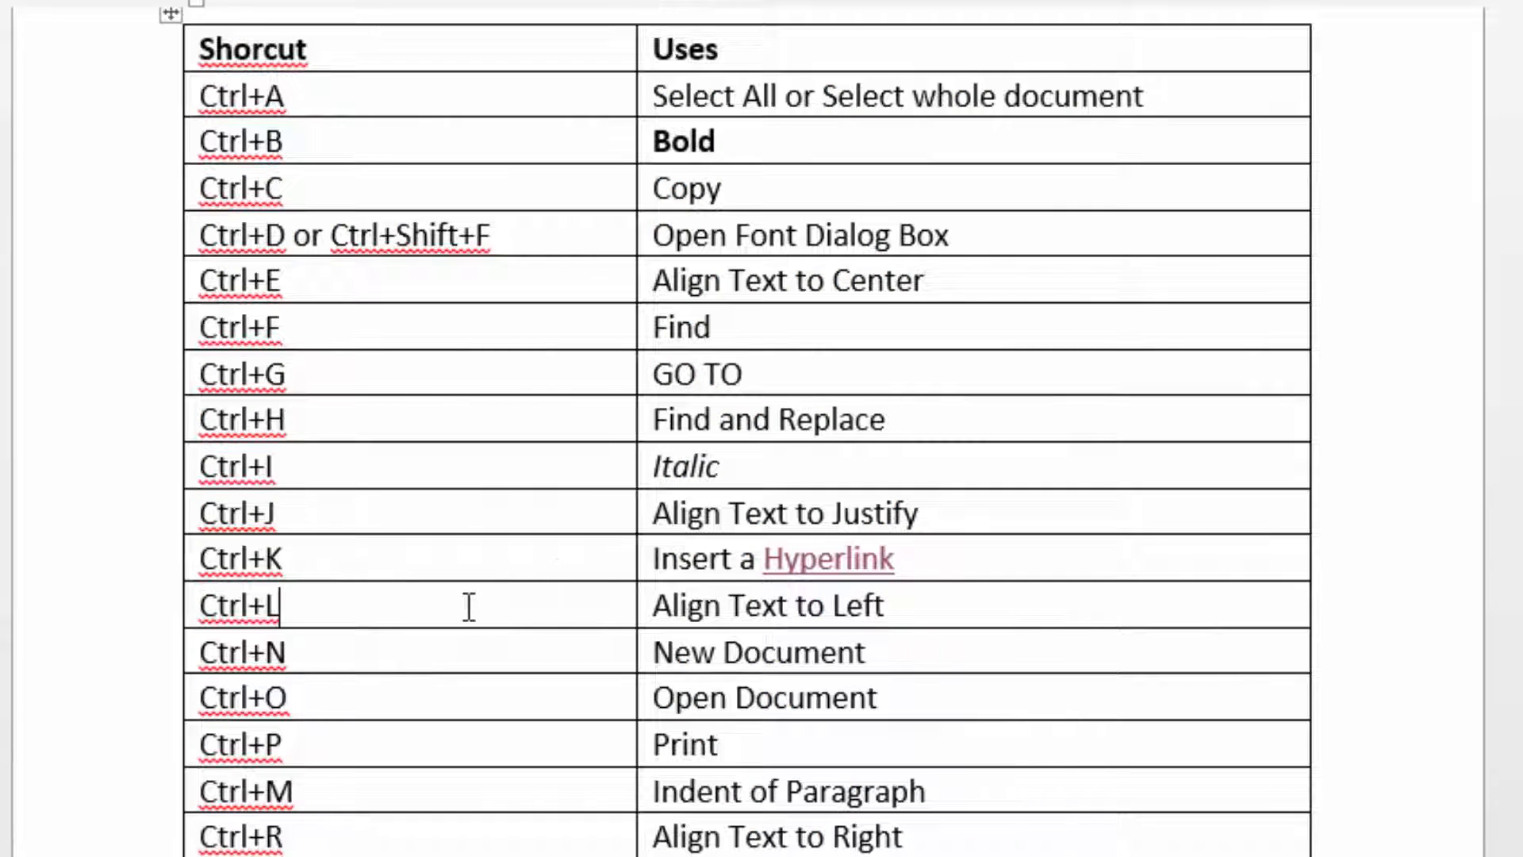
{"action": "left_click", "coordinate": [415, 663]}
{"action": "left_click", "coordinate": [416, 690]}
{"action": "scroll", "coordinate": [415, 690], "scroll_direction": "down", "scroll_amount": 2}
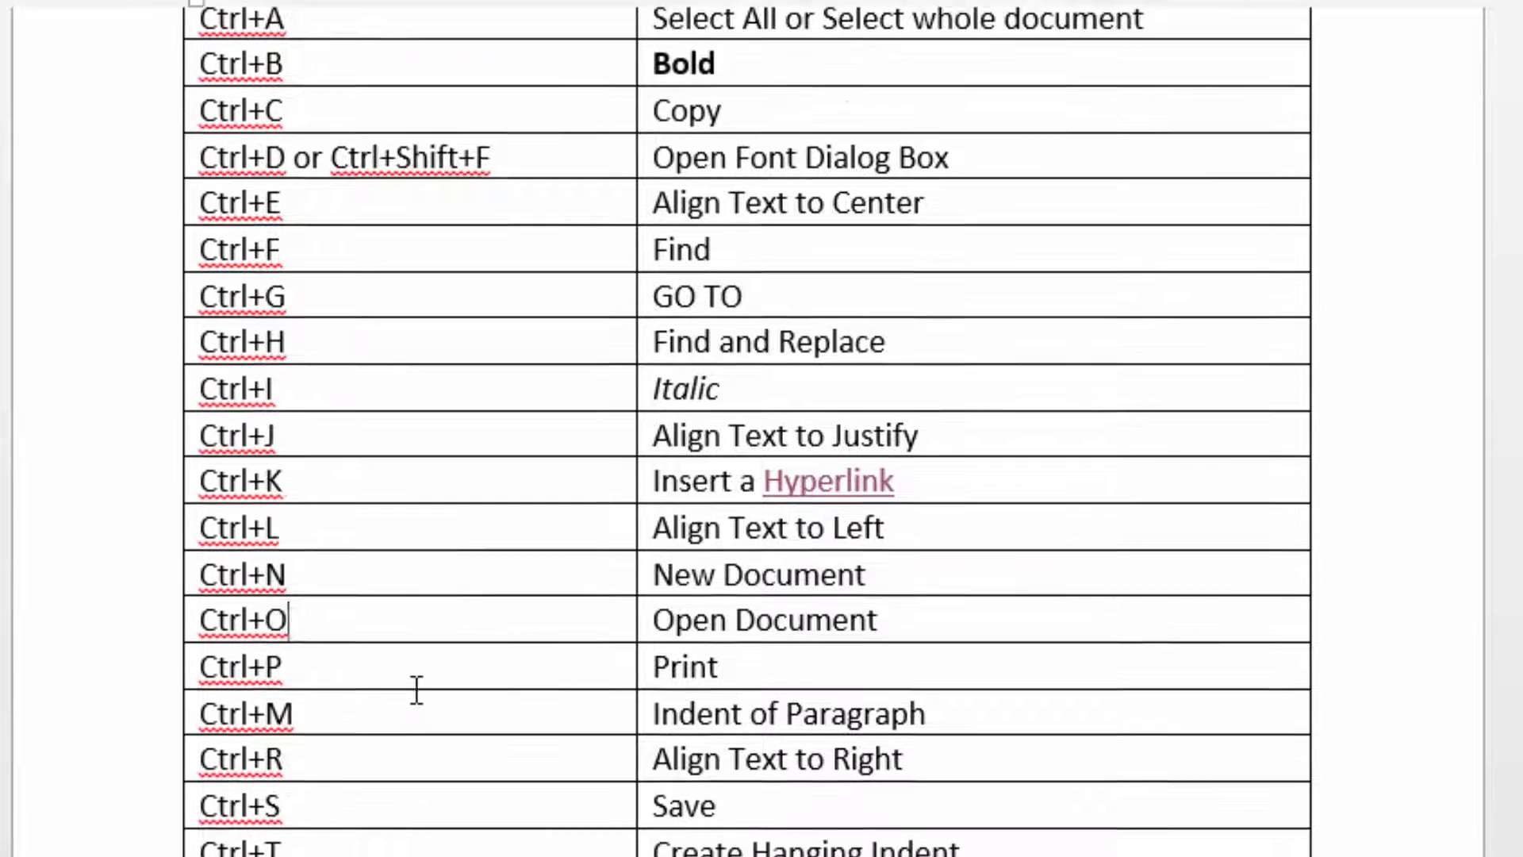
{"action": "left_click", "coordinate": [367, 571]}
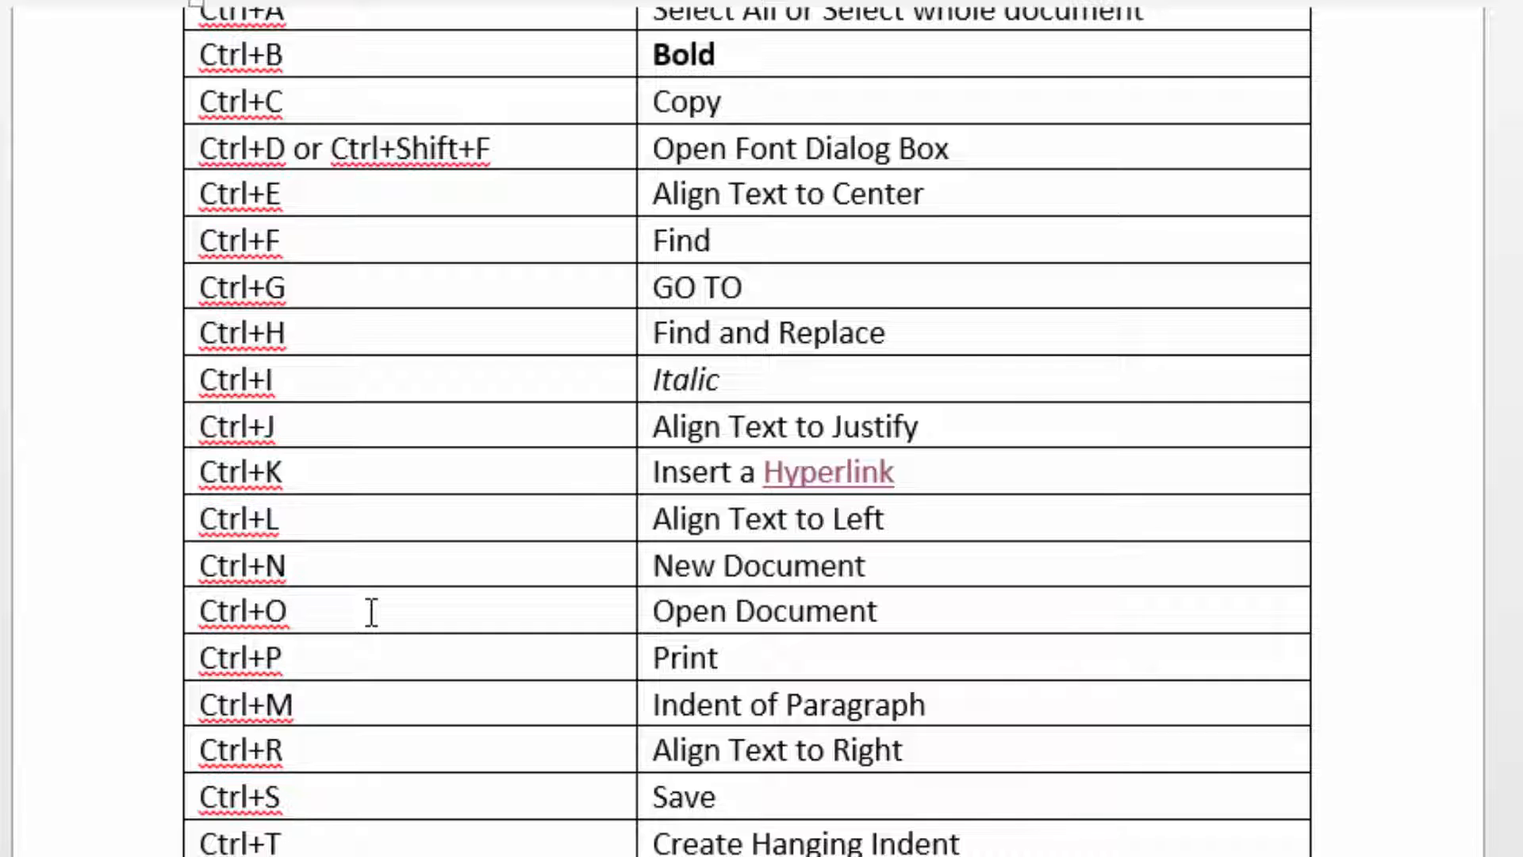
{"action": "scroll", "coordinate": [372, 611], "scroll_direction": "down", "scroll_amount": 1}
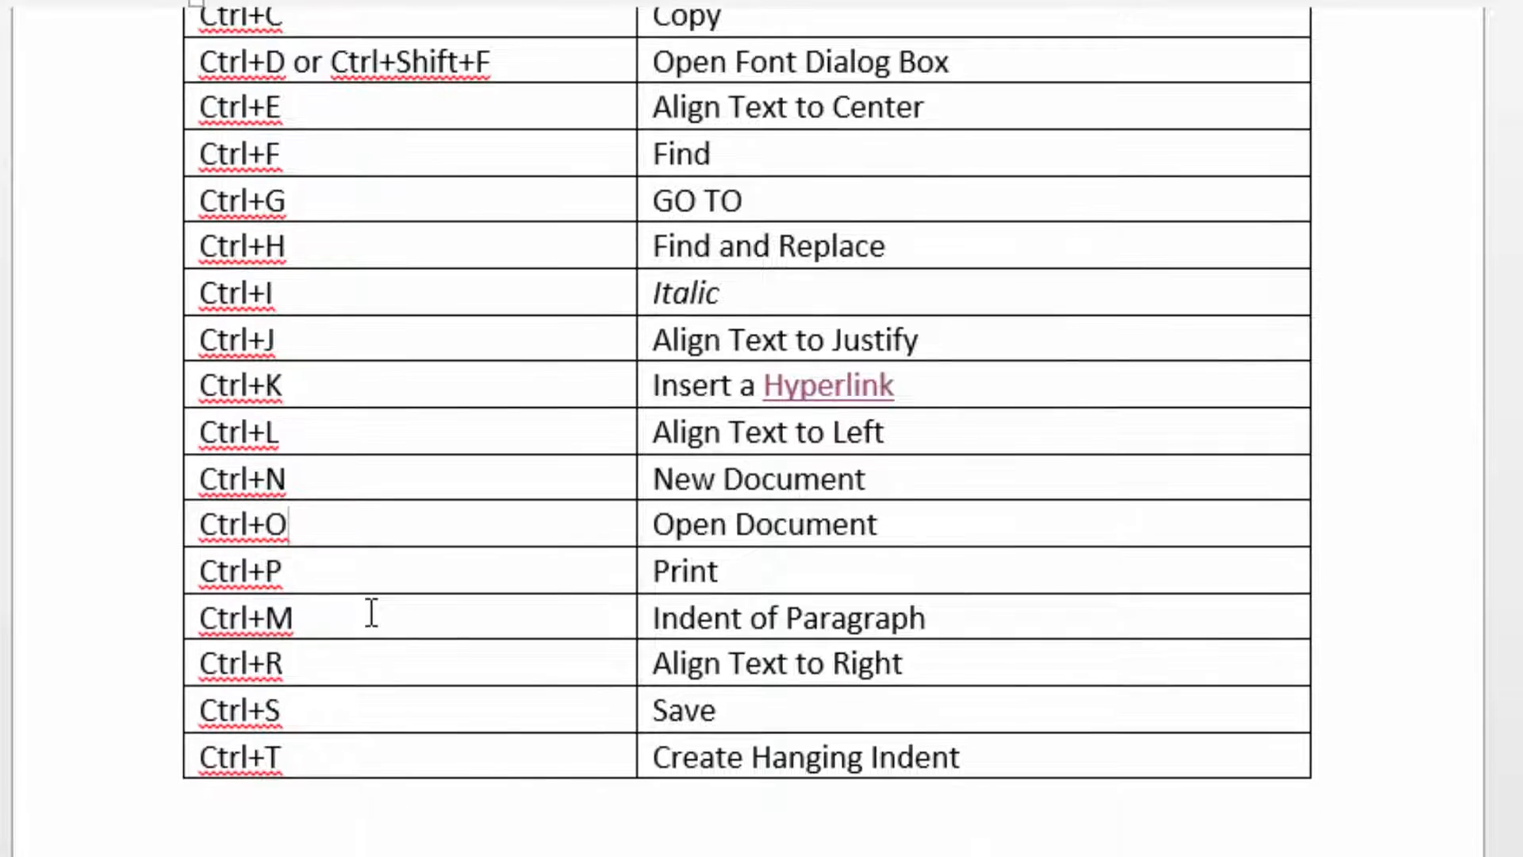
{"action": "scroll", "coordinate": [372, 613], "scroll_direction": "down", "scroll_amount": 1}
Check the list of available printers and print the document on the Brother DCP-L2520D series
{"action": "left_click", "coordinate": [355, 483]}
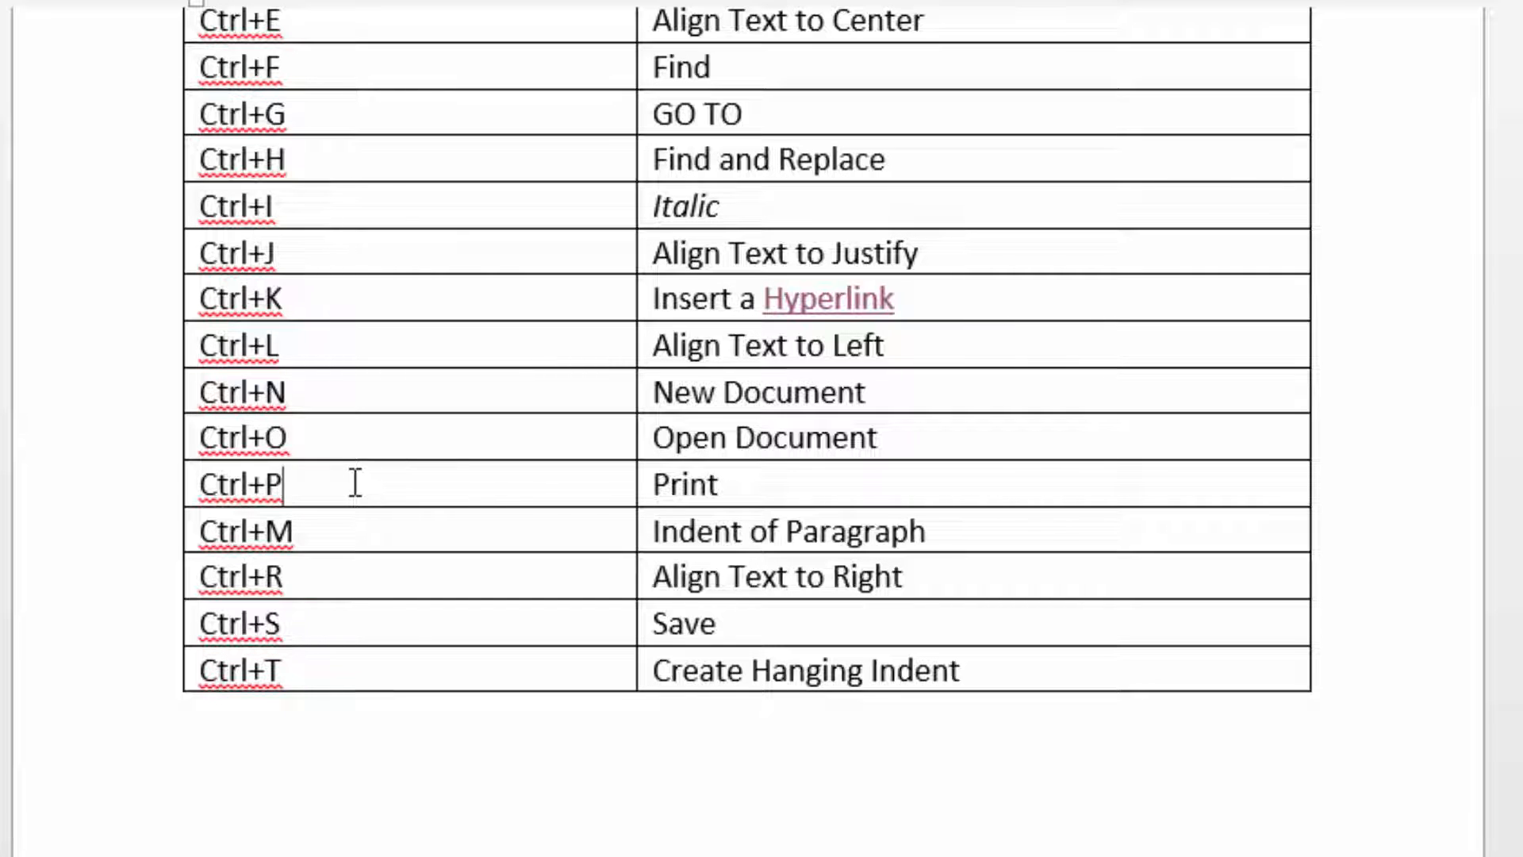
{"action": "key", "text": "ctrl+p"}
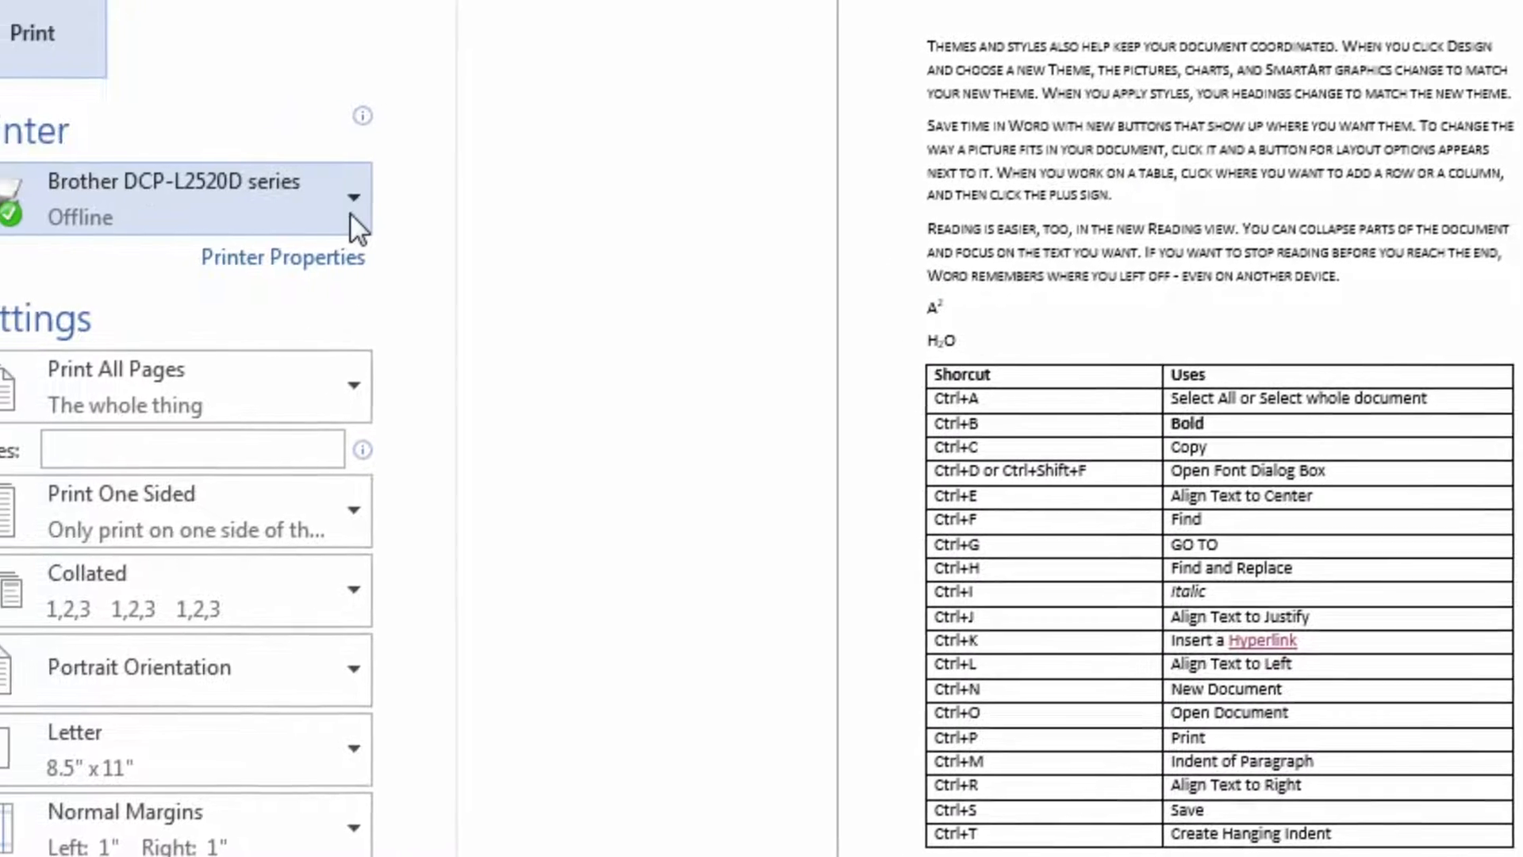
{"action": "left_click", "coordinate": [283, 225]}
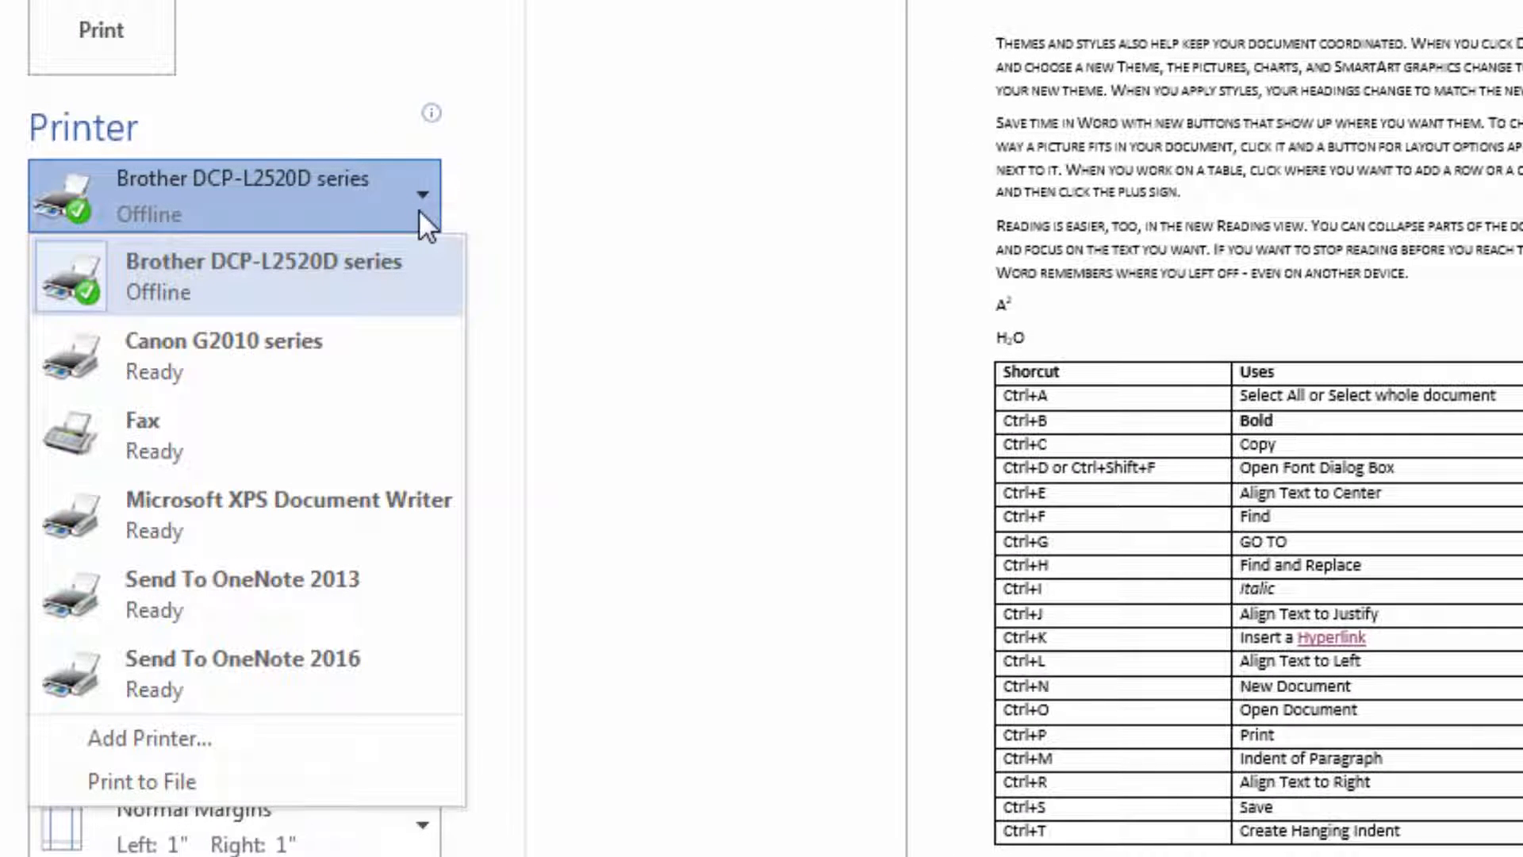
{"action": "left_click", "coordinate": [418, 211]}
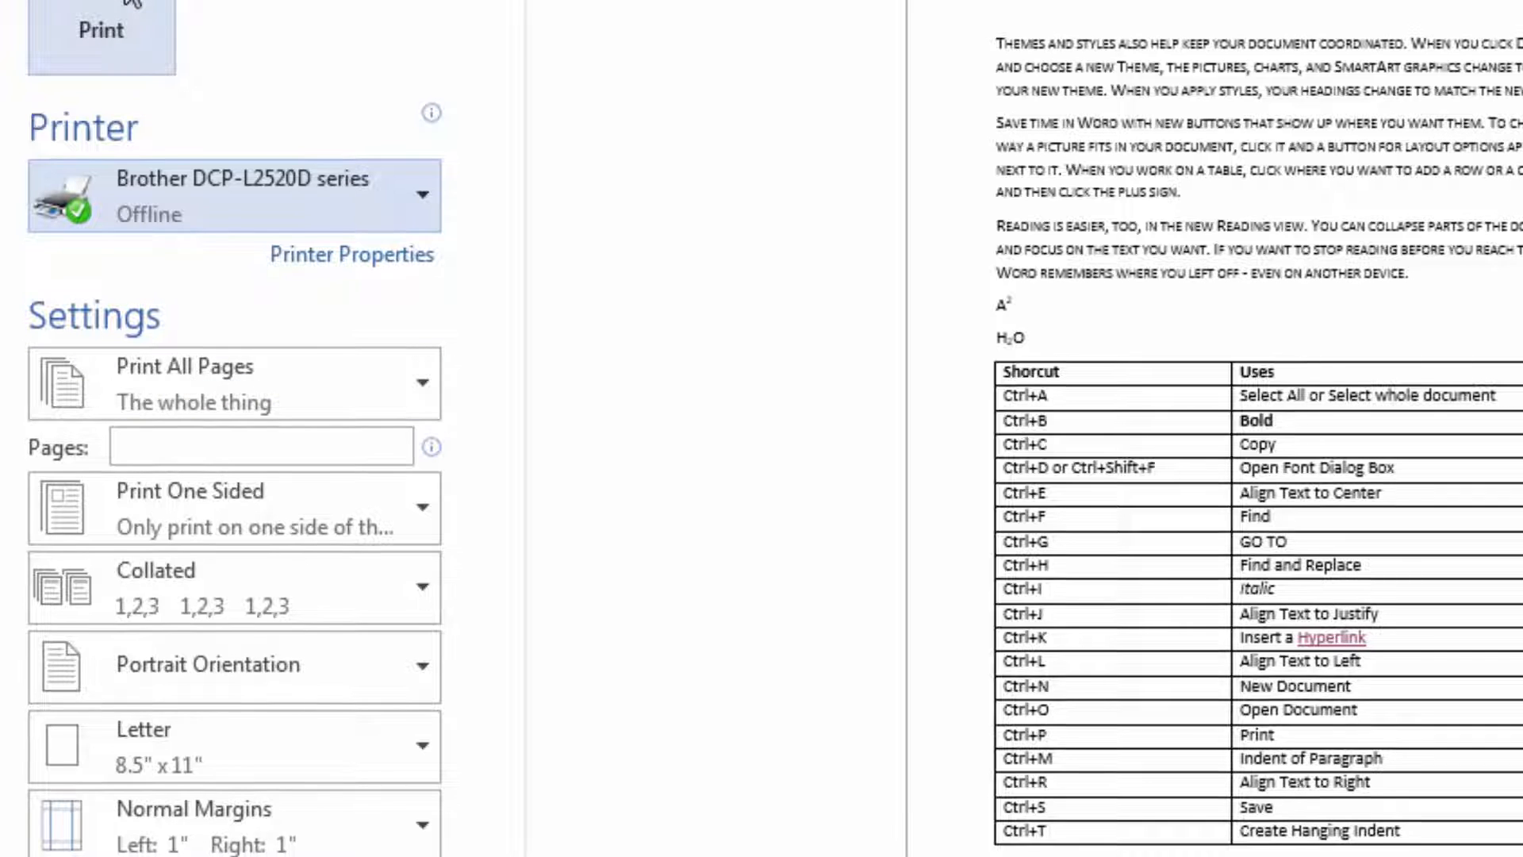
{"action": "left_click", "coordinate": [103, 32]}
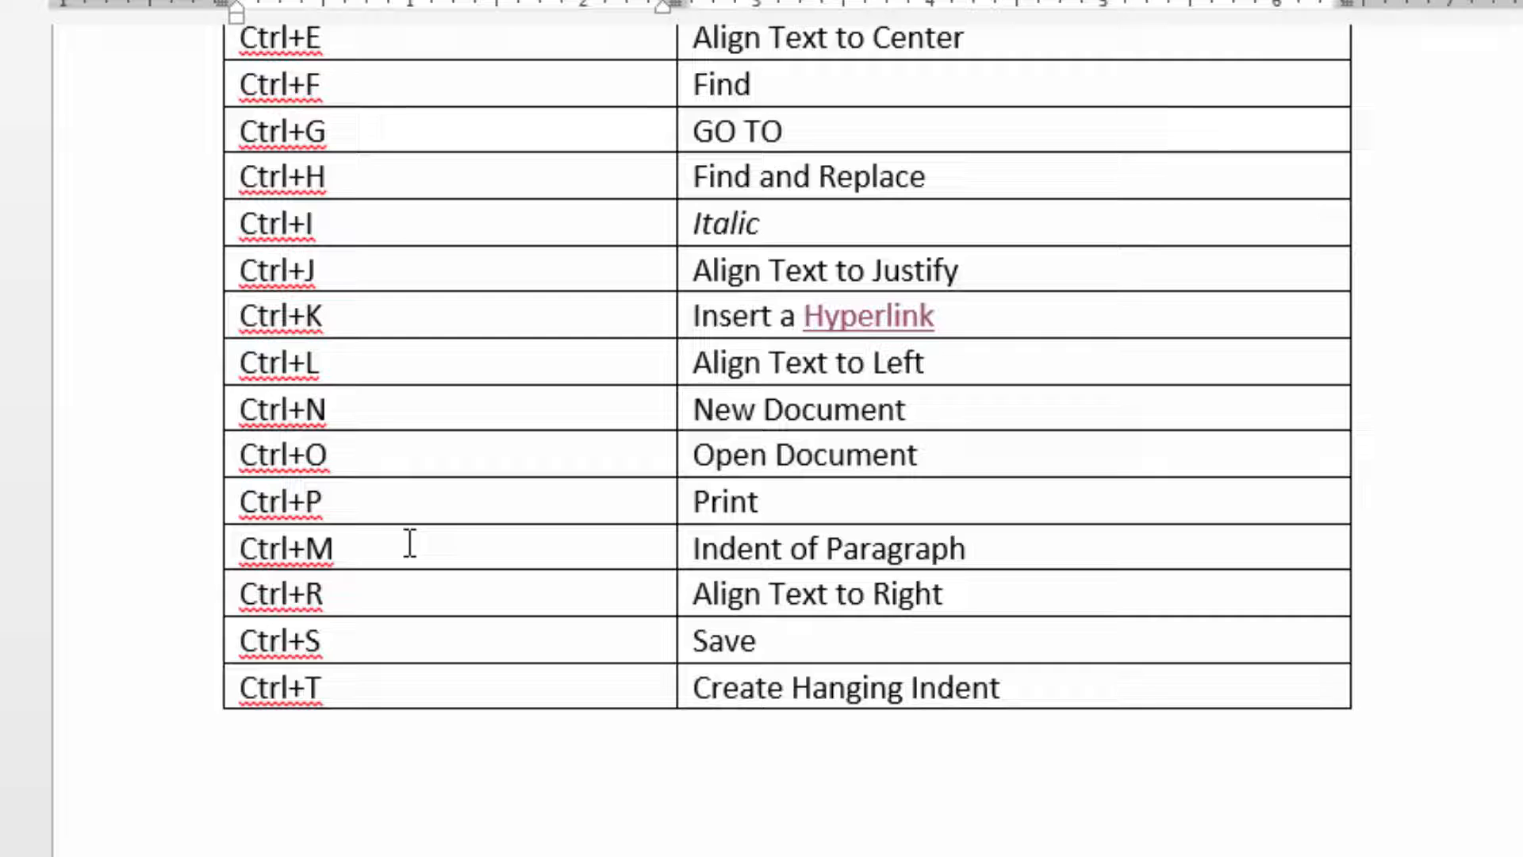
Indent the whole "Reading is easier" paragraph above the table by one level and remove that indent again
{"action": "scroll", "coordinate": [410, 543], "scroll_direction": "up", "scroll_amount": 7}
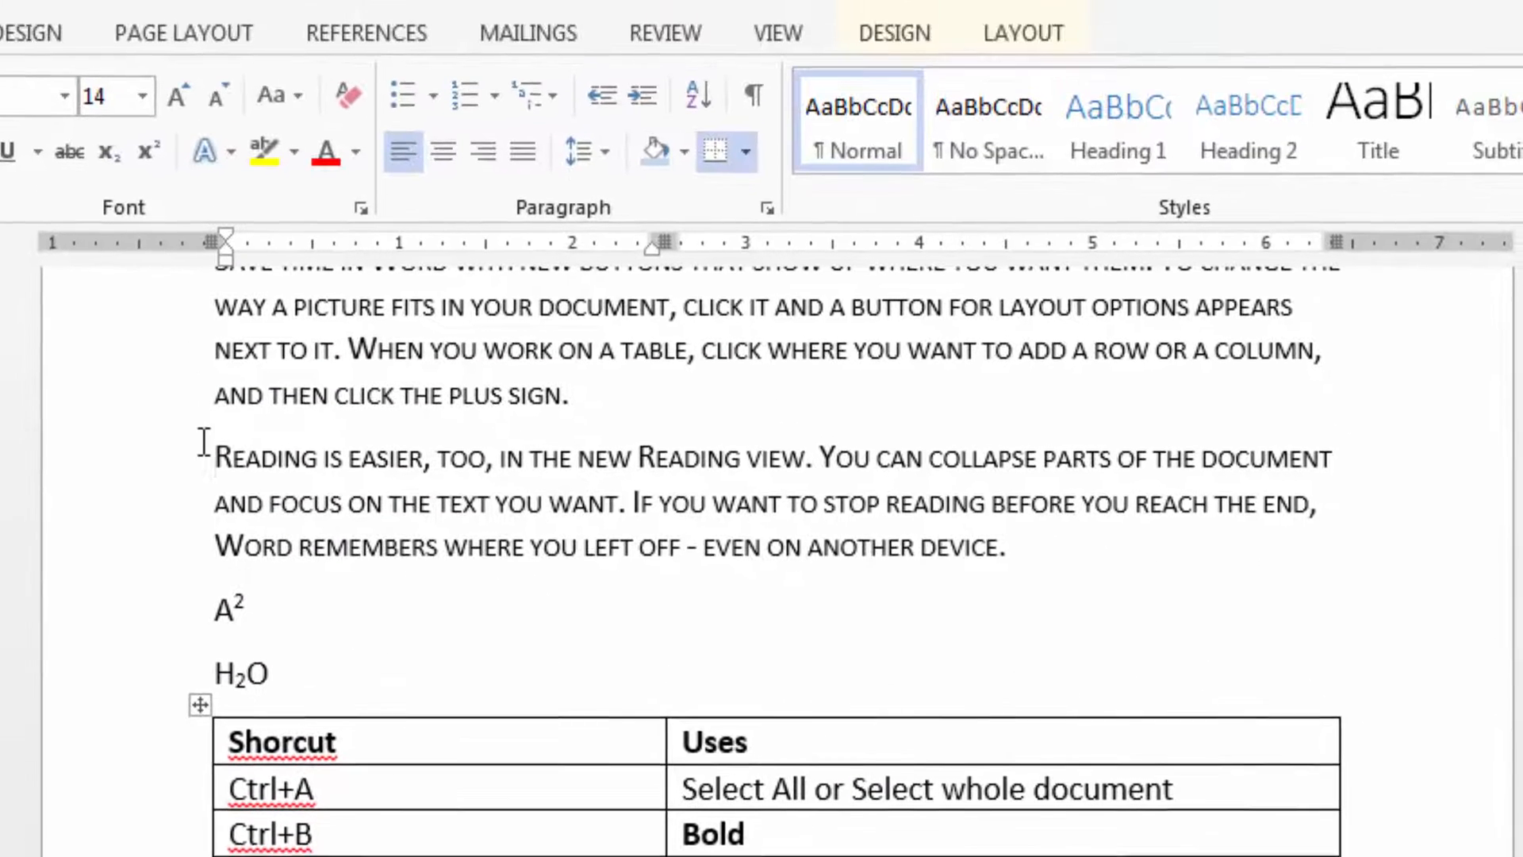
{"action": "left_click", "coordinate": [226, 216]}
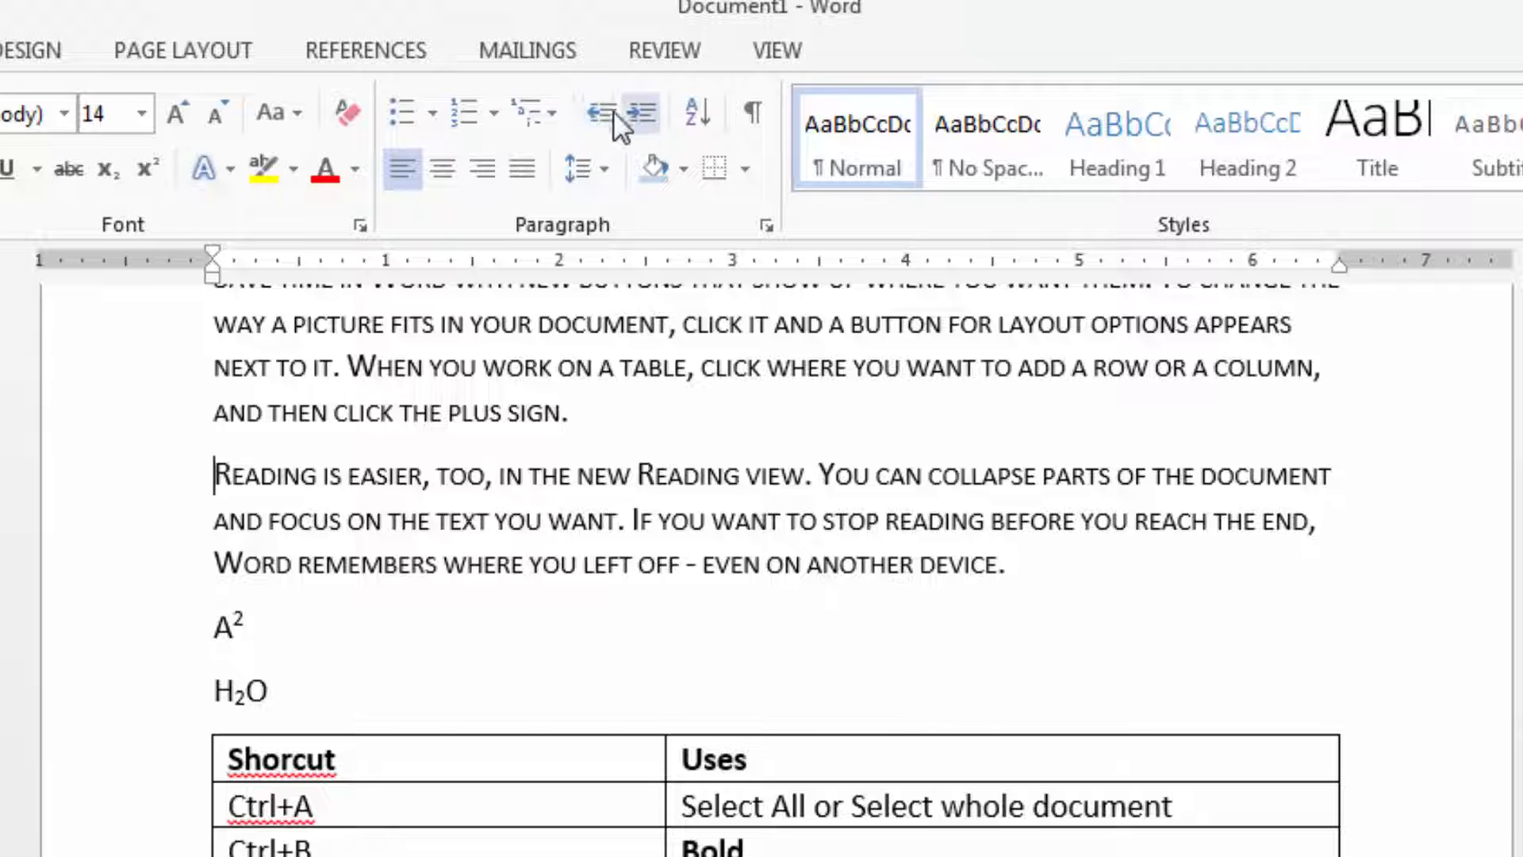
{"action": "scroll", "coordinate": [776, 515], "scroll_direction": "up", "scroll_amount": 1}
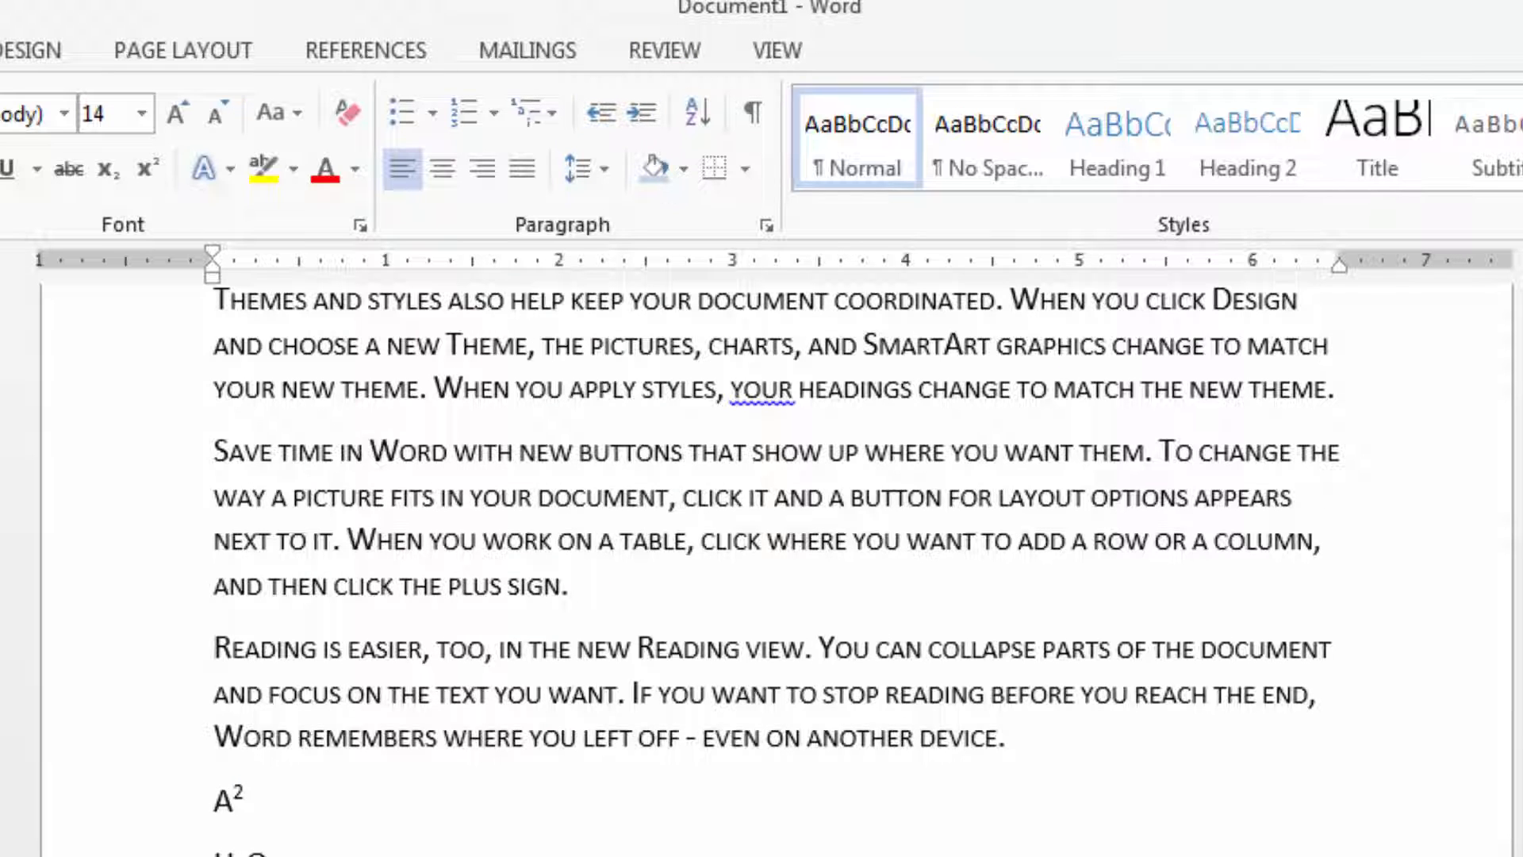
{"action": "key", "text": "ctrl+m"}
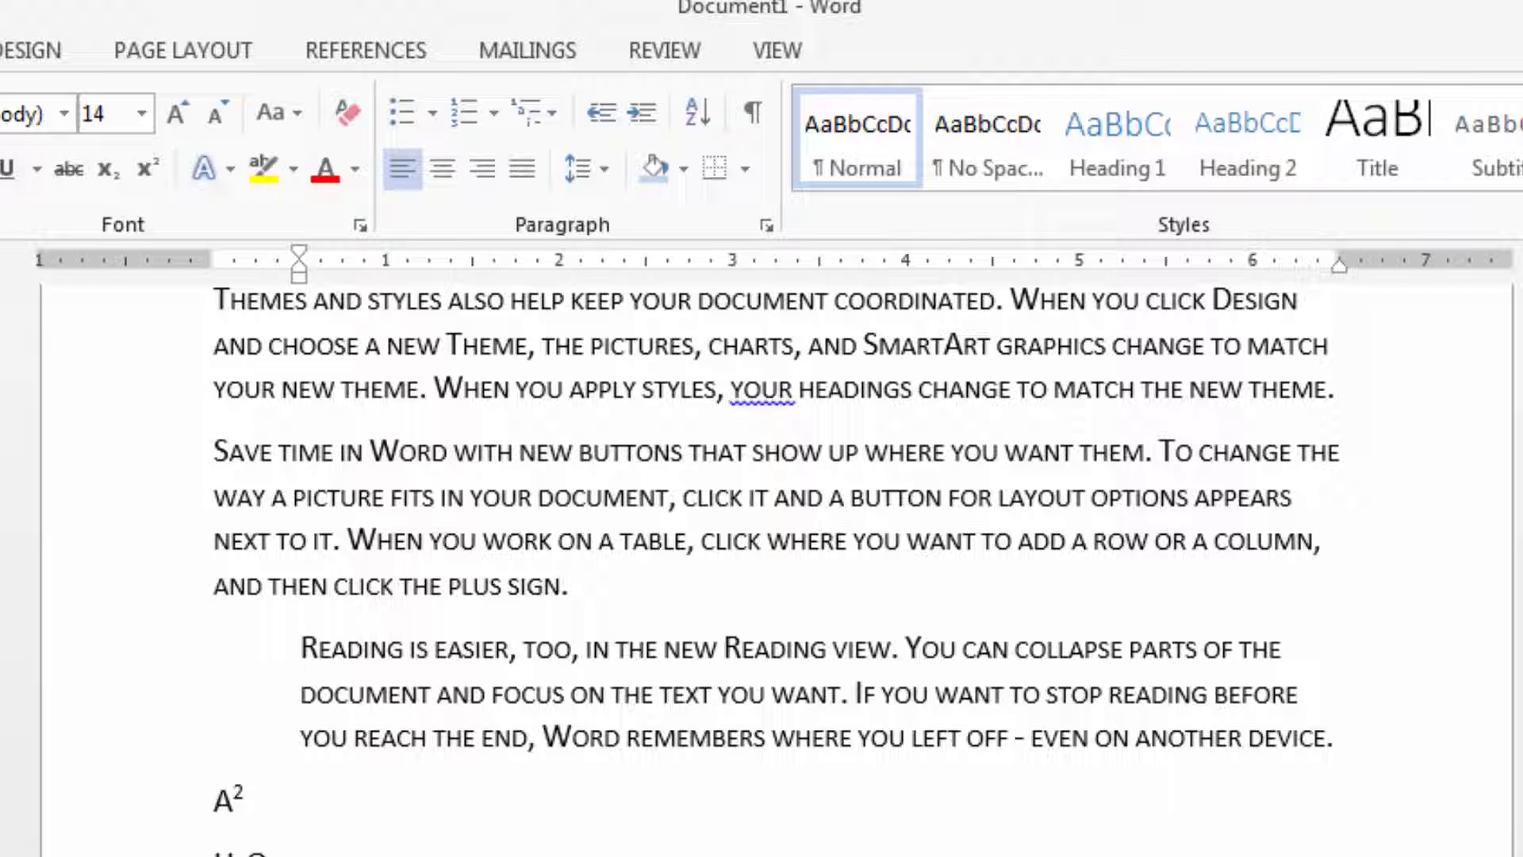
{"action": "key", "text": "ctrl+shift+m"}
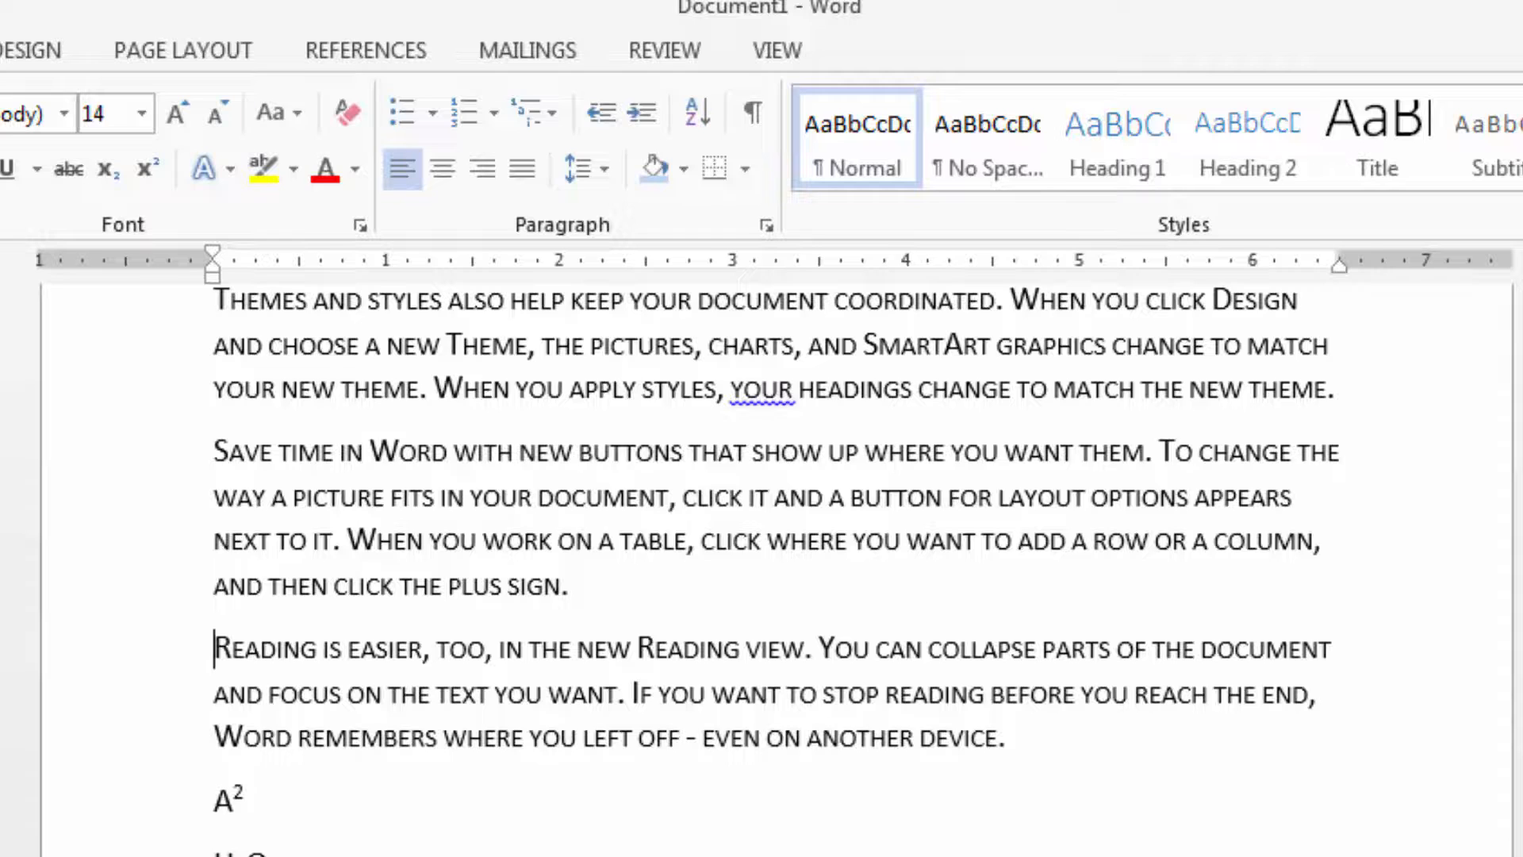
Give the "Reading is easier" paragraph a first-line indent and remove it again
{"action": "scroll", "coordinate": [1076, 849], "scroll_direction": "down", "scroll_amount": 10}
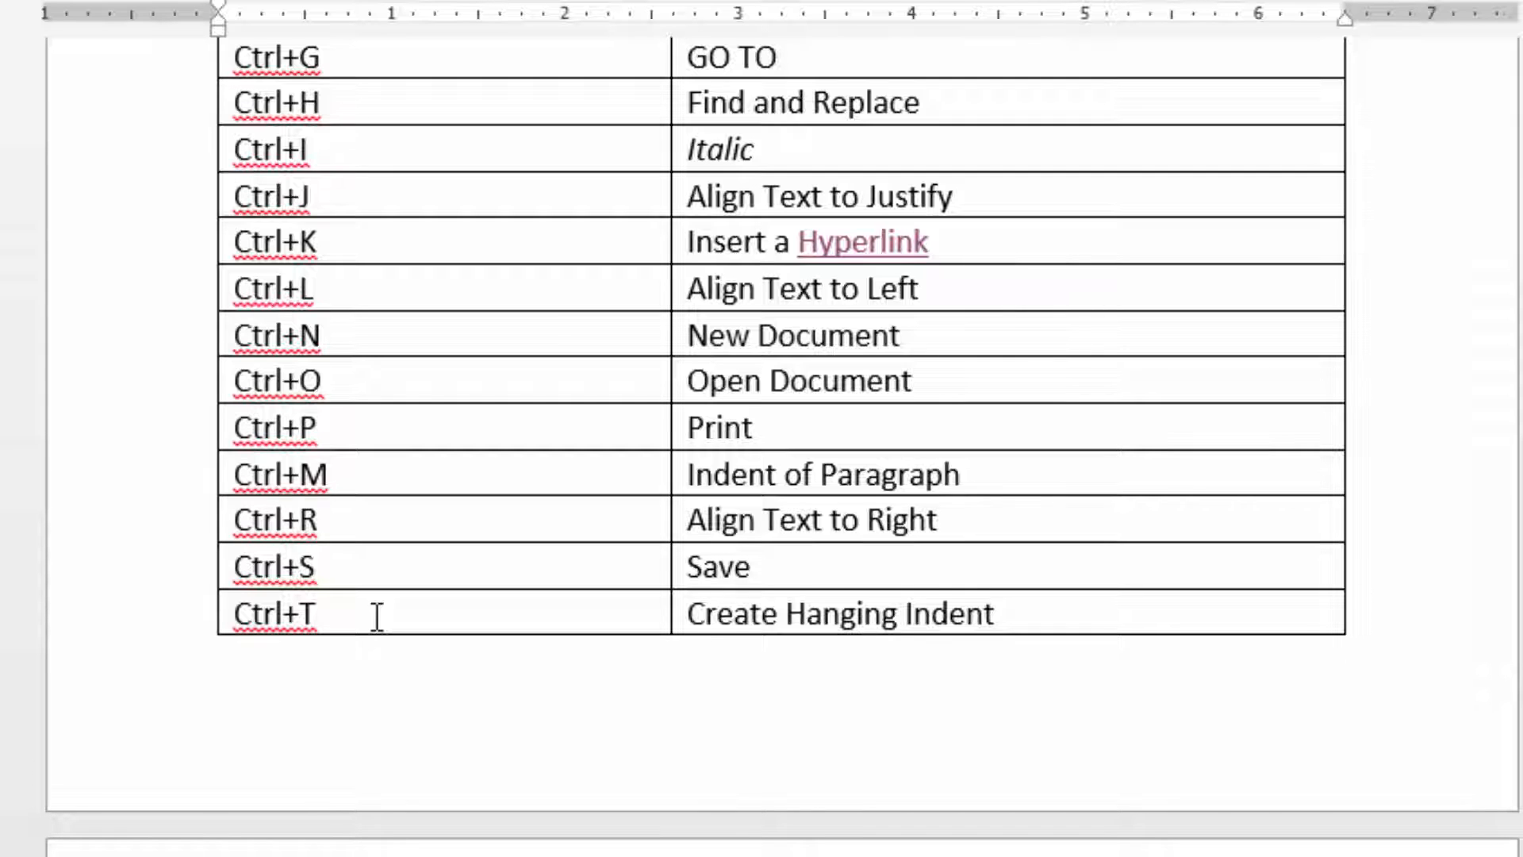
{"action": "scroll", "coordinate": [377, 617], "scroll_direction": "up", "scroll_amount": 10}
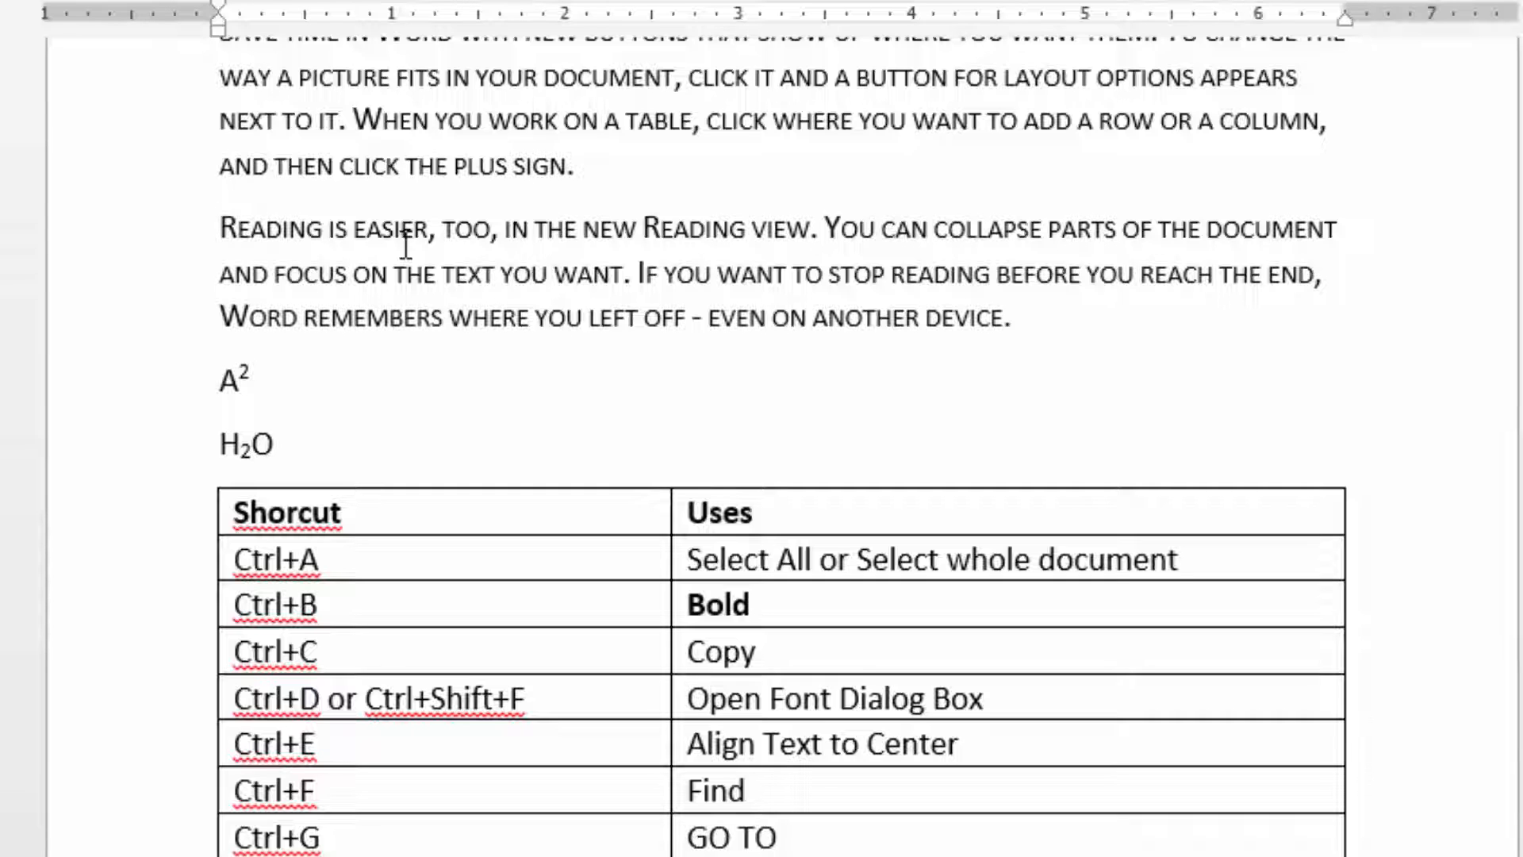
{"action": "key", "text": "Tab"}
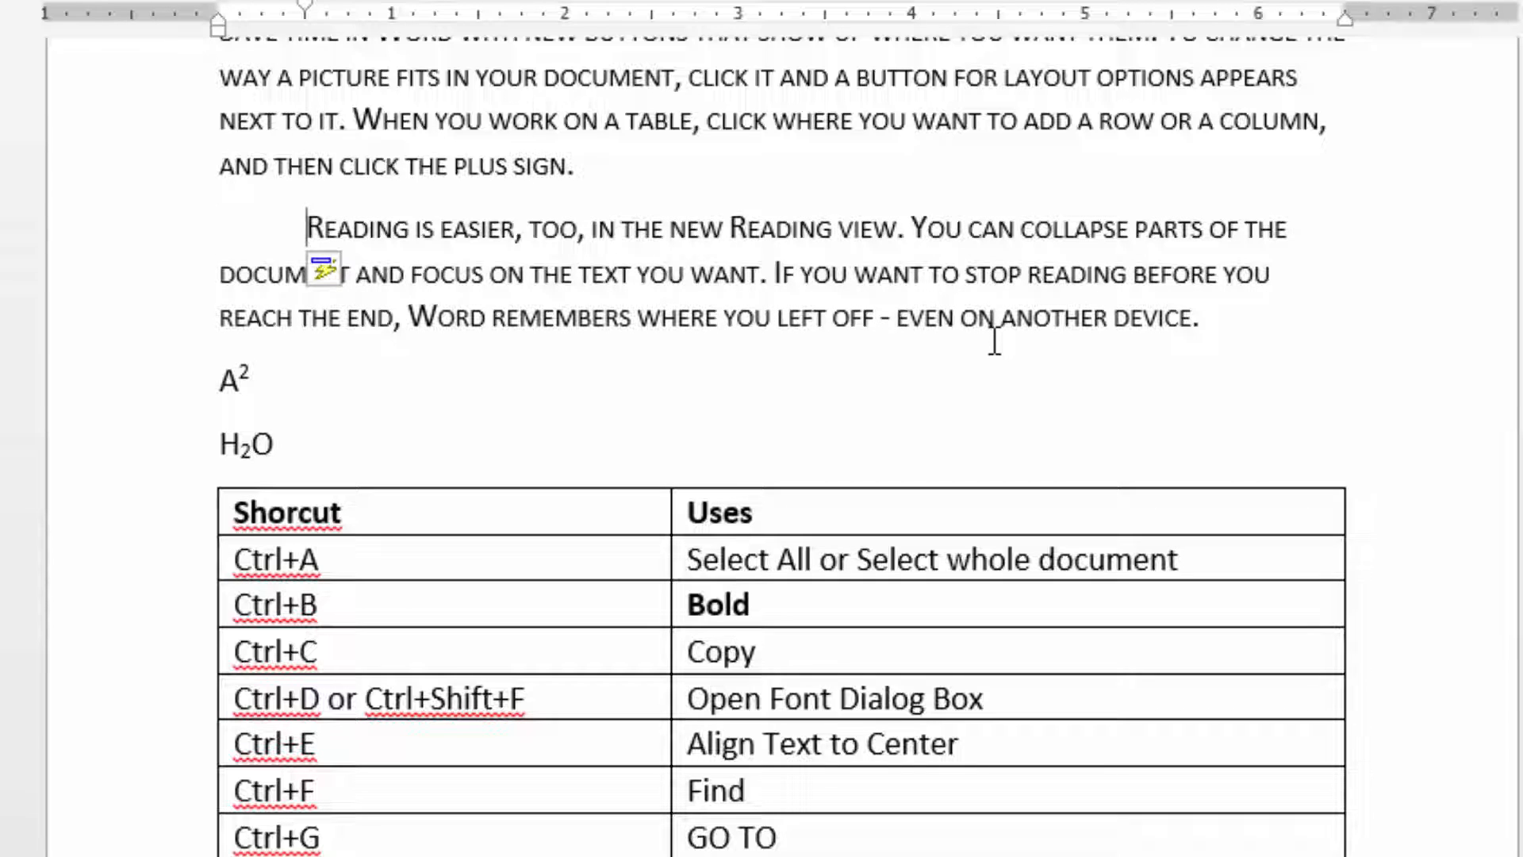
{"action": "key", "text": "BackSpace"}
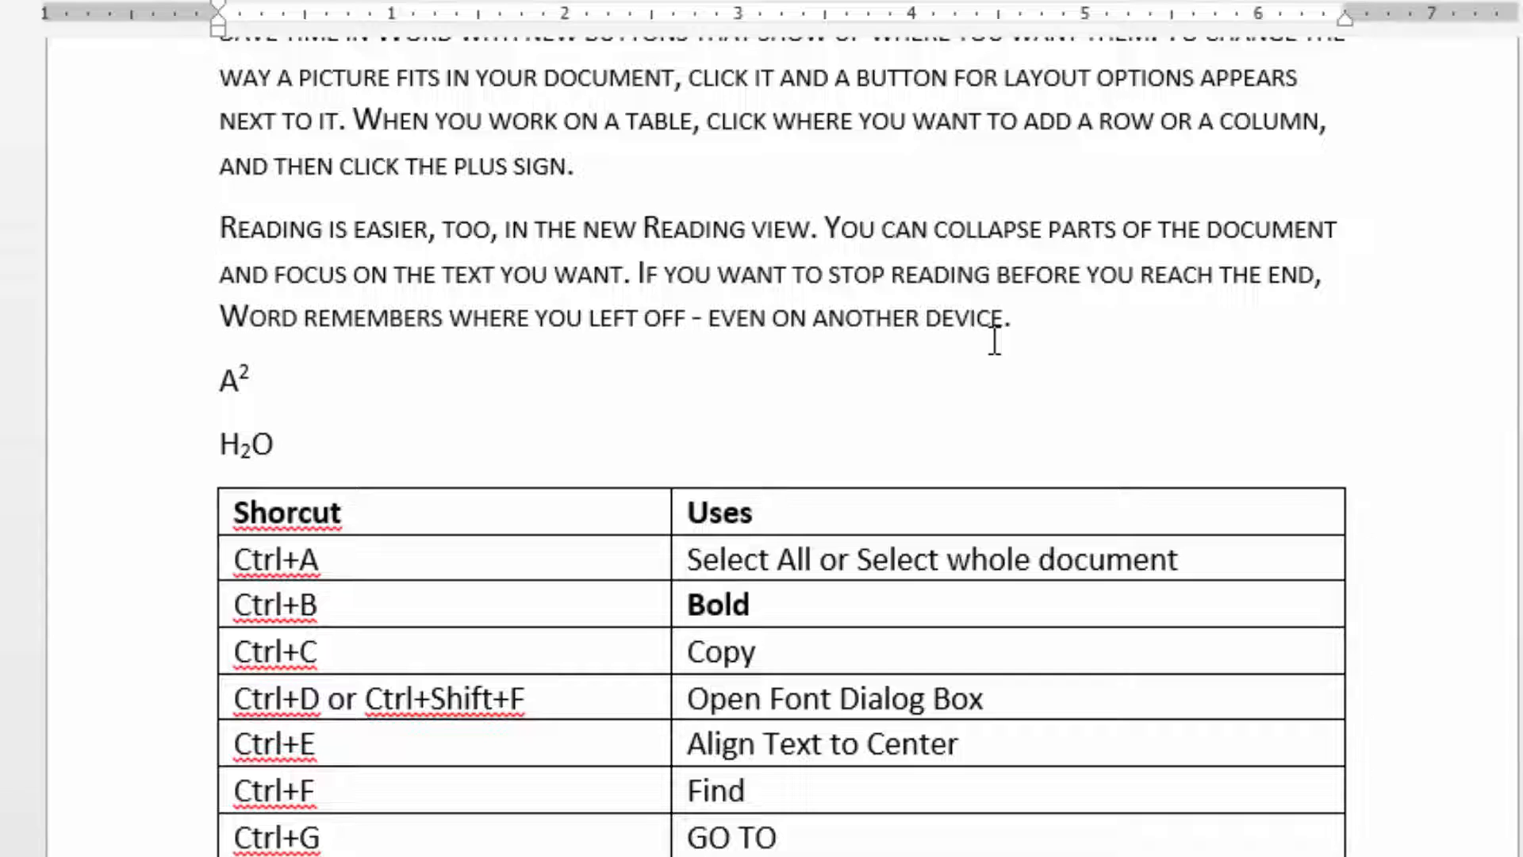
Apply and remove a hanging indent on the "Reading is easier" paragraph, and repeat the first-line indent and its removal for comparison
{"action": "key", "text": "ctrl+t"}
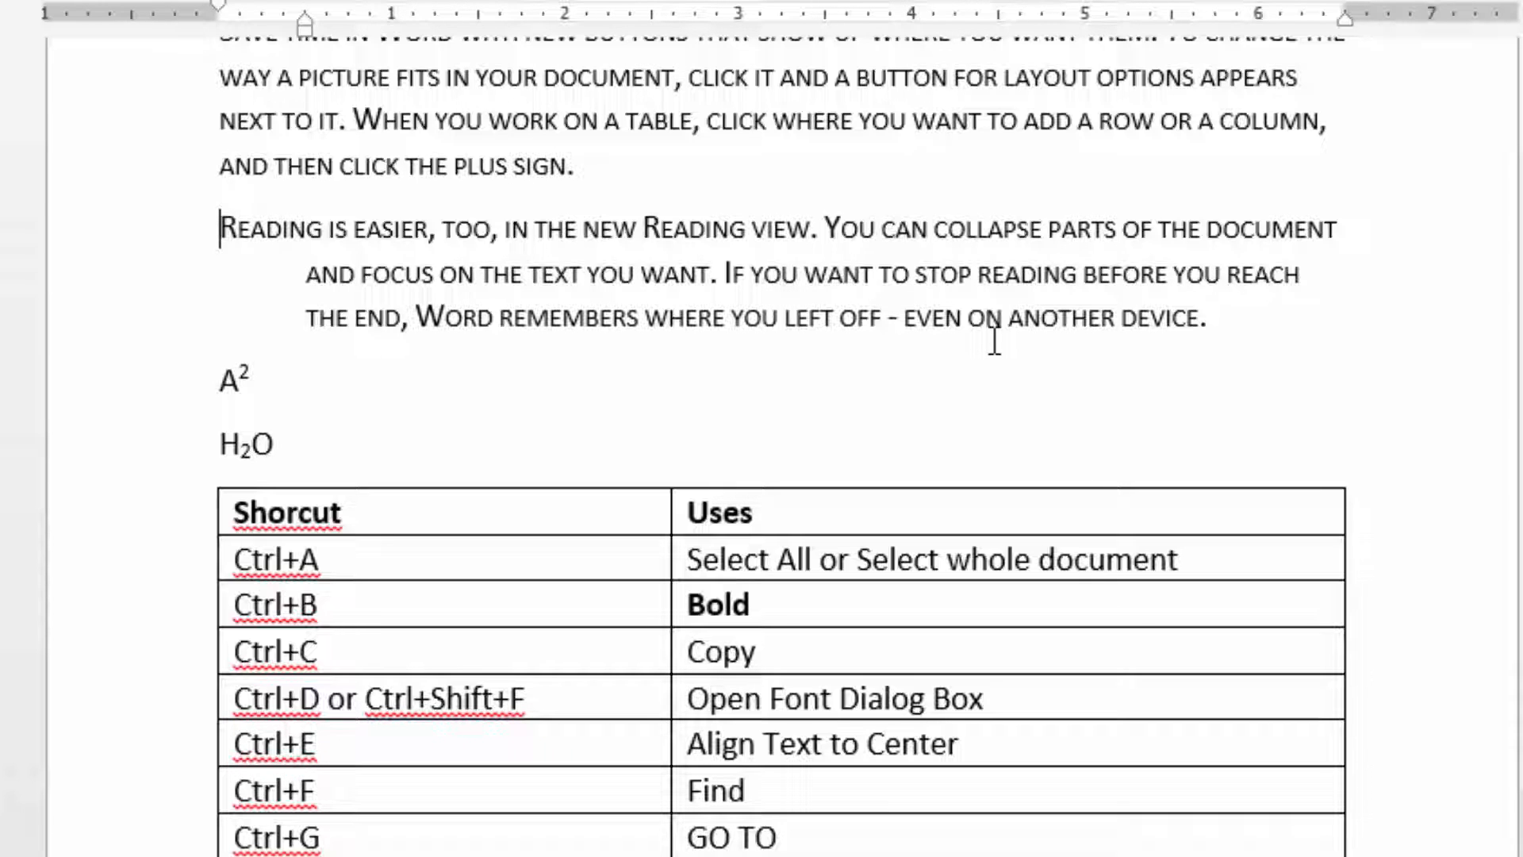
{"action": "key", "text": "ctrl+shift+t"}
{"action": "key", "text": "Tab"}
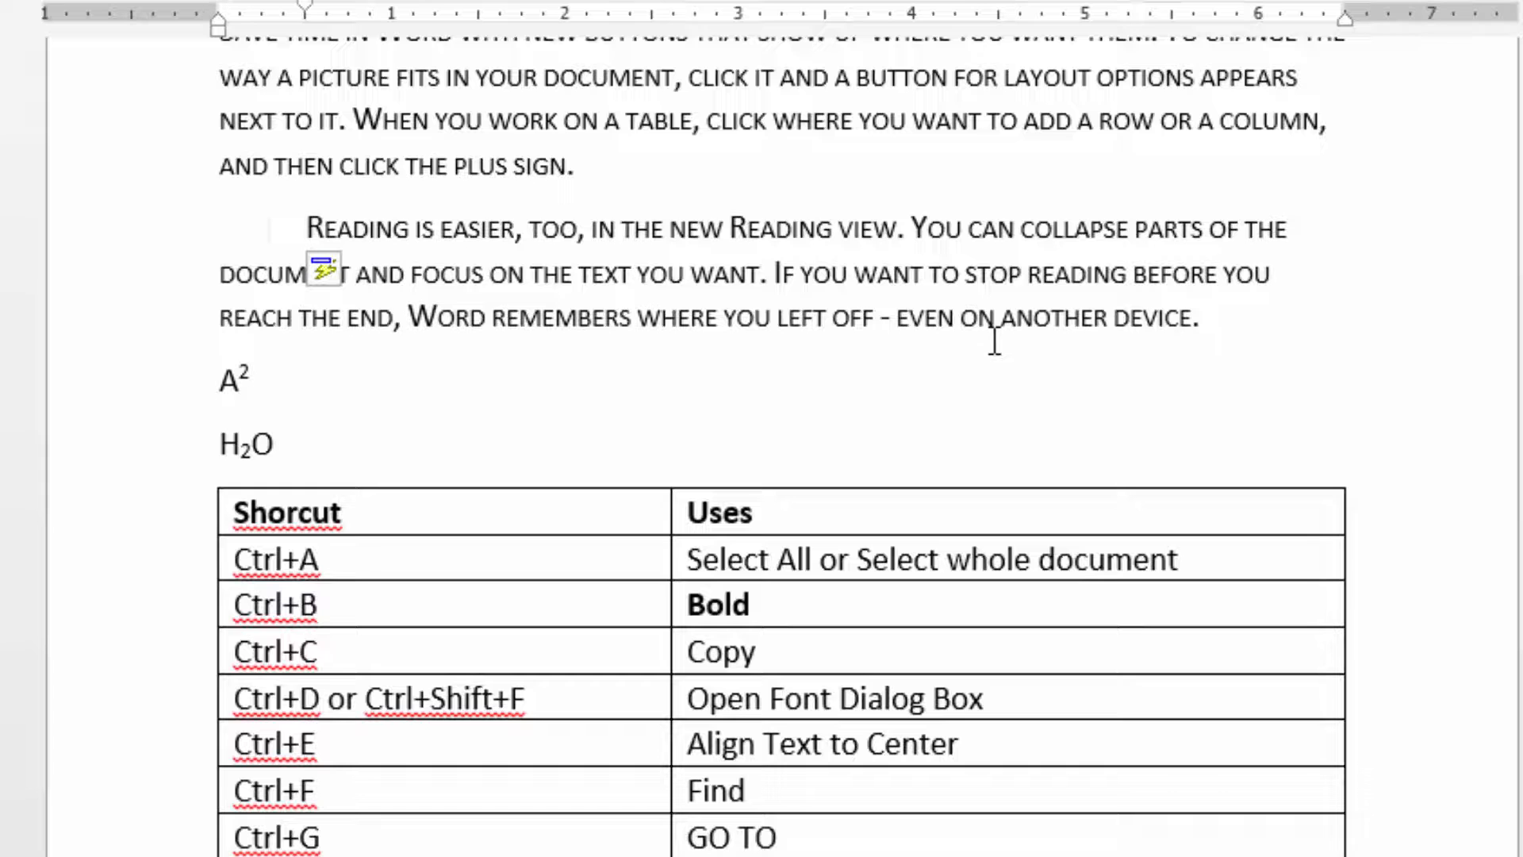
{"action": "key", "text": "BackSpace"}
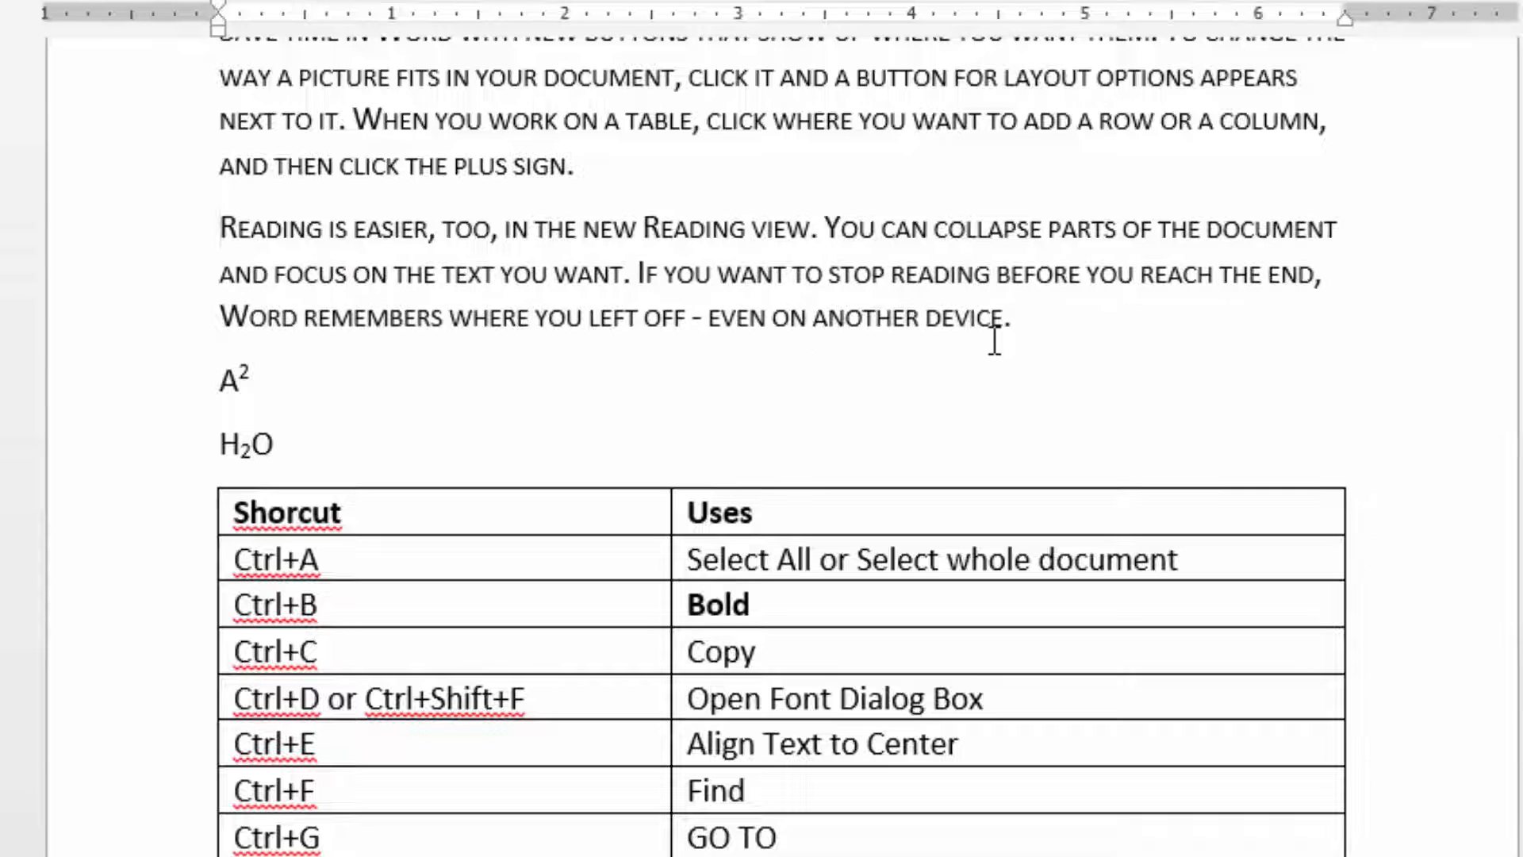
Review the table rows on the second page from Ctrl+U through Ctrl+Z
{"action": "scroll", "coordinate": [995, 341], "scroll_direction": "down", "scroll_amount": 15}
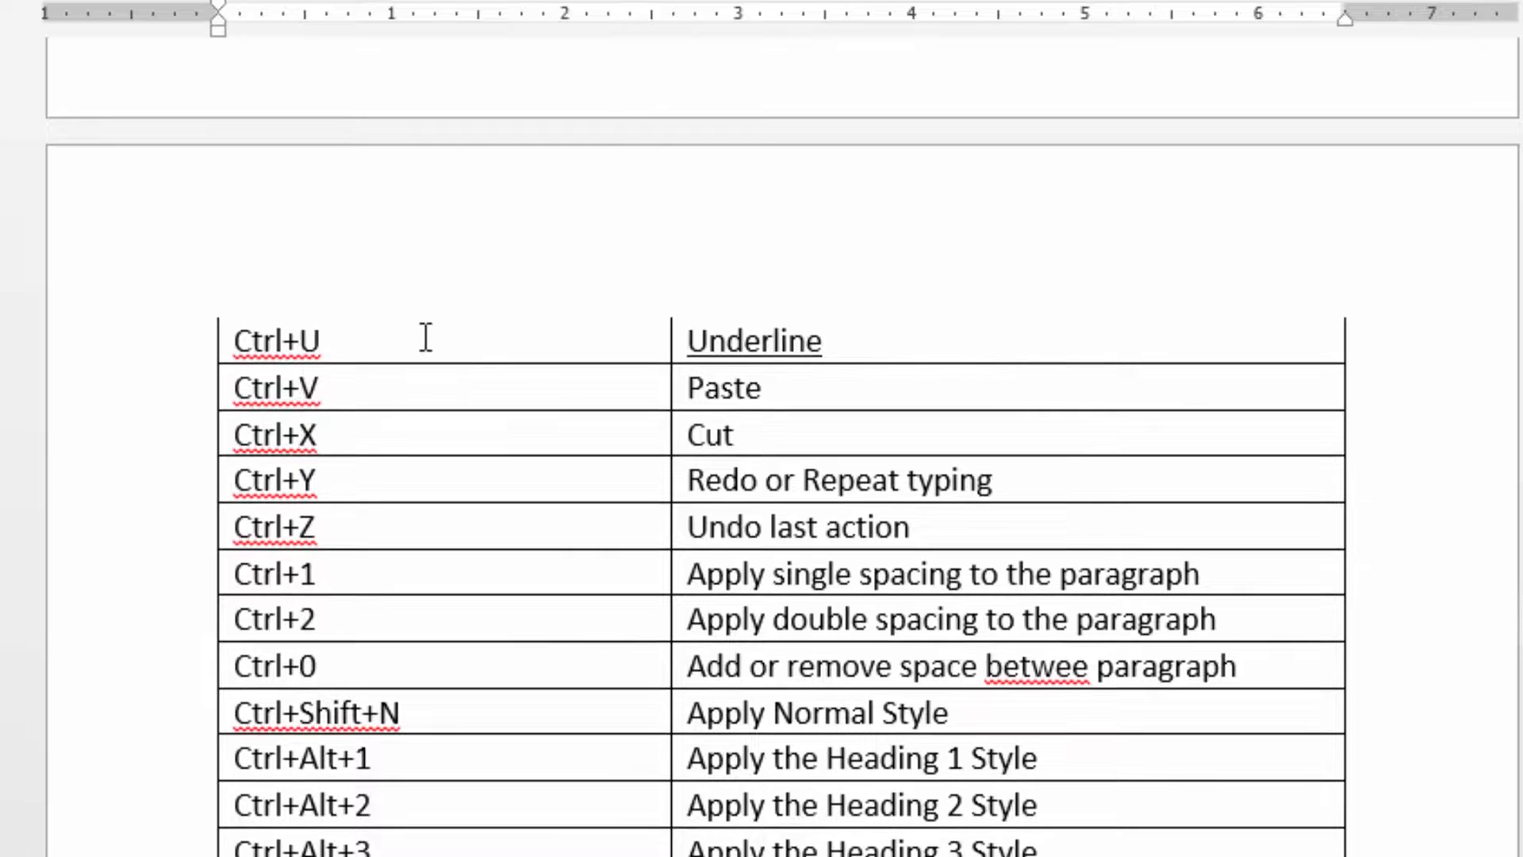
{"action": "left_click_drag", "start_coordinate": [904, 388], "coordinate": [283, 405]}
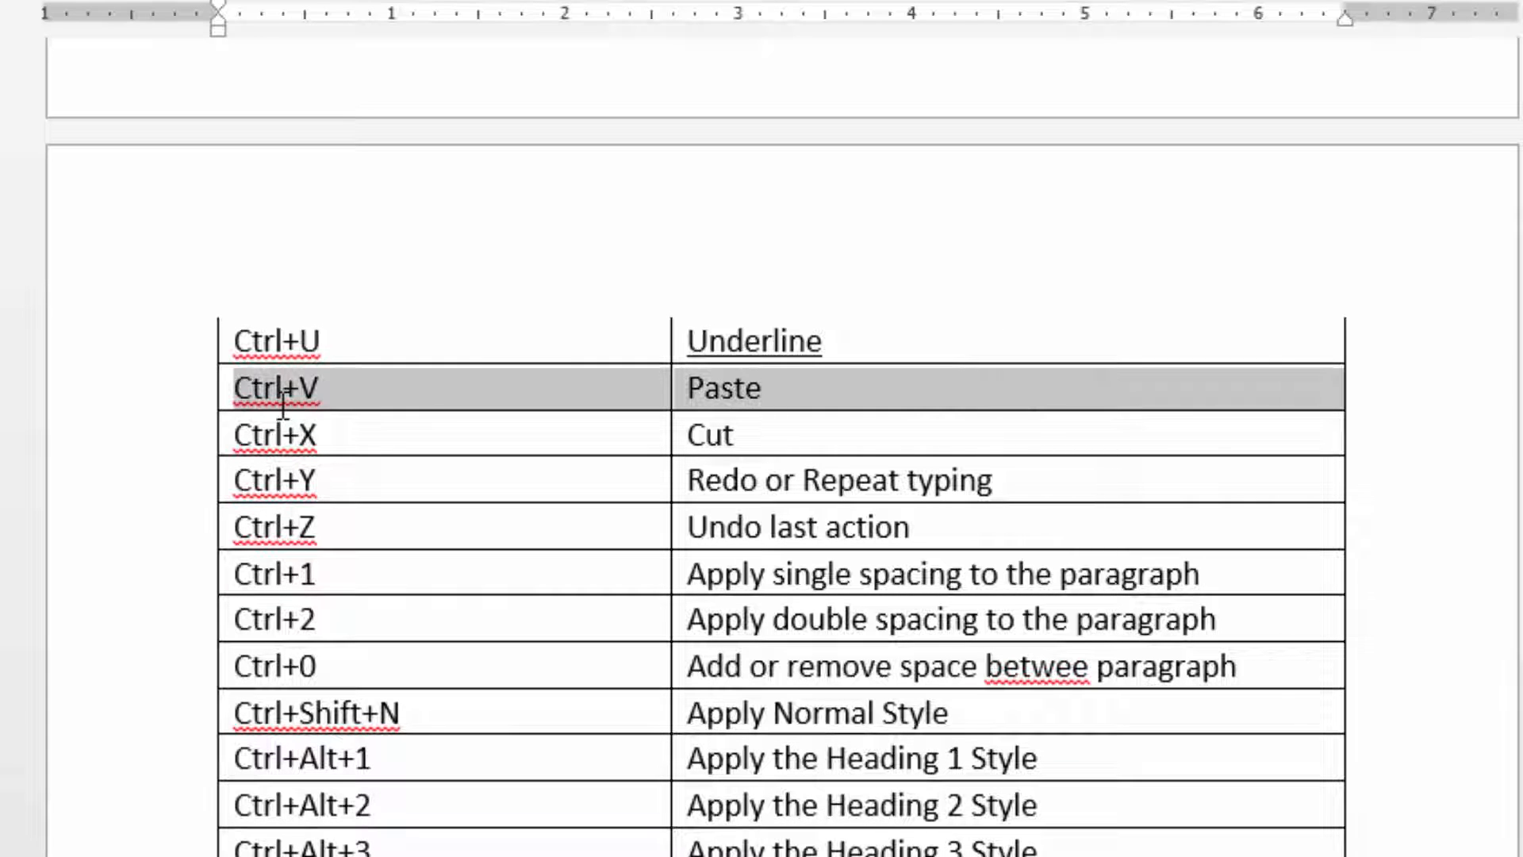
{"action": "left_click", "coordinate": [404, 438]}
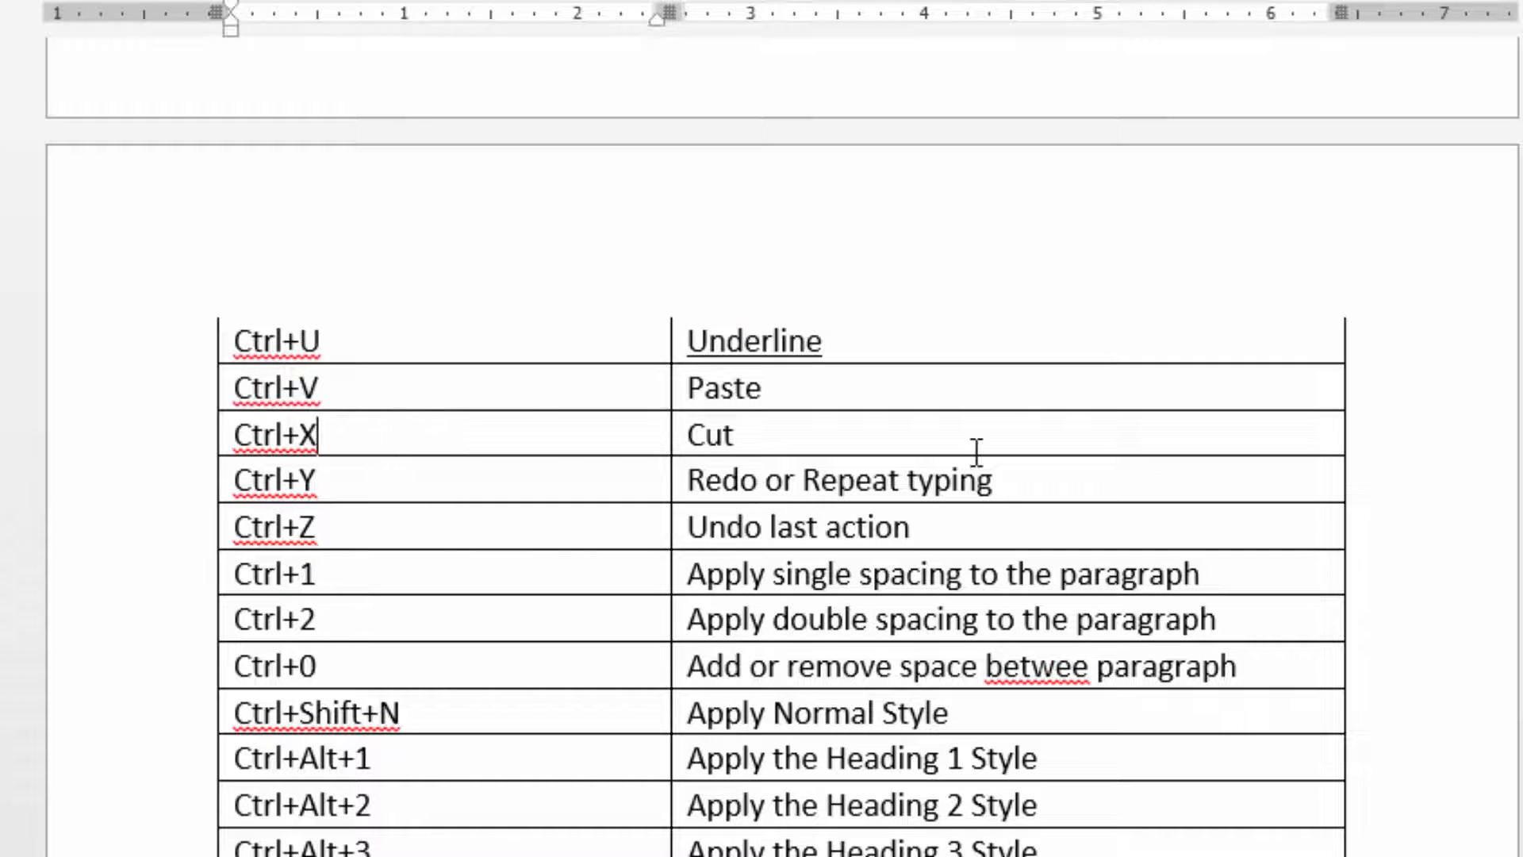
{"action": "left_click", "coordinate": [389, 489]}
{"action": "left_click", "coordinate": [364, 537]}
{"action": "scroll", "coordinate": [364, 538], "scroll_direction": "down", "scroll_amount": 1}
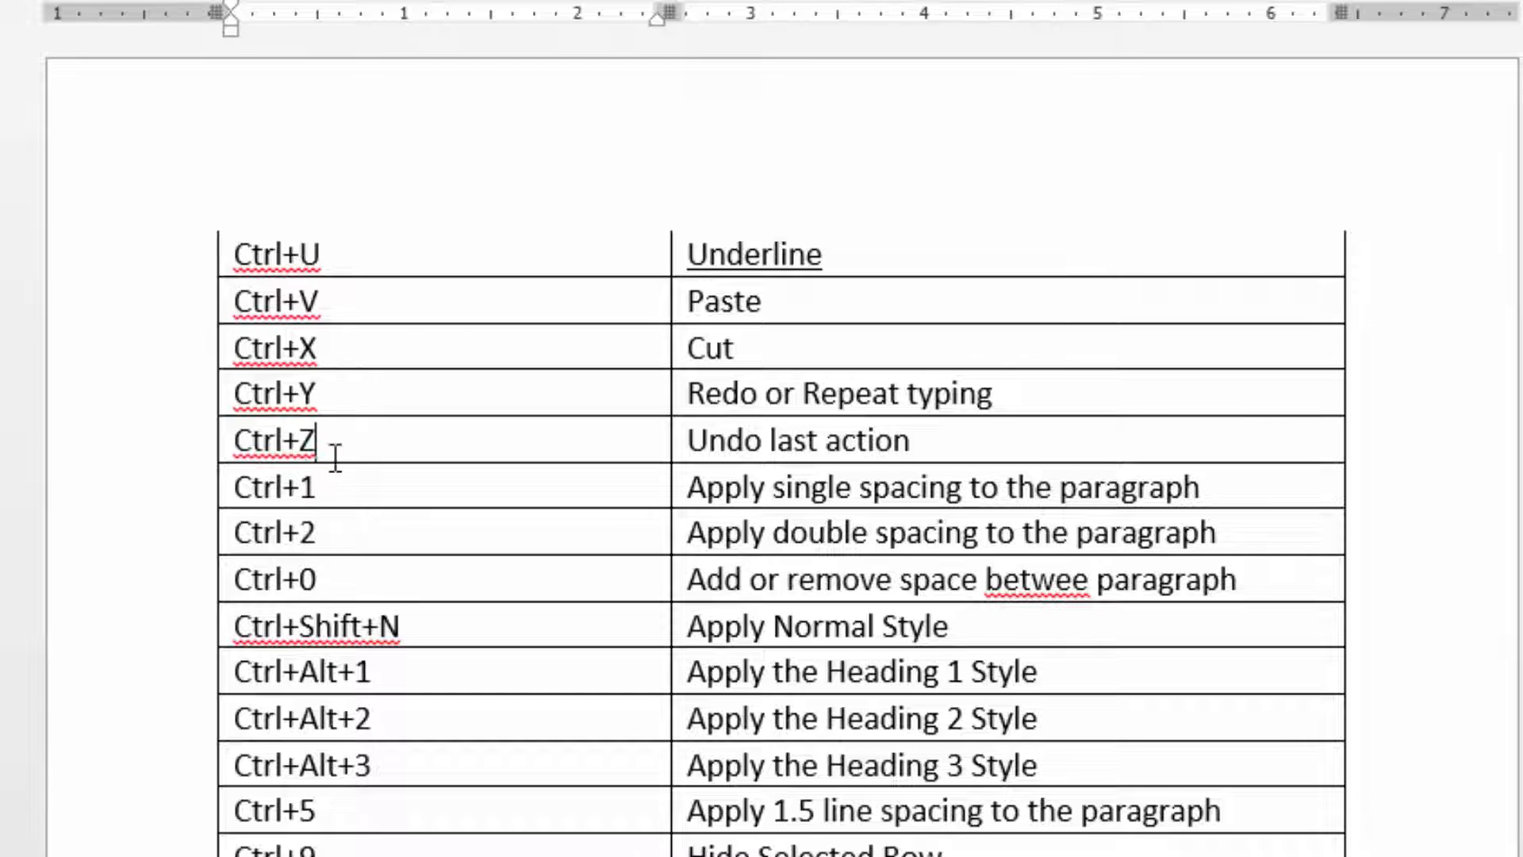
Make the "Ctrl+Z" table entry bold, undo and redo the formatting, and undo it once more
{"action": "left_click_drag", "start_coordinate": [333, 443], "coordinate": [243, 438]}
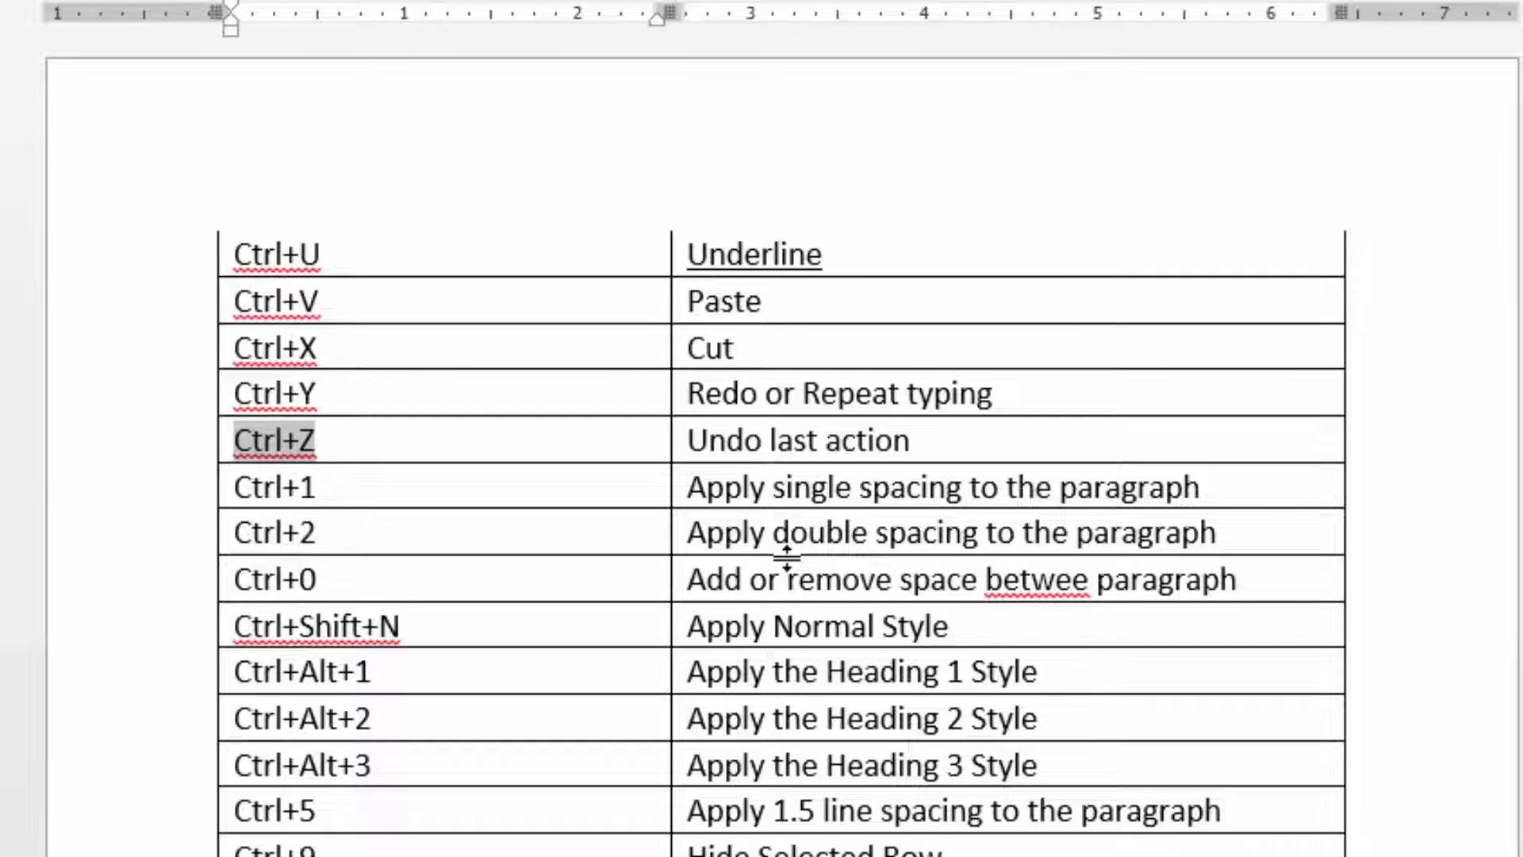
{"action": "key", "text": "ctrl+b"}
{"action": "left_click", "coordinate": [462, 449]}
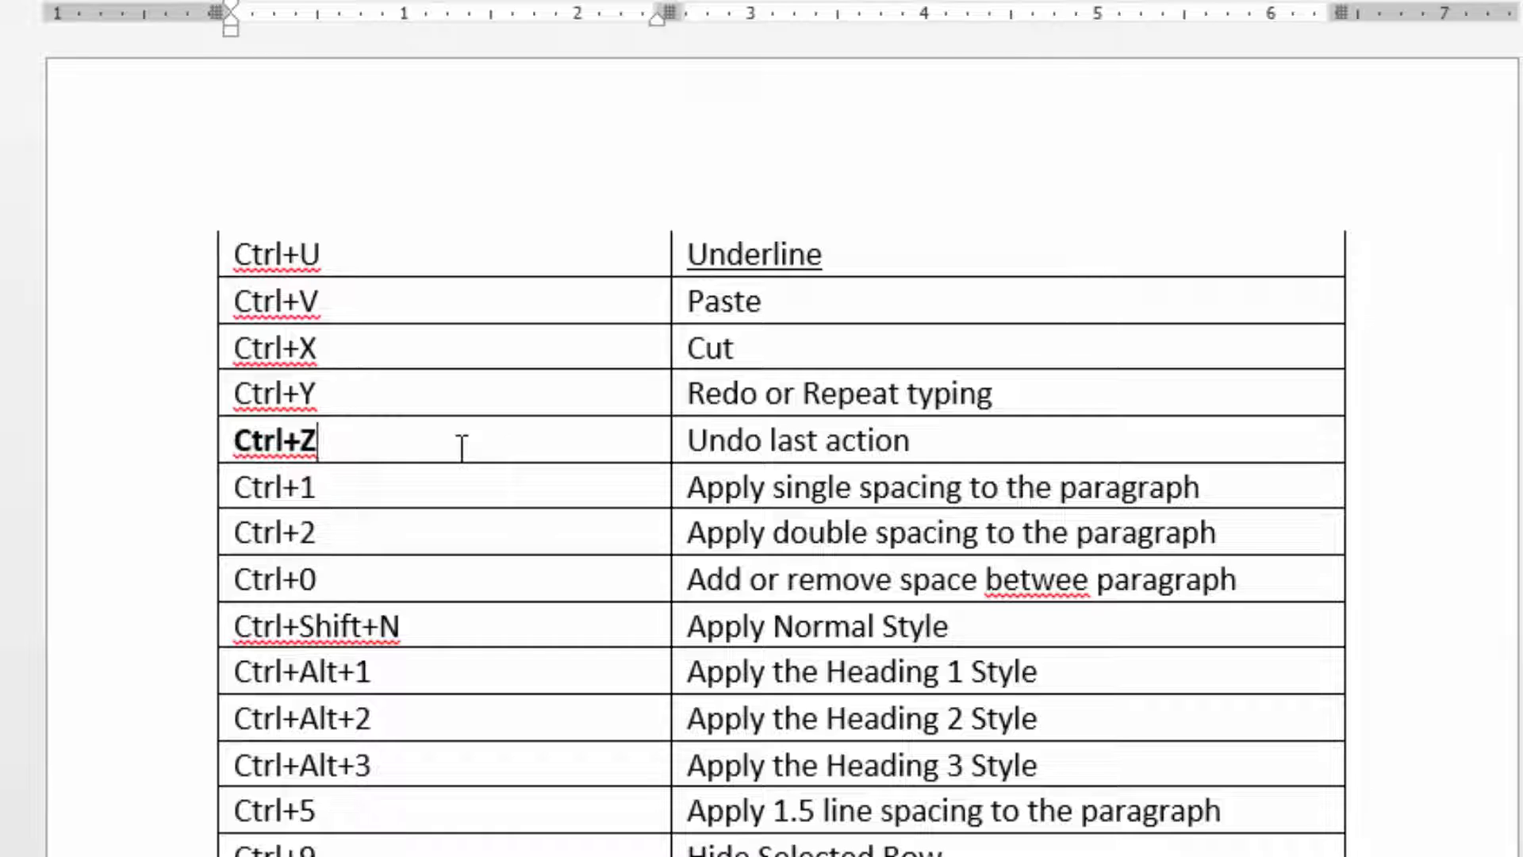
{"action": "key", "text": "ctrl+z"}
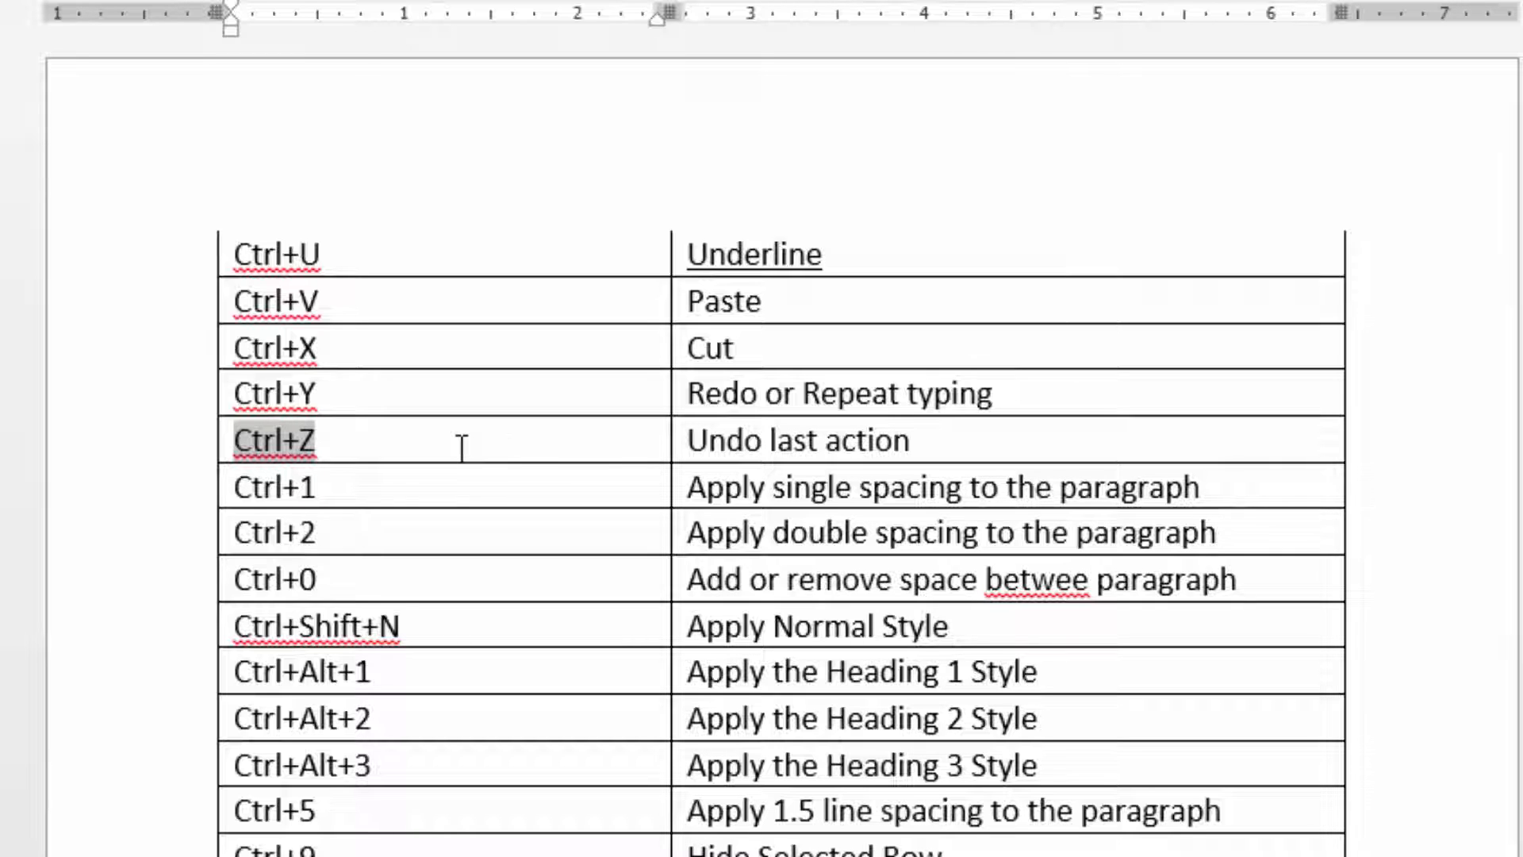
{"action": "key", "text": "ctrl+y"}
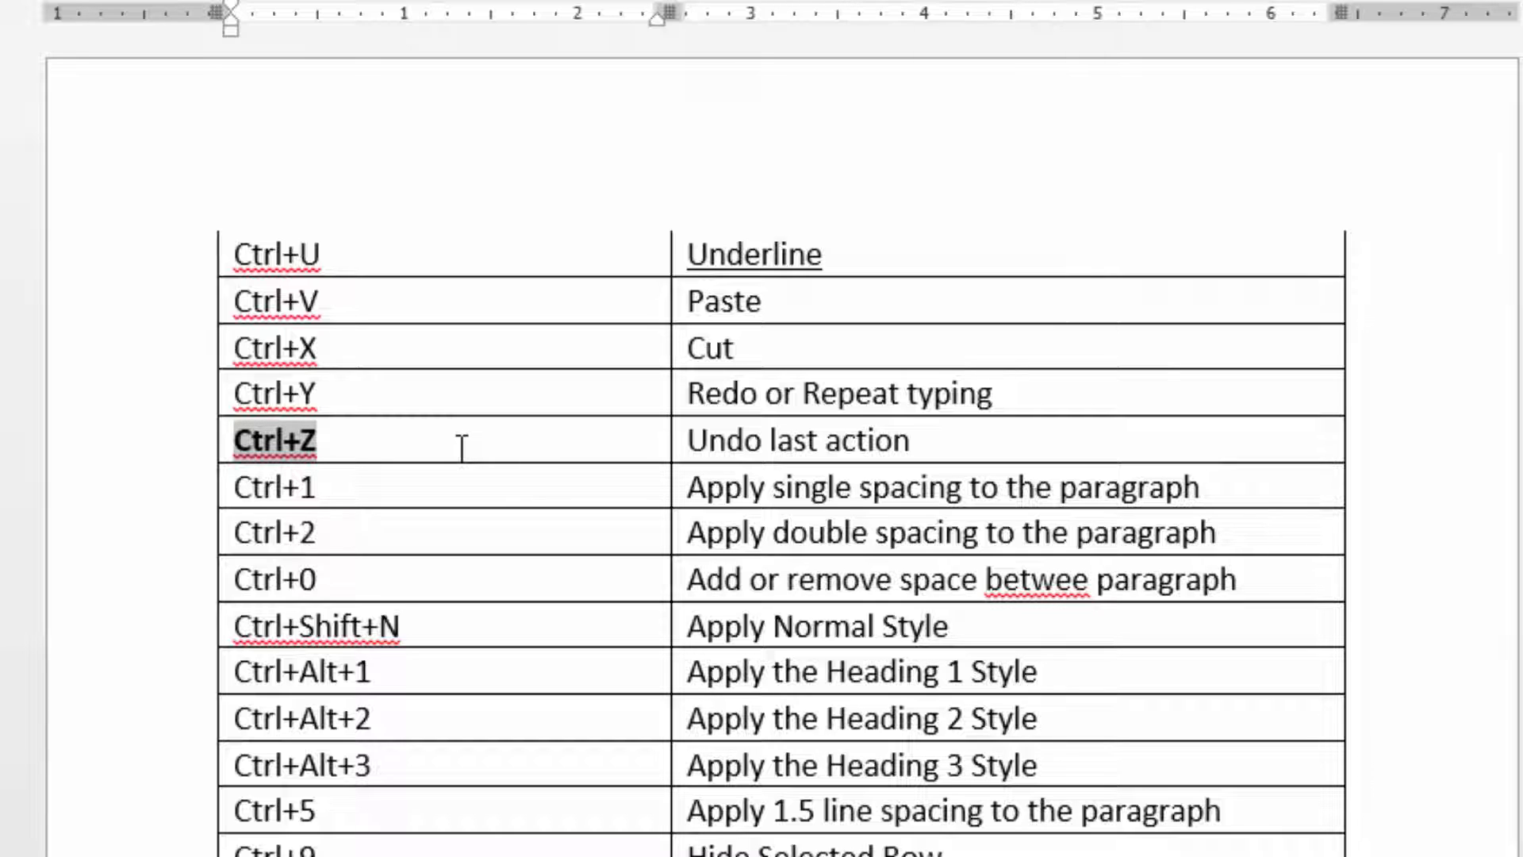
{"action": "key", "text": "ctrl+z"}
{"action": "scroll", "coordinate": [462, 449], "scroll_direction": "up", "scroll_amount": 14}
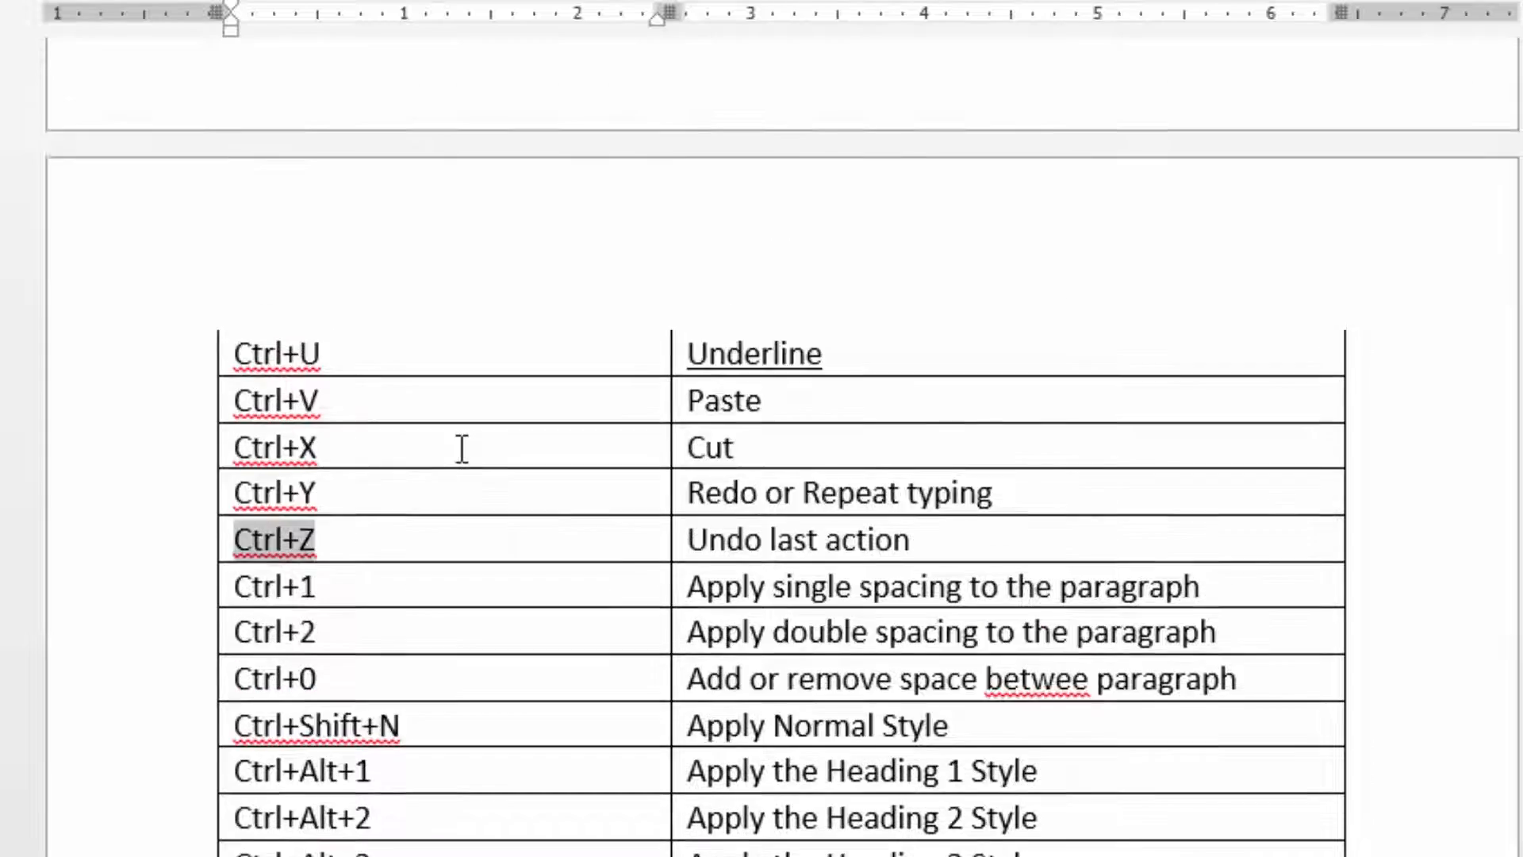
Select the body paragraphs from "Themes and styles" onward and repeatedly add and remove the extra space before them, ending with it removed
{"action": "scroll", "coordinate": [462, 449], "scroll_direction": "up", "scroll_amount": 20}
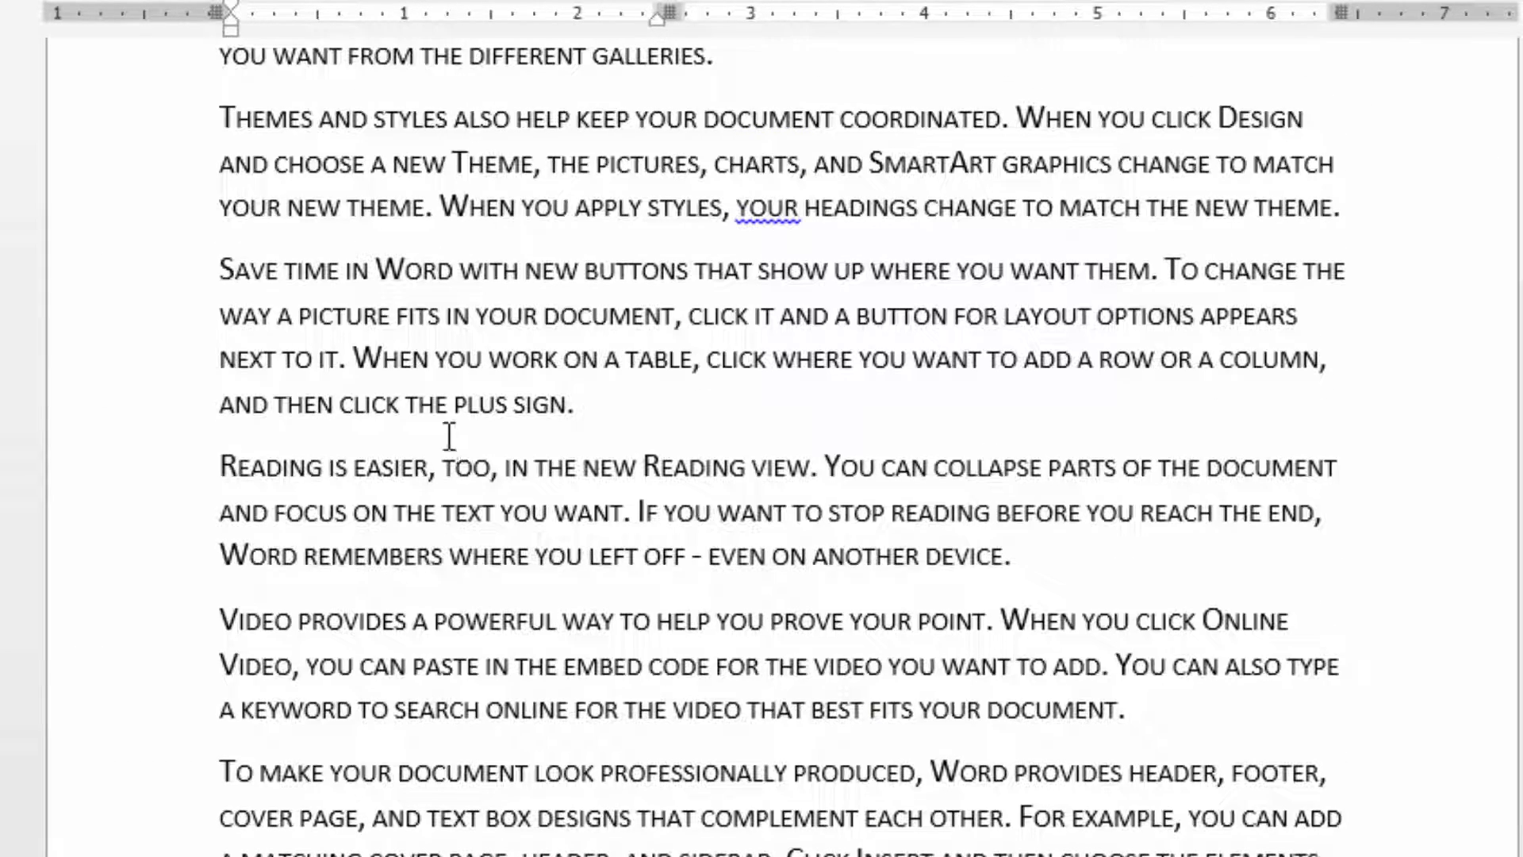
{"action": "left_click", "coordinate": [235, 234]}
{"action": "left_click", "coordinate": [256, 424]}
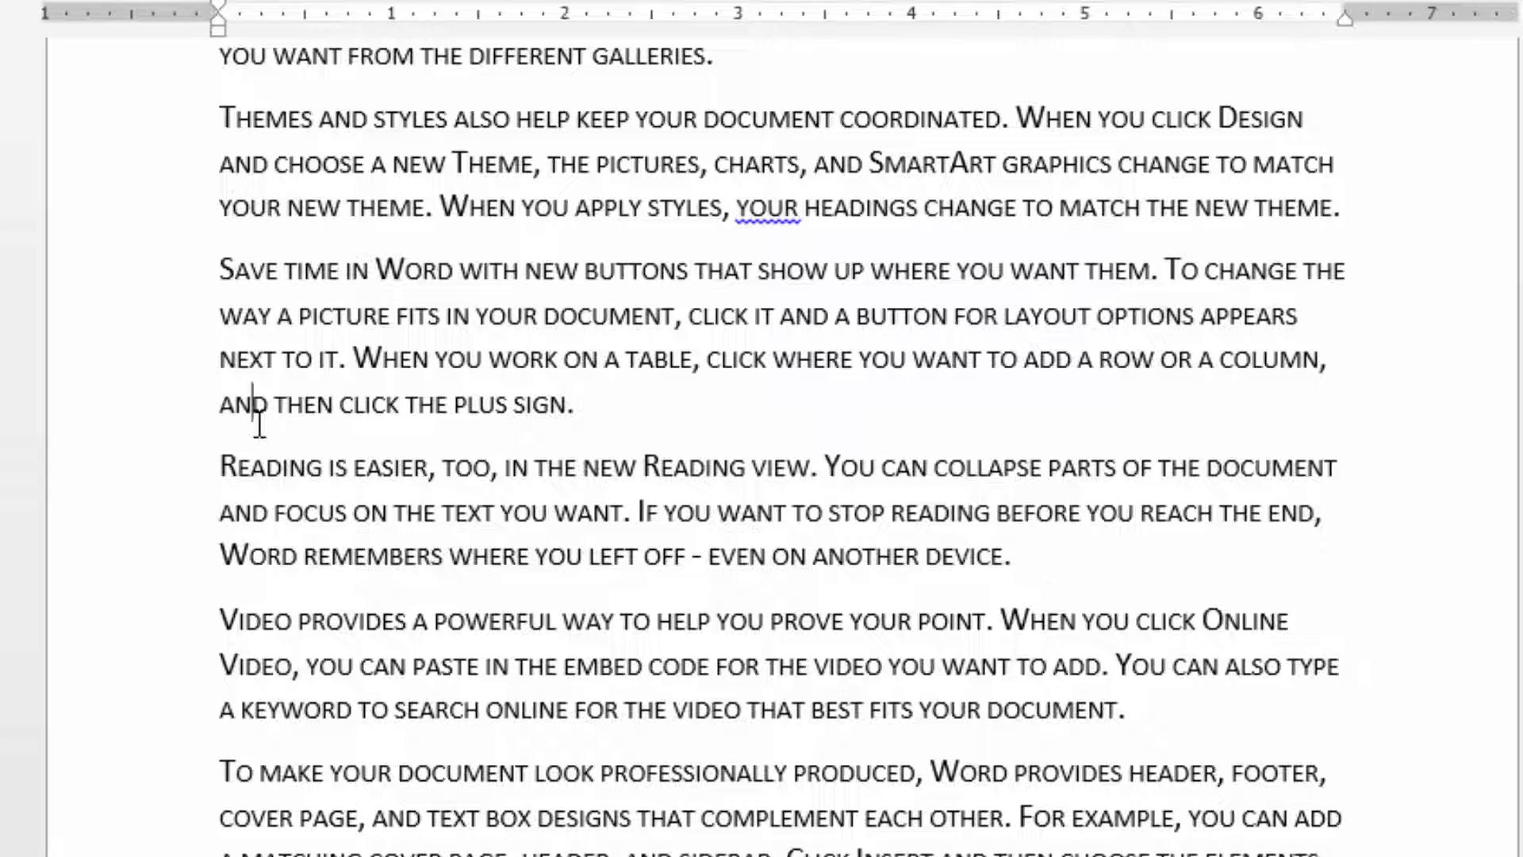
{"action": "left_click", "coordinate": [271, 575]}
{"action": "left_click", "coordinate": [273, 413]}
{"action": "left_click", "coordinate": [279, 252]}
{"action": "left_click_drag", "start_coordinate": [211, 102], "coordinate": [793, 848]}
{"action": "key", "text": "ctrl+0"}
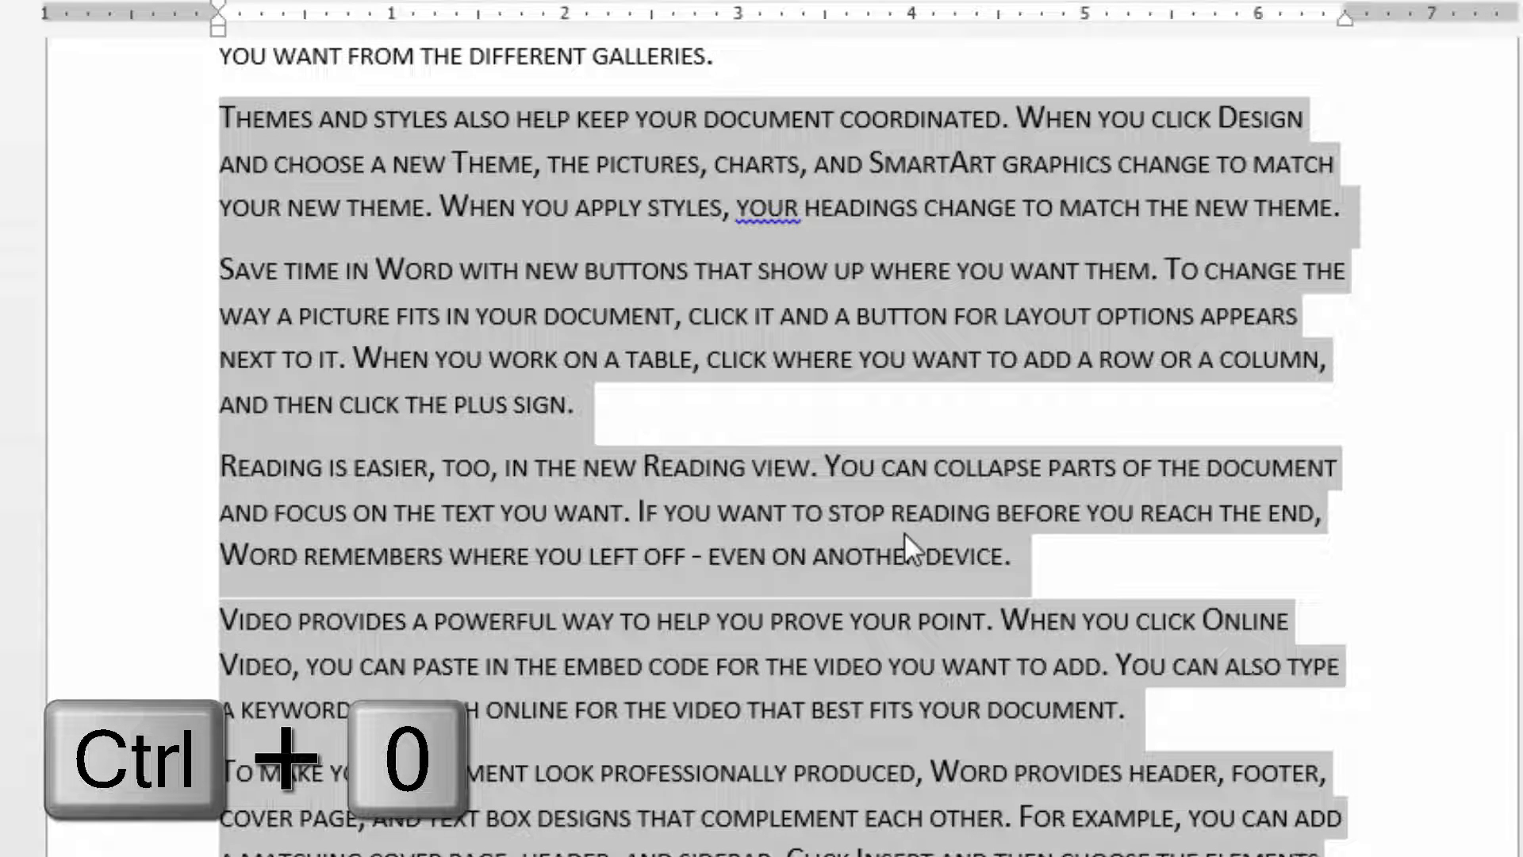
{"action": "key", "text": "ctrl+0"}
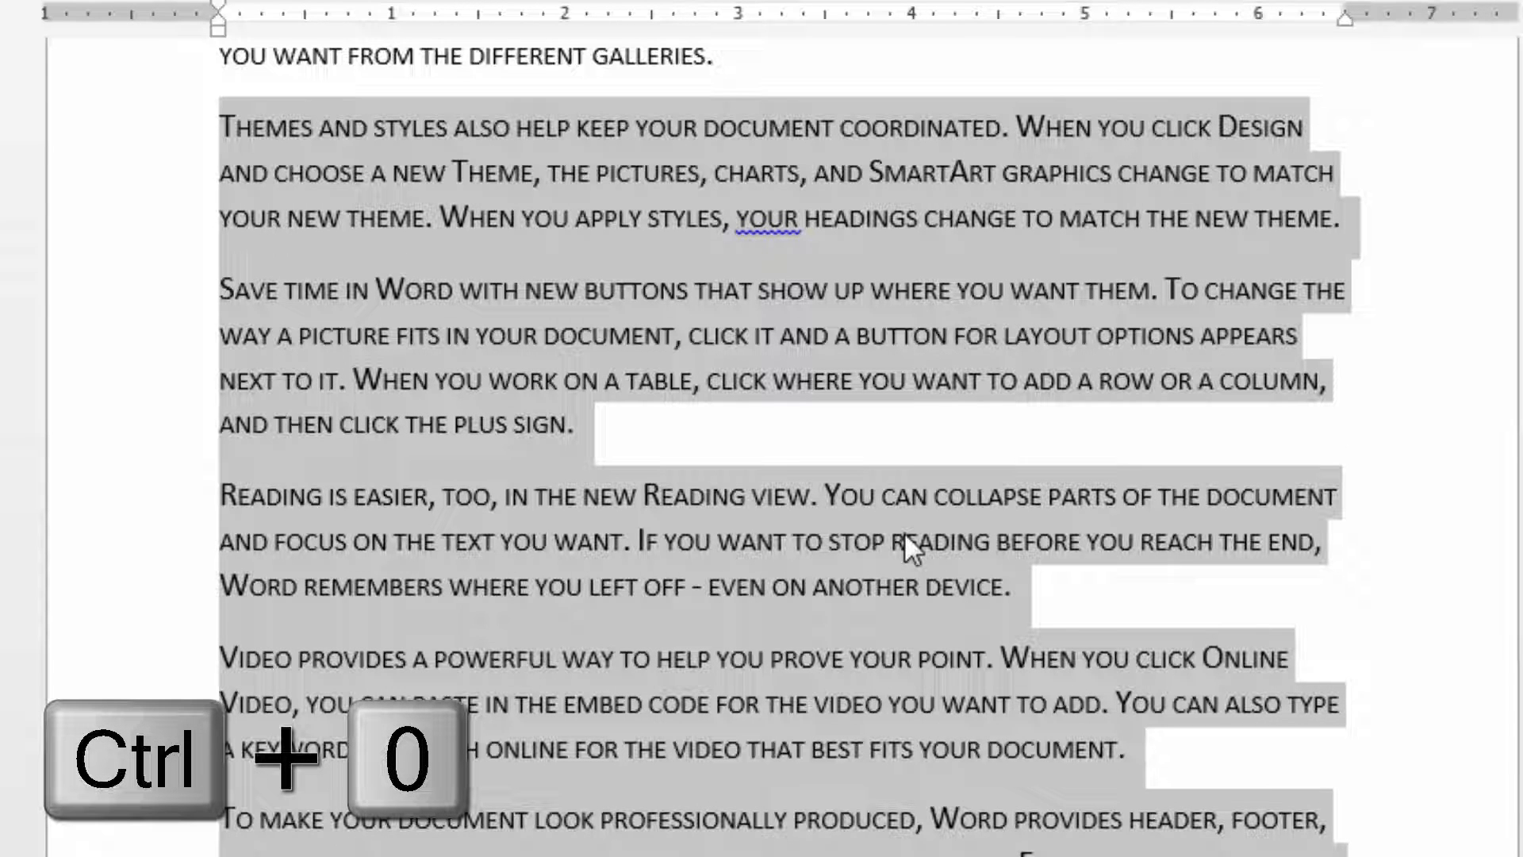
{"action": "key", "text": "ctrl+0"}
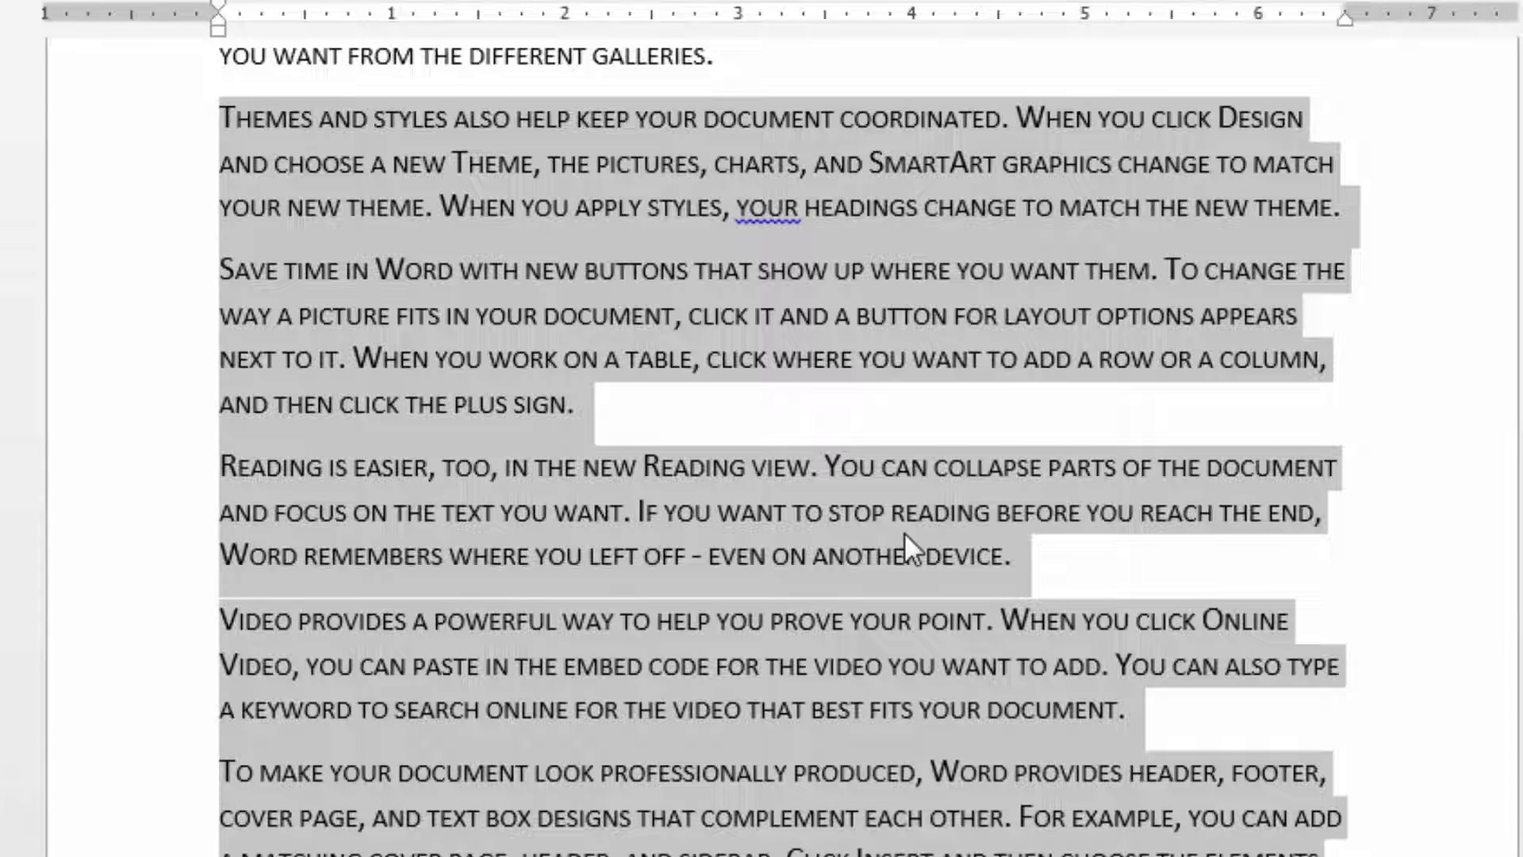
{"action": "key", "text": "ctrl+0"}
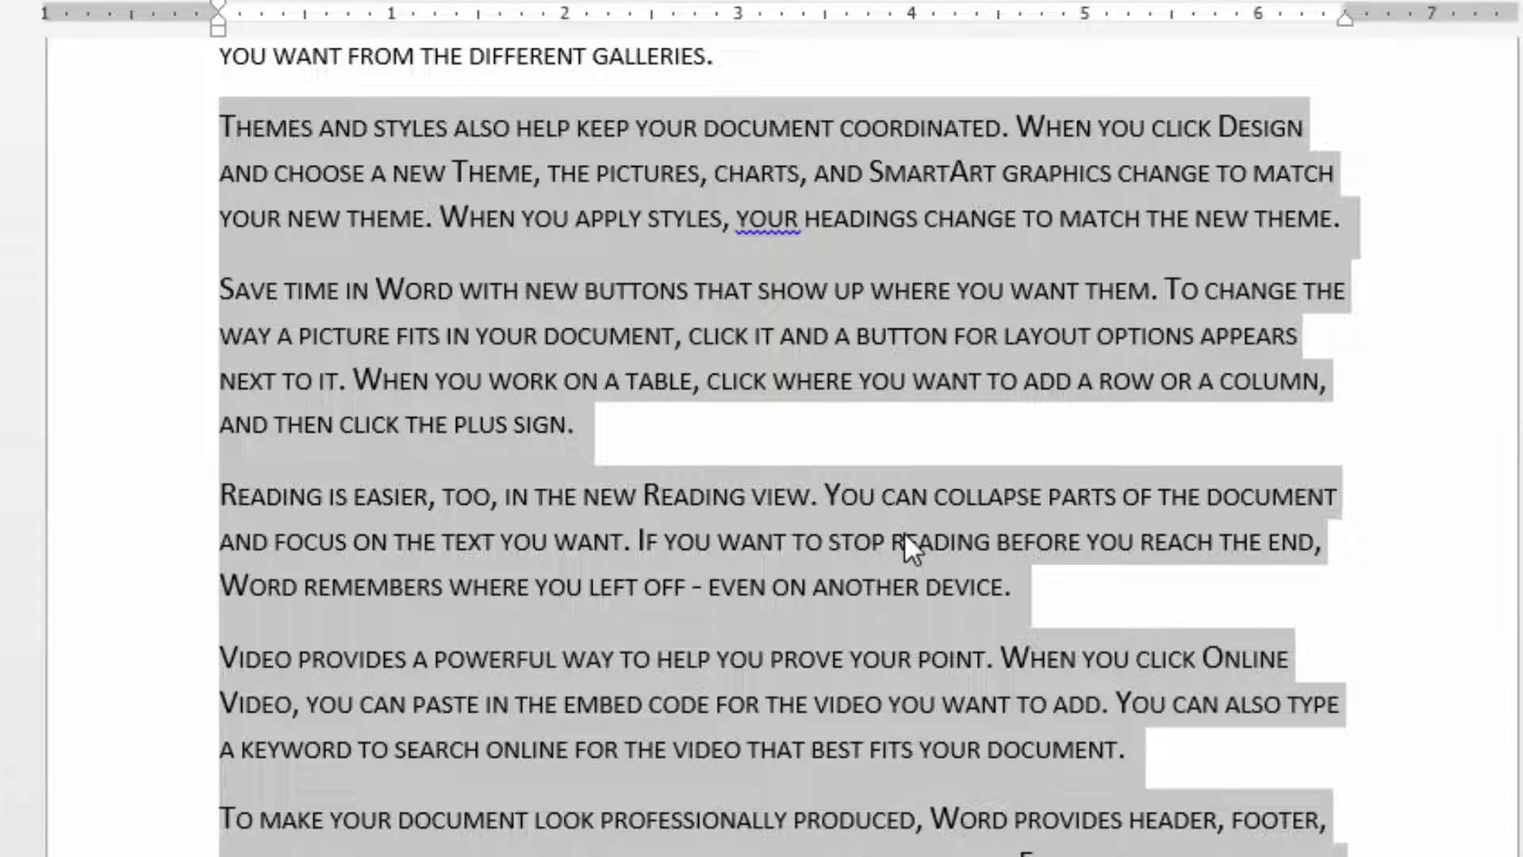
{"action": "key", "text": "ctrl+0"}
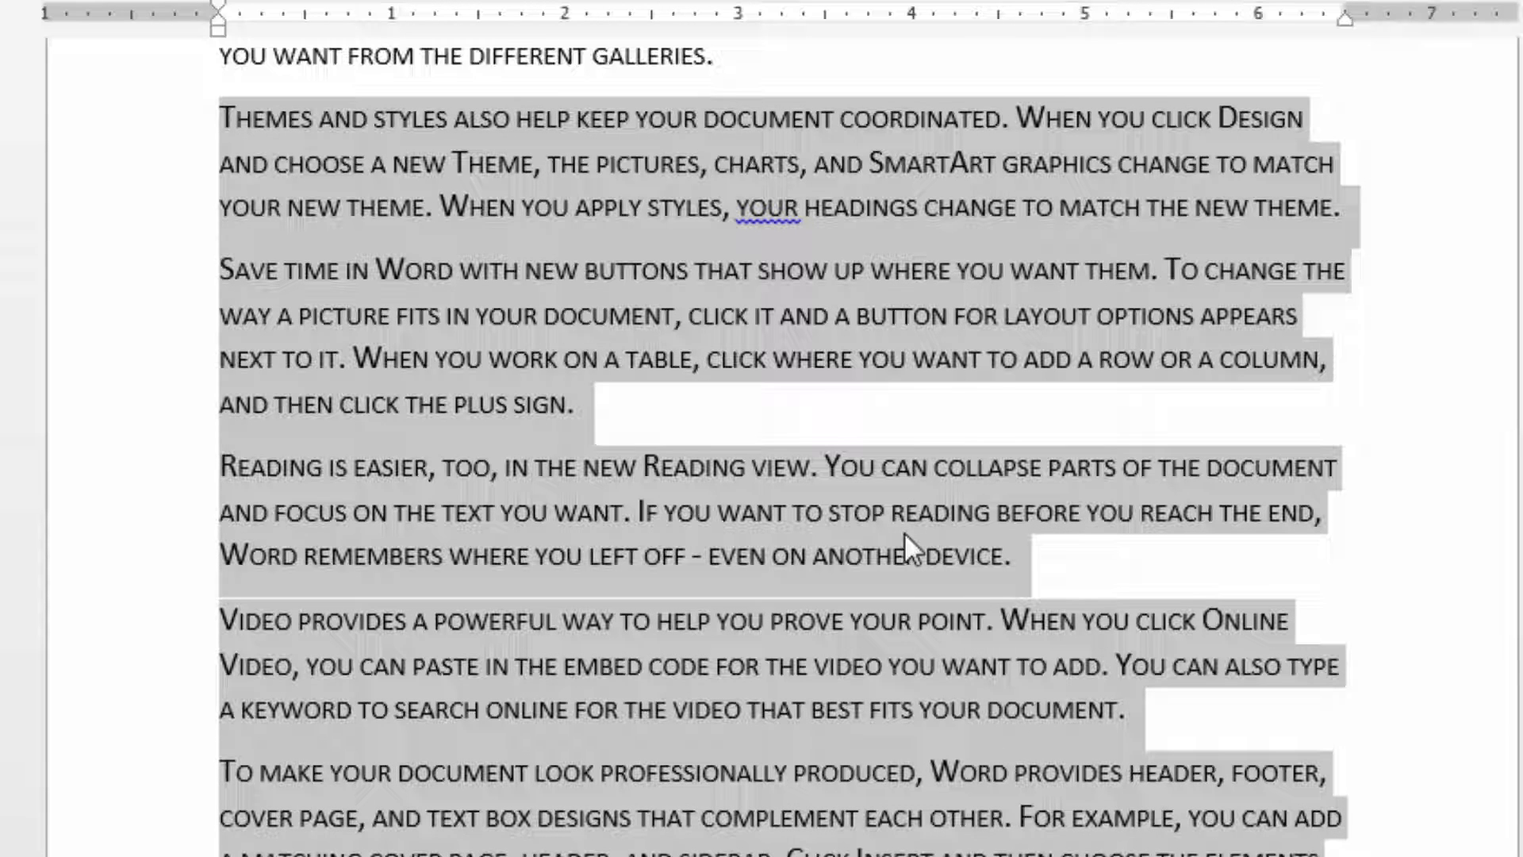
Set the selected paragraphs to single, double and 1.5 line spacing in turn, ending with single spacing
{"action": "key", "text": "ctrl+1"}
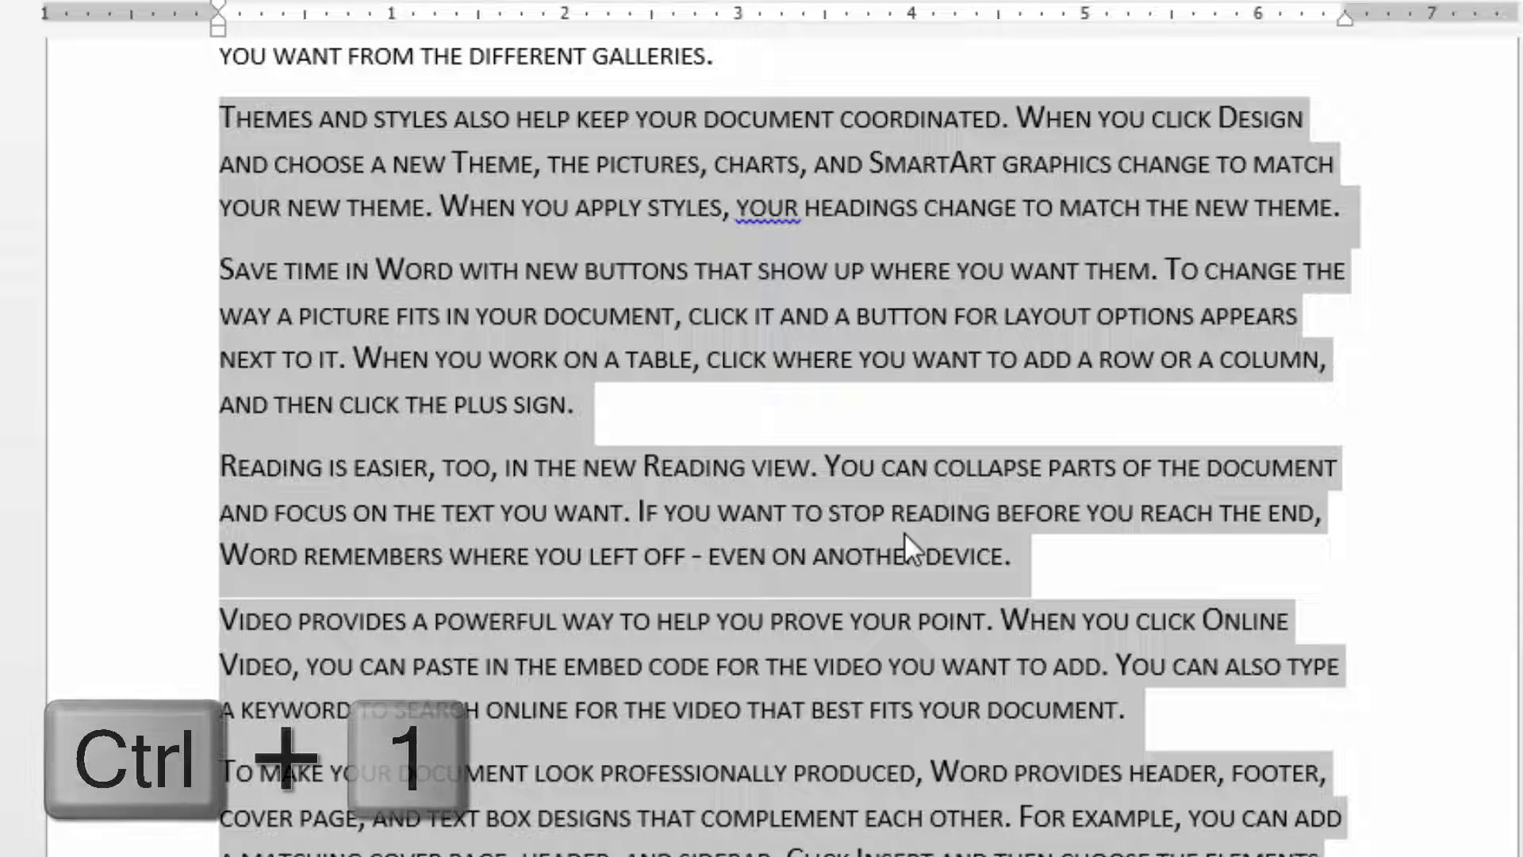
{"action": "key", "text": "ctrl+1"}
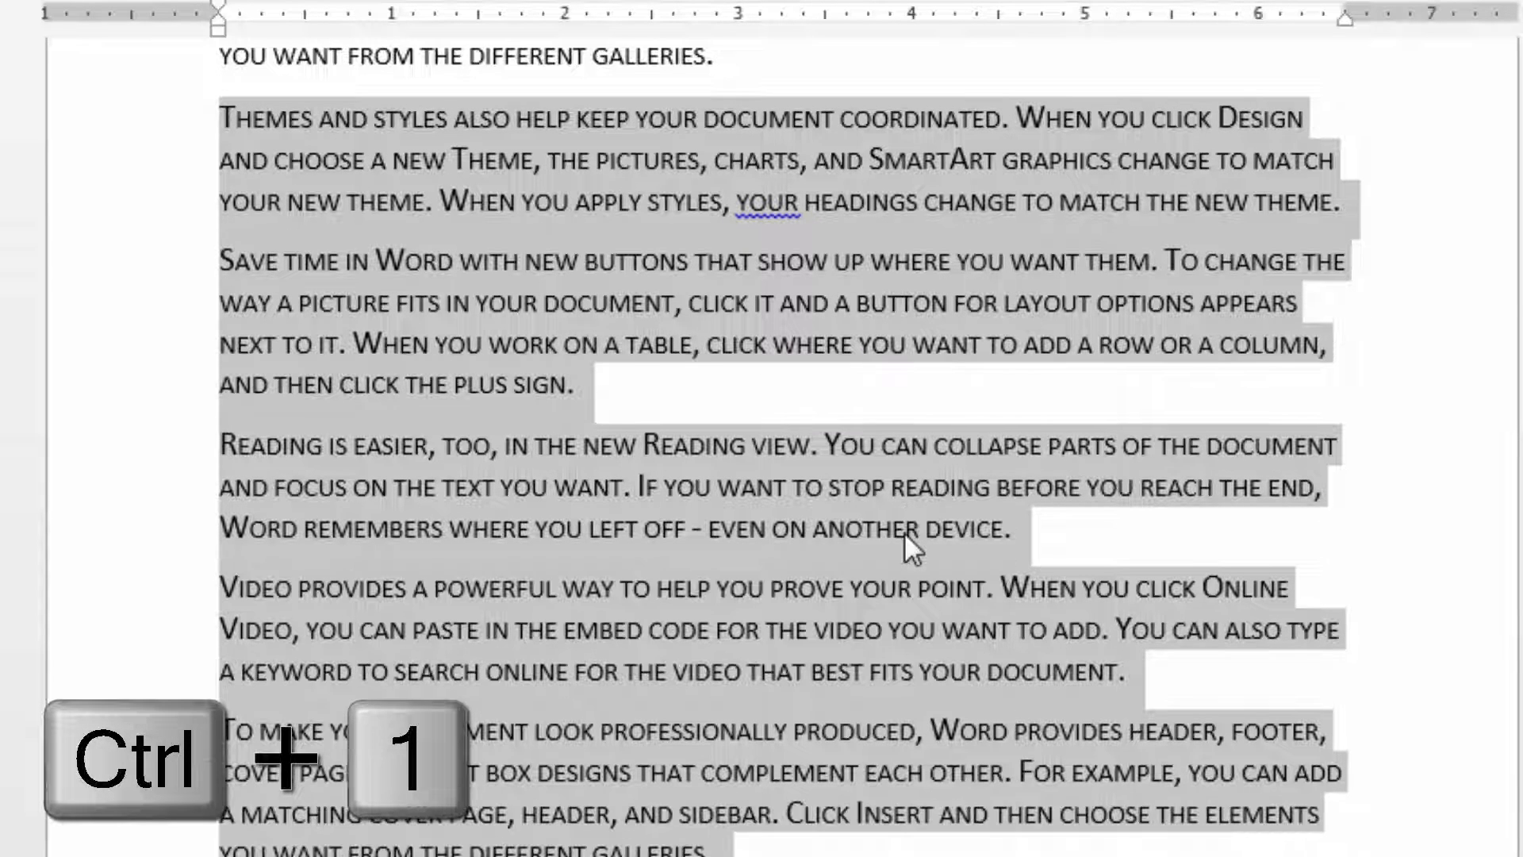
{"action": "key", "text": "ctrl+2"}
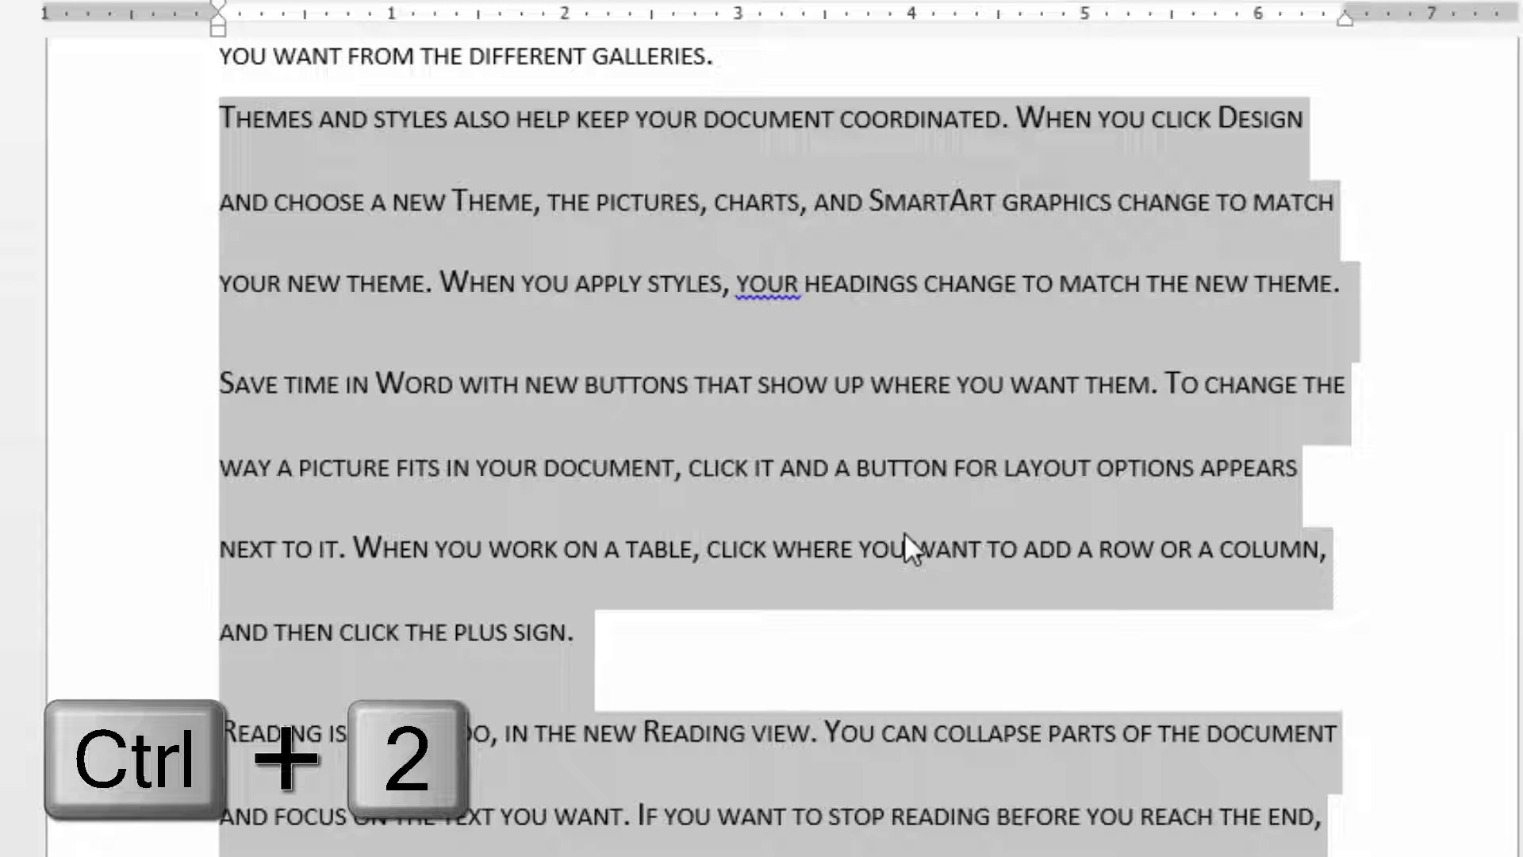
{"action": "key", "text": "ctrl+5"}
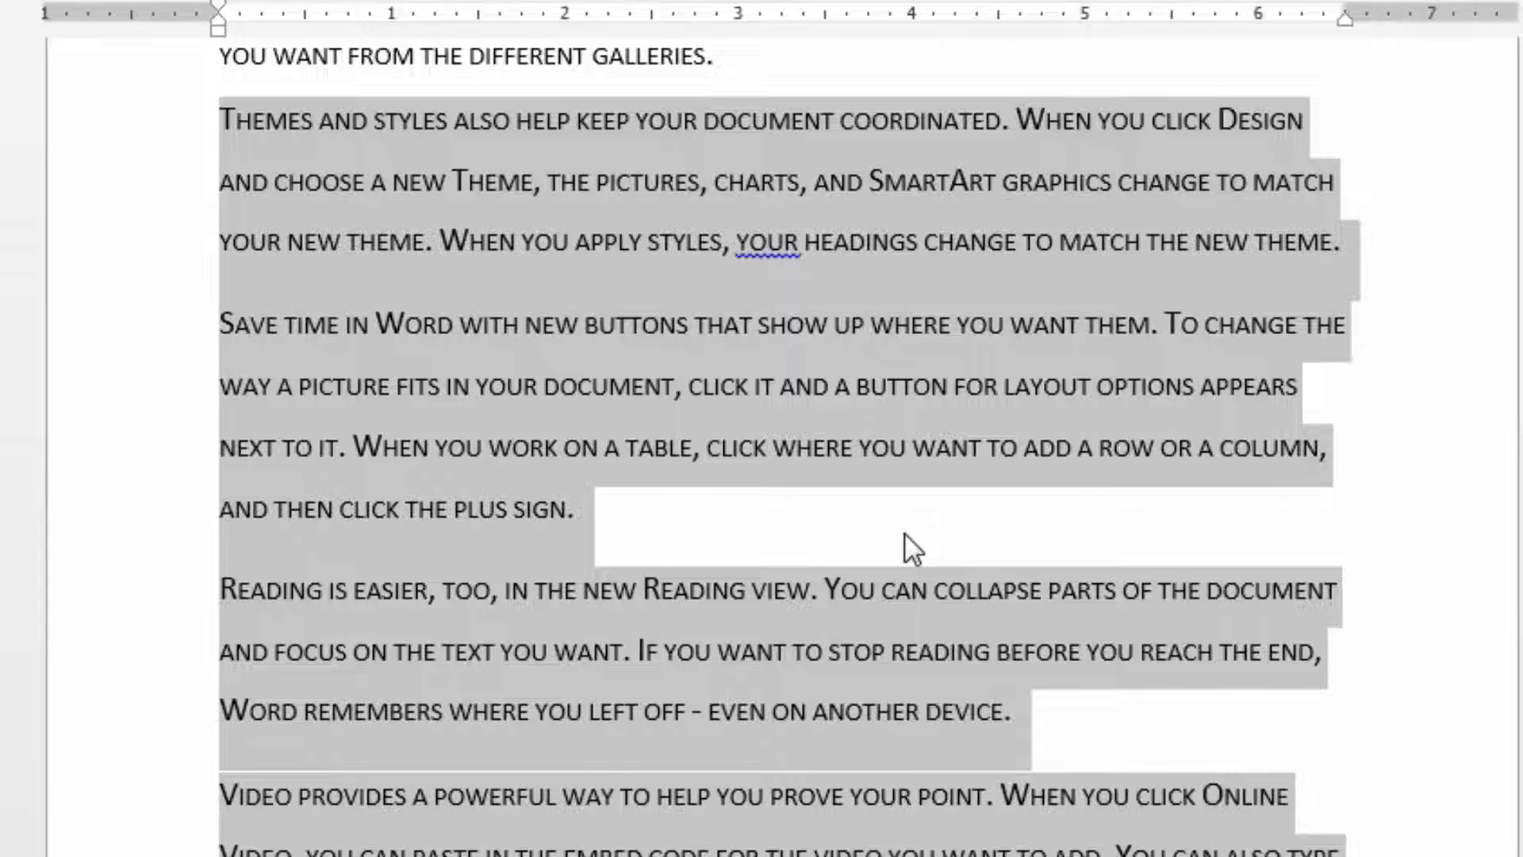
{"action": "key", "text": "ctrl+1"}
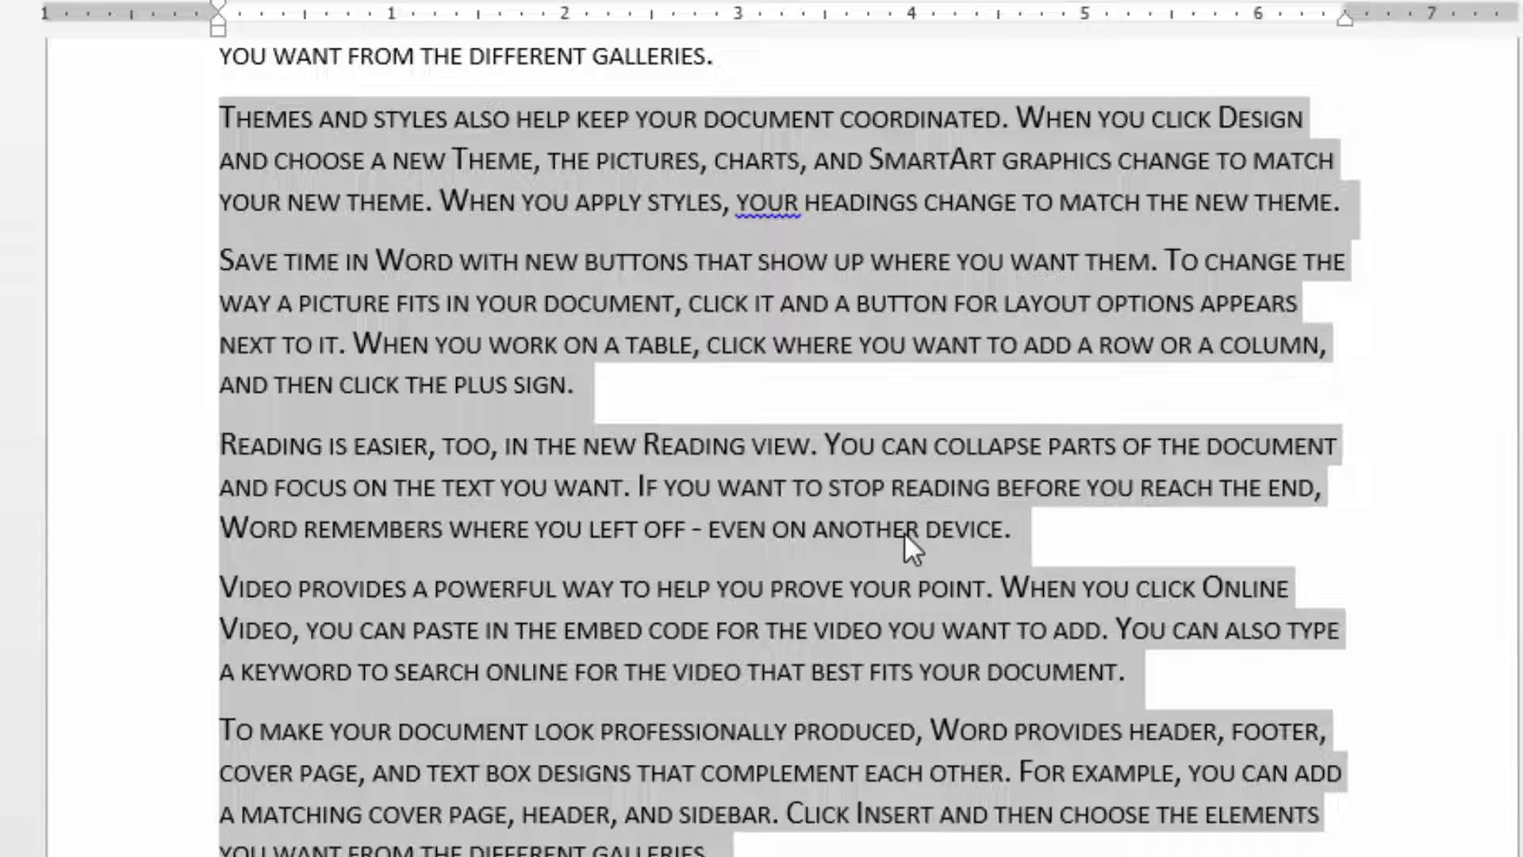
{"action": "left_click", "coordinate": [905, 533]}
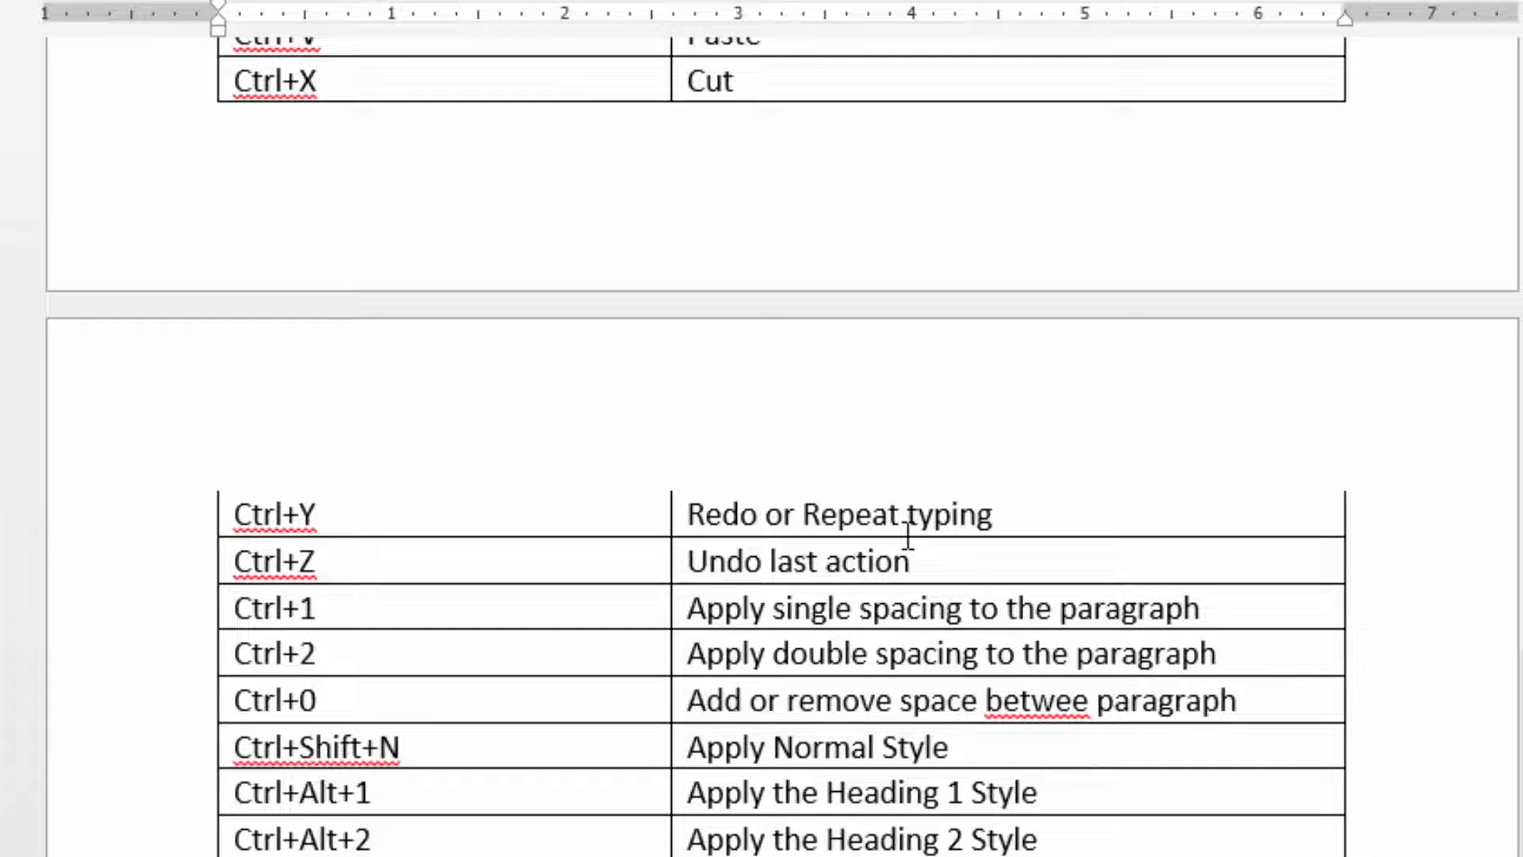
Apply the Heading 1, Heading 2 and Normal styles in turn to the "Ctrl+Alt+1" table entry, and restore its original formatting
{"action": "scroll", "coordinate": [908, 535], "scroll_direction": "down", "scroll_amount": 2}
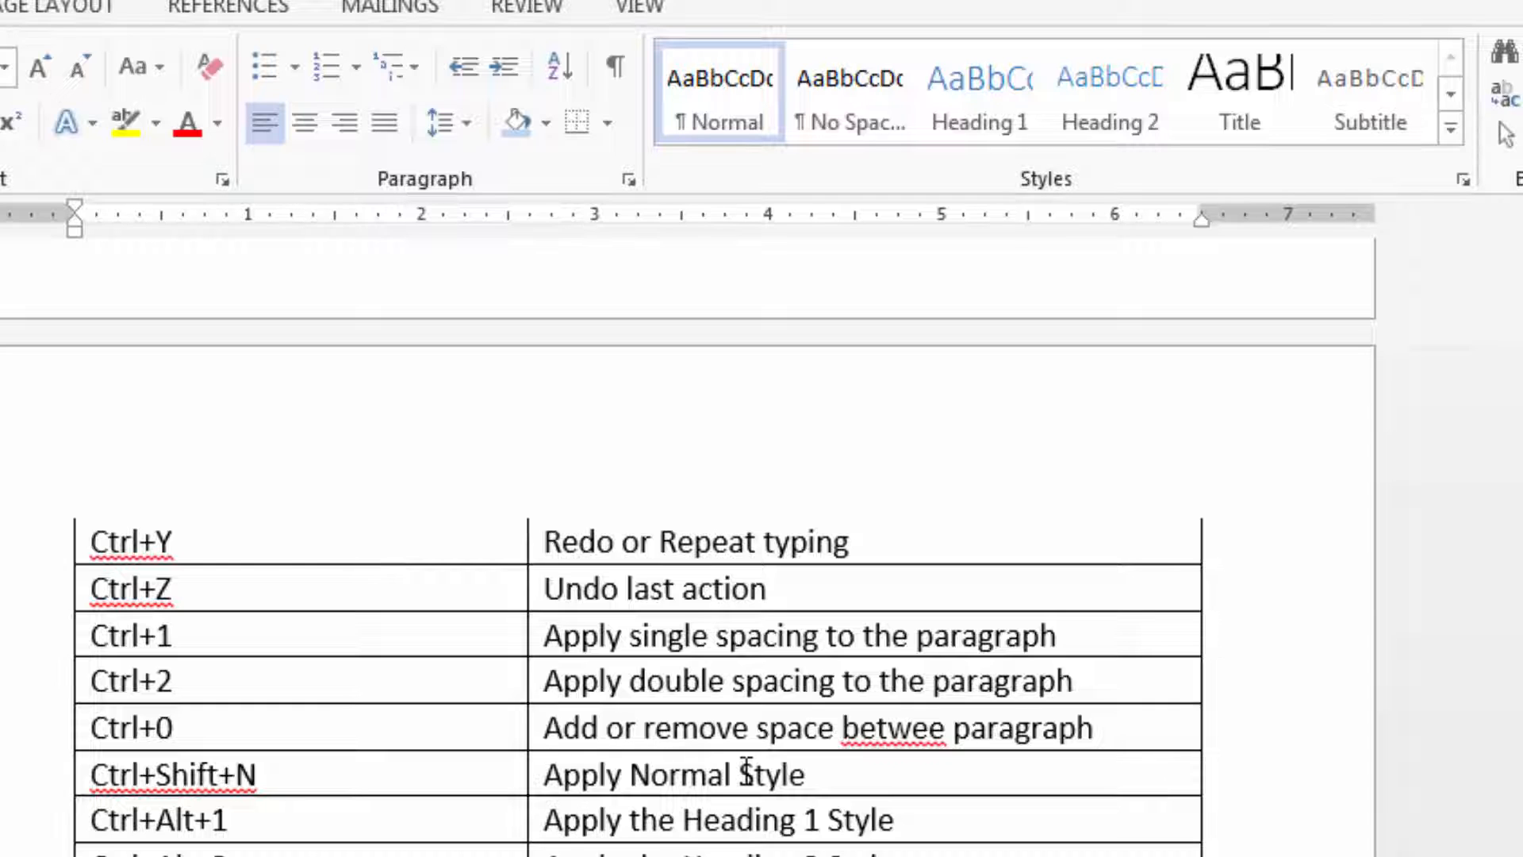
{"action": "key", "text": "ctrl+shift+n"}
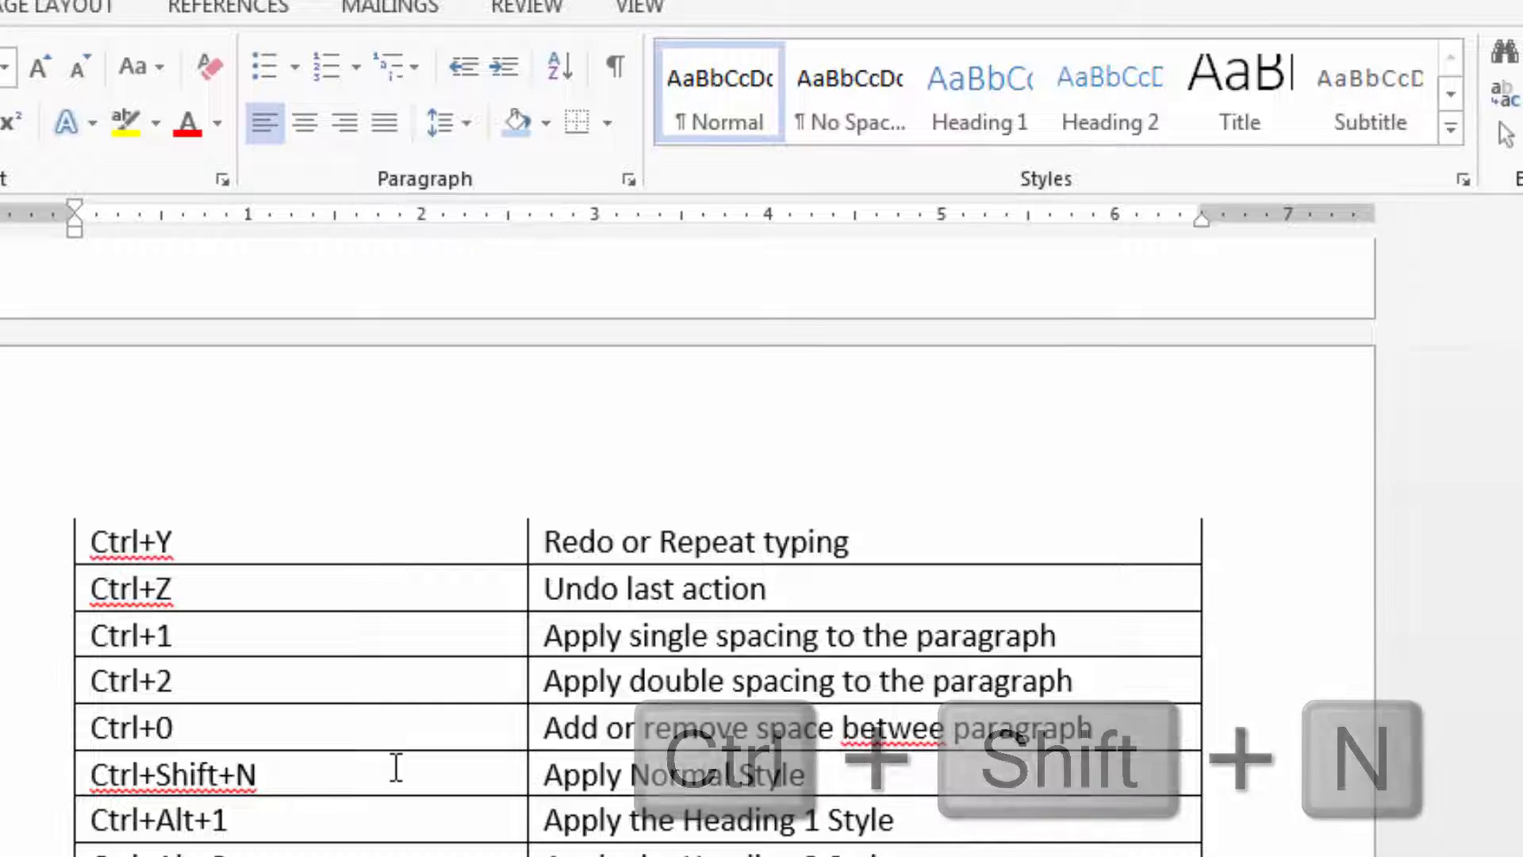
{"action": "left_click", "coordinate": [351, 817]}
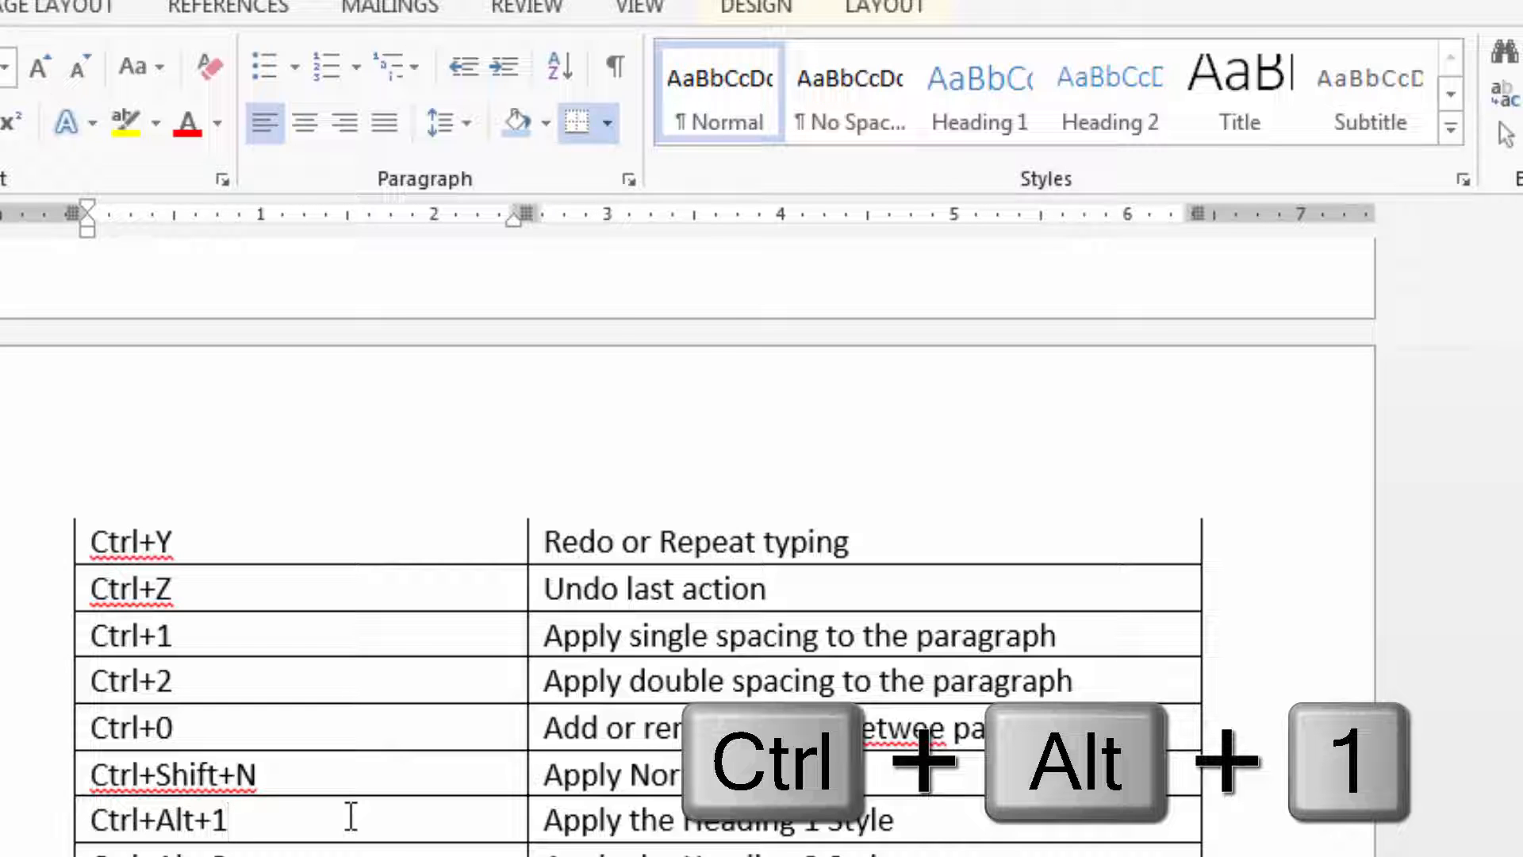
{"action": "key", "text": "ctrl+alt+1"}
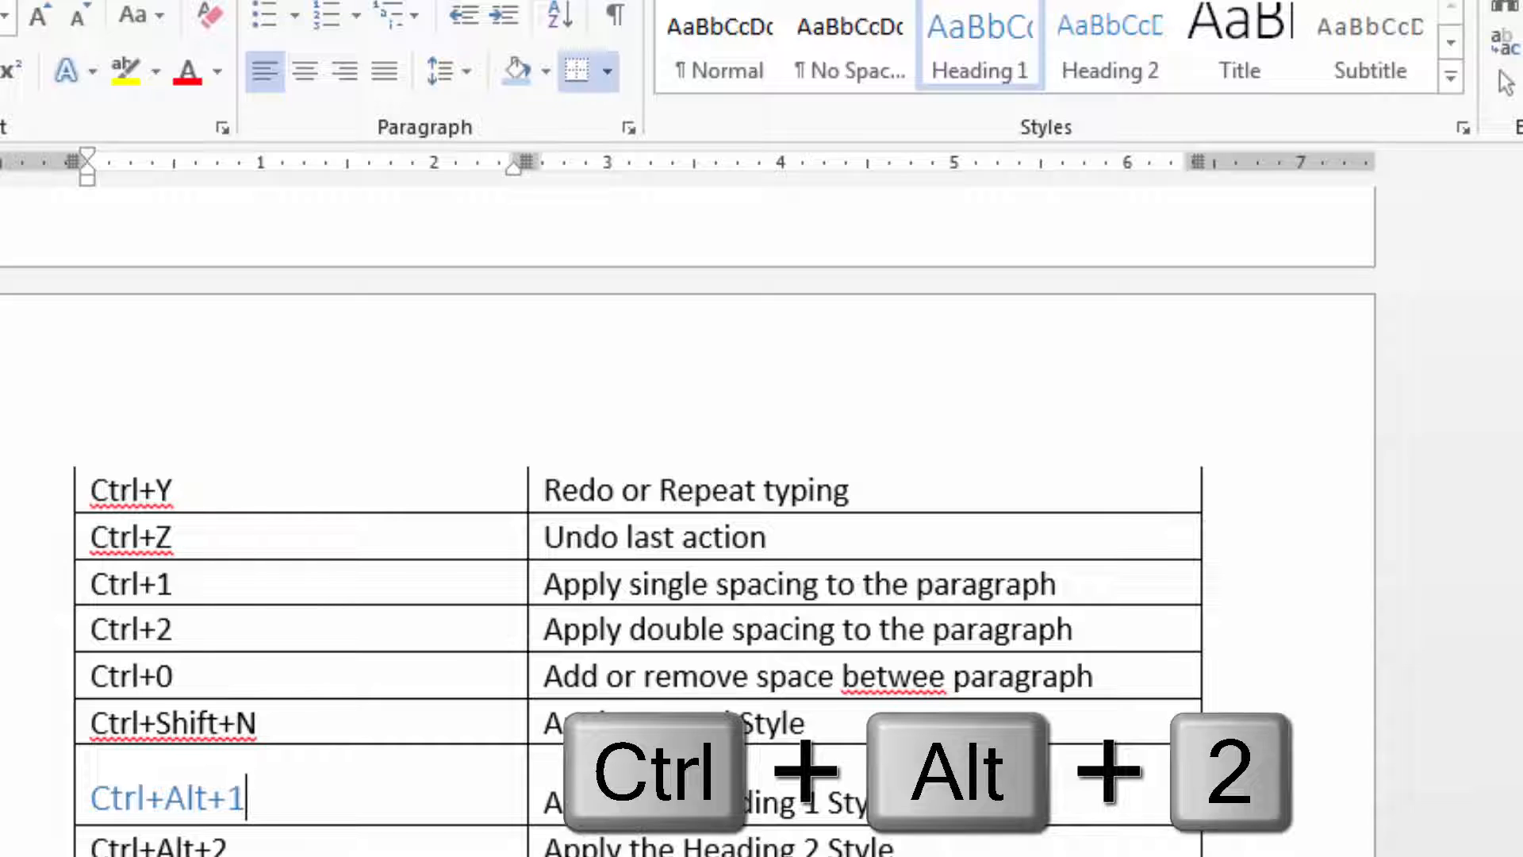
{"action": "key", "text": "ctrl+alt+2"}
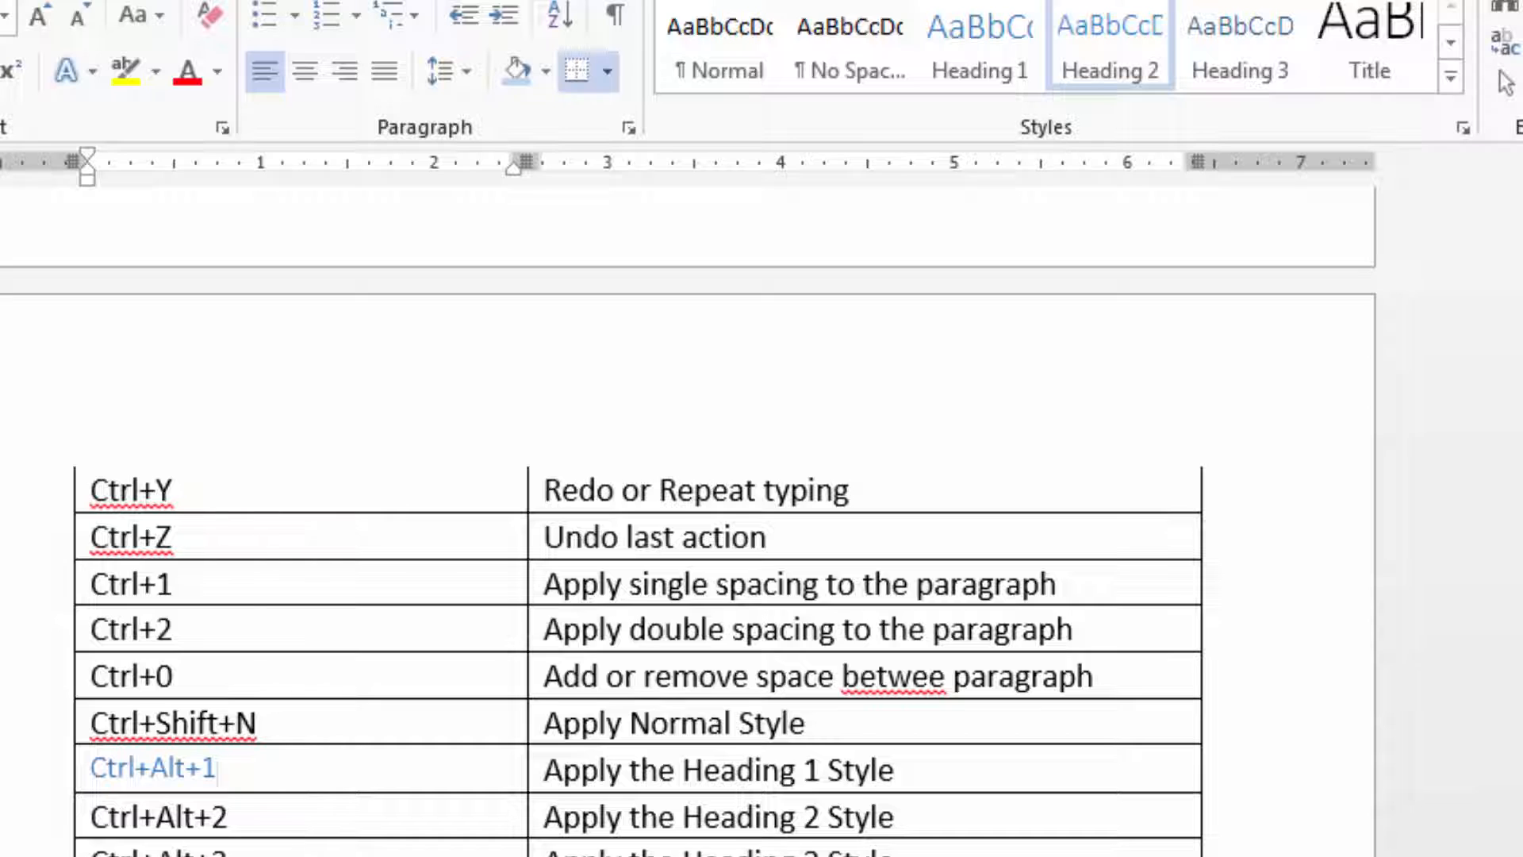
{"action": "key", "text": "ctrl+shift+n"}
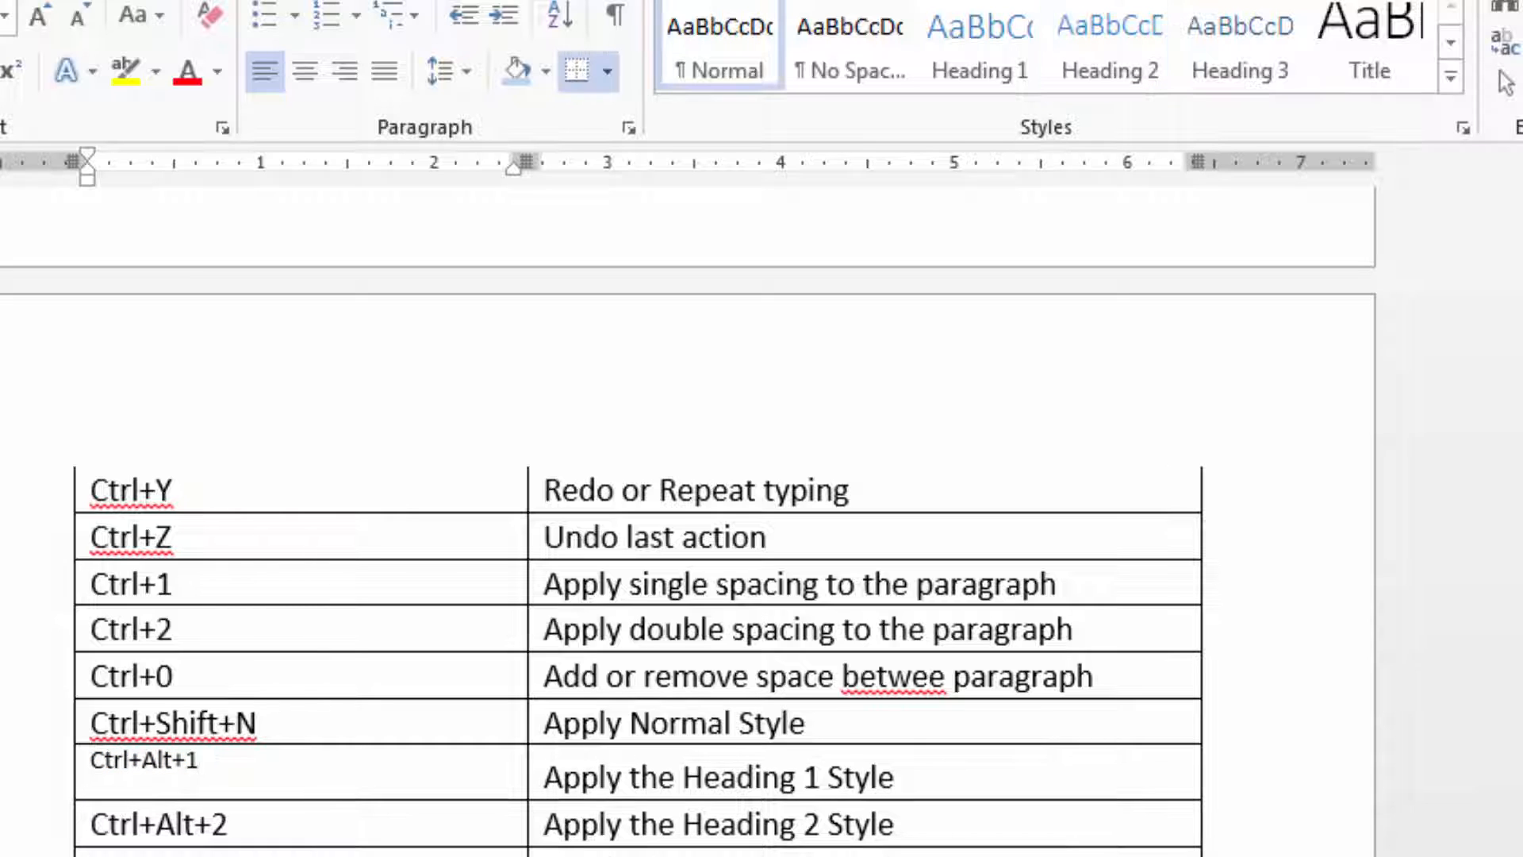
{"action": "key", "text": "ctrl+alt+1"}
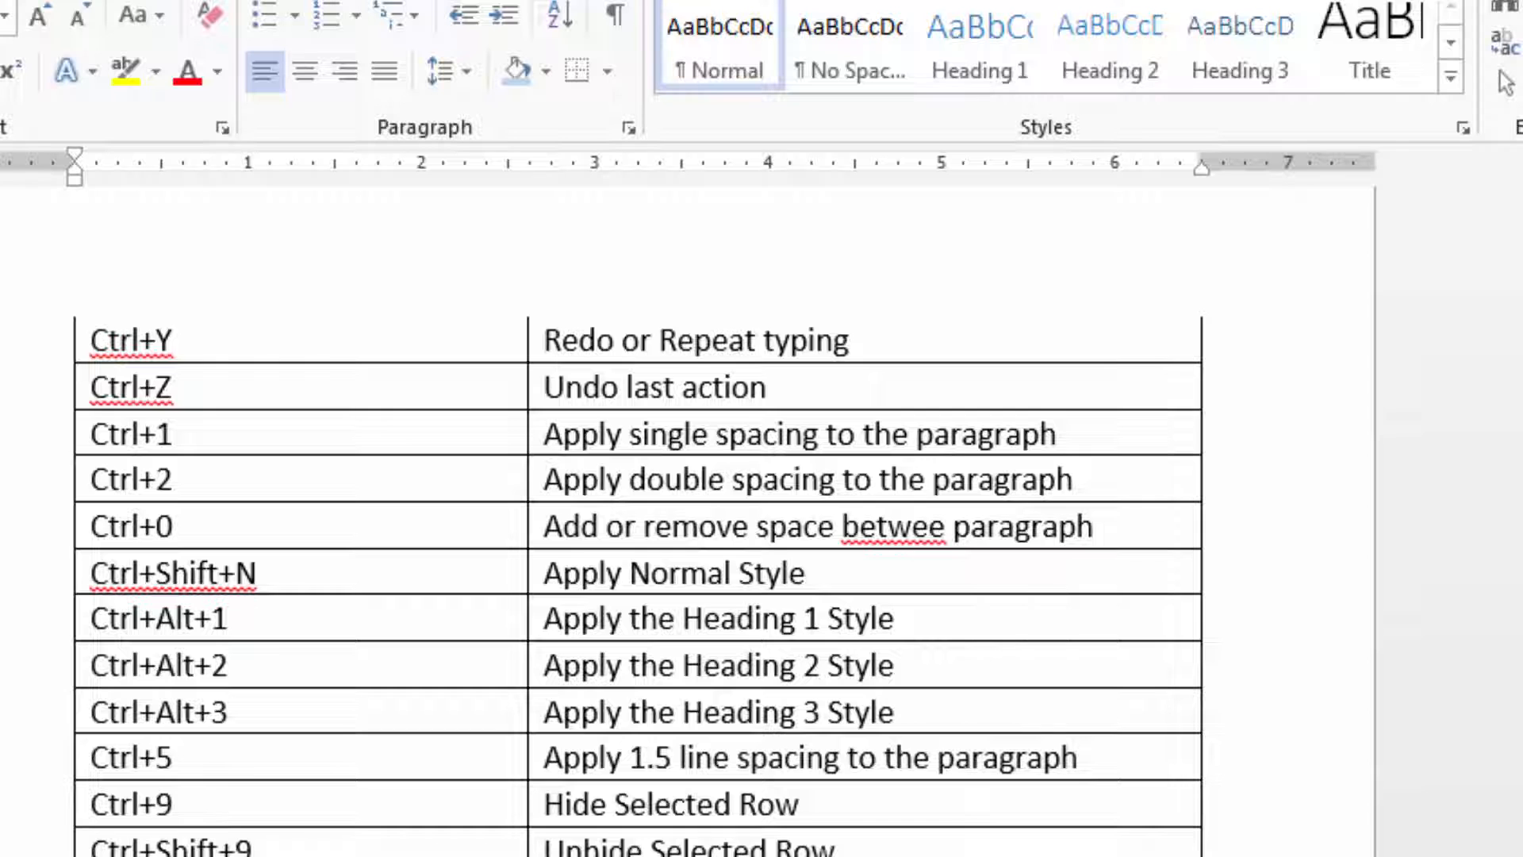
Review the table rows from "Hide Selected Row" through "Reduce the Selection", highlighting the hide and unhide, Help Window and Shift+F8 entries
{"action": "left_click_drag", "start_coordinate": [190, 805], "coordinate": [107, 812]}
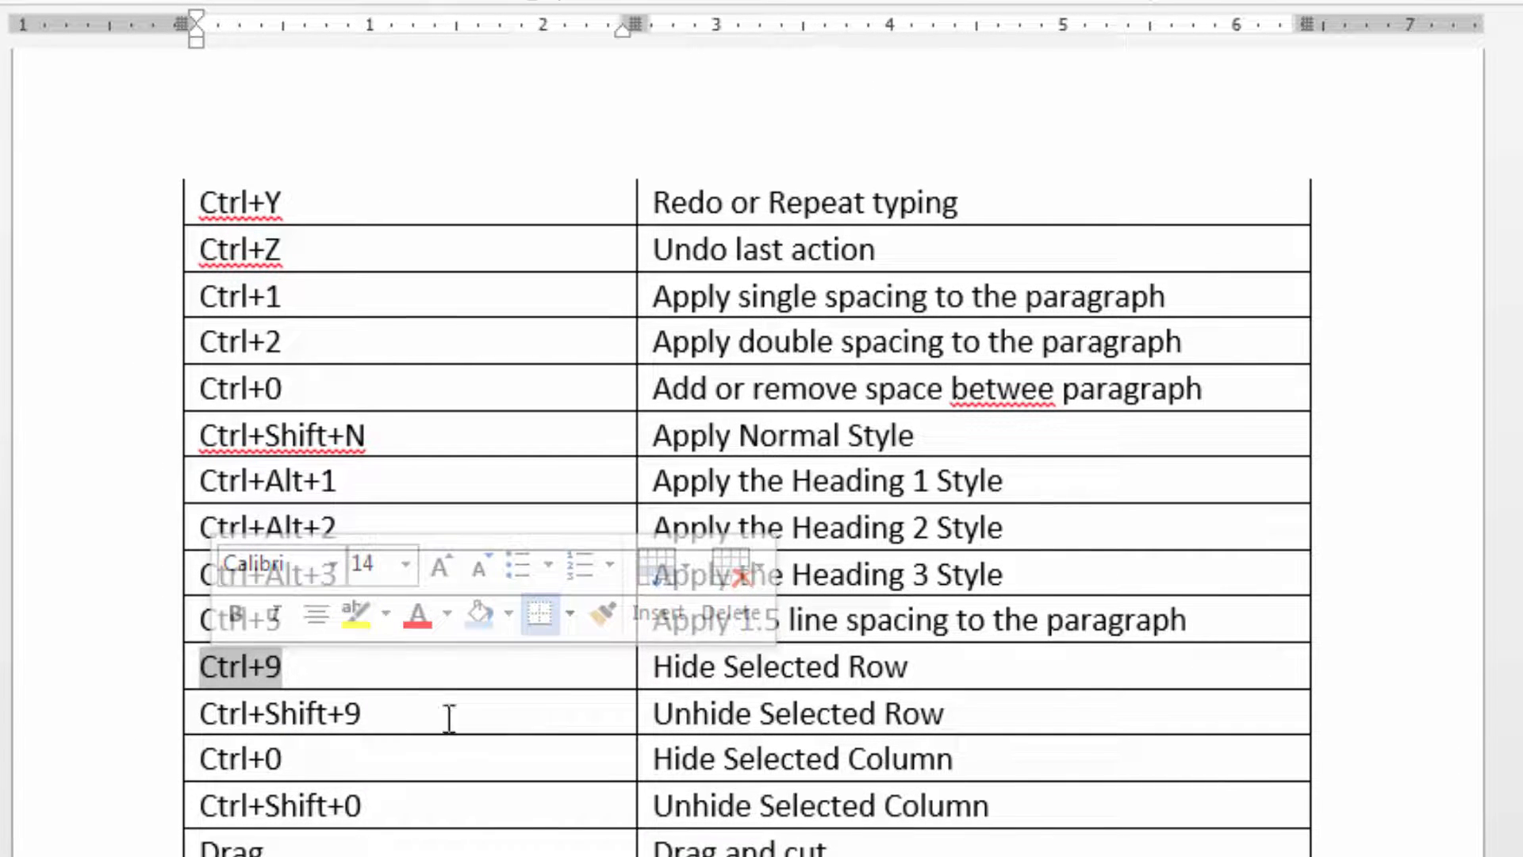
{"action": "left_click", "coordinate": [415, 717]}
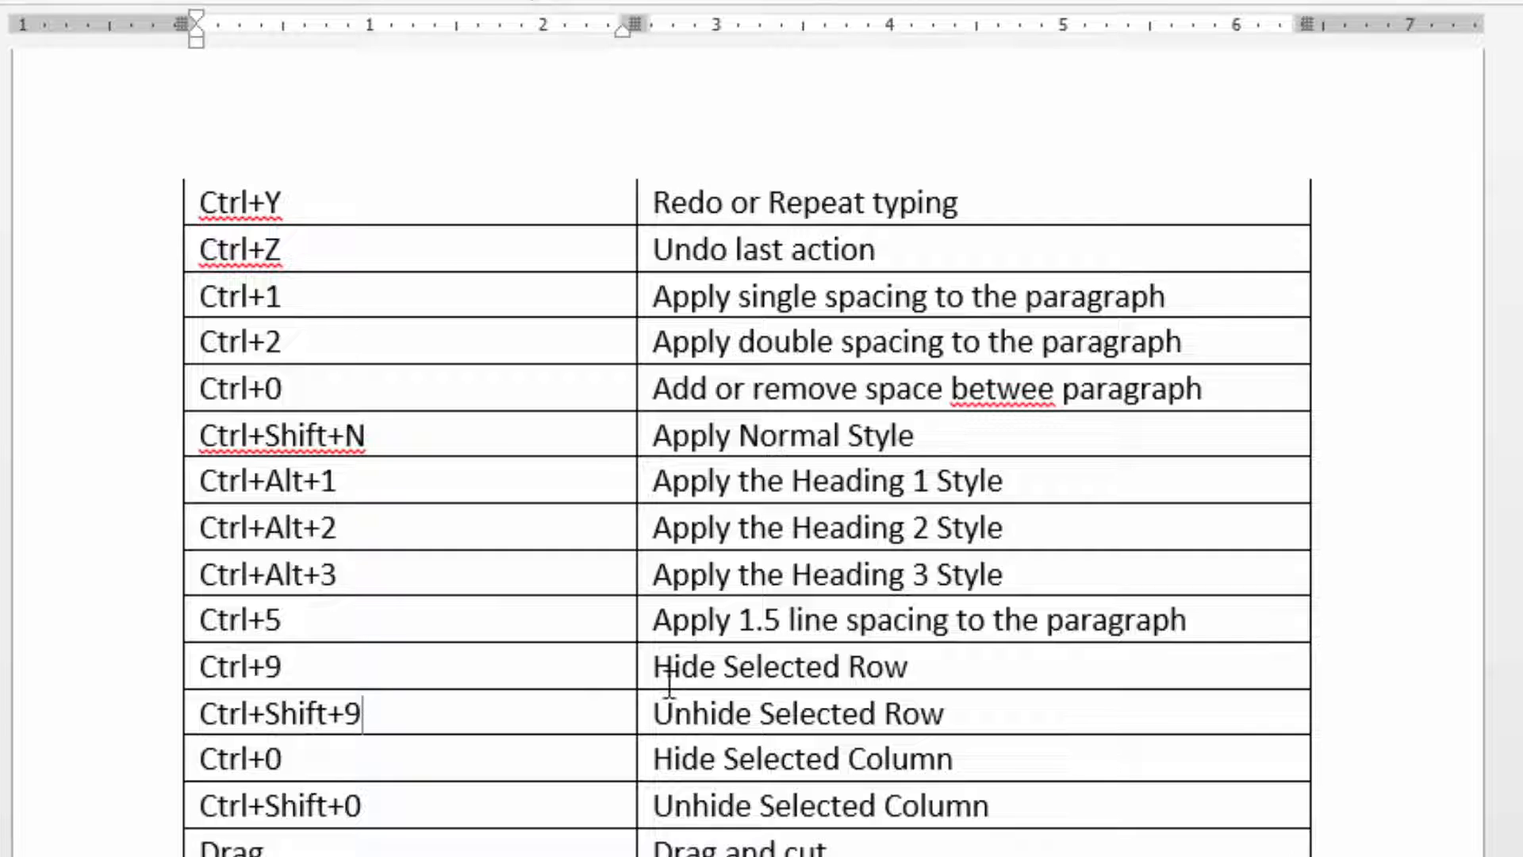
{"action": "left_click_drag", "start_coordinate": [653, 668], "coordinate": [860, 805]}
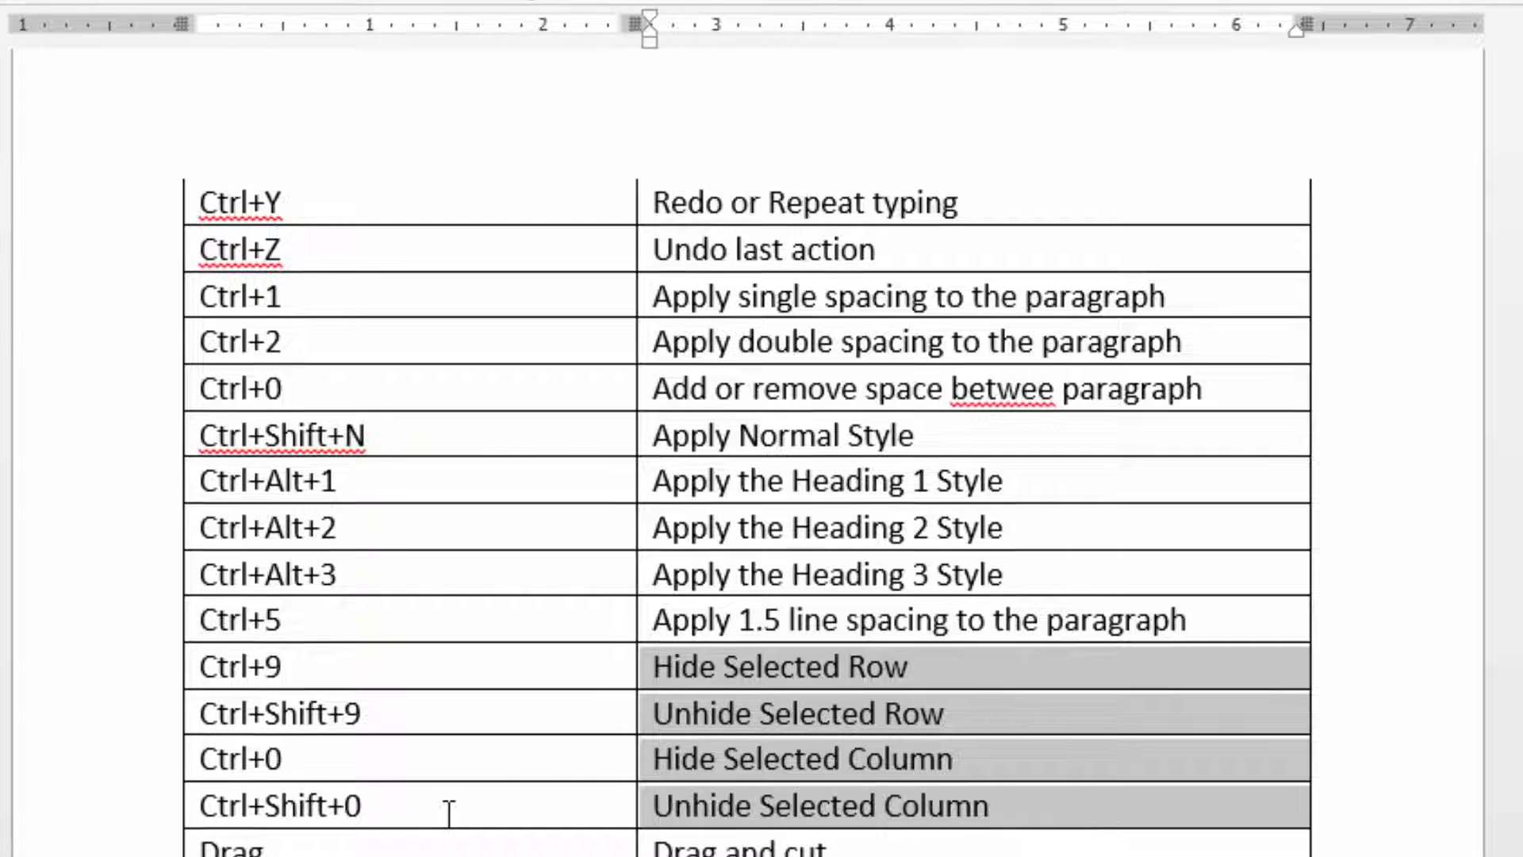
{"action": "scroll", "coordinate": [449, 813], "scroll_direction": "down", "scroll_amount": 5}
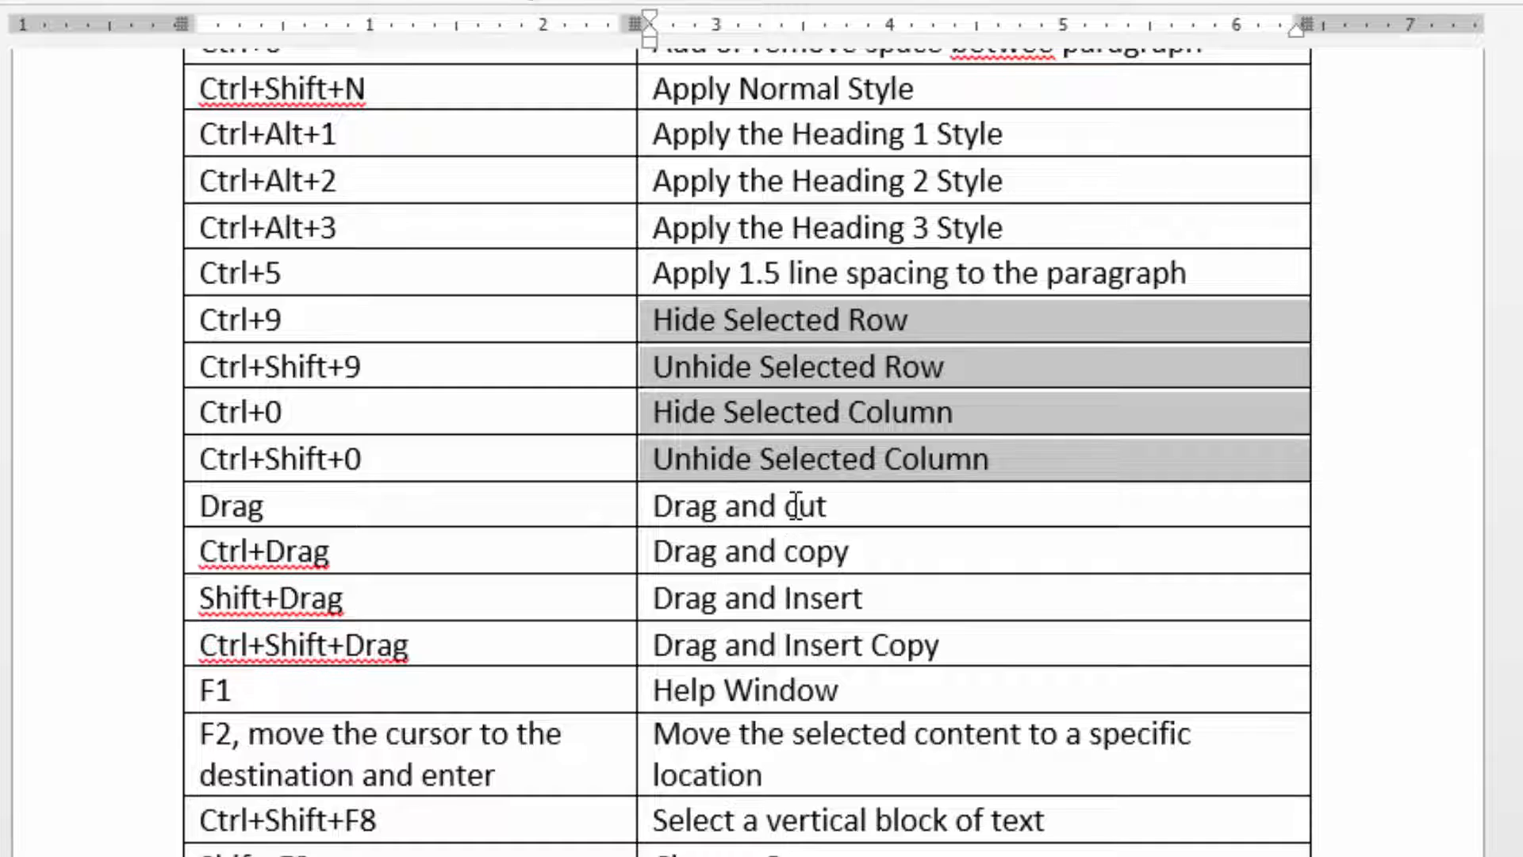
{"action": "left_click", "coordinate": [702, 552]}
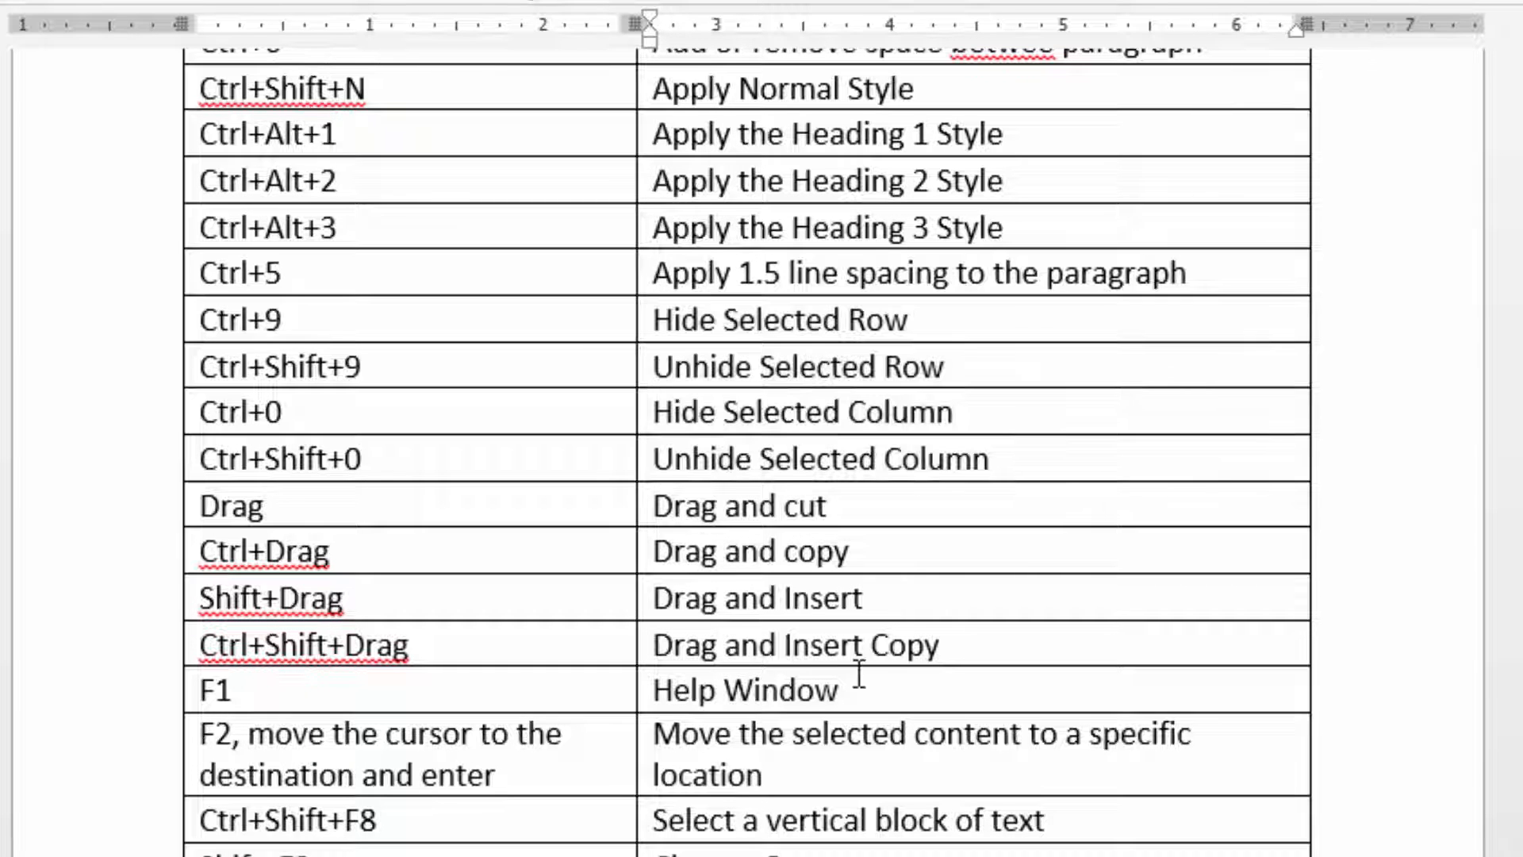
{"action": "left_click_drag", "start_coordinate": [837, 690], "coordinate": [380, 690]}
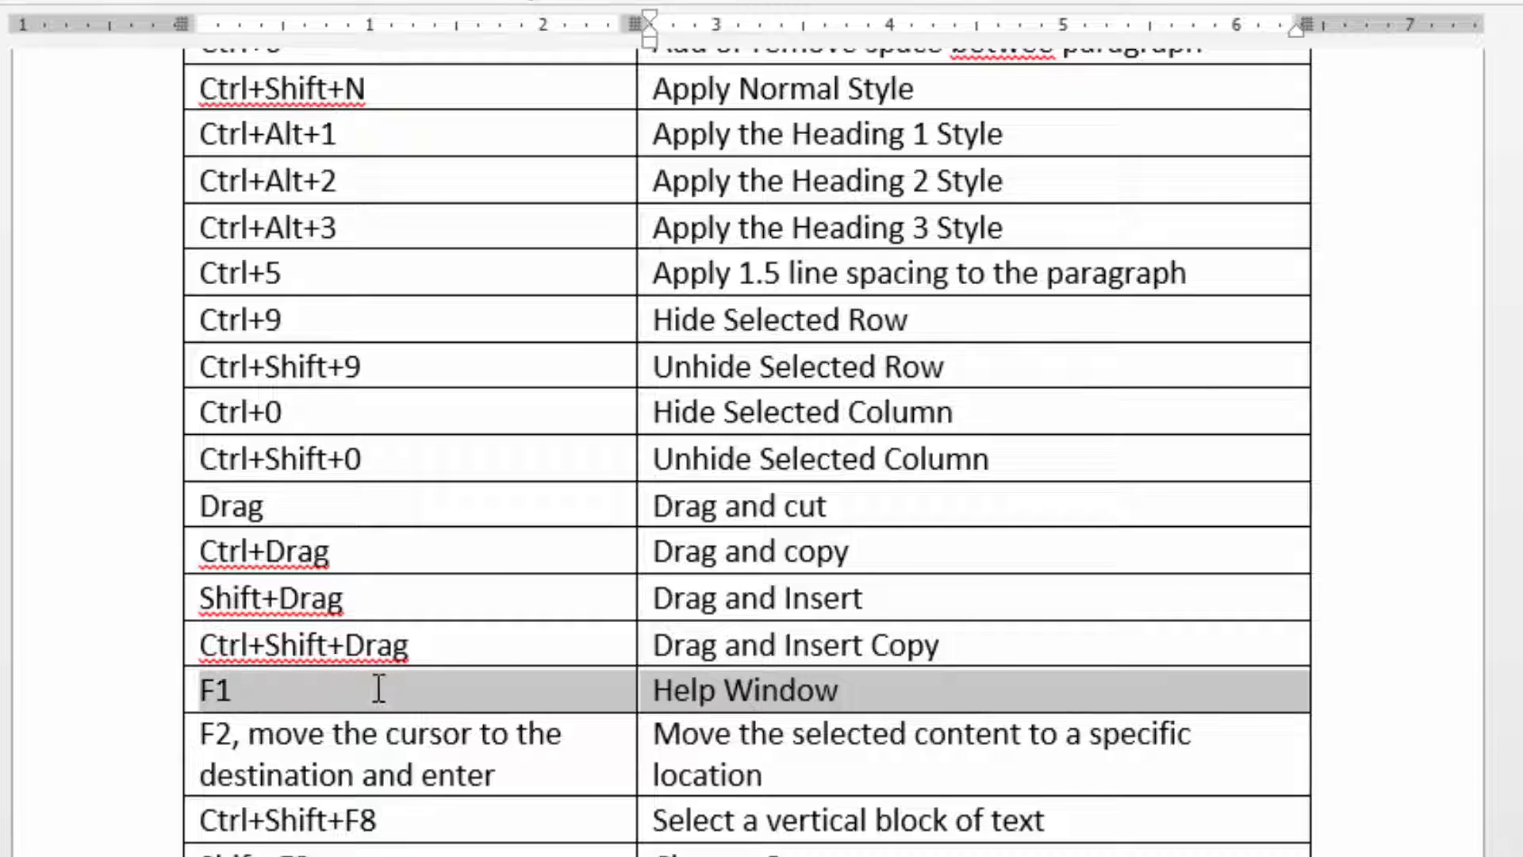
{"action": "scroll", "coordinate": [588, 772], "scroll_direction": "down", "scroll_amount": 3}
{"action": "left_click", "coordinate": [492, 589]}
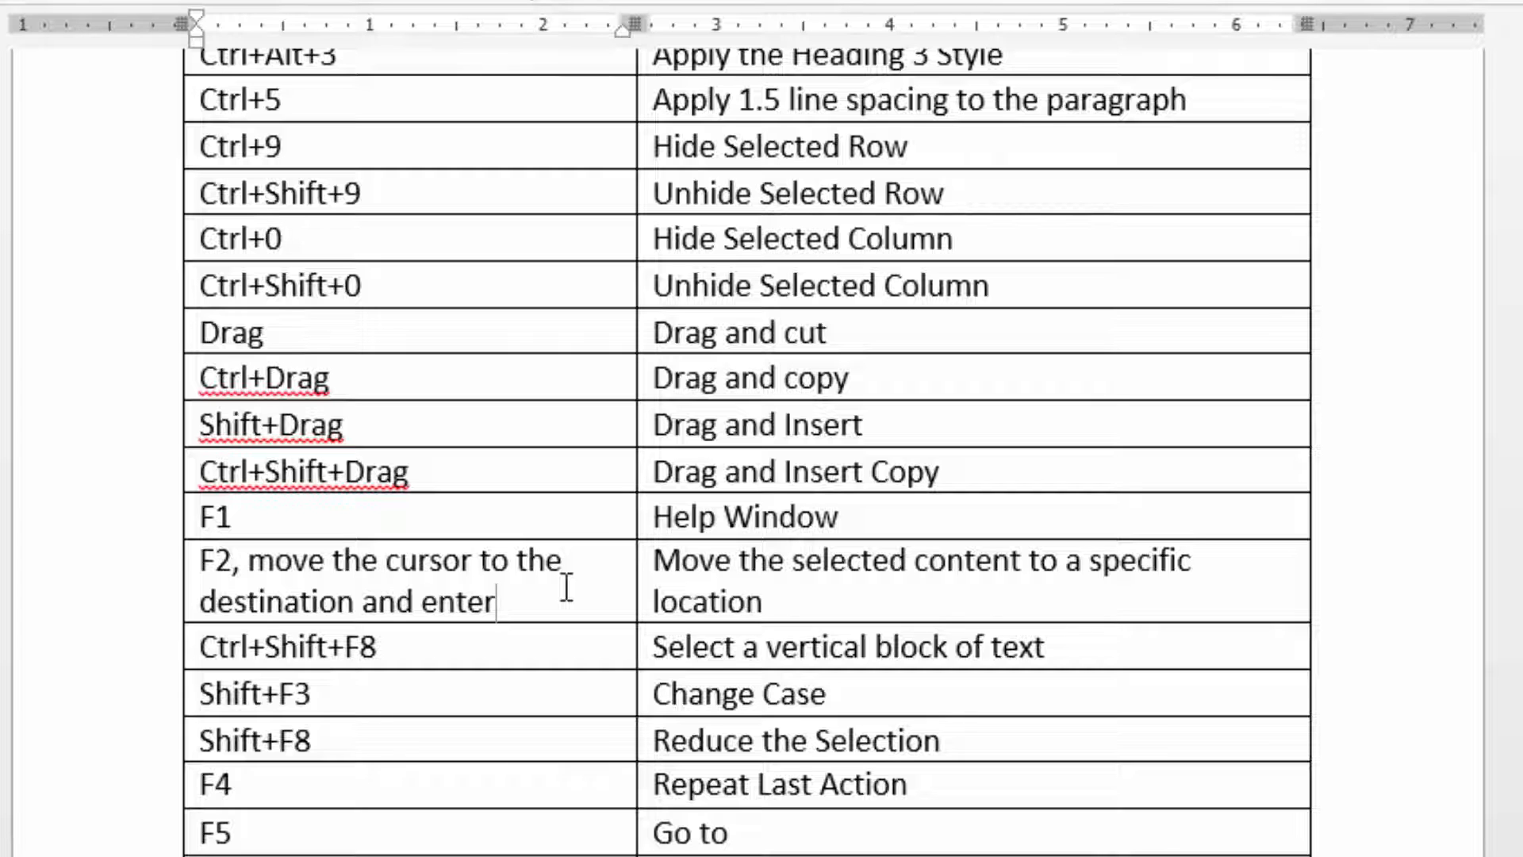
{"action": "scroll", "coordinate": [567, 587], "scroll_direction": "down", "scroll_amount": 2}
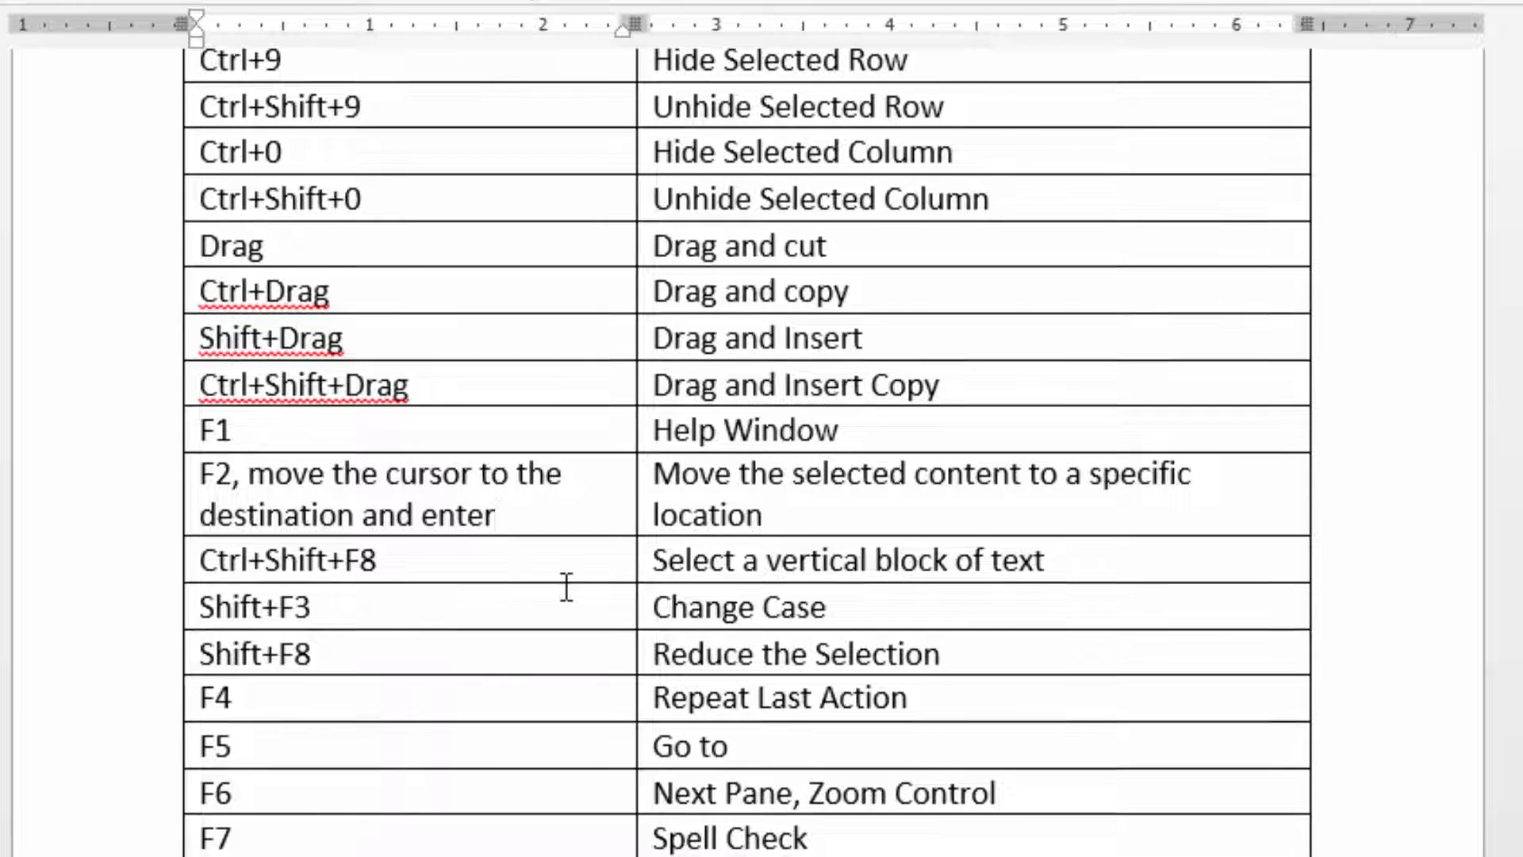
{"action": "scroll", "coordinate": [565, 586], "scroll_direction": "down", "scroll_amount": 2}
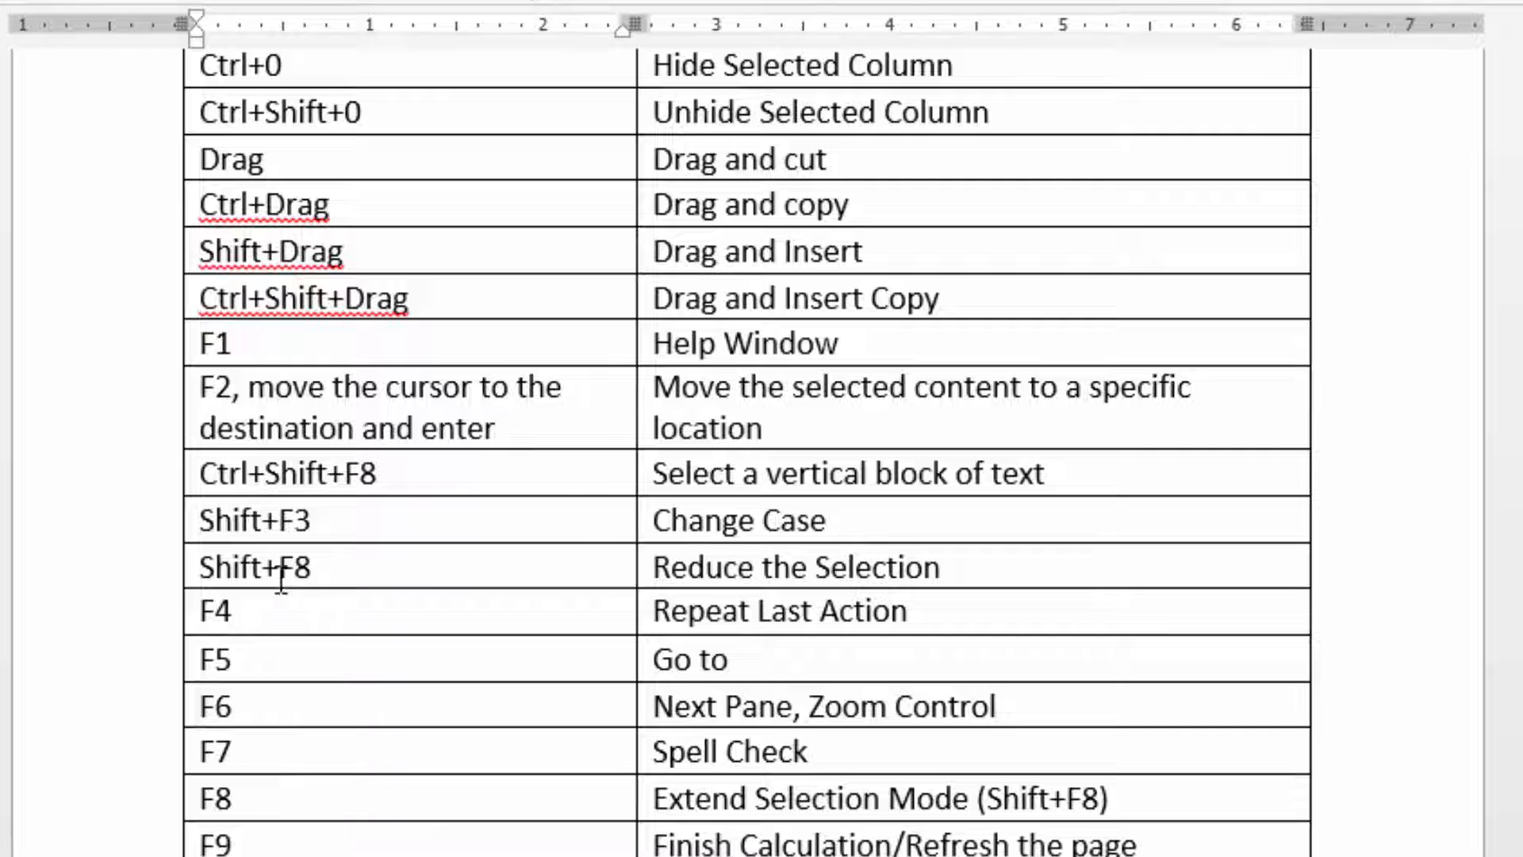
{"action": "left_click_drag", "start_coordinate": [547, 565], "coordinate": [805, 566]}
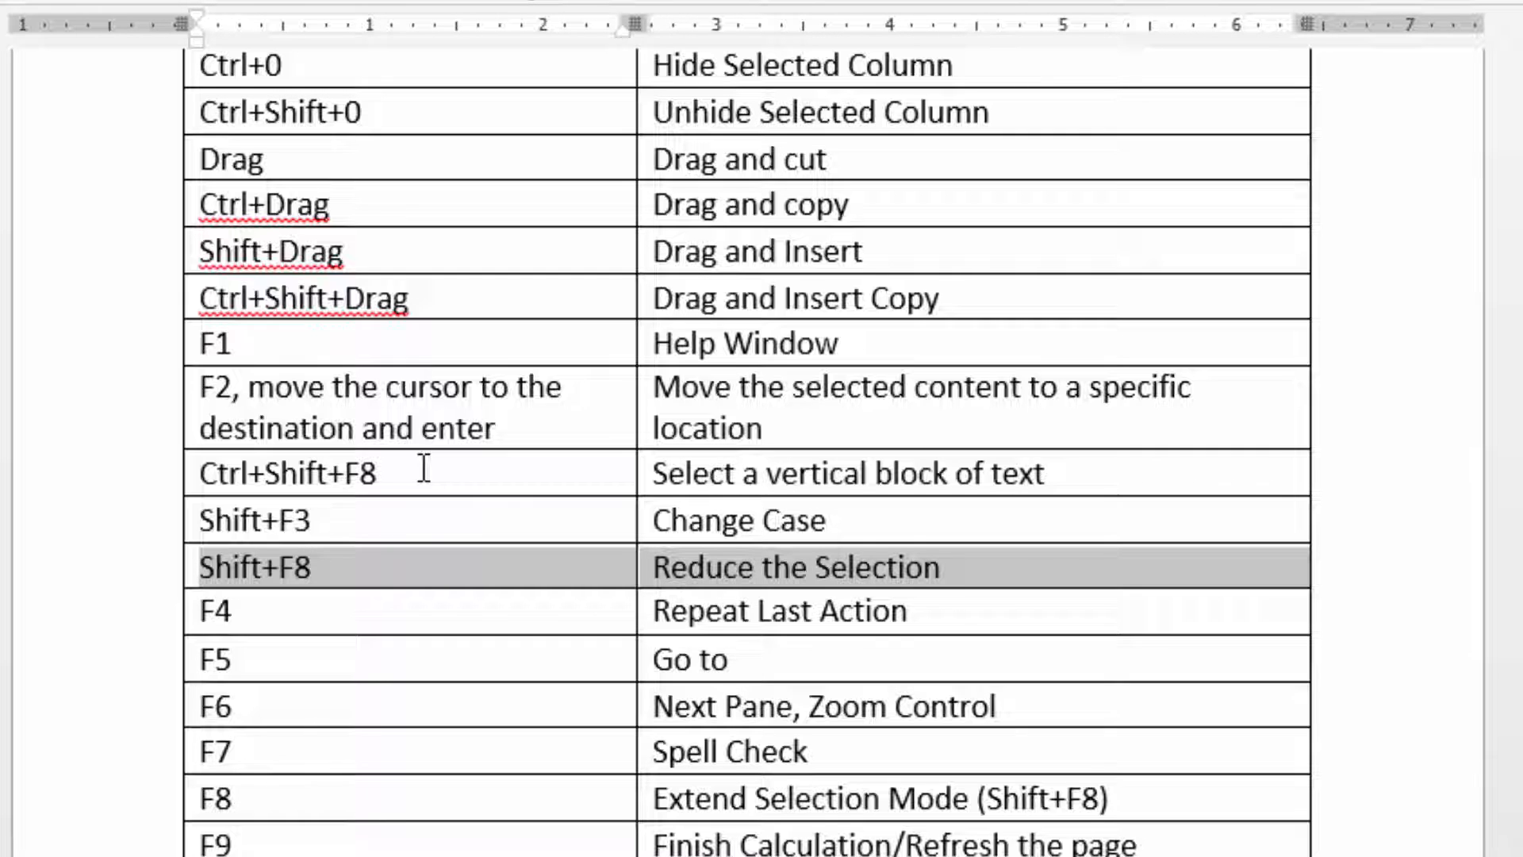
Make the "F4" table entry bold and repeat that last action on the "F5" entry
{"action": "left_click", "coordinate": [464, 606]}
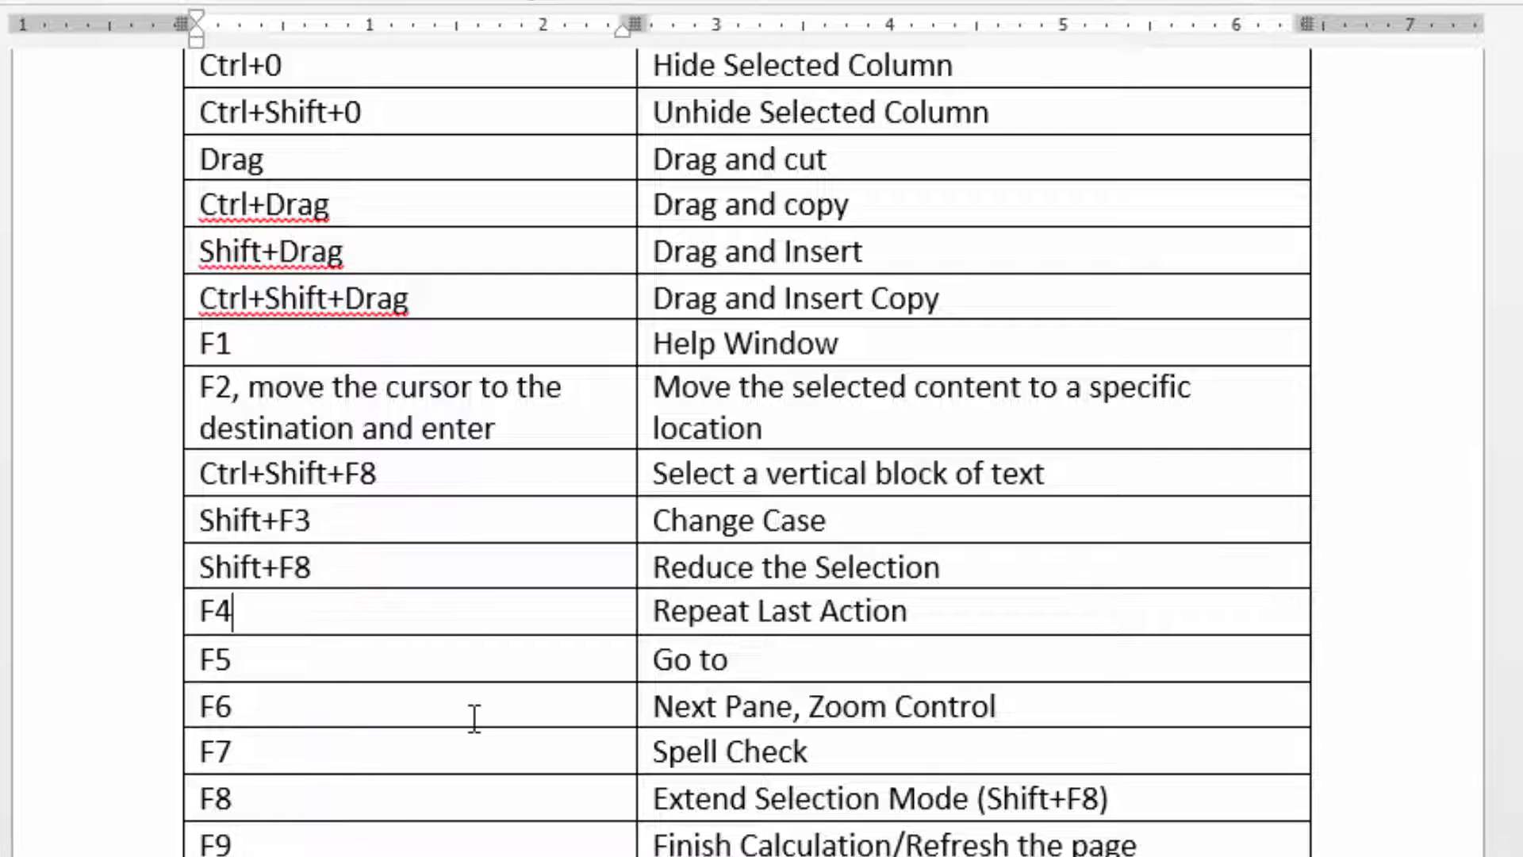
{"action": "scroll", "coordinate": [472, 717], "scroll_direction": "down", "scroll_amount": 1}
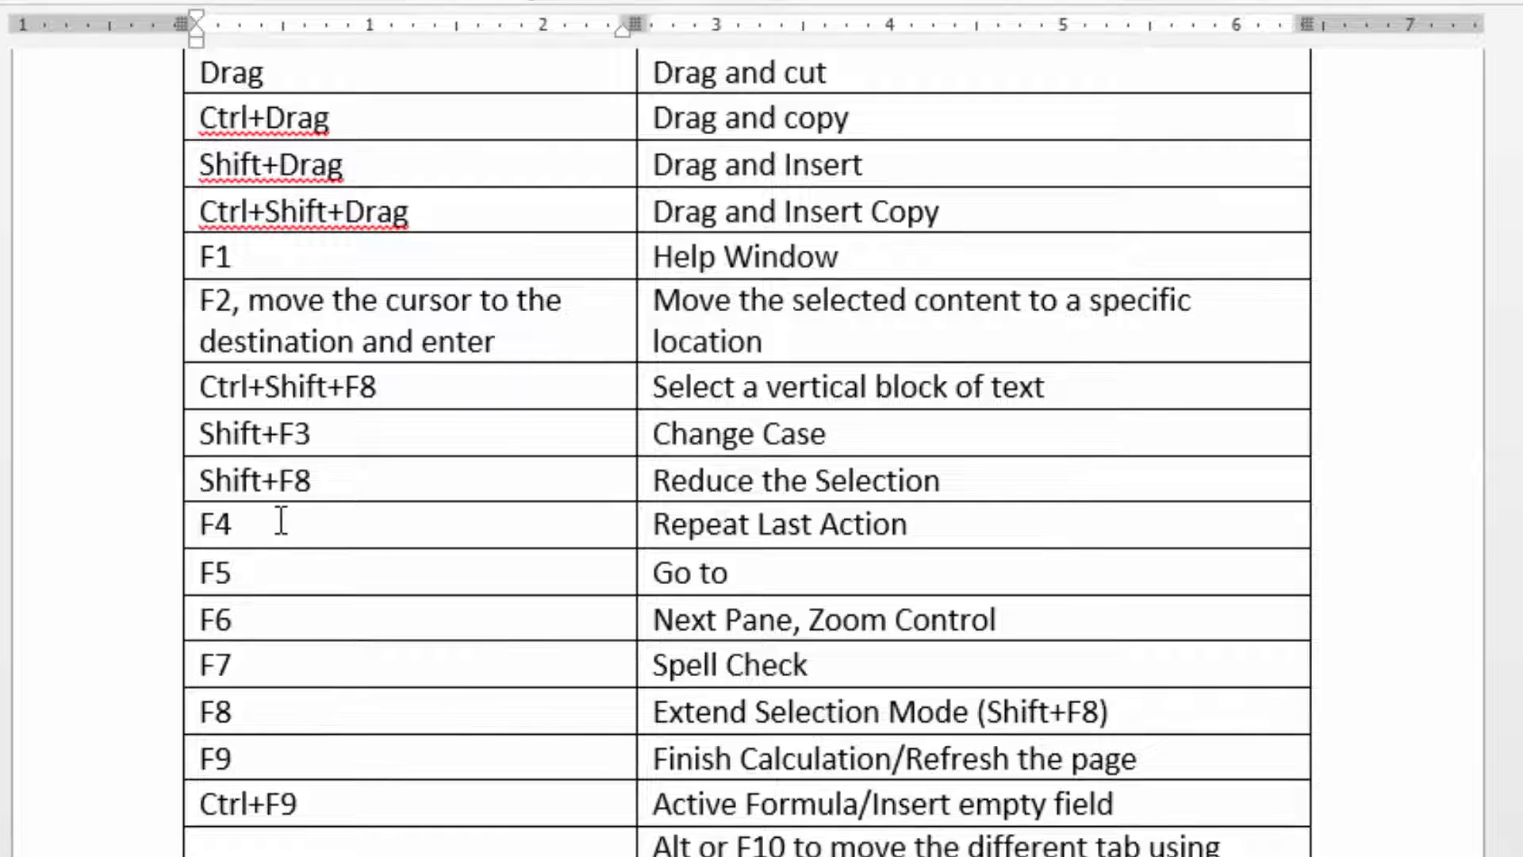
{"action": "left_click_drag", "start_coordinate": [237, 524], "coordinate": [179, 528]}
{"action": "key", "text": "ctrl+b"}
{"action": "left_click_drag", "start_coordinate": [237, 575], "coordinate": [208, 582]}
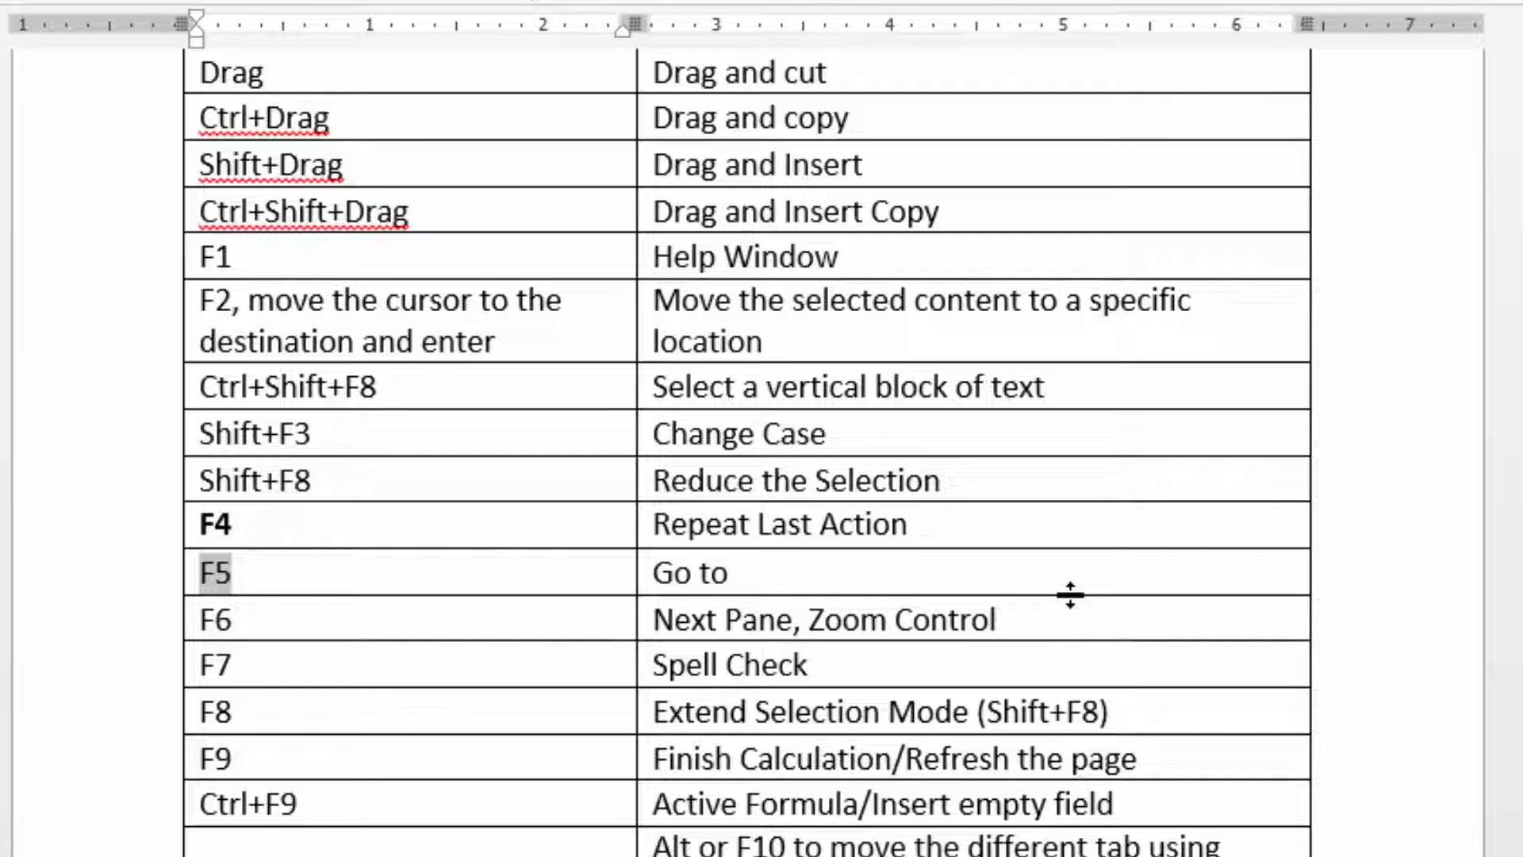
{"action": "key", "text": "F4"}
Open the Go To options from the "F5" table entry, close them, and move on to the "F9" entry
{"action": "left_click", "coordinate": [265, 572]}
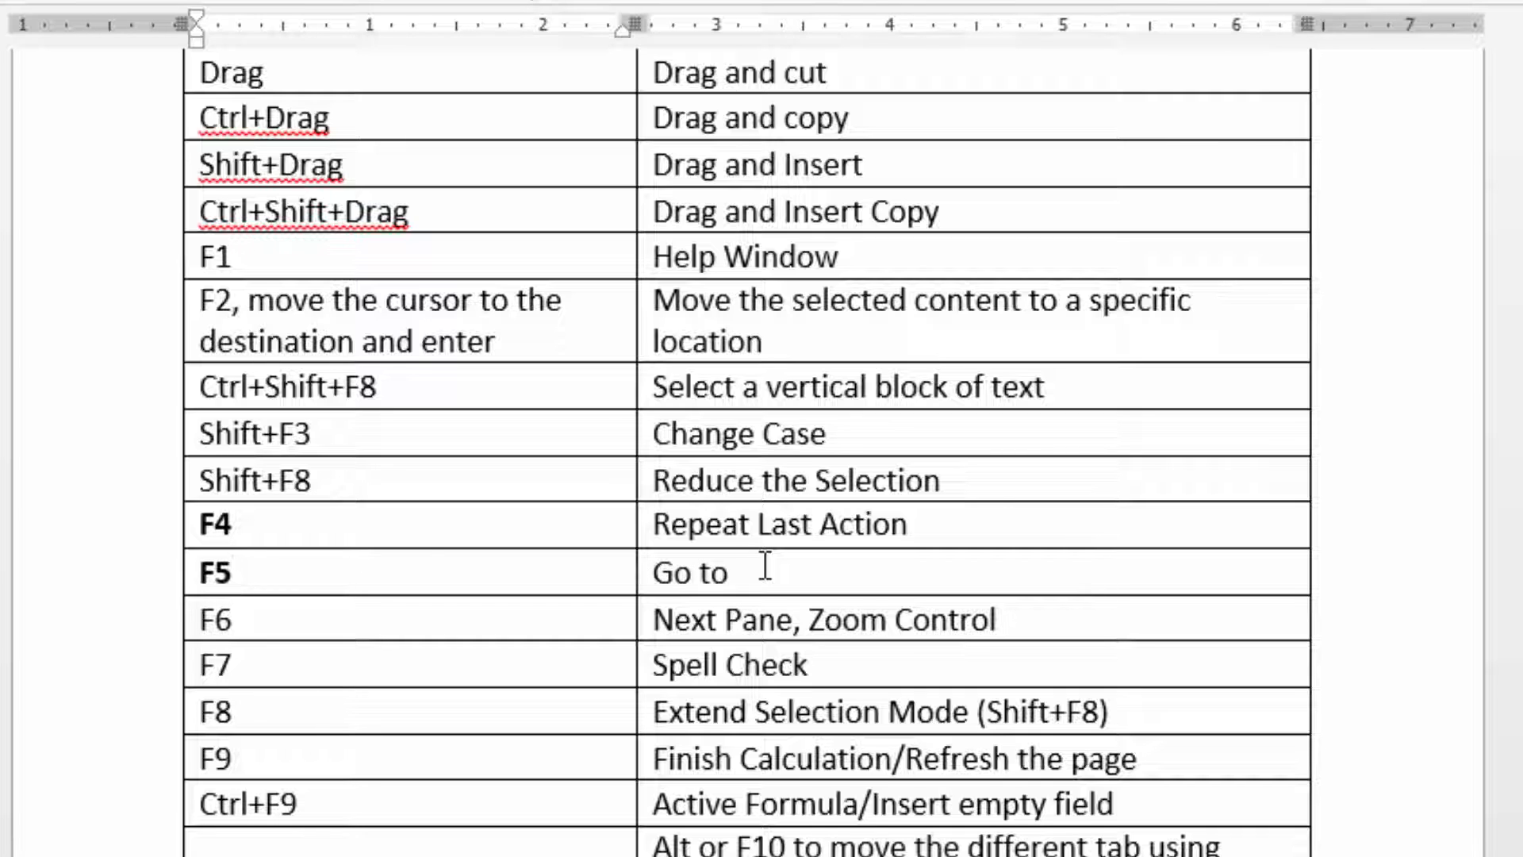
{"action": "key", "text": "F5"}
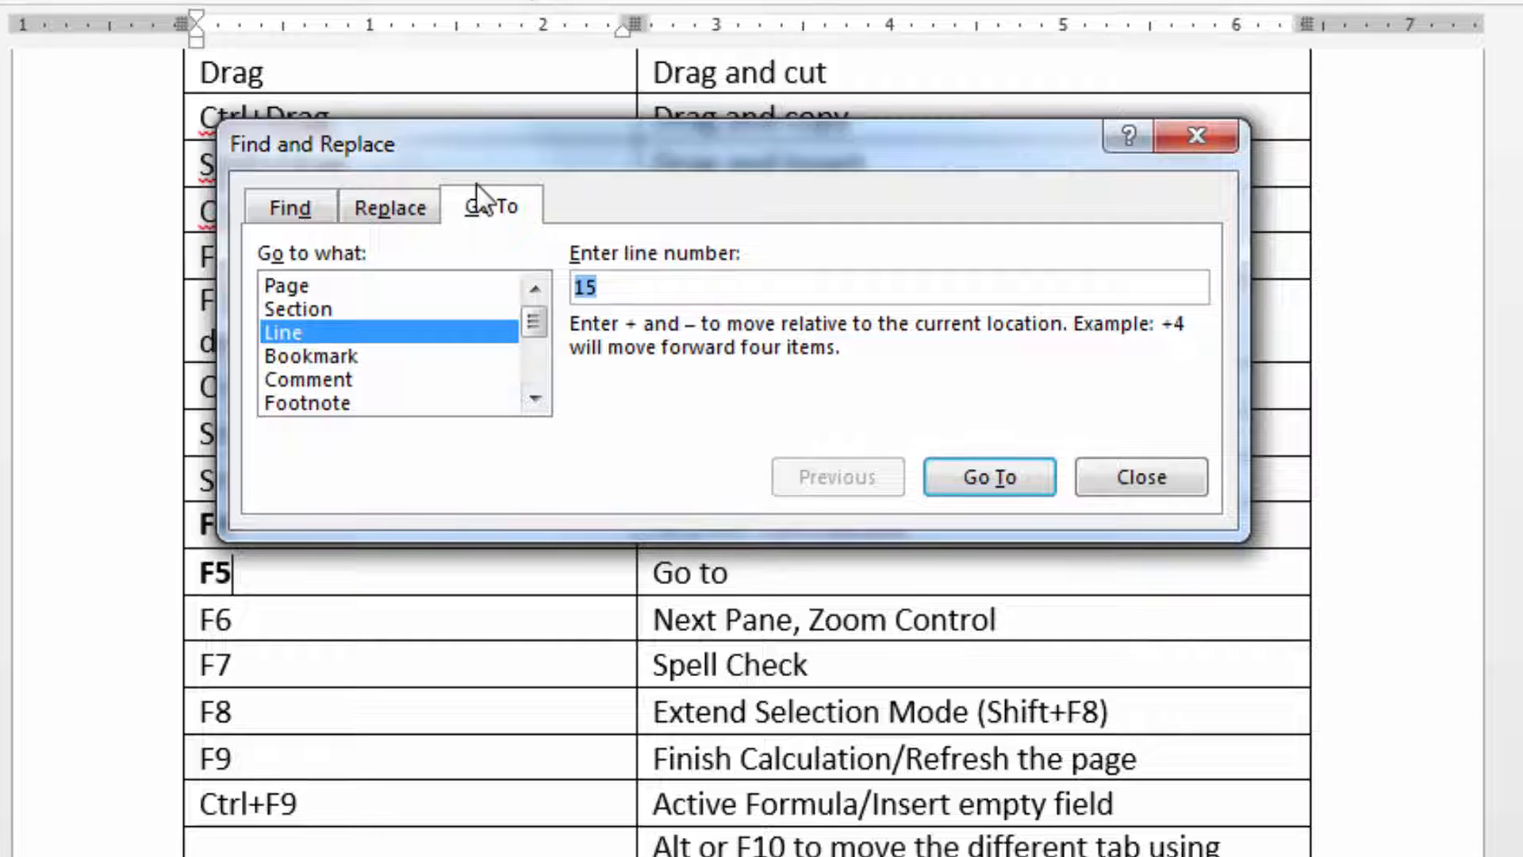
{"action": "left_click", "coordinate": [1142, 485]}
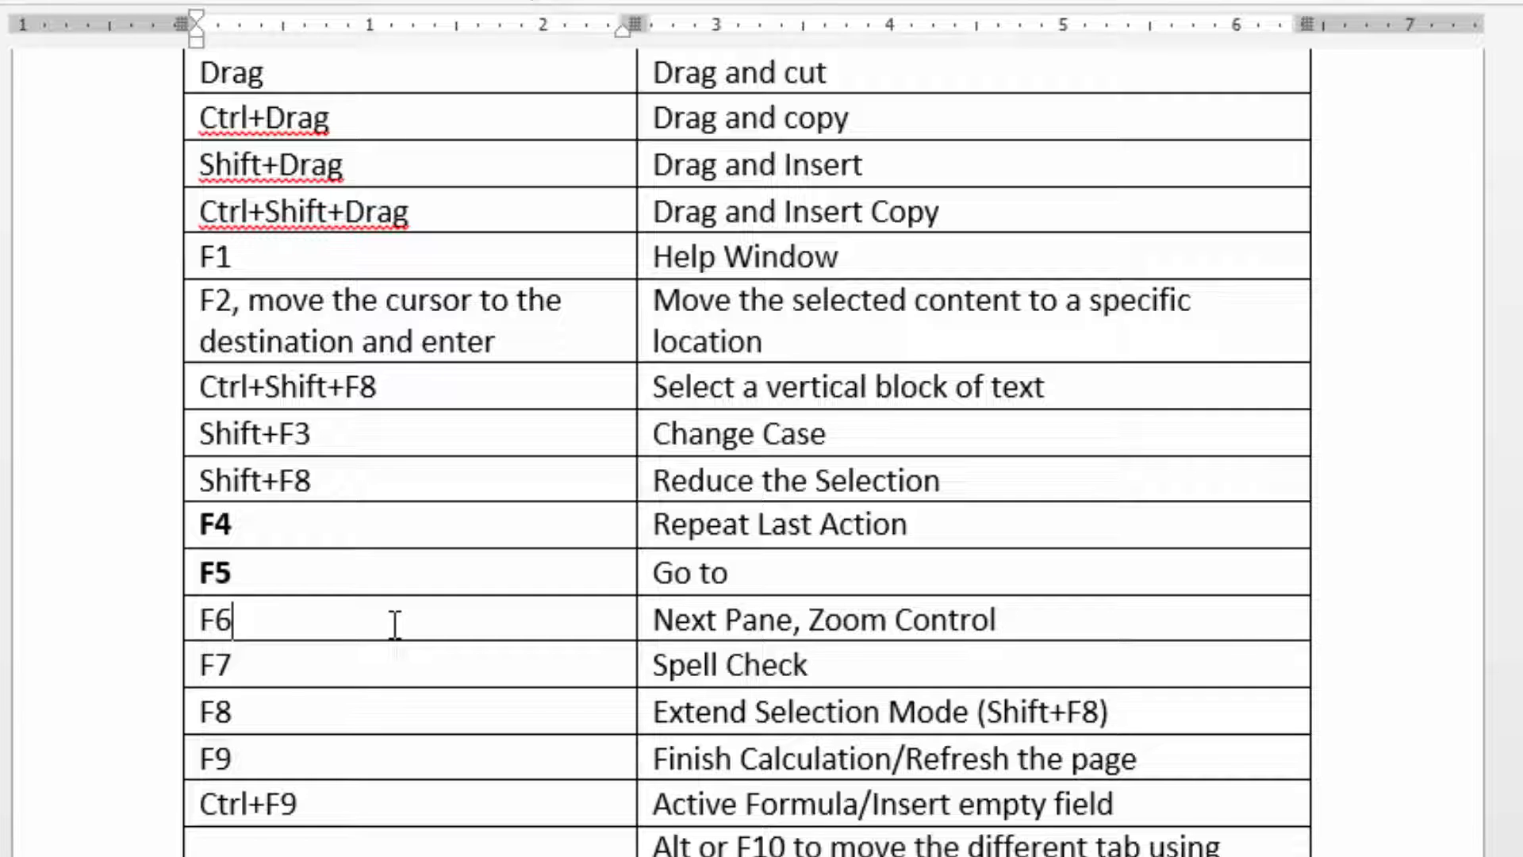
{"action": "left_click", "coordinate": [299, 723]}
{"action": "left_click", "coordinate": [301, 766]}
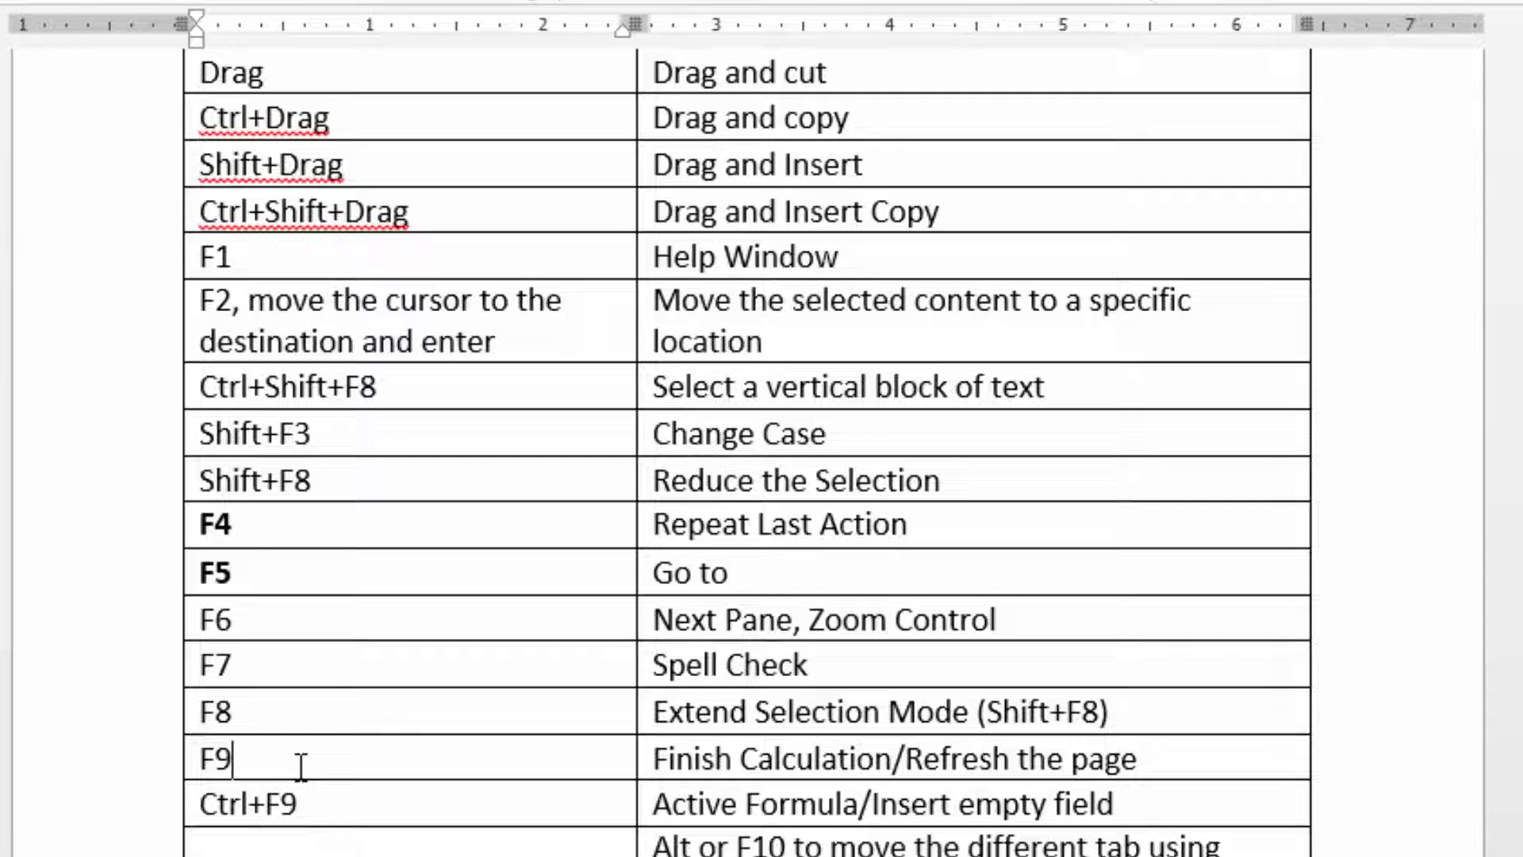
Insert a new table of one column and four rows below the shortcut table at the end of the document
{"action": "scroll", "coordinate": [300, 765], "scroll_direction": "down", "scroll_amount": 20}
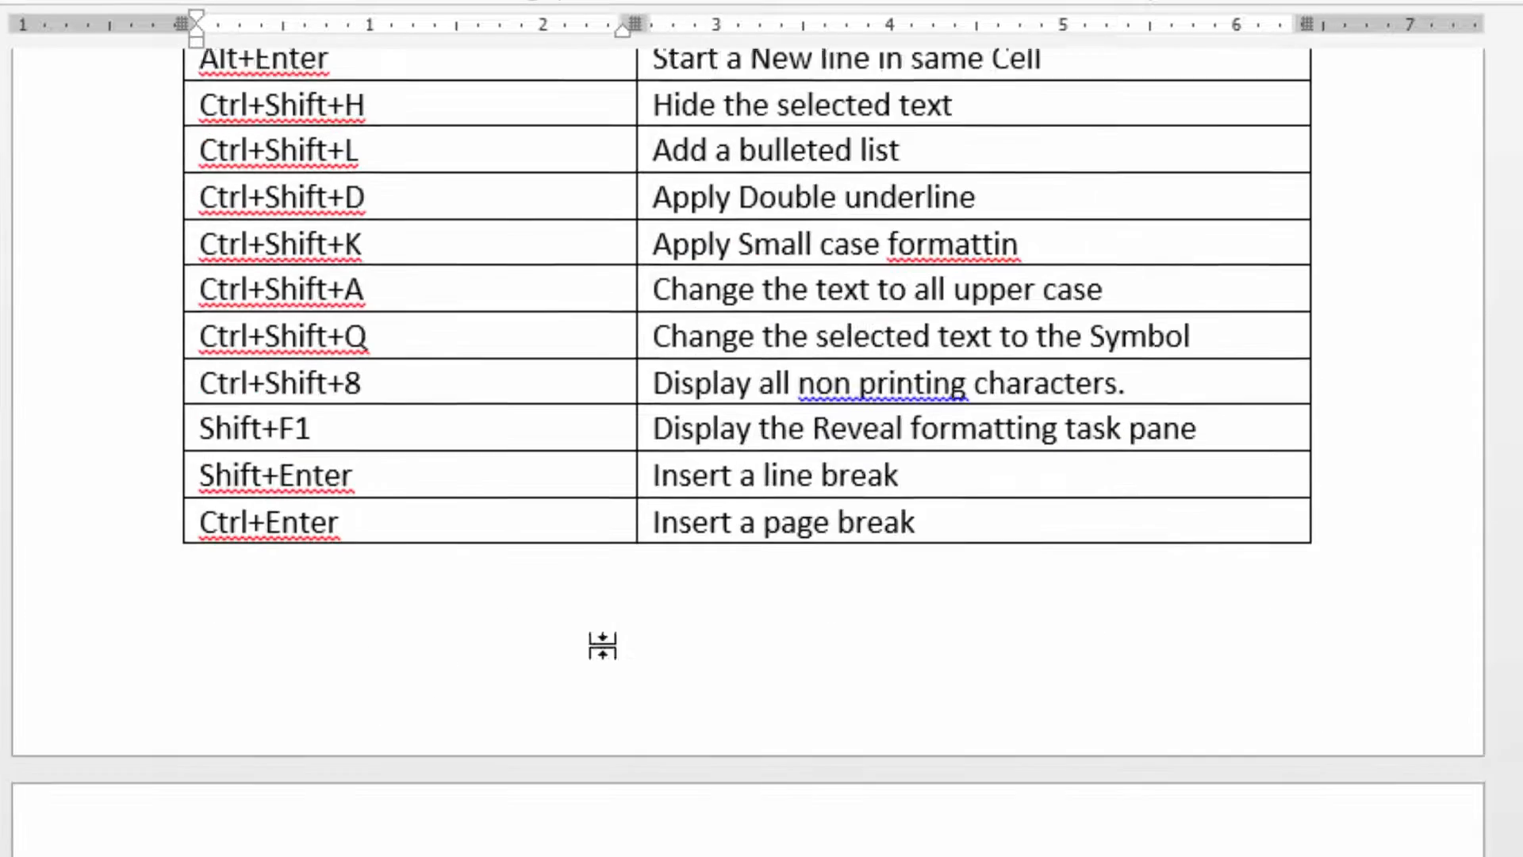
{"action": "scroll", "coordinate": [613, 657], "scroll_direction": "down", "scroll_amount": 5}
{"action": "left_click", "coordinate": [271, 117]}
{"action": "key", "text": "Return"}
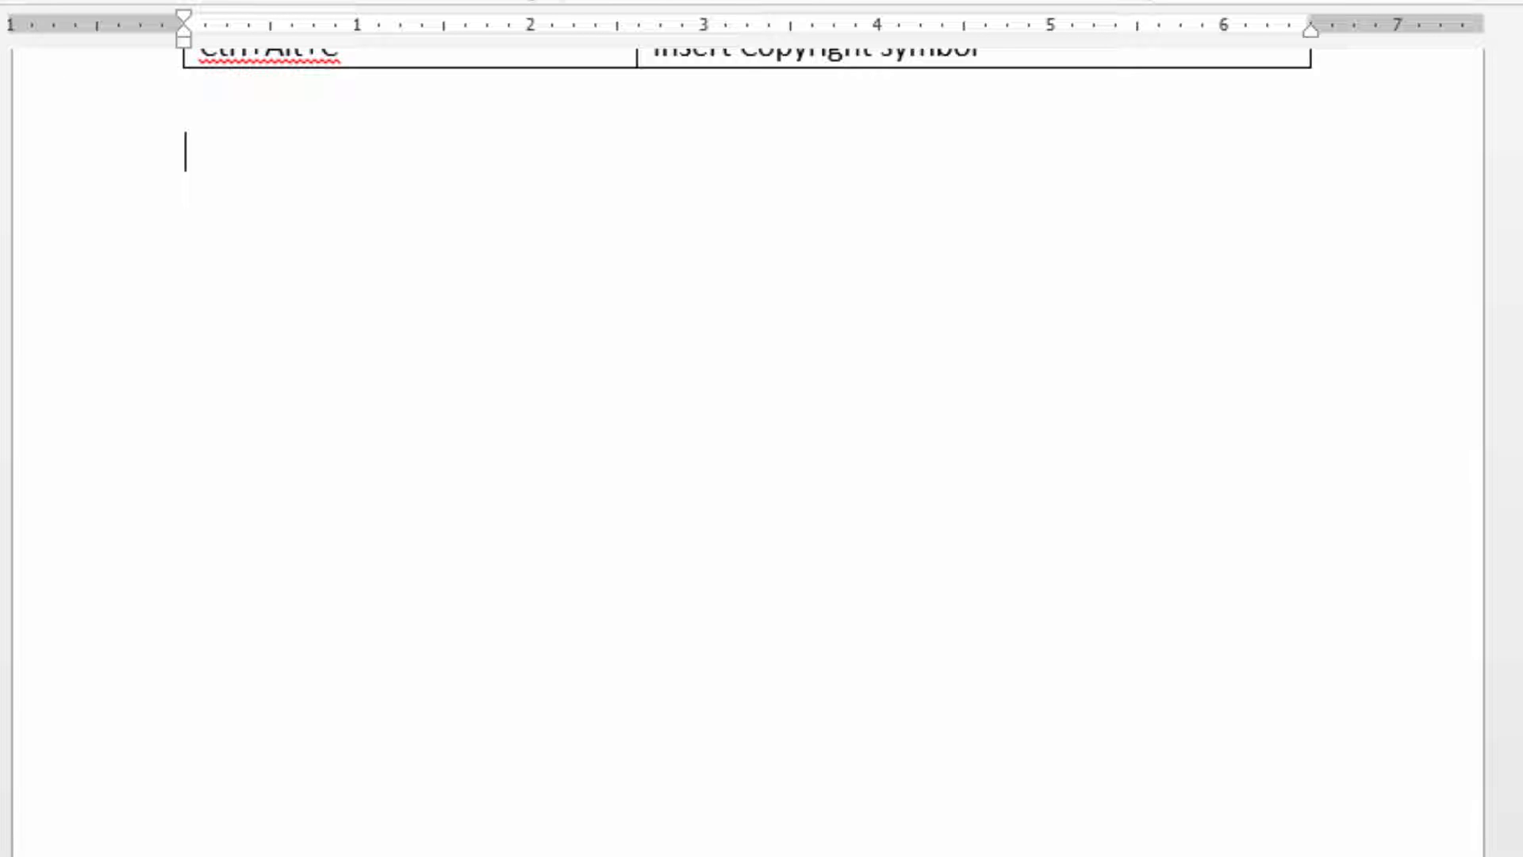
{"action": "left_click", "coordinate": [0, 0]}
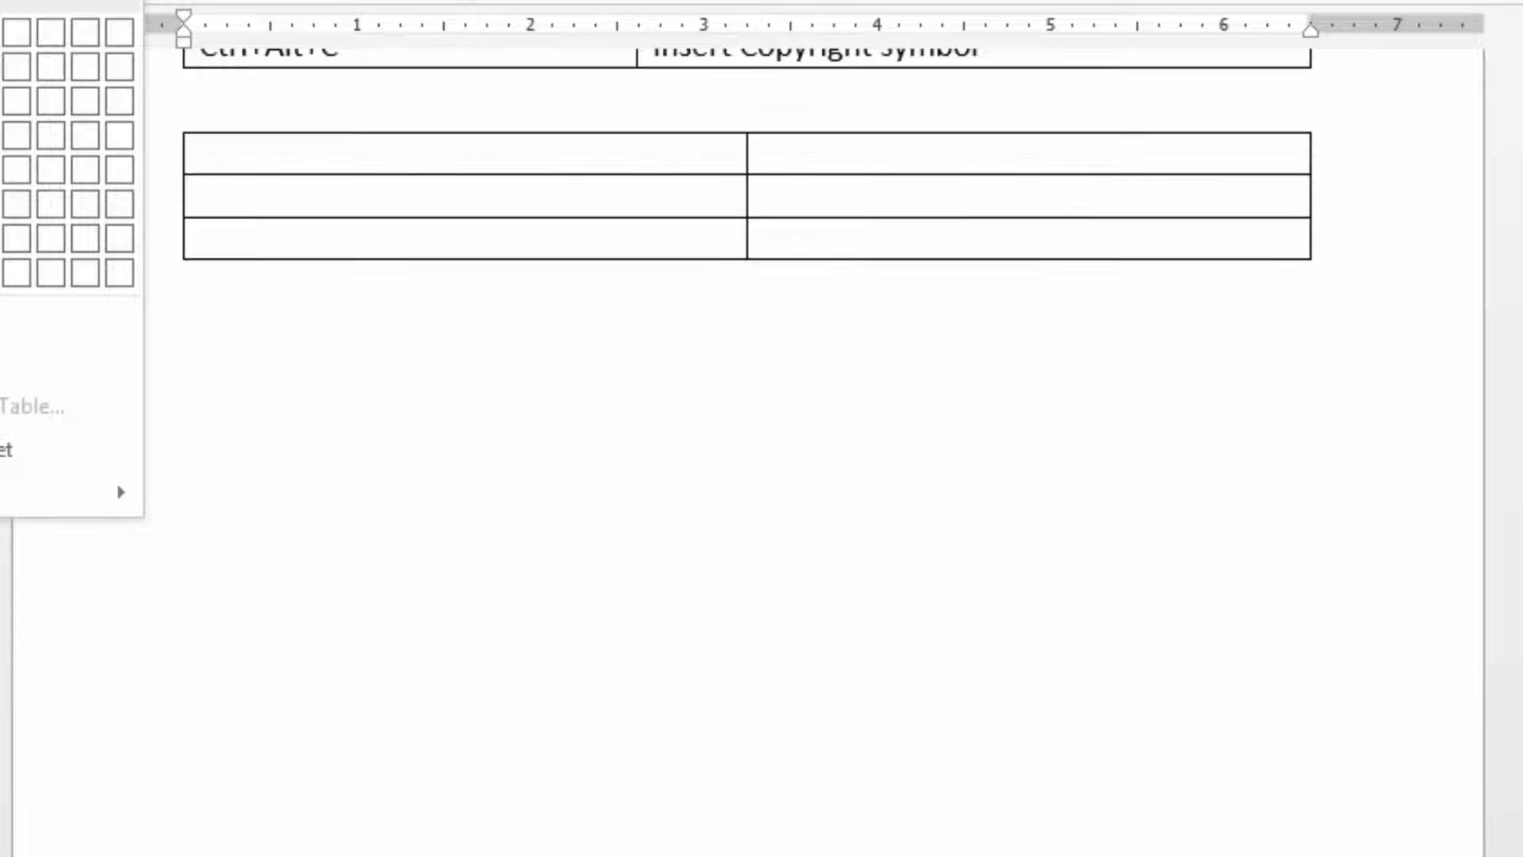
{"action": "left_click", "coordinate": [0, 136]}
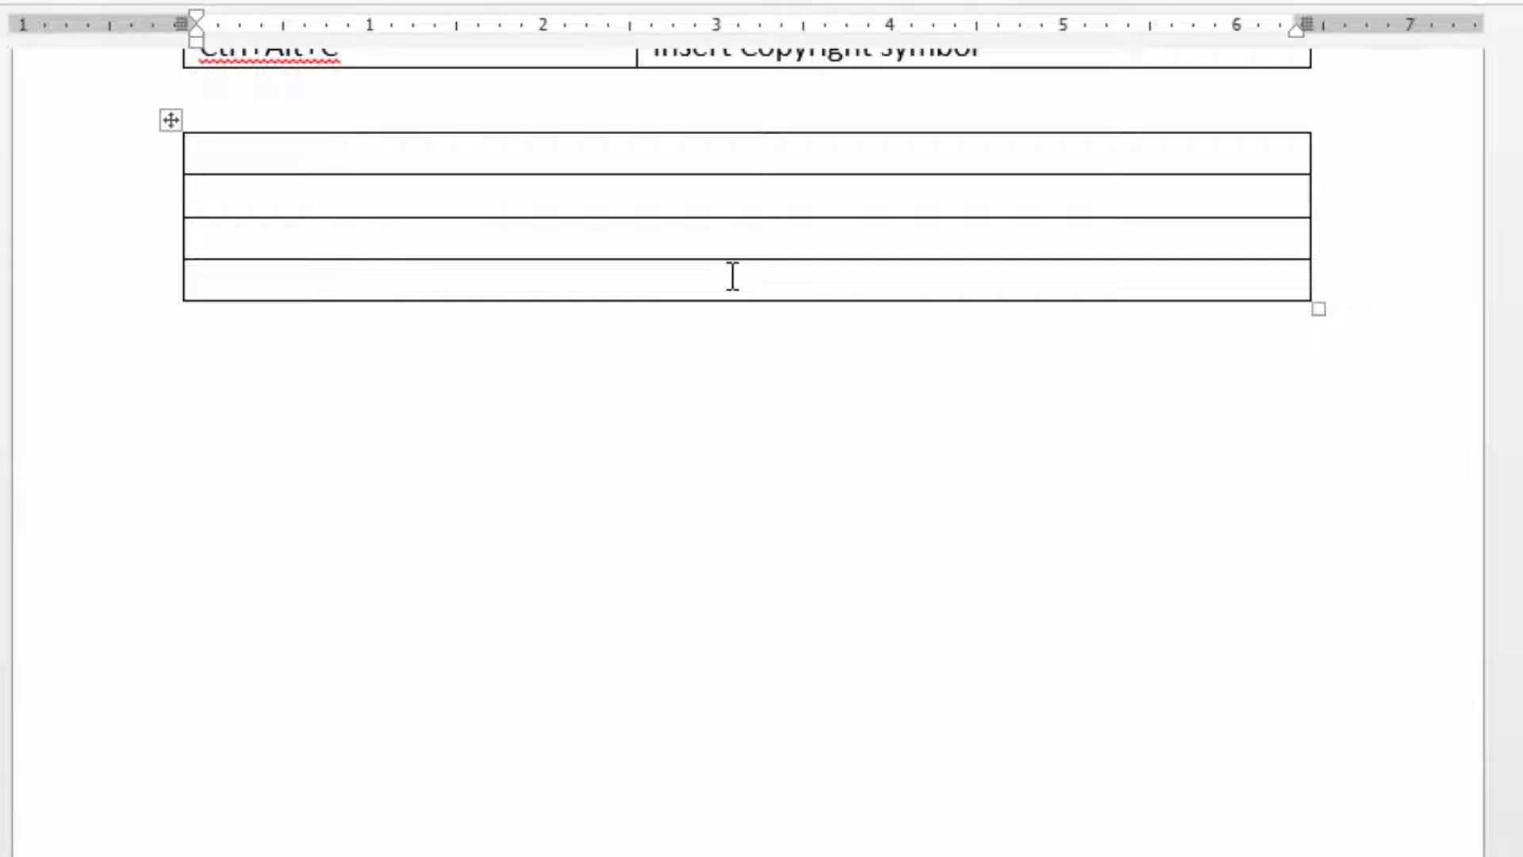
Enter 45, 56 and 88 in the first three rows of the new table, keeping the fourth row empty
{"action": "type", "text": "45"}
{"action": "key", "text": "Down"}
{"action": "type", "text": "56"}
{"action": "key", "text": "Down"}
{"action": "type", "text": "88"}
{"action": "key", "text": "Down"}
{"action": "type", "text": "98"}
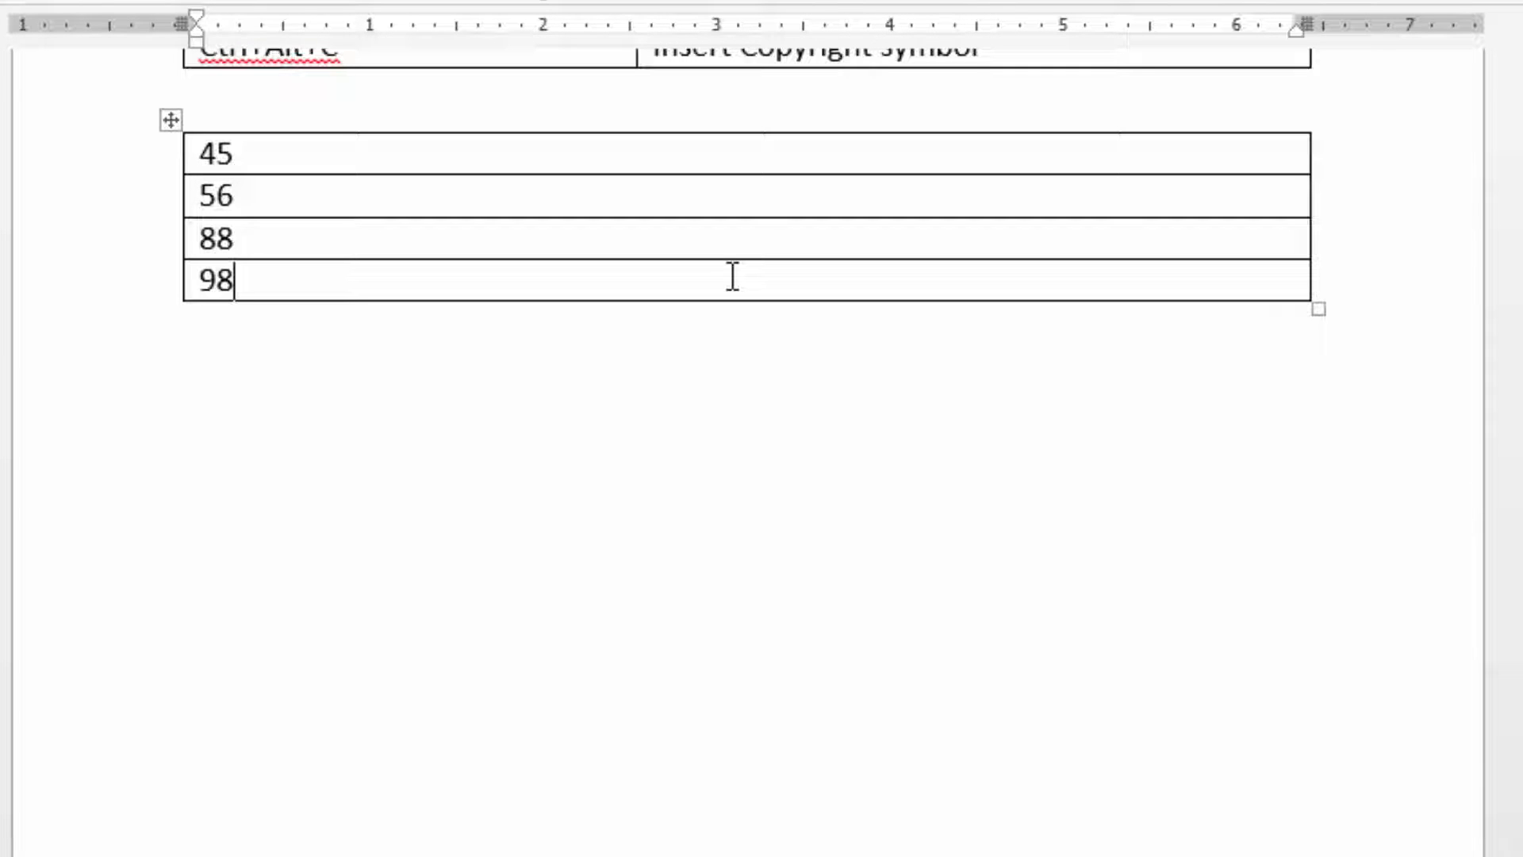
{"action": "key", "text": "BackSpace"}
{"action": "key", "text": "BackSpace"}
Insert an empty field in the new table's last row, enter the formula =SUM(ABOVE) in it and calculate it
{"action": "key", "text": "ctrl+F9"}
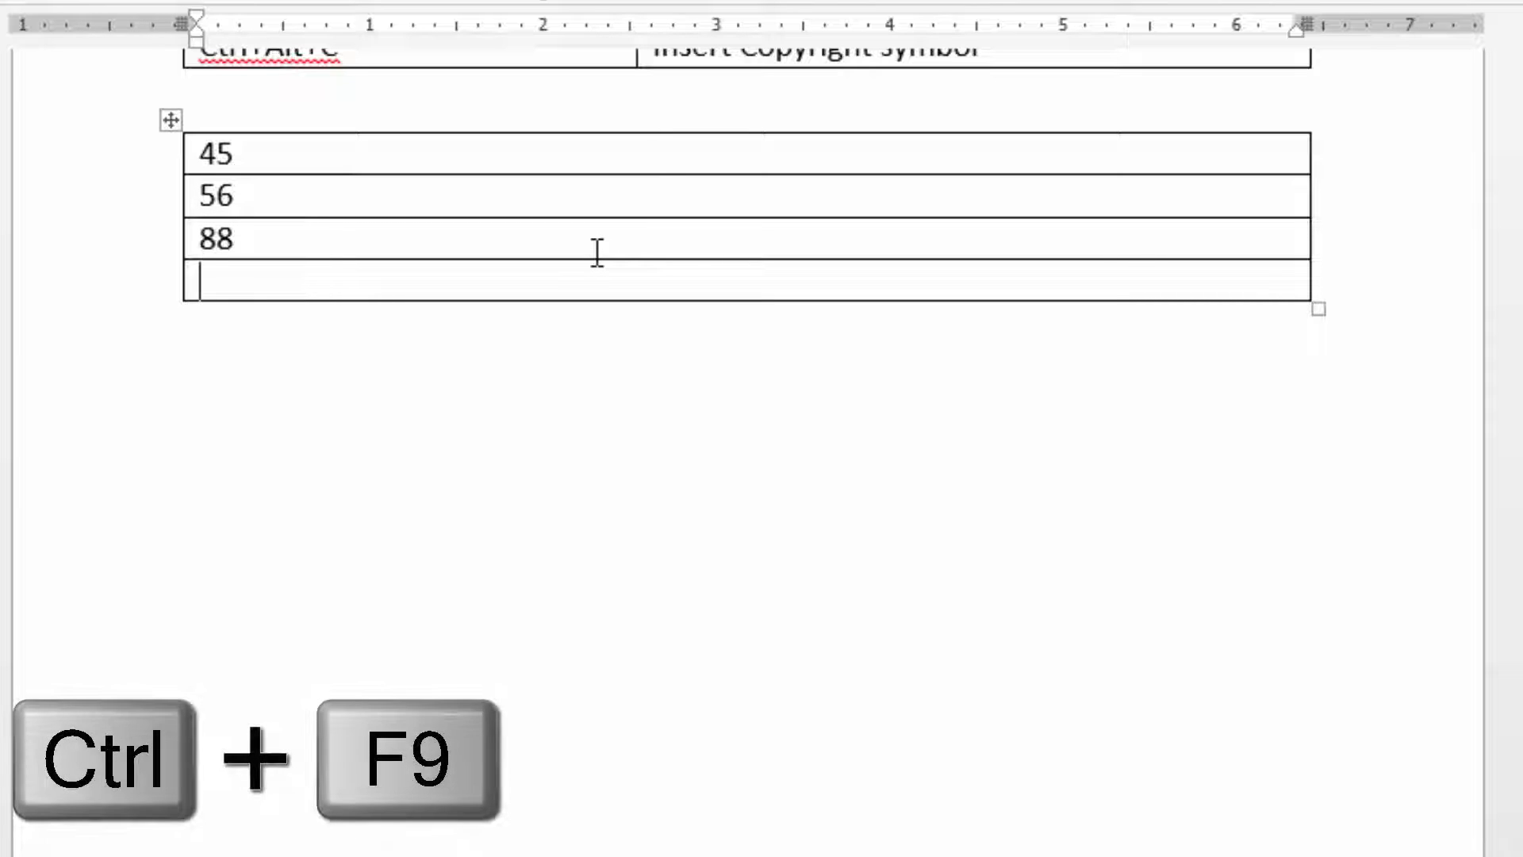
{"action": "key", "text": "ctrl+F9"}
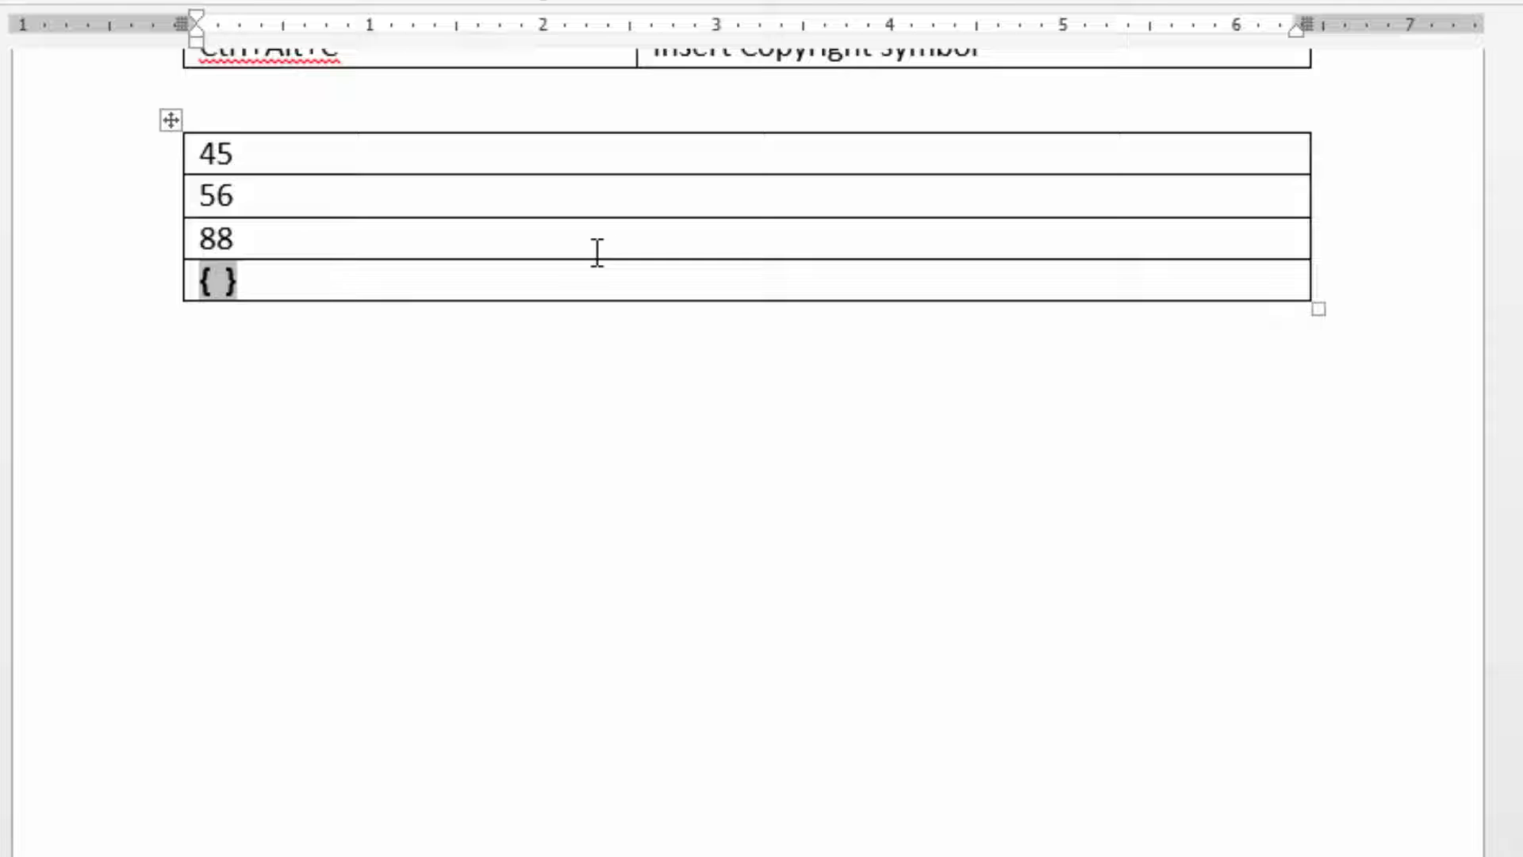
{"action": "type", "text": "=SUM( "}
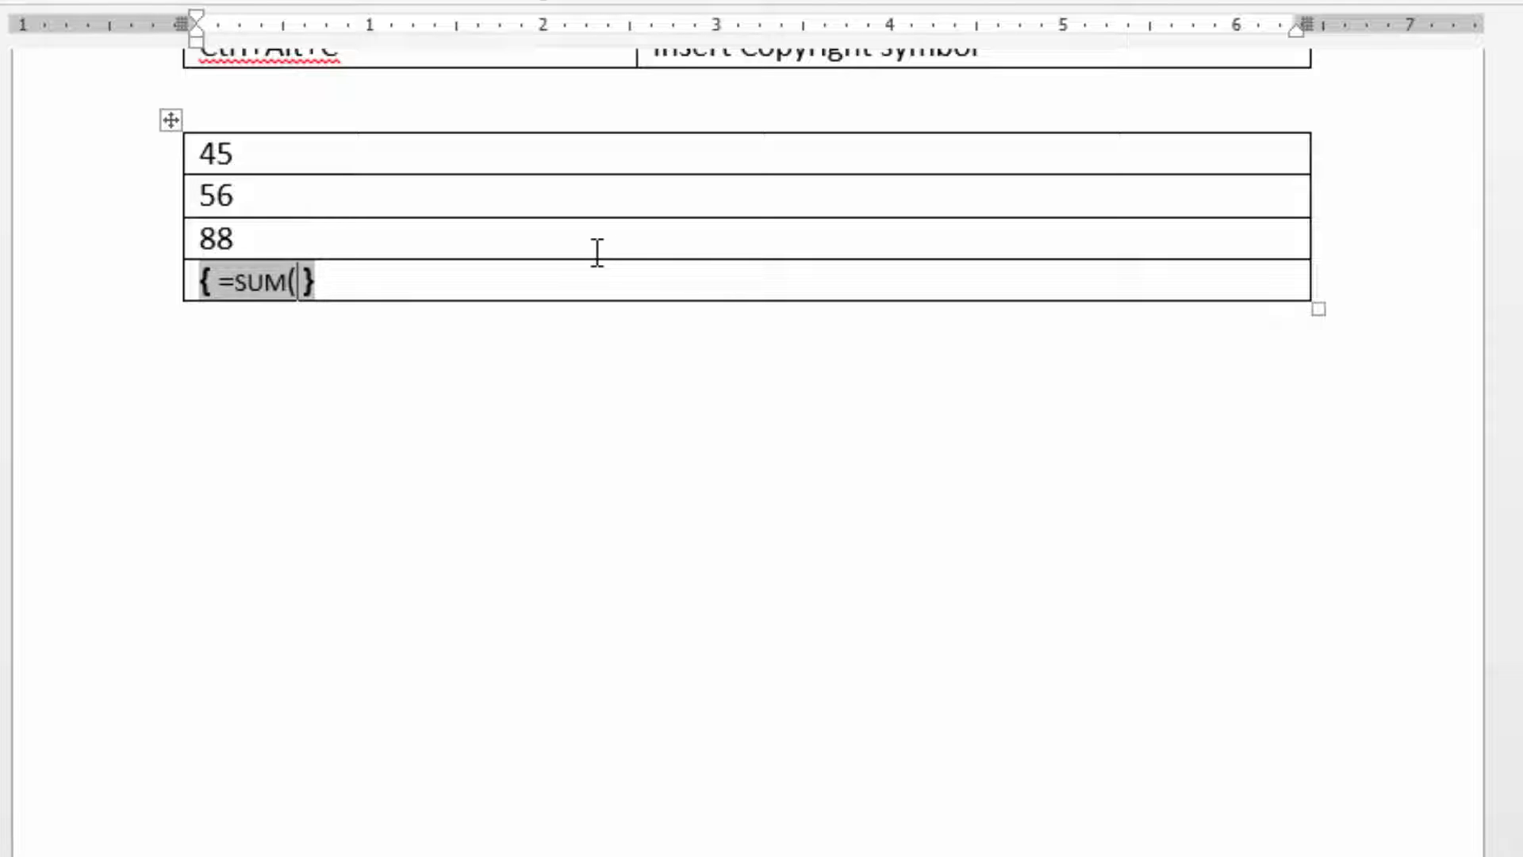
{"action": "type", "text": "ABOVE)"}
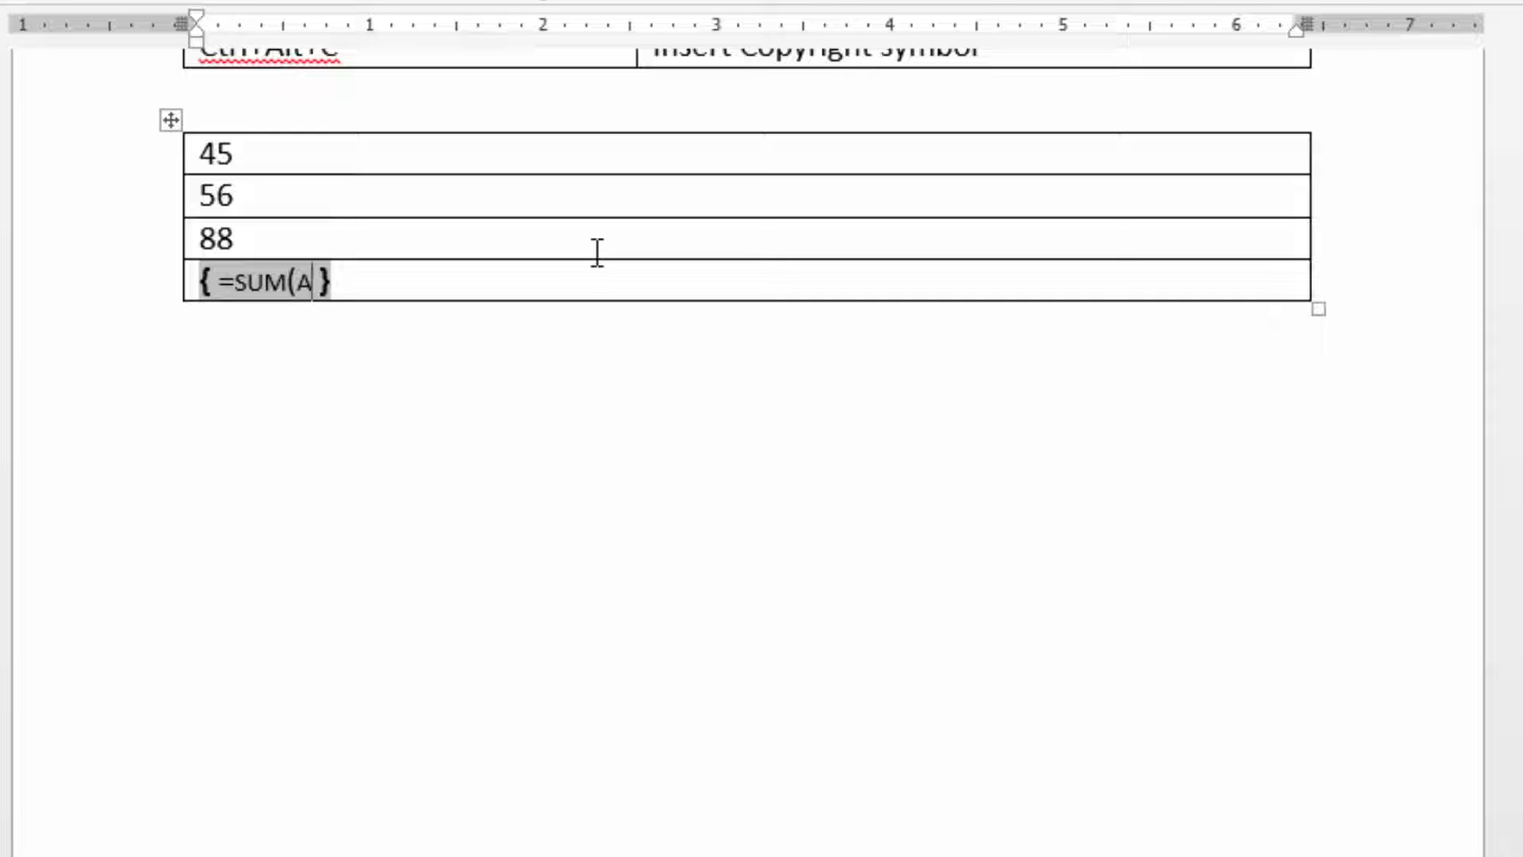
{"action": "key", "text": "F9"}
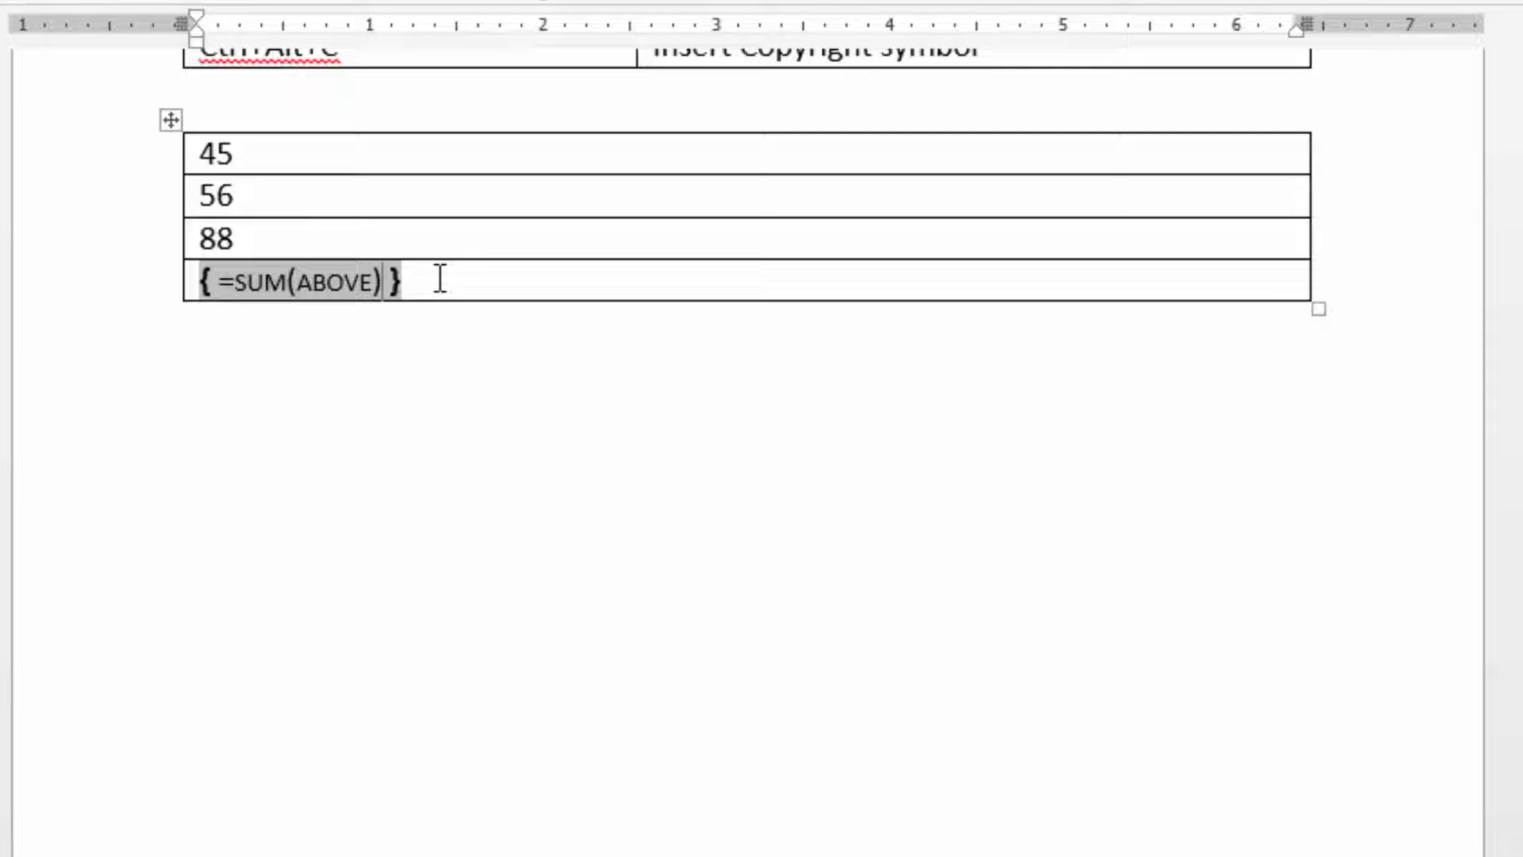
{"action": "left_click", "coordinate": [439, 343]}
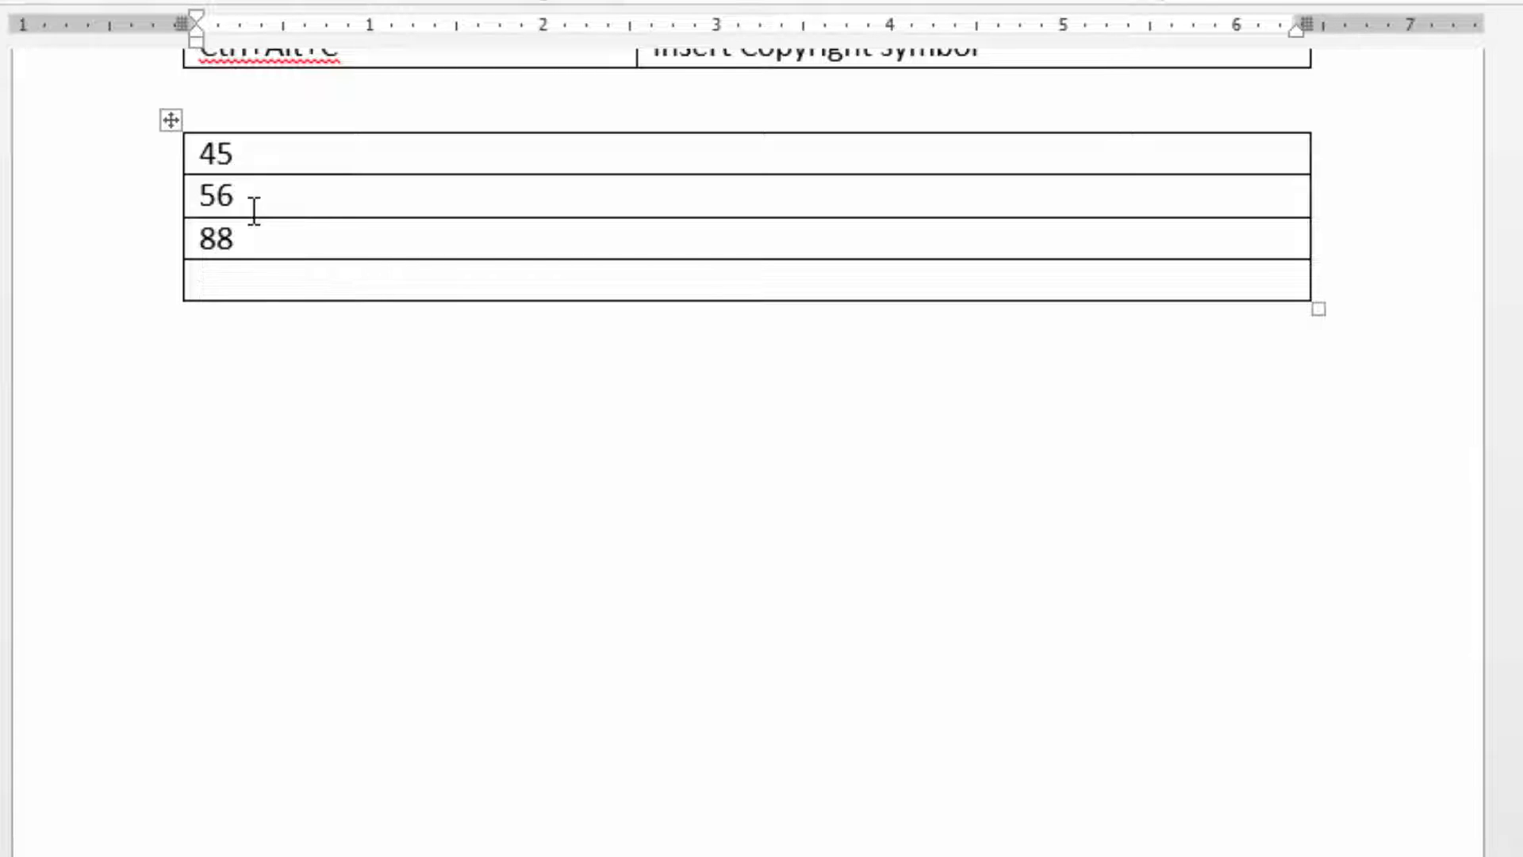
Change the second row's value to 80 and update the fields of the whole new table
{"action": "left_click", "coordinate": [254, 211]}
{"action": "key", "text": "BackSpace"}
{"action": "key", "text": "BackSpace"}
{"action": "type", "text": "80"}
{"action": "left_click", "coordinate": [316, 288]}
{"action": "left_click", "coordinate": [168, 117]}
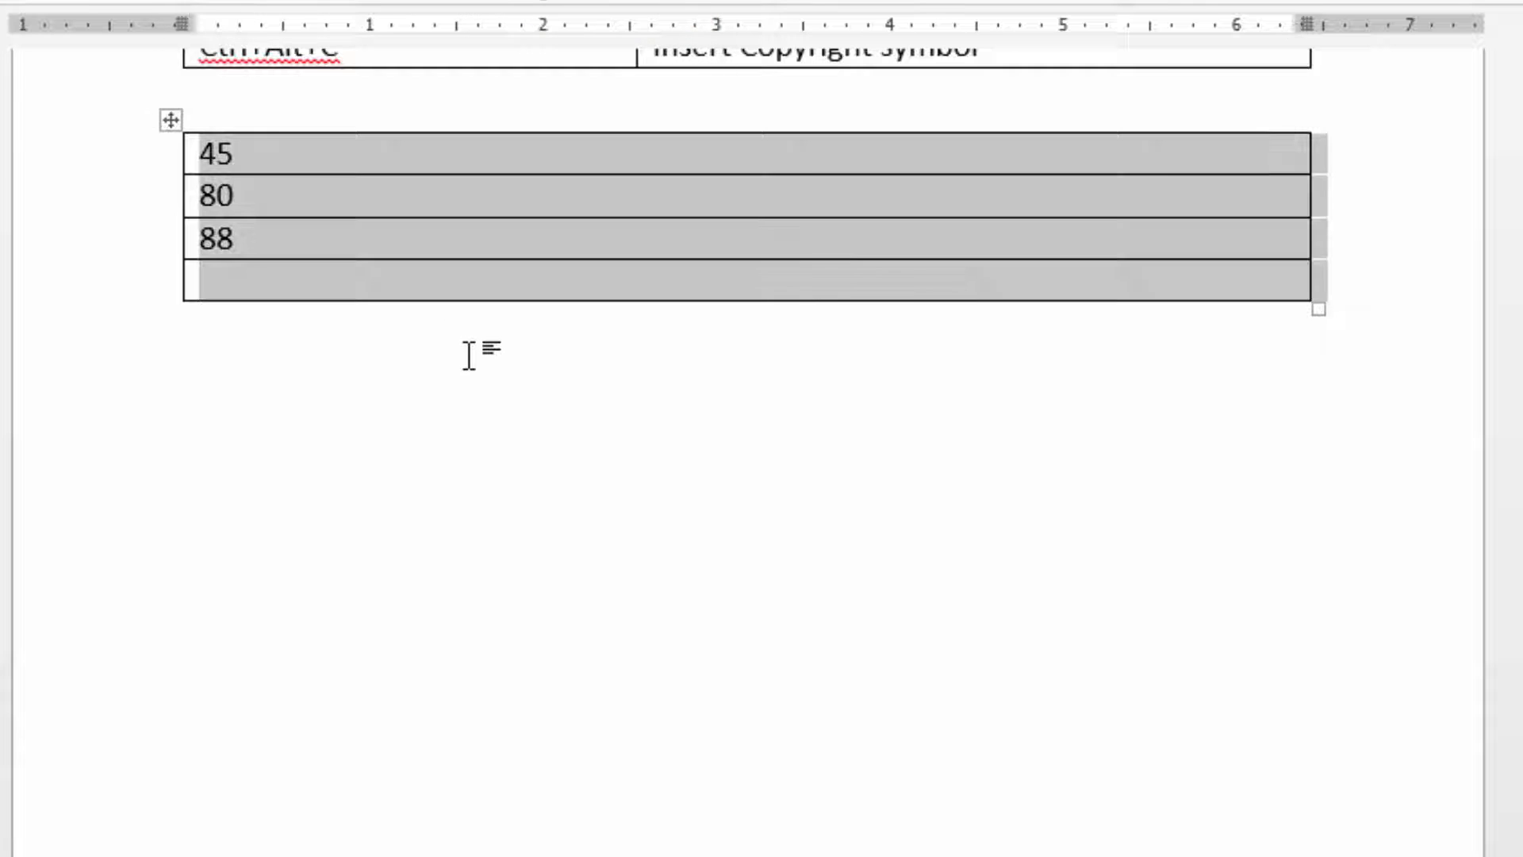
{"action": "key", "text": "F9"}
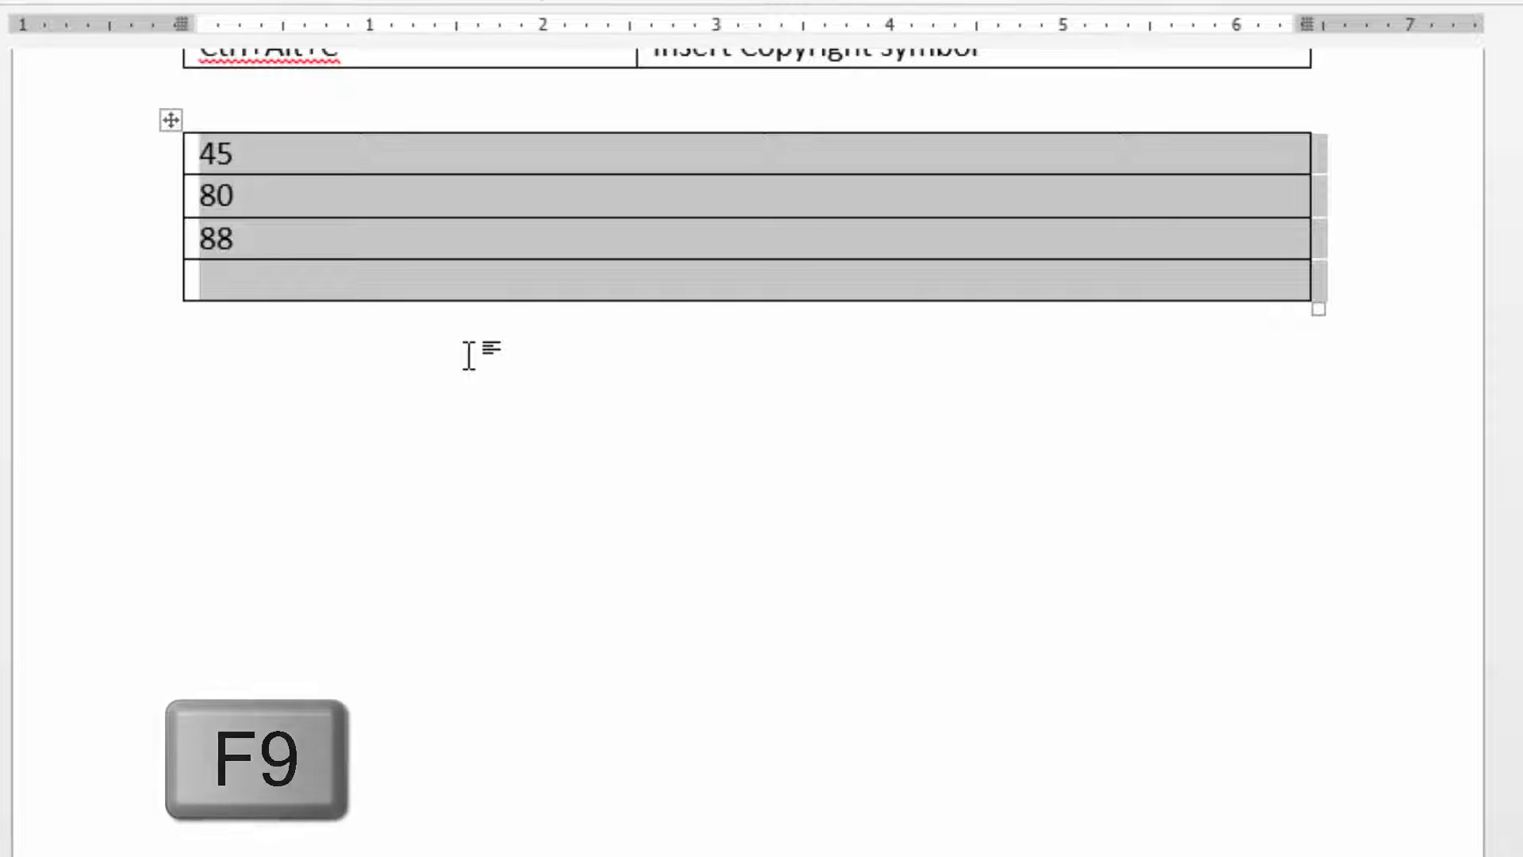
{"action": "left_click", "coordinate": [469, 354]}
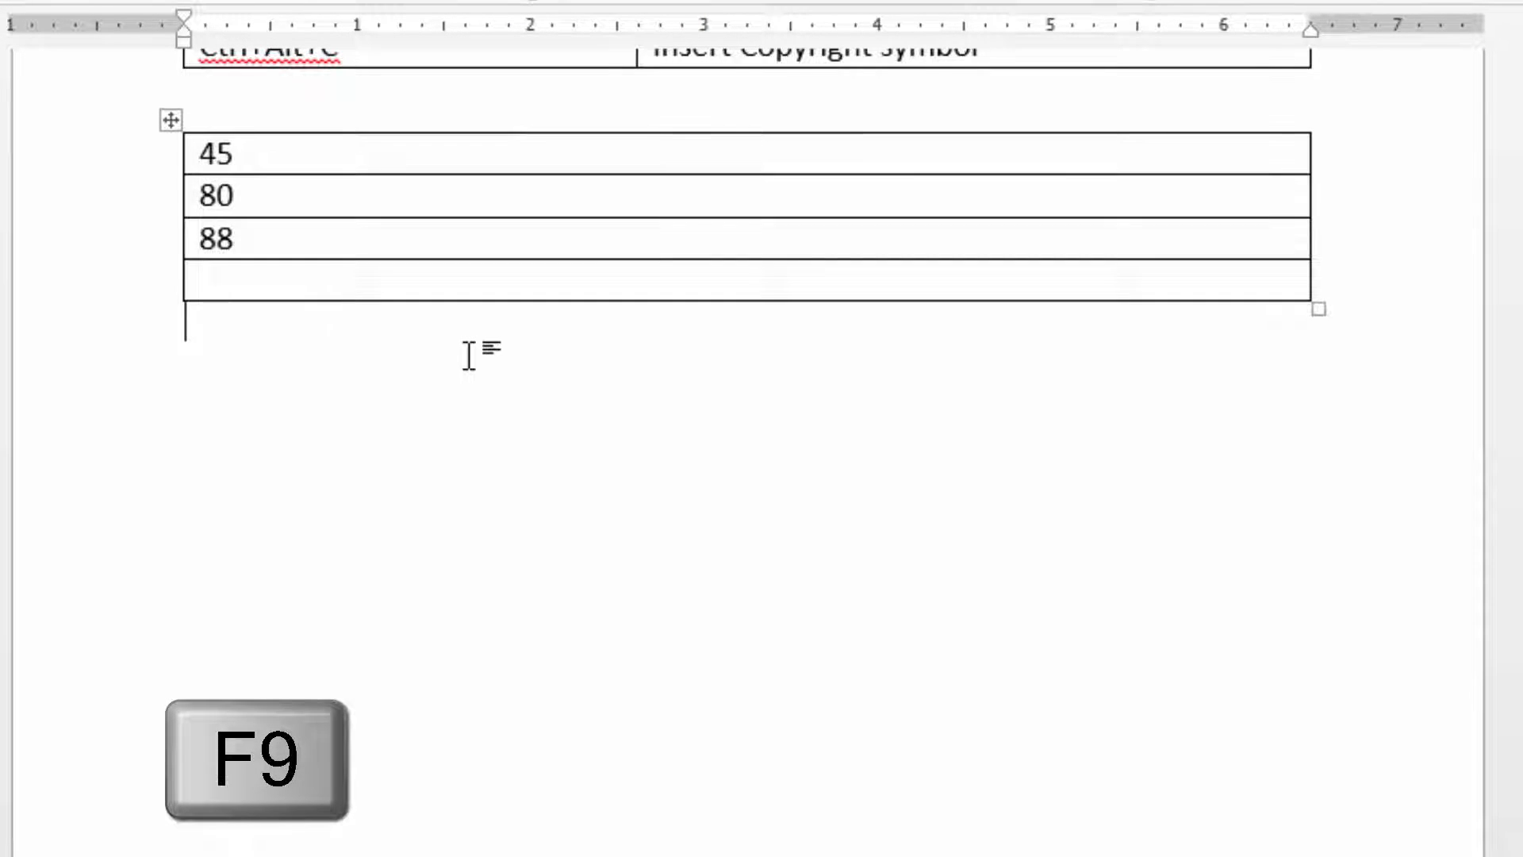
Return to the "Ctrl+F9" and "F10" rows of the shortcut table and display the ribbon's key tips
{"action": "scroll", "coordinate": [470, 355], "scroll_direction": "up", "scroll_amount": 15}
{"action": "scroll", "coordinate": [472, 356], "scroll_direction": "up", "scroll_amount": 4}
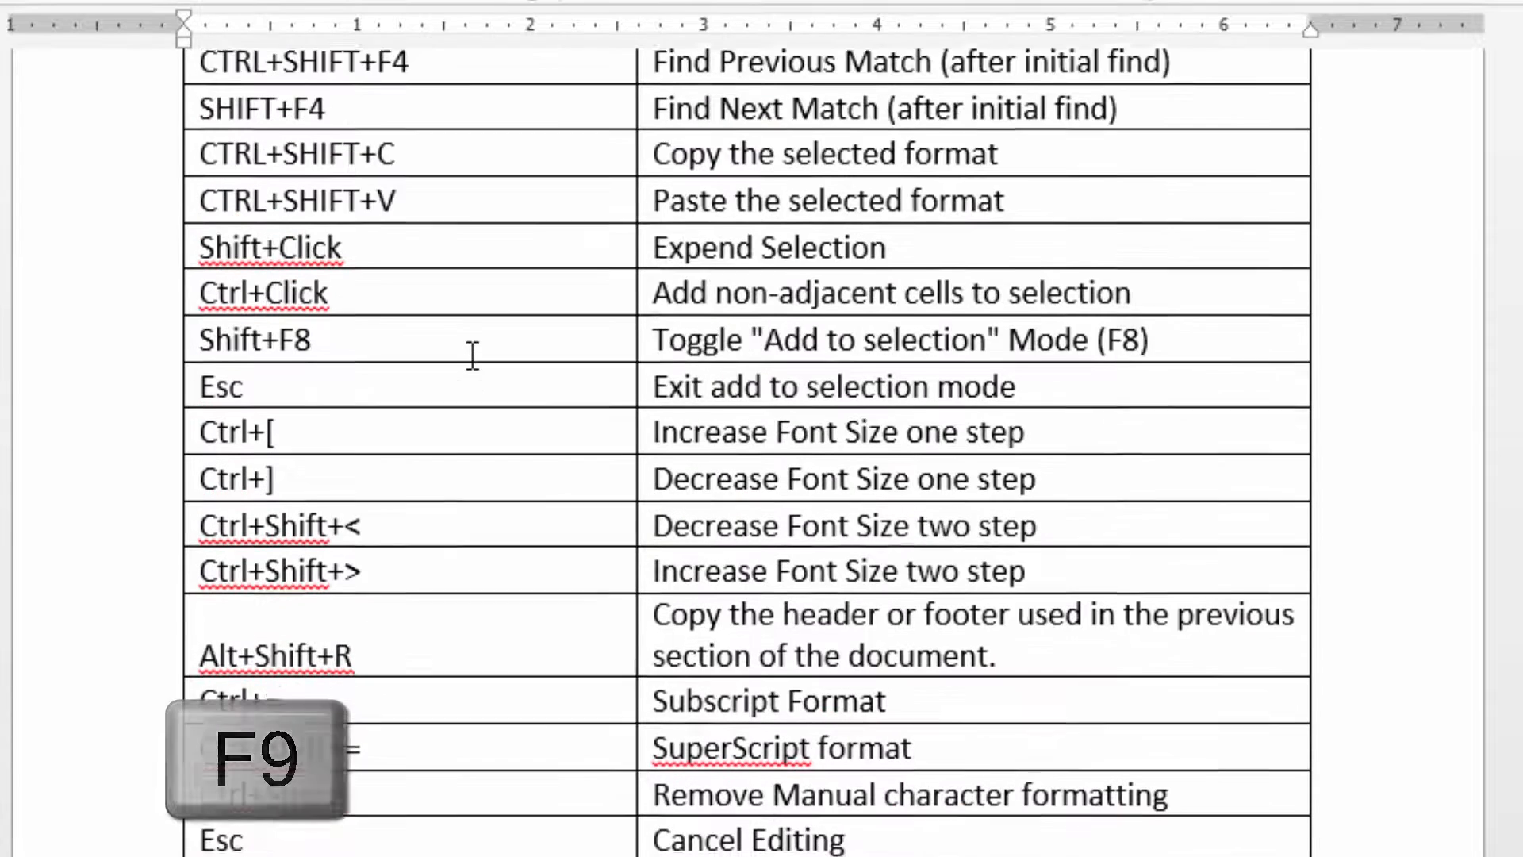
{"action": "scroll", "coordinate": [469, 354], "scroll_direction": "up", "scroll_amount": 4}
{"action": "scroll", "coordinate": [469, 355], "scroll_direction": "up", "scroll_amount": 5}
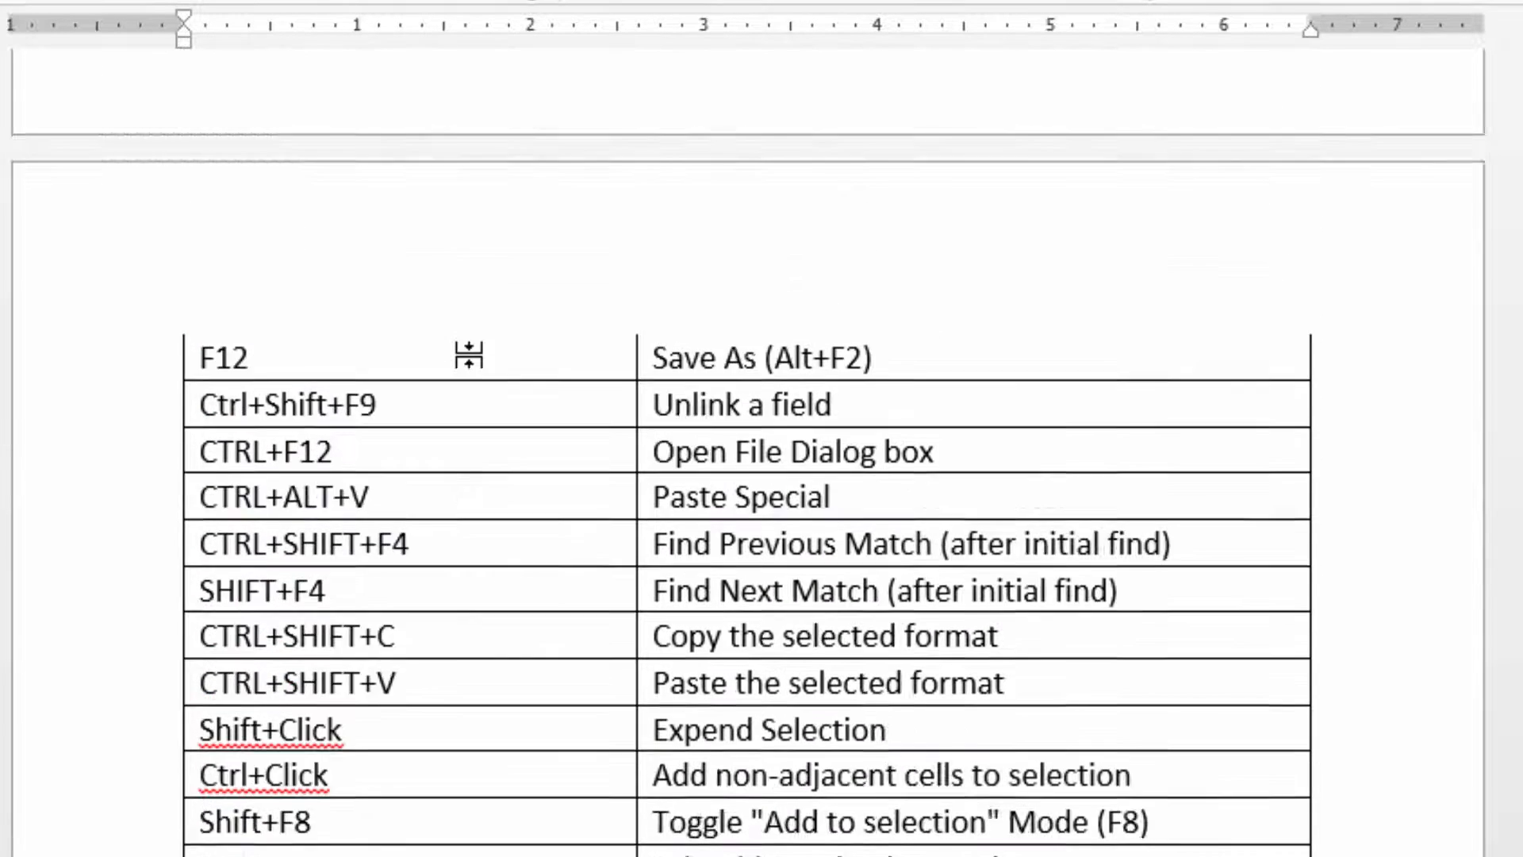
{"action": "scroll", "coordinate": [469, 355], "scroll_direction": "up", "scroll_amount": 1}
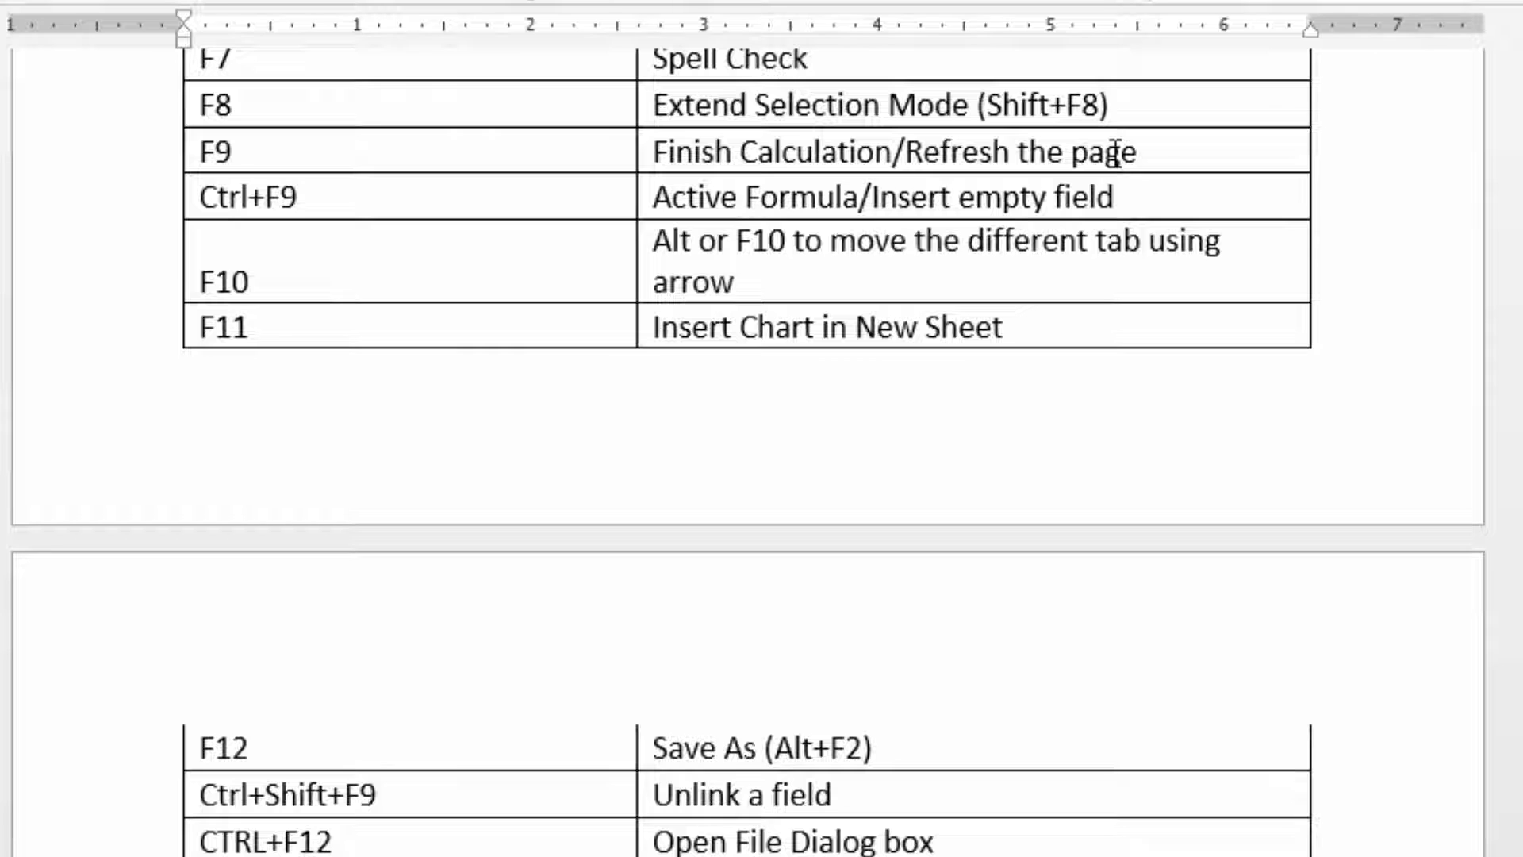
{"action": "left_click", "coordinate": [414, 208]}
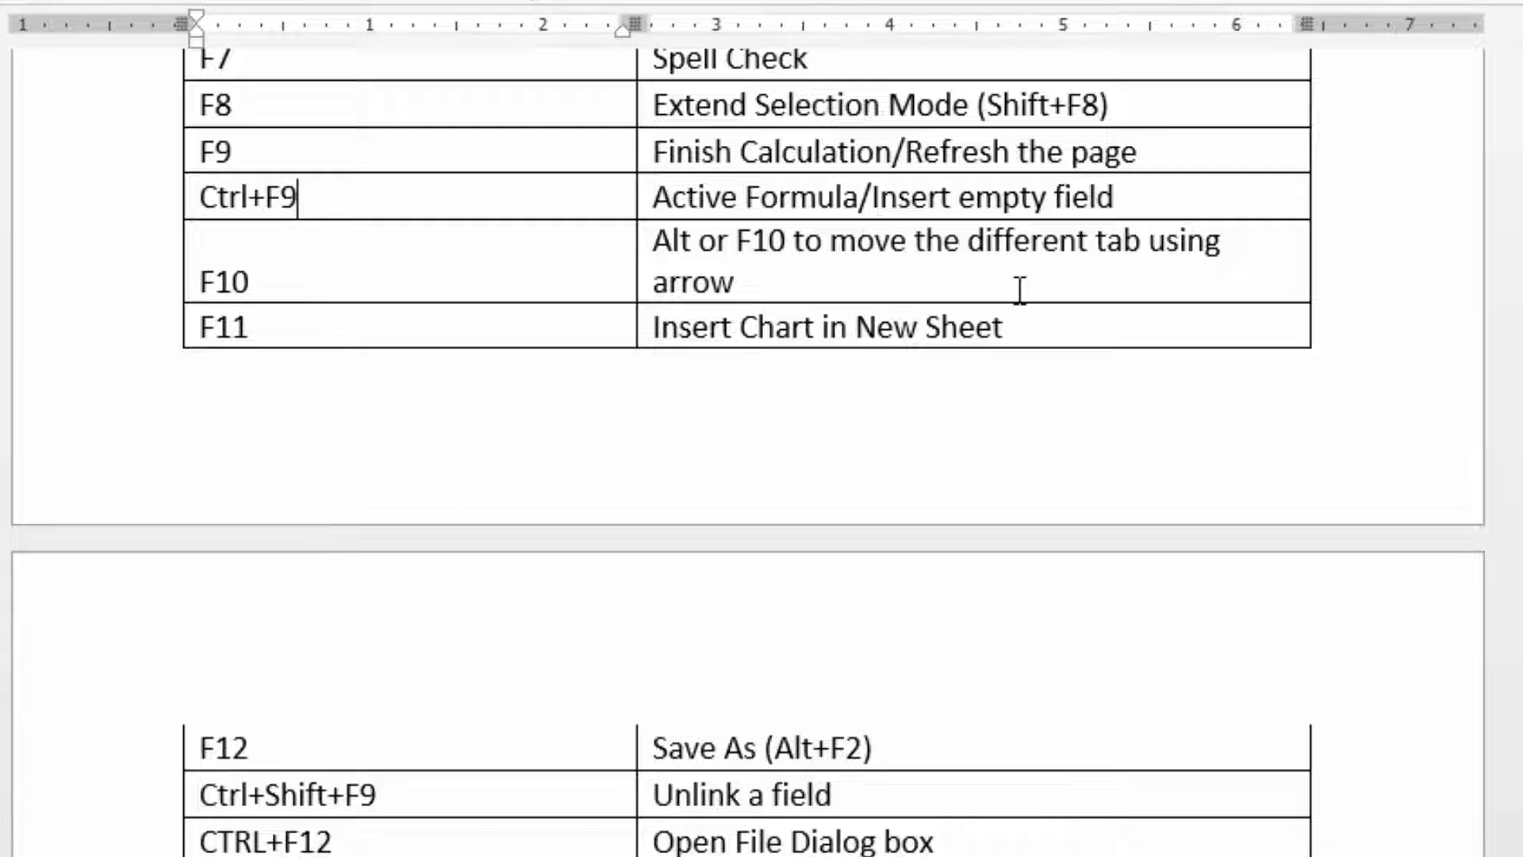
{"action": "key", "text": "alt"}
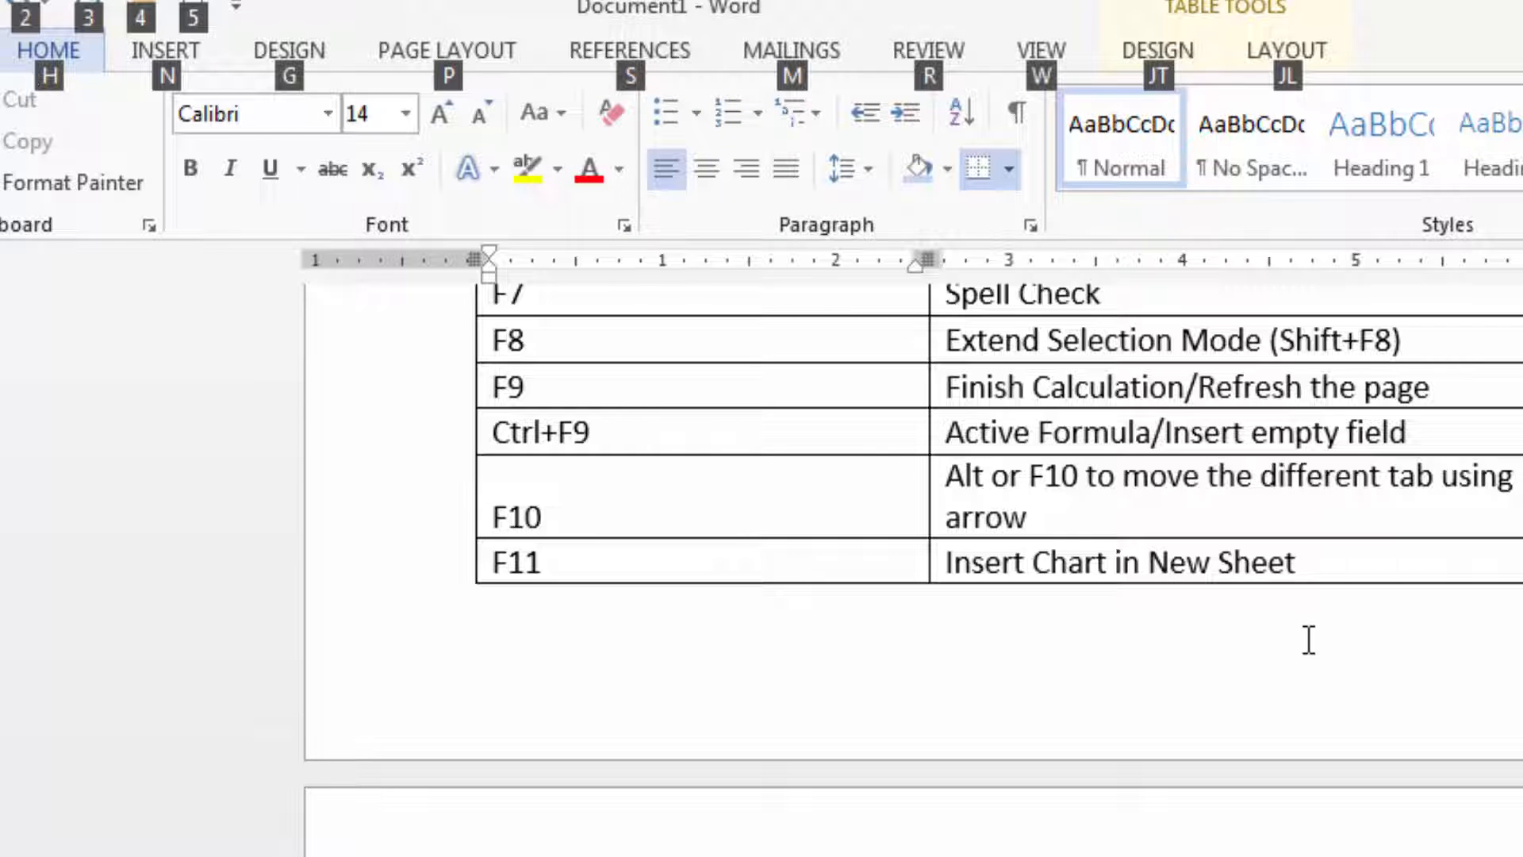
{"action": "left_click", "coordinate": [815, 526]}
{"action": "key", "text": "F10"}
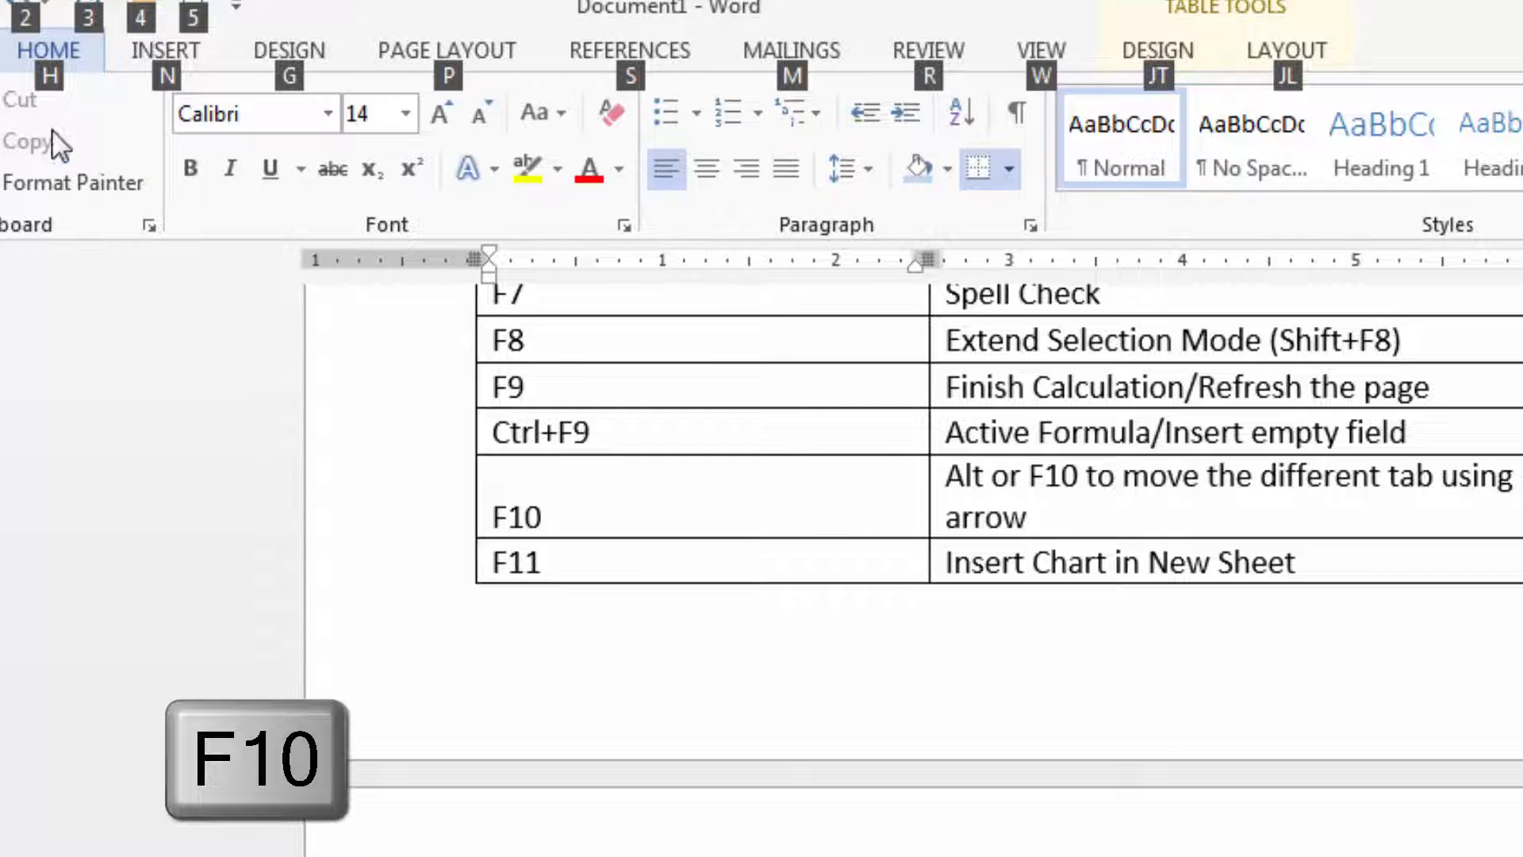
Step through the ribbon tabs from Home to Mailings using key tip navigation, and leave that mode
{"action": "key", "text": "Right"}
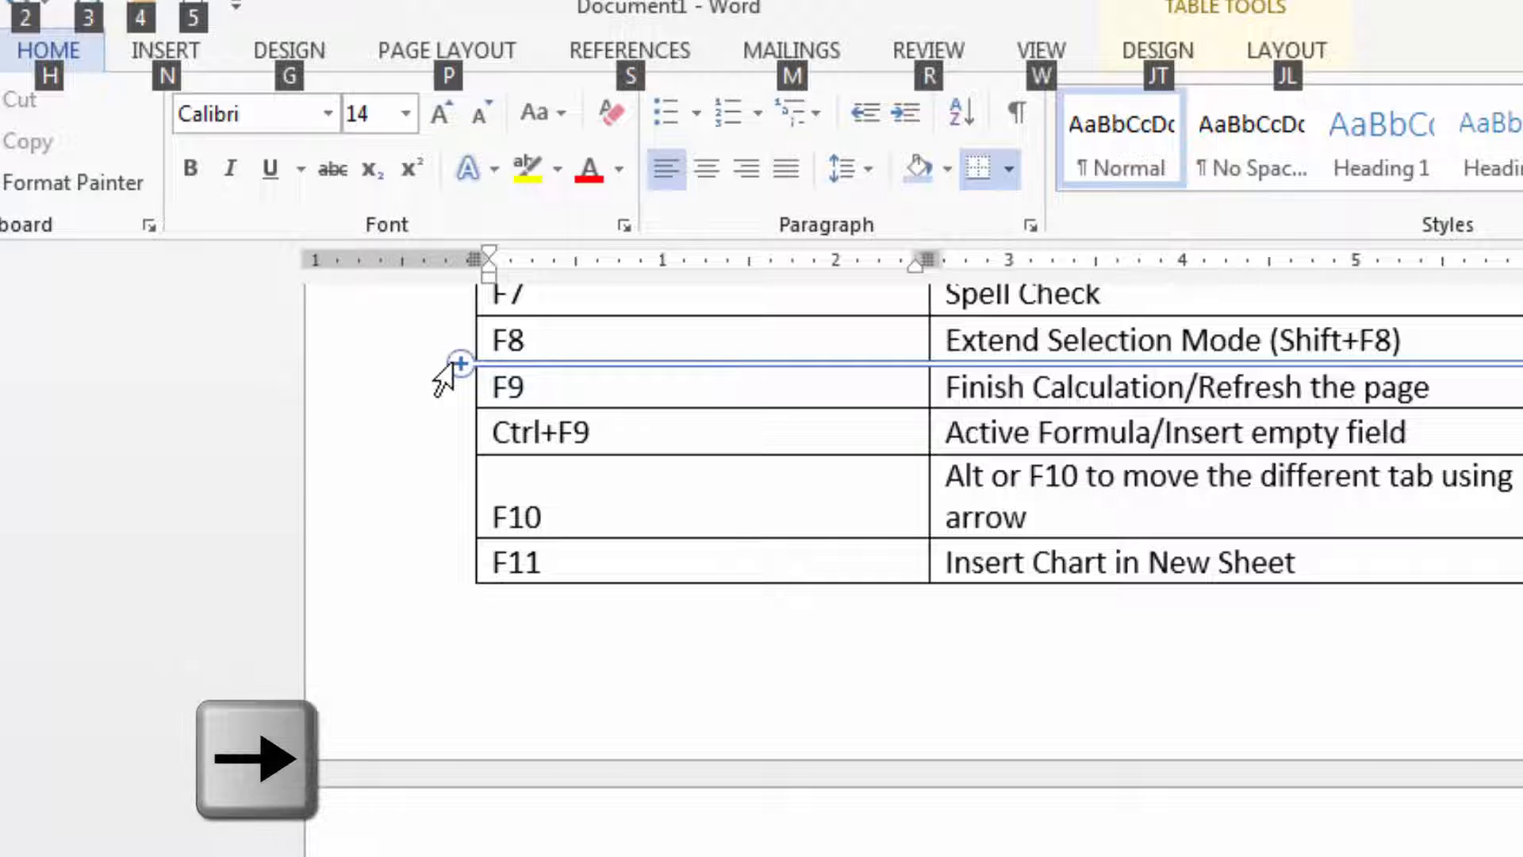
{"action": "key", "text": "Right"}
{"action": "key", "text": "Right"}
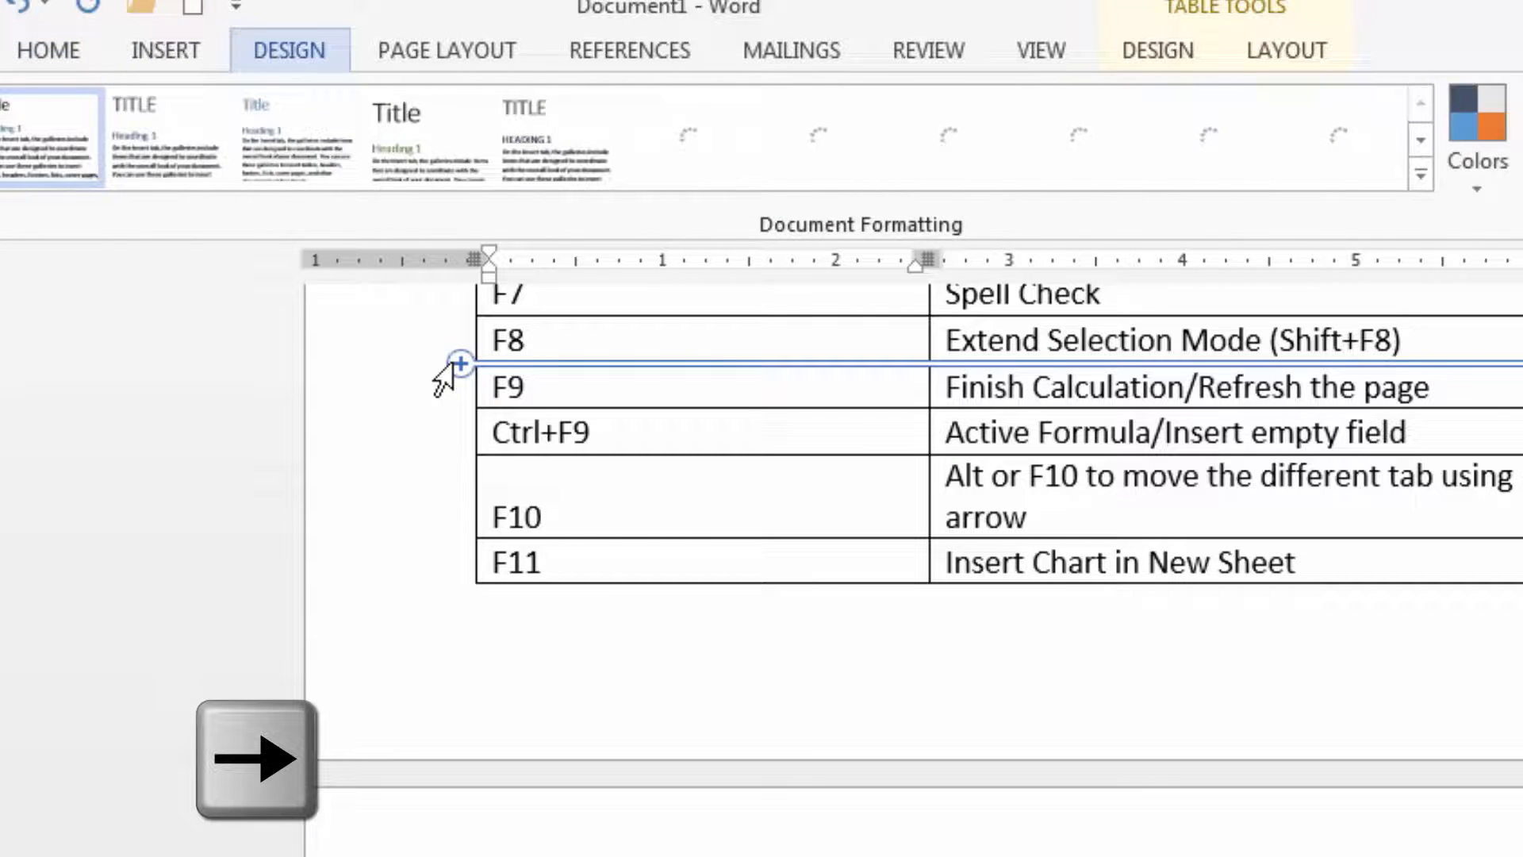
{"action": "key", "text": "Right"}
{"action": "key", "text": "Right"}
{"action": "key", "text": "Right"}
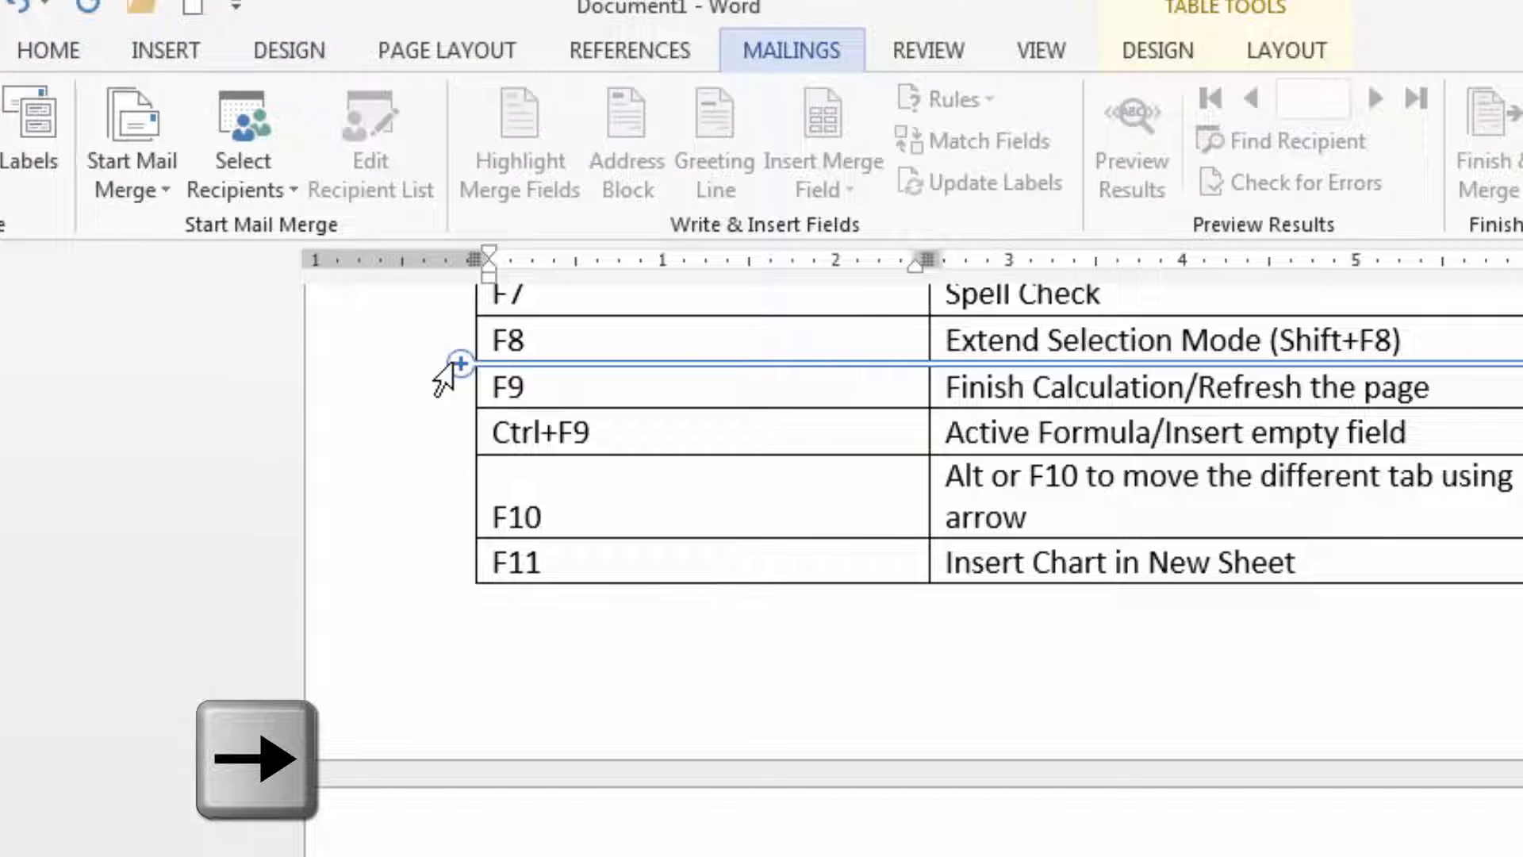
{"action": "key", "text": "Escape"}
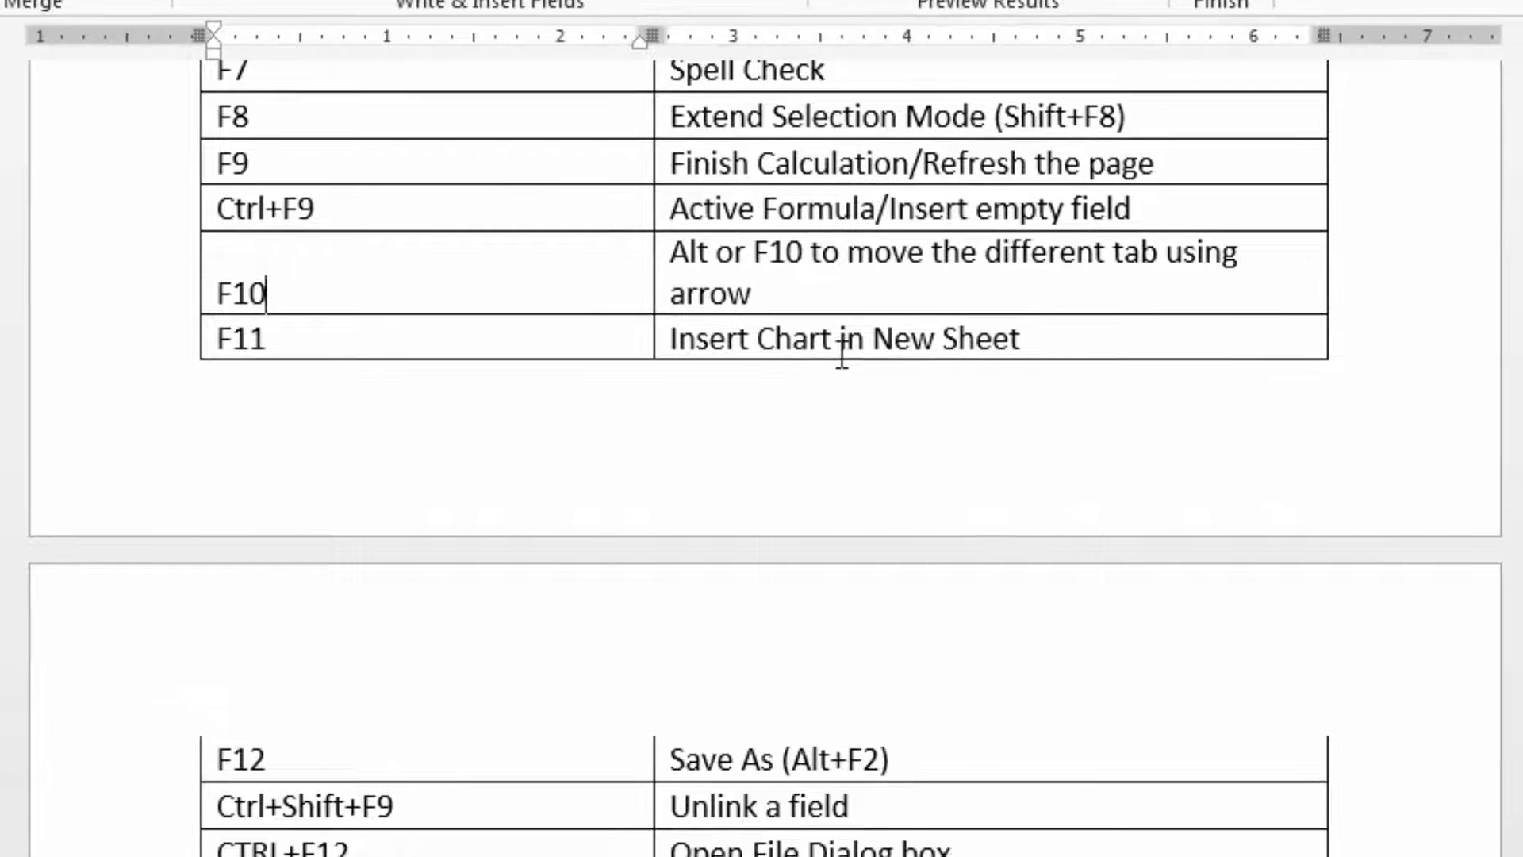
Highlight the "F11" table row briefly, and open the Save As dialog and cancel it without saving
{"action": "left_click_drag", "start_coordinate": [1019, 341], "coordinate": [306, 333]}
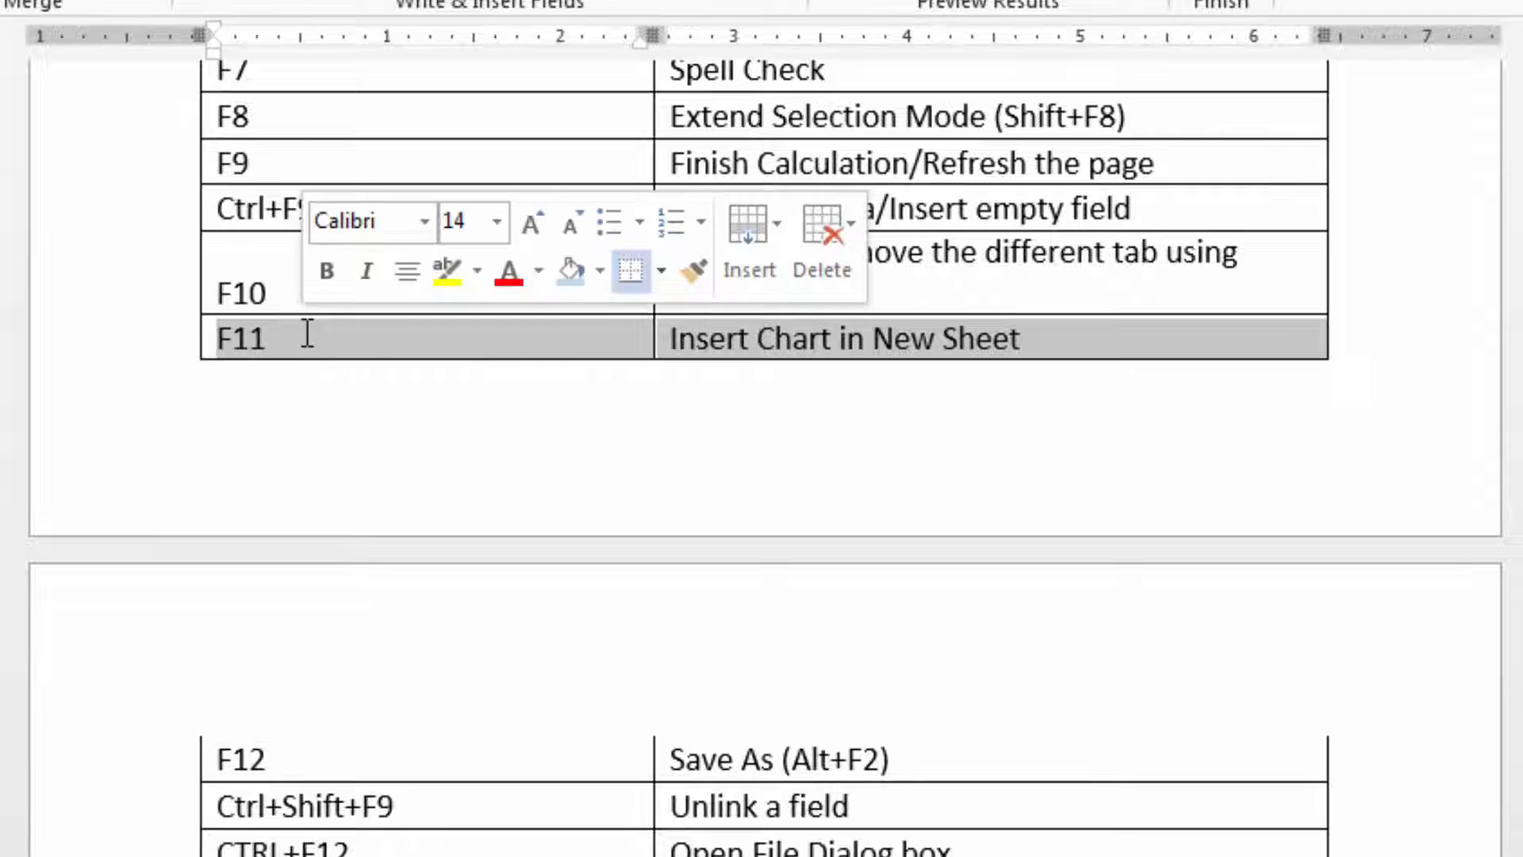
{"action": "left_click", "coordinate": [350, 335]}
{"action": "scroll", "coordinate": [418, 425], "scroll_direction": "down", "scroll_amount": 5}
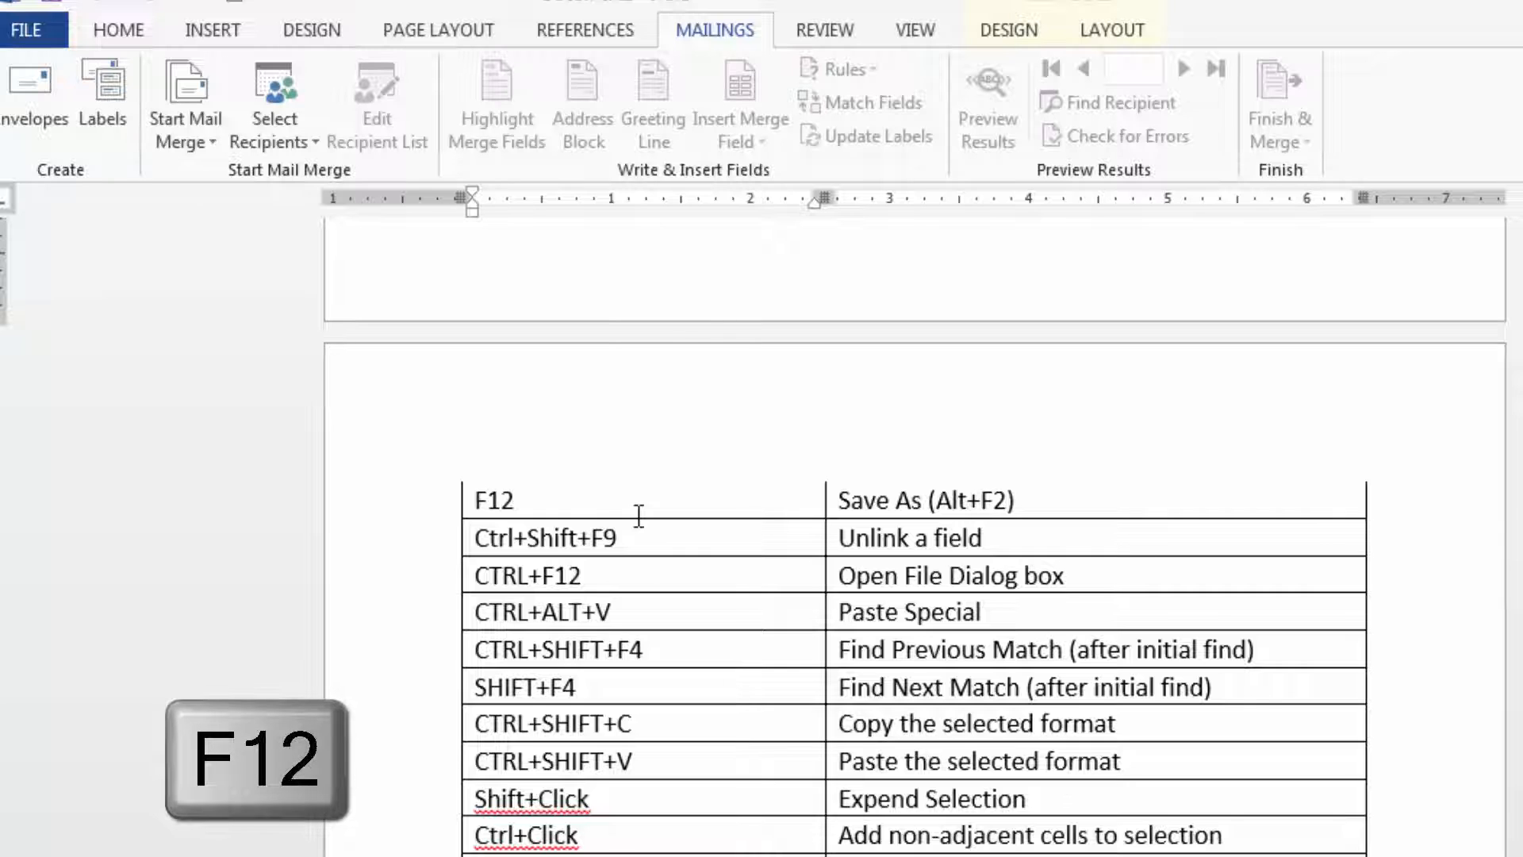
{"action": "key", "text": "F12"}
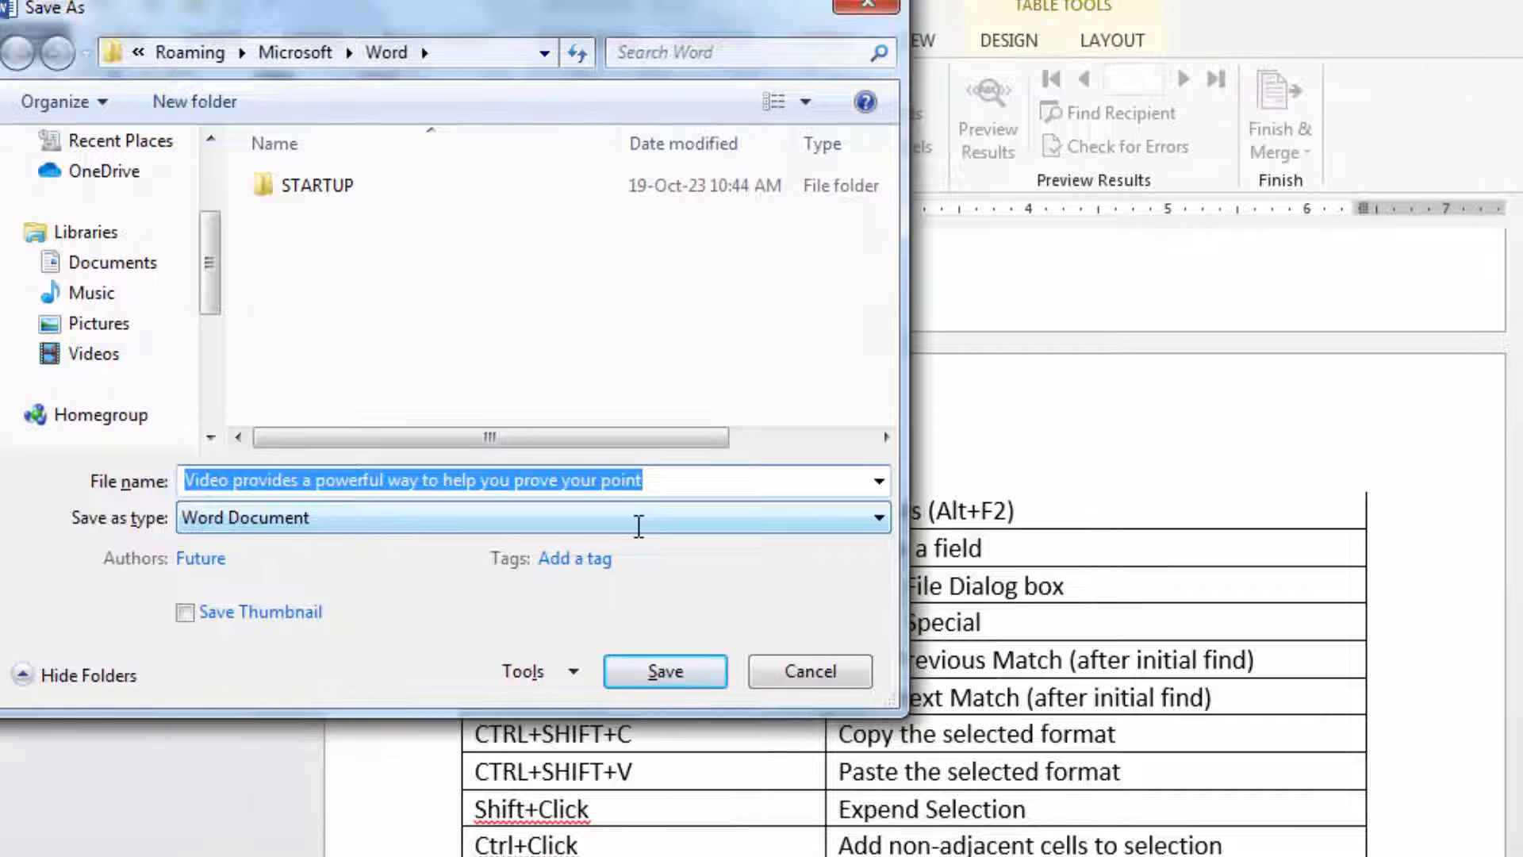
{"action": "key", "text": "Escape"}
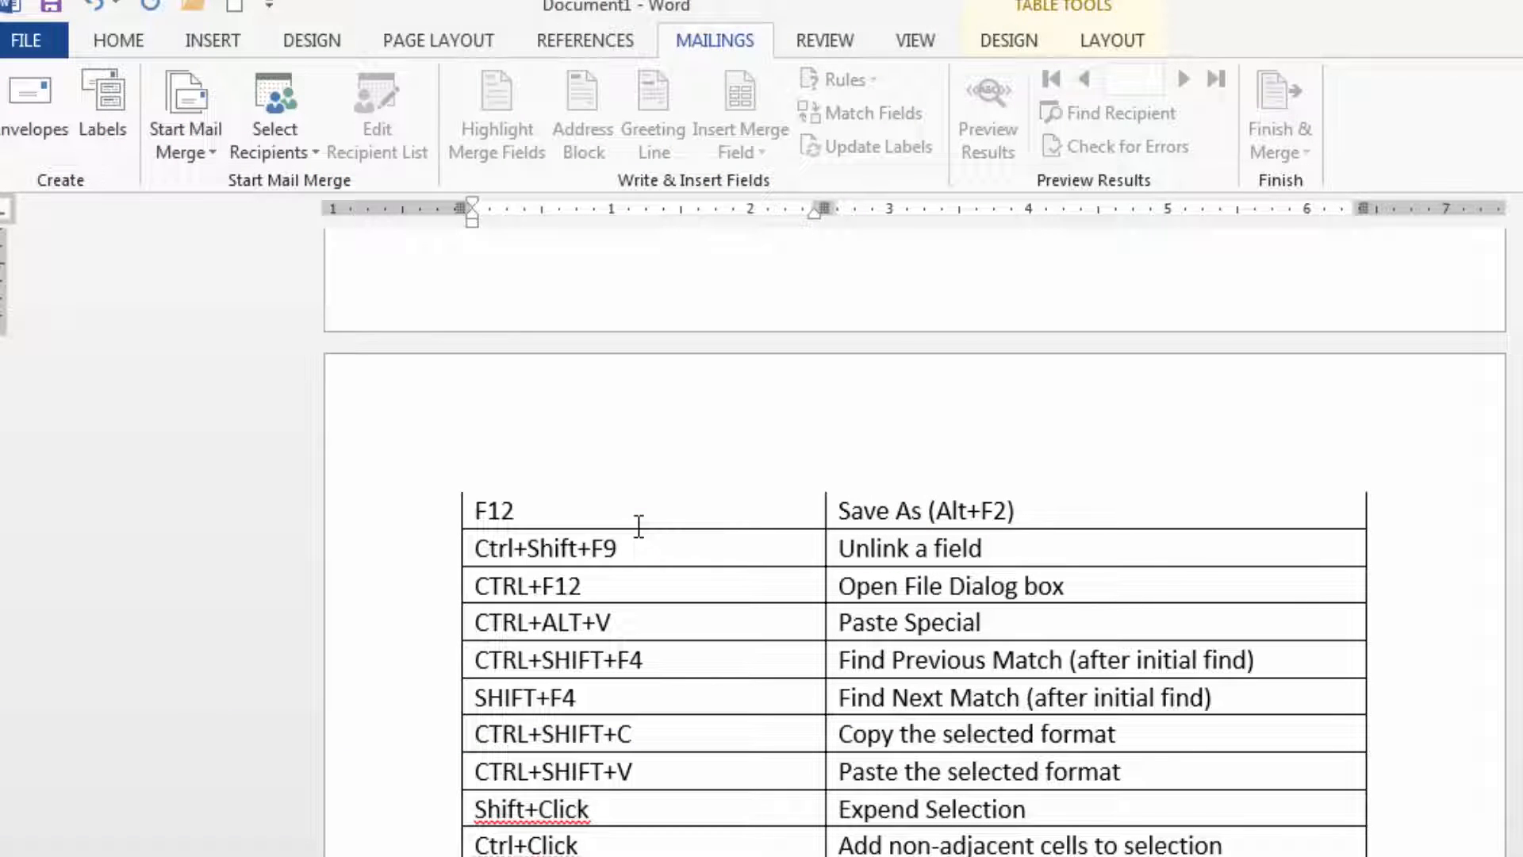
Bring up the dialog for opening a file, cancel it, and continue to the font size shortcut rows
{"action": "key", "text": "ctrl+F12"}
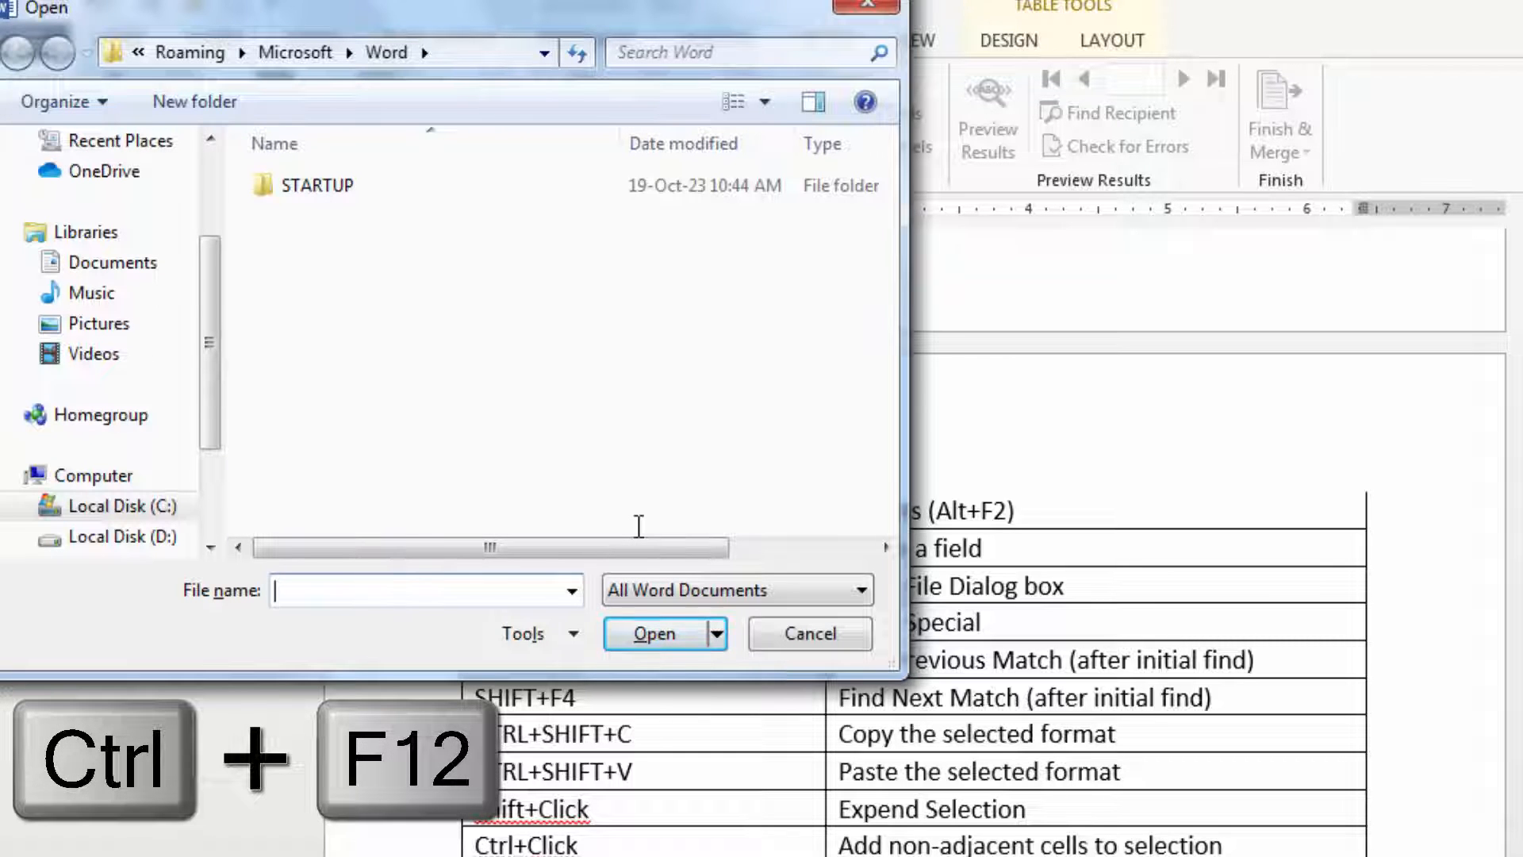
{"action": "key", "text": "Escape"}
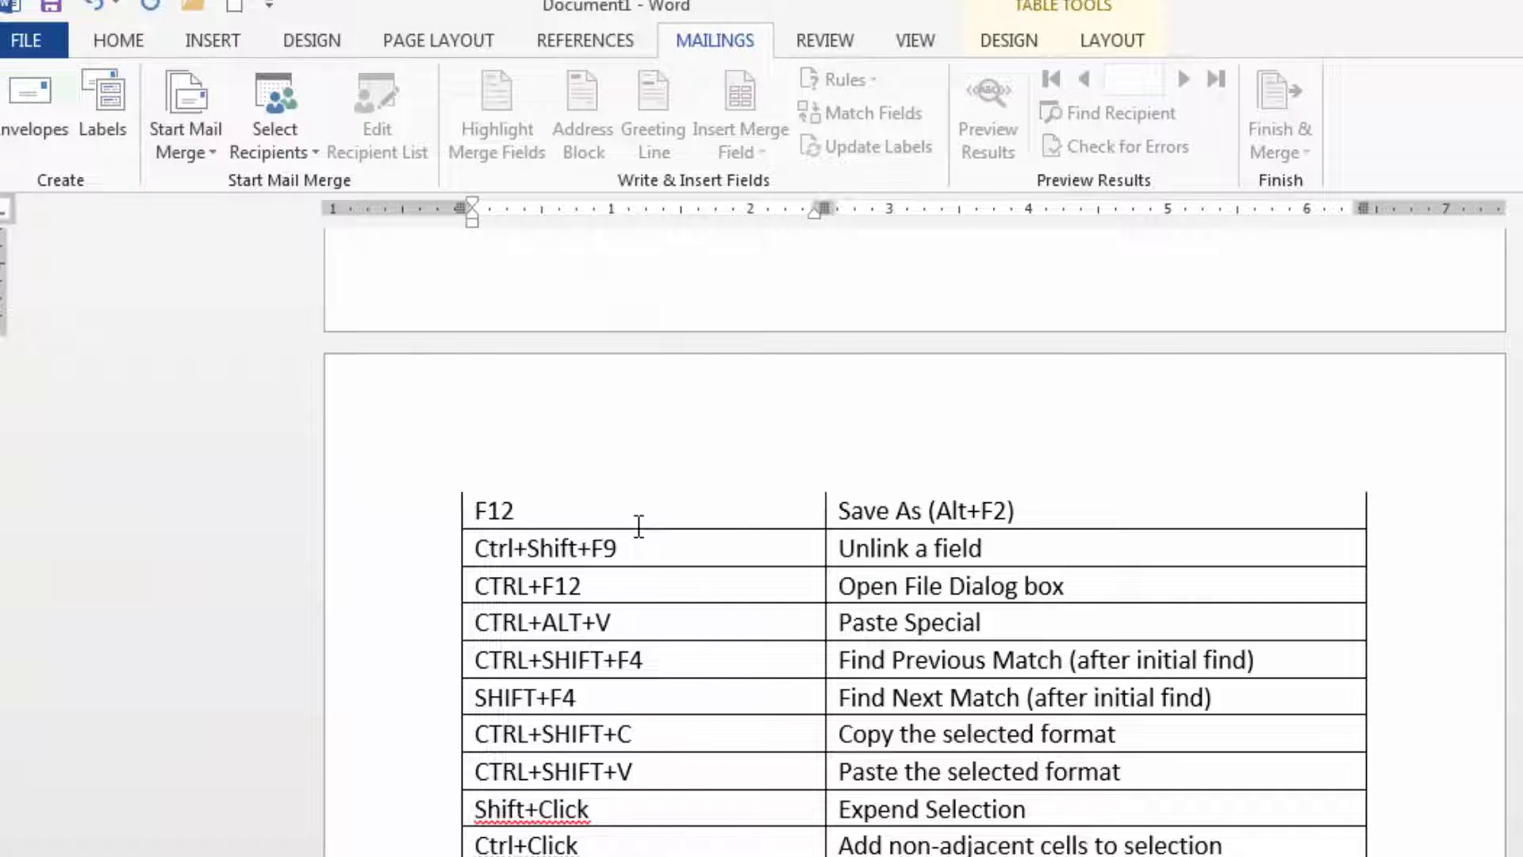
{"action": "scroll", "coordinate": [638, 526], "scroll_direction": "down", "scroll_amount": 10}
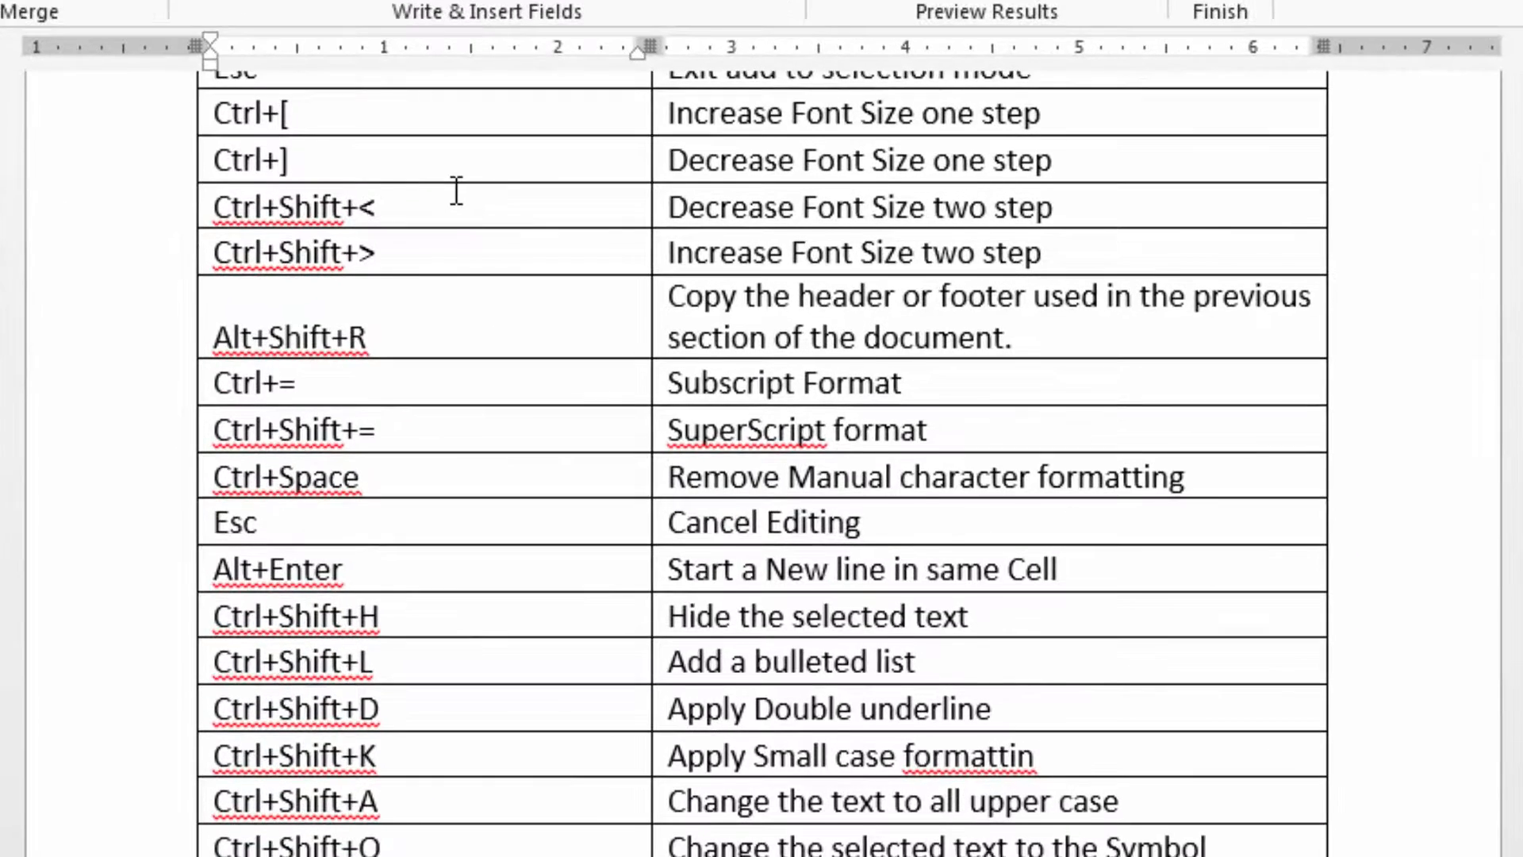
Remove the word "selected" from the "Hide the selected text" description in the shortcut table, and undo the removal
{"action": "scroll", "coordinate": [456, 191], "scroll_direction": "down", "scroll_amount": 4}
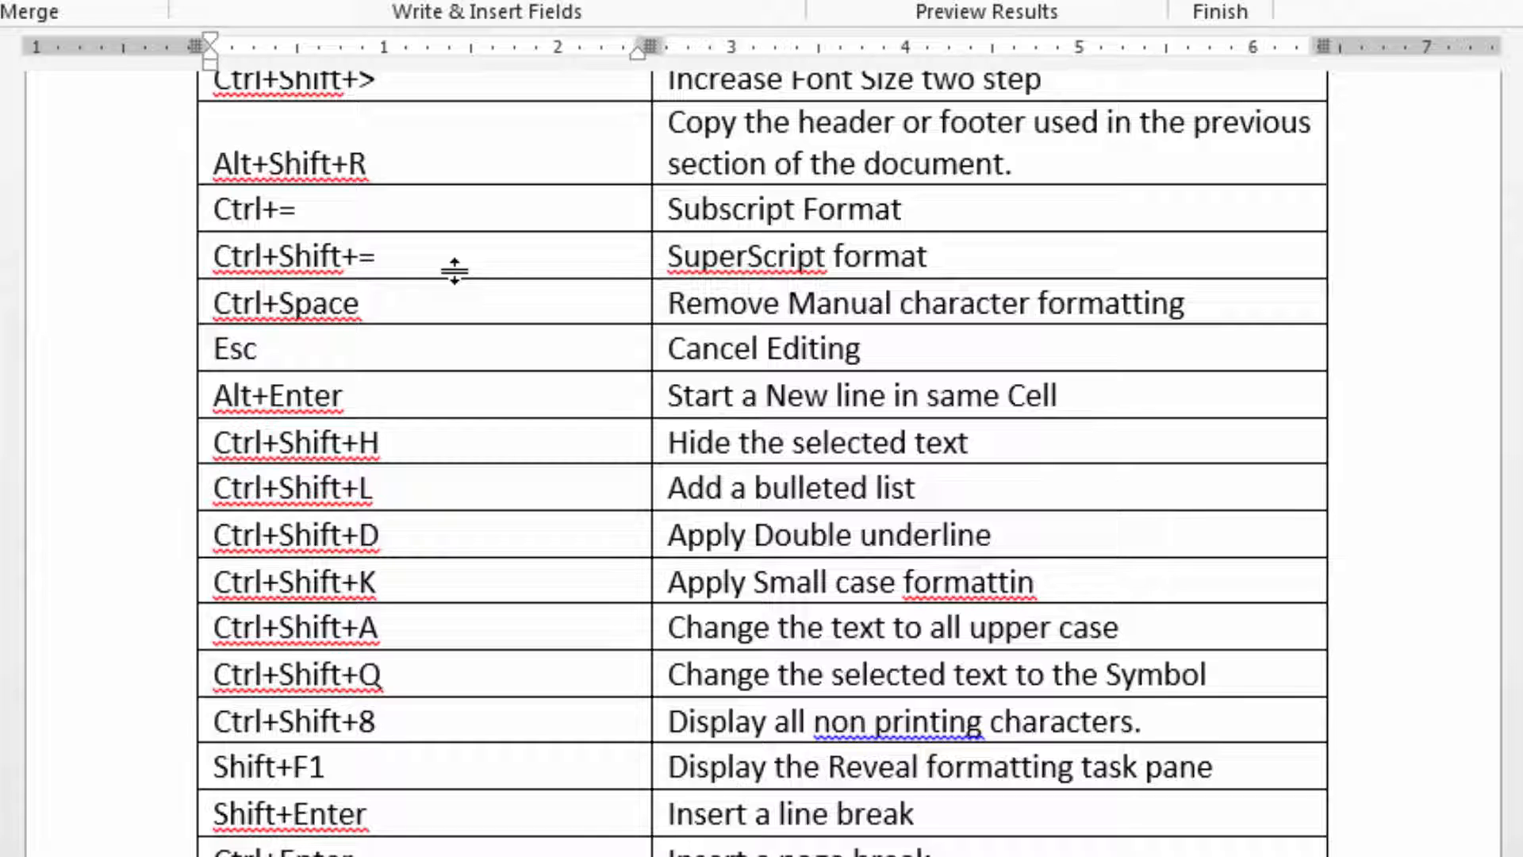
{"action": "double_click", "coordinate": [869, 442]}
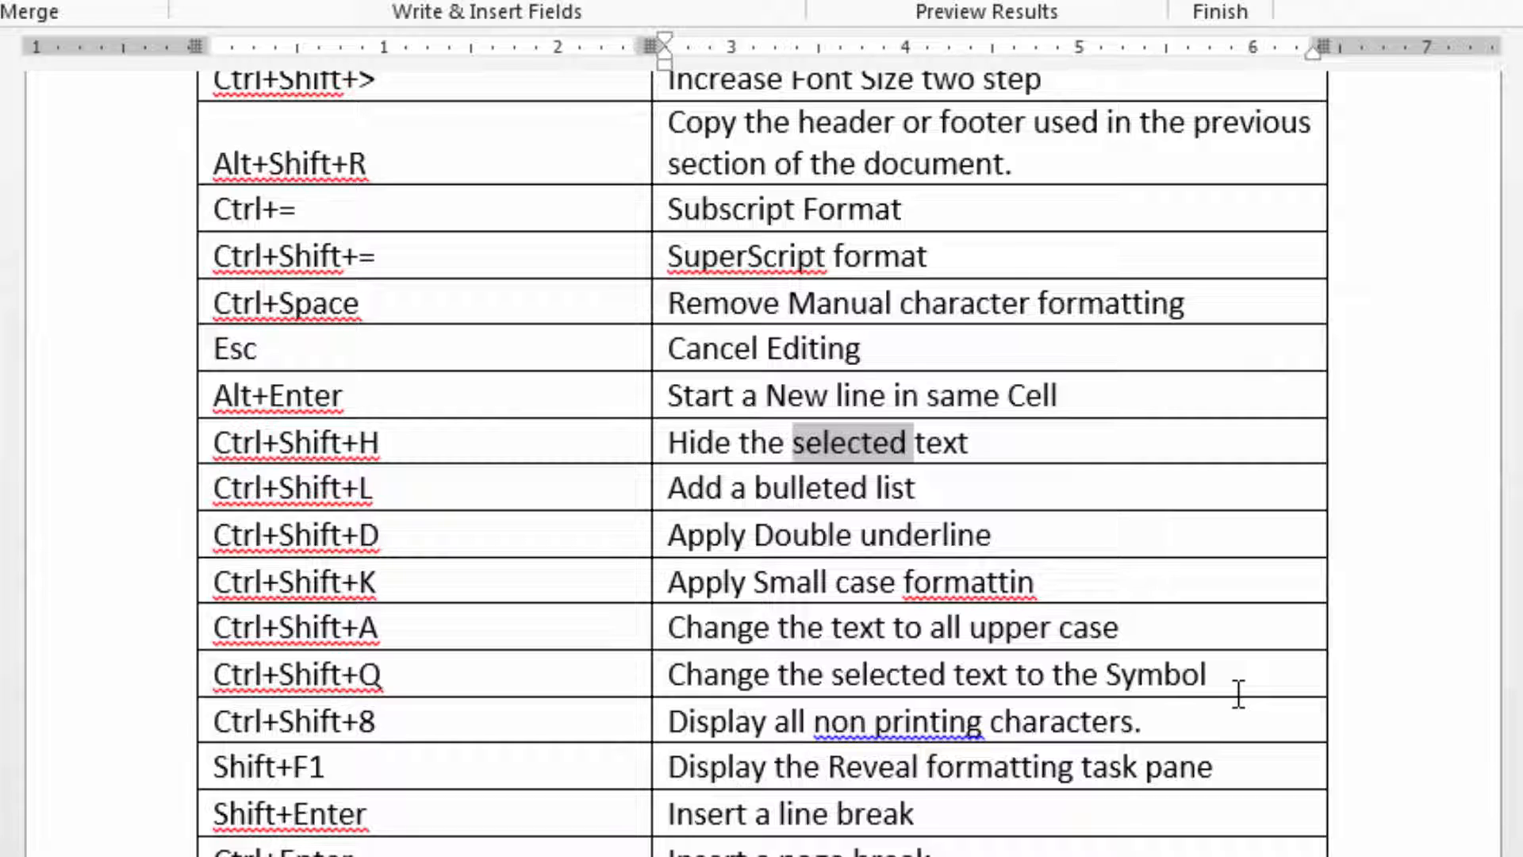
{"action": "key", "text": "Delete"}
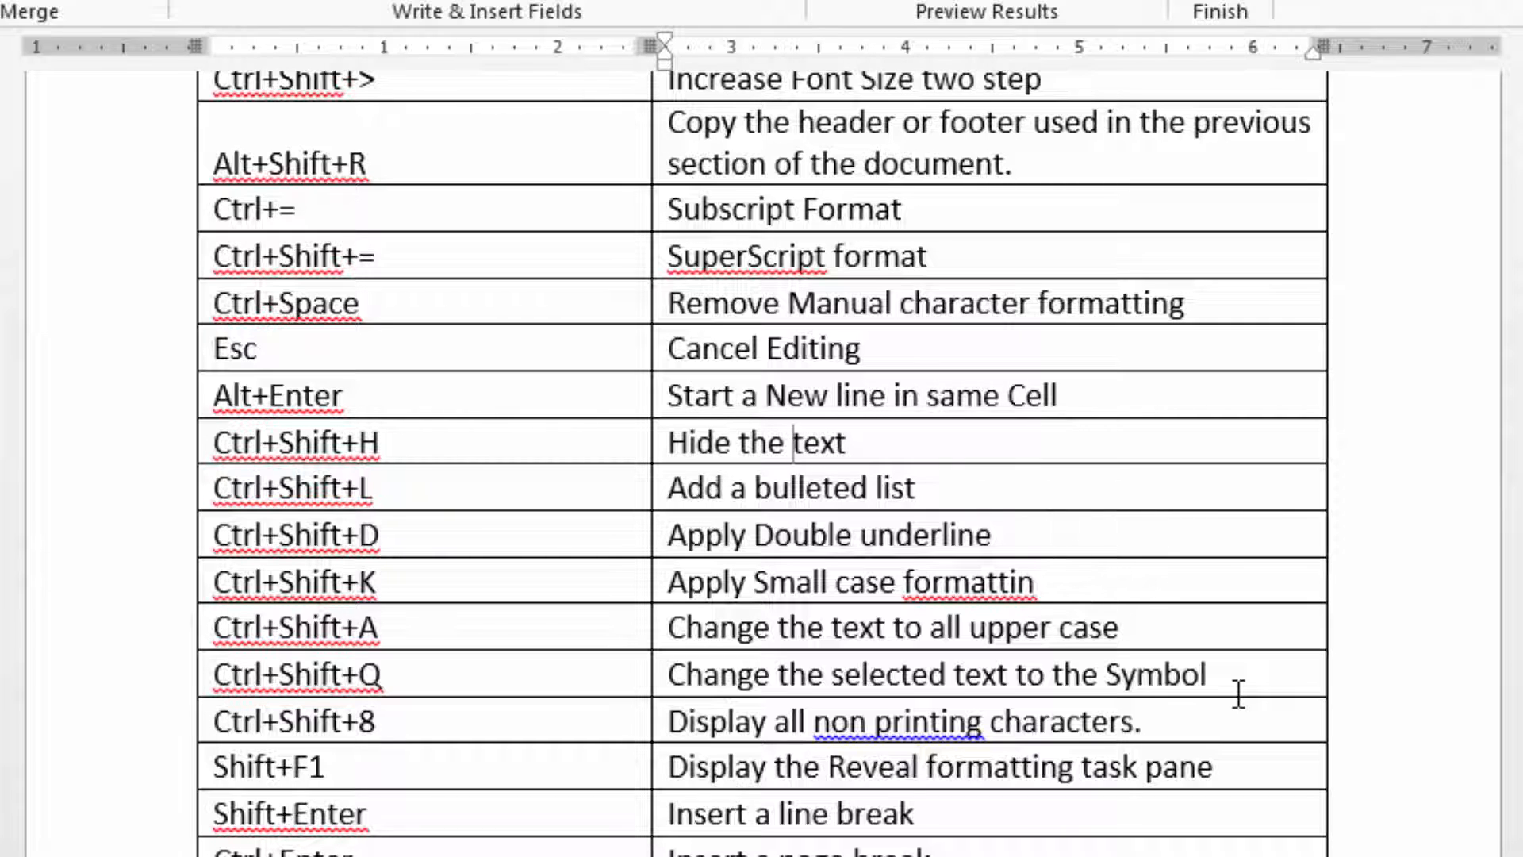
{"action": "key", "text": "ctrl+z"}
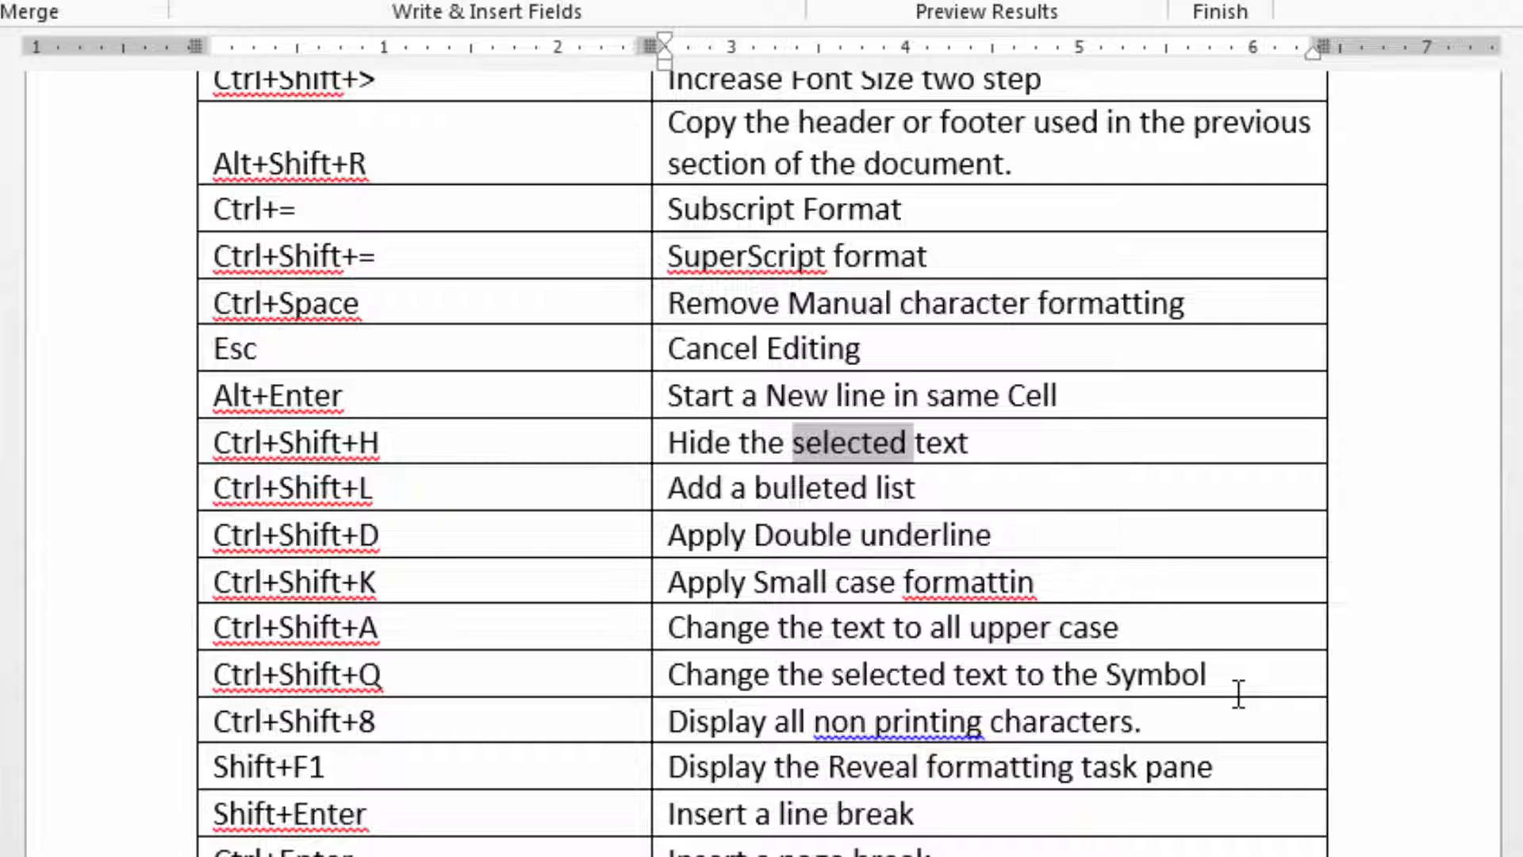
Insert a page break on the blank line between the shortcut table and the number table, view it, and remove it
{"action": "scroll", "coordinate": [1238, 694], "scroll_direction": "down", "scroll_amount": 15}
{"action": "scroll", "coordinate": [1192, 766], "scroll_direction": "up", "scroll_amount": 3}
{"action": "left_click", "coordinate": [231, 388]}
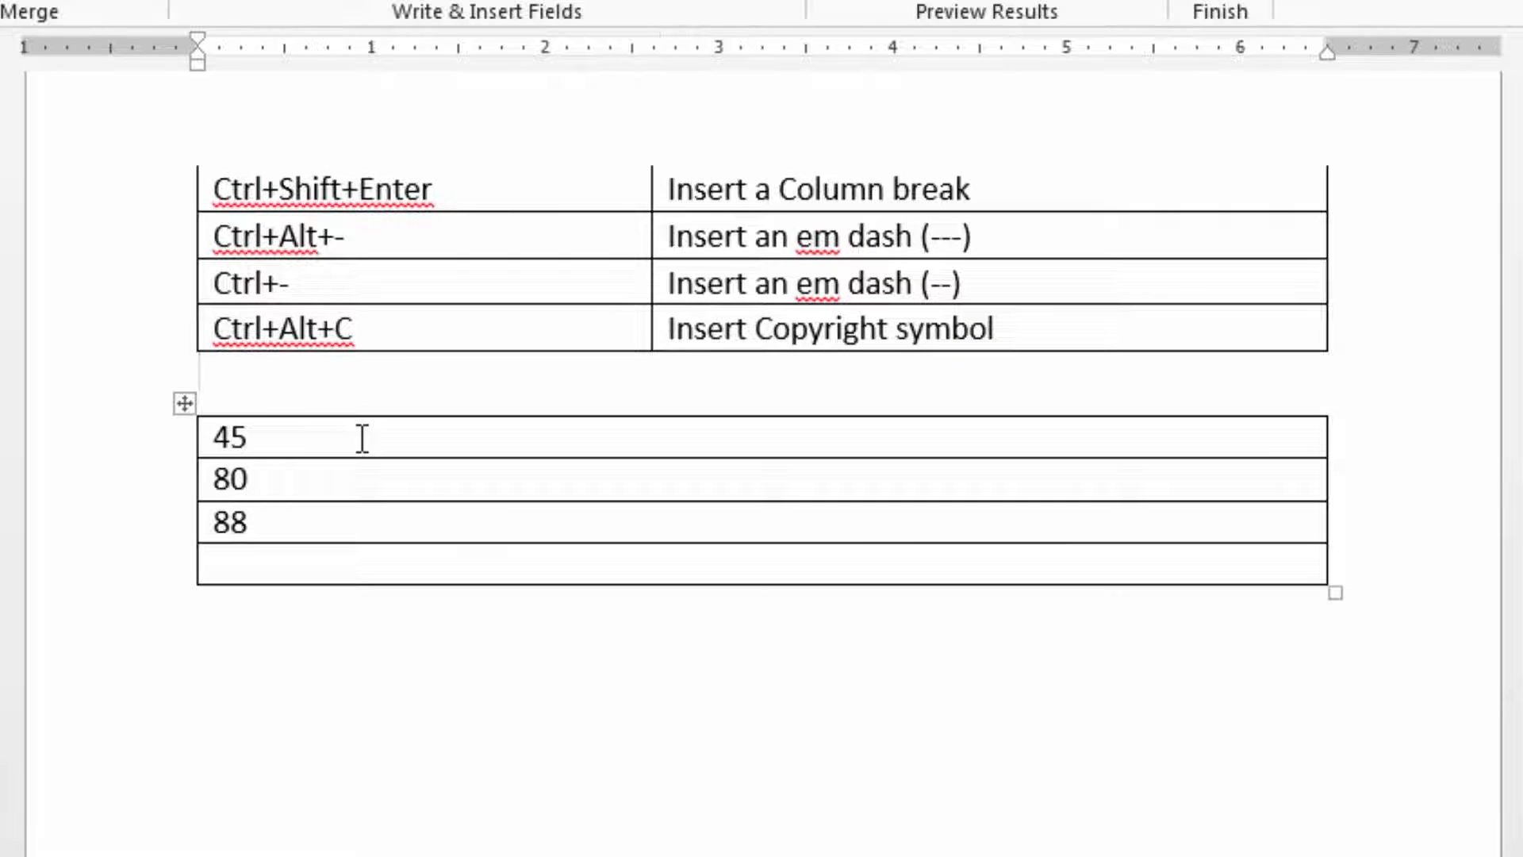
{"action": "key", "text": "ctrl+Return"}
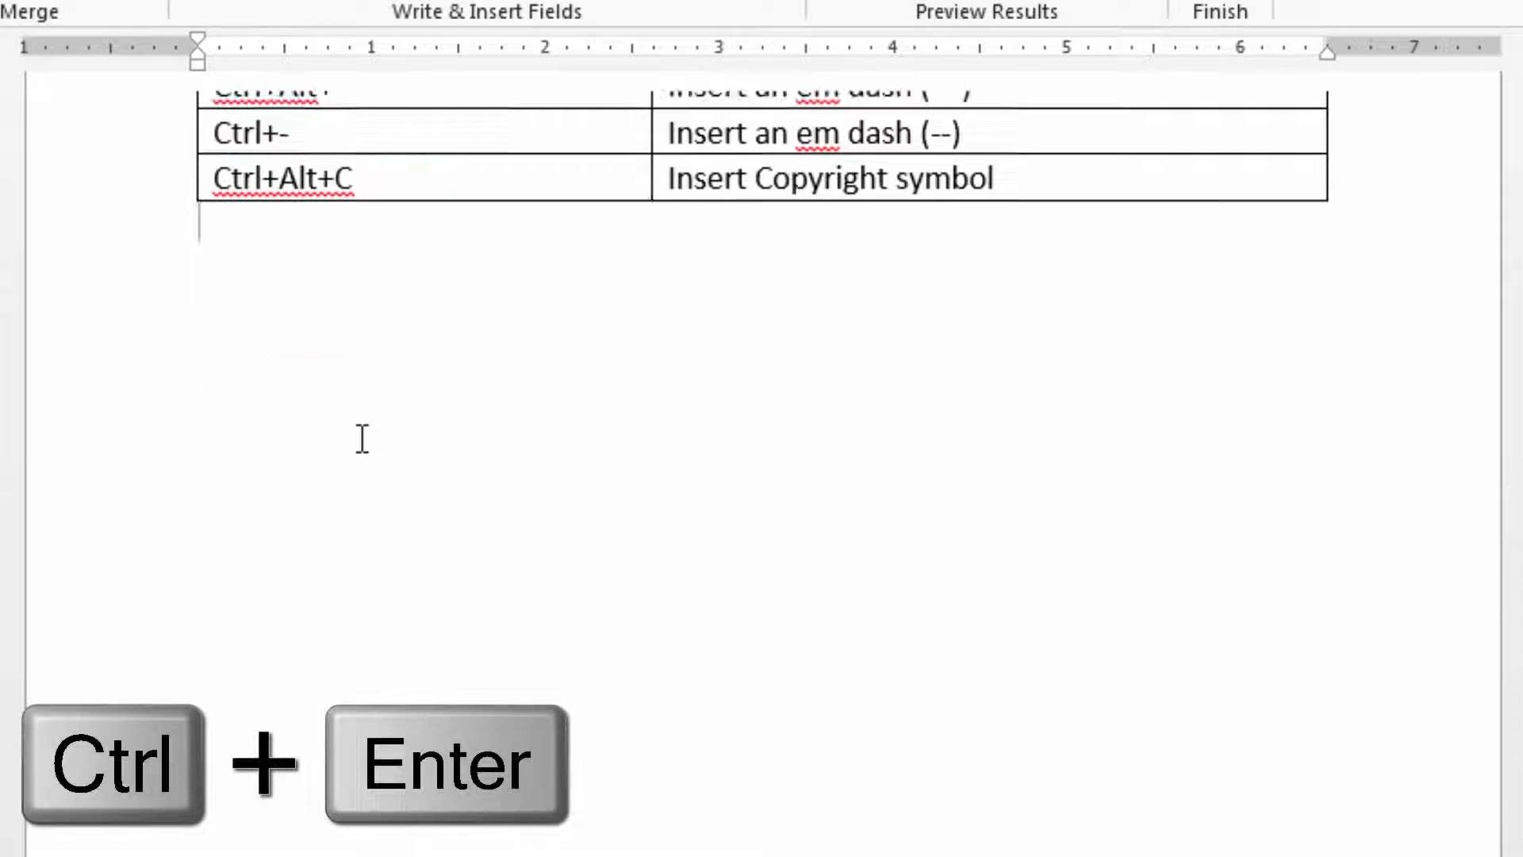
{"action": "scroll", "coordinate": [462, 483], "scroll_direction": "down", "scroll_amount": 3}
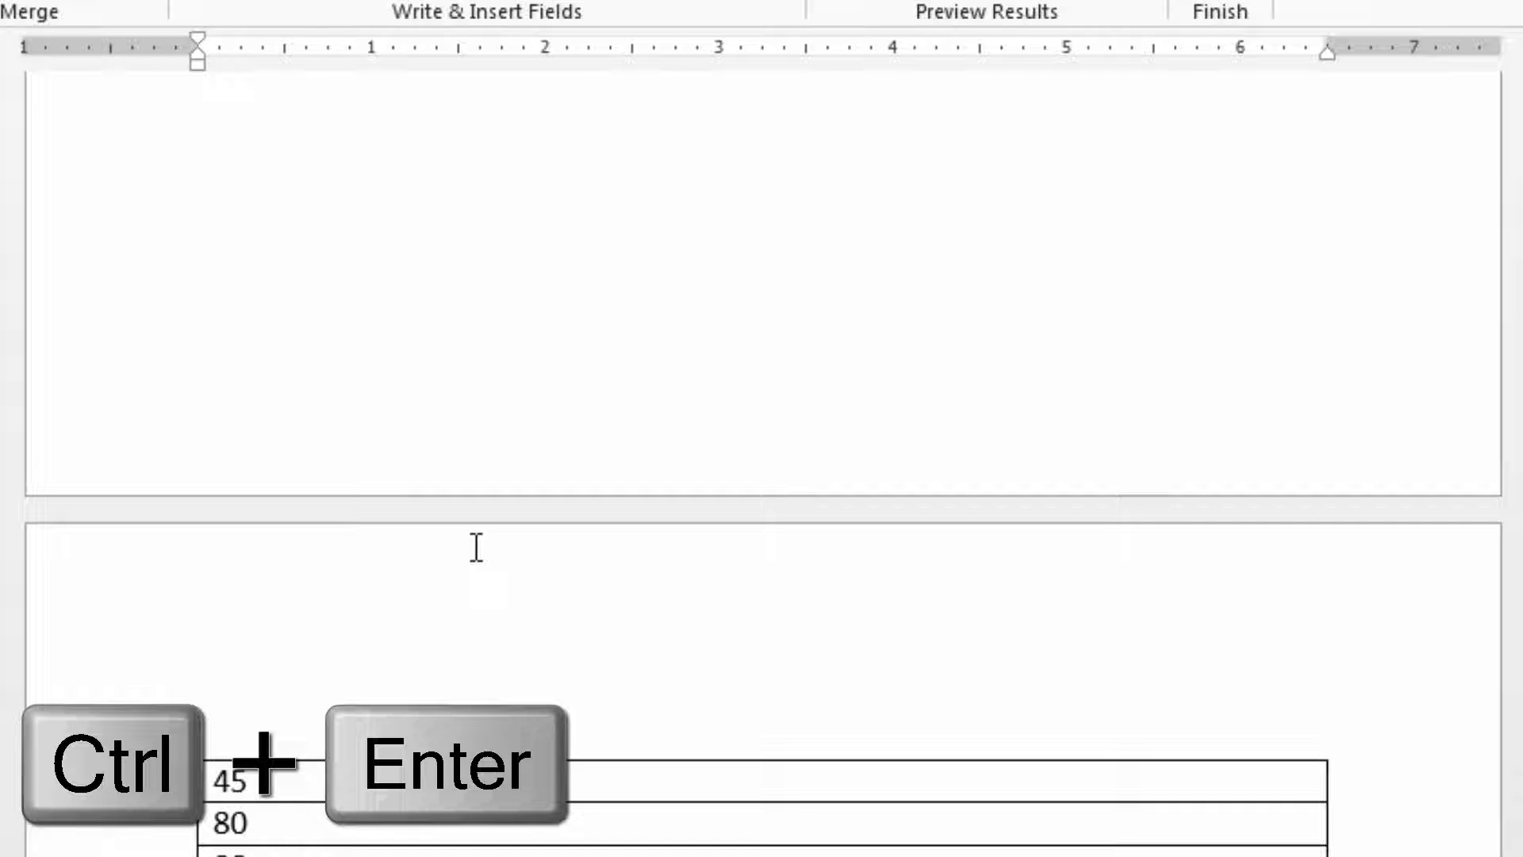
{"action": "key", "text": "Delete"}
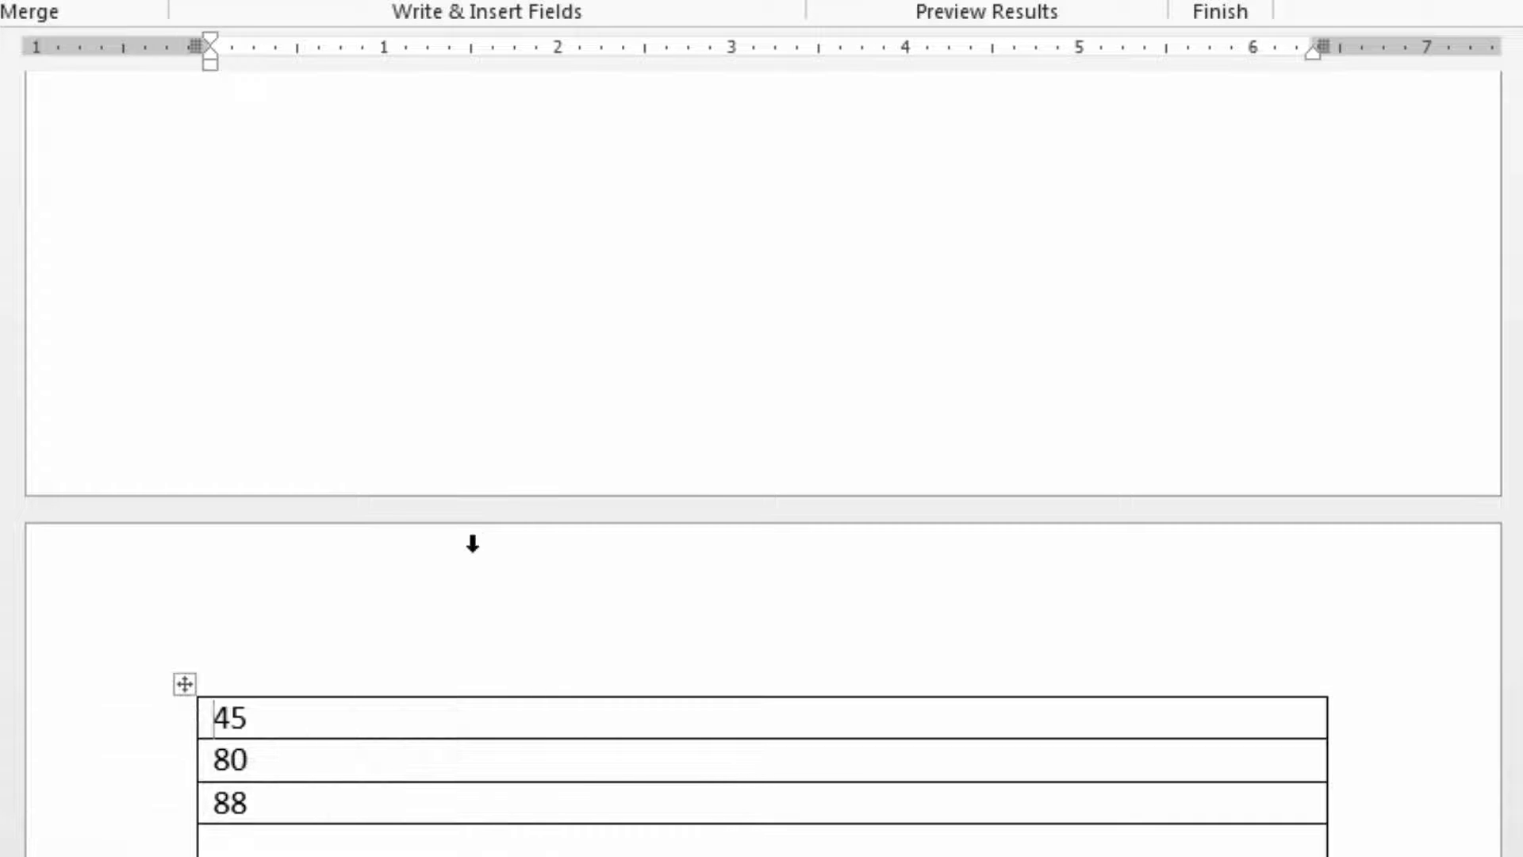
{"action": "key", "text": "ctrl+z"}
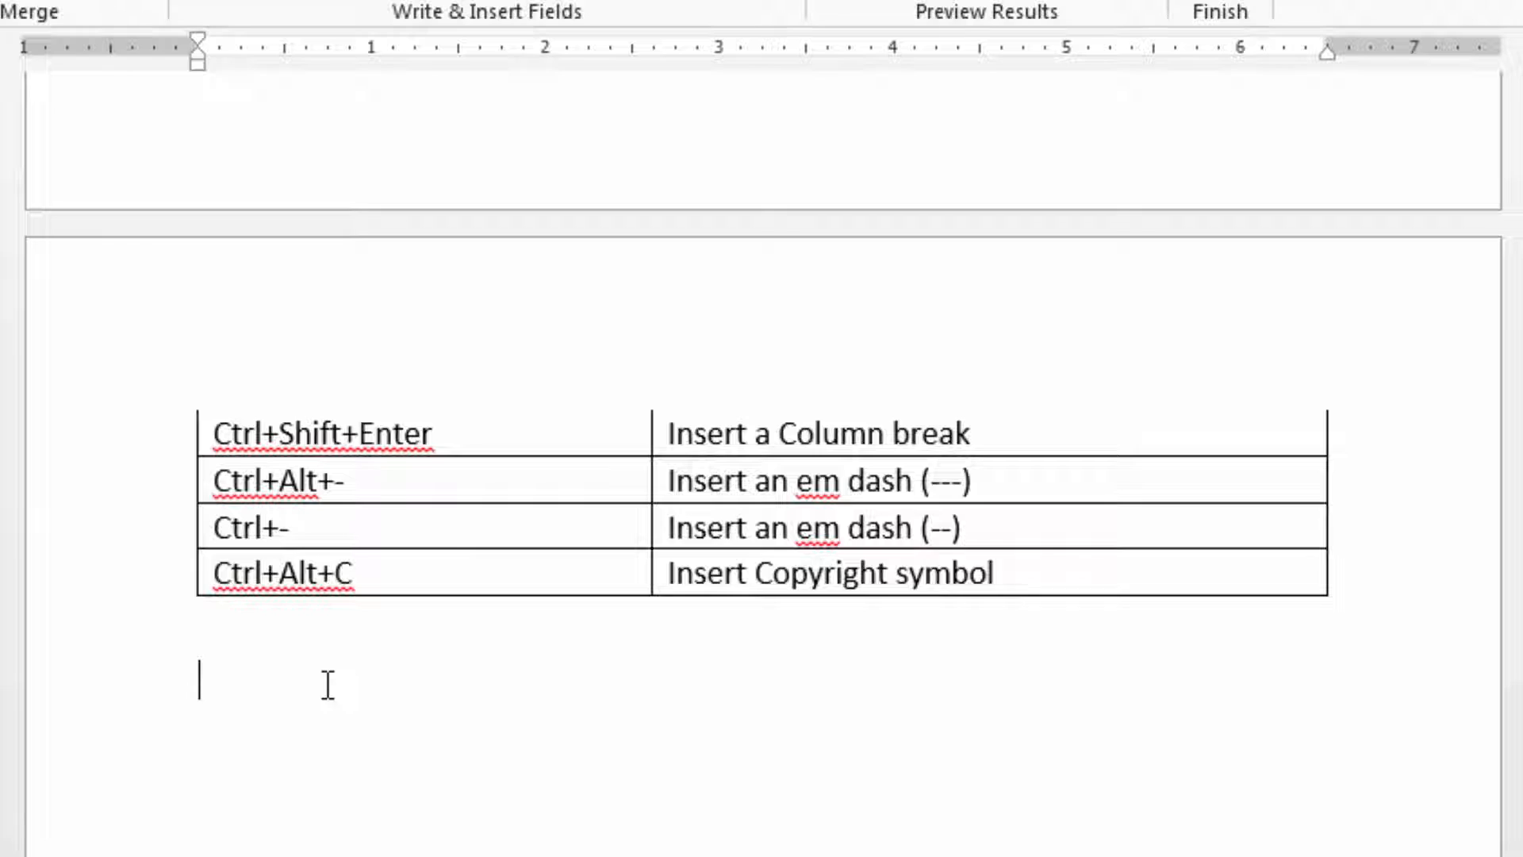
{"action": "key", "text": "Delete"}
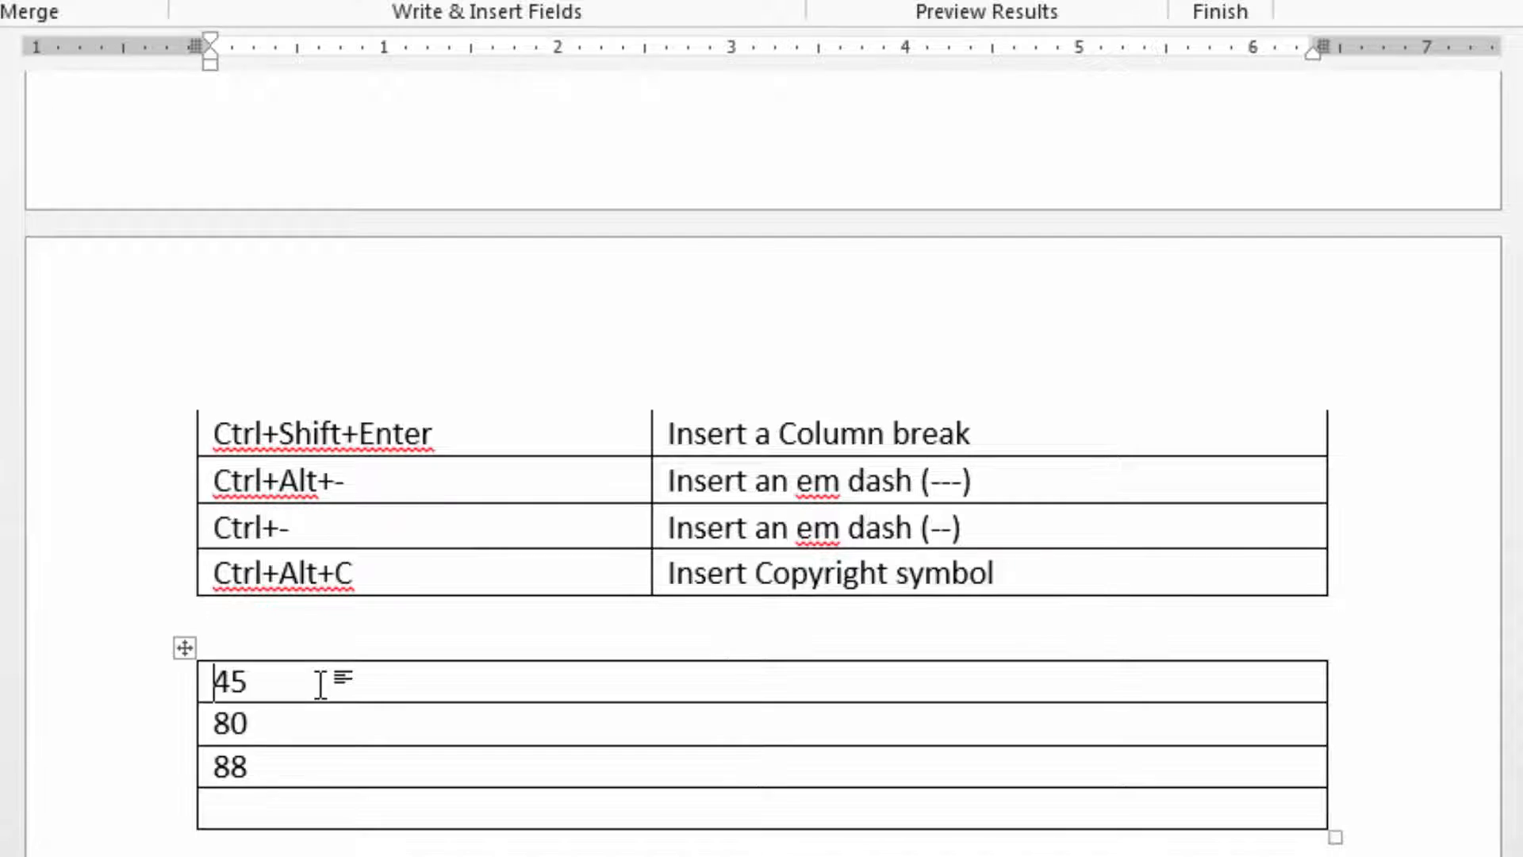
Insert a line break after "the pictures, charts," in the "Themes and styles" paragraph, and remove it
{"action": "scroll", "coordinate": [329, 678], "scroll_direction": "up", "scroll_amount": 15}
{"action": "scroll", "coordinate": [337, 673], "scroll_direction": "up", "scroll_amount": 20}
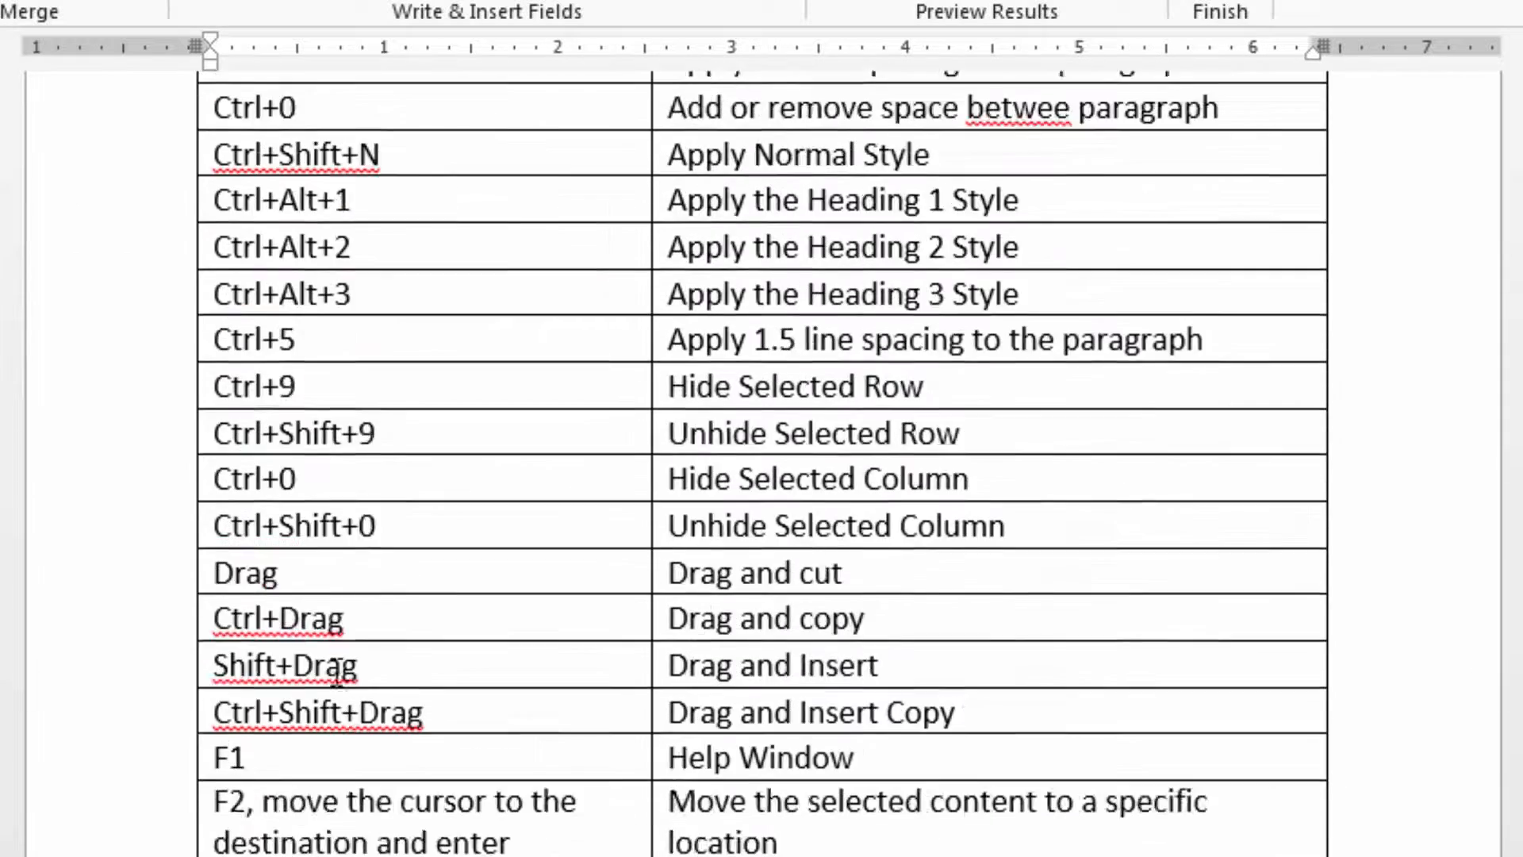
{"action": "scroll", "coordinate": [337, 673], "scroll_direction": "up", "scroll_amount": 1}
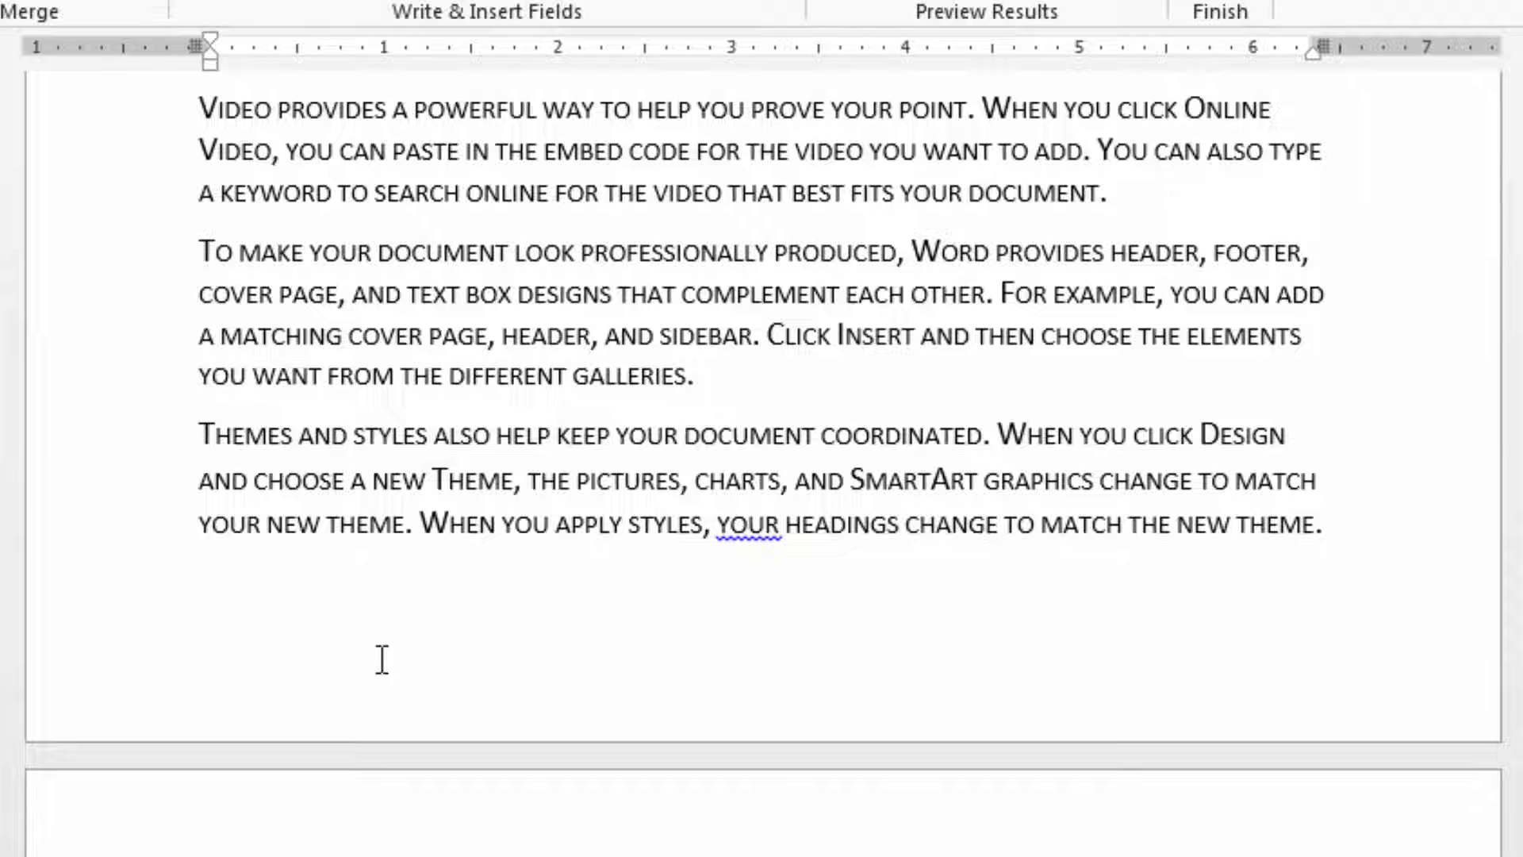
{"action": "left_click", "coordinate": [797, 484]}
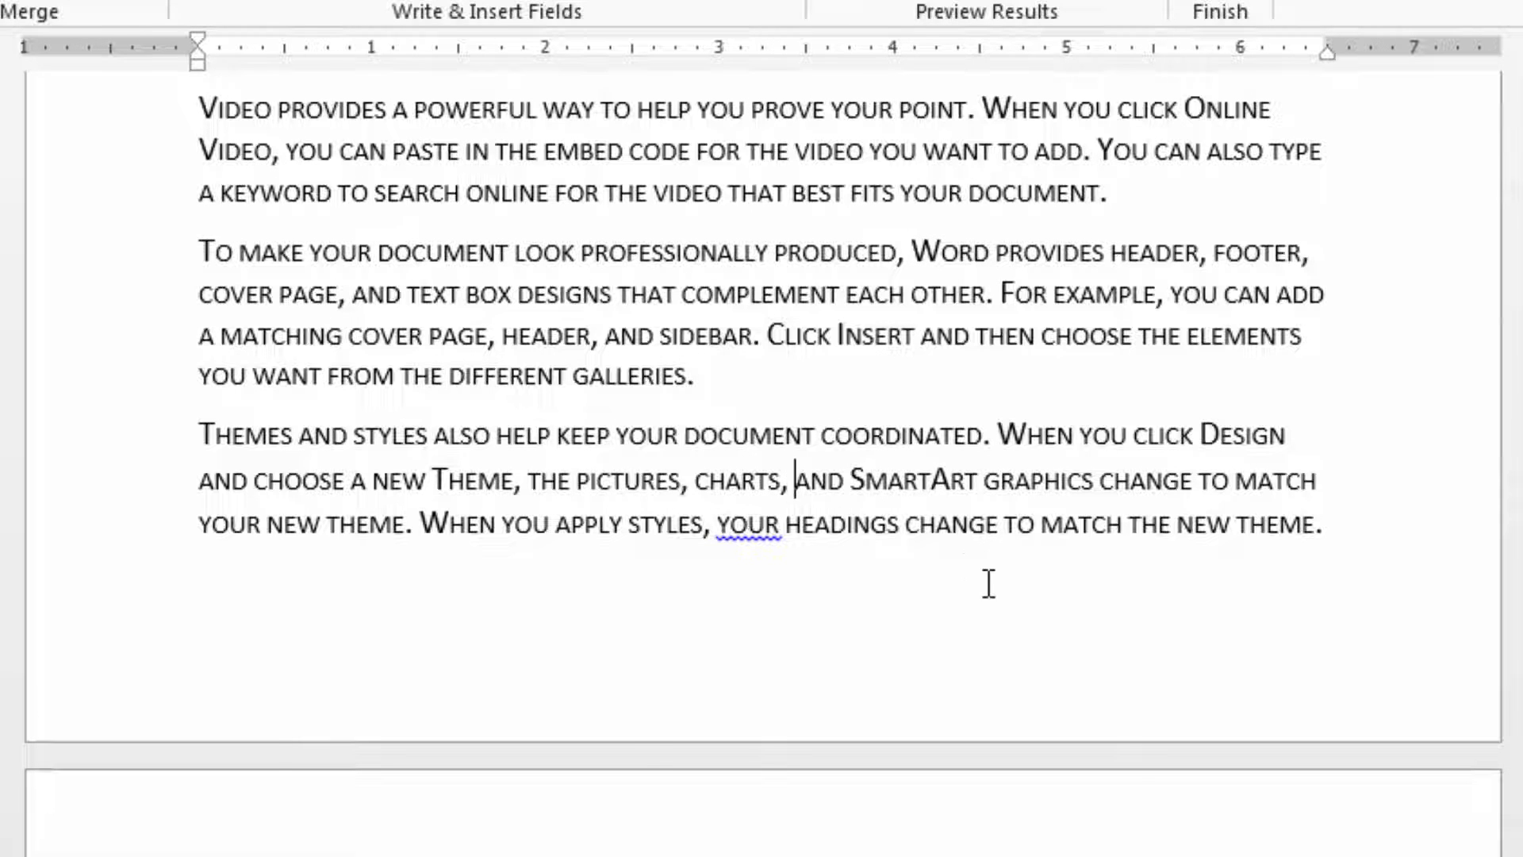
{"action": "key", "text": "shift+Return"}
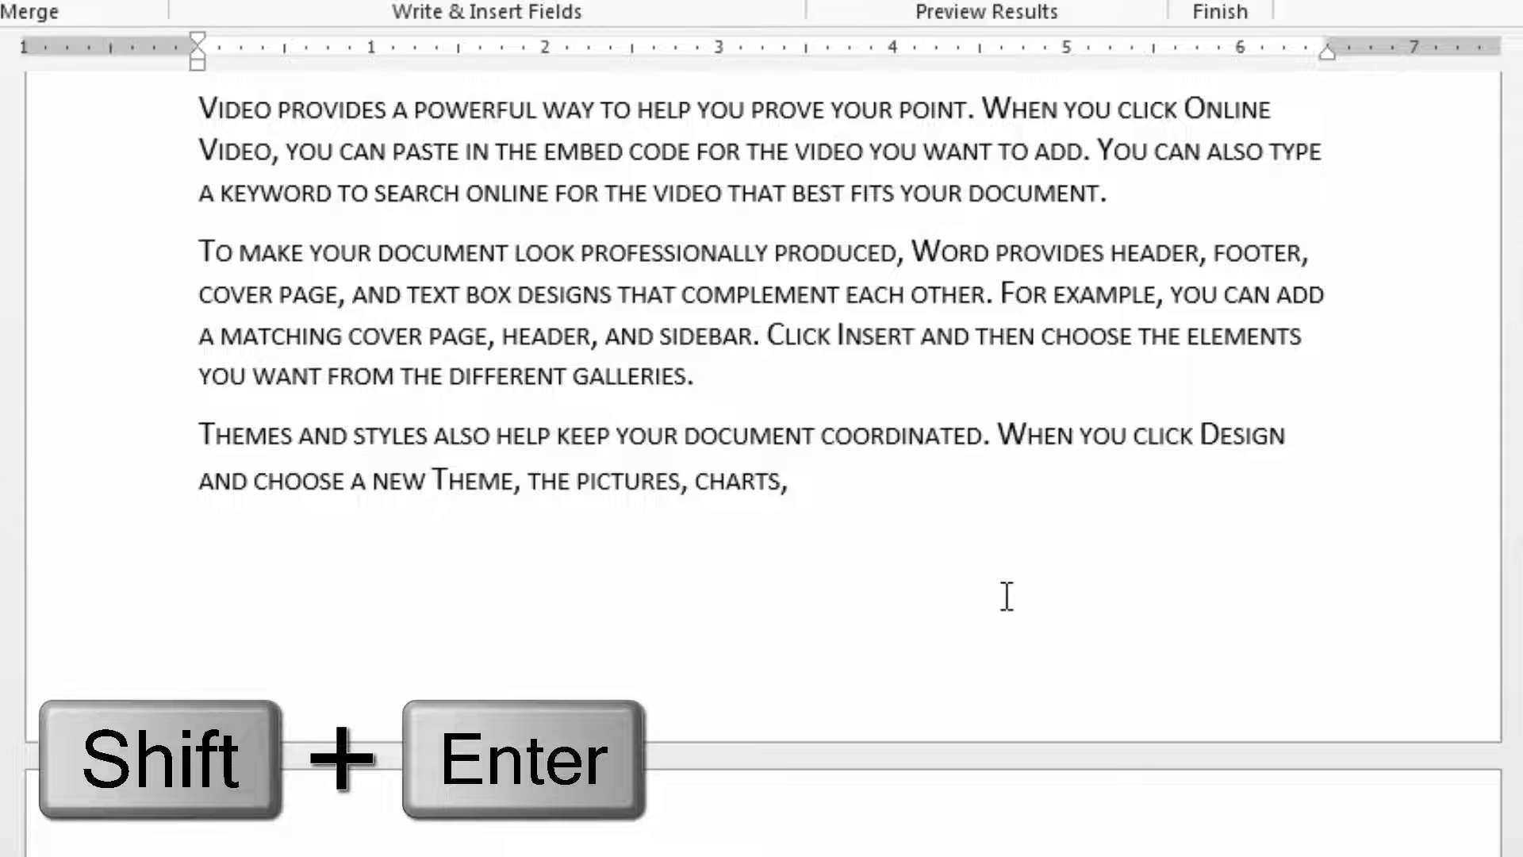
{"action": "scroll", "coordinate": [1007, 596], "scroll_direction": "down", "scroll_amount": 3}
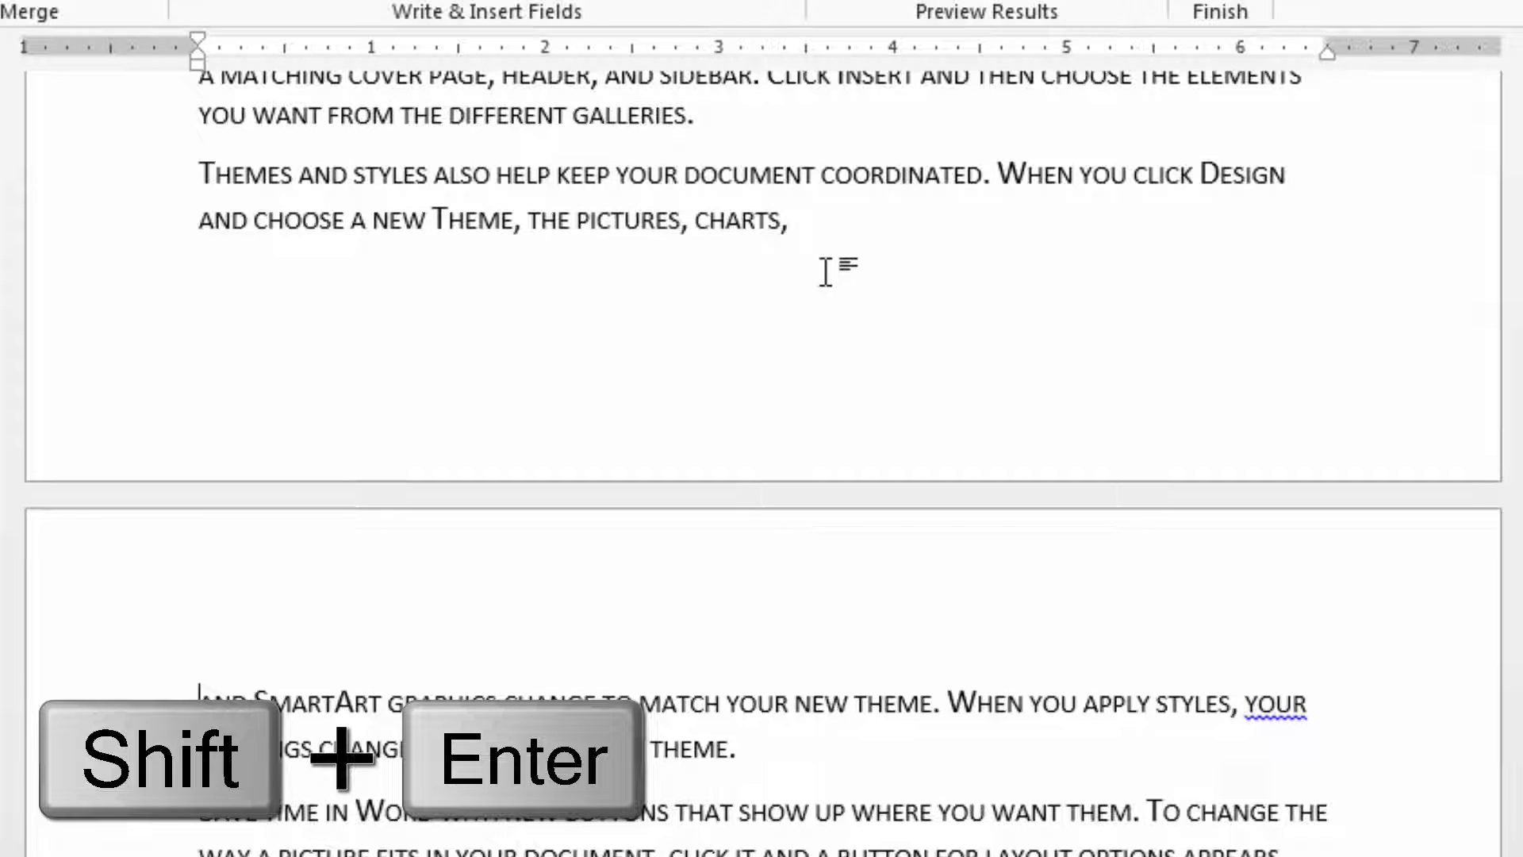
{"action": "key", "text": "BackSpace"}
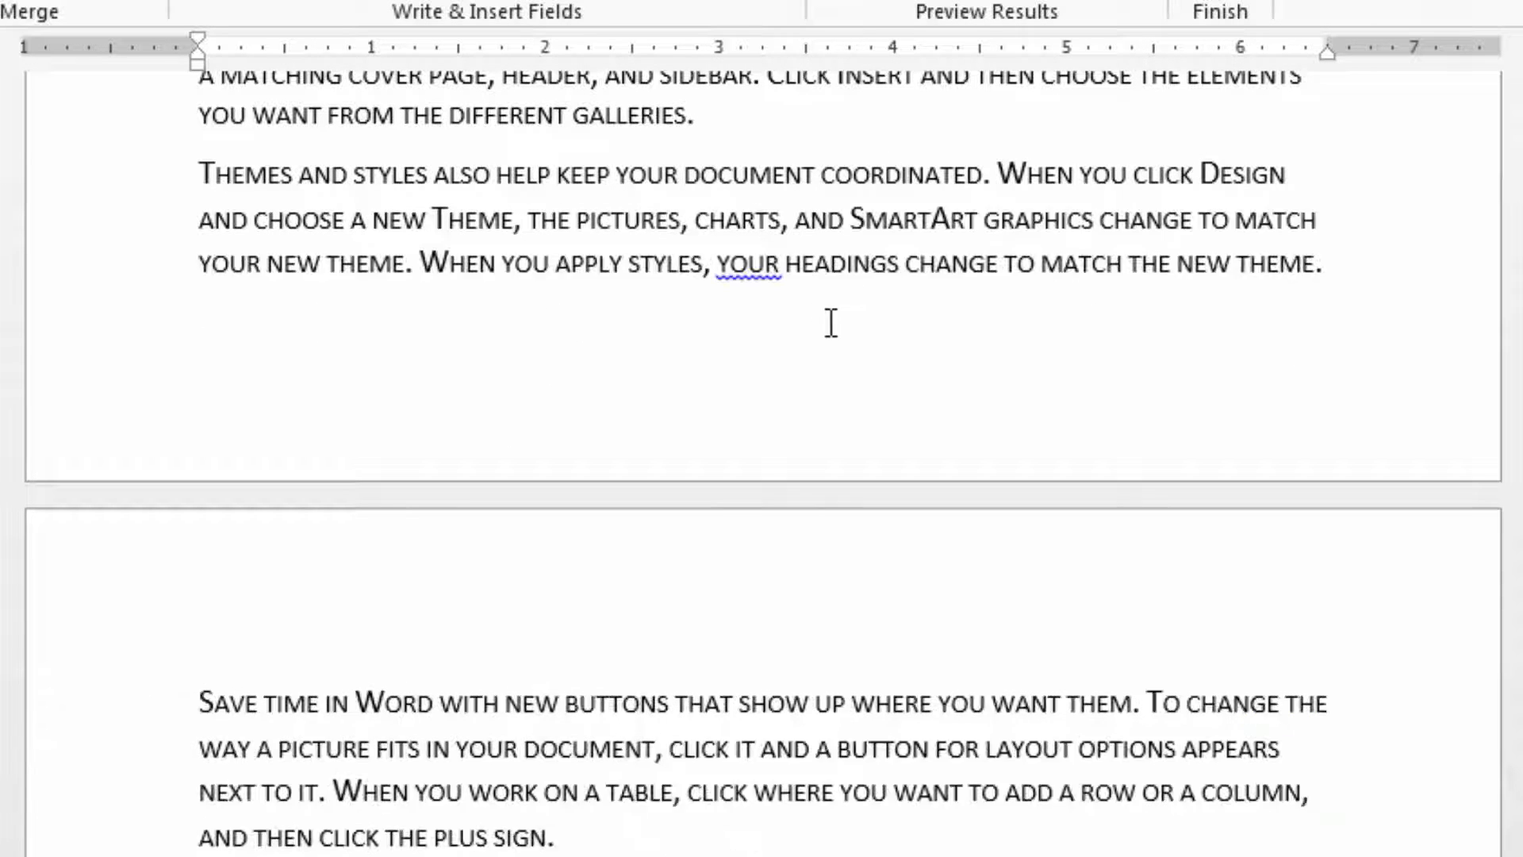
Insert a line break before "You can collapse parts" in the "Reading is easier" paragraph, and remove it
{"action": "scroll", "coordinate": [829, 323], "scroll_direction": "up", "scroll_amount": 7}
{"action": "left_click", "coordinate": [806, 317]}
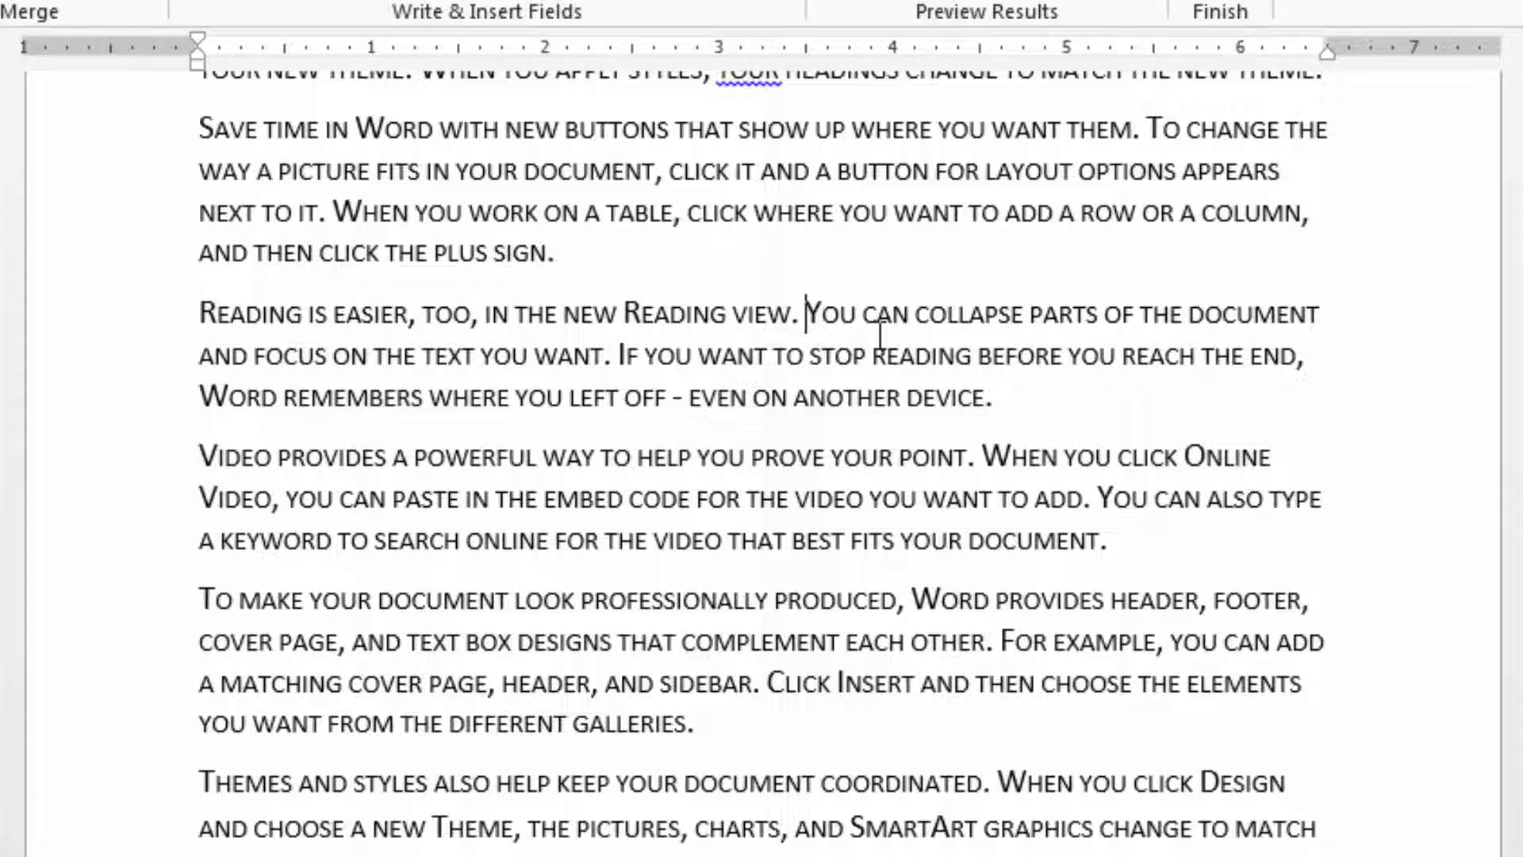
{"action": "key", "text": "shift+Return"}
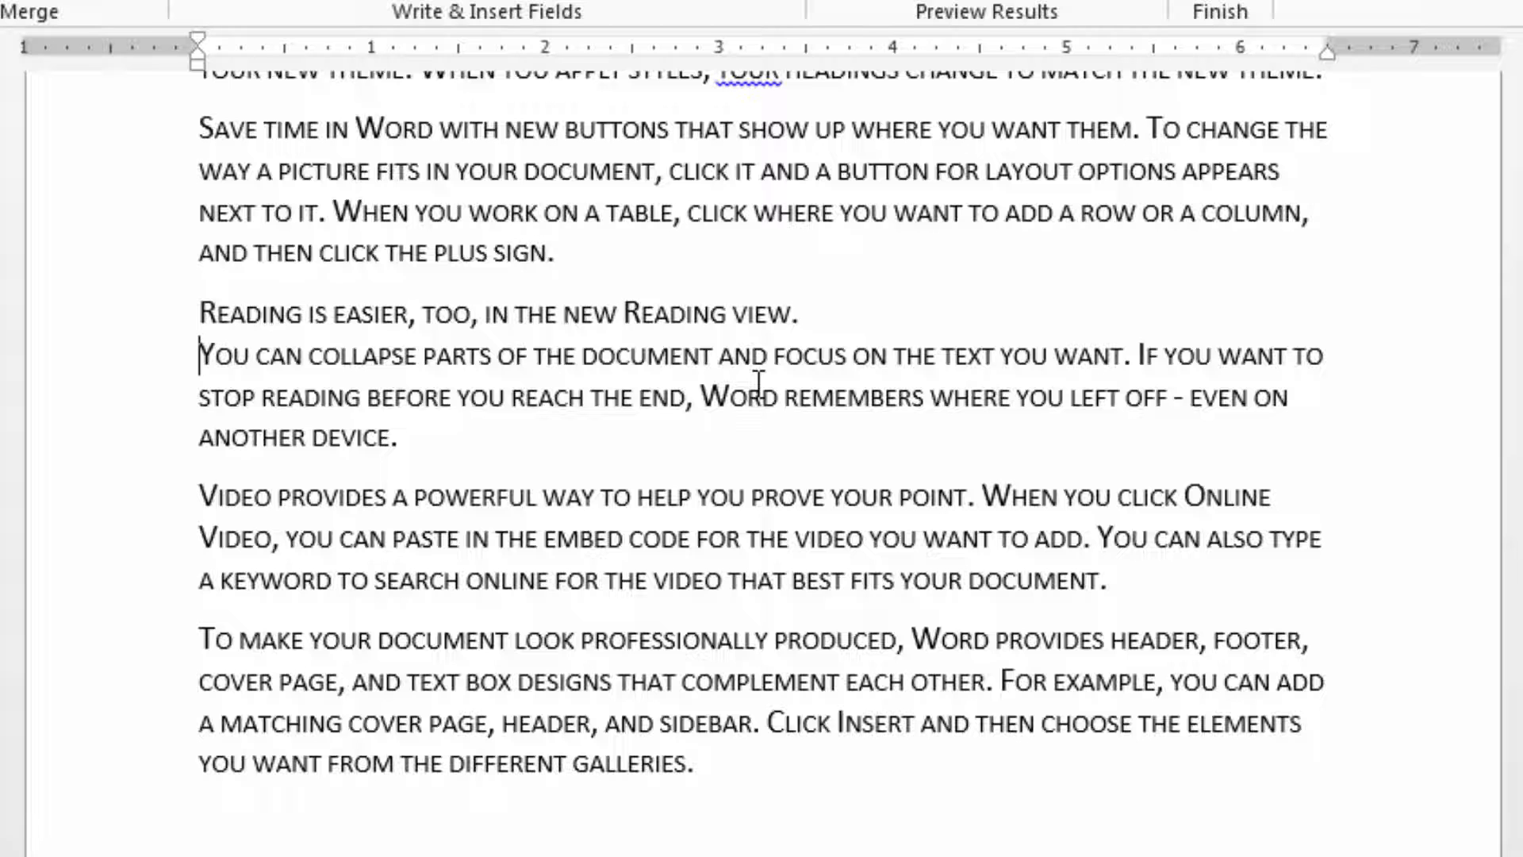
{"action": "key", "text": "BackSpace"}
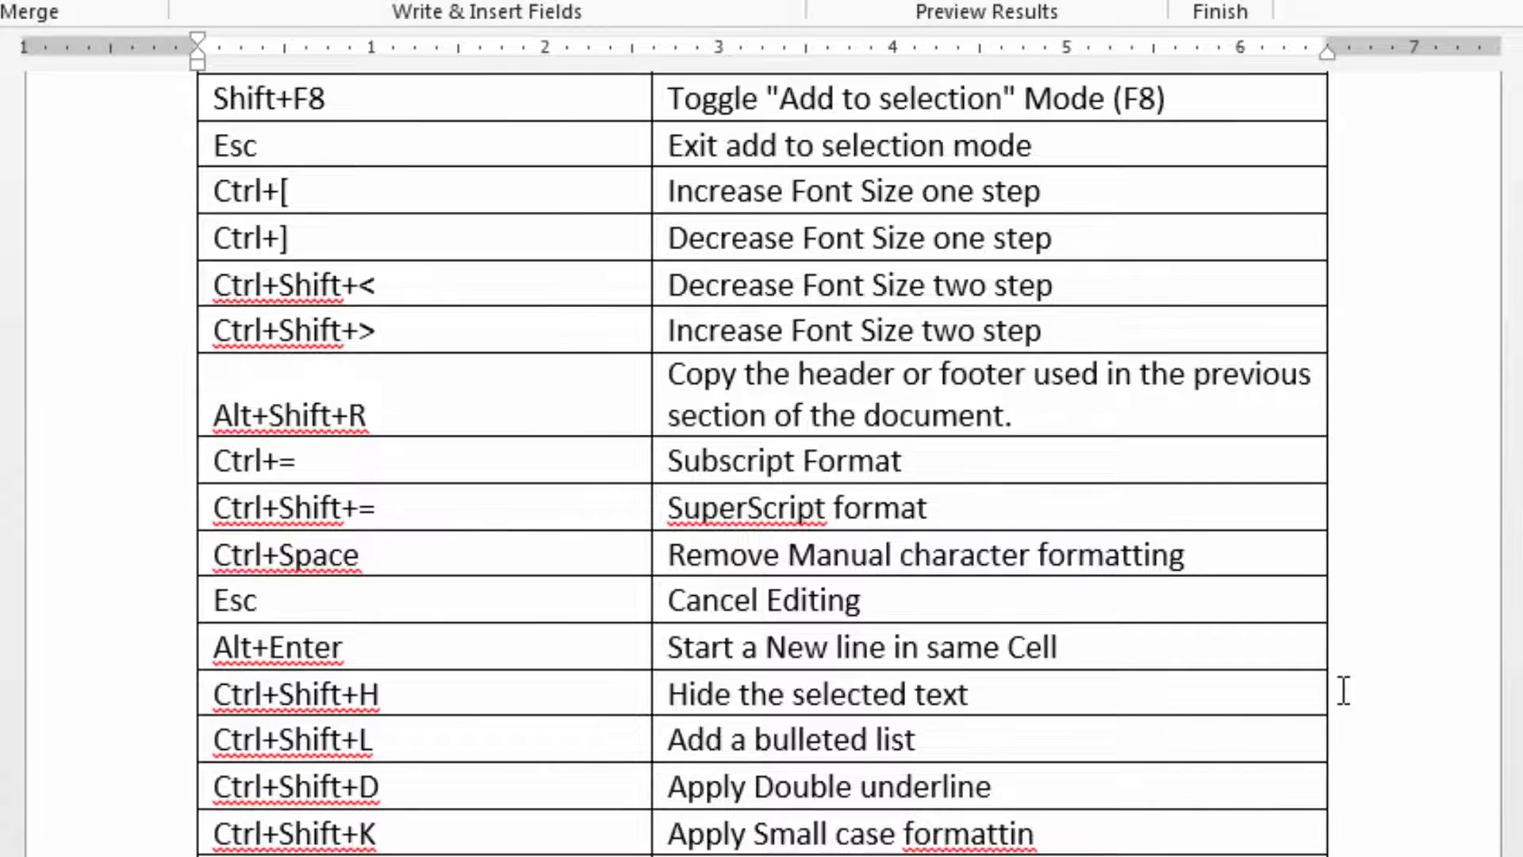
Replace the 45 in the first row of the number table with the sample text "HKH KHK KKK-HJK"
{"action": "scroll", "coordinate": [1337, 694], "scroll_direction": "down", "scroll_amount": 5}
{"action": "scroll", "coordinate": [1337, 694], "scroll_direction": "down", "scroll_amount": 5}
{"action": "scroll", "coordinate": [1335, 694], "scroll_direction": "down", "scroll_amount": 5}
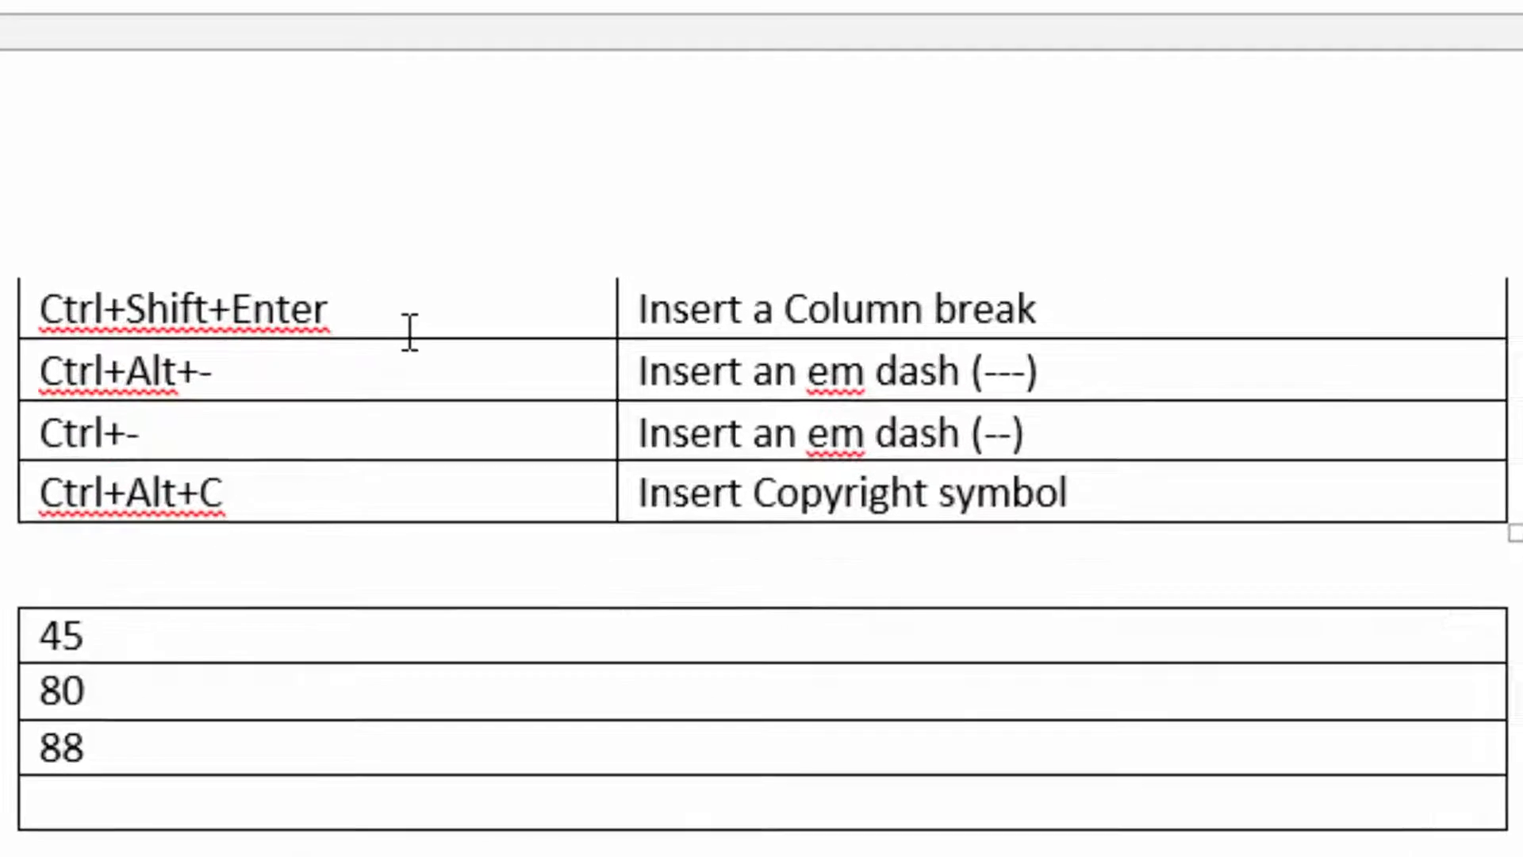
{"action": "left_click", "coordinate": [388, 629]}
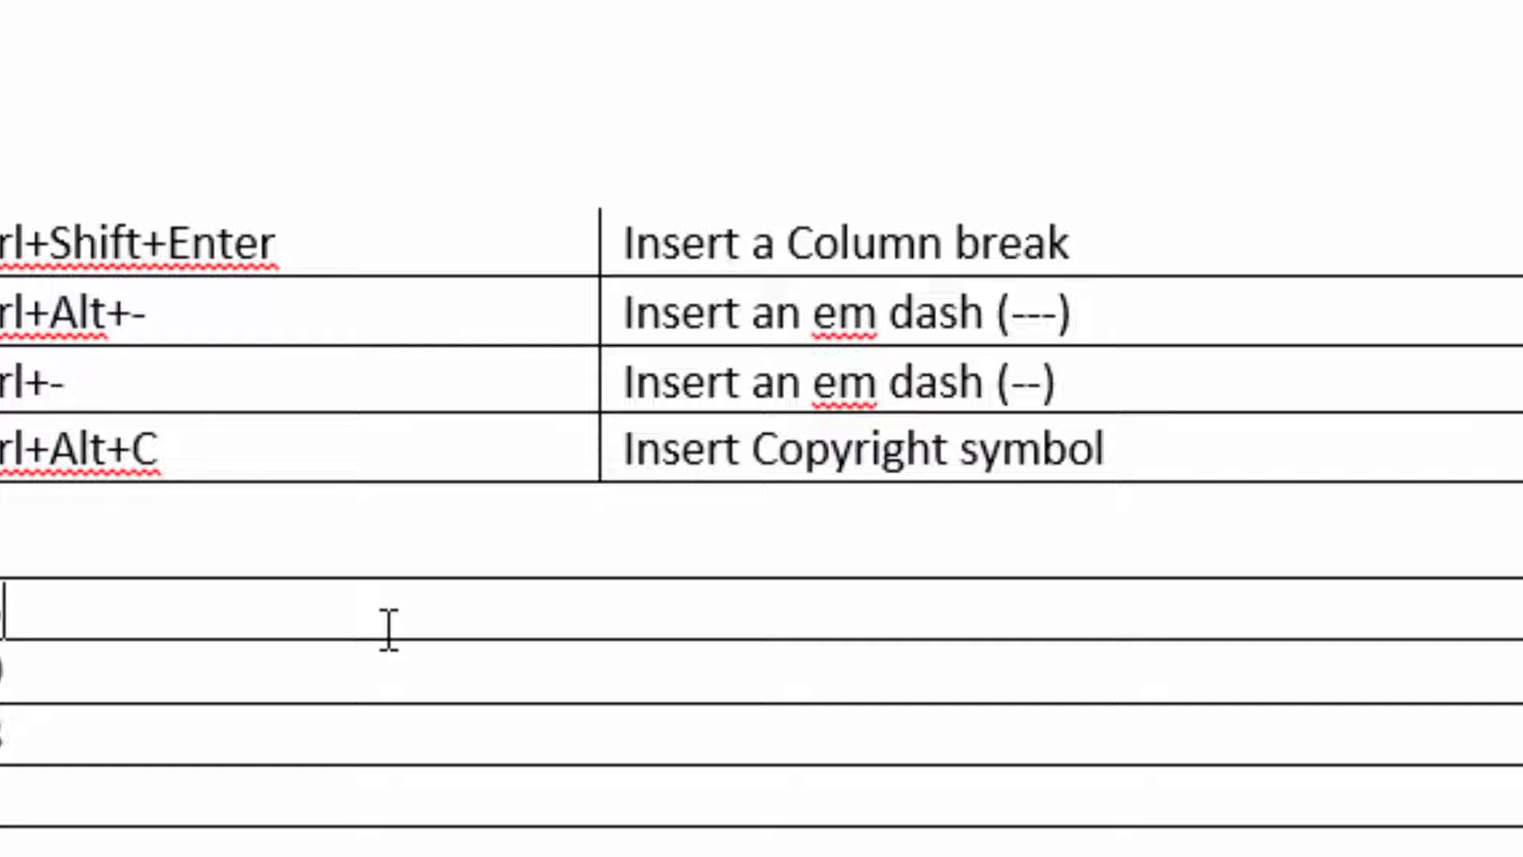
{"action": "type", "text": "HK"}
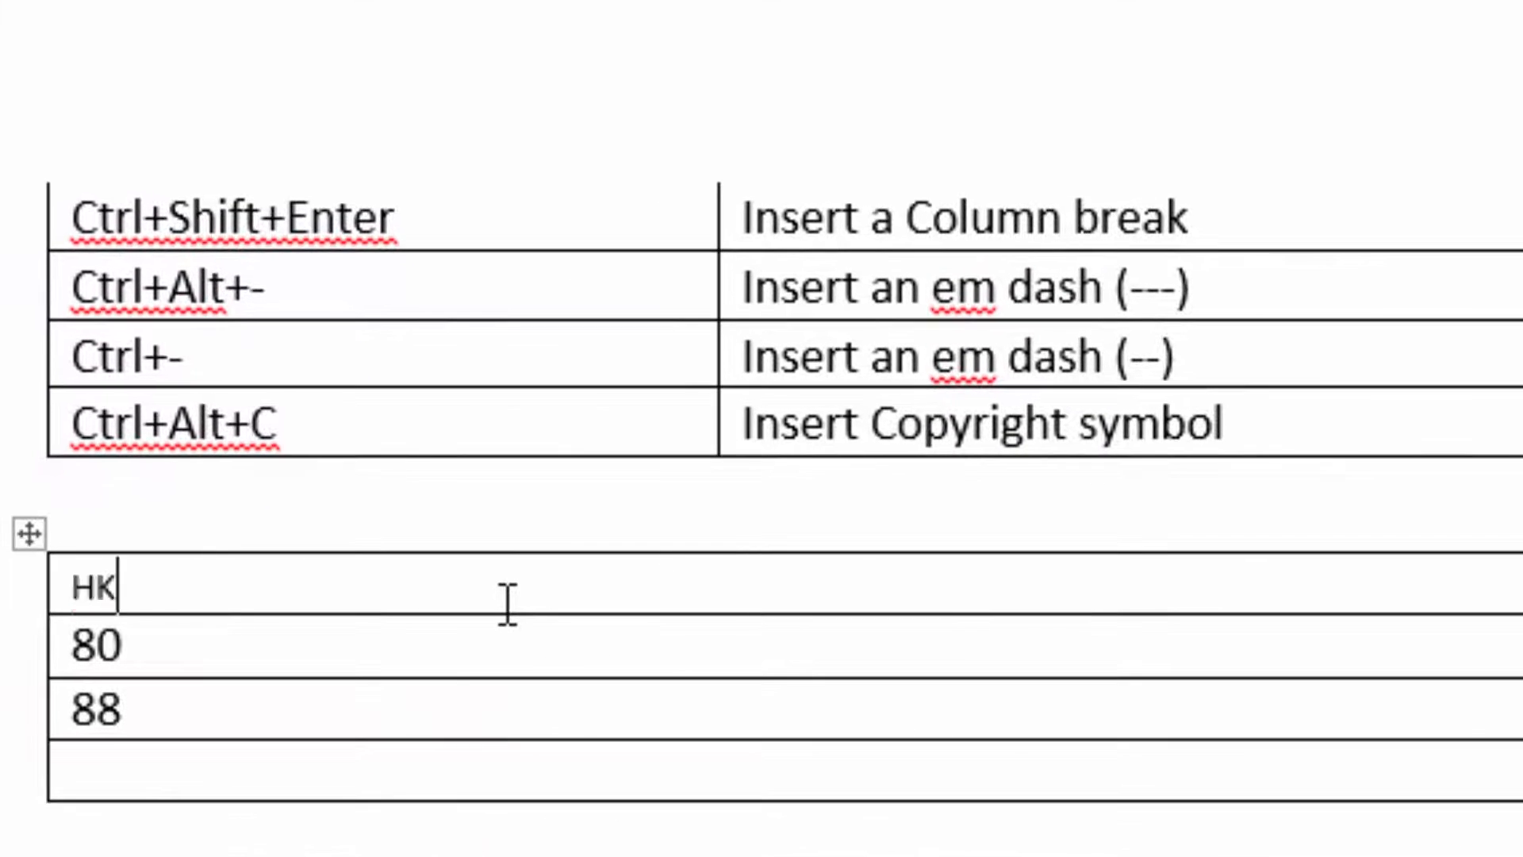
{"action": "type", "text": "H KHK KKK-HJK"}
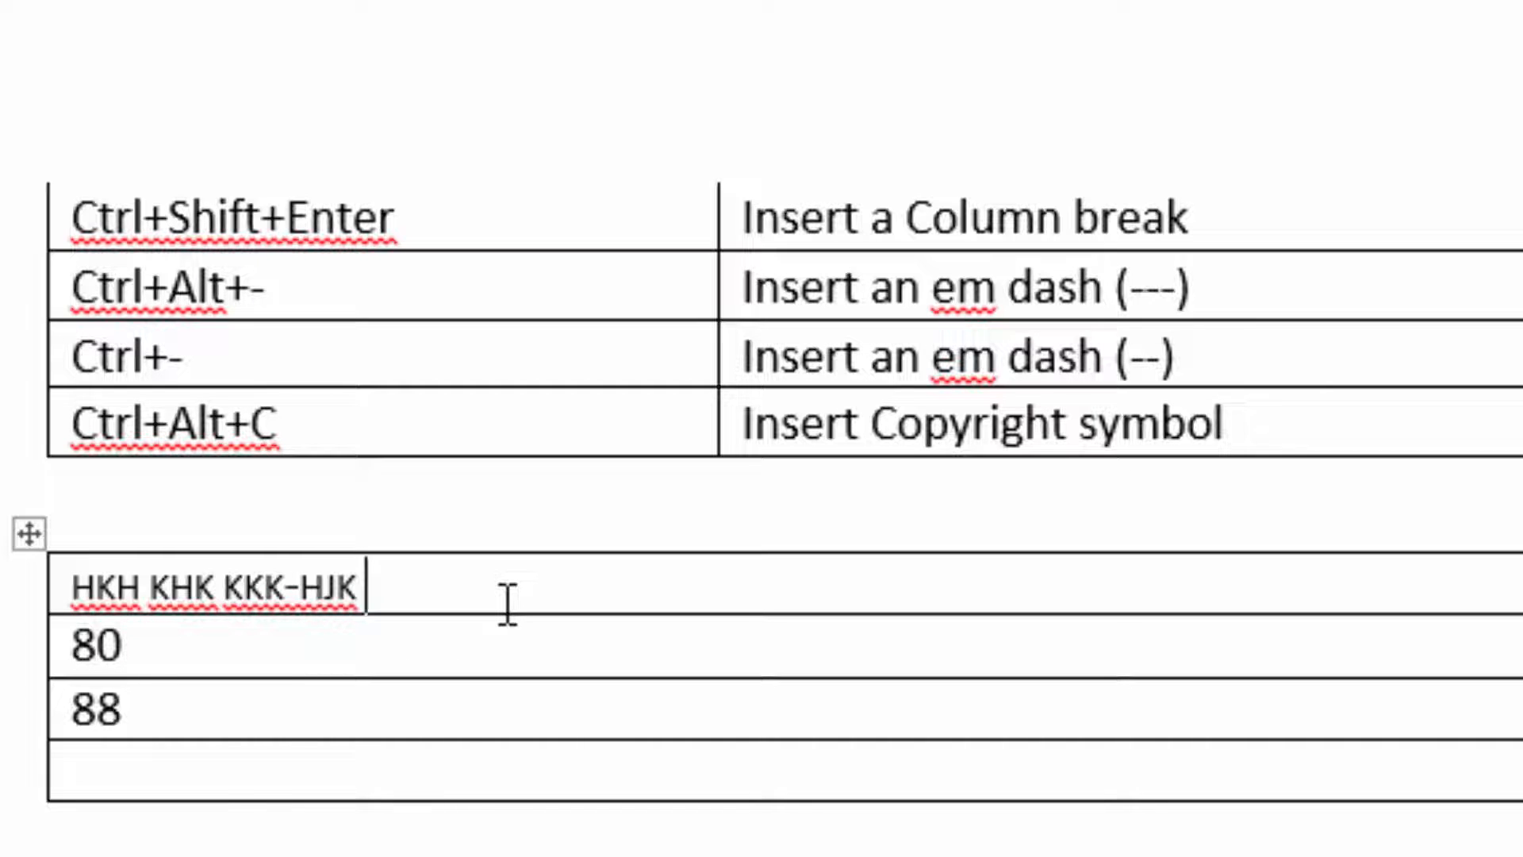
Add an en dash, the letters "JLJ" and an em dash after "HKH KHK KKK-HJK"
{"action": "key", "text": "ctrl+minus"}
{"action": "key", "text": "ctrl+minus"}
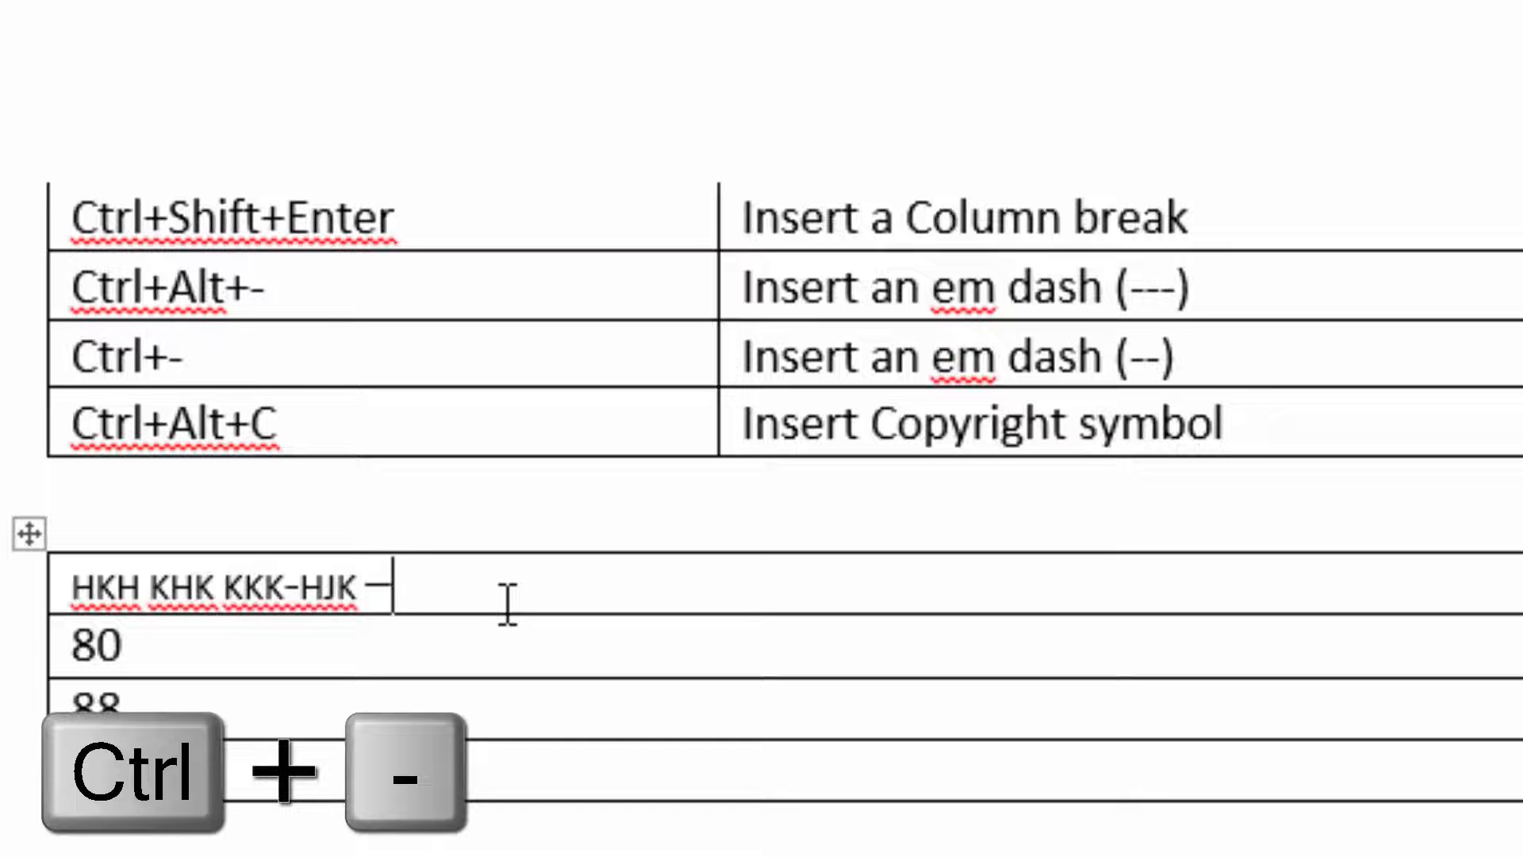
{"action": "type", "text": "JLJ"}
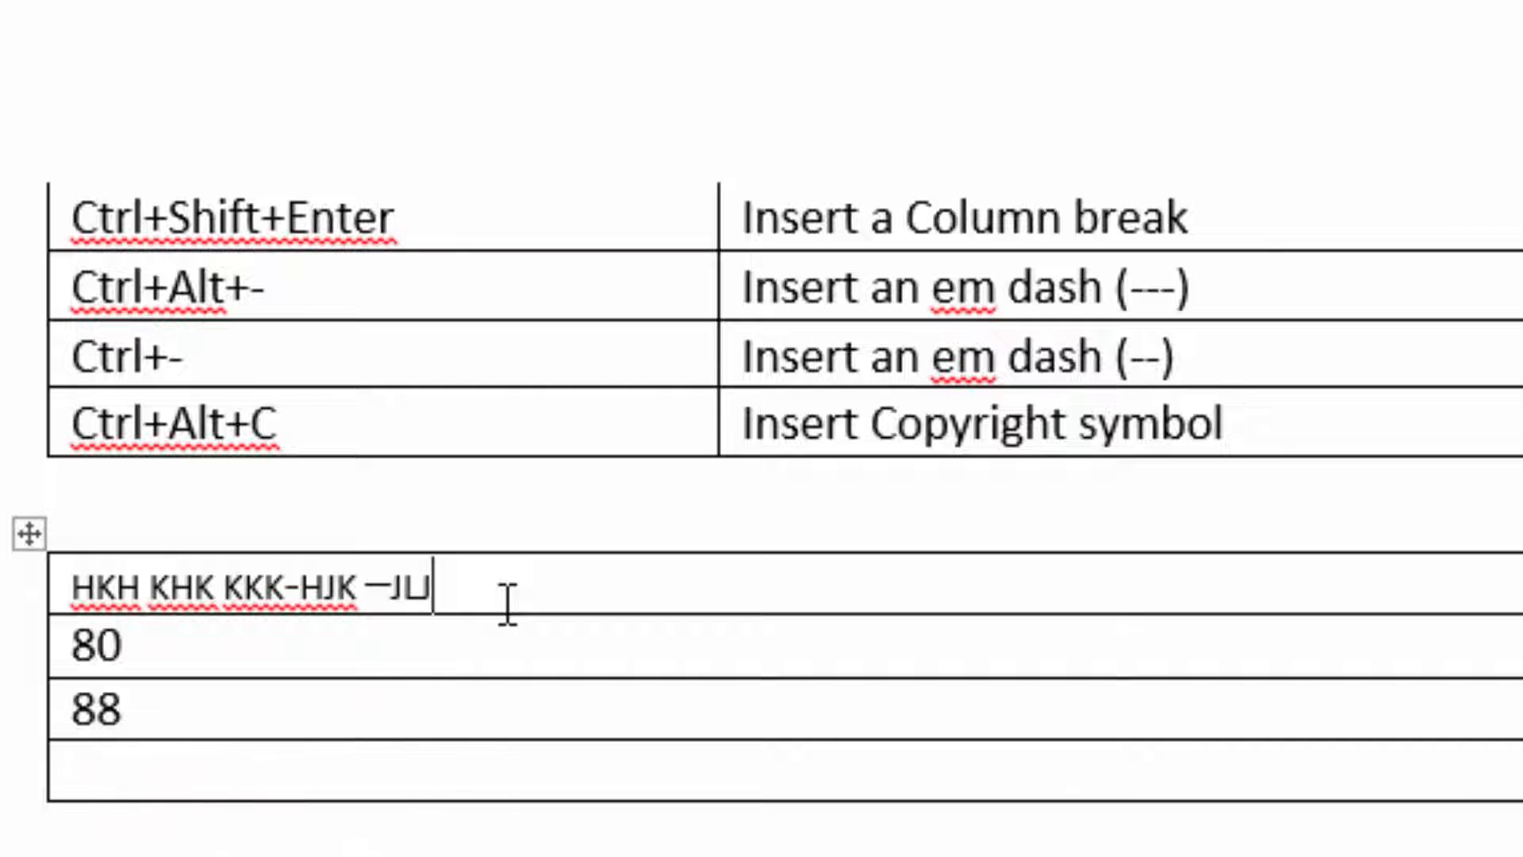
{"action": "key", "text": "ctrl+alt+minus"}
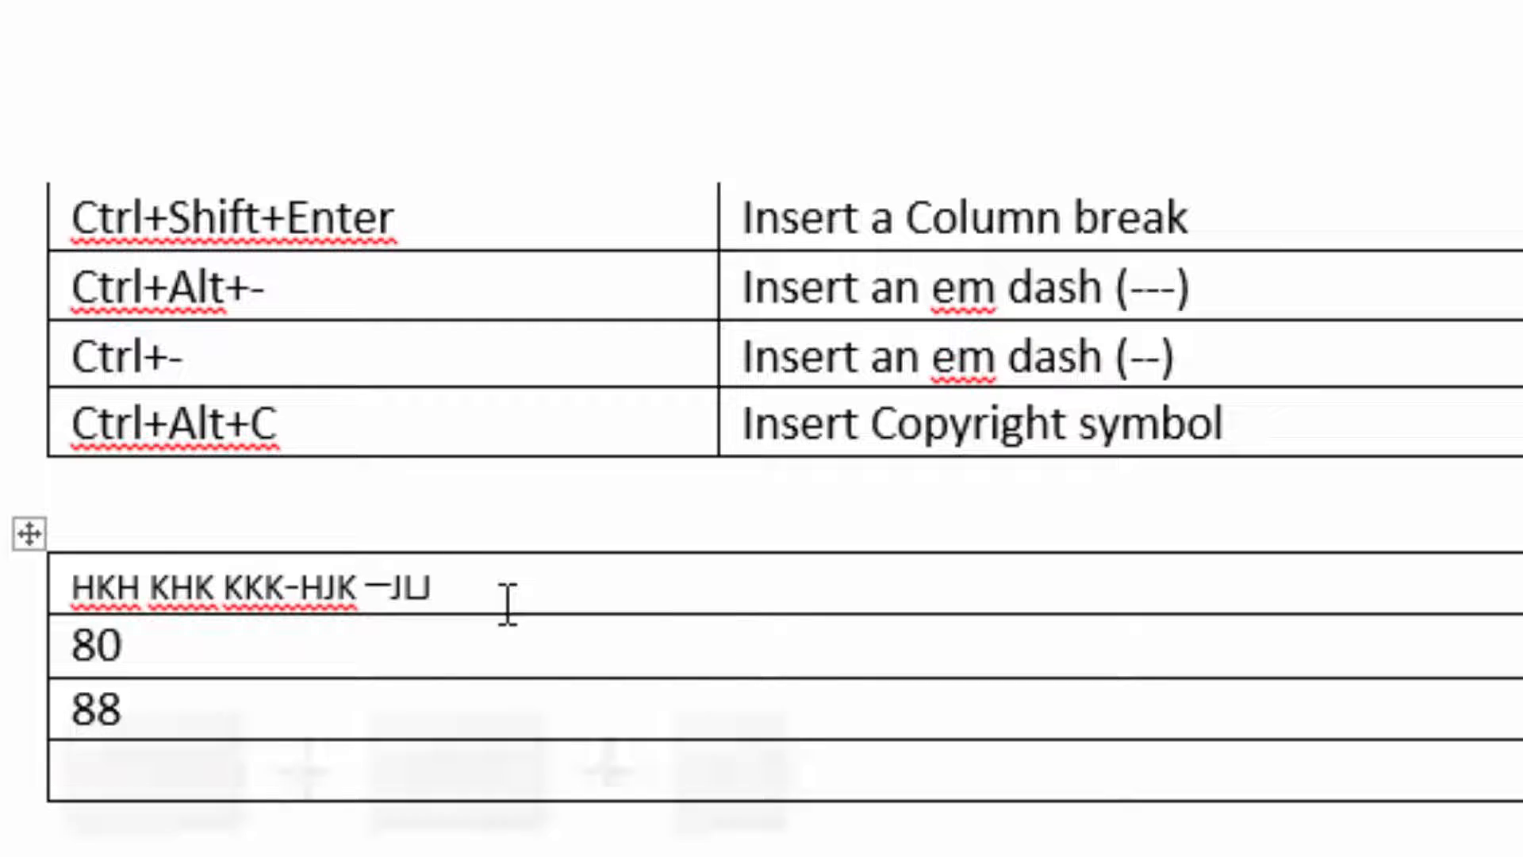
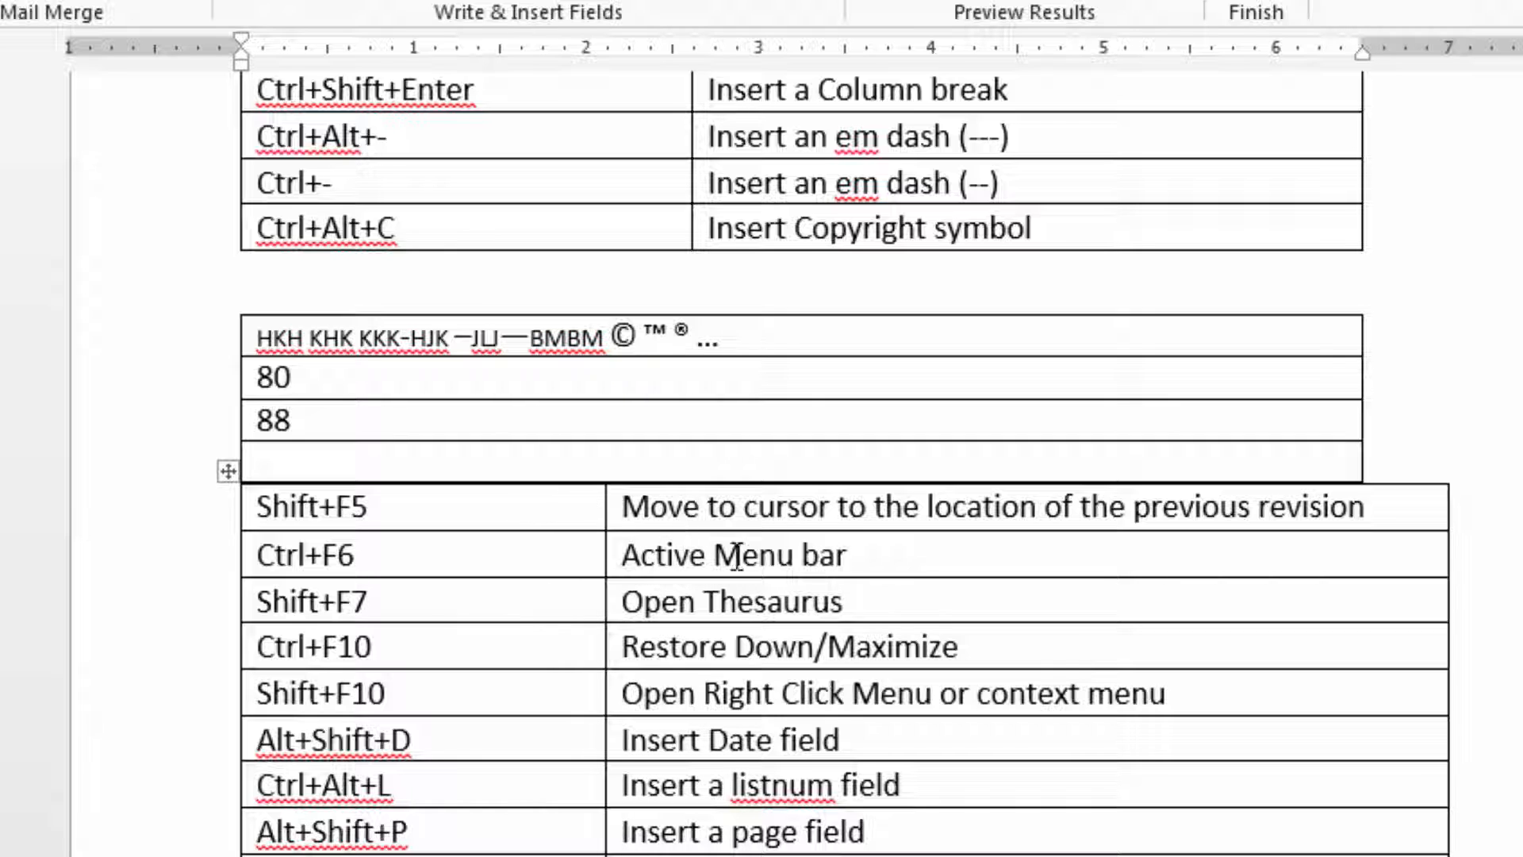
Place the cursor after "Active Menu bar", go up to the small-caps paragraphs, and return to the last cursor location
{"action": "left_click", "coordinate": [881, 565]}
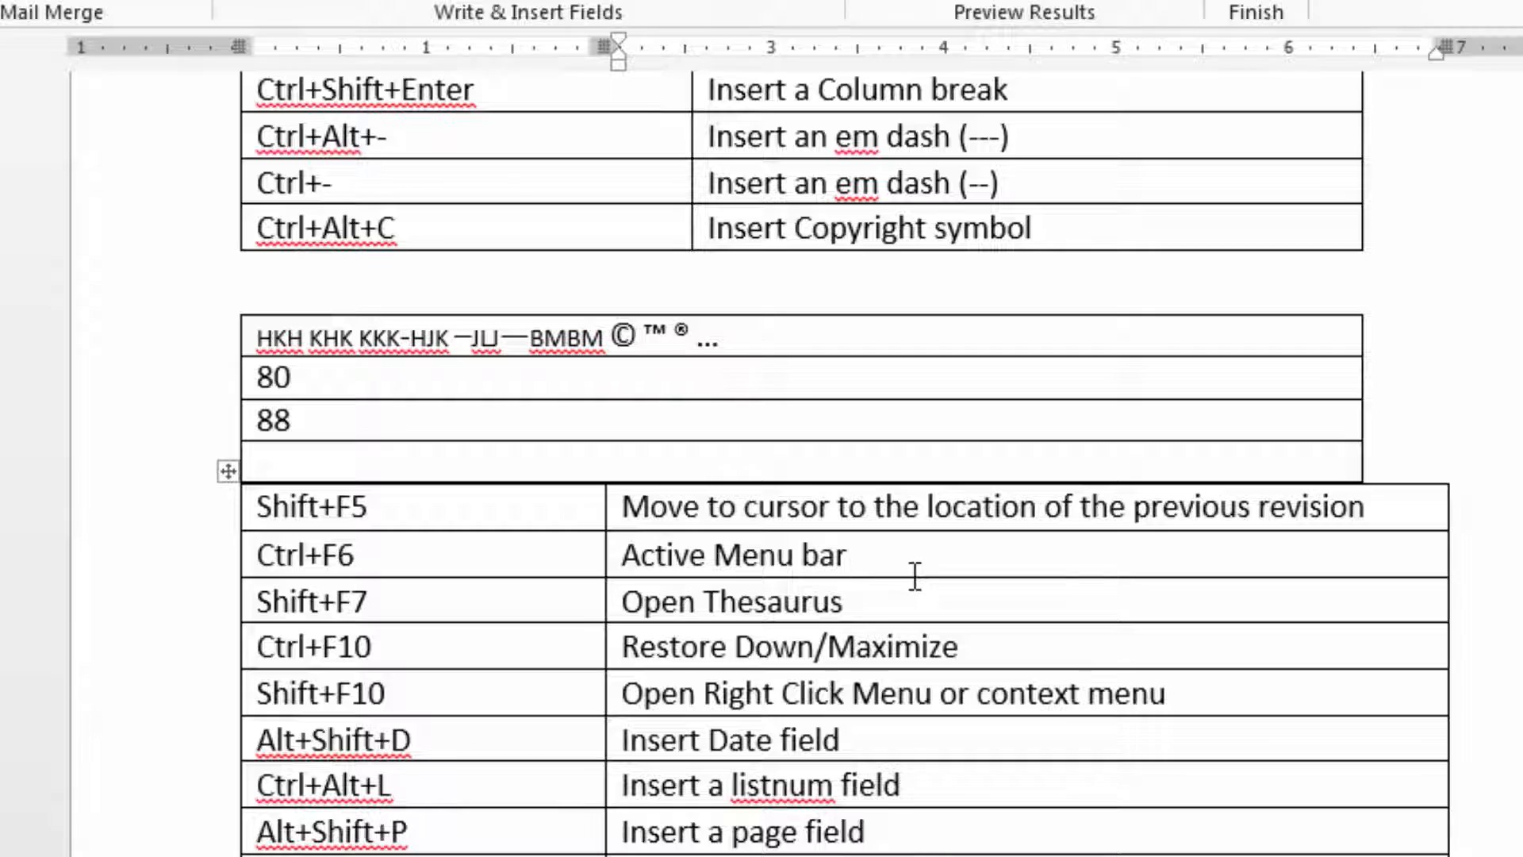
{"action": "scroll", "coordinate": [914, 576], "scroll_direction": "up", "scroll_amount": 10}
{"action": "scroll", "coordinate": [915, 576], "scroll_direction": "up", "scroll_amount": 20}
{"action": "scroll", "coordinate": [896, 547], "scroll_direction": "up", "scroll_amount": 15}
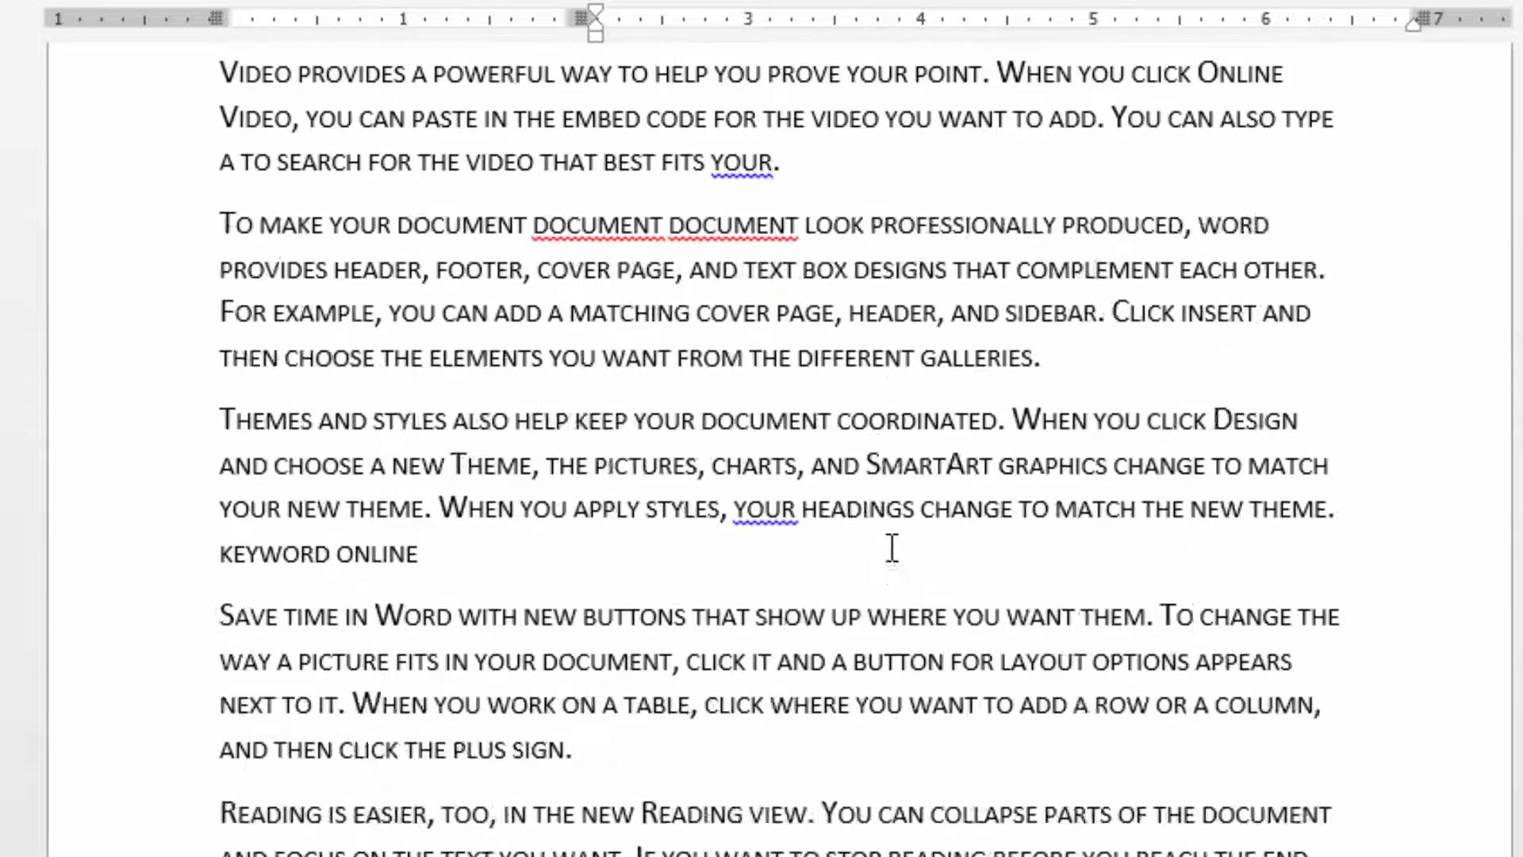
{"action": "scroll", "coordinate": [892, 547], "scroll_direction": "up", "scroll_amount": 3}
{"action": "scroll", "coordinate": [891, 547], "scroll_direction": "down", "scroll_amount": 7}
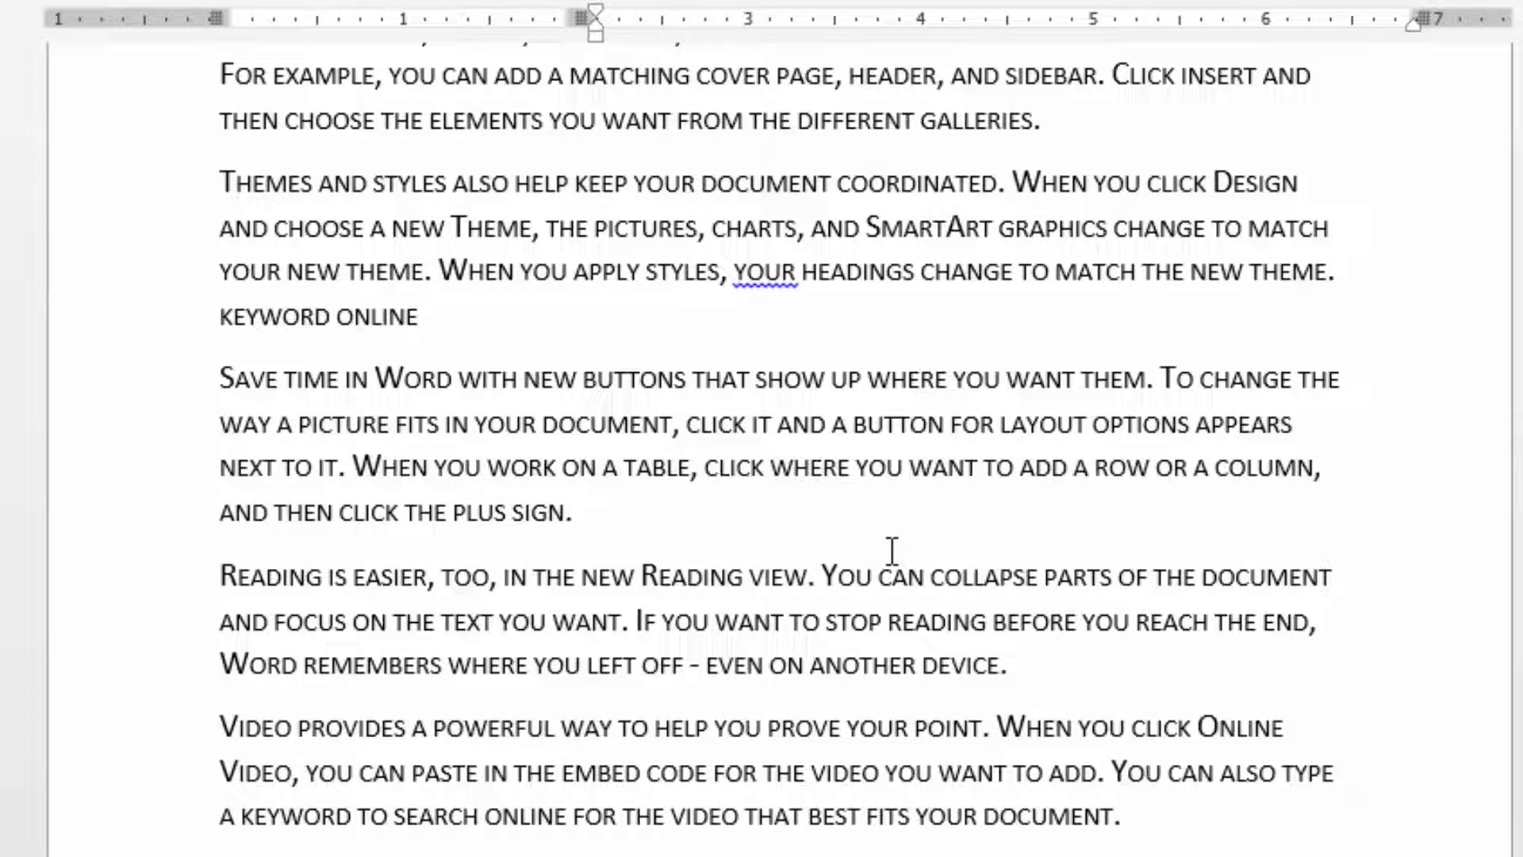
{"action": "key", "text": "shift+F5"}
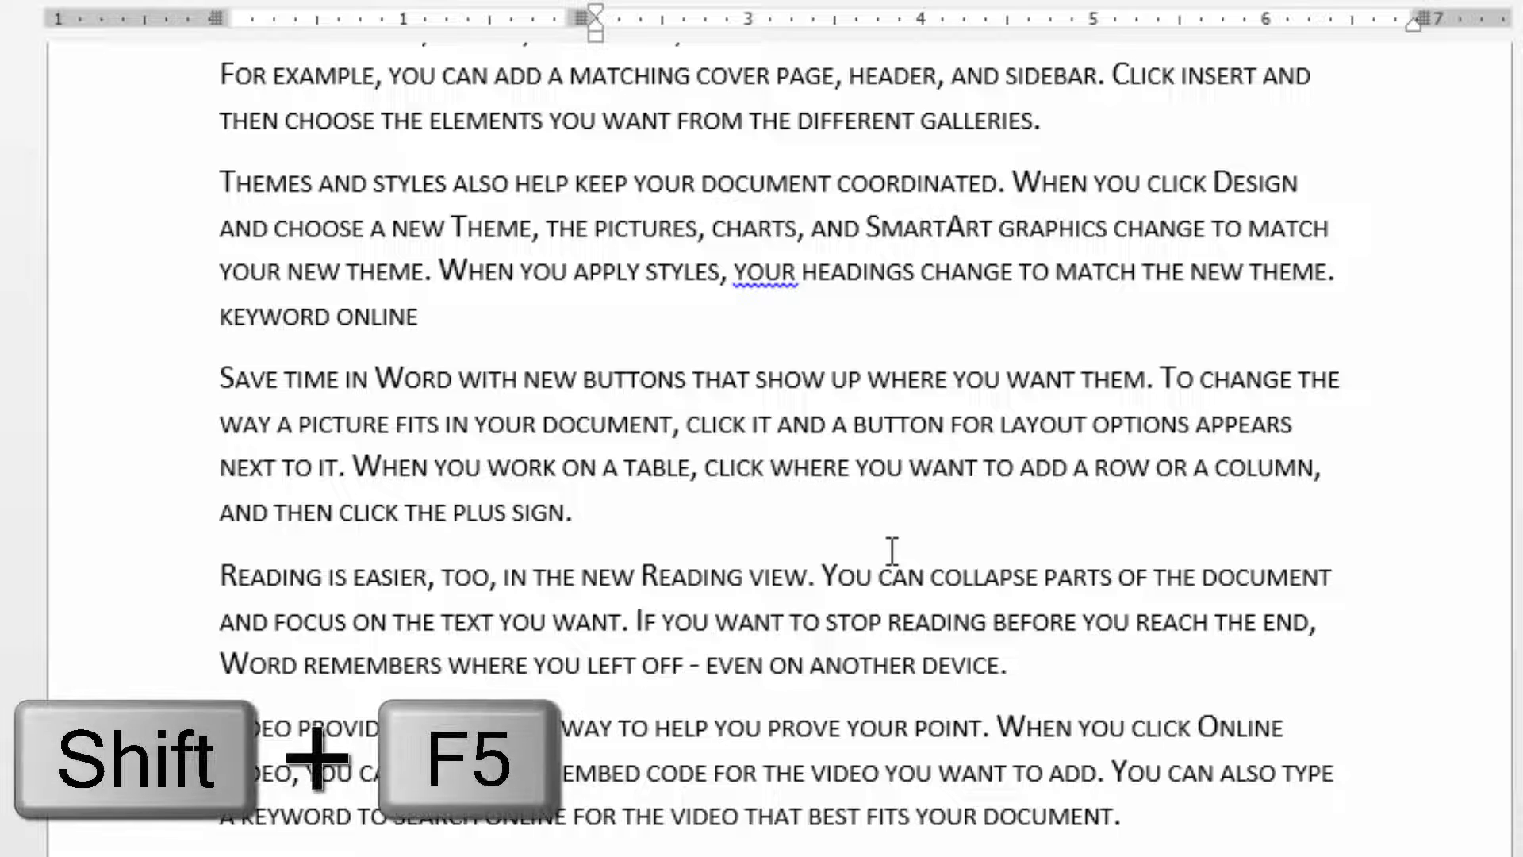
{"action": "key", "text": "shift+F5"}
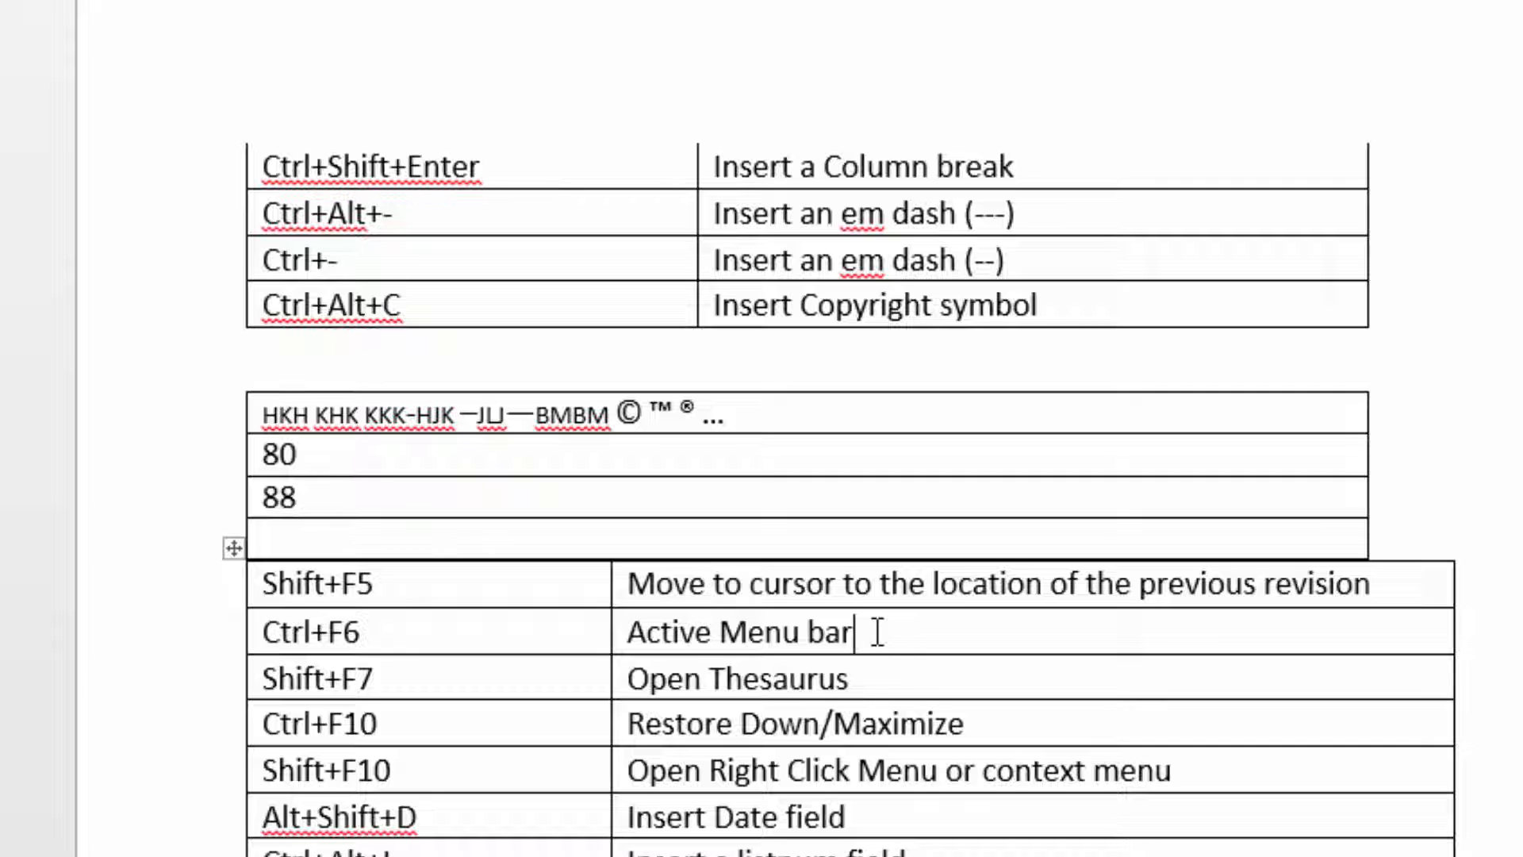
Bring up the context menu for the selected "BMBM © ™ ® …" text and at that row's end, dismissing it each time
{"action": "left_click", "coordinate": [882, 678]}
{"action": "scroll", "coordinate": [883, 679], "scroll_direction": "down", "scroll_amount": 3}
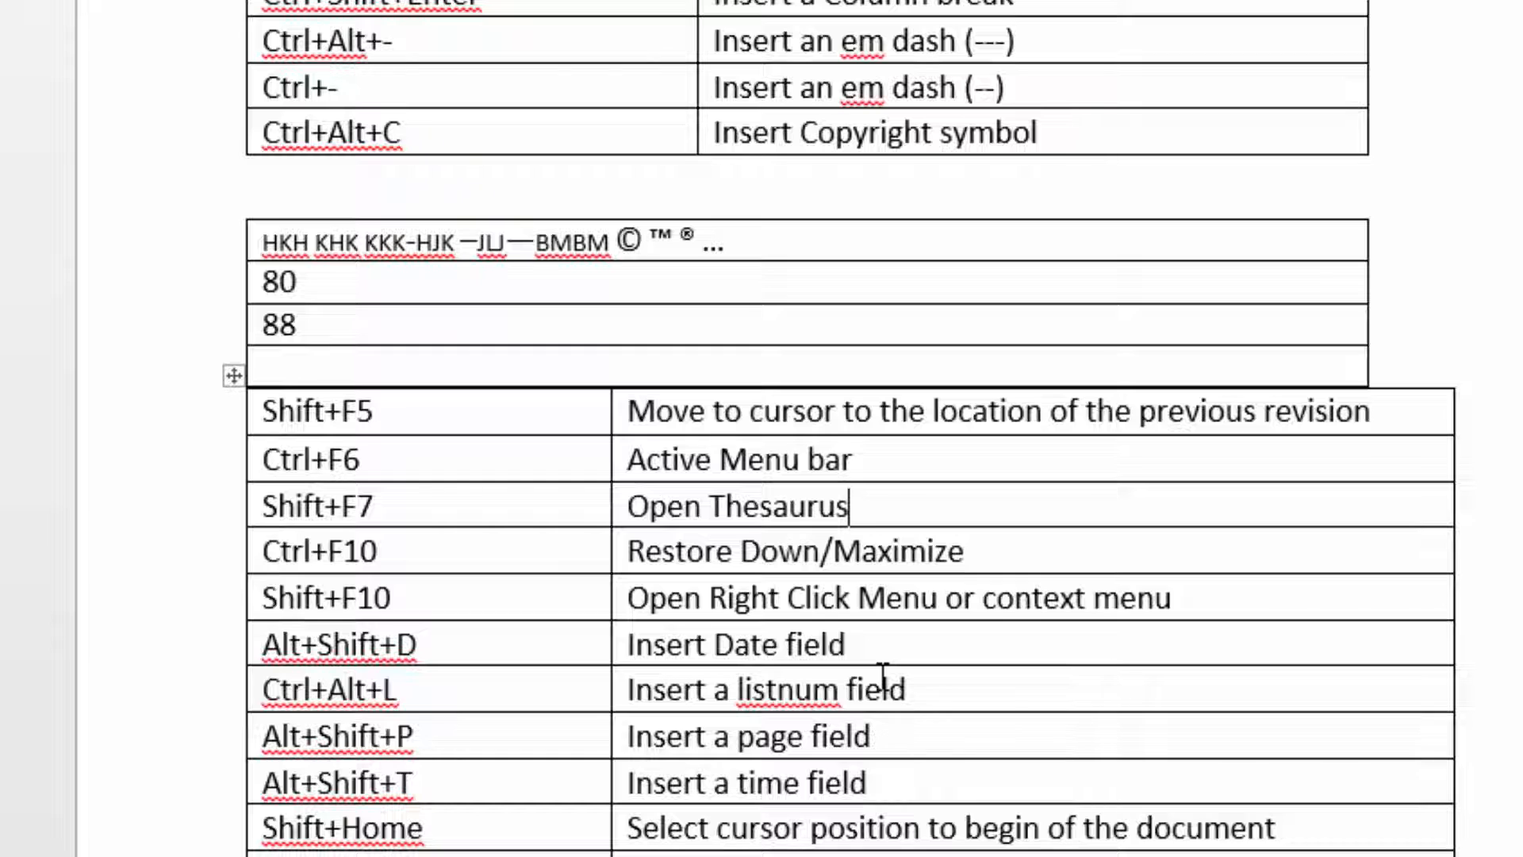
{"action": "left_click_drag", "start_coordinate": [722, 242], "coordinate": [613, 238]}
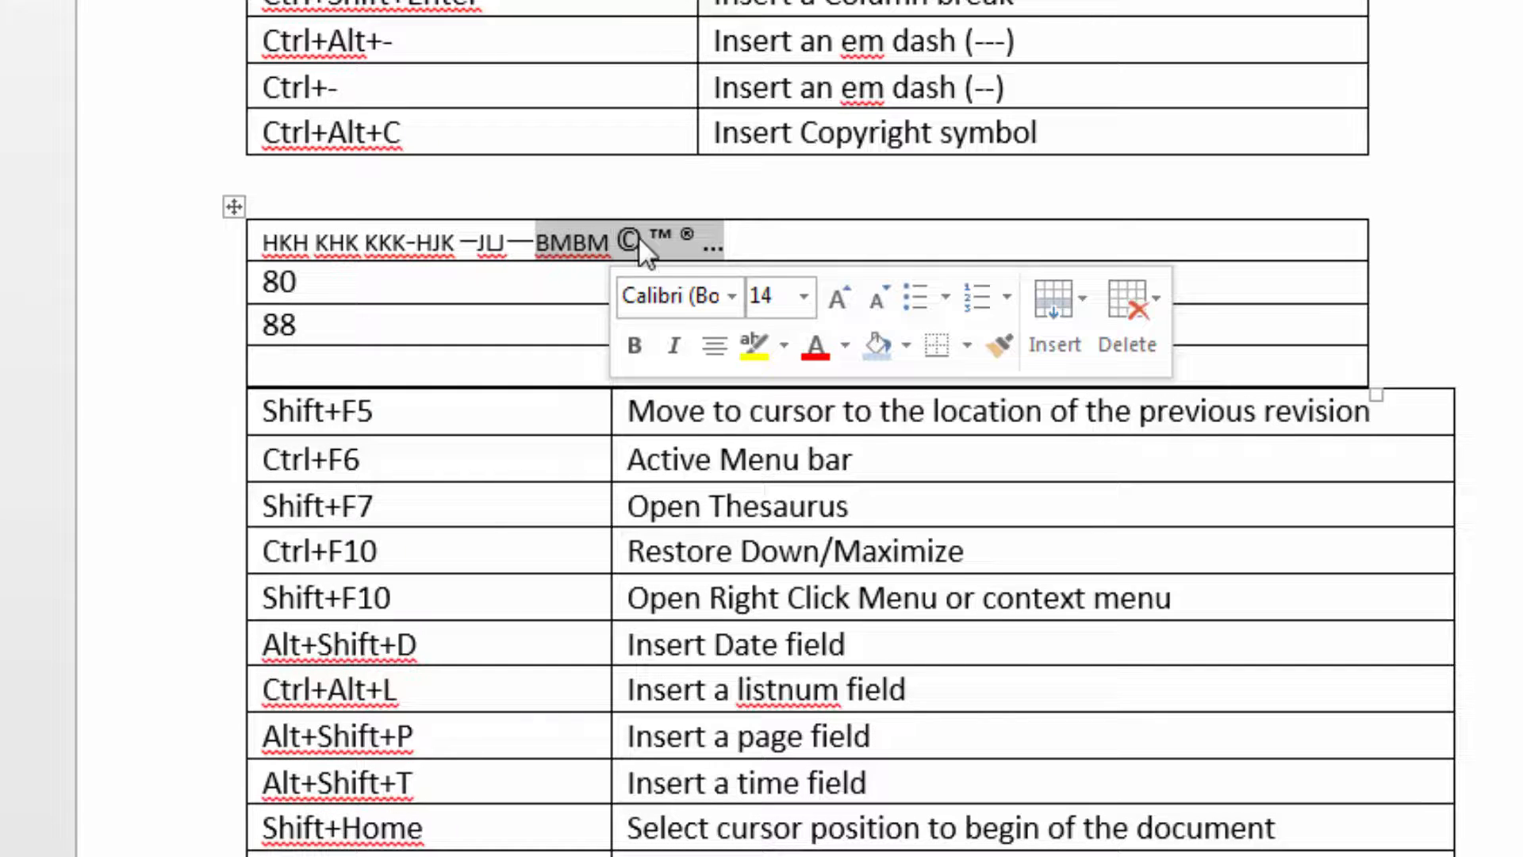
{"action": "right_click", "coordinate": [703, 232]}
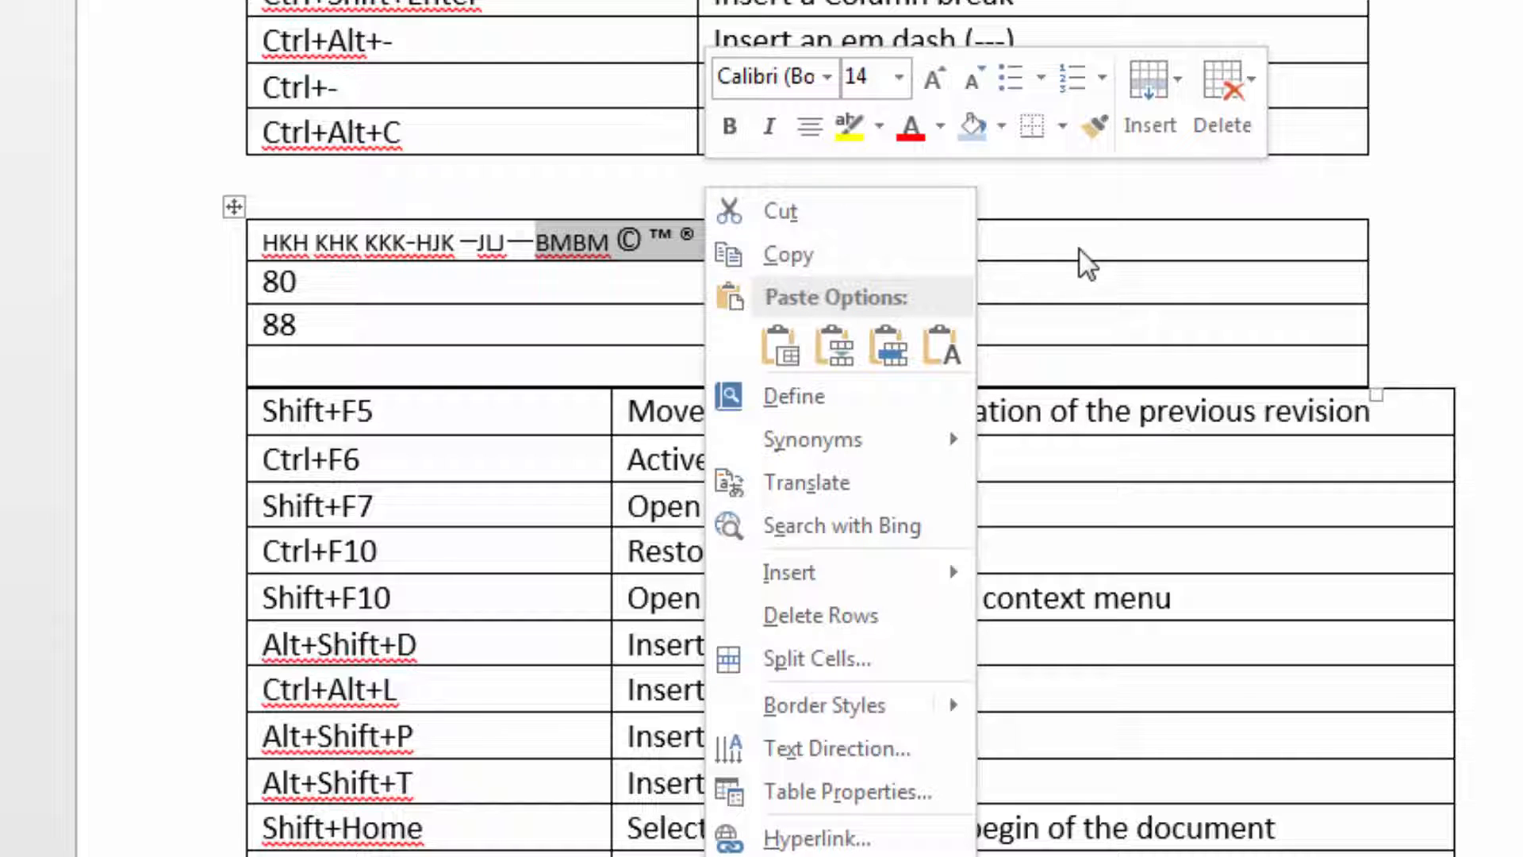
{"action": "key", "text": "Escape"}
{"action": "left_click", "coordinate": [806, 242]}
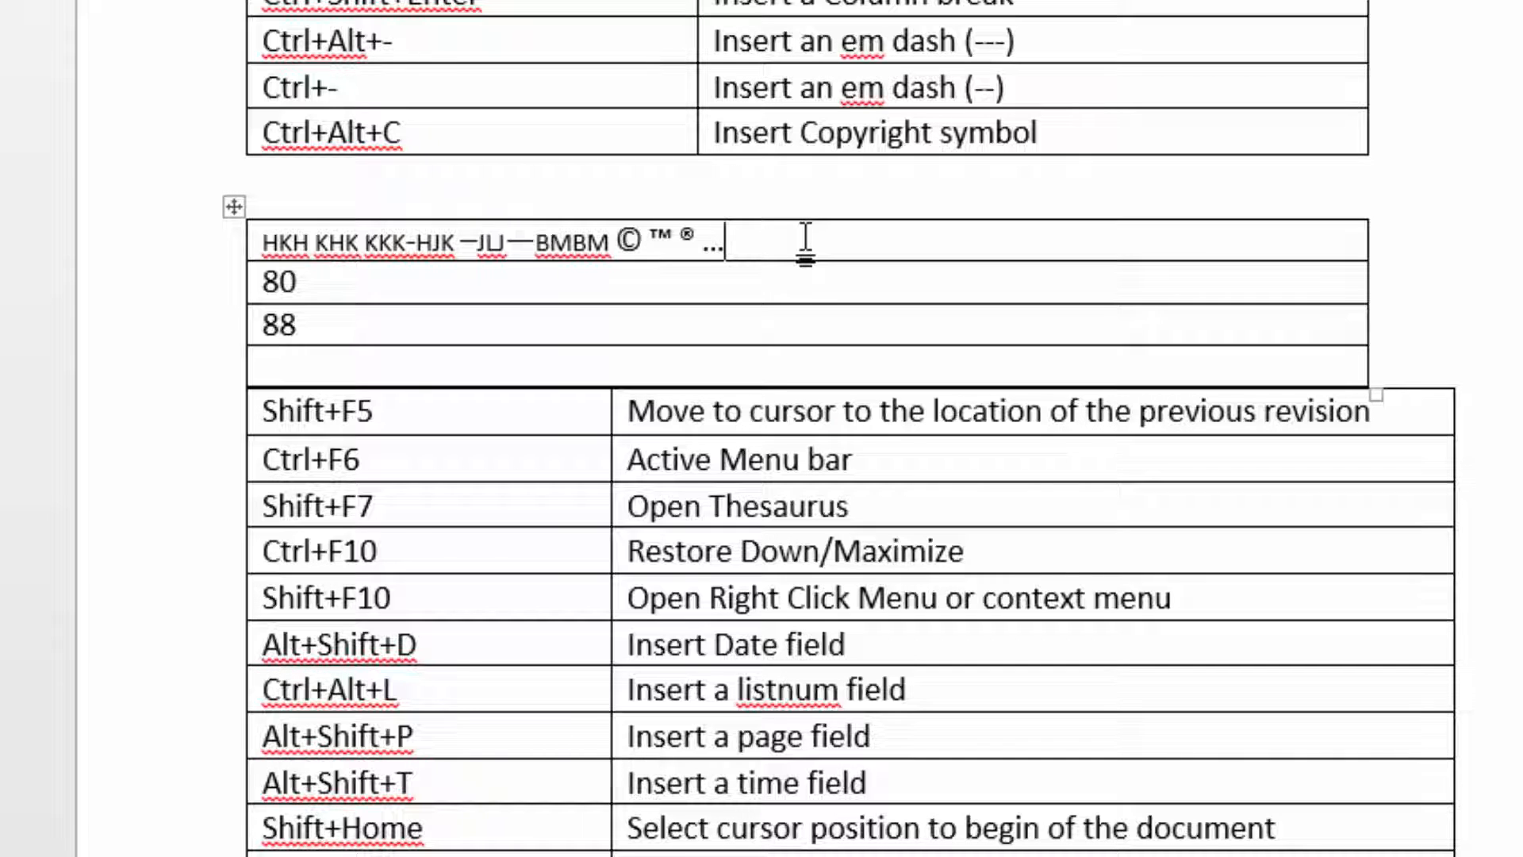
{"action": "key", "text": "shift+F10"}
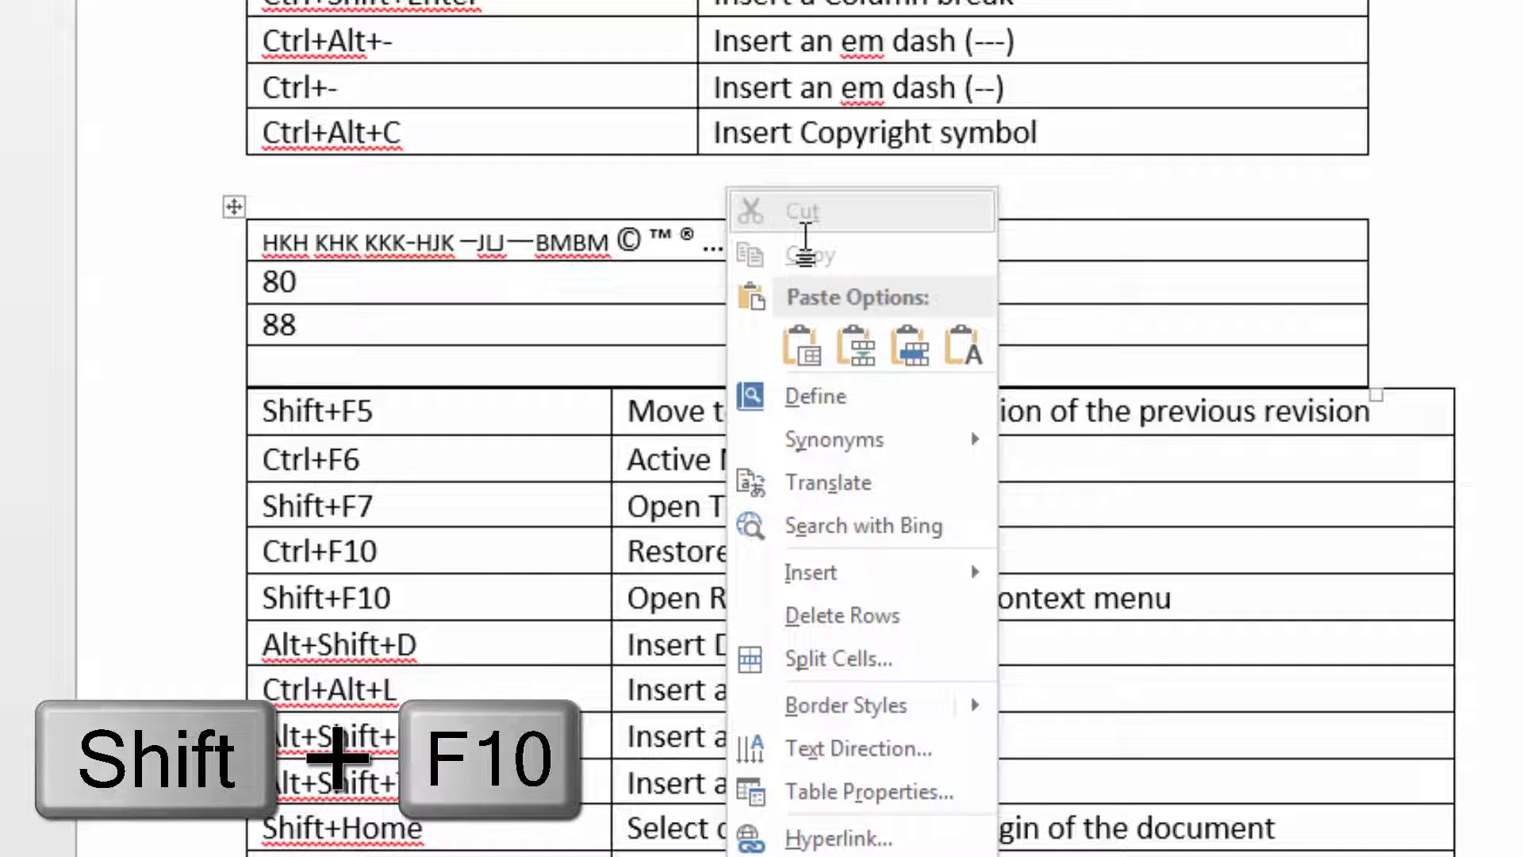
{"action": "key", "text": "Escape"}
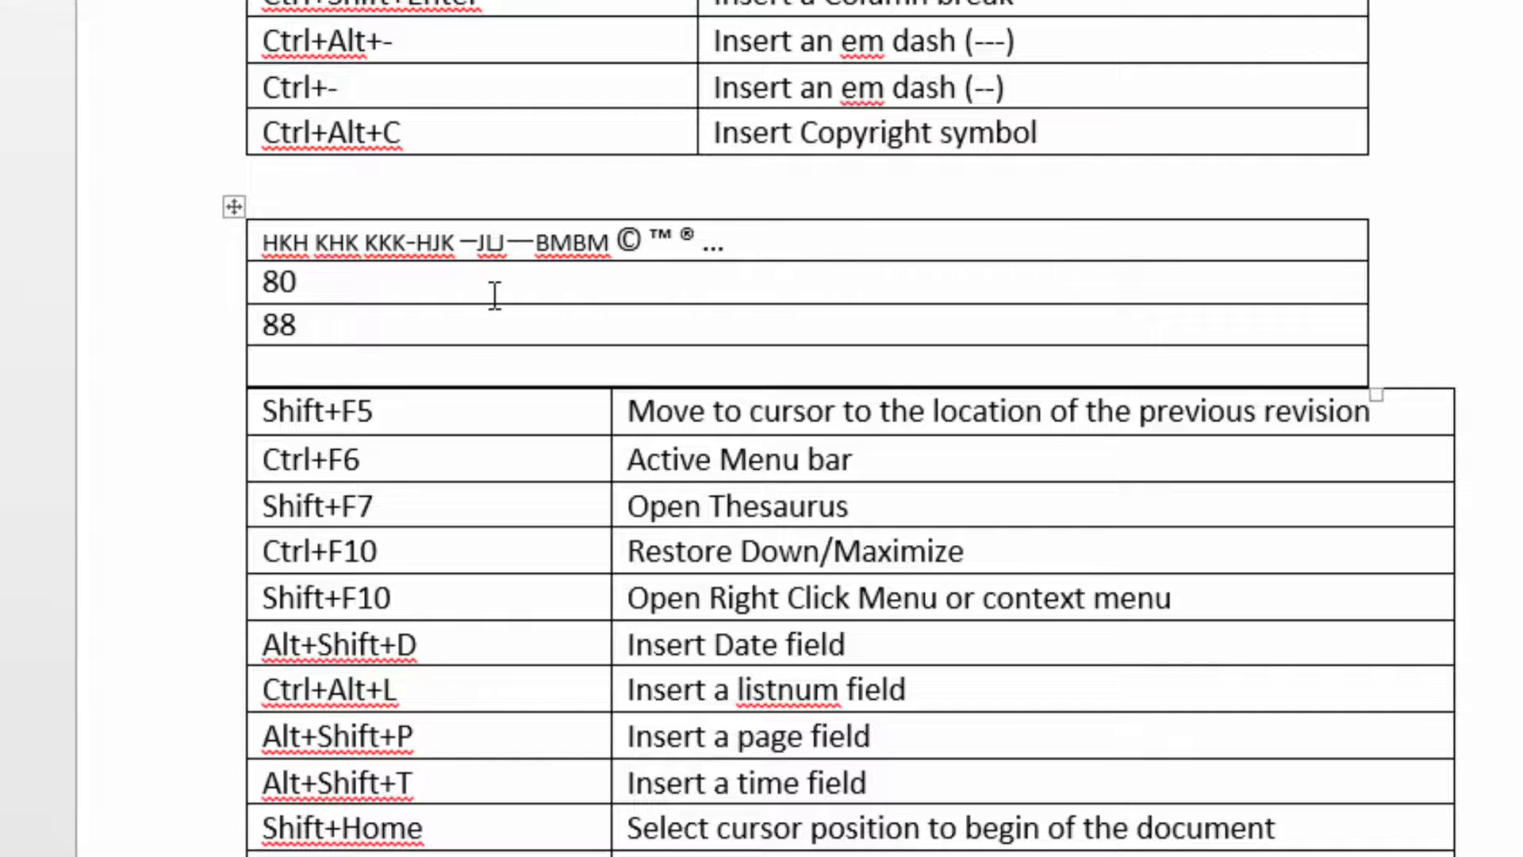
Replace the 88 in the small table with a date field and insert a time field in the empty row below
{"action": "left_click", "coordinate": [420, 313]}
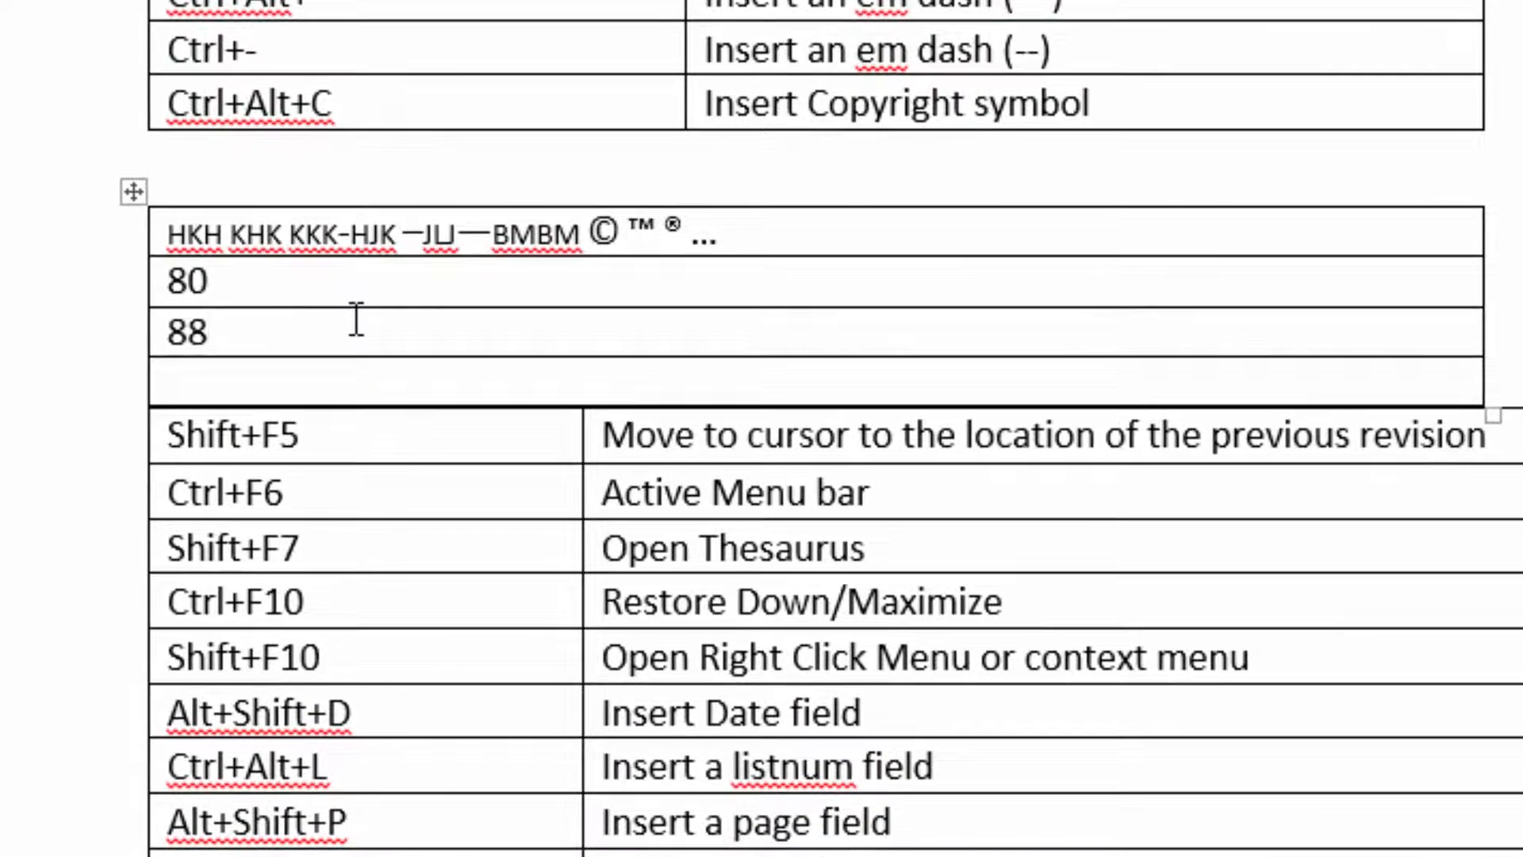
{"action": "key", "text": "BackSpace"}
{"action": "key", "text": "BackSpace"}
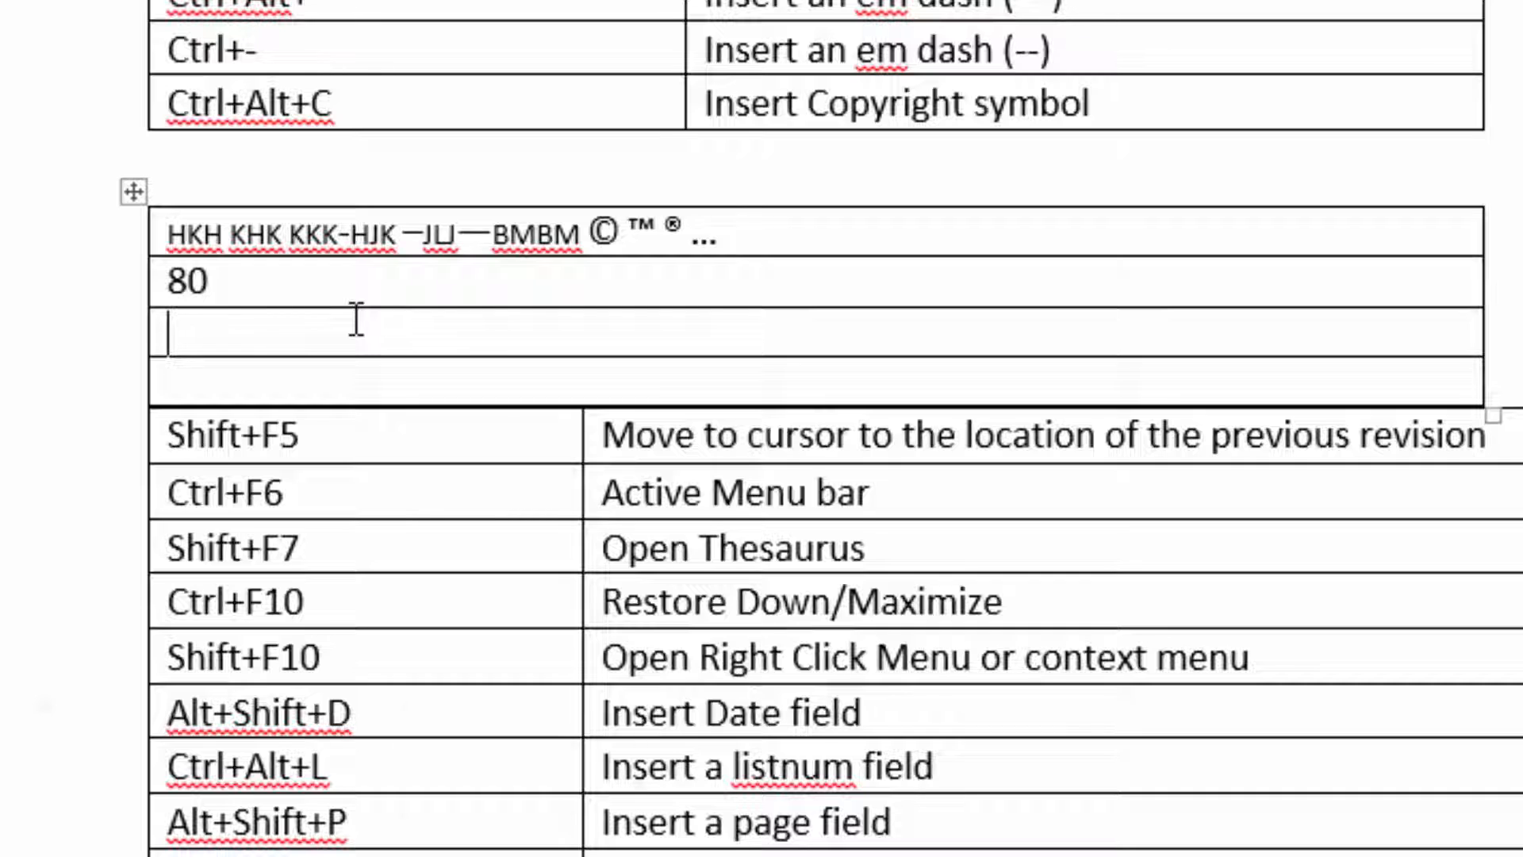
{"action": "key", "text": "shift+alt+d"}
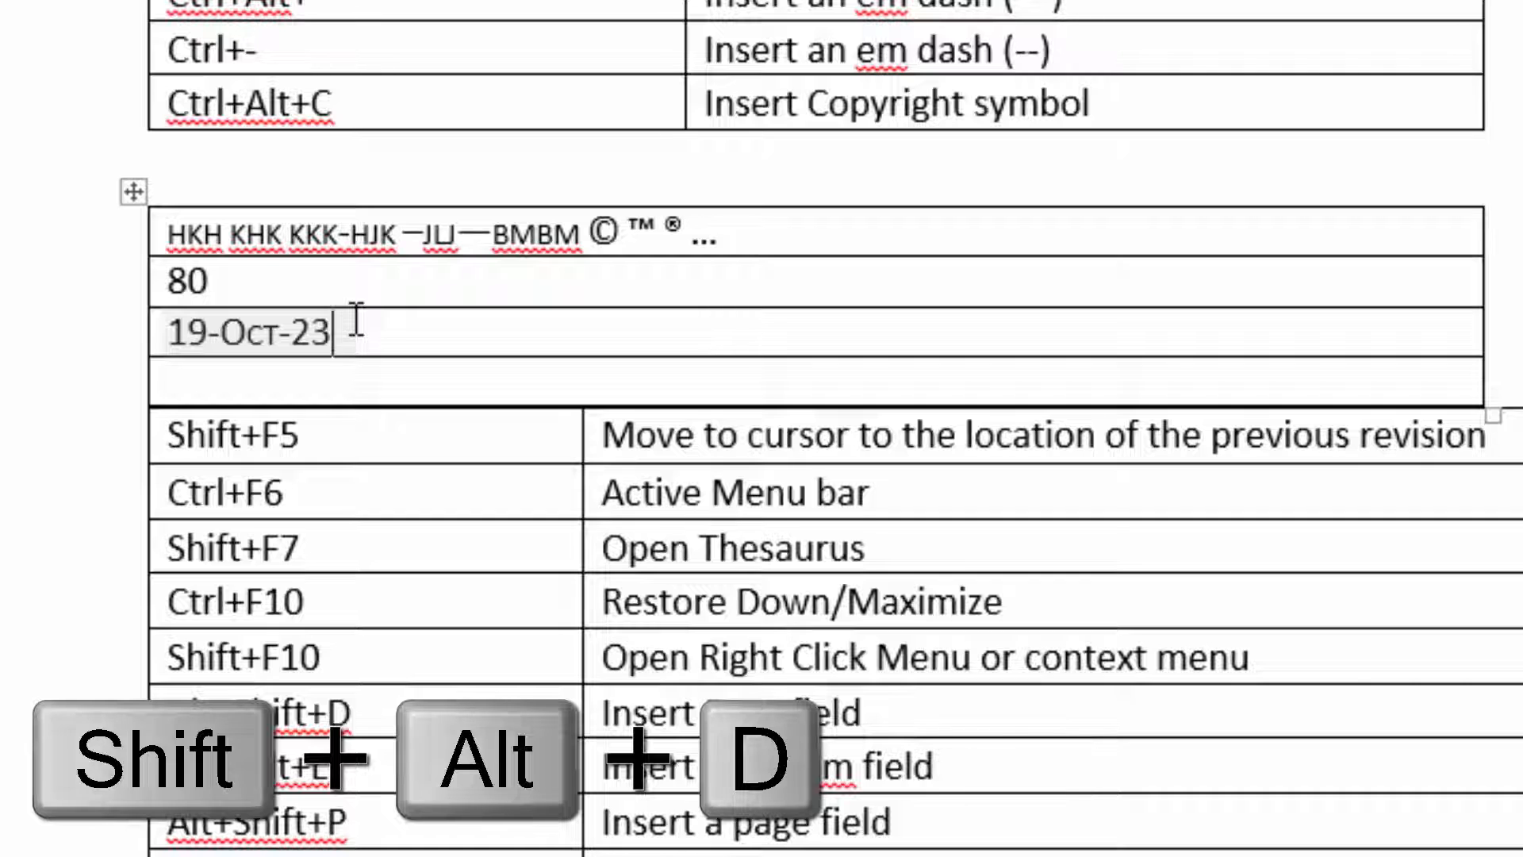
{"action": "left_click", "coordinate": [249, 333]}
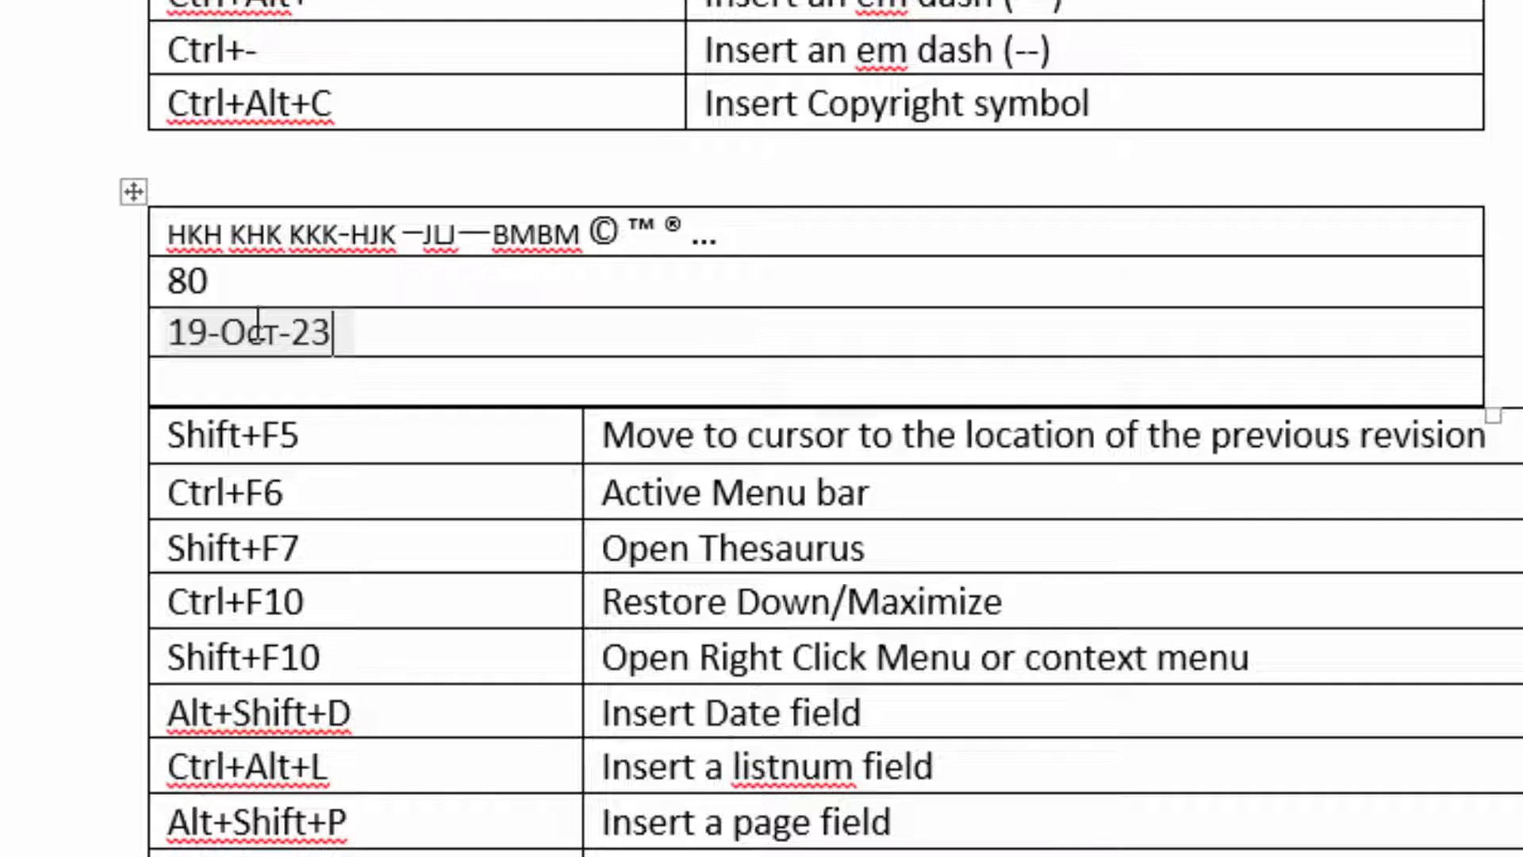
{"action": "left_click", "coordinate": [392, 339]}
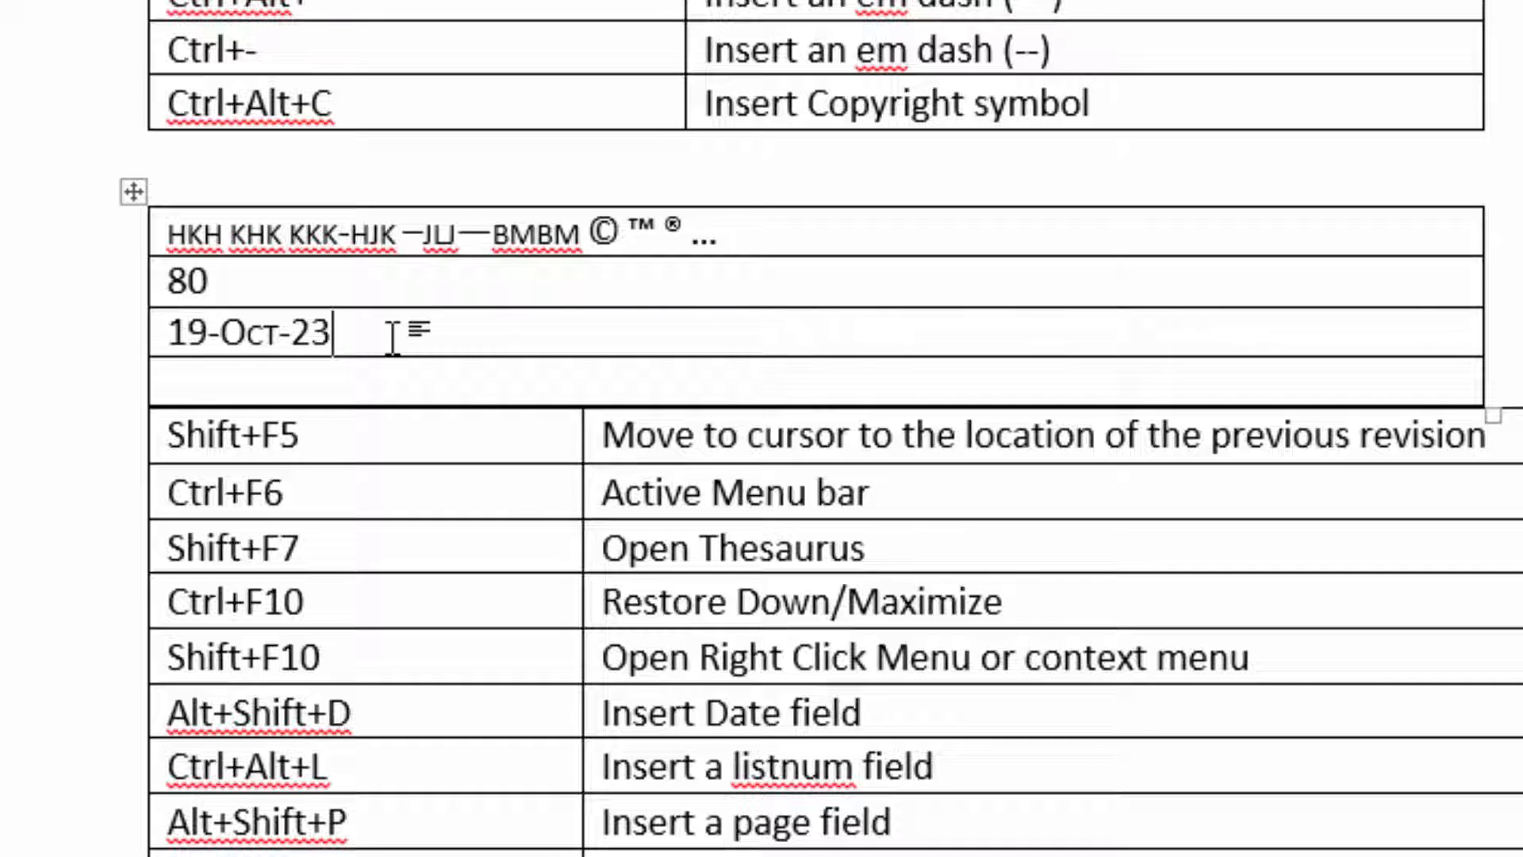
{"action": "left_click", "coordinate": [398, 384]}
{"action": "key", "text": "shift+alt+t"}
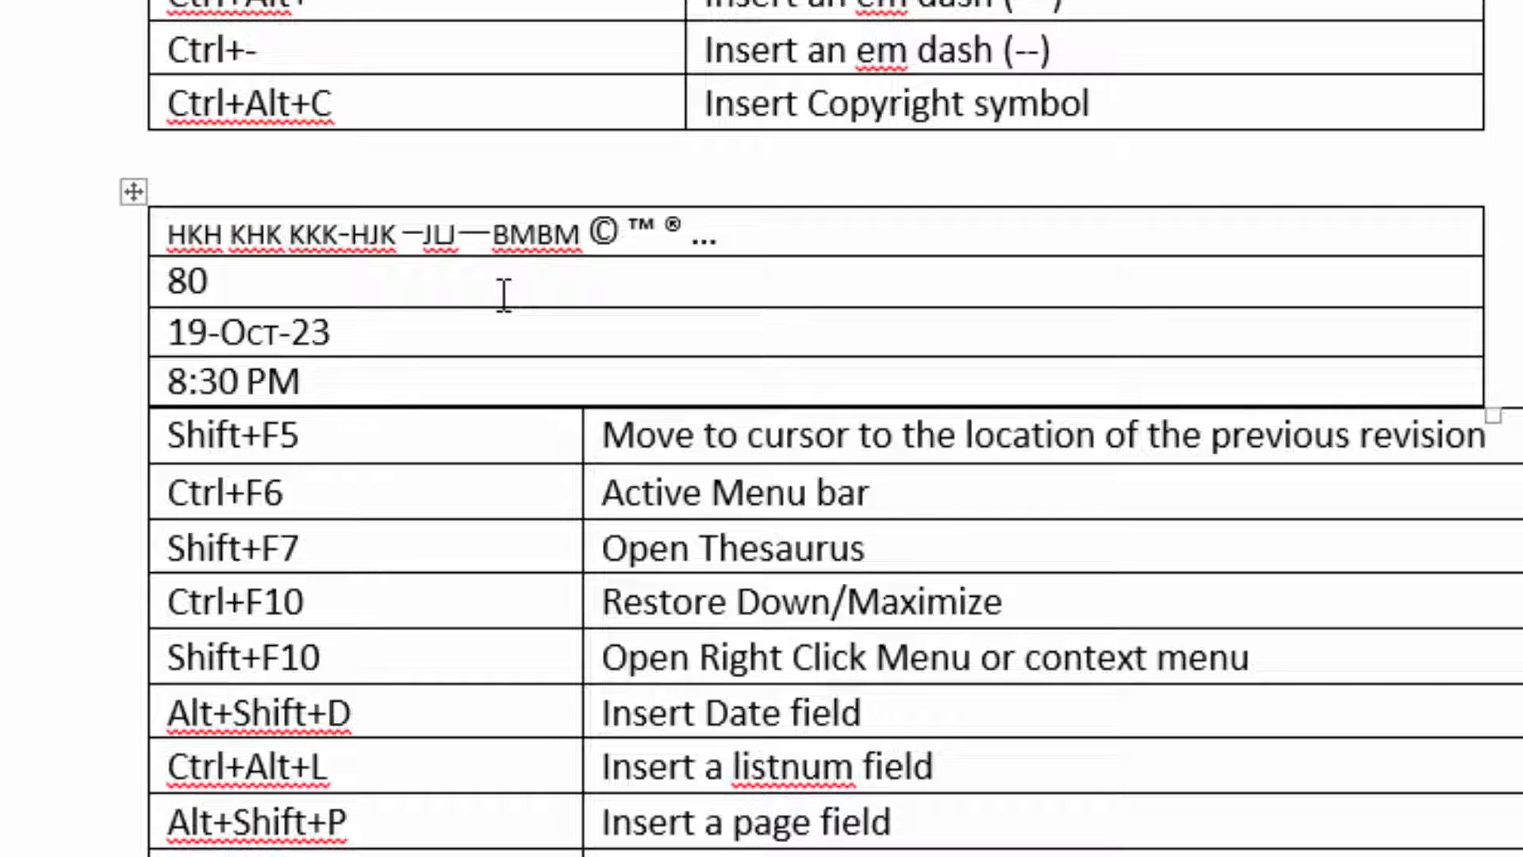
Replace the 80 in the small table's second row with the sample text "KFHK HFHK" followed by a page field
{"action": "left_click", "coordinate": [270, 287]}
{"action": "key", "text": "BackSpace"}
{"action": "key", "text": "BackSpace"}
{"action": "type", "text": "KFHK HFHK  6"}
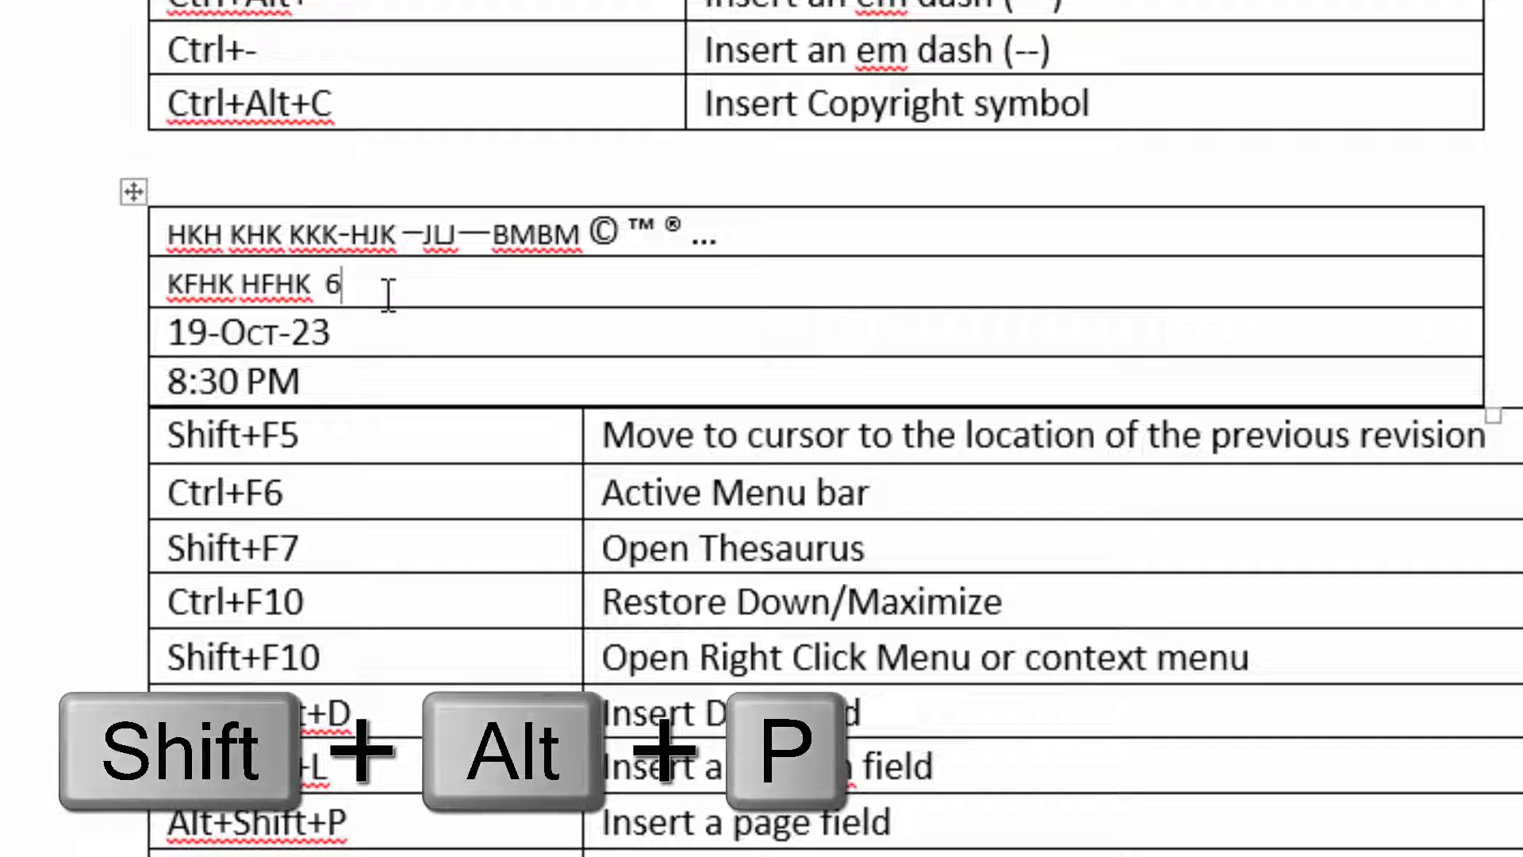
{"action": "left_click_drag", "start_coordinate": [168, 285], "coordinate": [346, 279]}
{"action": "left_click", "coordinate": [361, 282]}
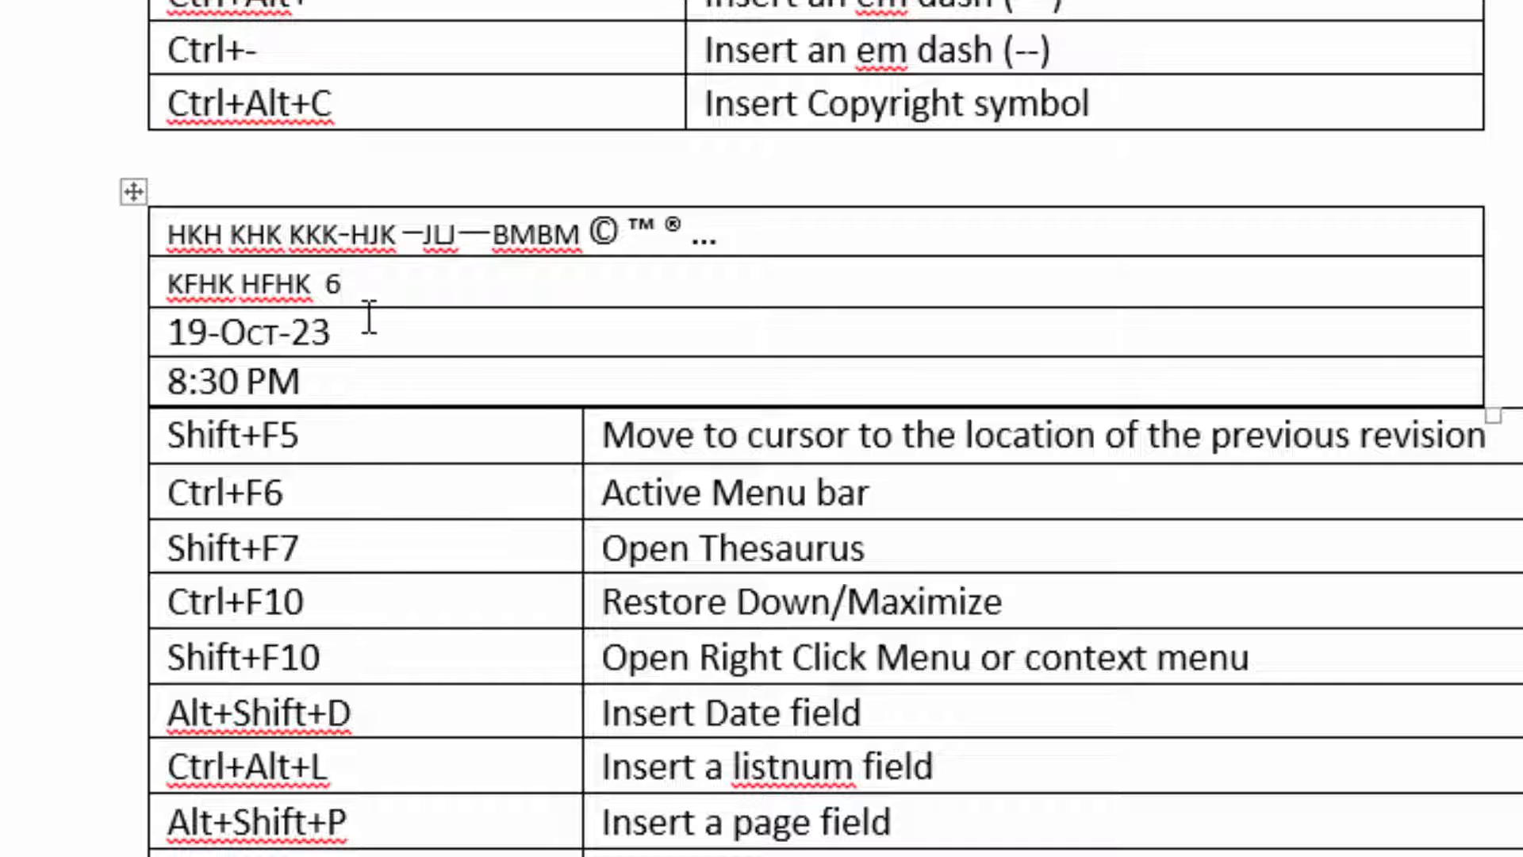
Look through the remaining shortcut entries, from the field insertions through view switching and footnotes to the mail merge and endnote rows
{"action": "scroll", "coordinate": [484, 523], "scroll_direction": "down", "scroll_amount": 2}
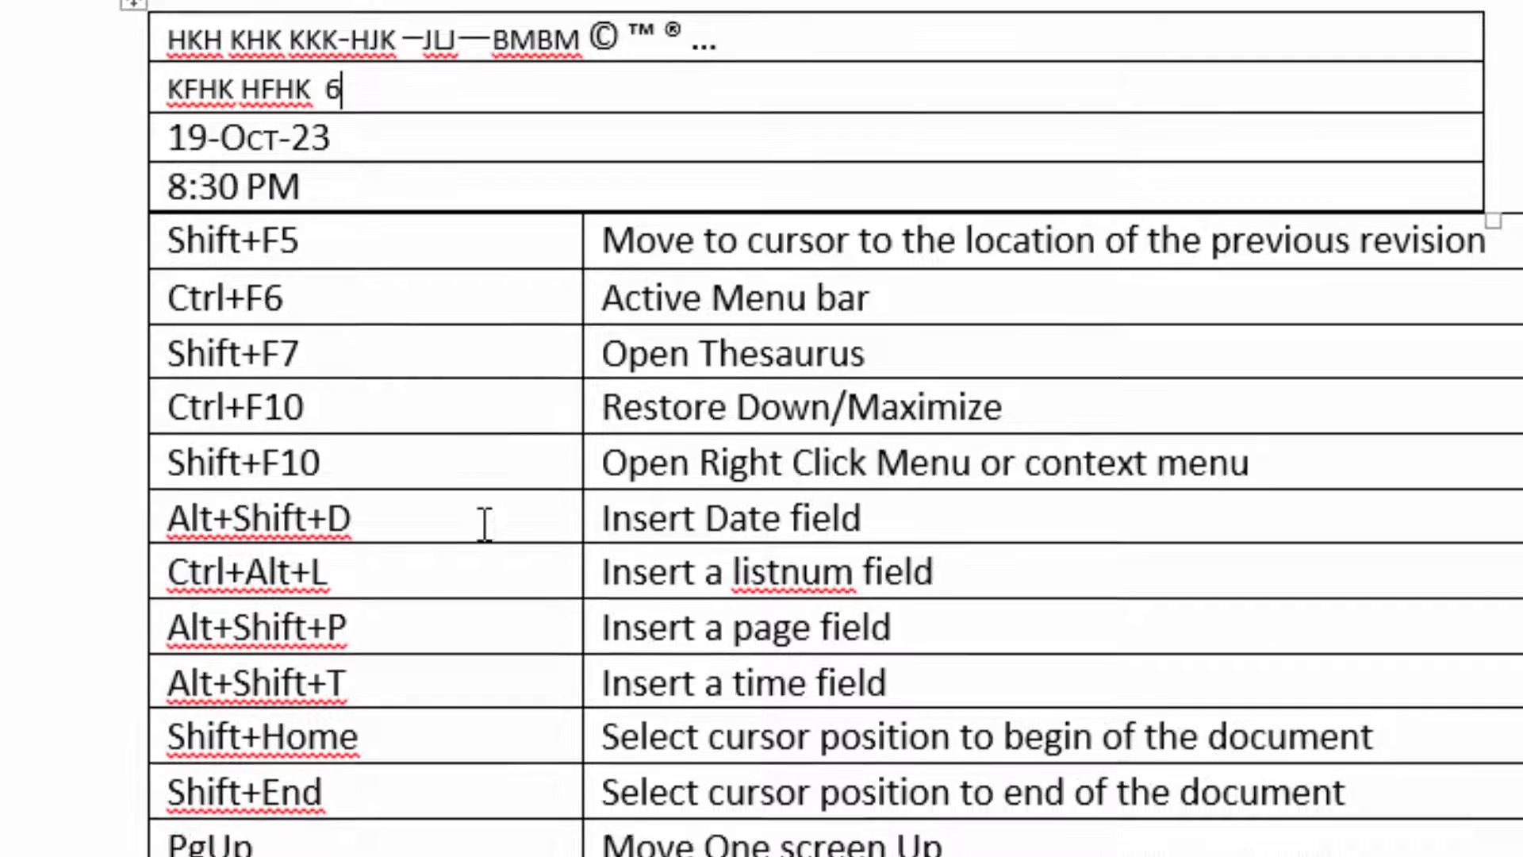
{"action": "left_click", "coordinate": [449, 581]}
{"action": "scroll", "coordinate": [459, 610], "scroll_direction": "down", "scroll_amount": 1}
{"action": "scroll", "coordinate": [457, 611], "scroll_direction": "down", "scroll_amount": 2}
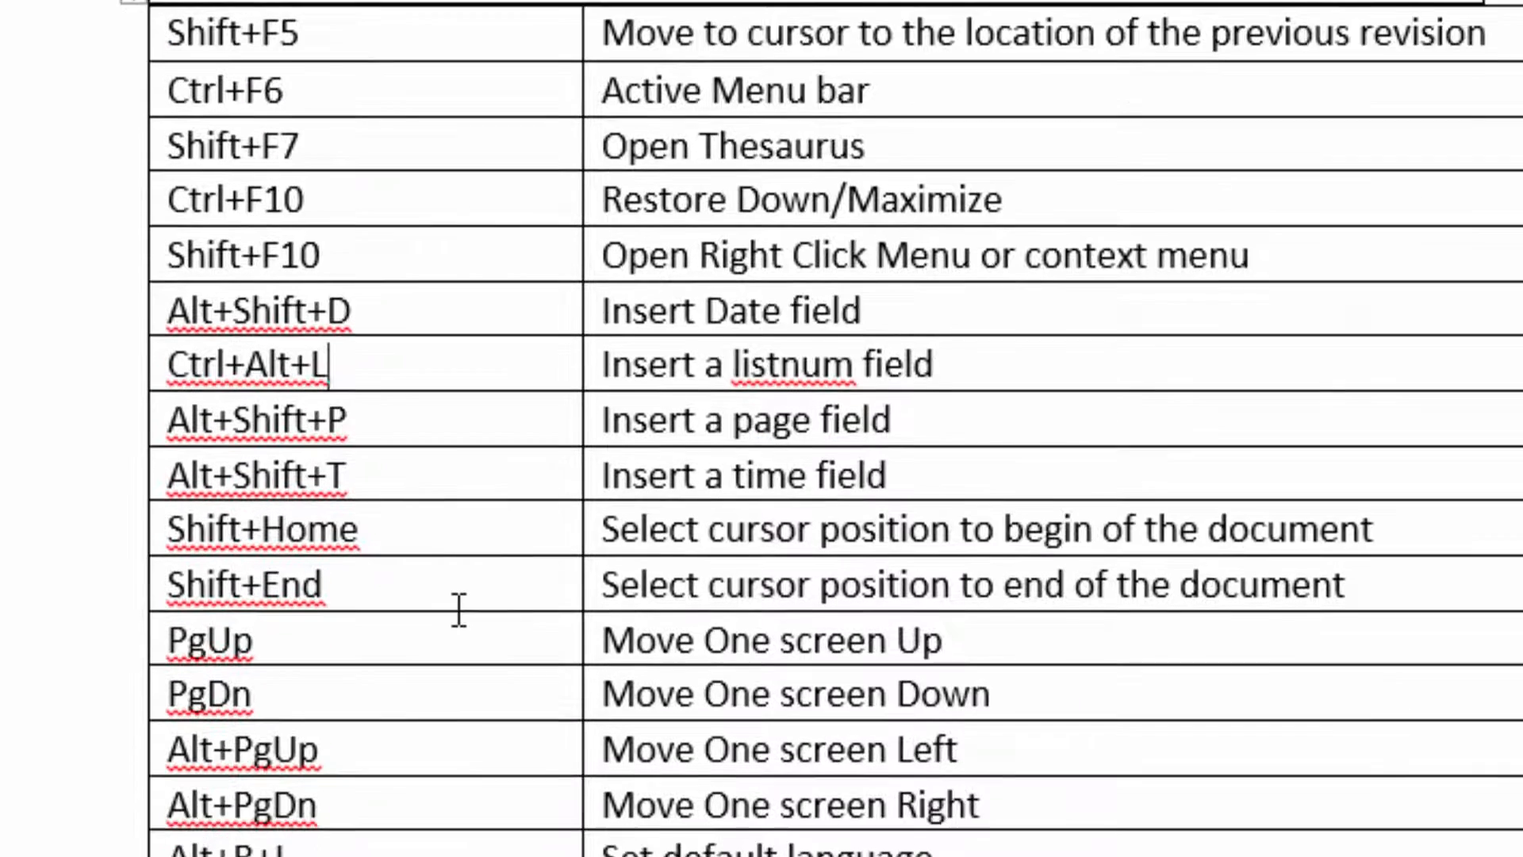
{"action": "scroll", "coordinate": [454, 608], "scroll_direction": "down", "scroll_amount": 2}
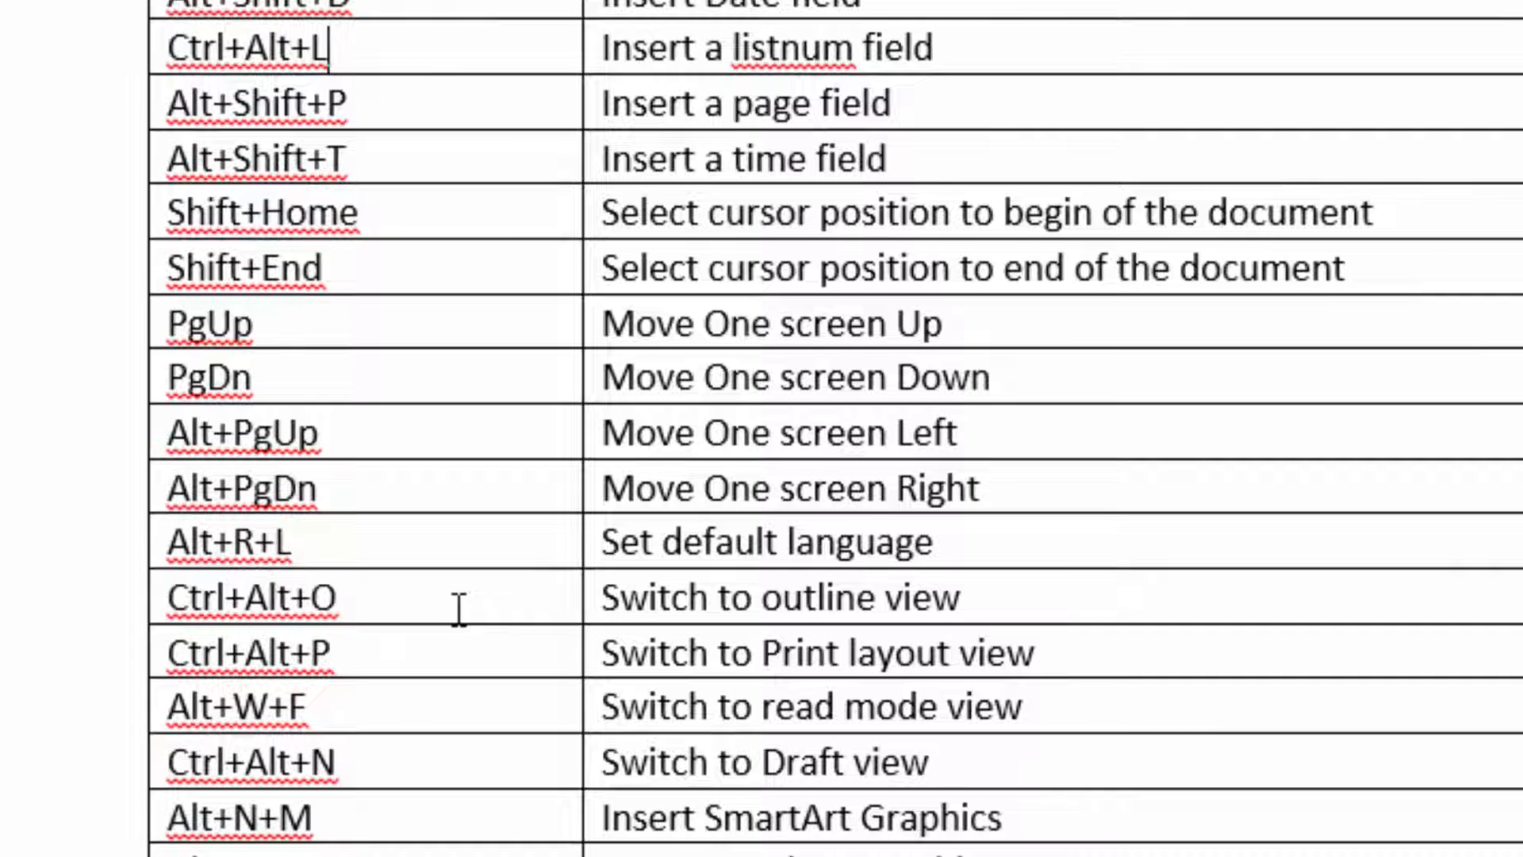
{"action": "left_click", "coordinate": [461, 435]}
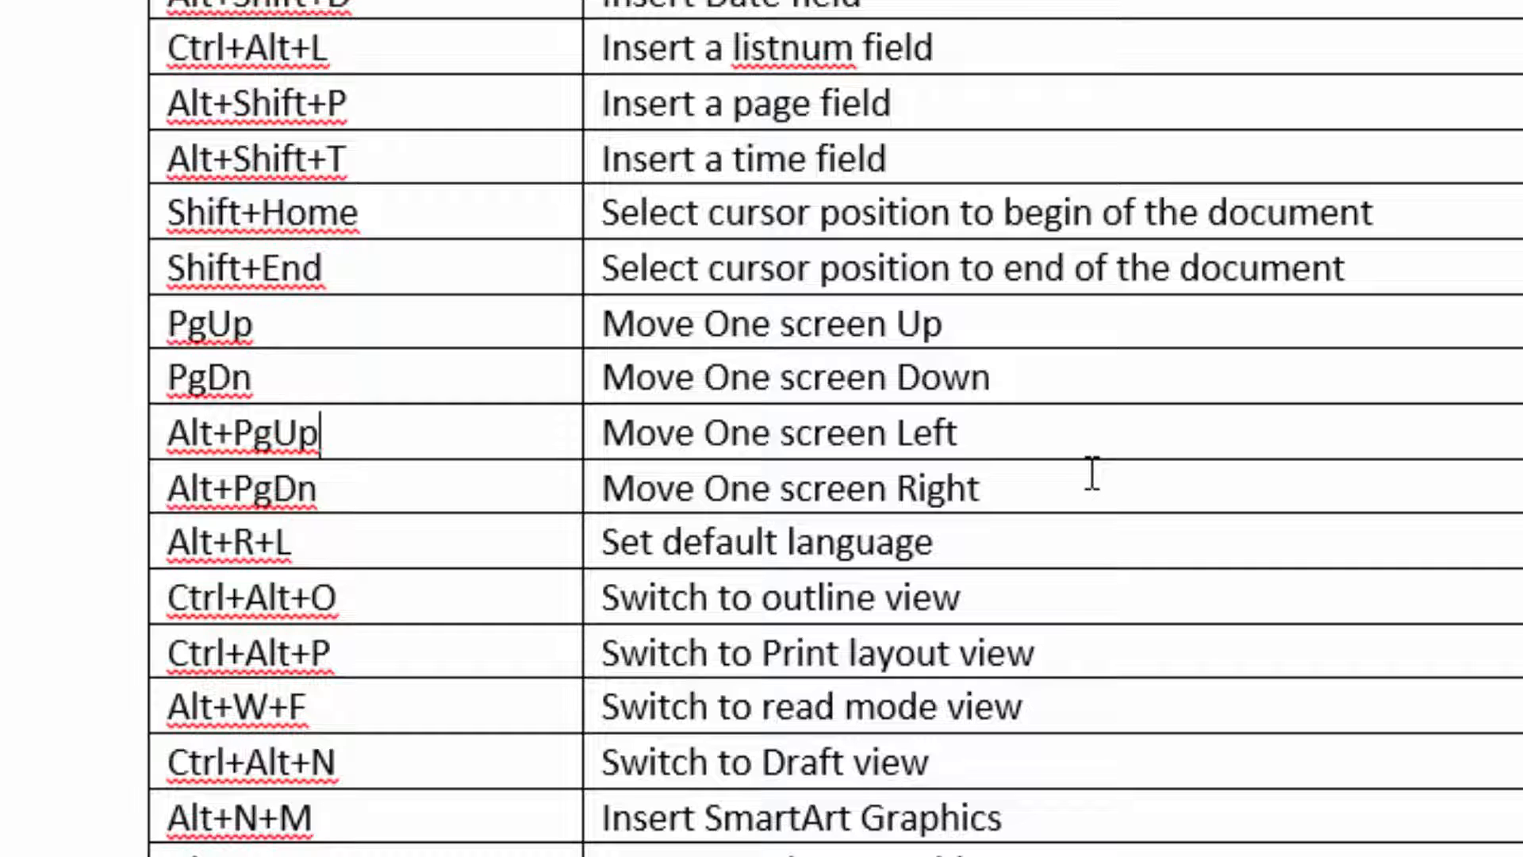
{"action": "scroll", "coordinate": [1092, 473], "scroll_direction": "down", "scroll_amount": 1}
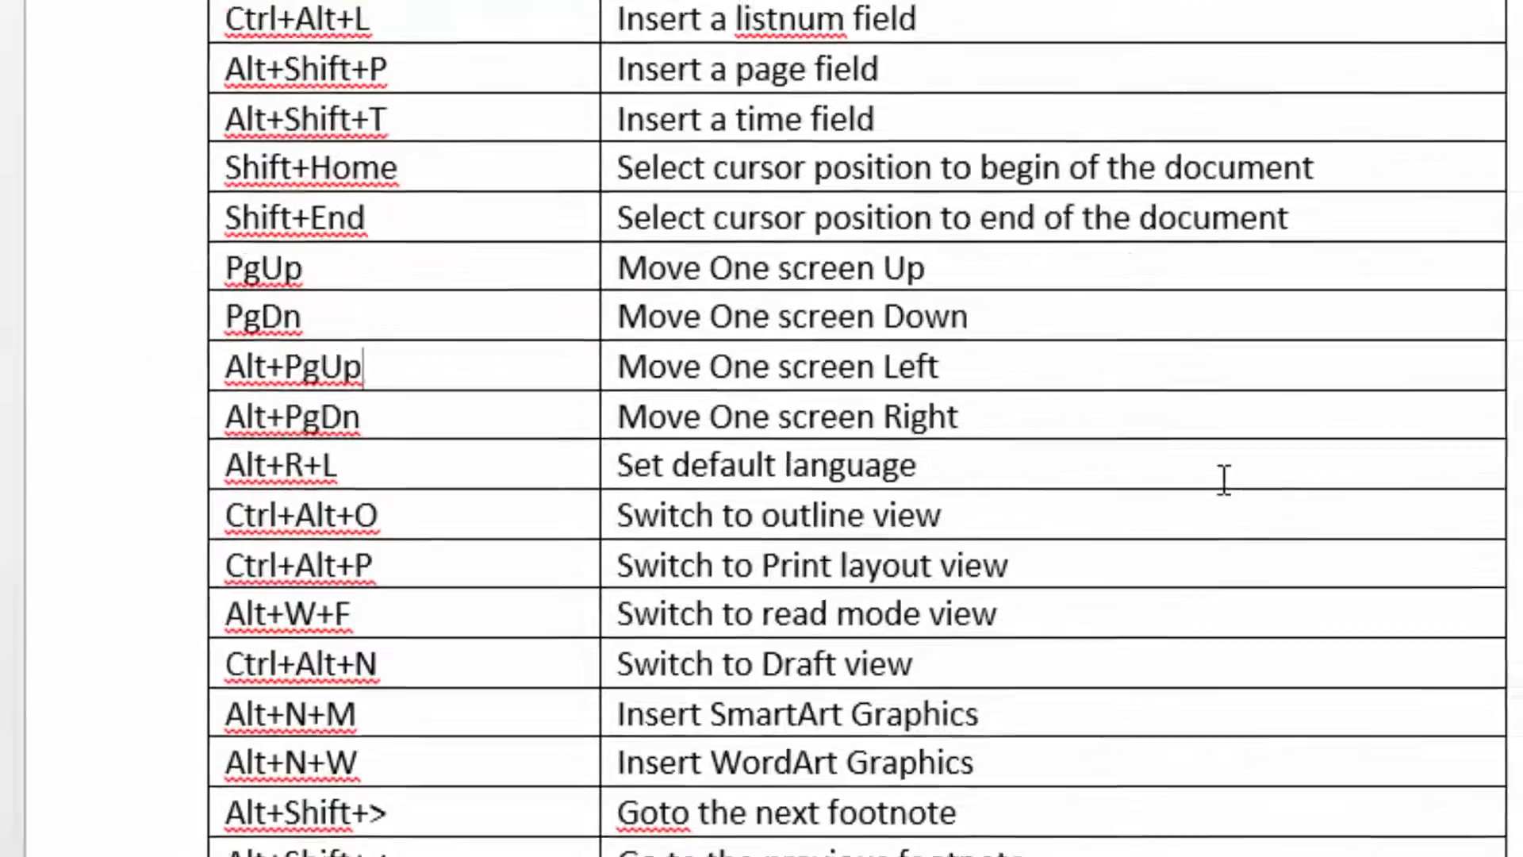
{"action": "scroll", "coordinate": [1270, 547], "scroll_direction": "up", "scroll_amount": 13}
{"action": "scroll", "coordinate": [1338, 591], "scroll_direction": "down", "scroll_amount": 3}
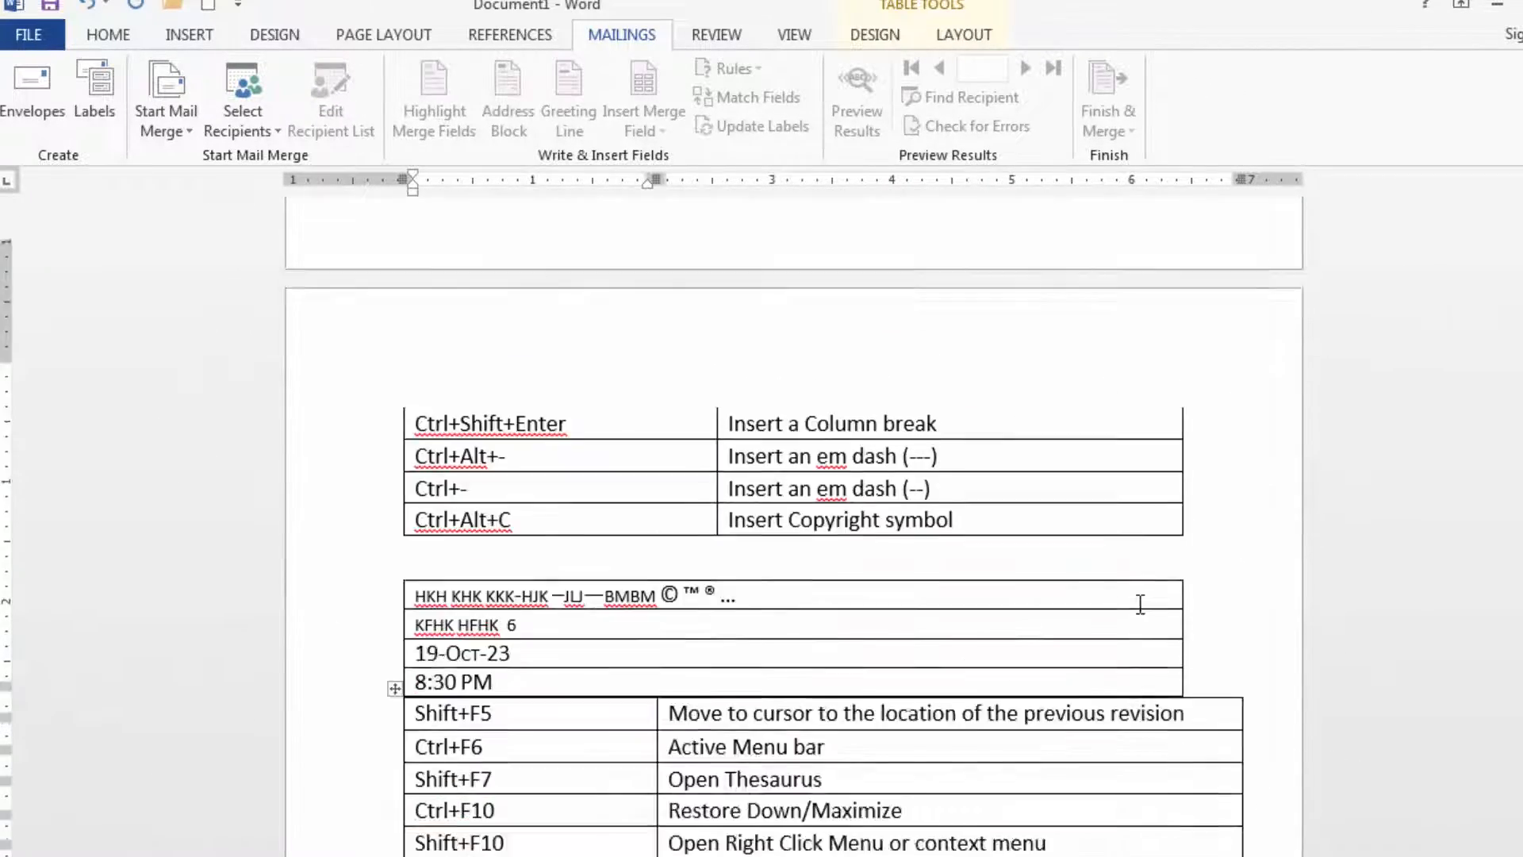
{"action": "scroll", "coordinate": [1139, 605], "scroll_direction": "down", "scroll_amount": 9}
{"action": "scroll", "coordinate": [1138, 605], "scroll_direction": "down", "scroll_amount": 7}
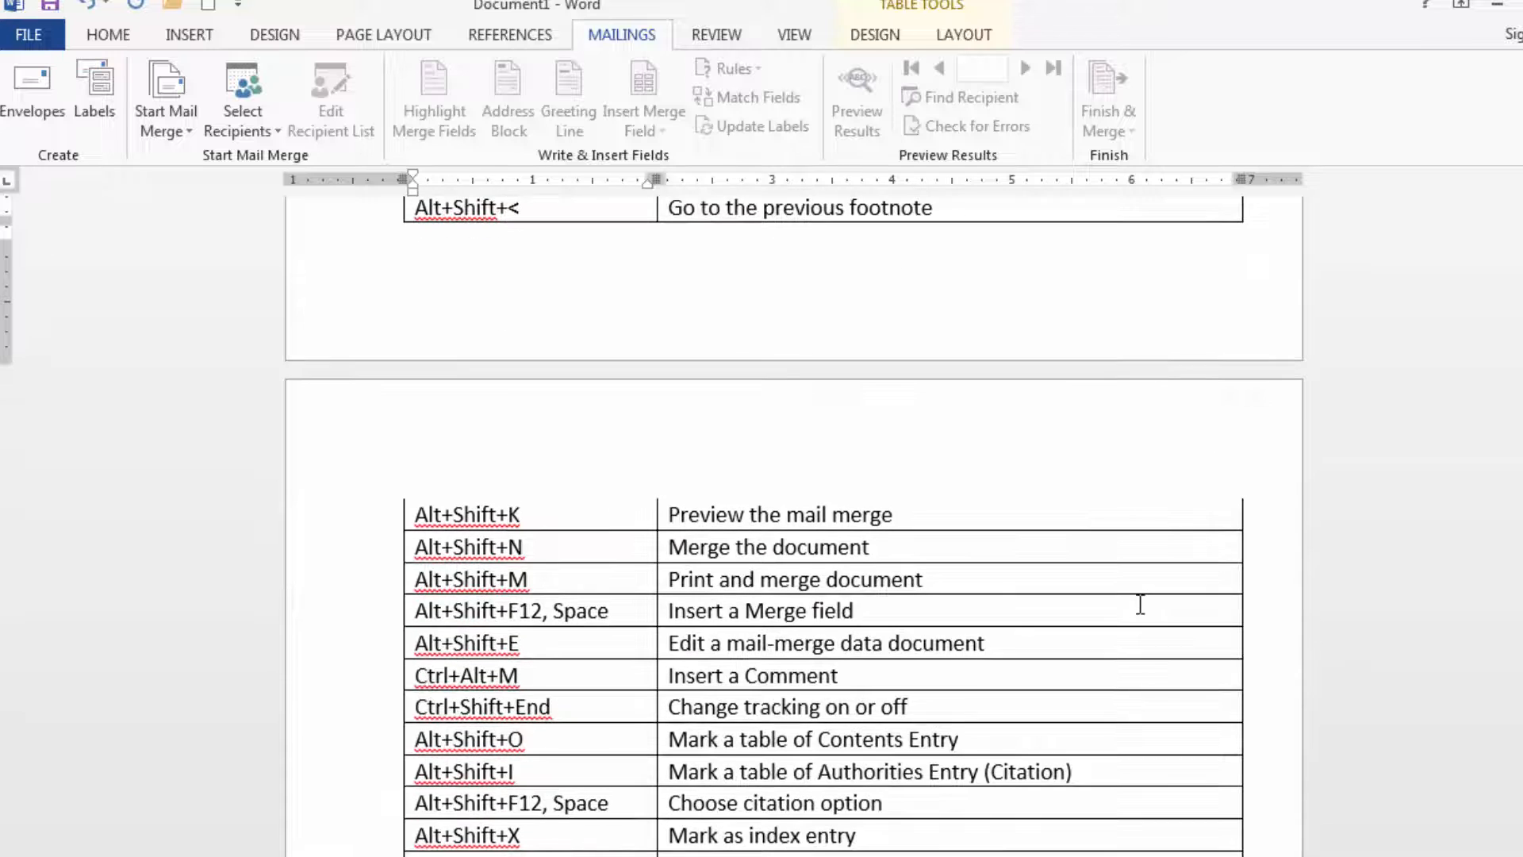
{"action": "scroll", "coordinate": [1139, 605], "scroll_direction": "down", "scroll_amount": 2}
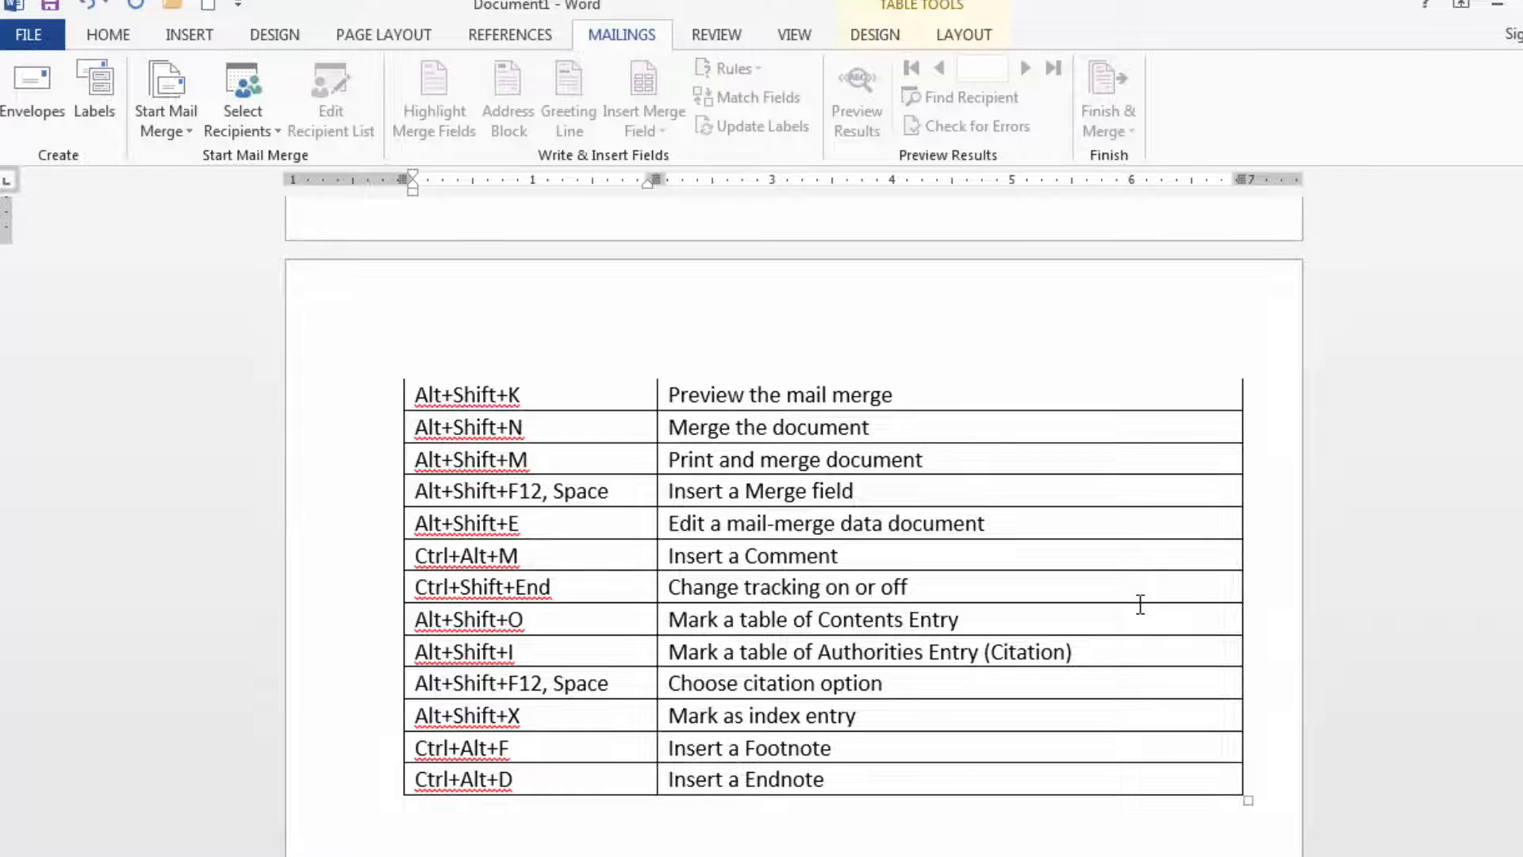
{"action": "scroll", "coordinate": [1140, 604], "scroll_direction": "up", "scroll_amount": 7}
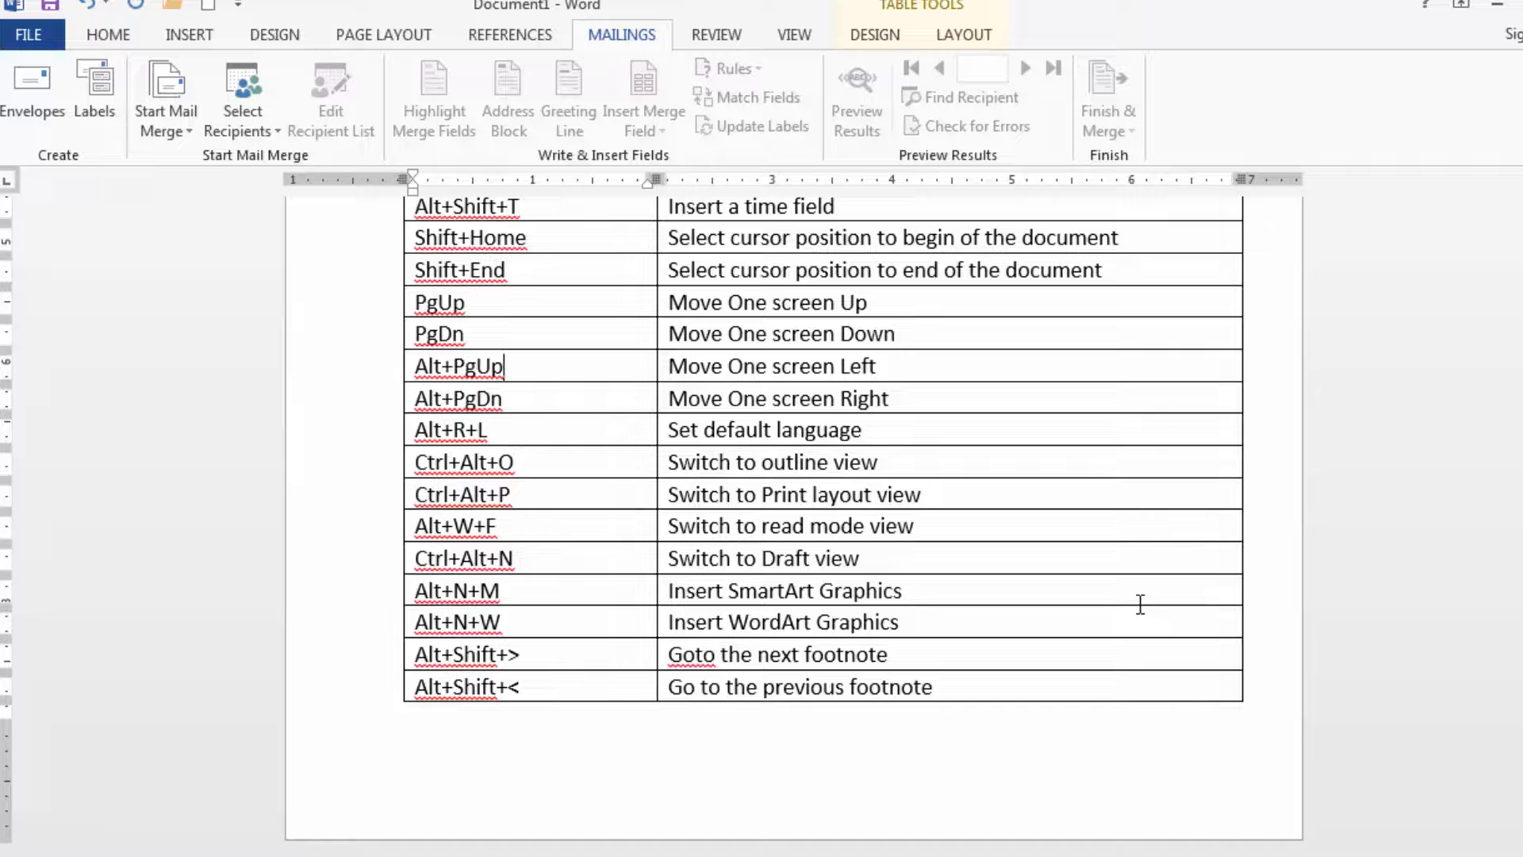
Display the document in Read Mode and return to Print Layout view
{"action": "key", "text": "ctrl+alt+p"}
{"action": "key", "text": "alt+w"}
{"action": "key", "text": "f"}
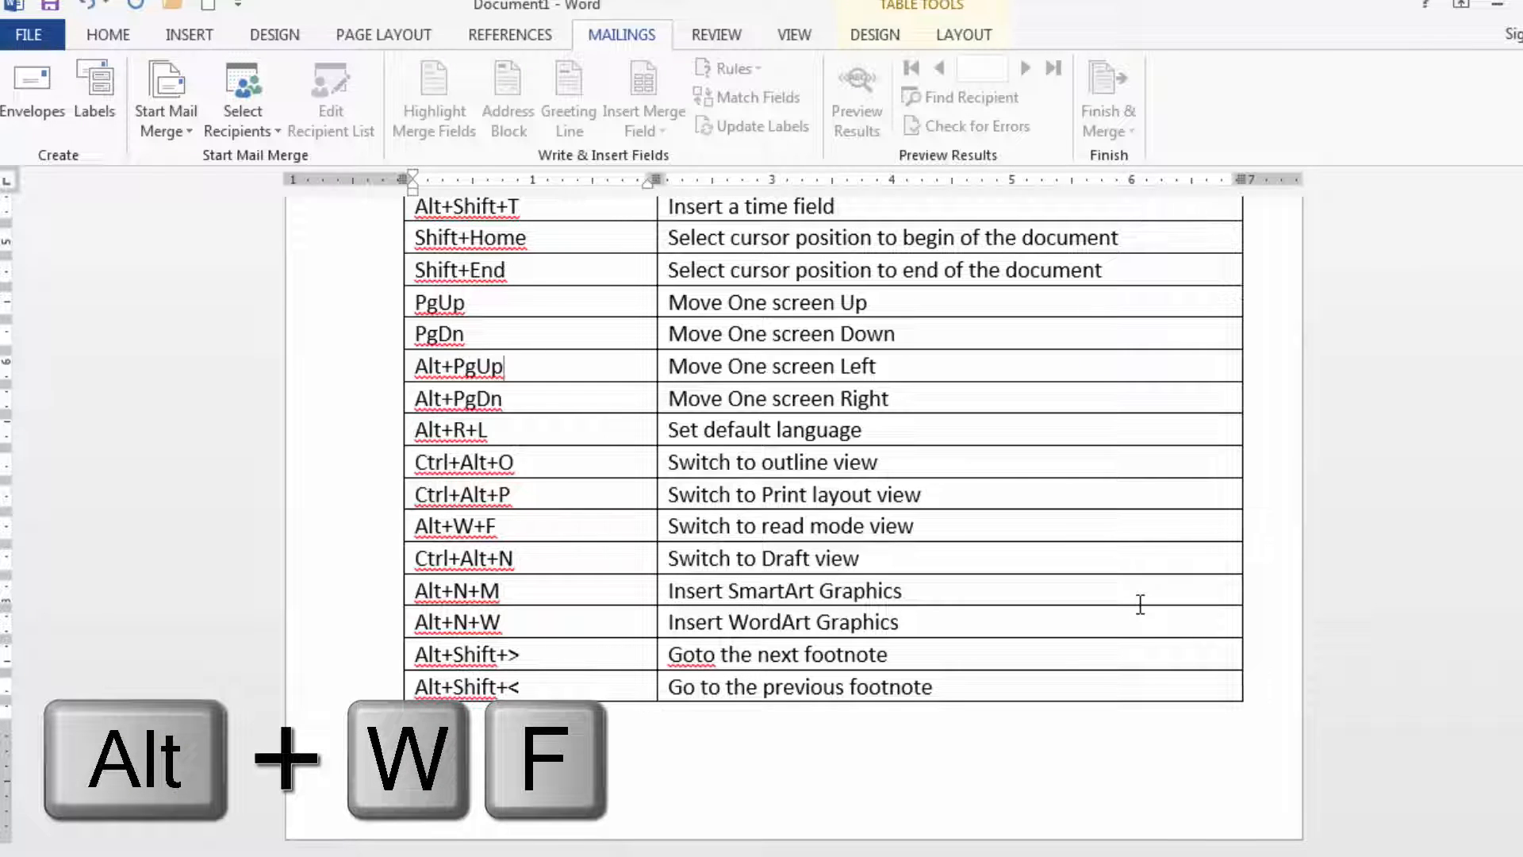
{"action": "key", "text": "alt+w"}
{"action": "key", "text": "f"}
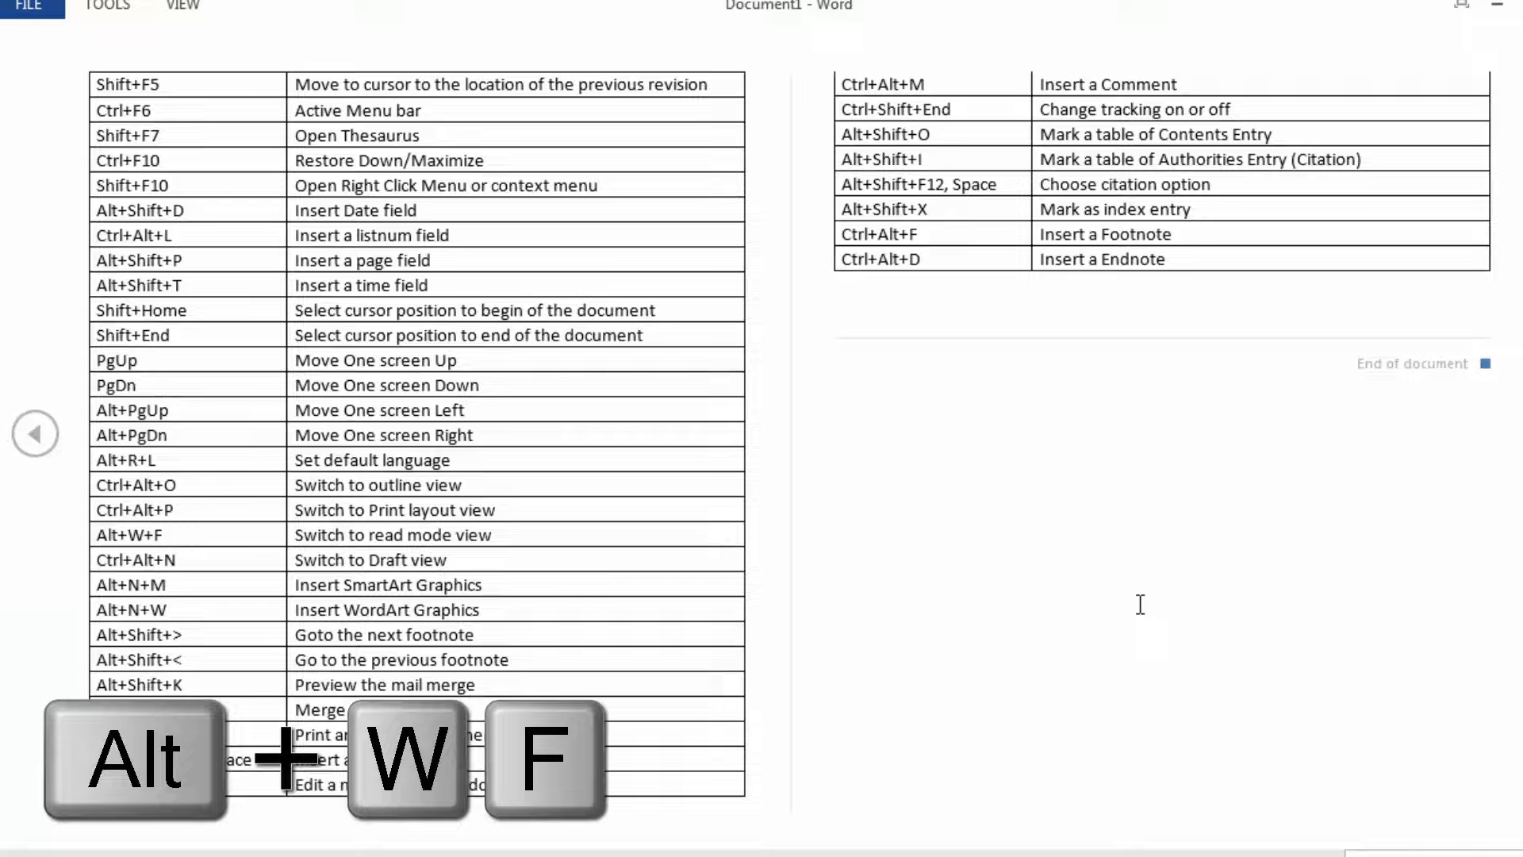
{"action": "key", "text": "Escape"}
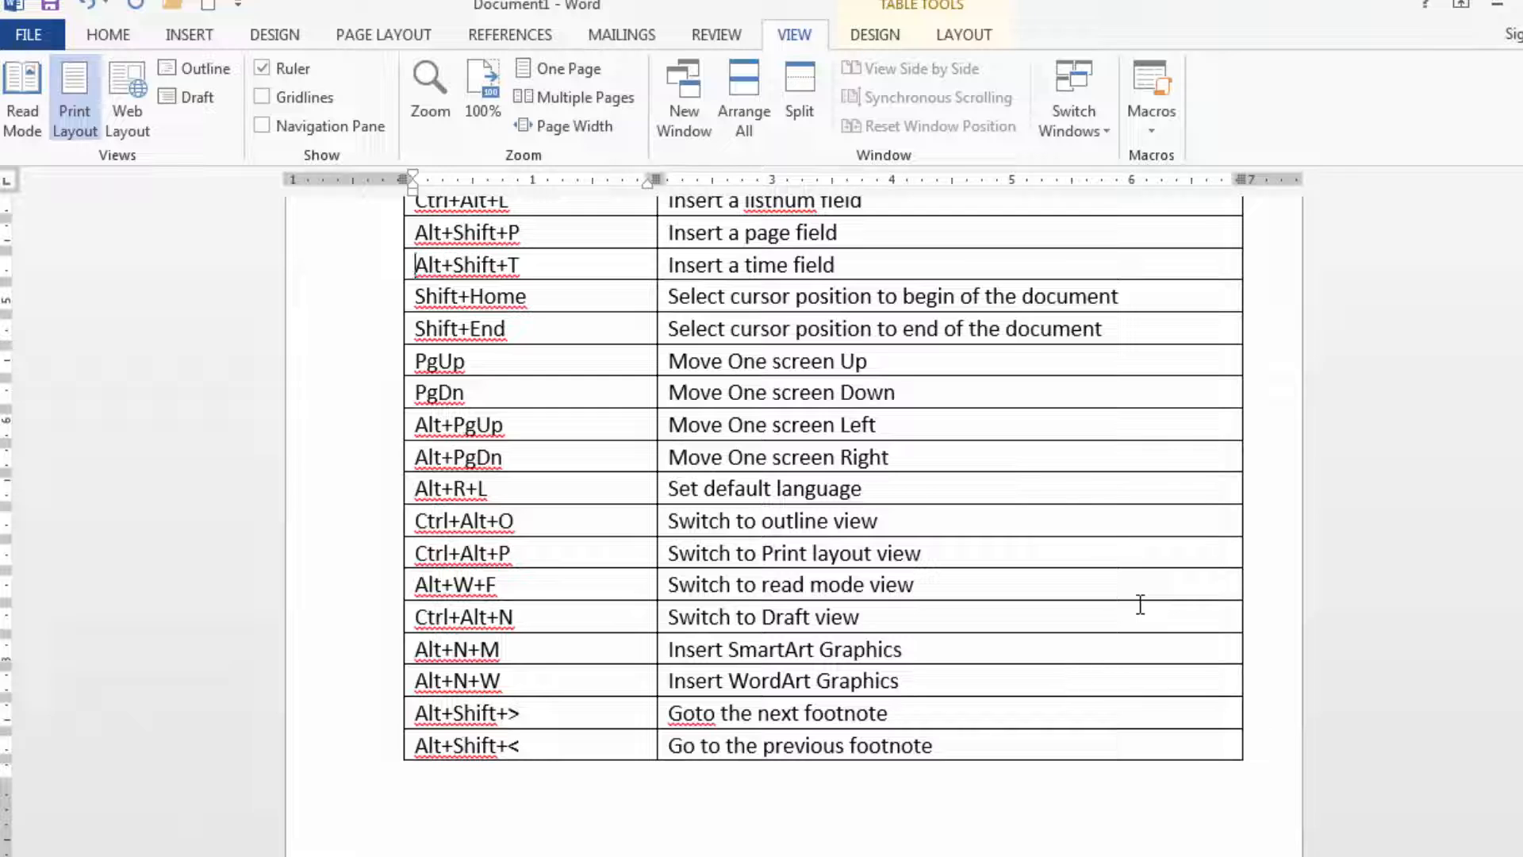
Display the document in Outline view and switch back to Print Layout, undoing any stray text entry
{"action": "key", "text": "ctrl+alt+o"}
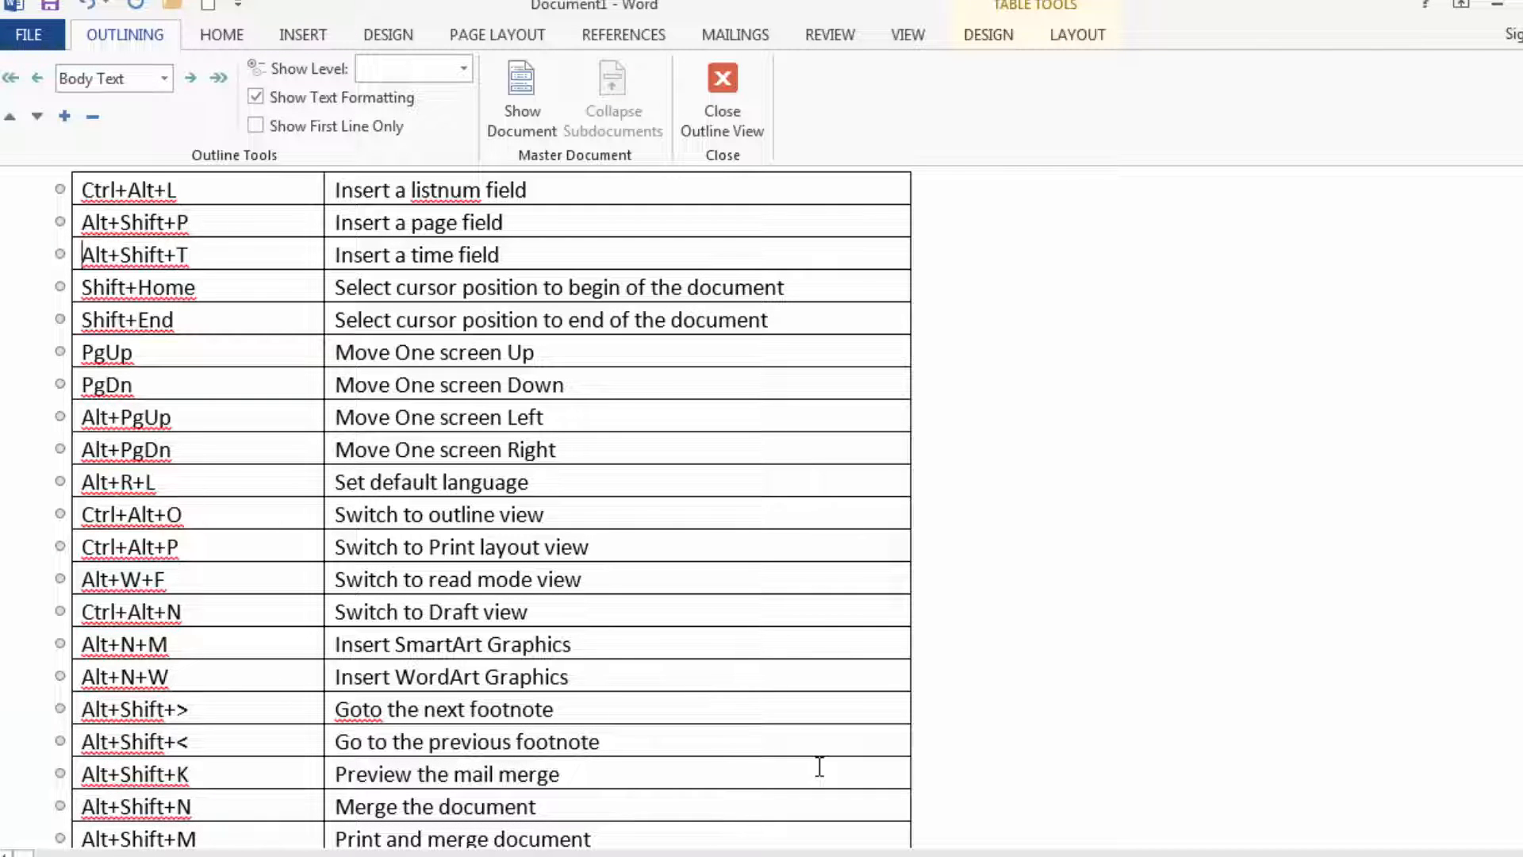
{"action": "key", "text": "ctrl+alt+p"}
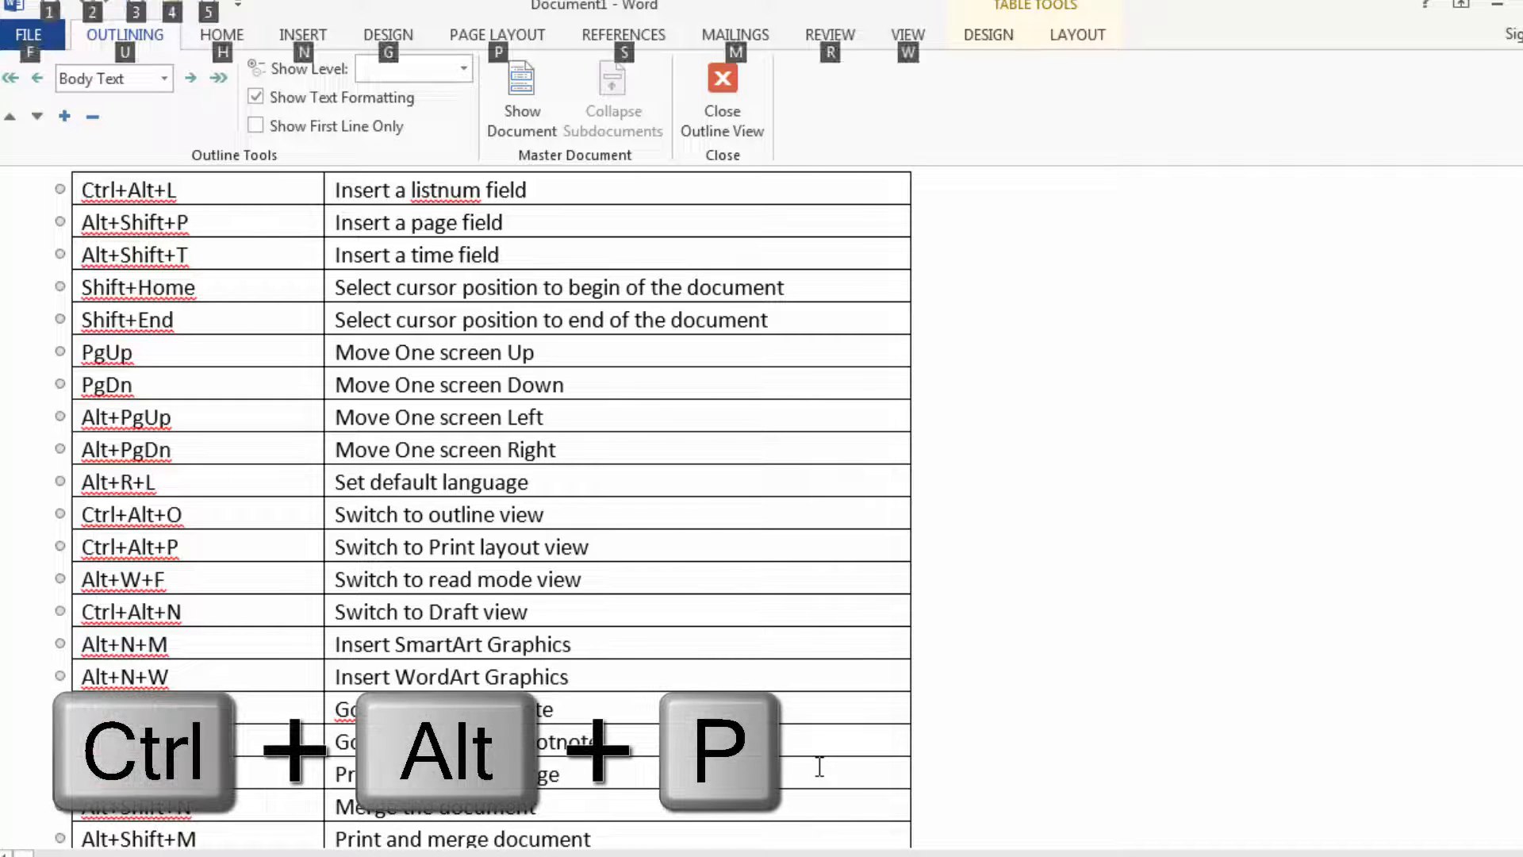
{"action": "type", "text": "6"}
{"action": "key", "text": "ctrl+z"}
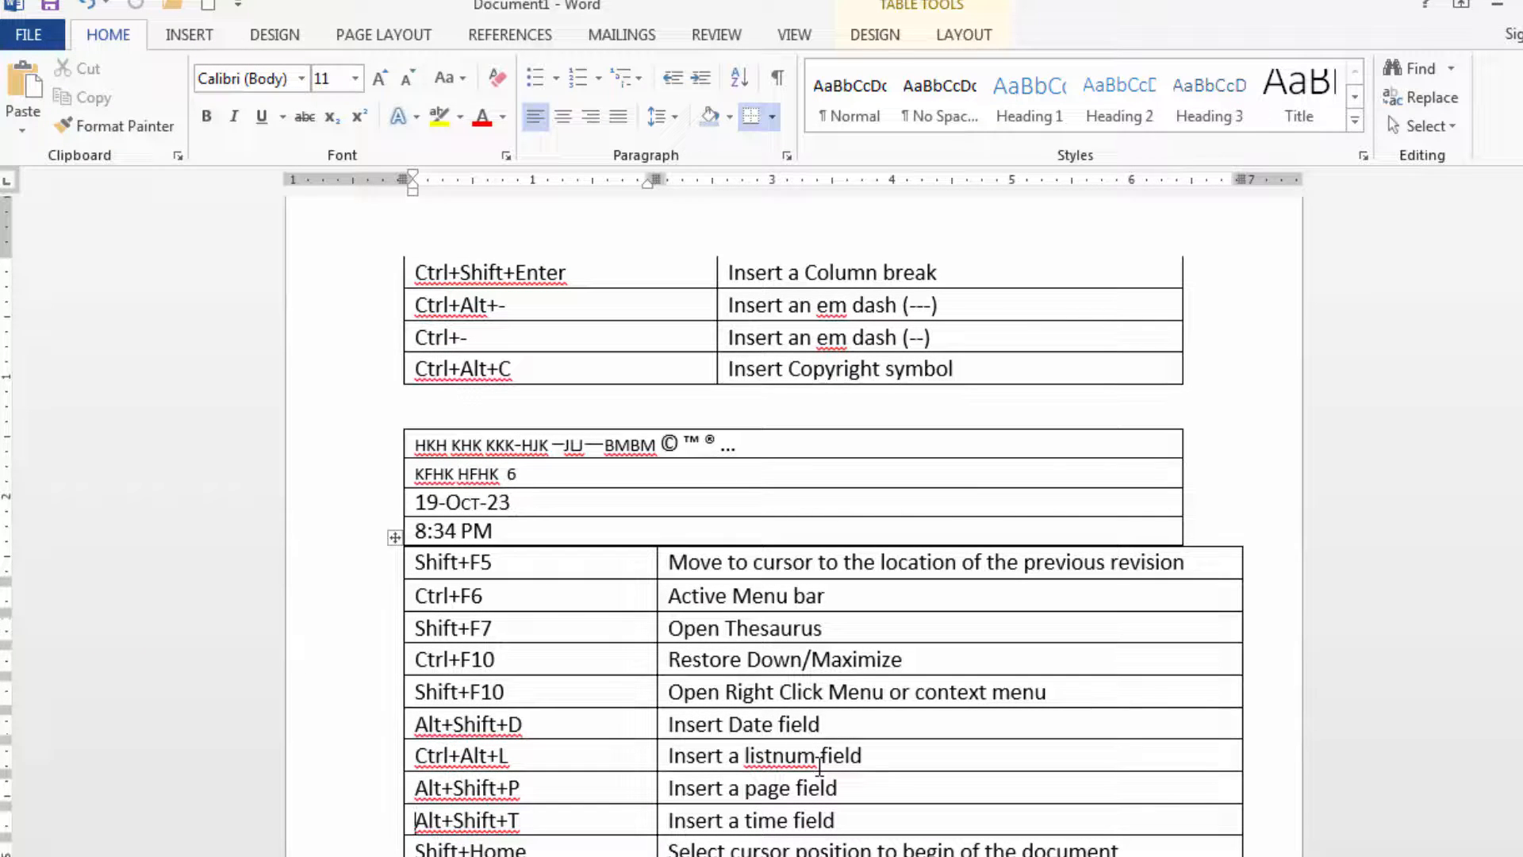
Place the cursor after "Alt+Shift+<" in the previous footnote row, and review the shortcut tables back up to the first table's "Uses" heading
{"action": "scroll", "coordinate": [841, 766], "scroll_direction": "down", "scroll_amount": 4}
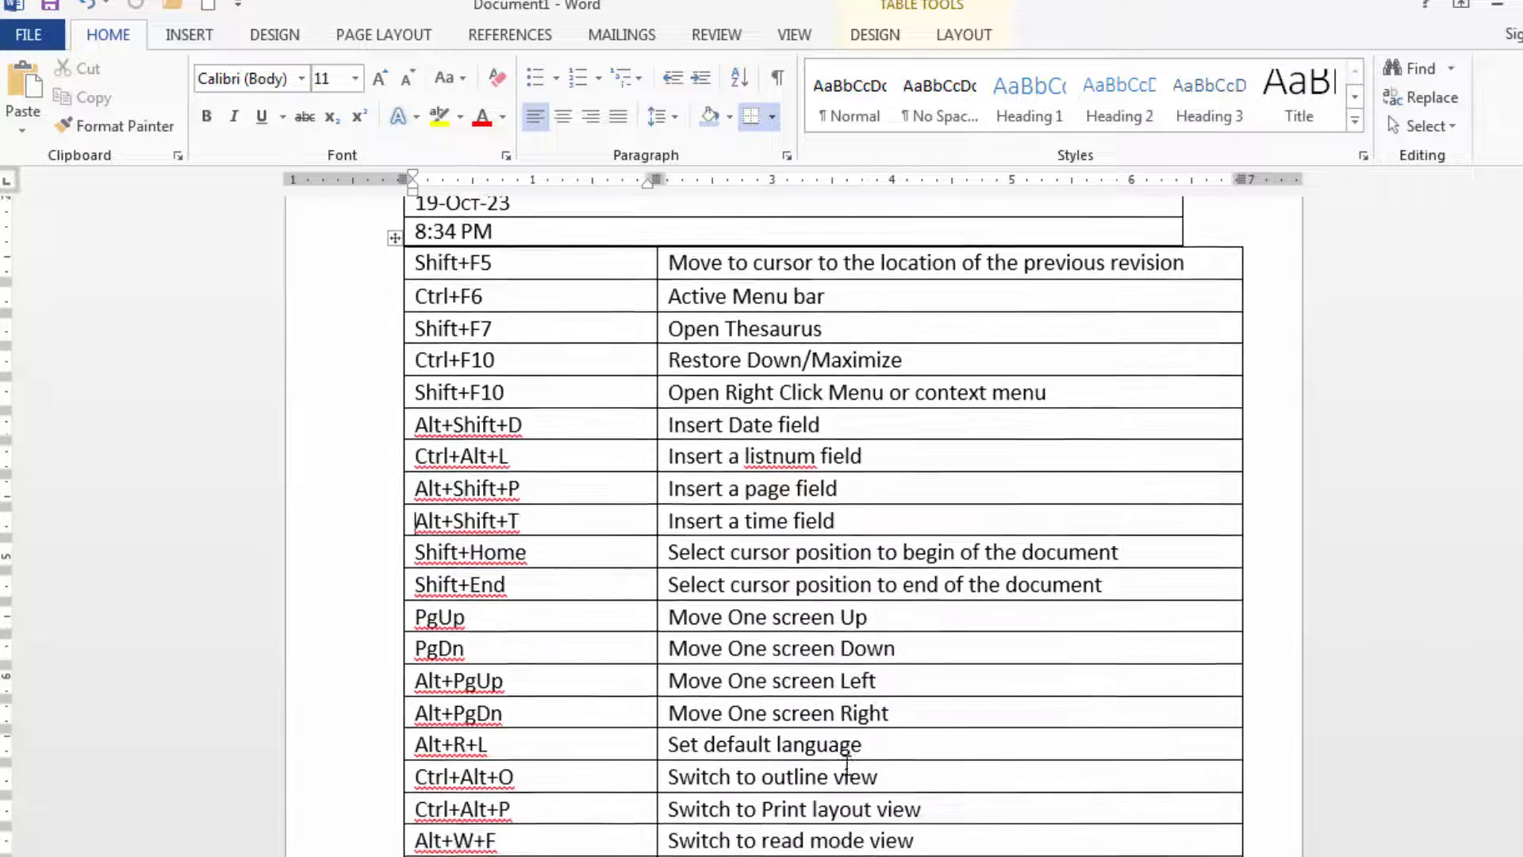
{"action": "scroll", "coordinate": [846, 765], "scroll_direction": "down", "scroll_amount": 3}
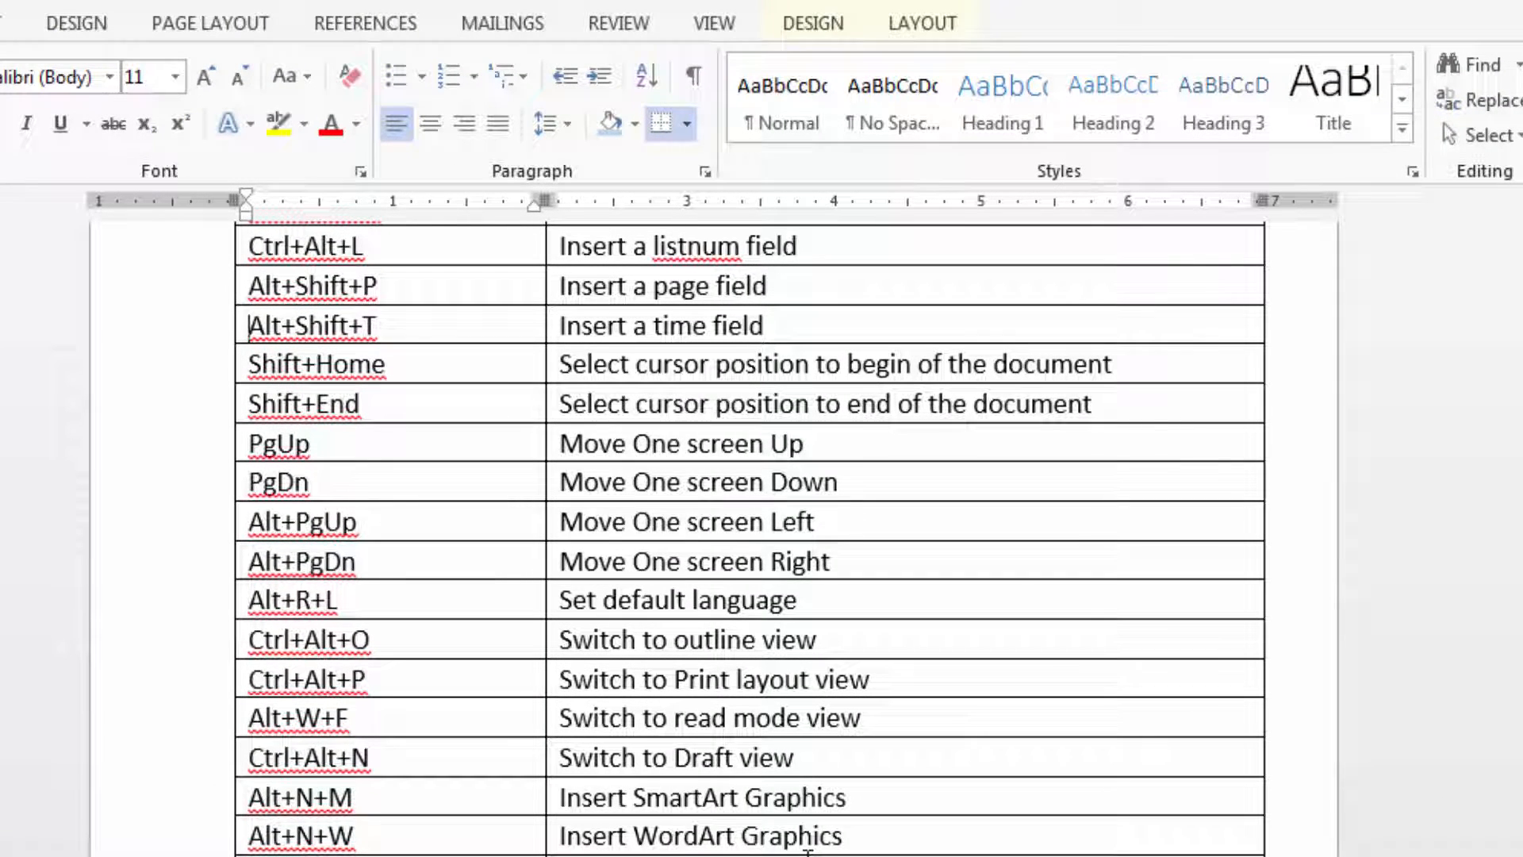
{"action": "key", "text": "Down"}
{"action": "key", "text": "Down"}
{"action": "key", "text": "Down"}
{"action": "key", "text": "Down"}
{"action": "key", "text": "Down"}
{"action": "key", "text": "Down"}
{"action": "key", "text": "Down"}
{"action": "key", "text": "Down"}
{"action": "key", "text": "Down"}
{"action": "key", "text": "Down"}
{"action": "key", "text": "Down"}
{"action": "key", "text": "Down"}
{"action": "key", "text": "Down"}
{"action": "key", "text": "Down"}
{"action": "key", "text": "Down"}
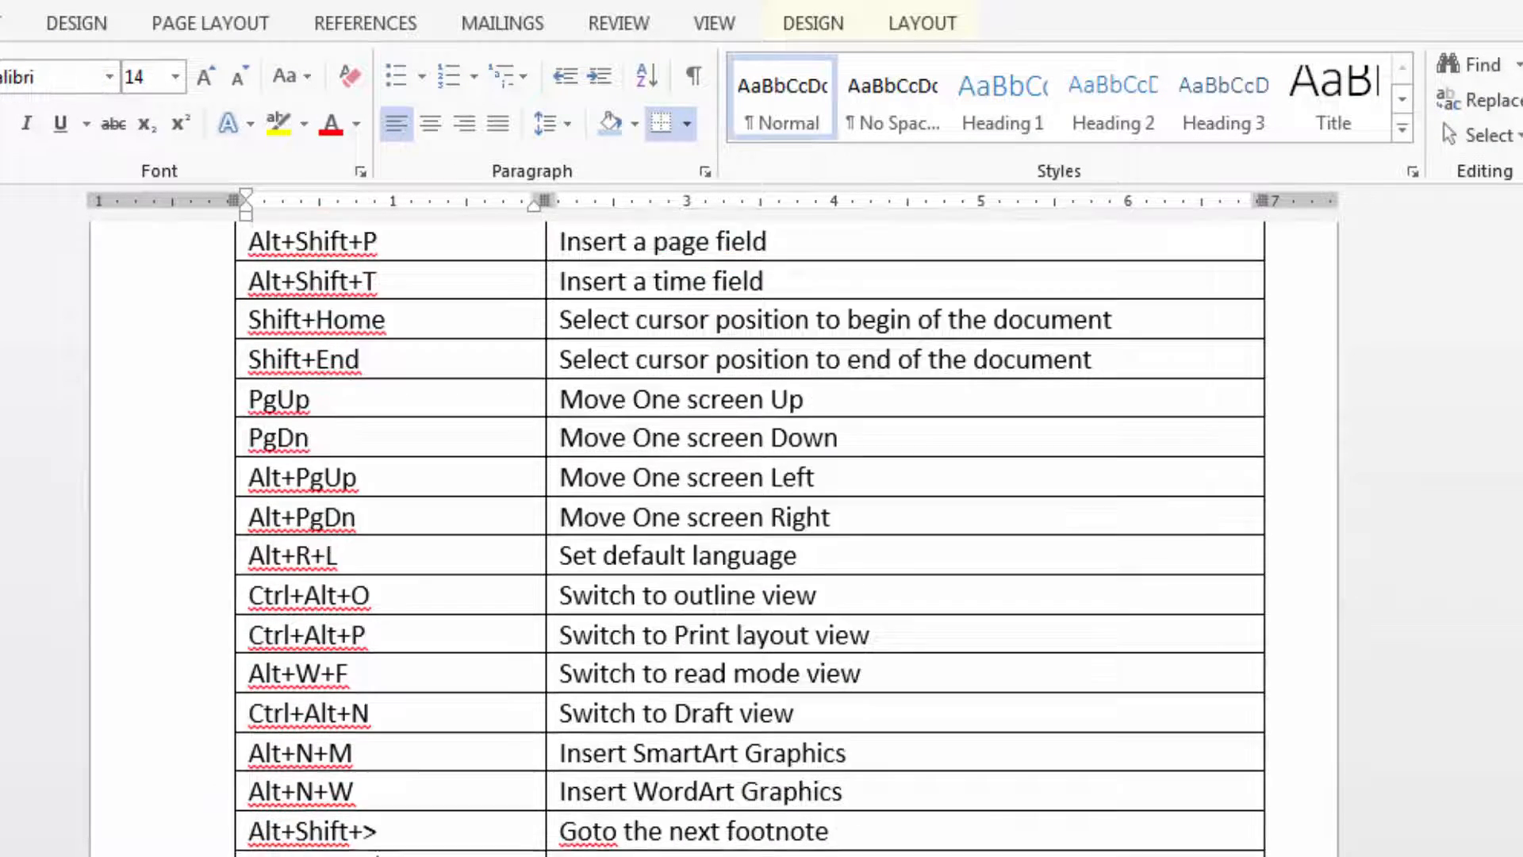
{"action": "key", "text": "End"}
{"action": "scroll", "coordinate": [674, 842], "scroll_direction": "down", "scroll_amount": 3}
{"action": "scroll", "coordinate": [674, 843], "scroll_direction": "up", "scroll_amount": 5}
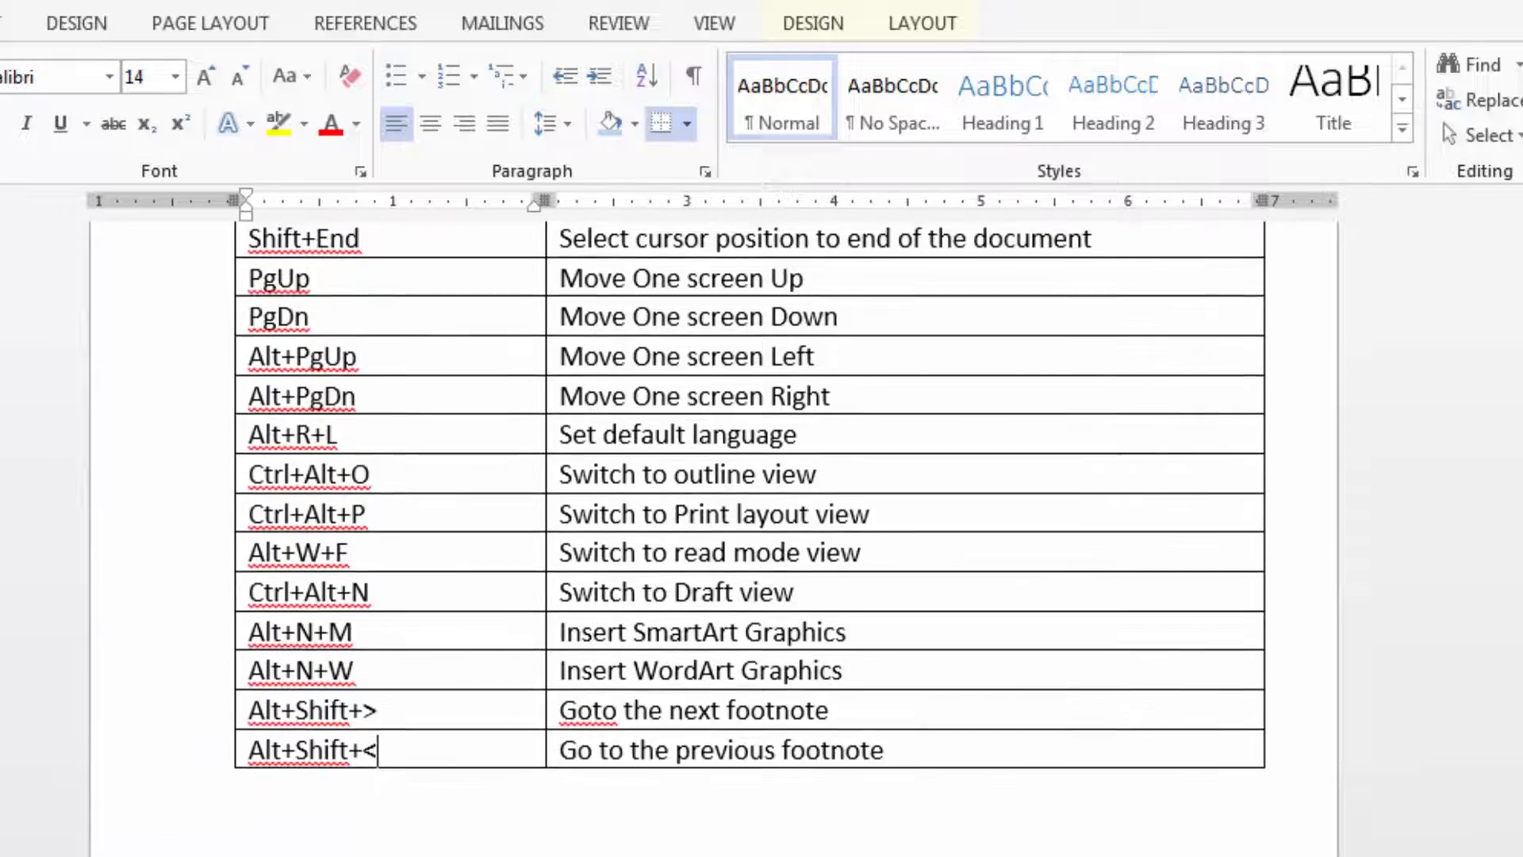
{"action": "scroll", "coordinate": [714, 539], "scroll_direction": "up", "scroll_amount": 15}
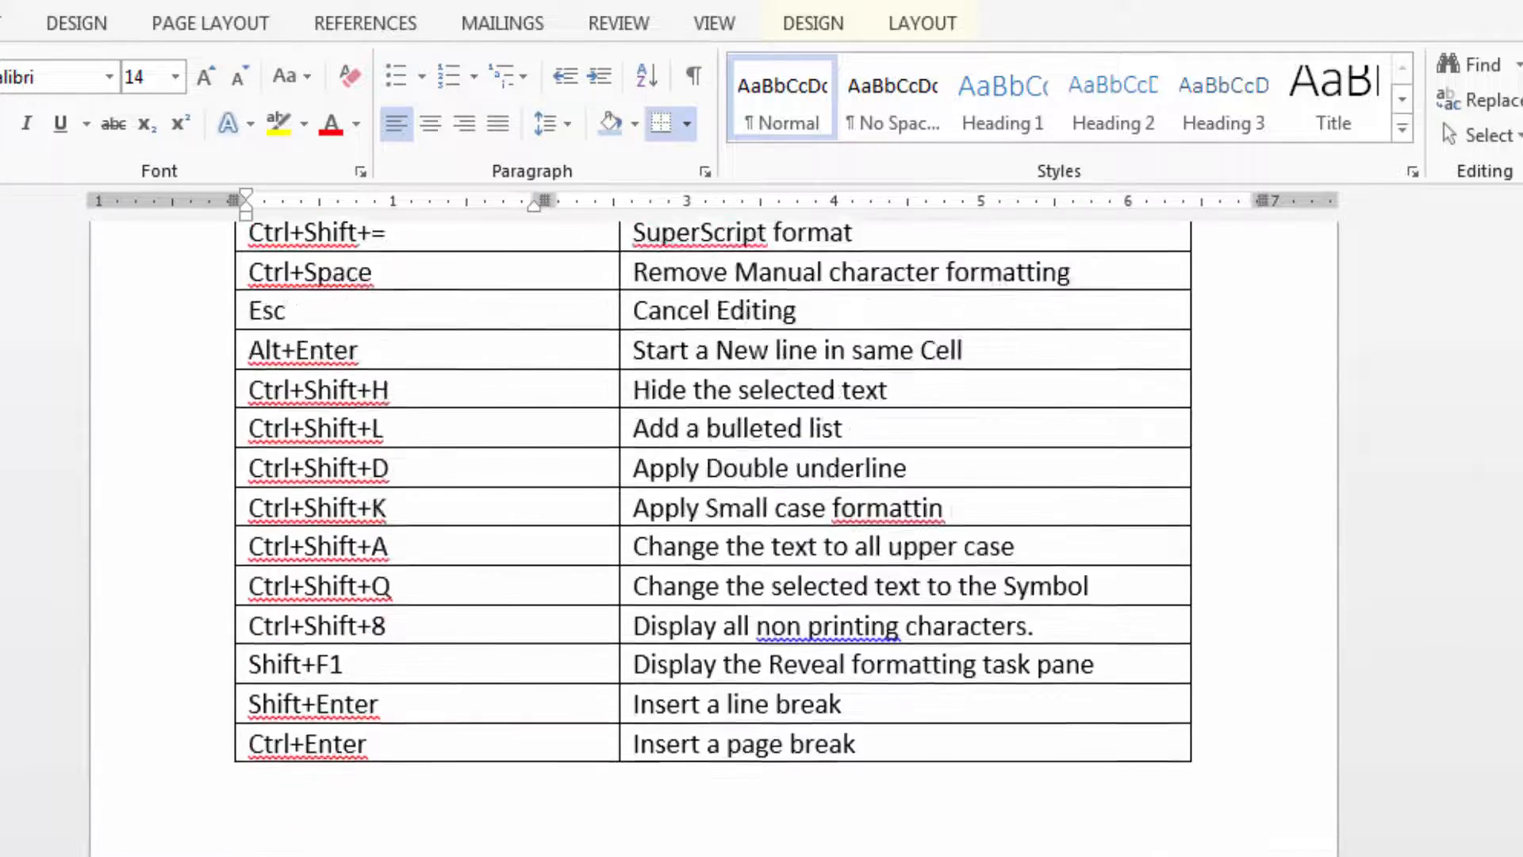
{"action": "scroll", "coordinate": [714, 539], "scroll_direction": "up", "scroll_amount": 20}
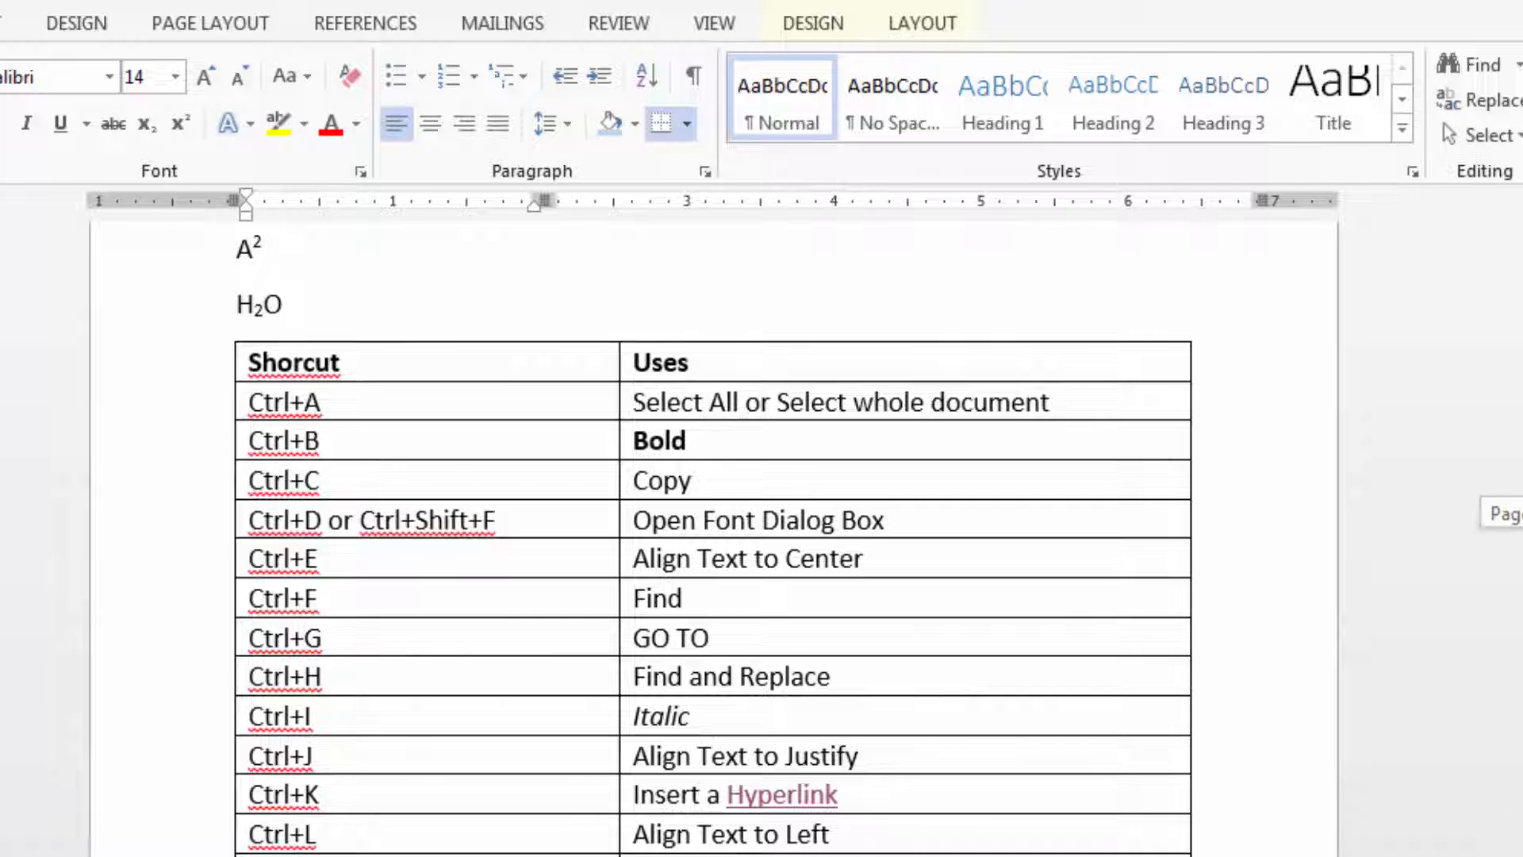
Place the cursor on a new line below the last shortcut table, display the WordArt gallery and close it without choosing a style
{"action": "scroll", "coordinate": [736, 560], "scroll_direction": "down", "scroll_amount": 20}
{"action": "scroll", "coordinate": [737, 560], "scroll_direction": "up", "scroll_amount": 5}
{"action": "left_click", "coordinate": [441, 855]}
{"action": "key", "text": "Return"}
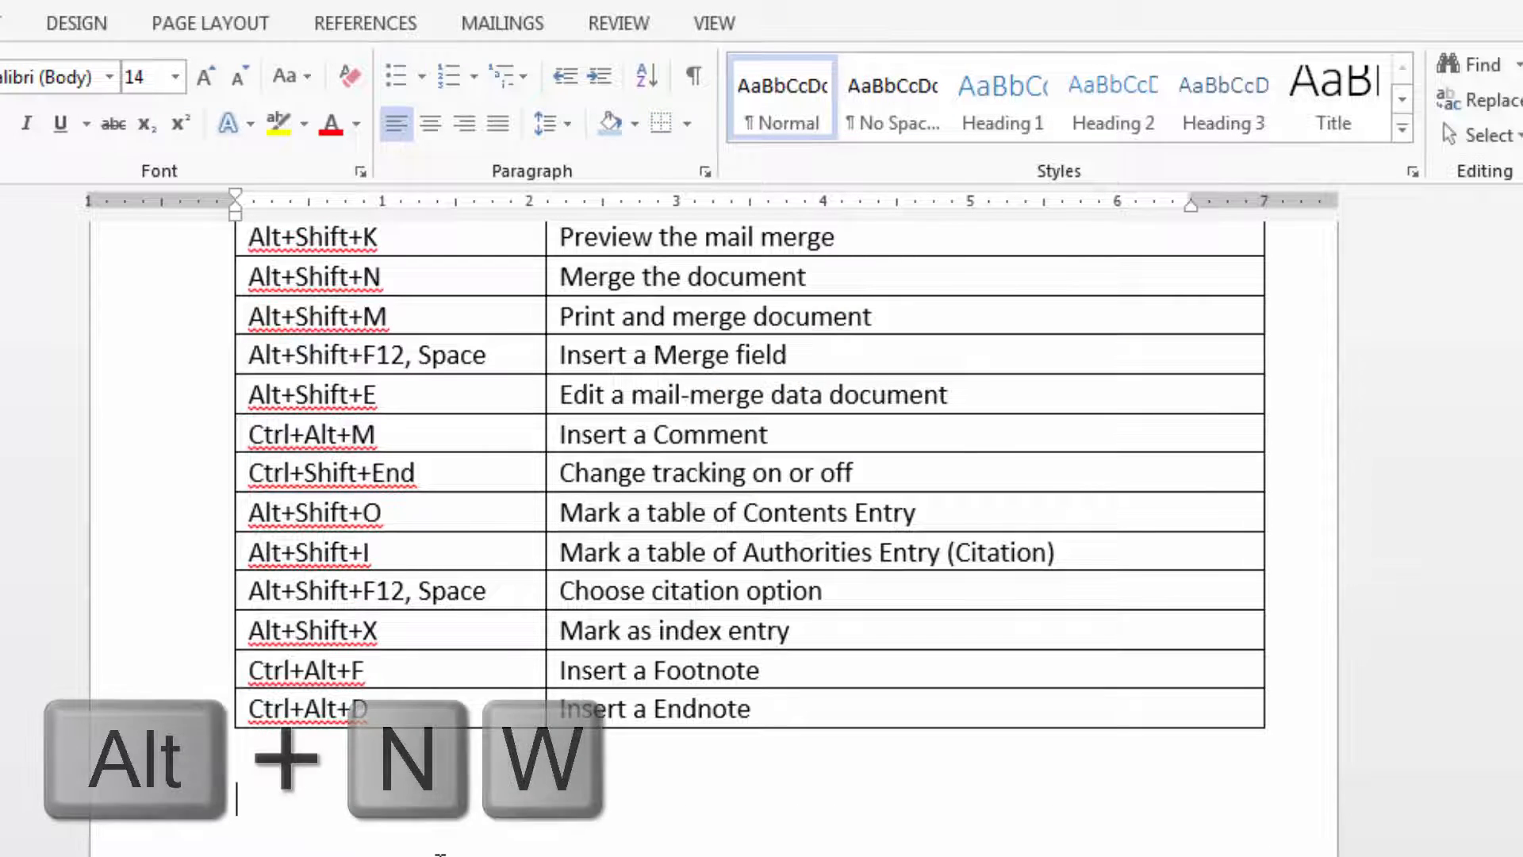
{"action": "key", "text": "alt"}
{"action": "key", "text": "n"}
{"action": "key", "text": "w"}
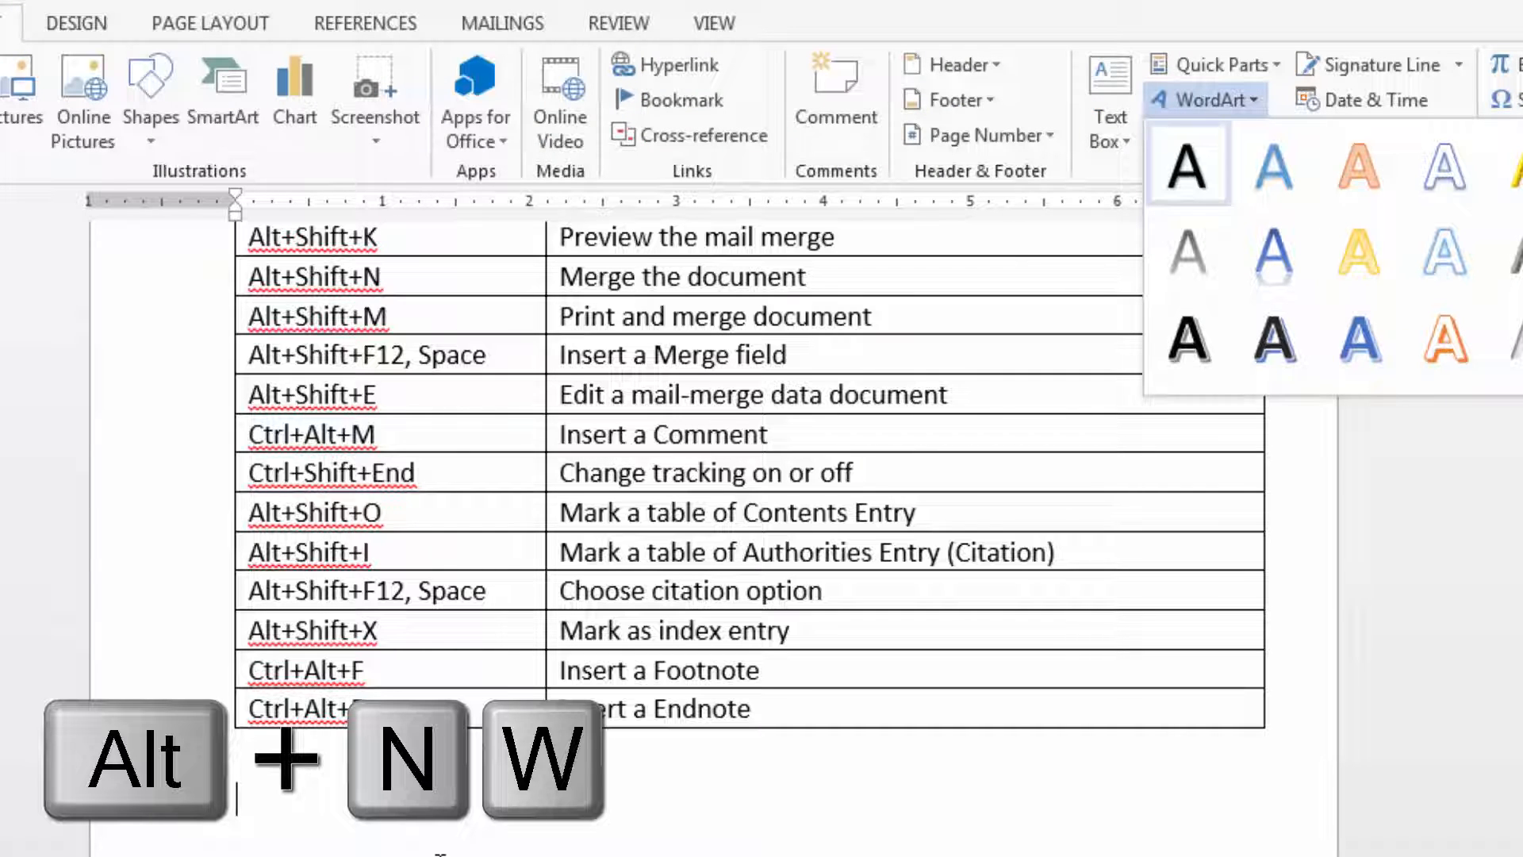
{"action": "key", "text": "Escape"}
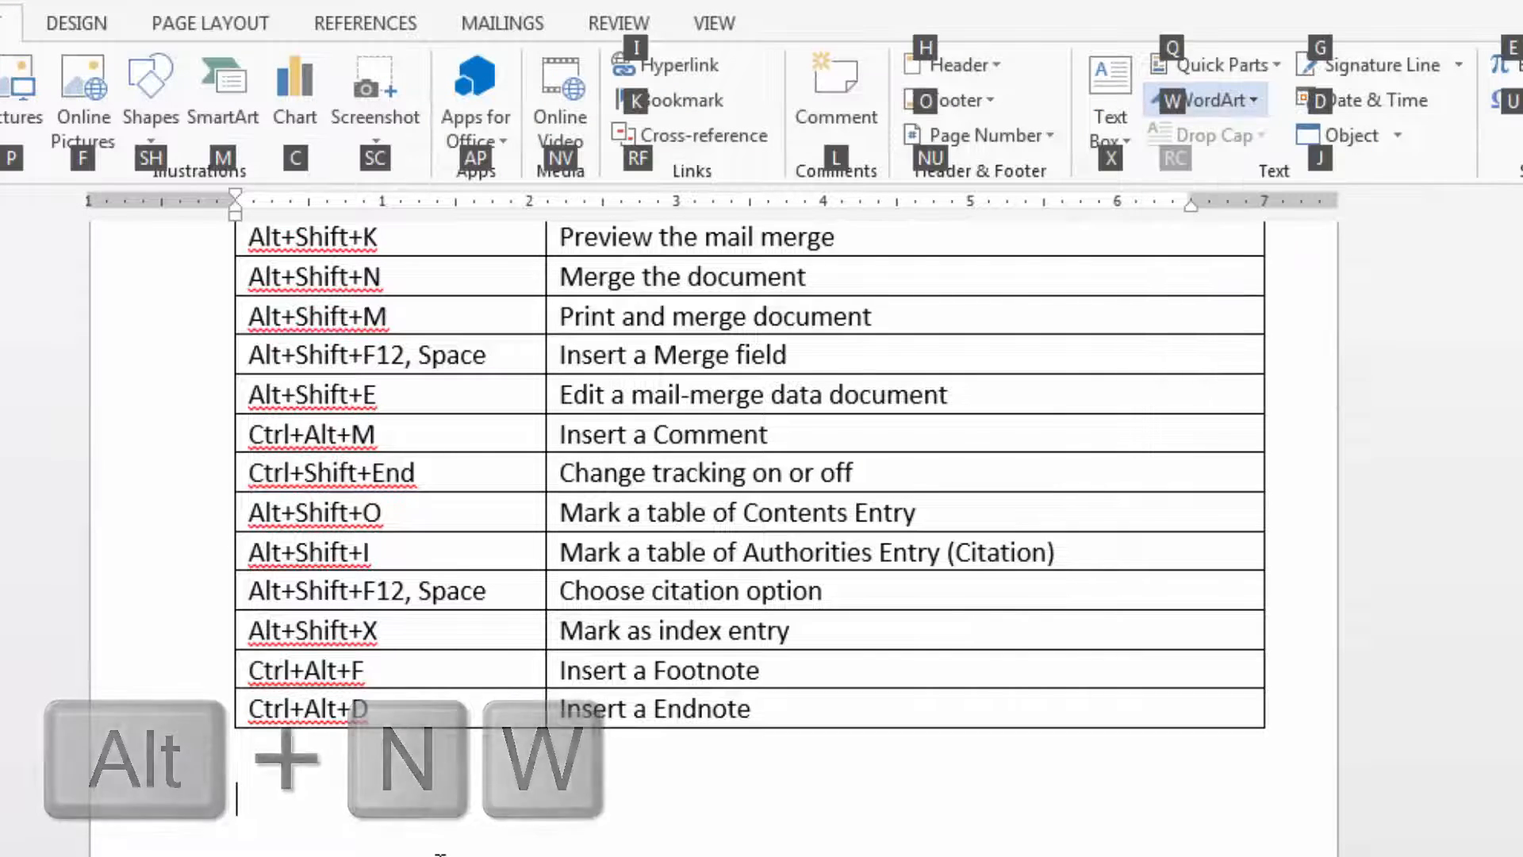
{"action": "key", "text": "Escape"}
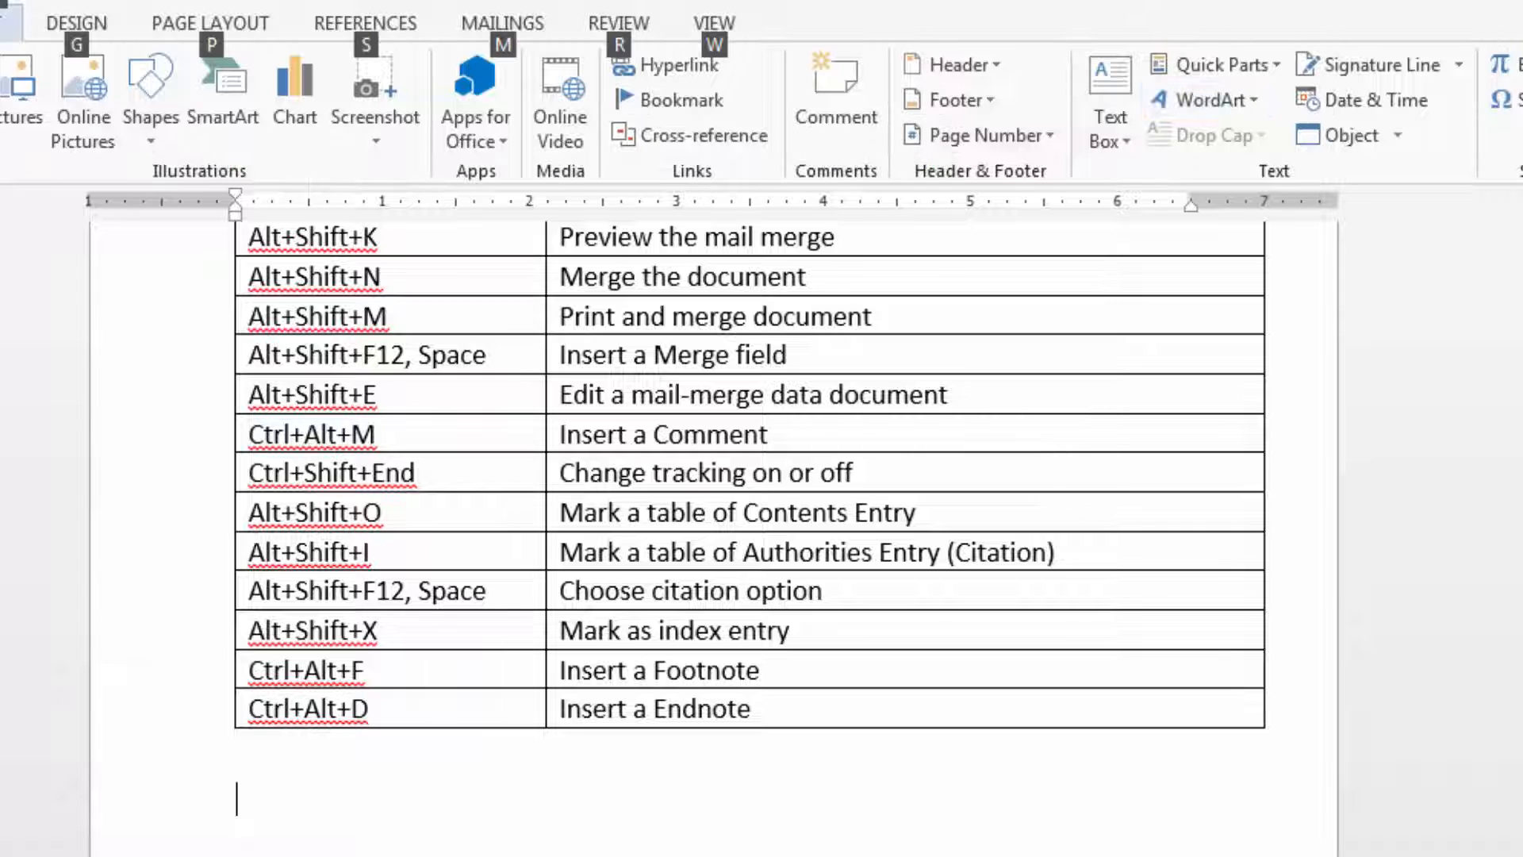
{"action": "key", "text": "Escape"}
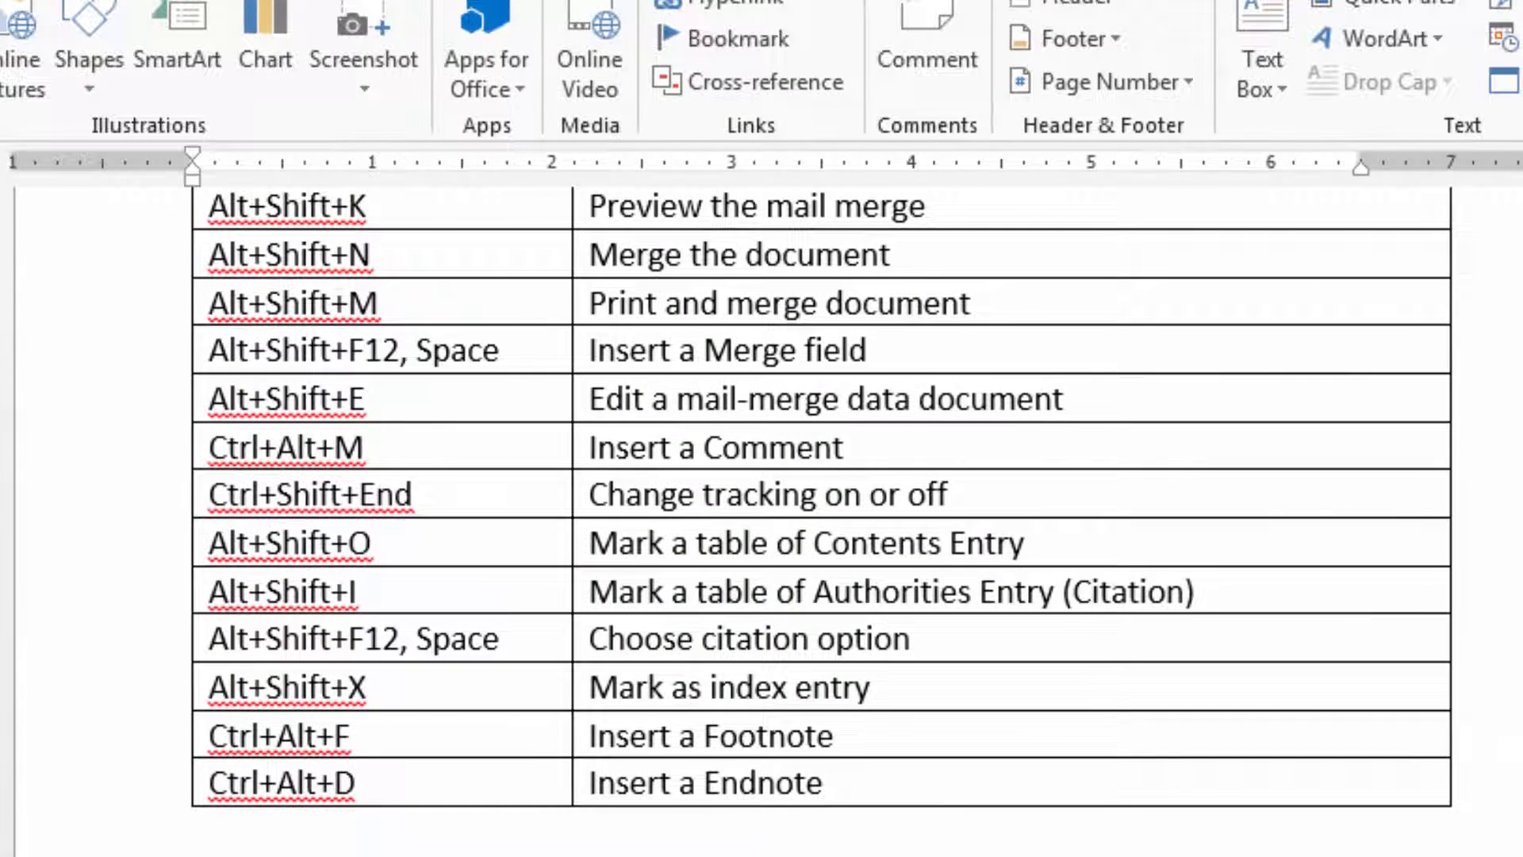
Show the mail merge commands and highlight the descriptions from "Preview the mail merge" to "Edit a mail-merge data document", clearing the selection at the end
{"action": "scroll", "coordinate": [822, 523], "scroll_direction": "up", "scroll_amount": 1}
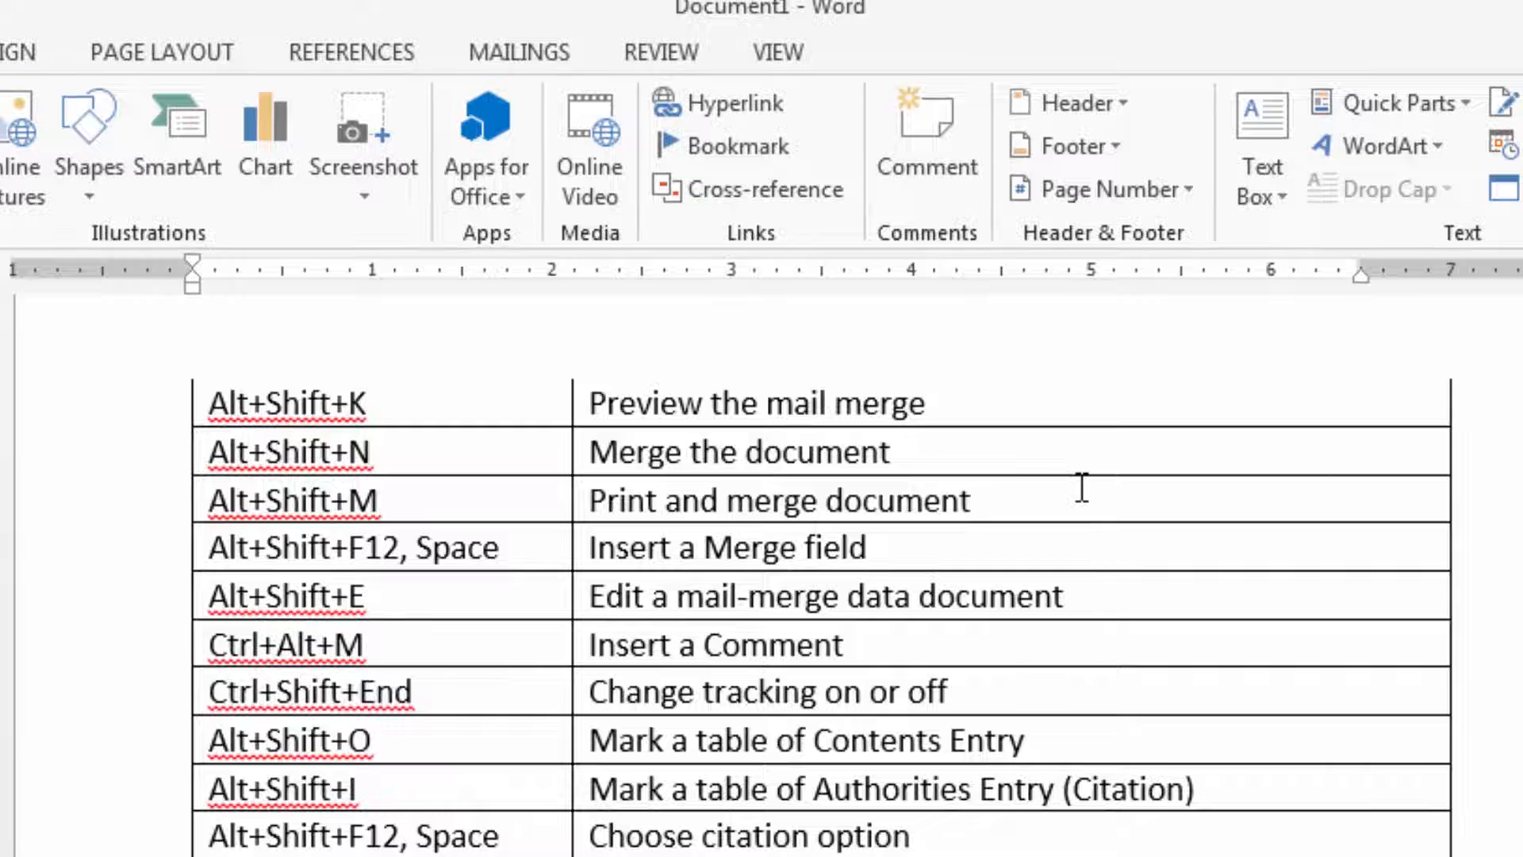
{"action": "left_click", "coordinate": [504, 49]}
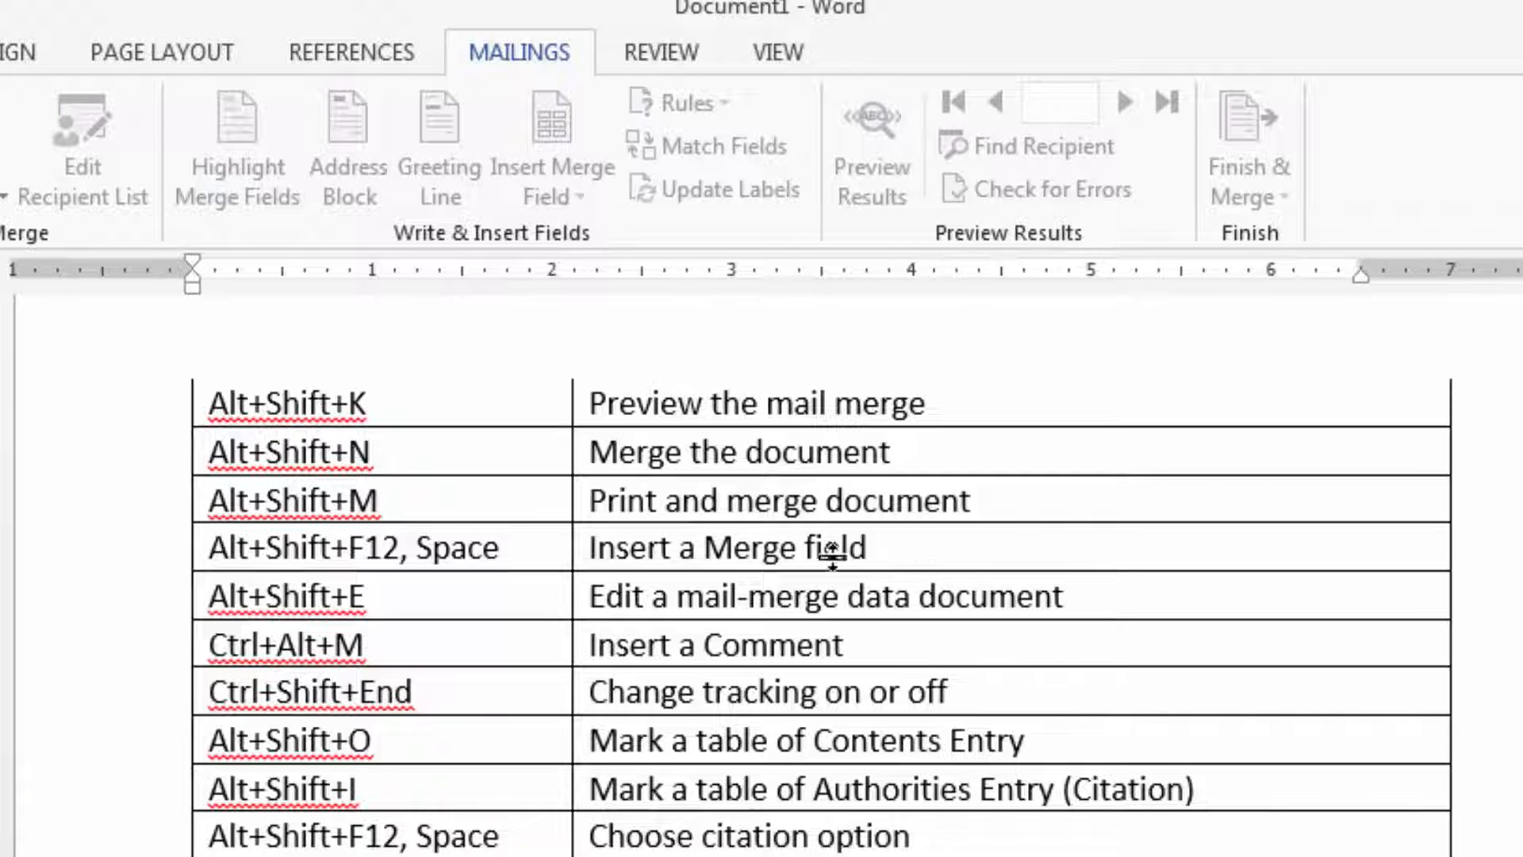
{"action": "left_click", "coordinate": [994, 500]}
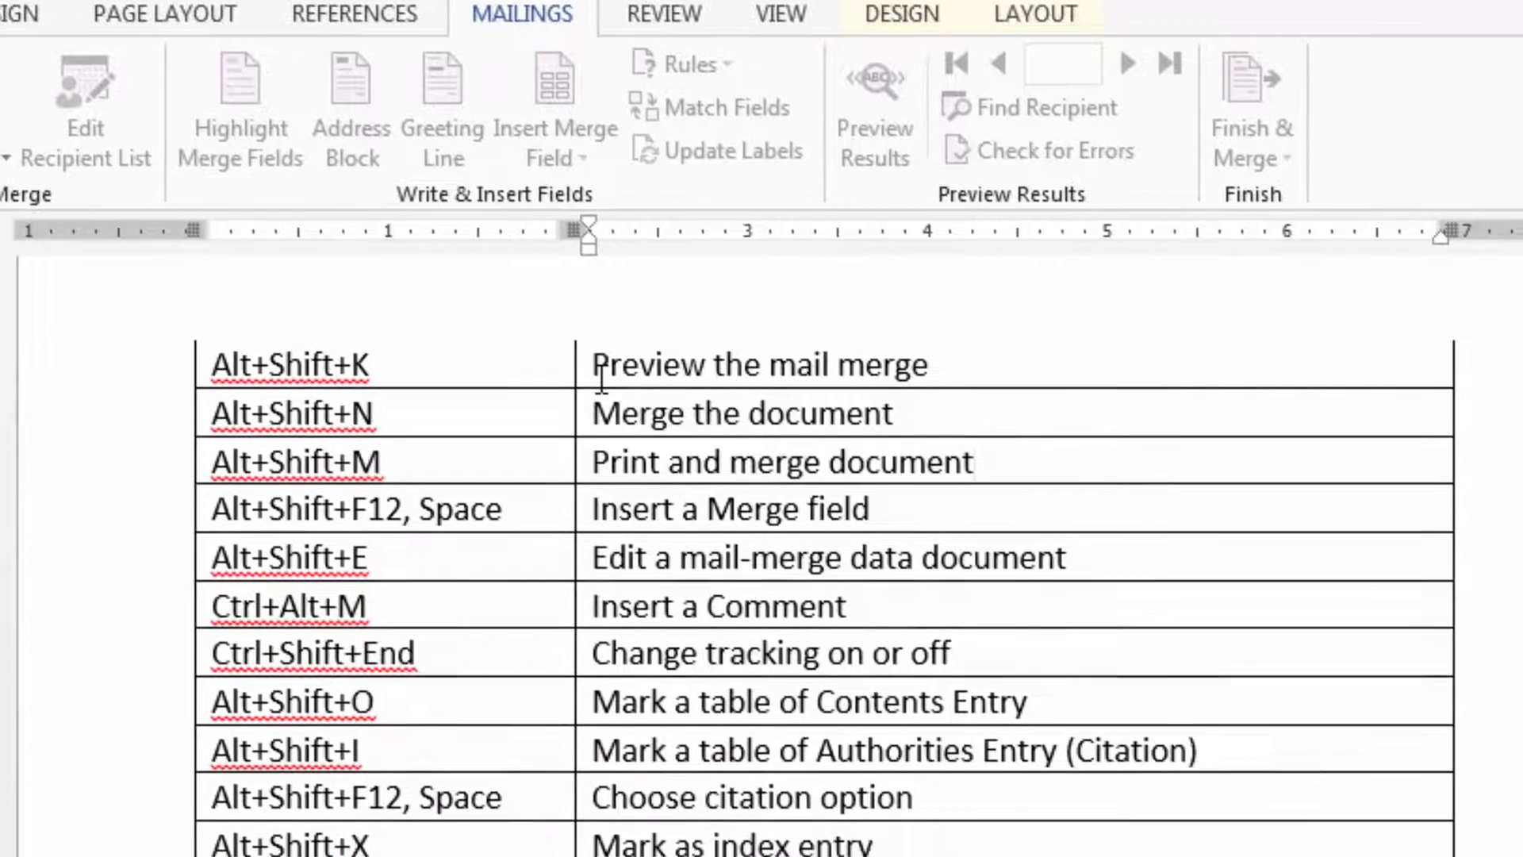
{"action": "left_click_drag", "start_coordinate": [593, 403], "coordinate": [798, 555]}
{"action": "left_click_drag", "start_coordinate": [808, 404], "coordinate": [831, 424]}
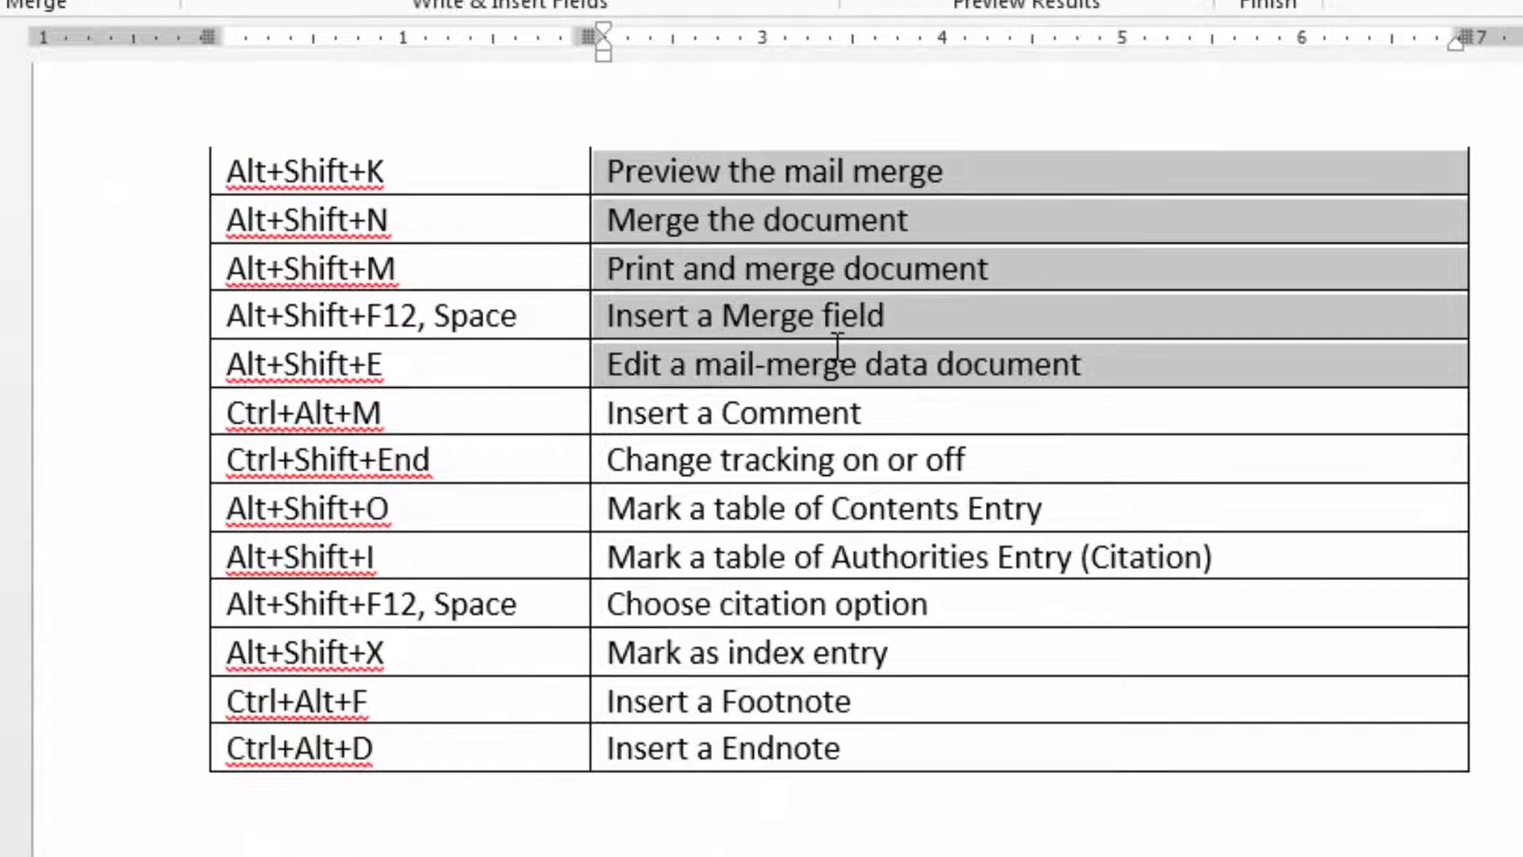
{"action": "left_click", "coordinate": [952, 357]}
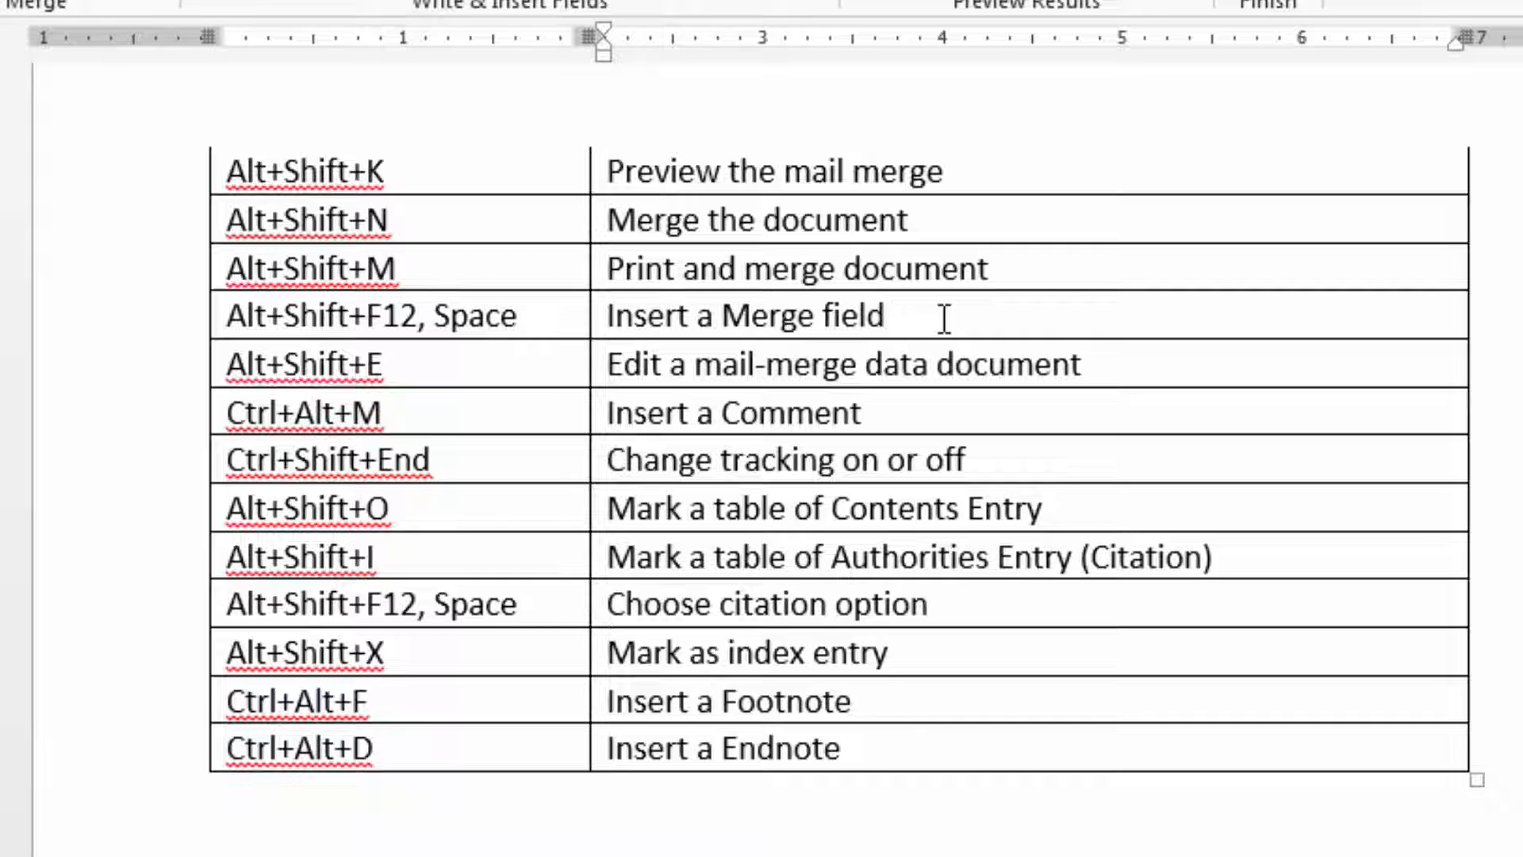
Attach a comment reading "Dgsifs" to the word "Comment" in the Ctrl+Alt+M row
{"action": "left_click", "coordinate": [937, 416]}
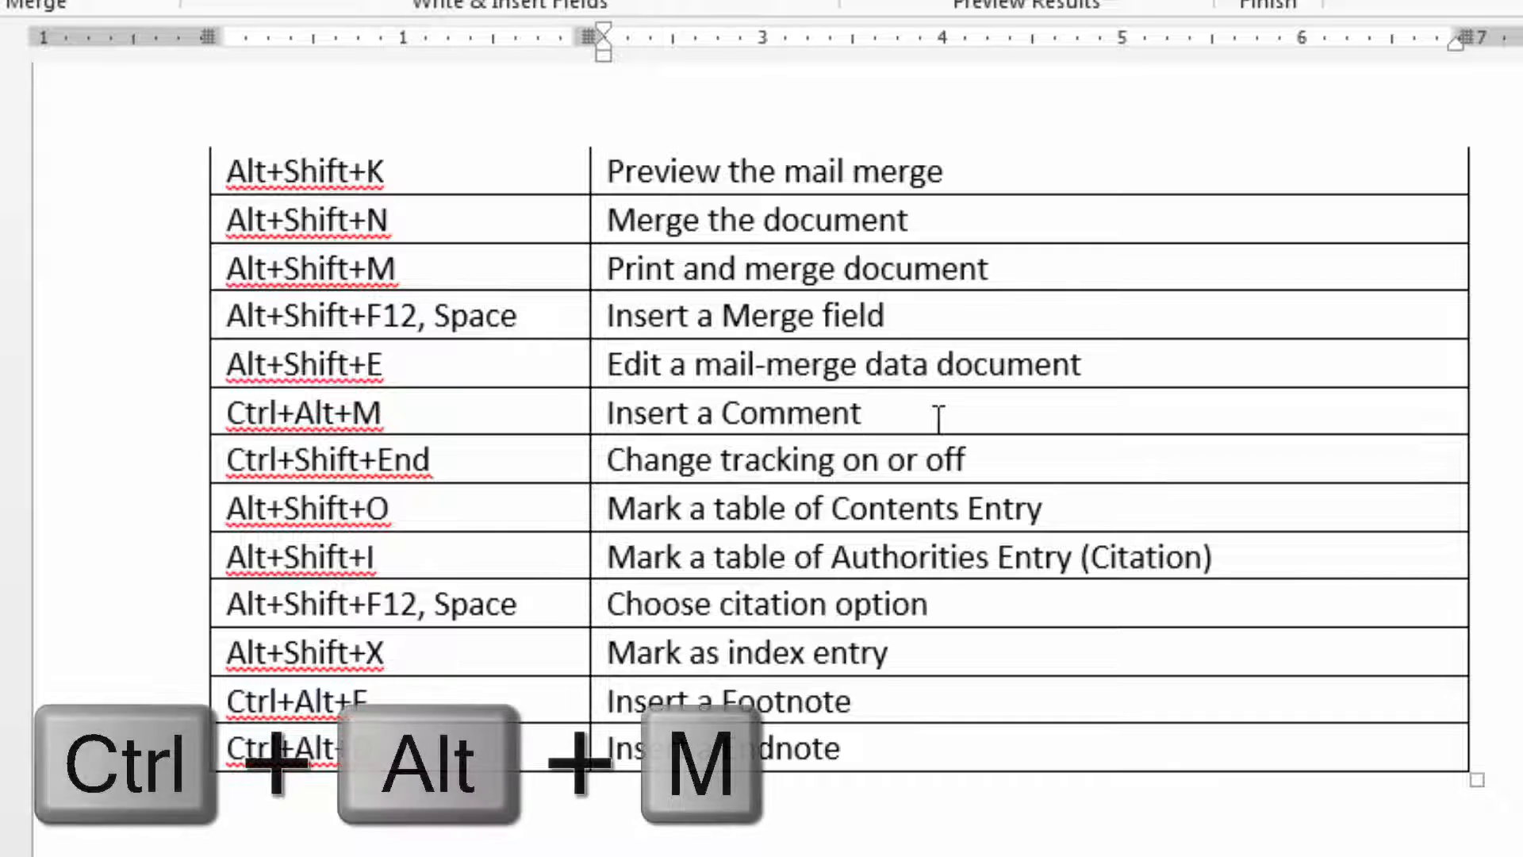
{"action": "key", "text": "ctrl+alt+m"}
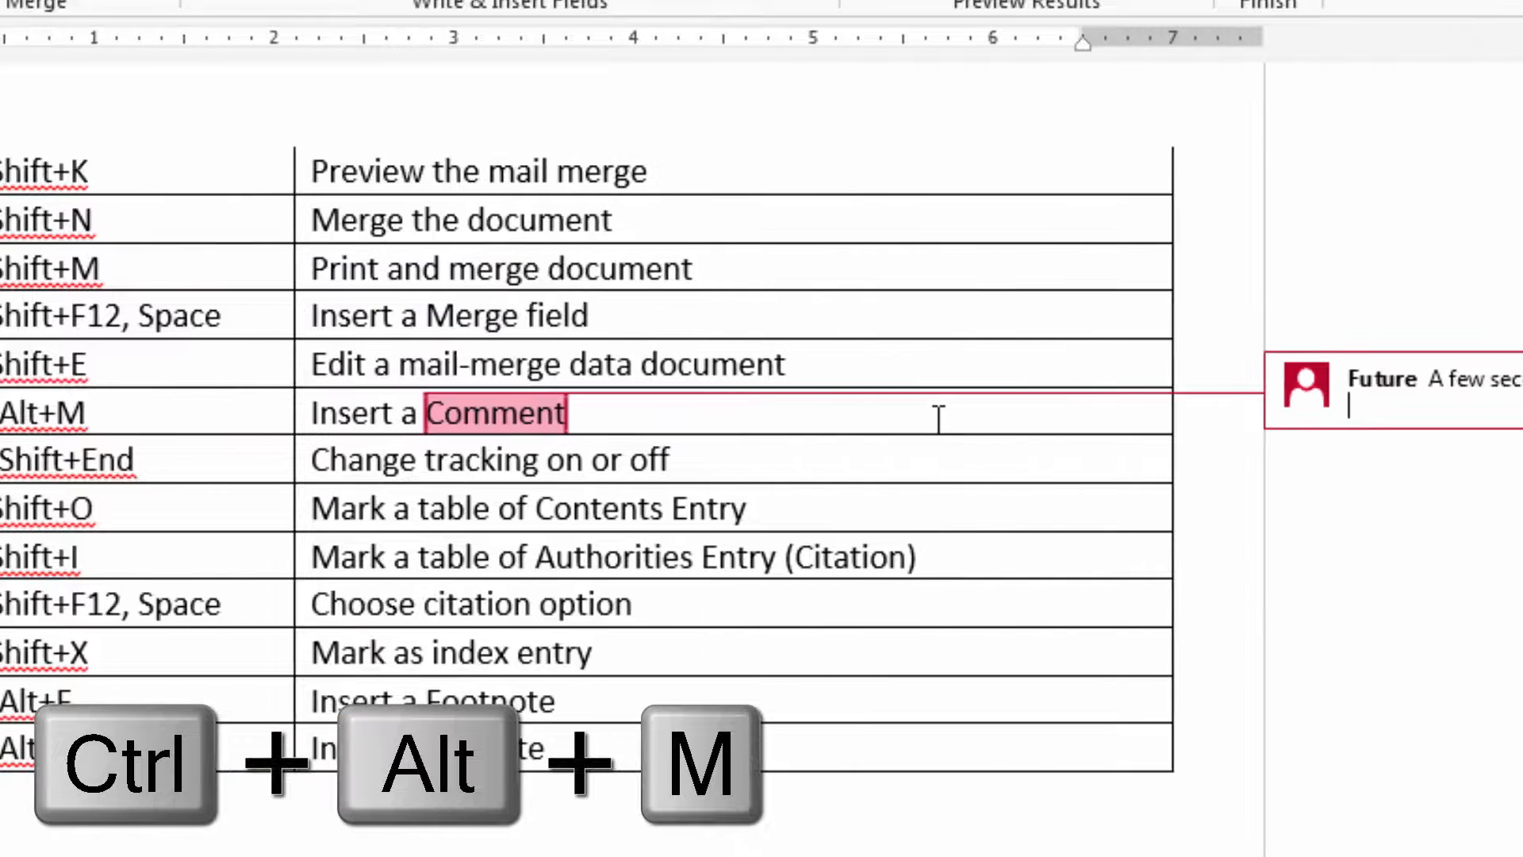
{"action": "type", "text": "Dgsifs"}
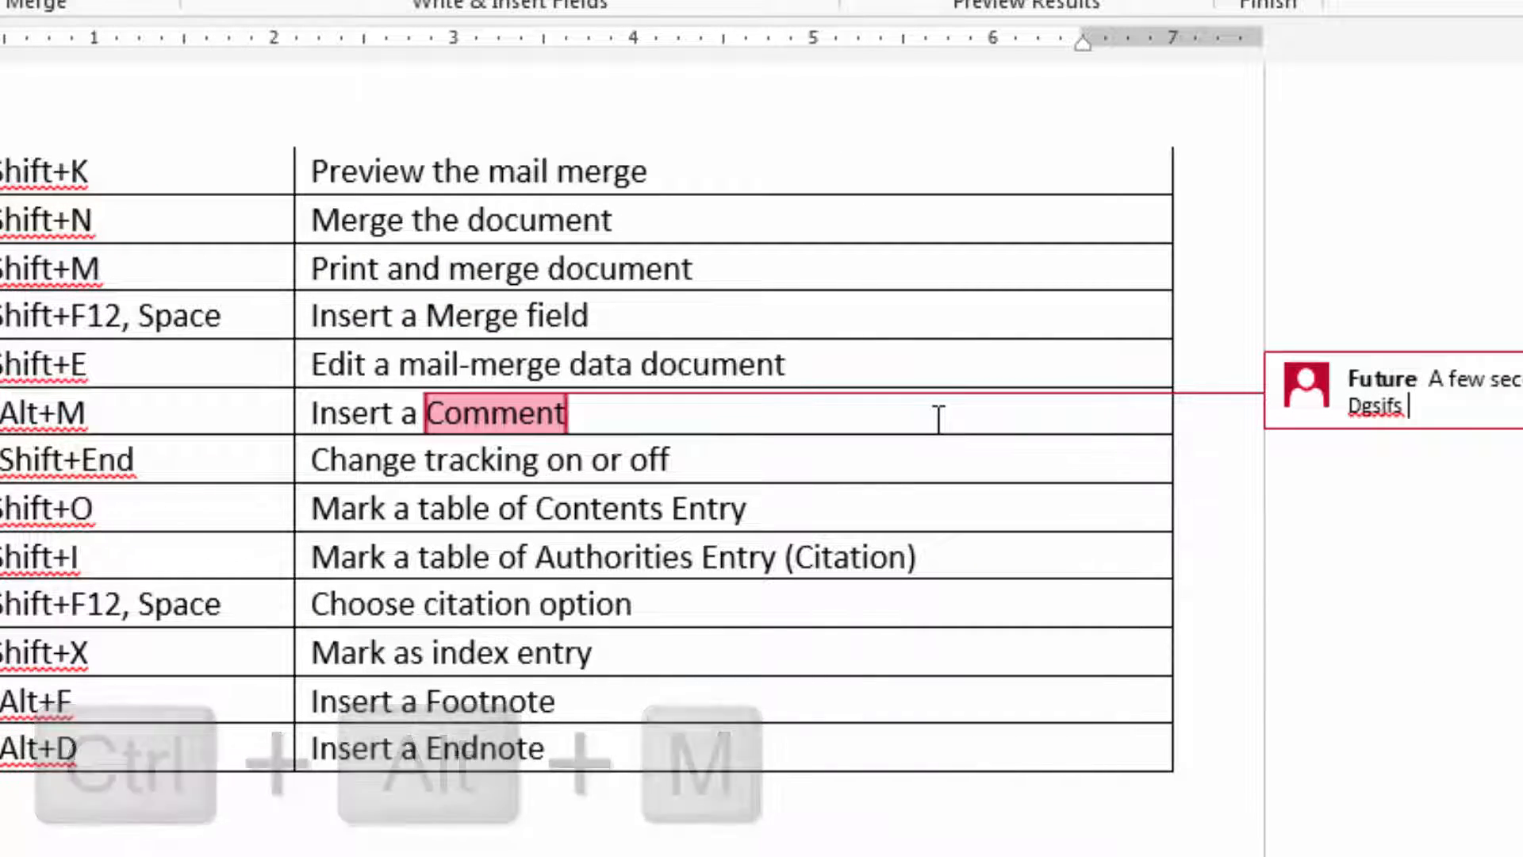
{"action": "left_click", "coordinate": [938, 418]}
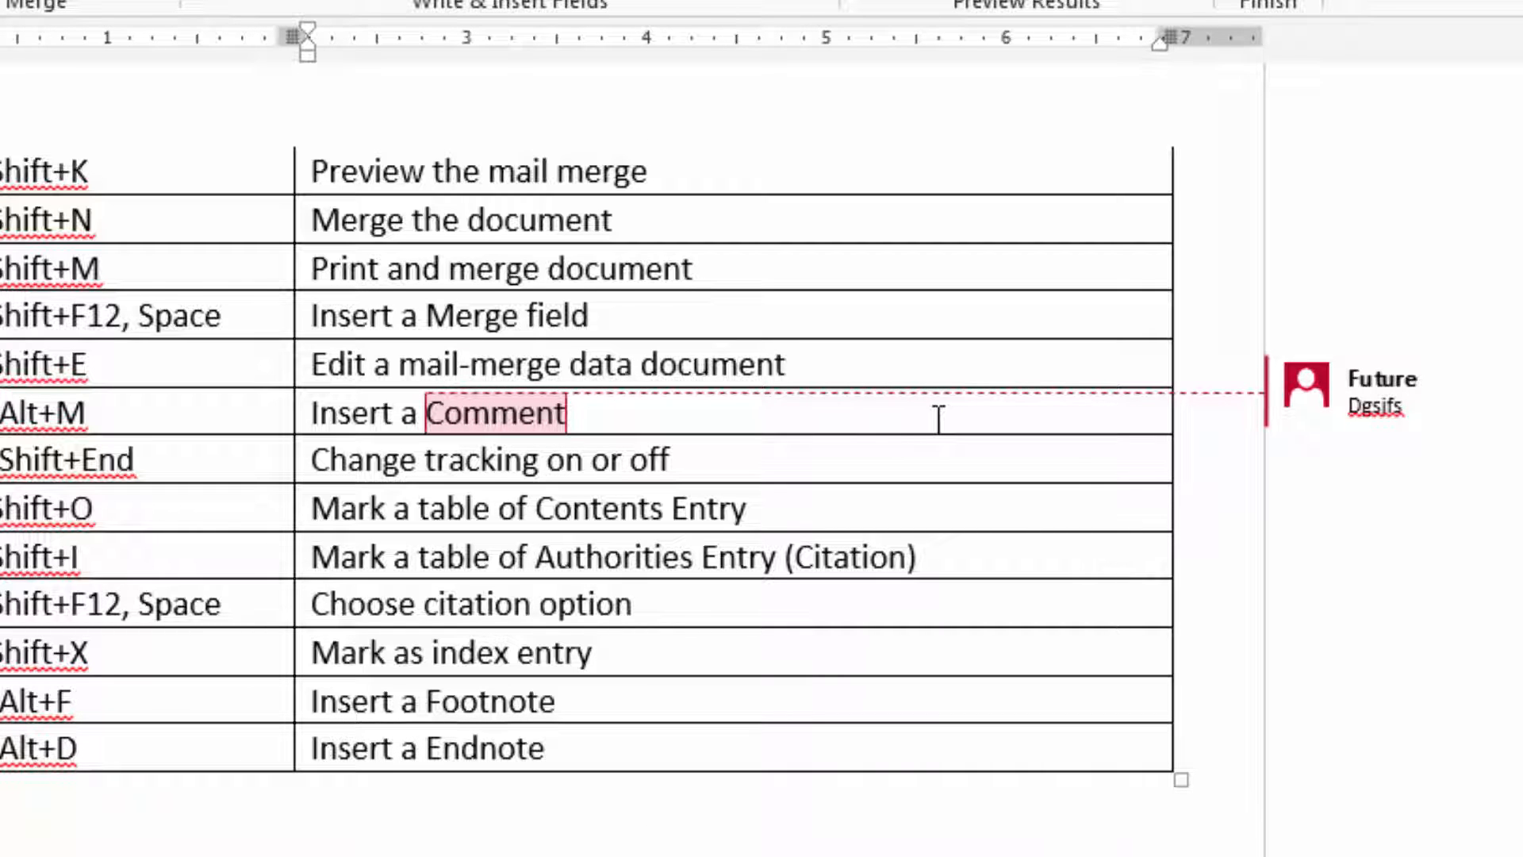
Delete the "Dgsifs" comment from the Ctrl+Alt+M row
{"action": "left_click", "coordinate": [1485, 402]}
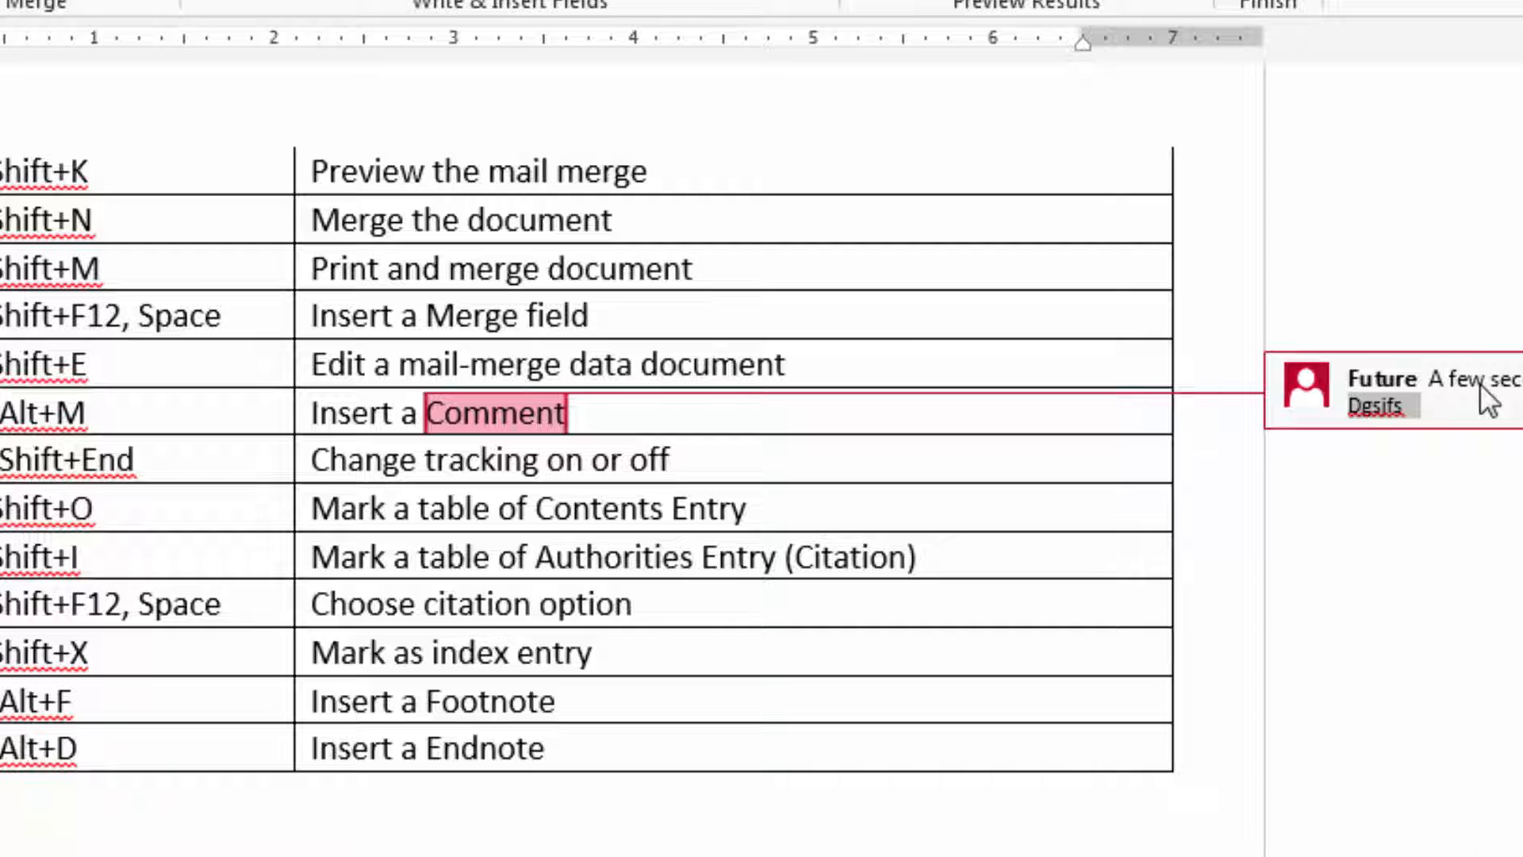
{"action": "right_click", "coordinate": [1486, 402]}
{"action": "left_click", "coordinate": [1502, 560]}
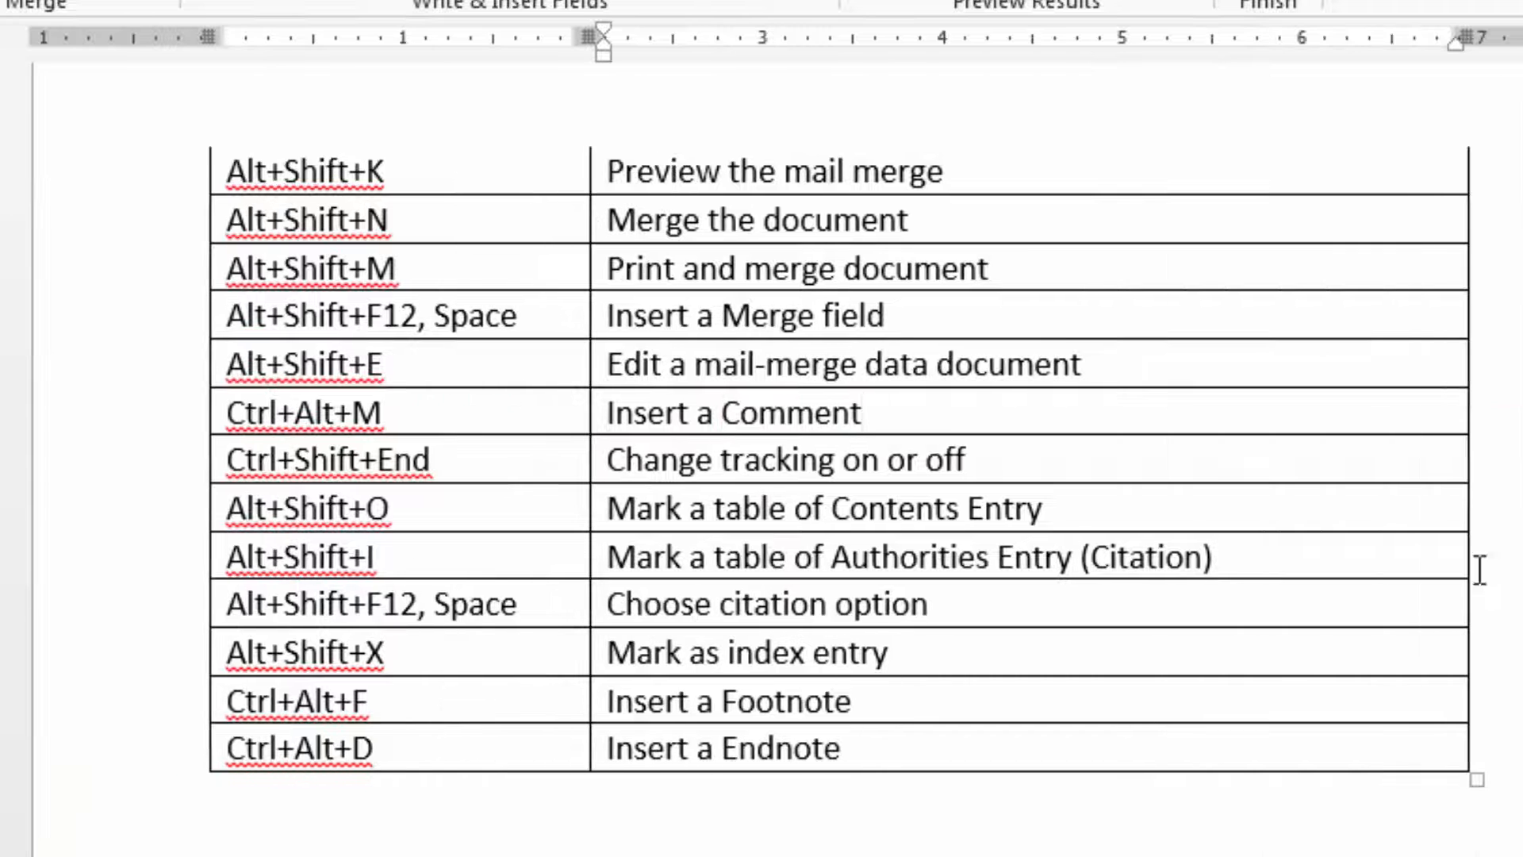
Insert a footnote from the last shortcut table and remove it again
{"action": "left_click", "coordinate": [904, 695]}
{"action": "key", "text": "ctrl+alt+f"}
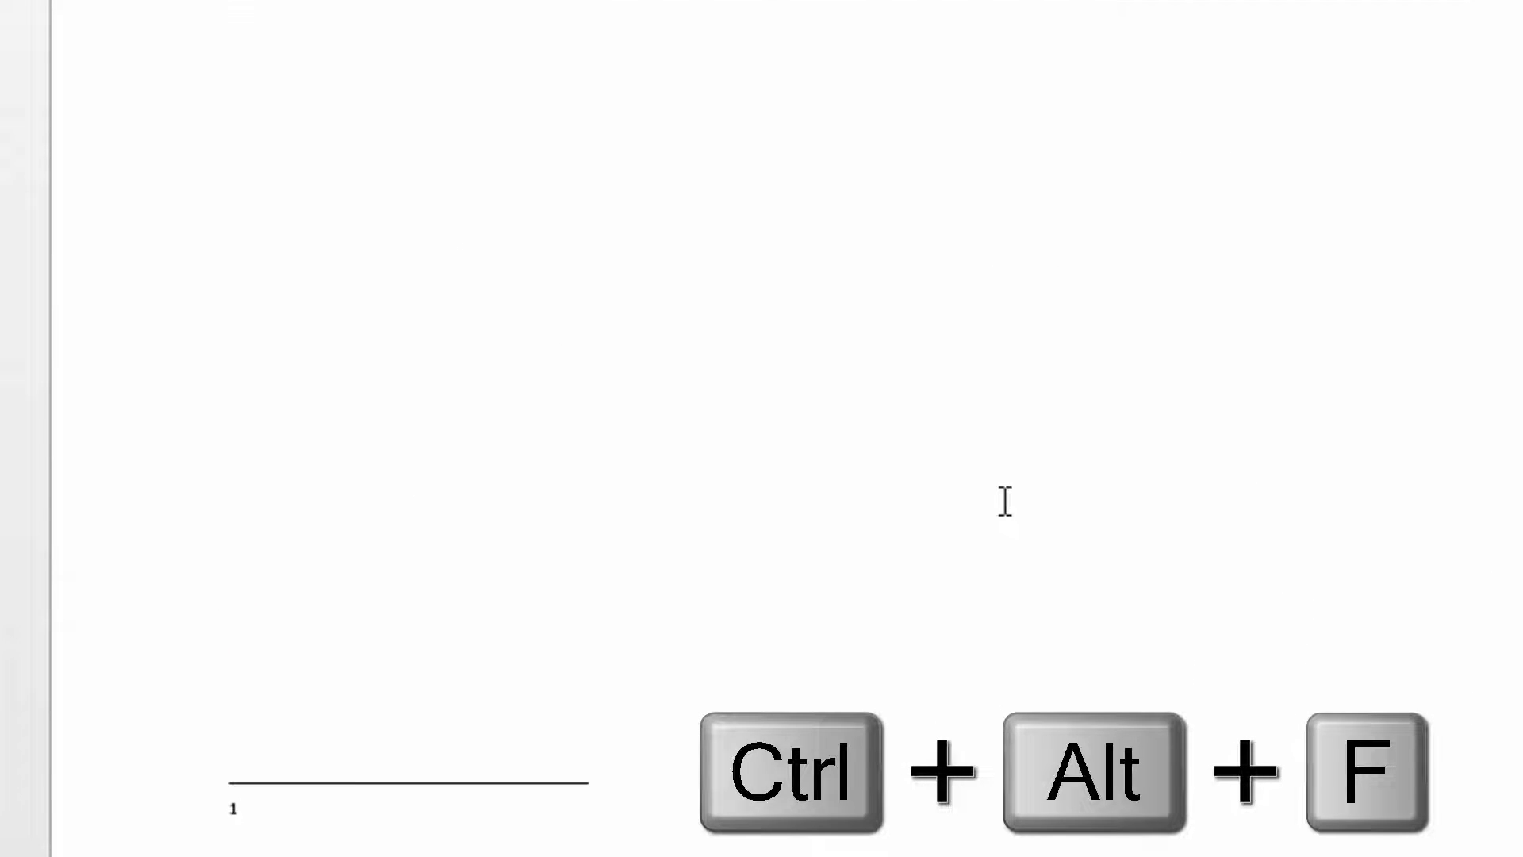
{"action": "key", "text": "BackSpace"}
{"action": "key", "text": "BackSpace"}
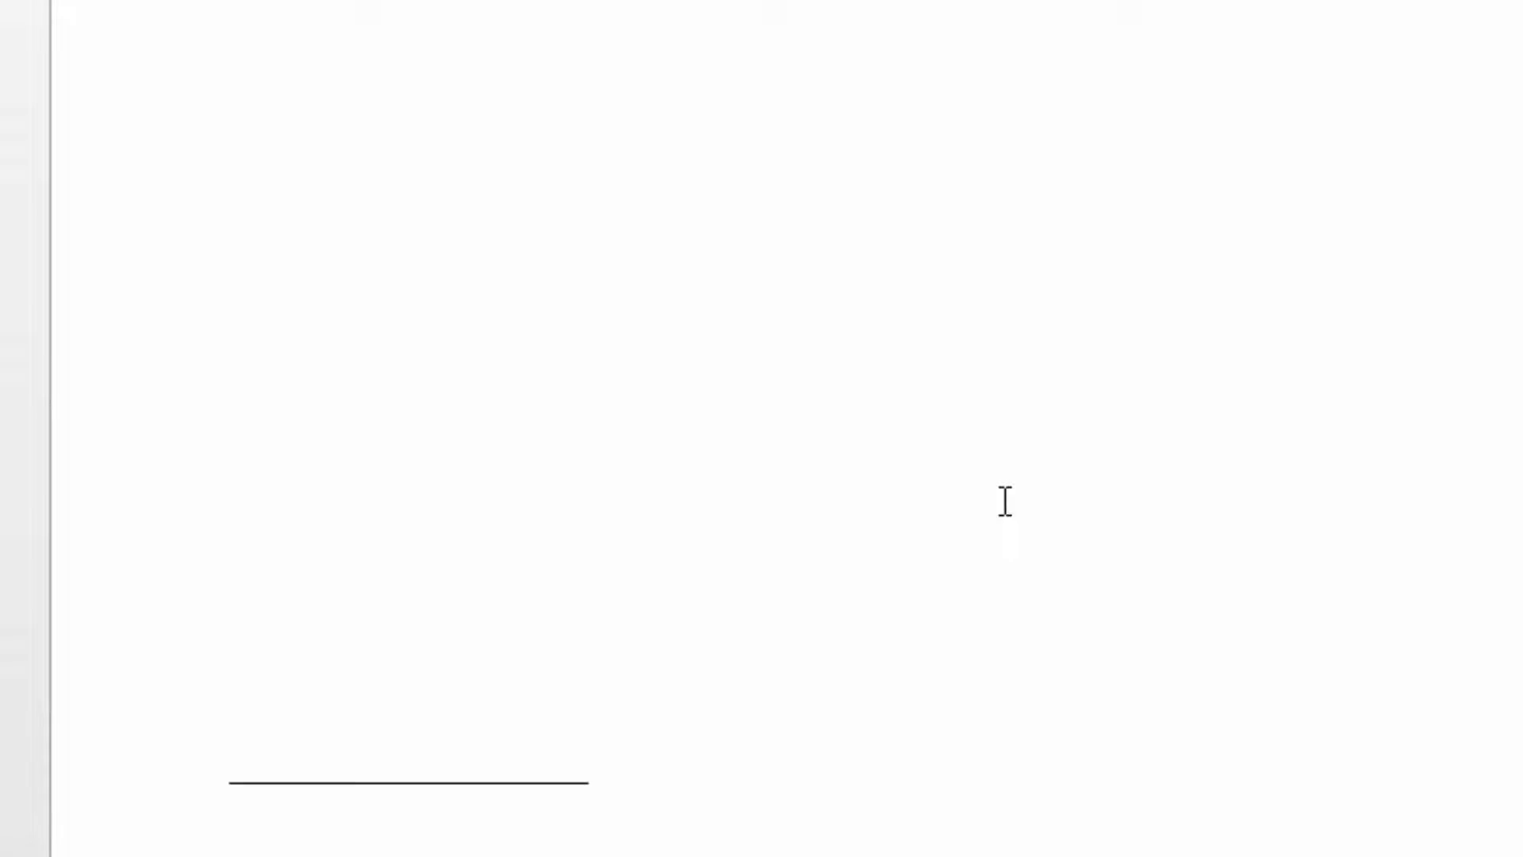
{"action": "key", "text": "BackSpace"}
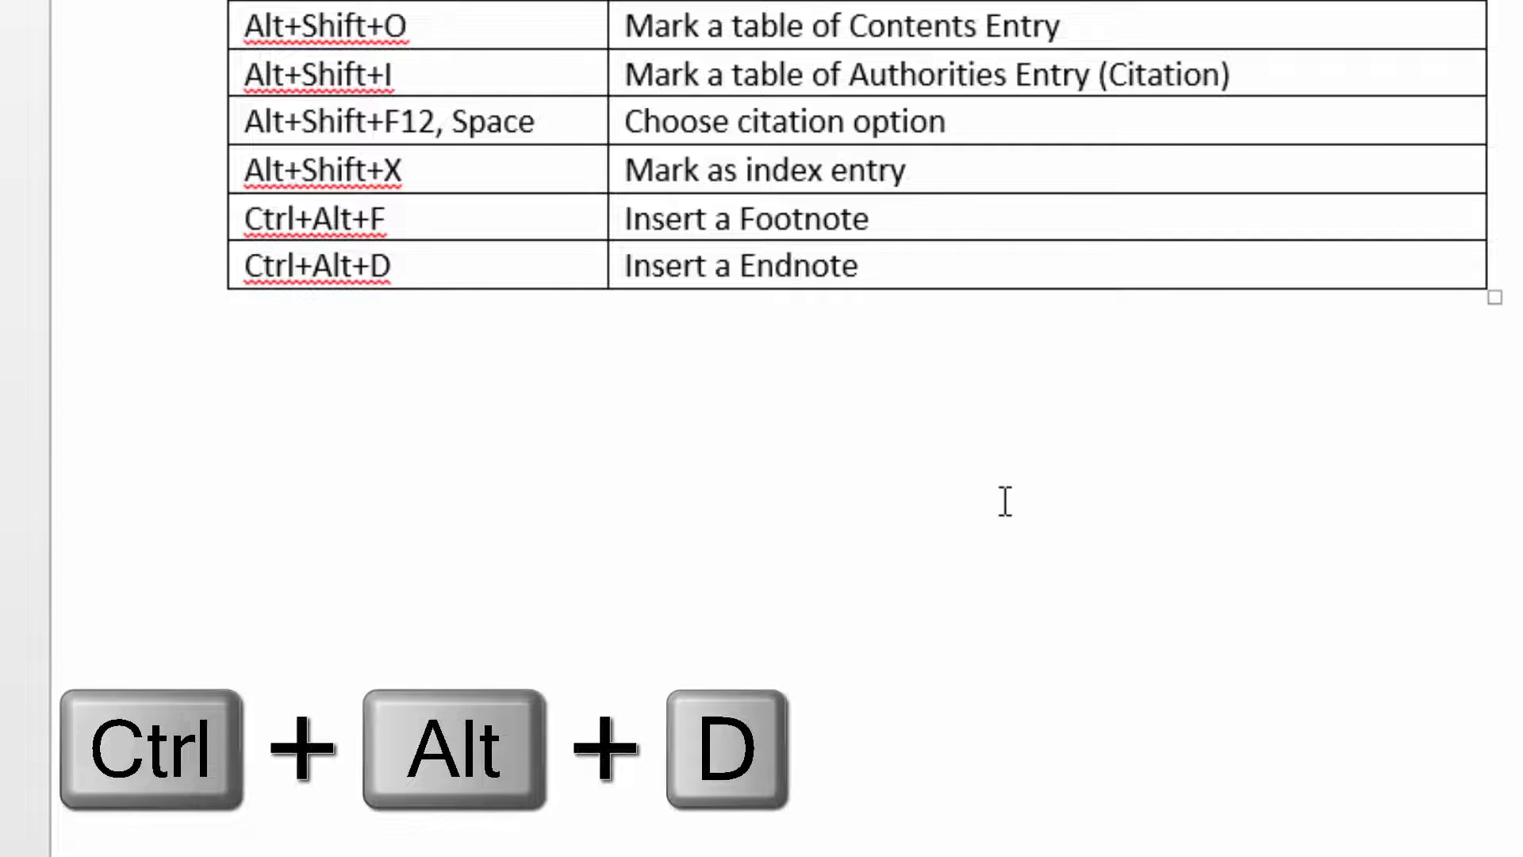
Look back up through the Word tables, switch to the Excel shortcut list and review it from its last entries up to the first
{"action": "scroll", "coordinate": [1005, 502], "scroll_direction": "up", "scroll_amount": 15}
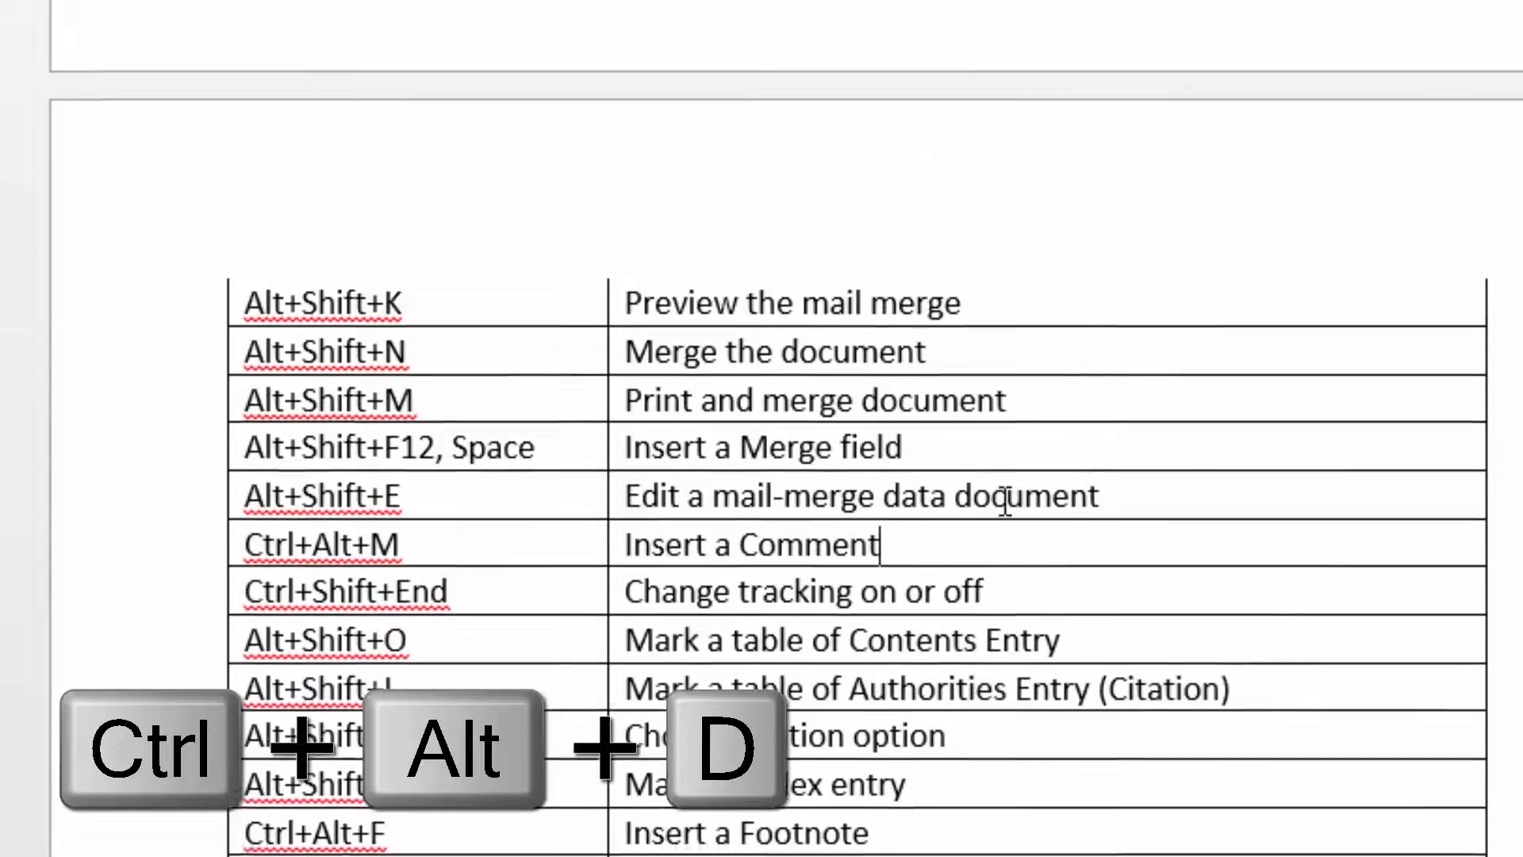
{"action": "scroll", "coordinate": [1005, 501], "scroll_direction": "up", "scroll_amount": 12}
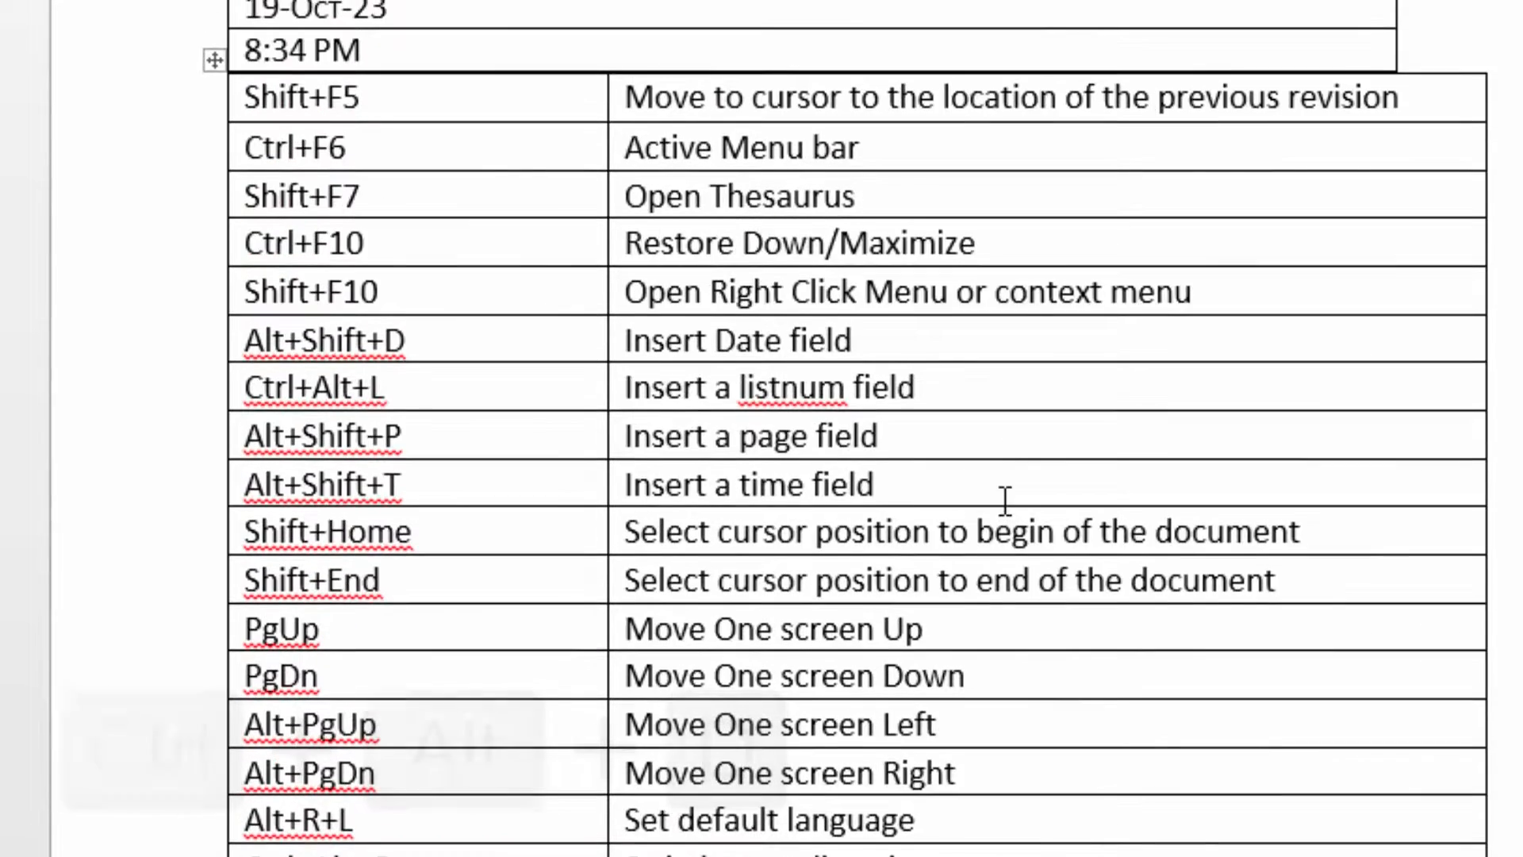
{"action": "scroll", "coordinate": [1001, 500], "scroll_direction": "up", "scroll_amount": 15}
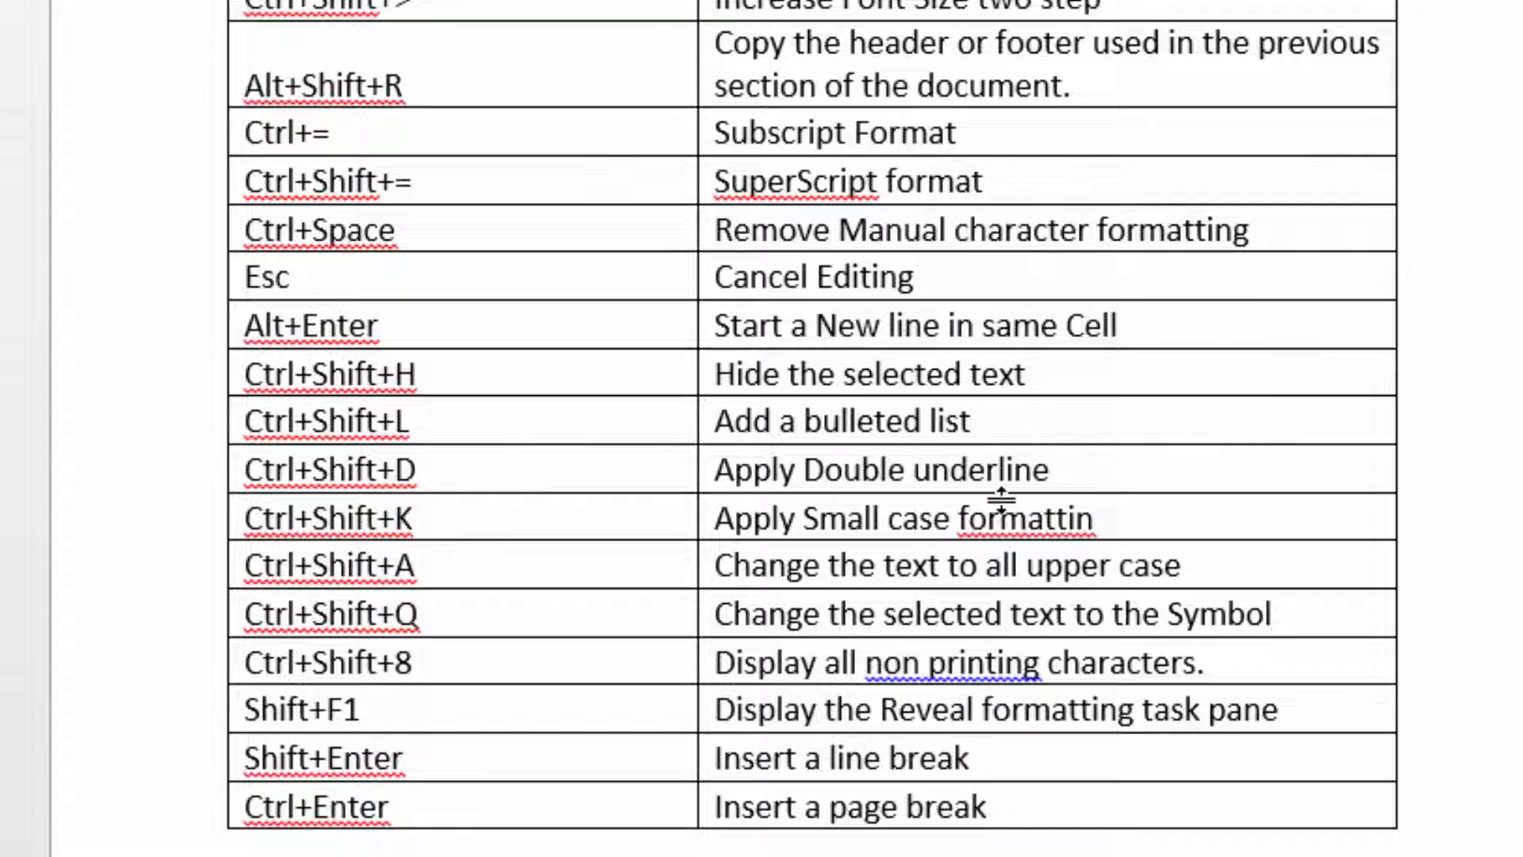
{"action": "key", "text": "alt+Tab"}
{"action": "left_click", "coordinate": [866, 624]}
{"action": "scroll", "coordinate": [863, 626], "scroll_direction": "down", "scroll_amount": 5}
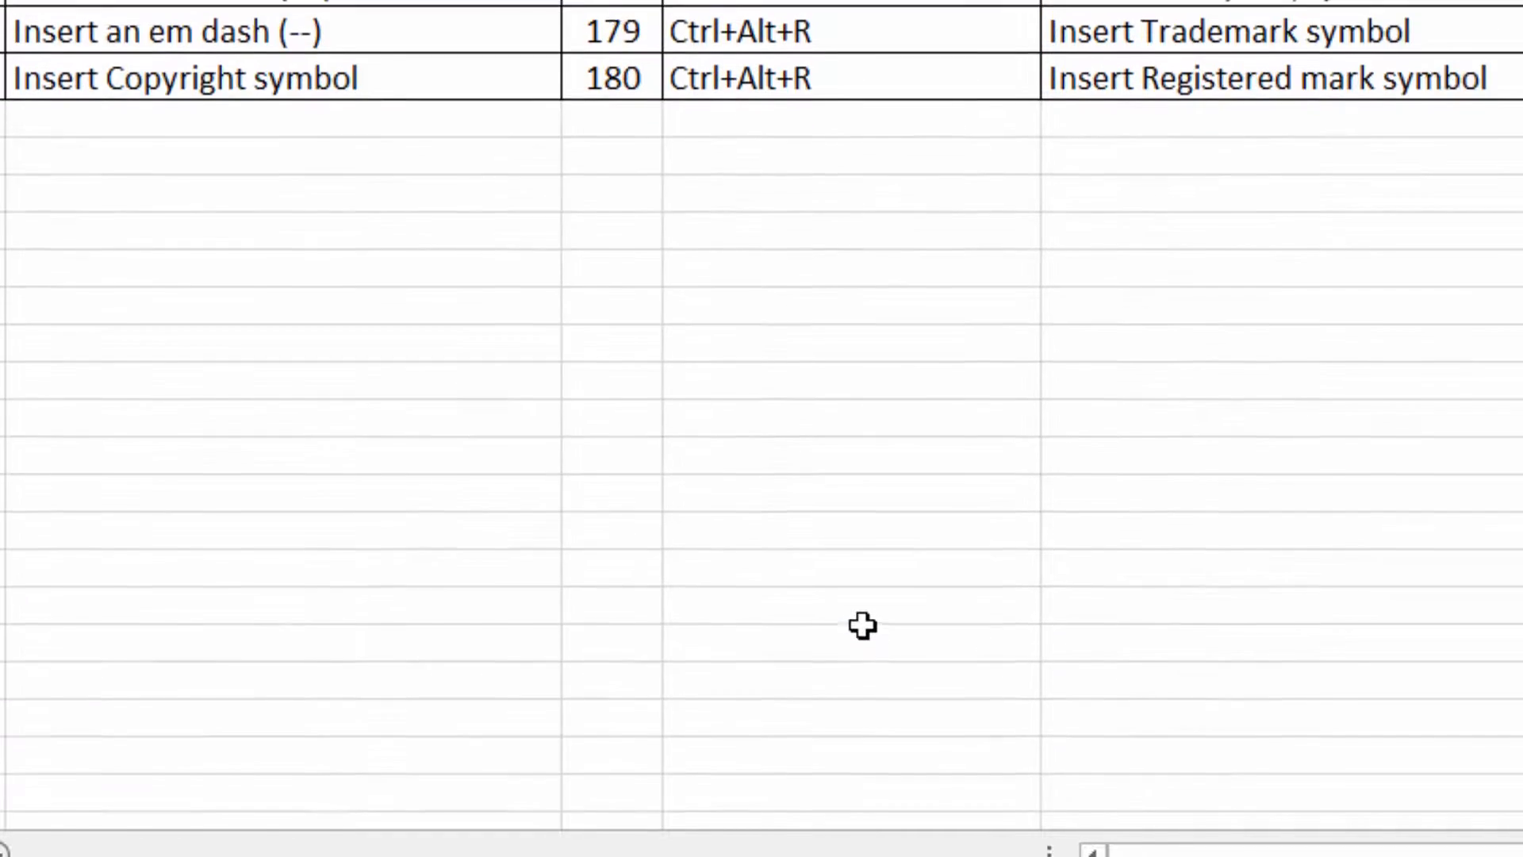
{"action": "scroll", "coordinate": [863, 626], "scroll_direction": "up", "scroll_amount": 7}
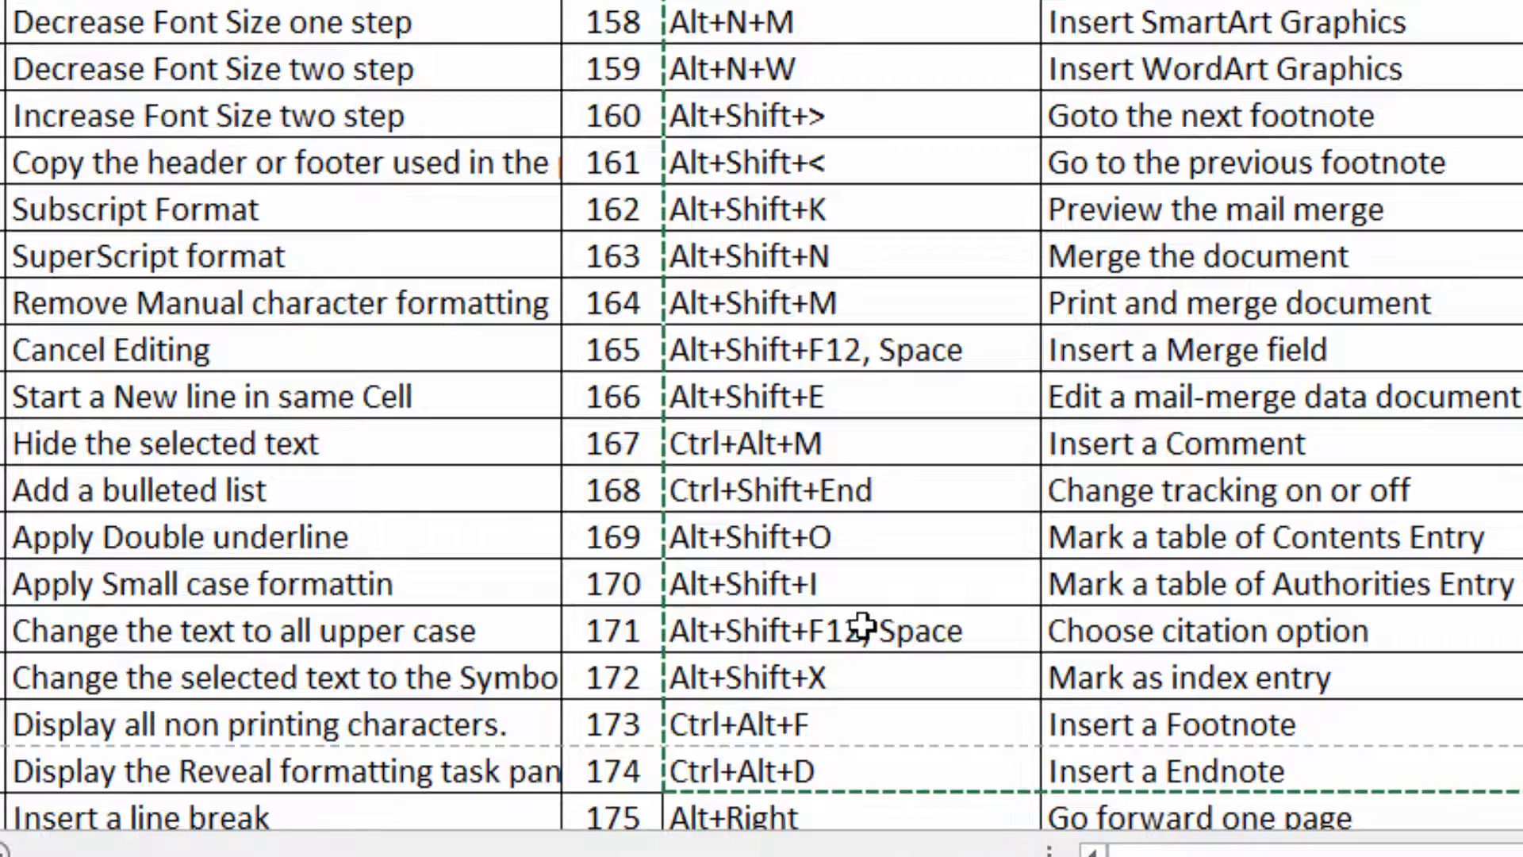
{"action": "scroll", "coordinate": [863, 626], "scroll_direction": "up", "scroll_amount": 14}
{"action": "scroll", "coordinate": [863, 625], "scroll_direction": "up", "scroll_amount": 8}
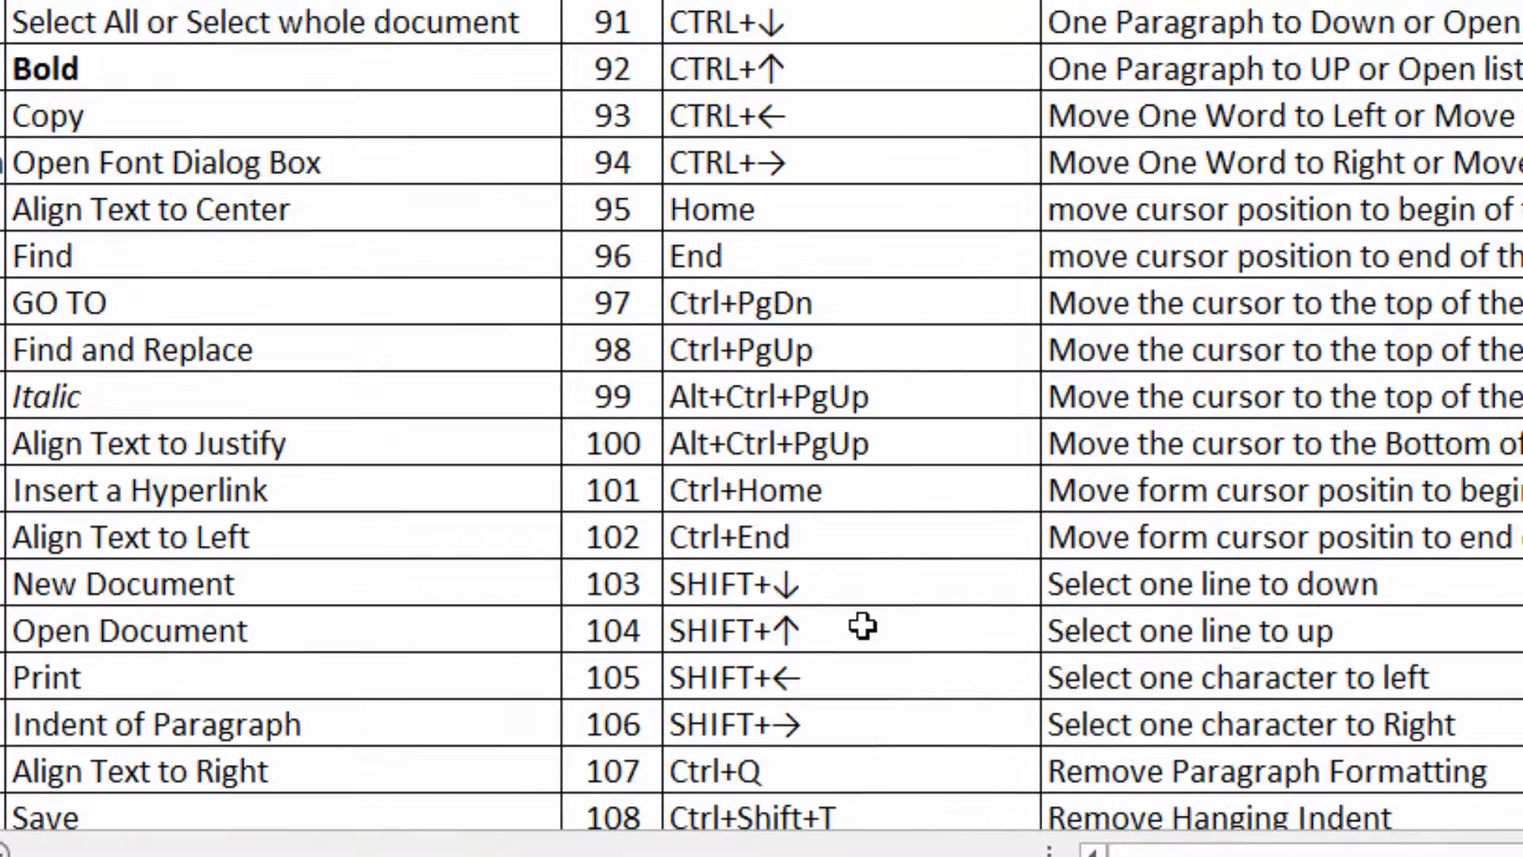
Review the numbered Excel shortcut list downward from its first rows, pointing out the Italic, Ctrl+Q, CTRL+SHIFT+↑ and Ctrl+Shift+S entries
{"action": "left_click", "coordinate": [474, 380]}
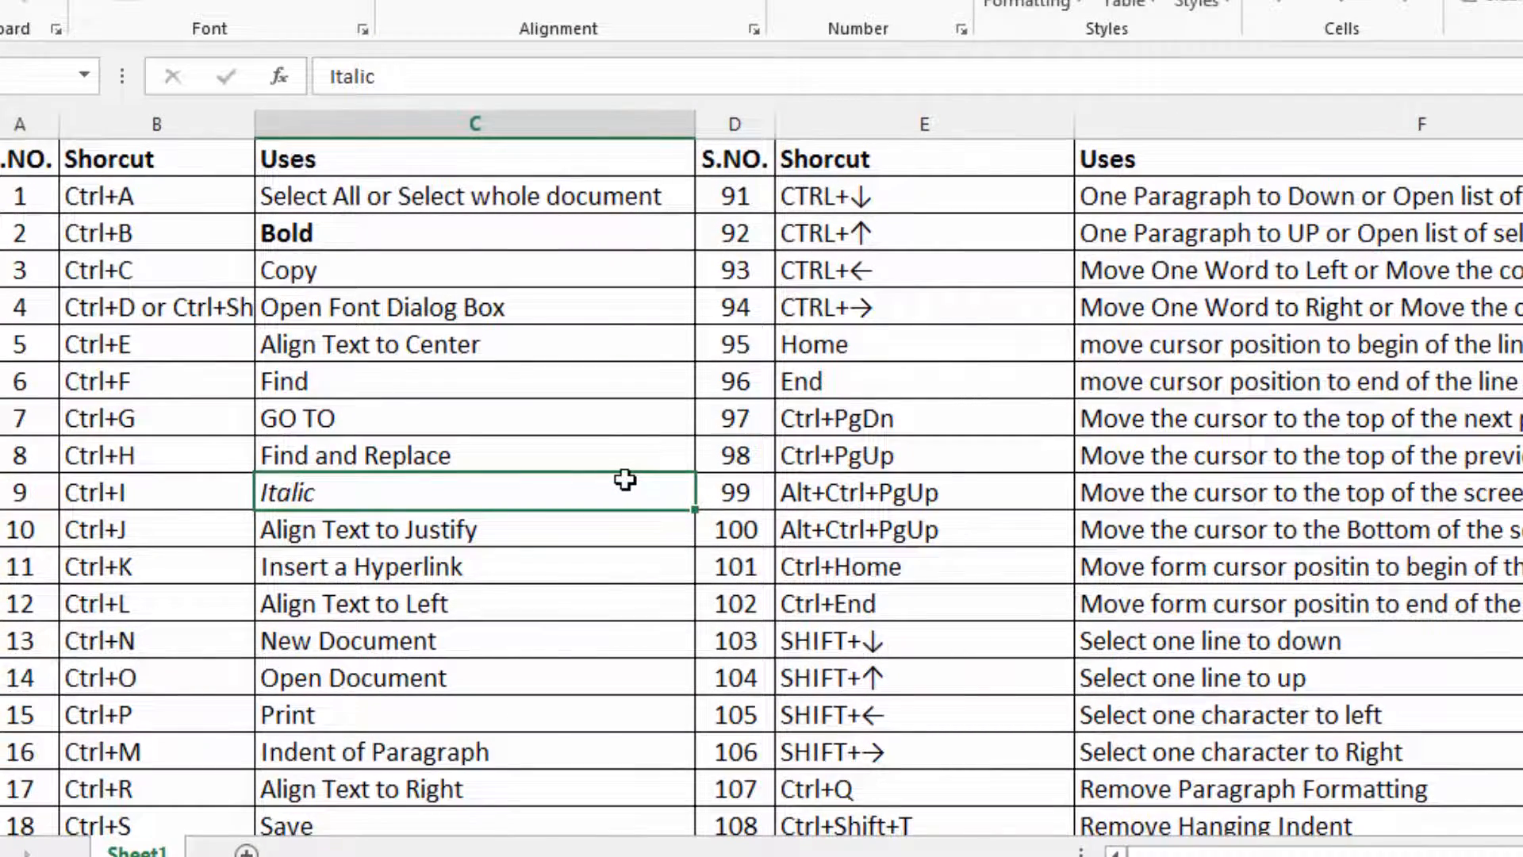
{"action": "scroll", "coordinate": [625, 479], "scroll_direction": "down", "scroll_amount": 2}
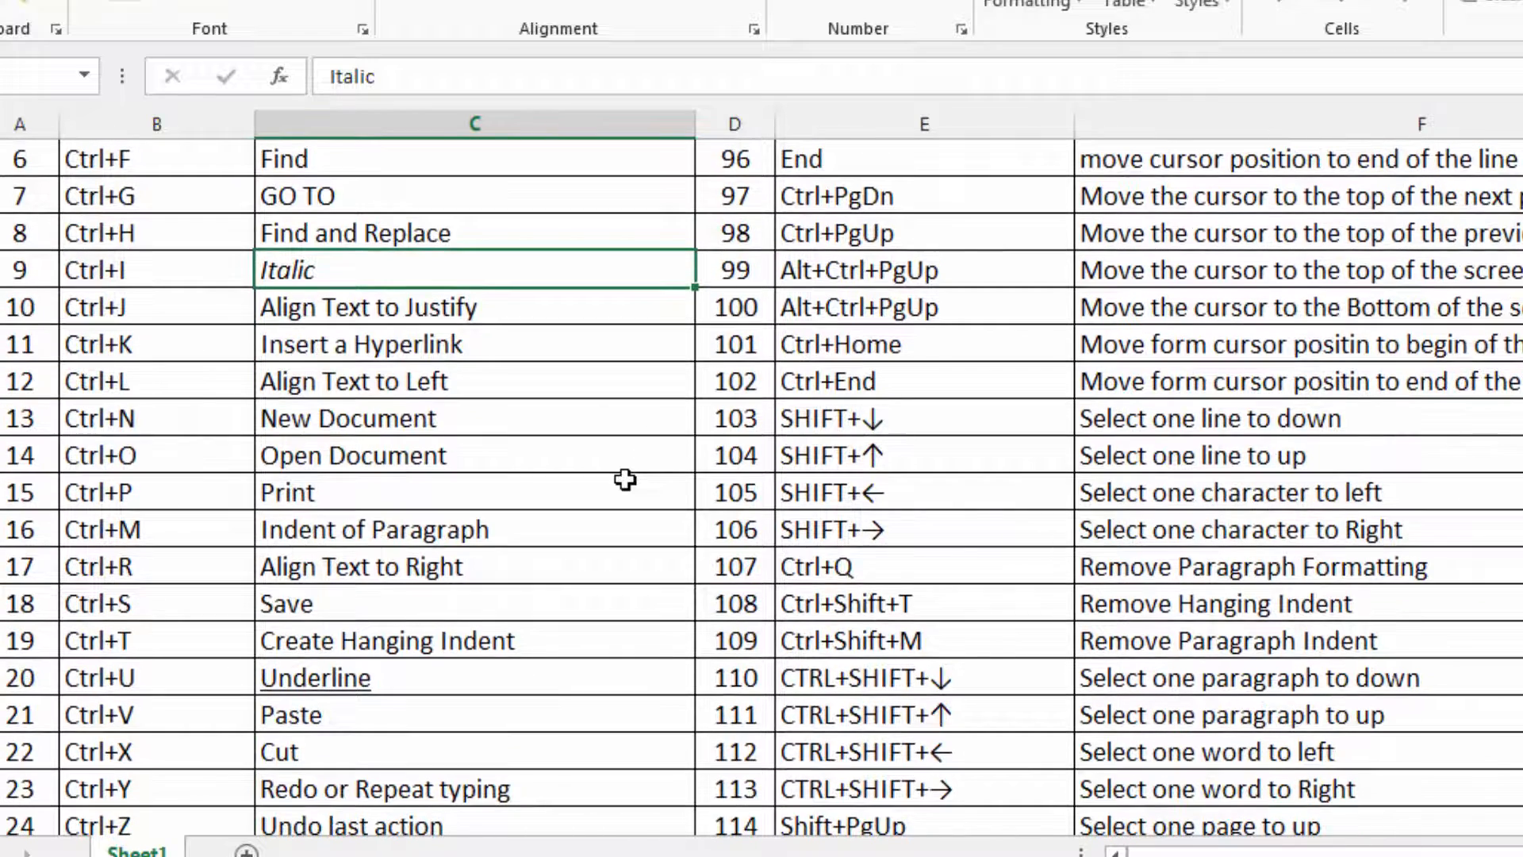
{"action": "scroll", "coordinate": [625, 479], "scroll_direction": "down", "scroll_amount": 1}
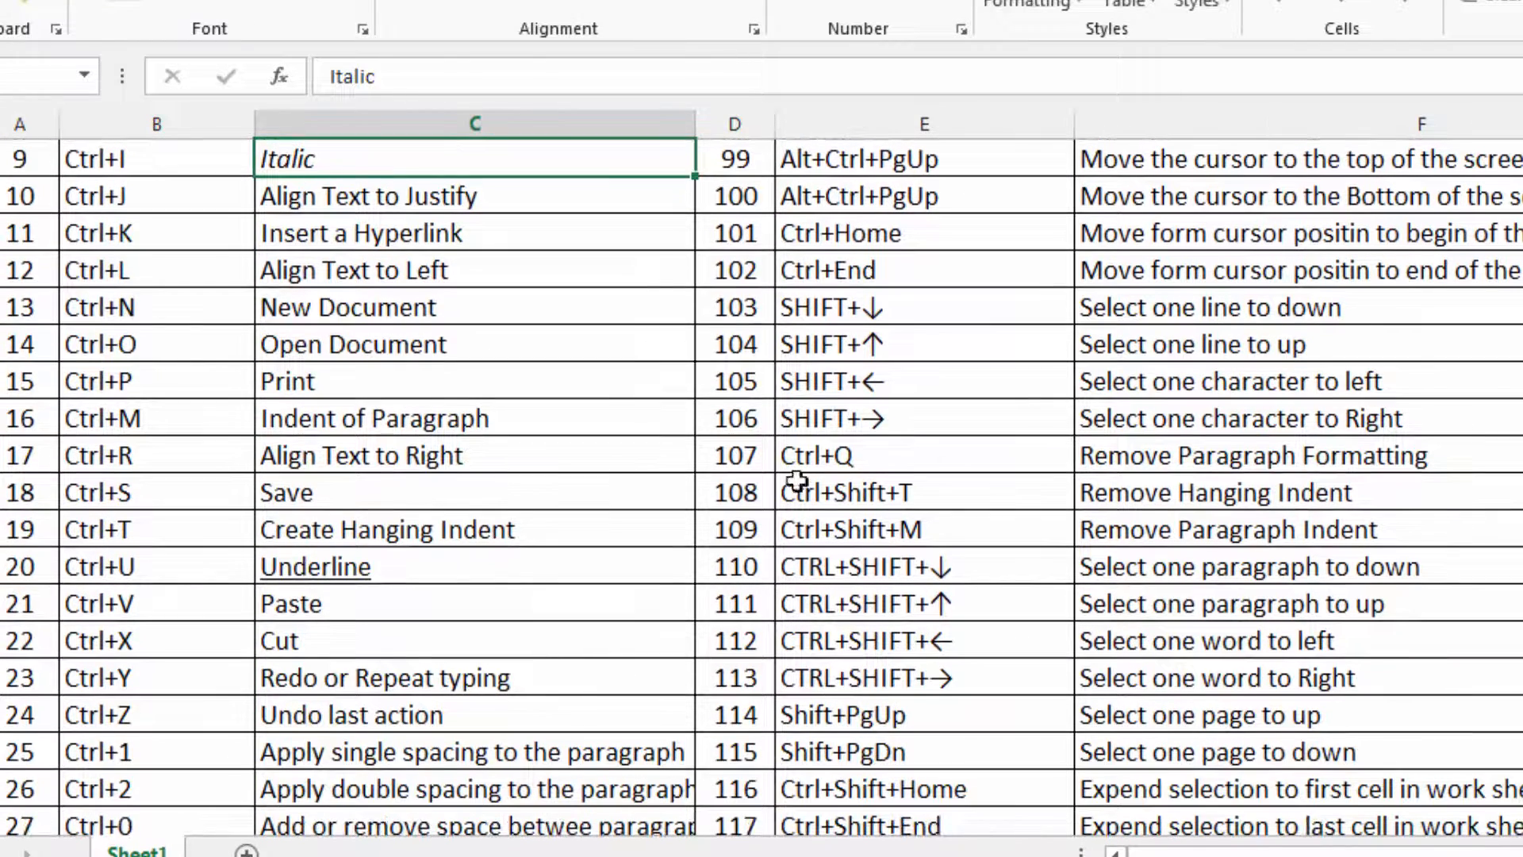
{"action": "left_click", "coordinate": [878, 463]}
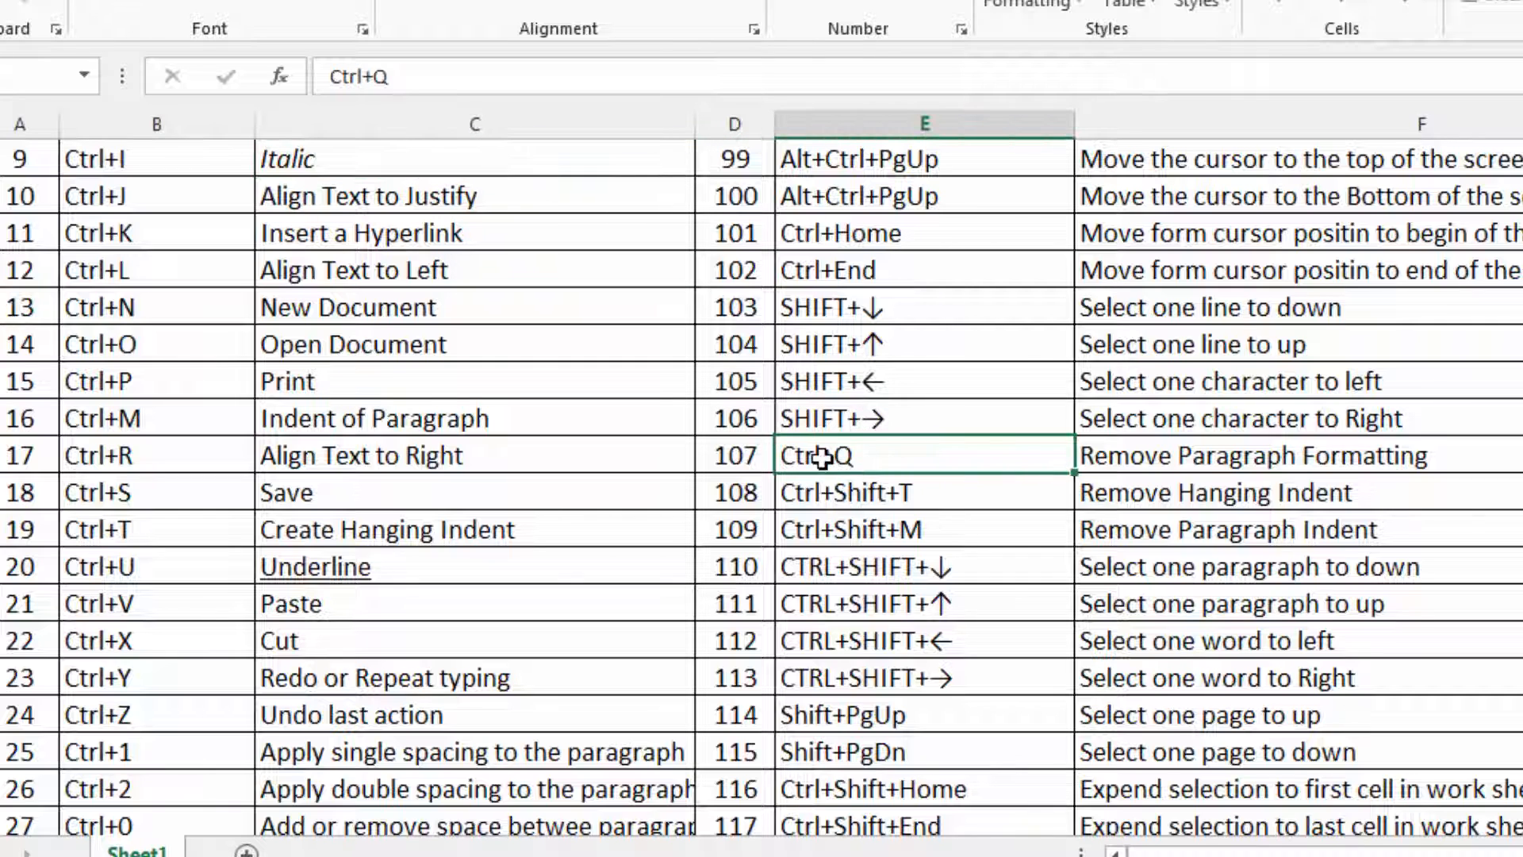
{"action": "left_click", "coordinate": [1167, 458]}
{"action": "left_click", "coordinate": [916, 464]}
{"action": "scroll", "coordinate": [131, 612], "scroll_direction": "down", "scroll_amount": 2}
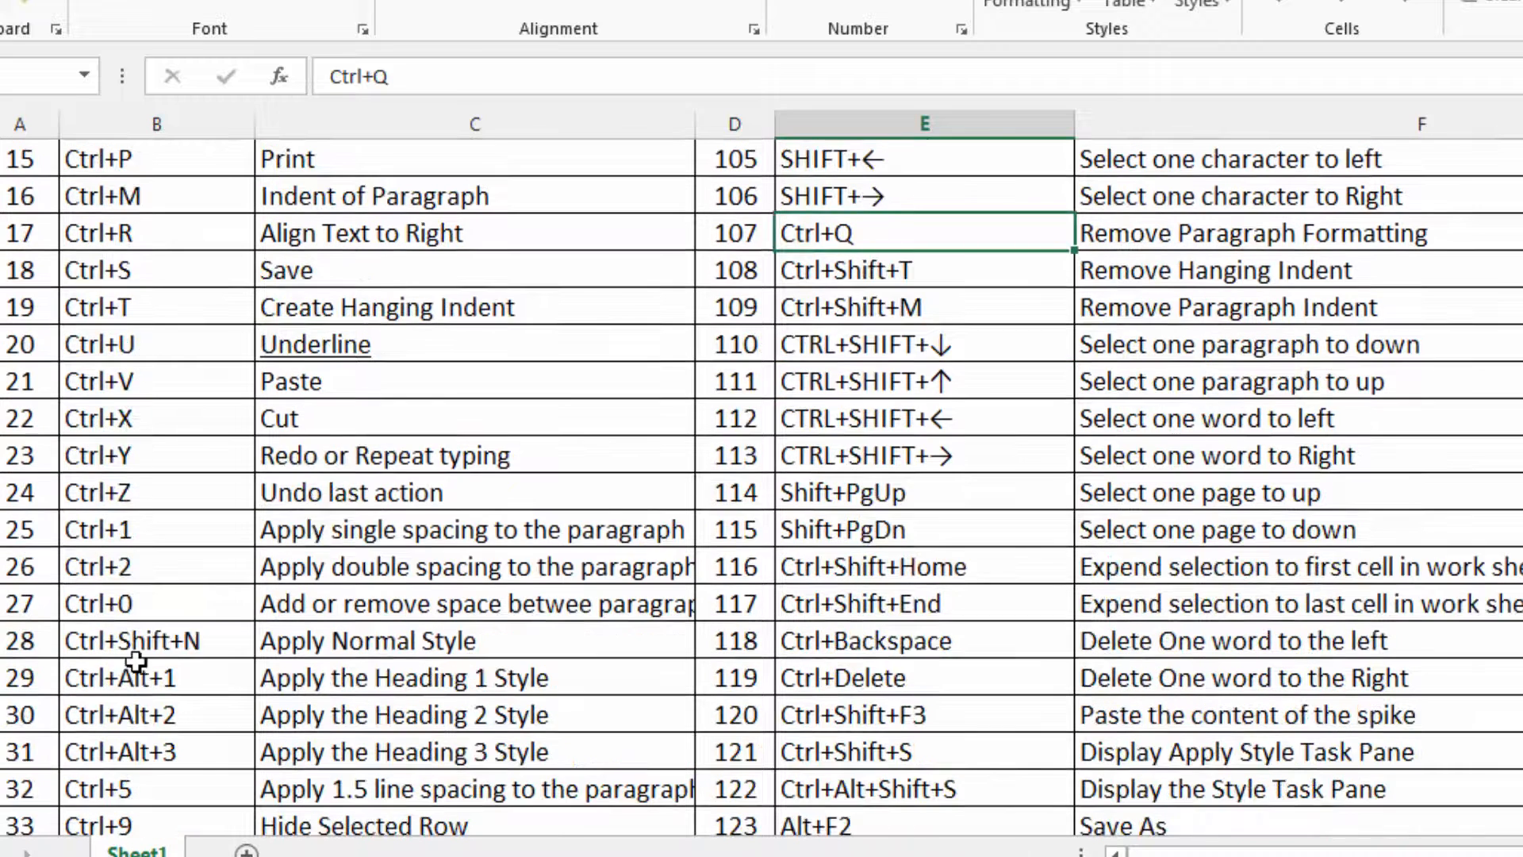
{"action": "left_click", "coordinate": [1117, 230]}
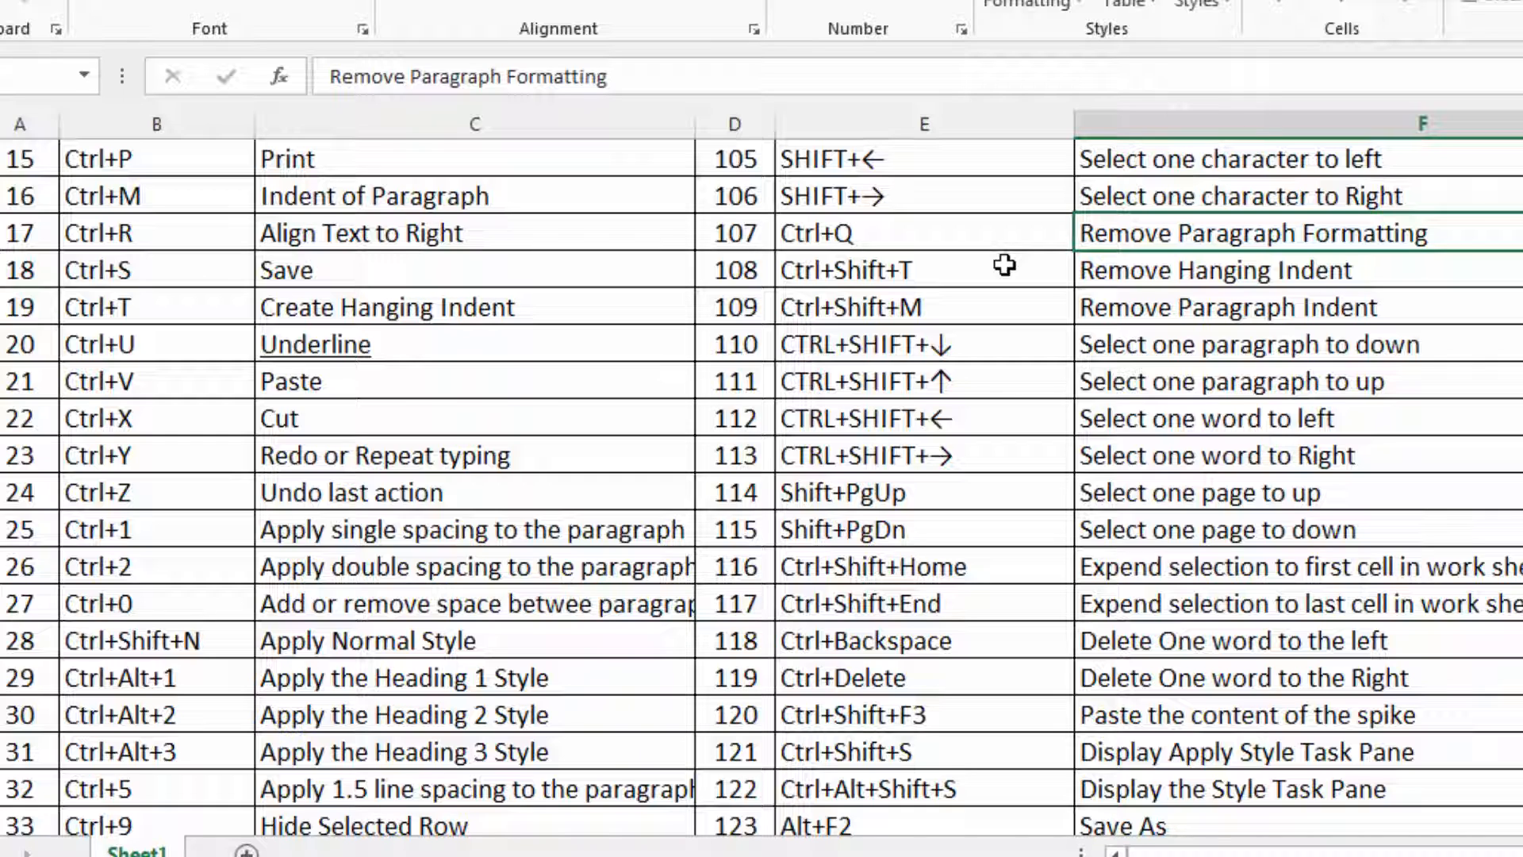
{"action": "left_click", "coordinate": [938, 381]}
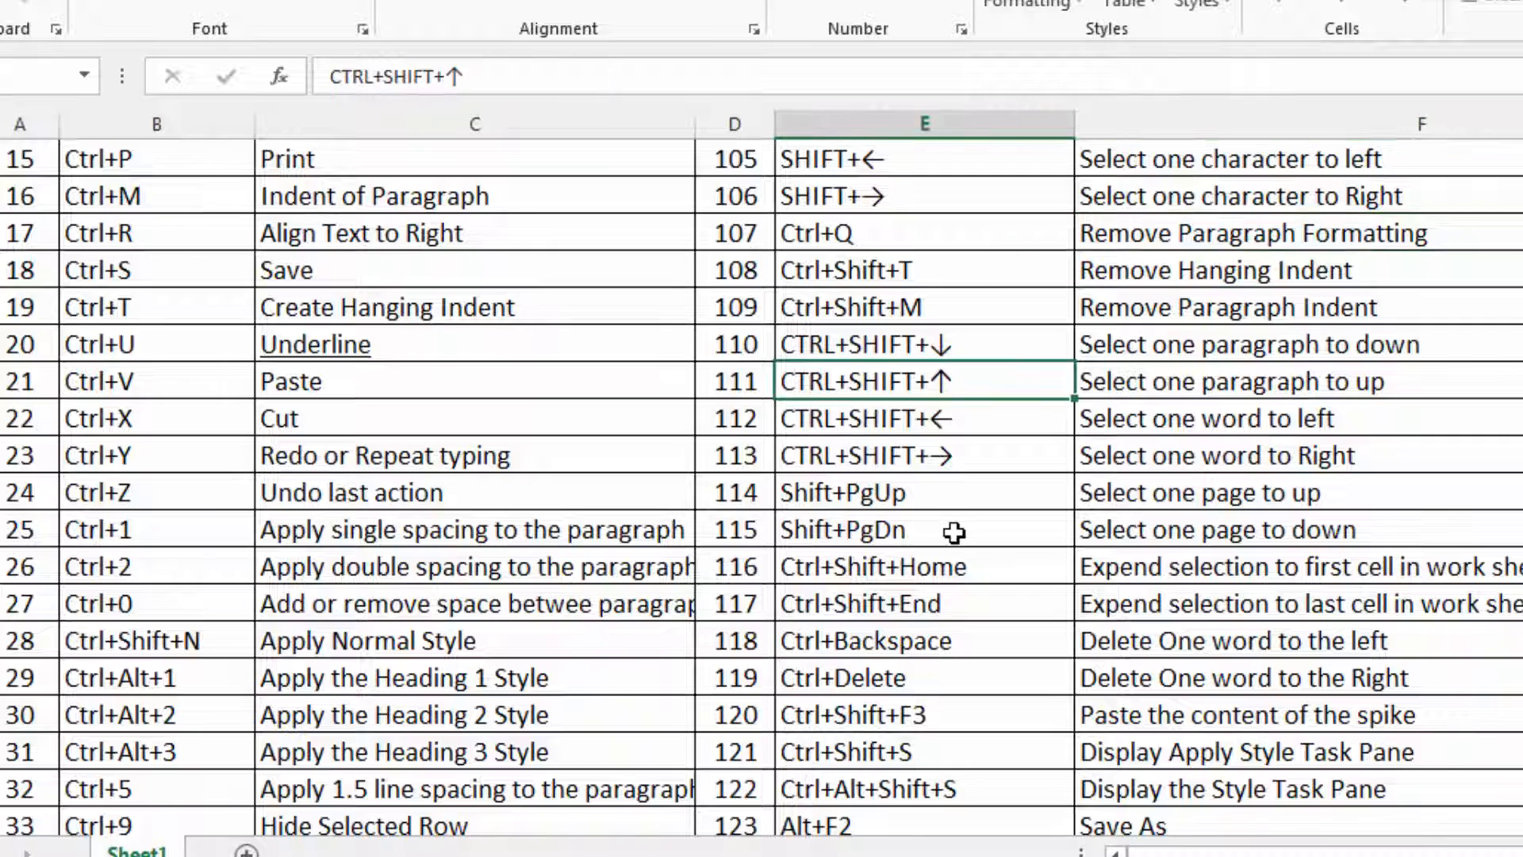
{"action": "scroll", "coordinate": [864, 529], "scroll_direction": "down", "scroll_amount": 2}
{"action": "left_click", "coordinate": [922, 525]}
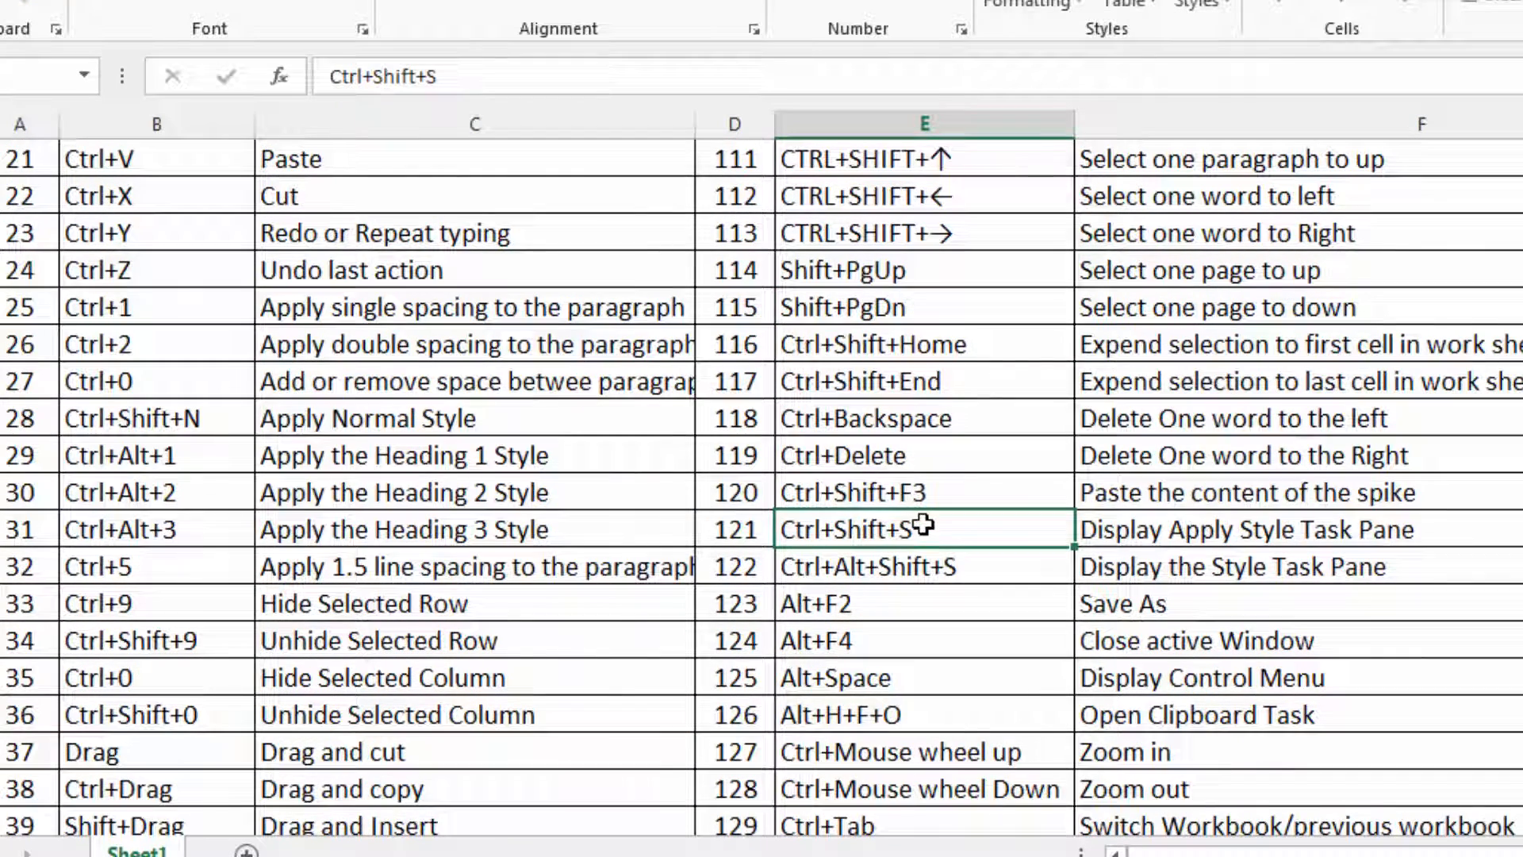
{"action": "scroll", "coordinate": [923, 525], "scroll_direction": "down", "scroll_amount": 2}
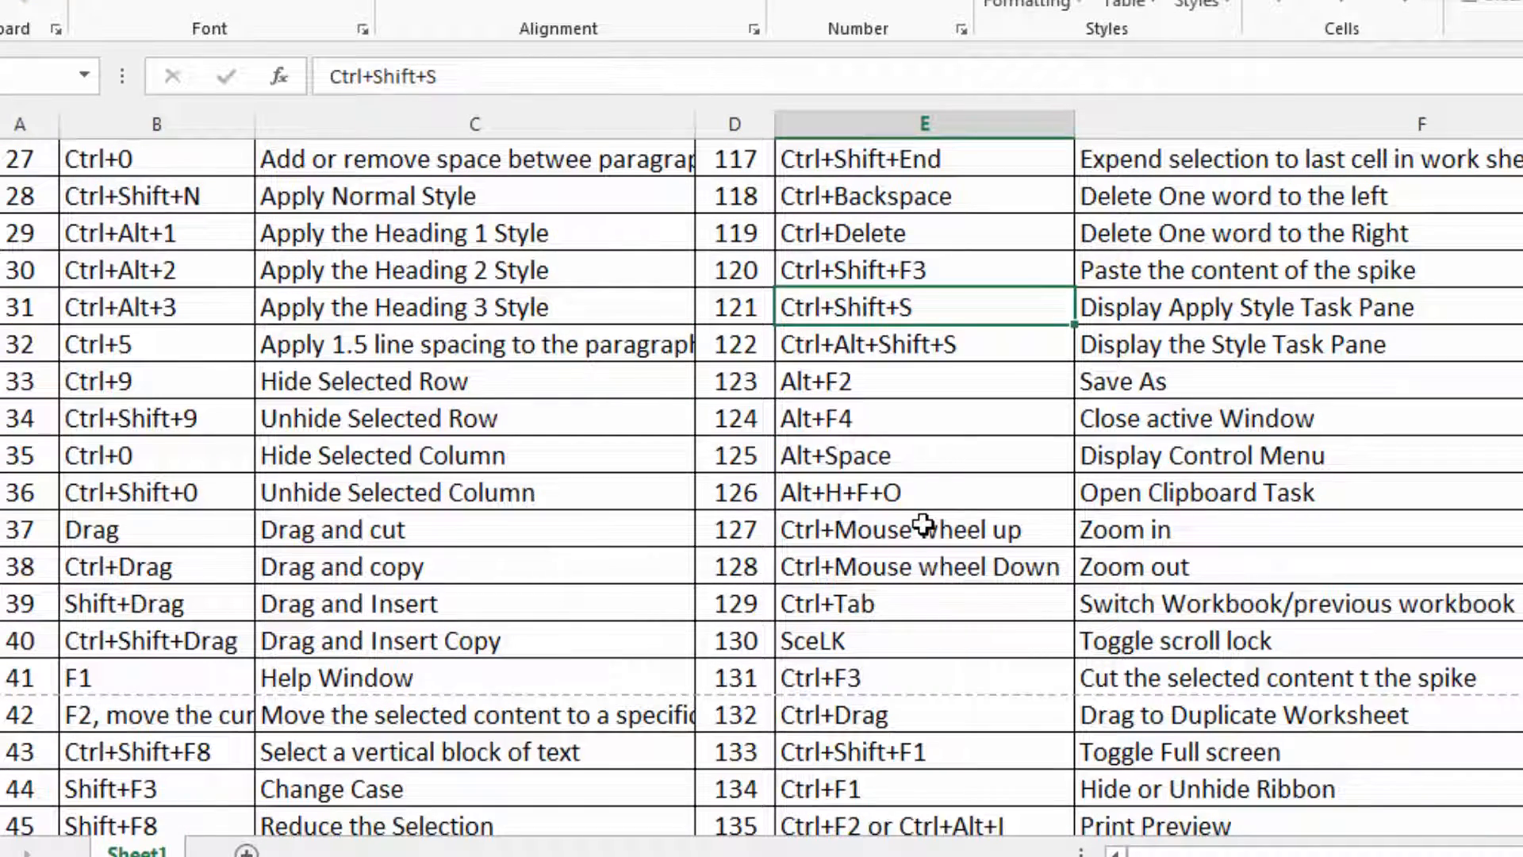
{"action": "scroll", "coordinate": [922, 525], "scroll_direction": "down", "scroll_amount": 2}
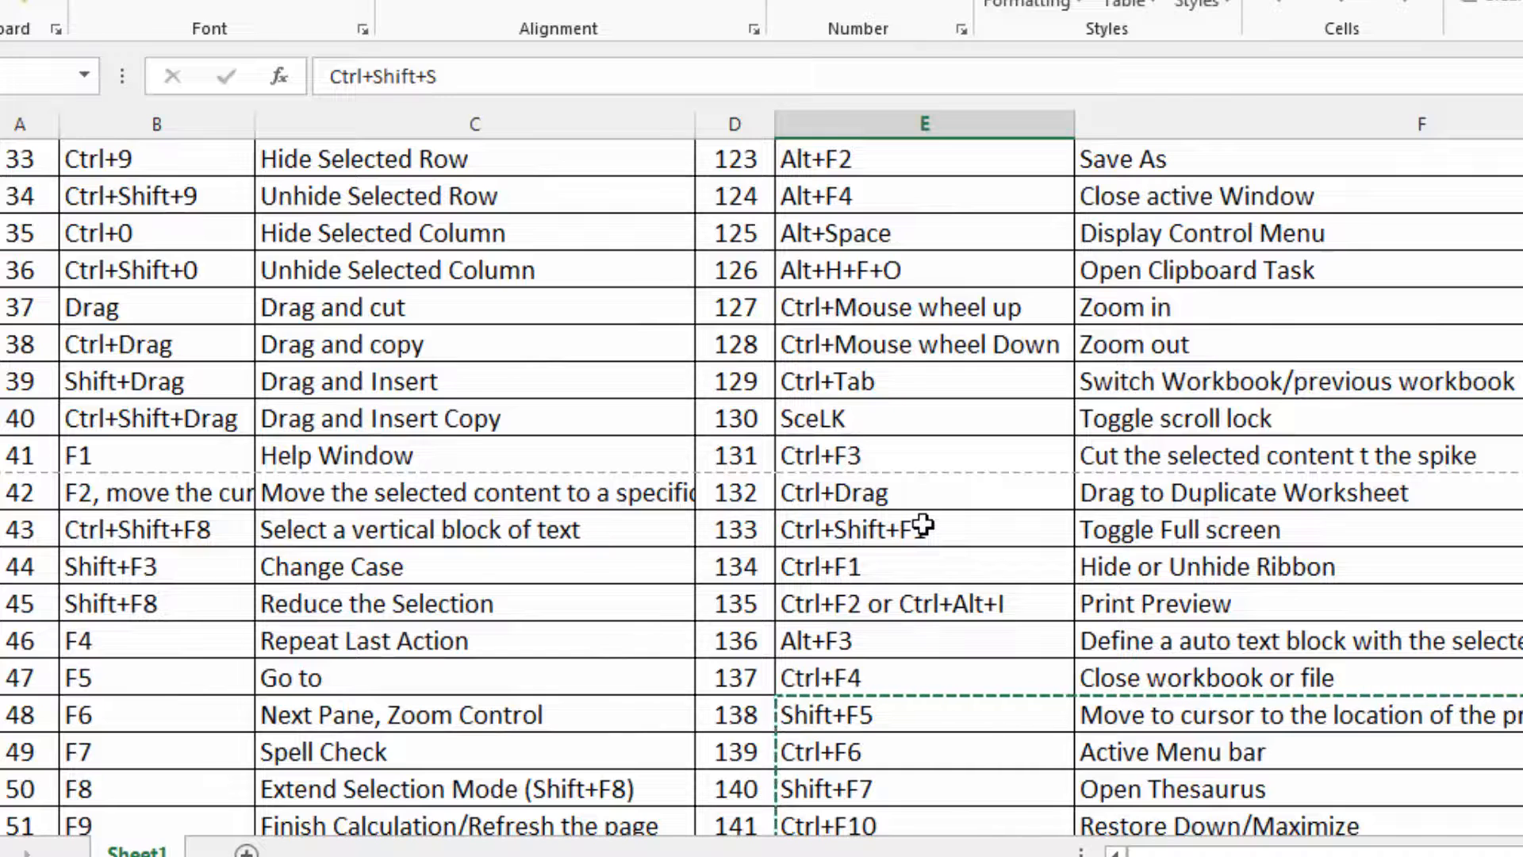